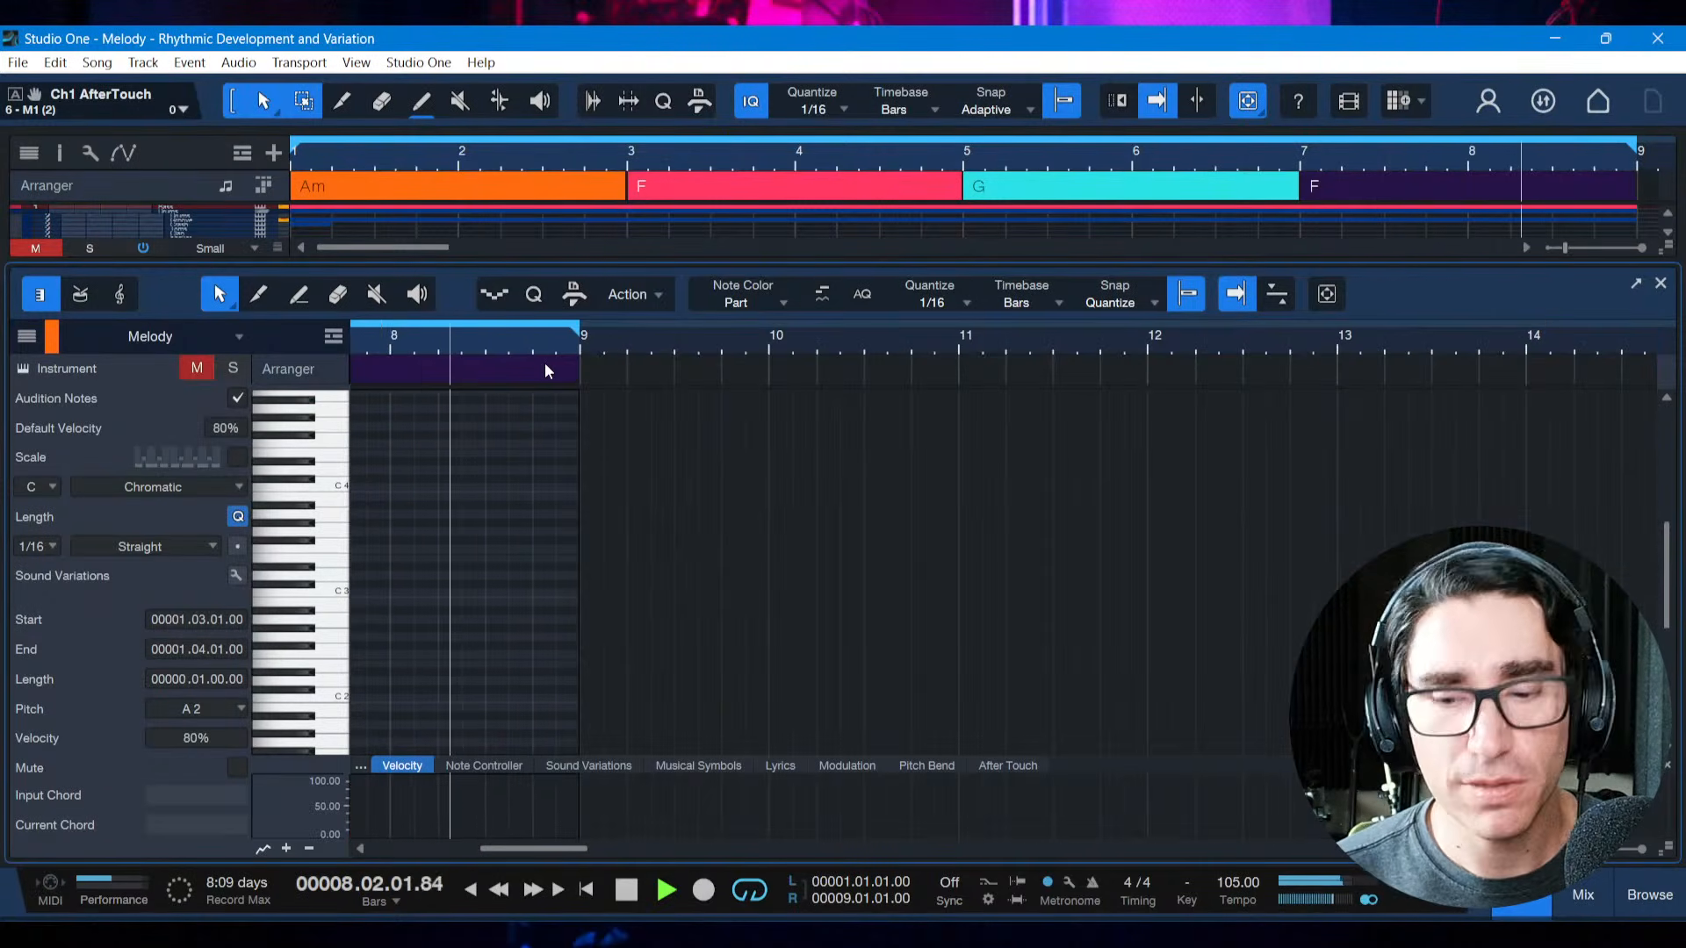
# Stop playback and look through the melody reference book PDF from its cover to the Rhythmic Development & Variation page
pyautogui.press('space')
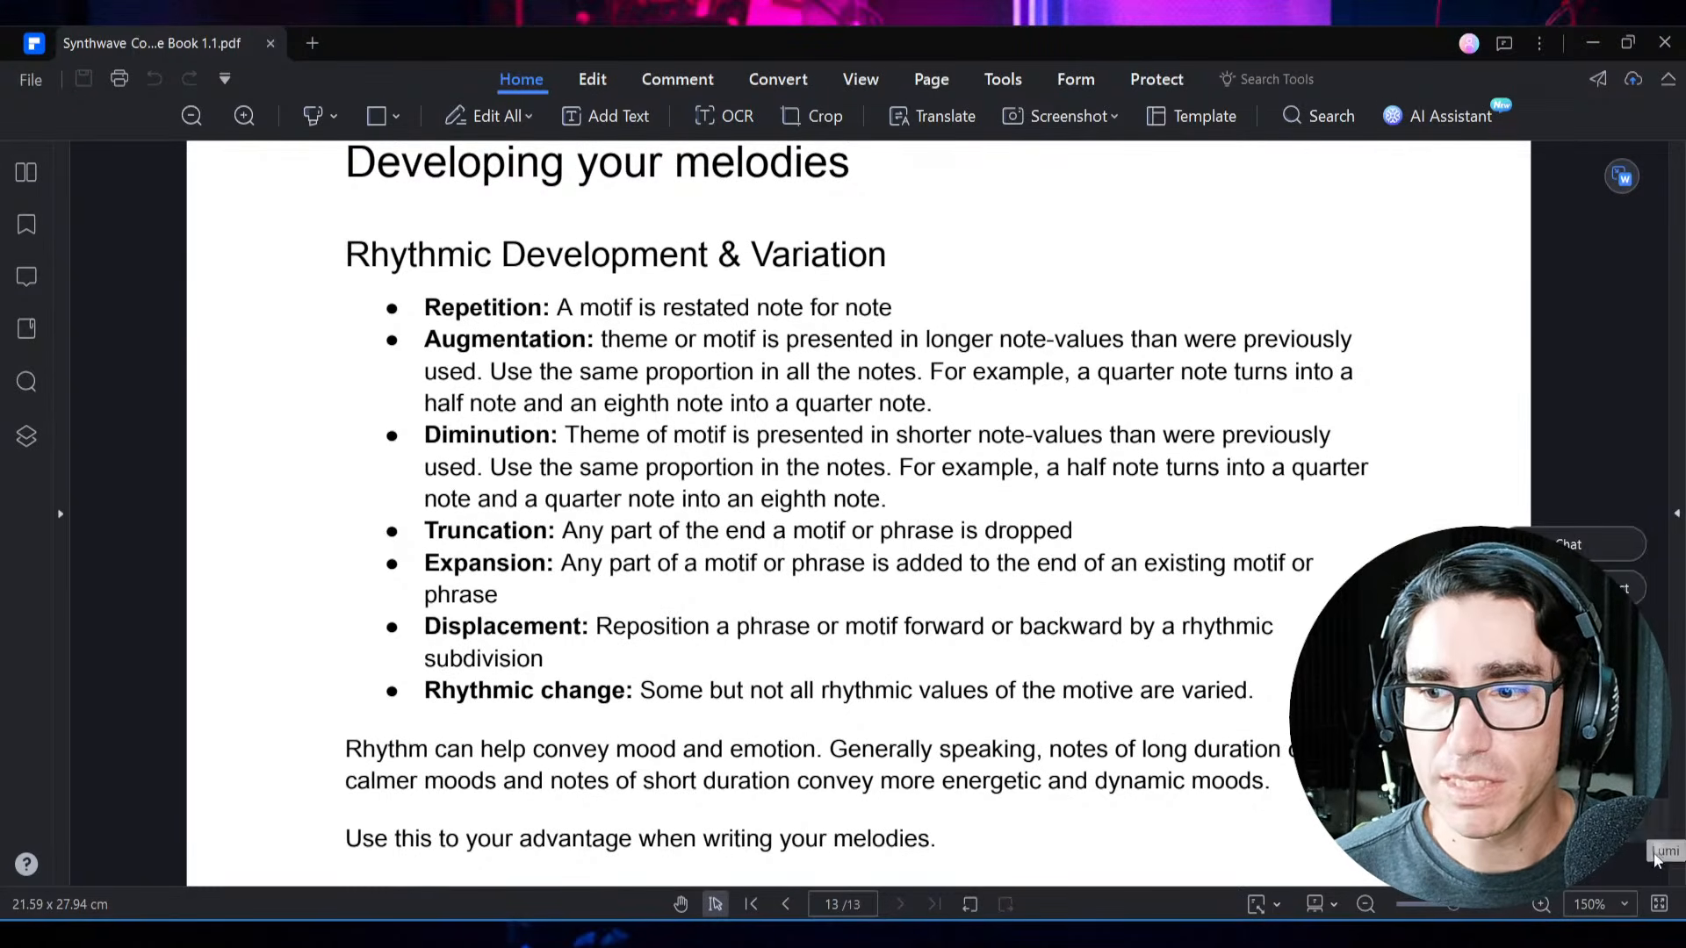
pyautogui.moveTo(1657, 850); pyautogui.dragTo(1646, 208)
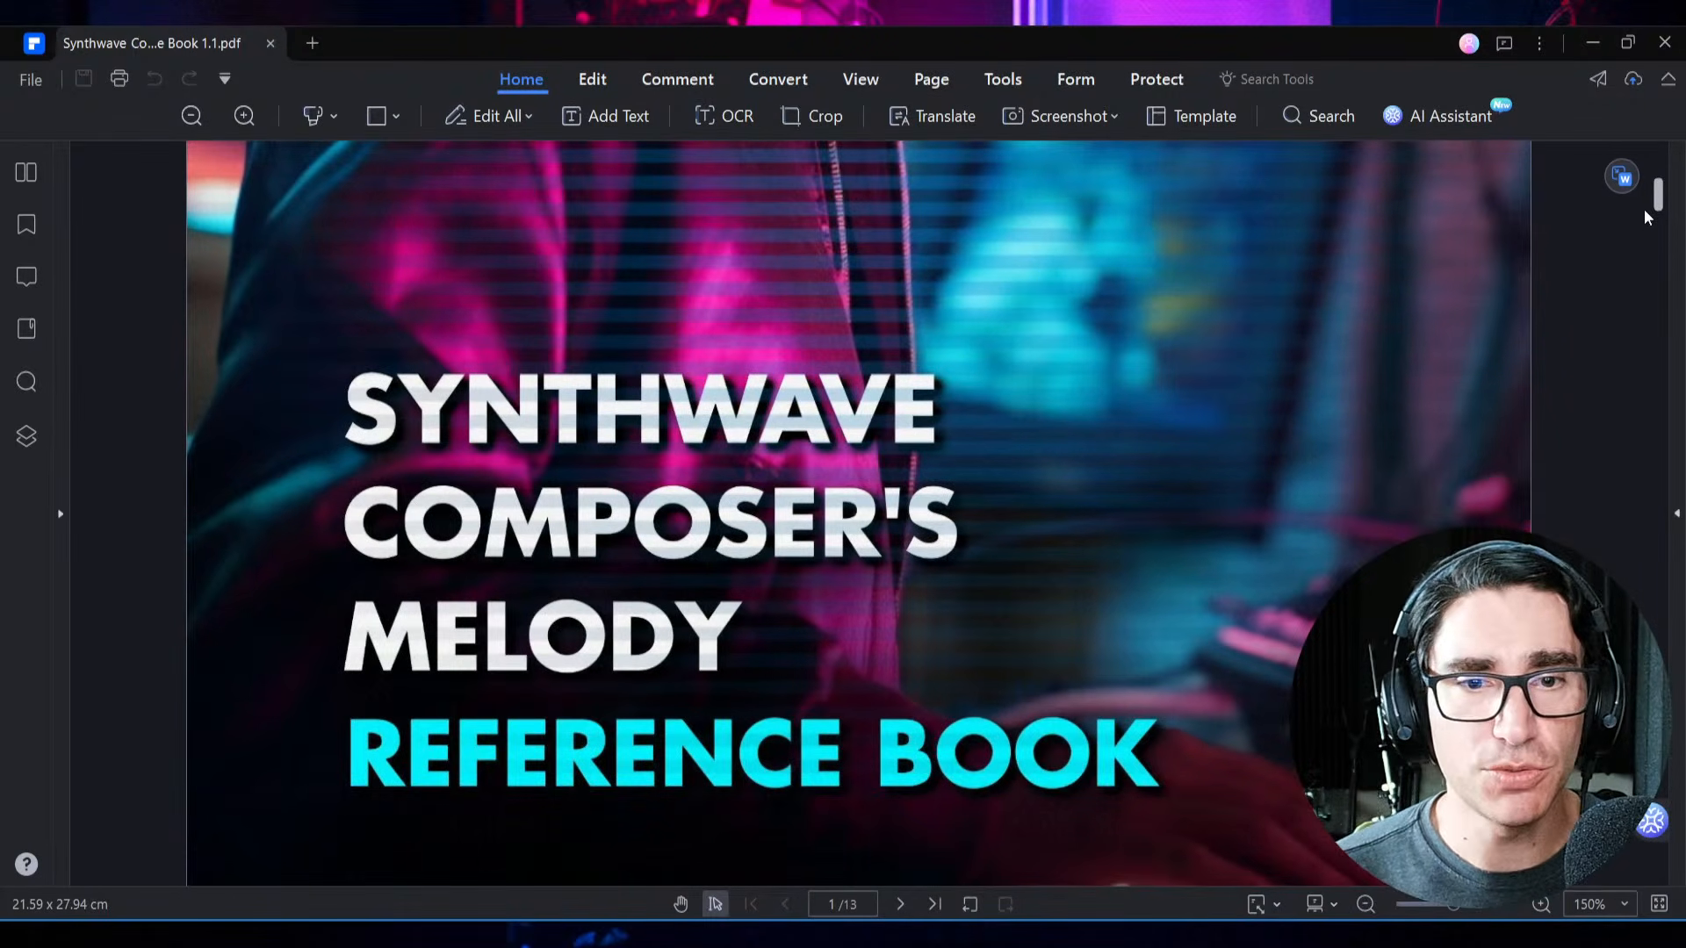
pyautogui.moveTo(1643, 208); pyautogui.dragTo(1661, 398)
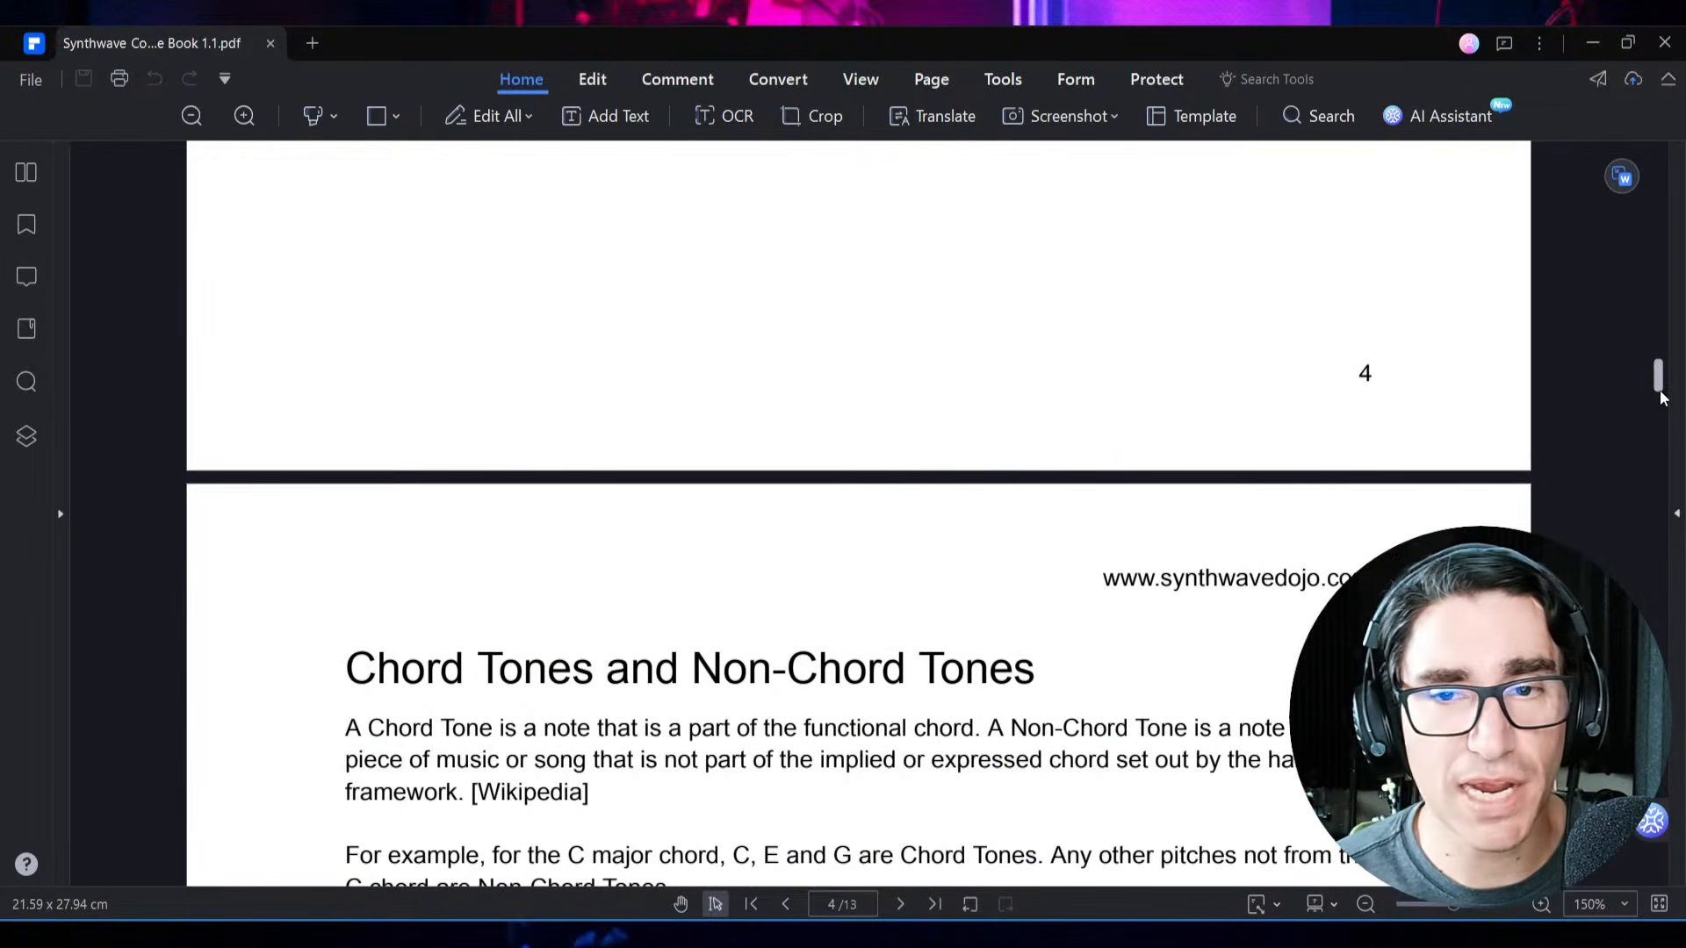
pyautogui.moveTo(1661, 398); pyautogui.dragTo(1679, 606)
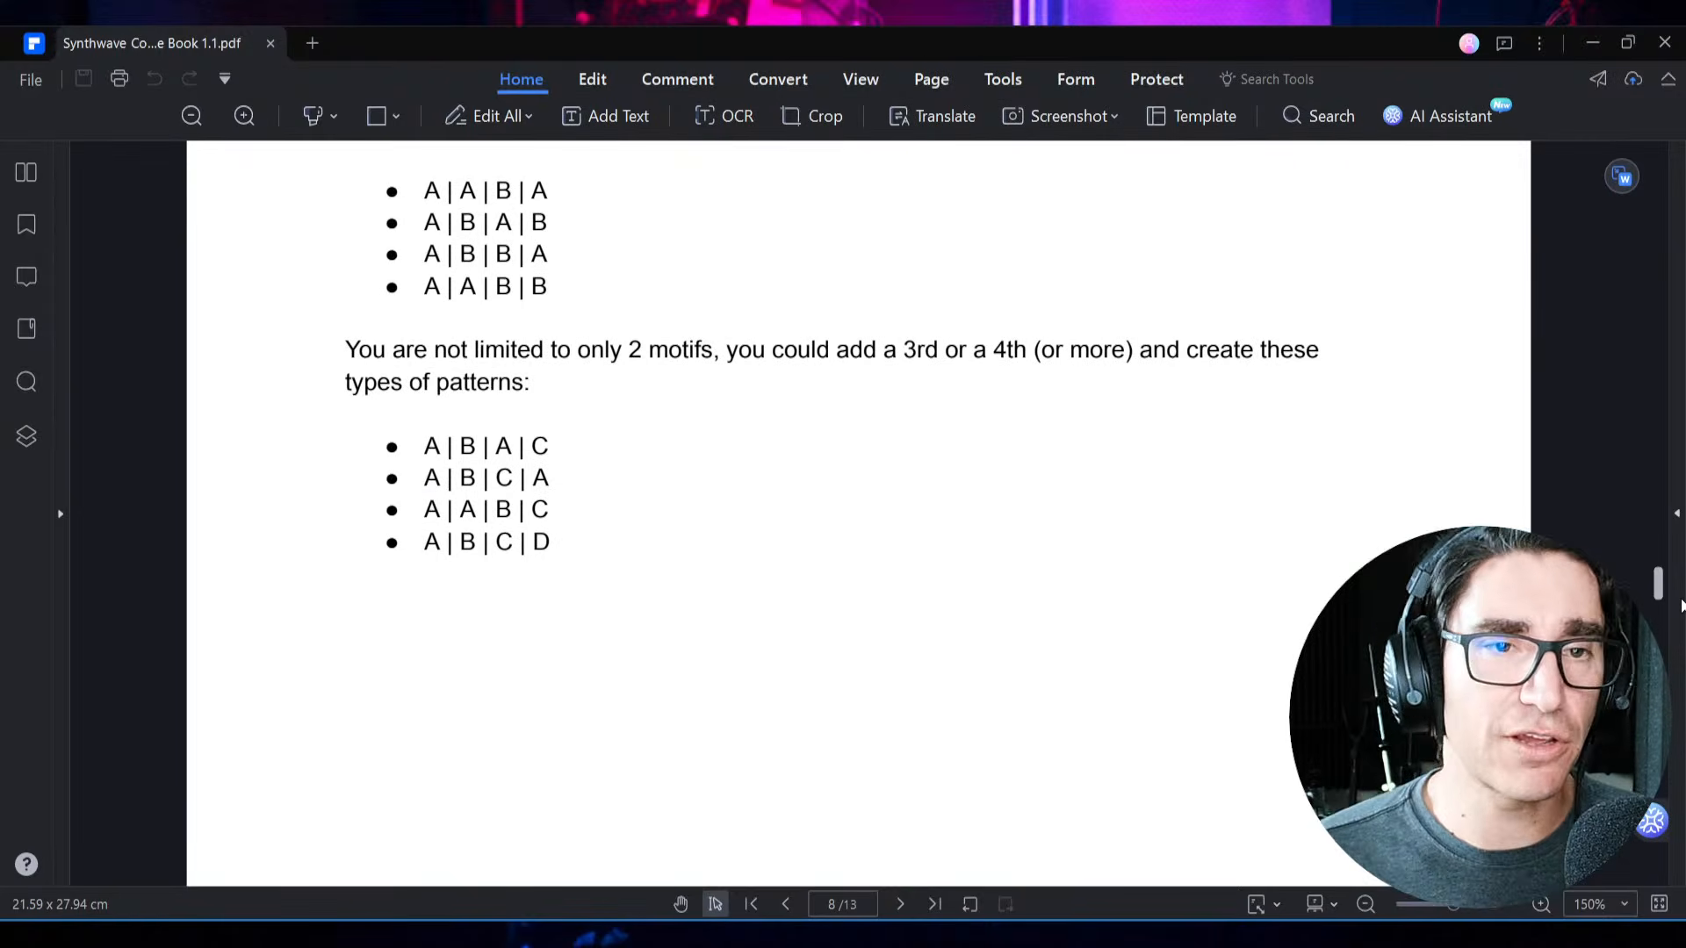
pyautogui.moveTo(1680, 606); pyautogui.dragTo(1681, 859)
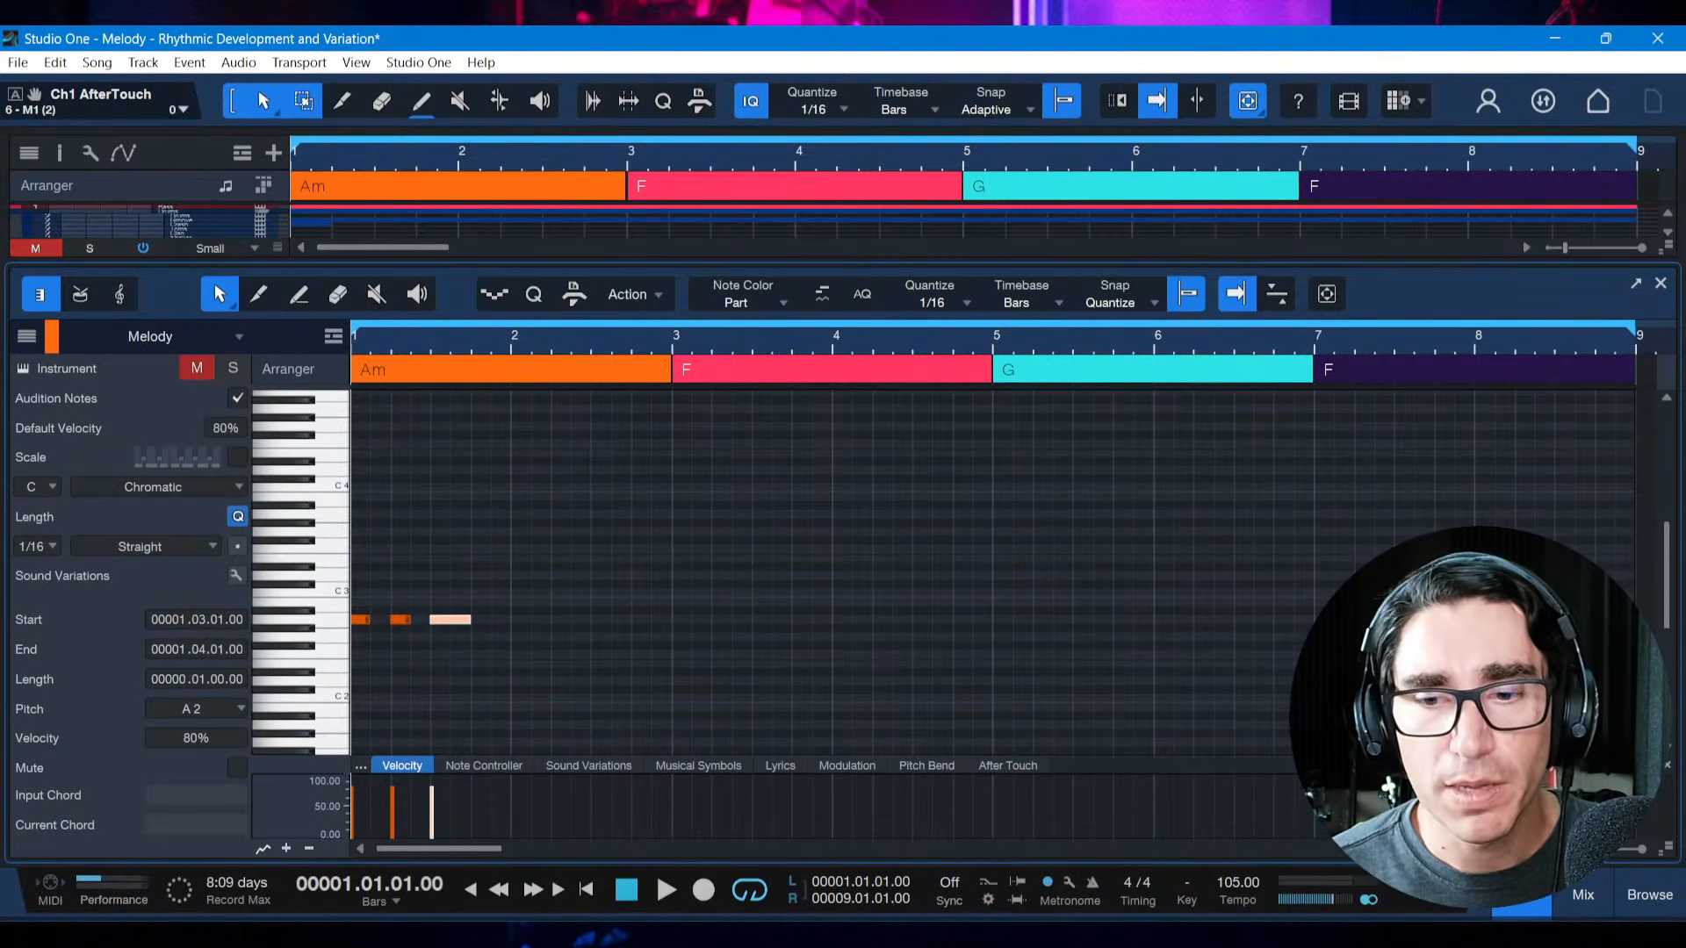
# Switch to Studio One, deselect the motif's third note, and unmute the Melody track
pyautogui.hotkey('alt', 'Tab')
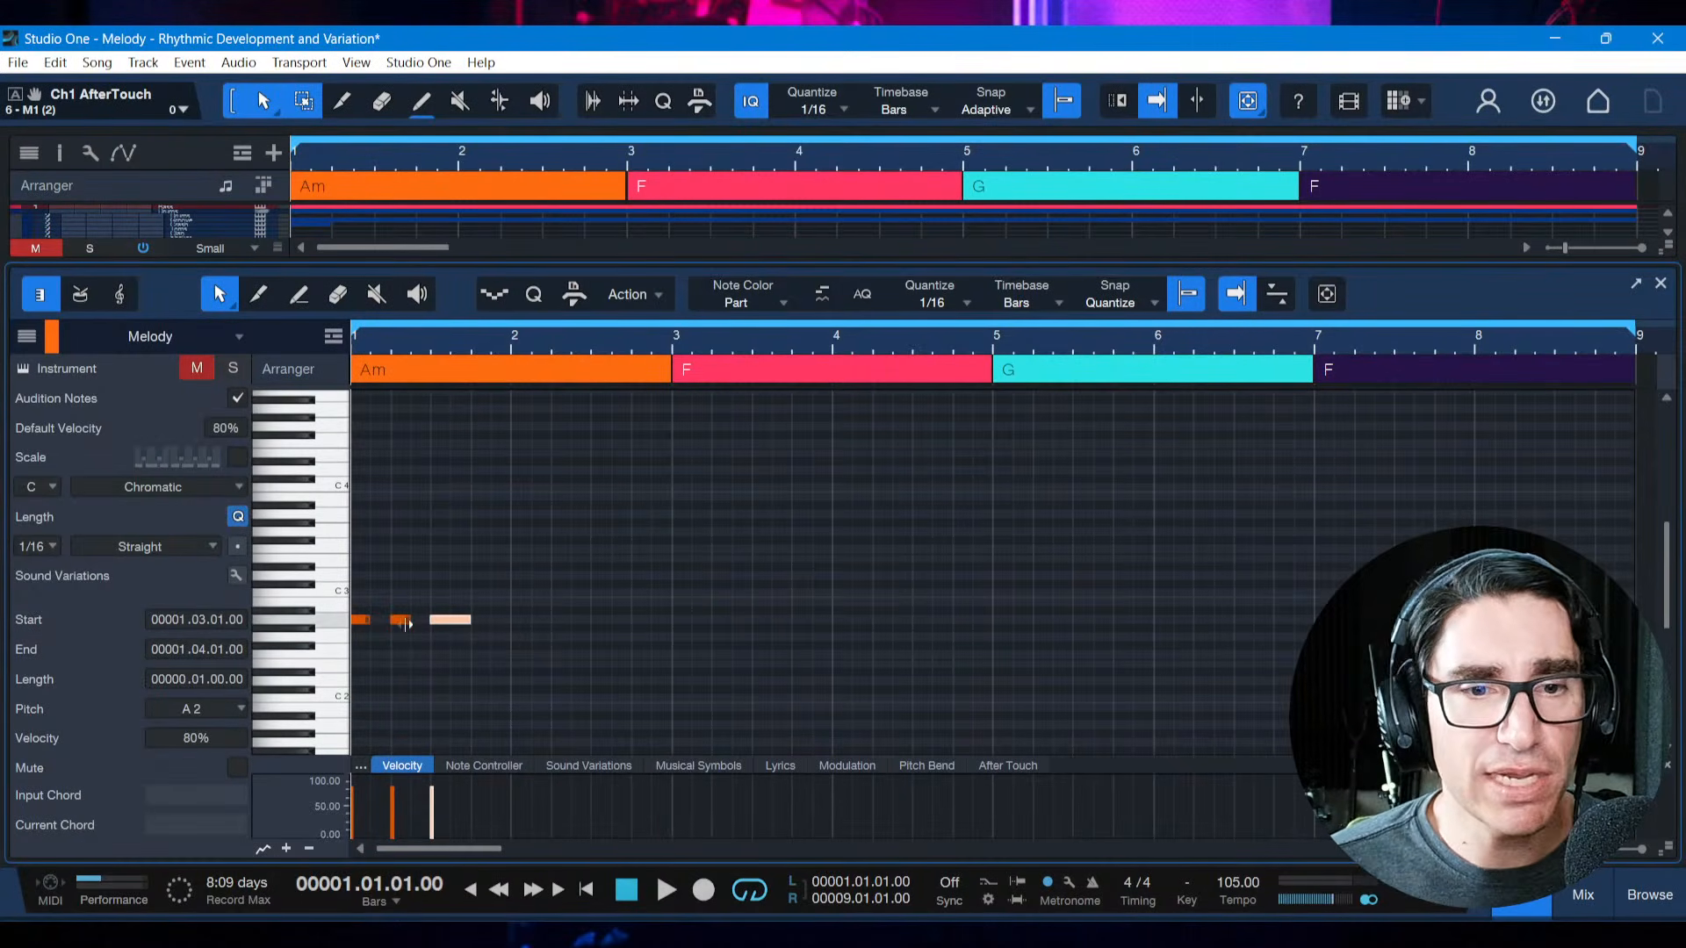
pyautogui.click(444, 641)
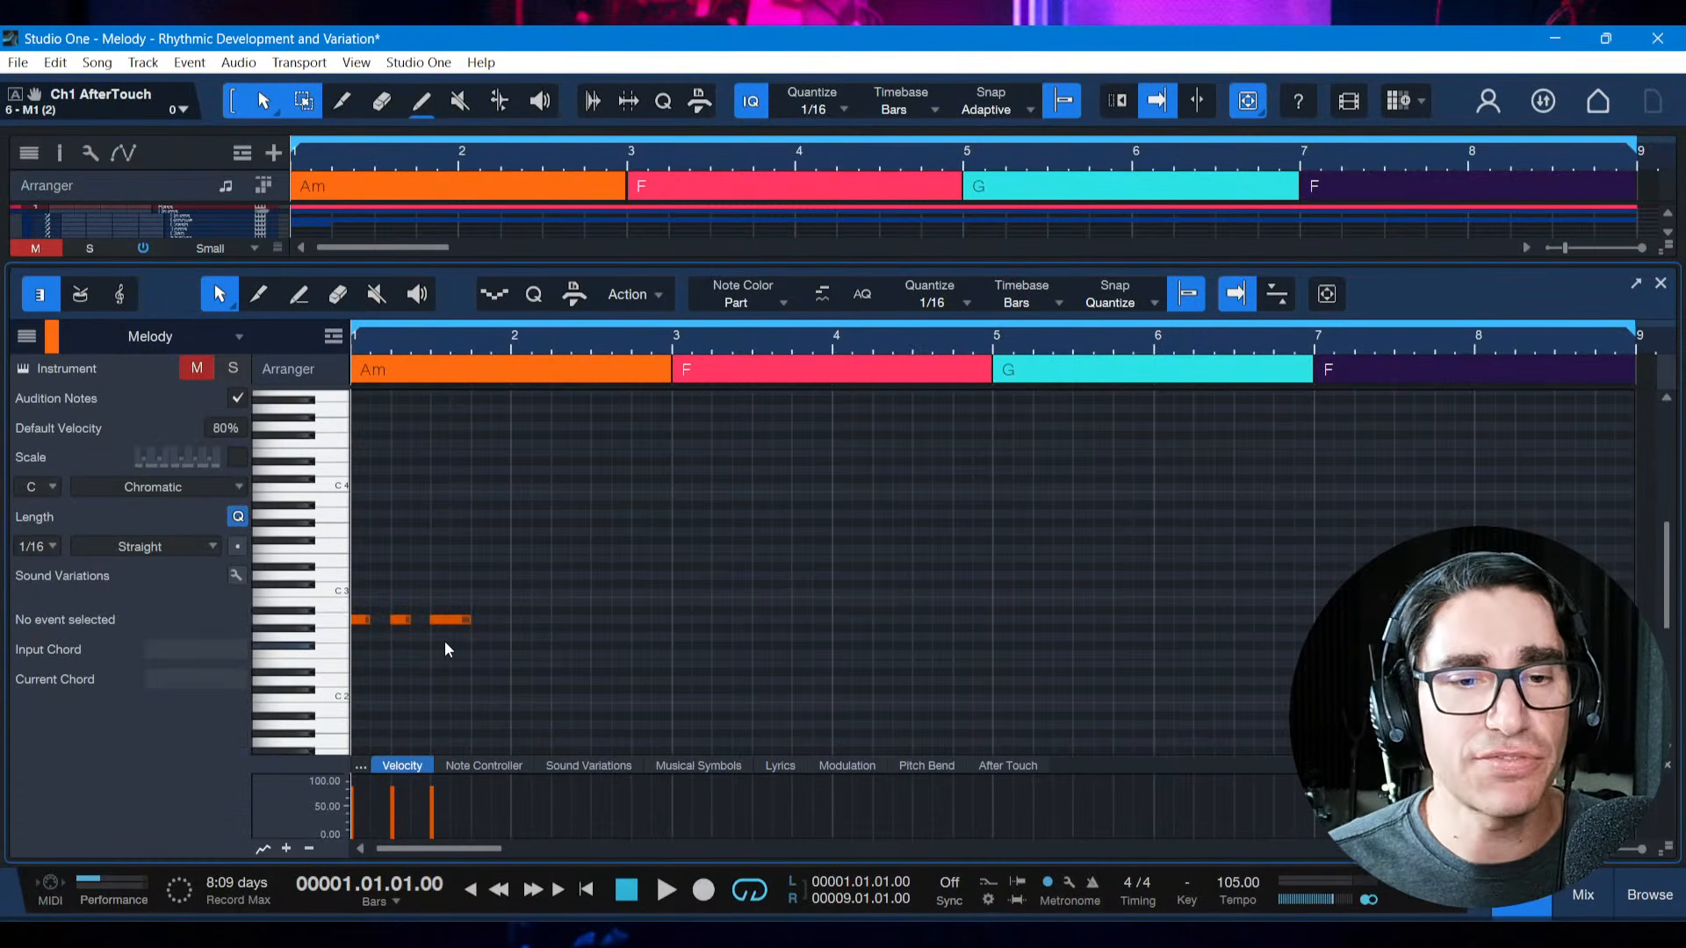
pyautogui.click(204, 374)
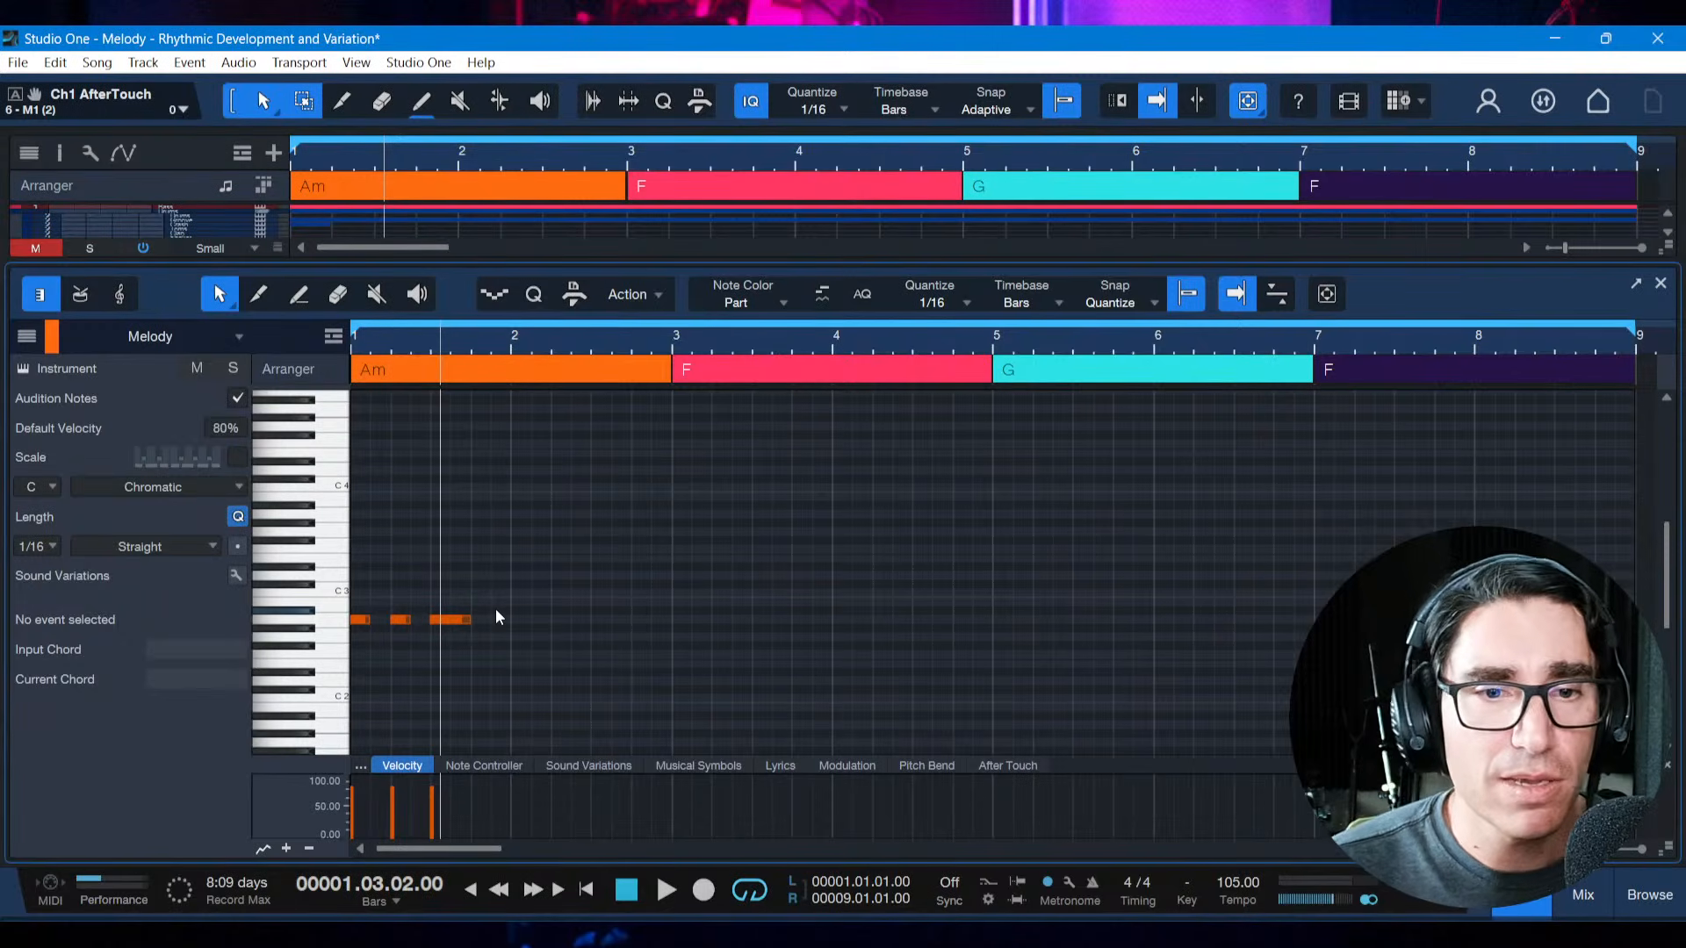
pyautogui.scroll(-1, 495, 614)
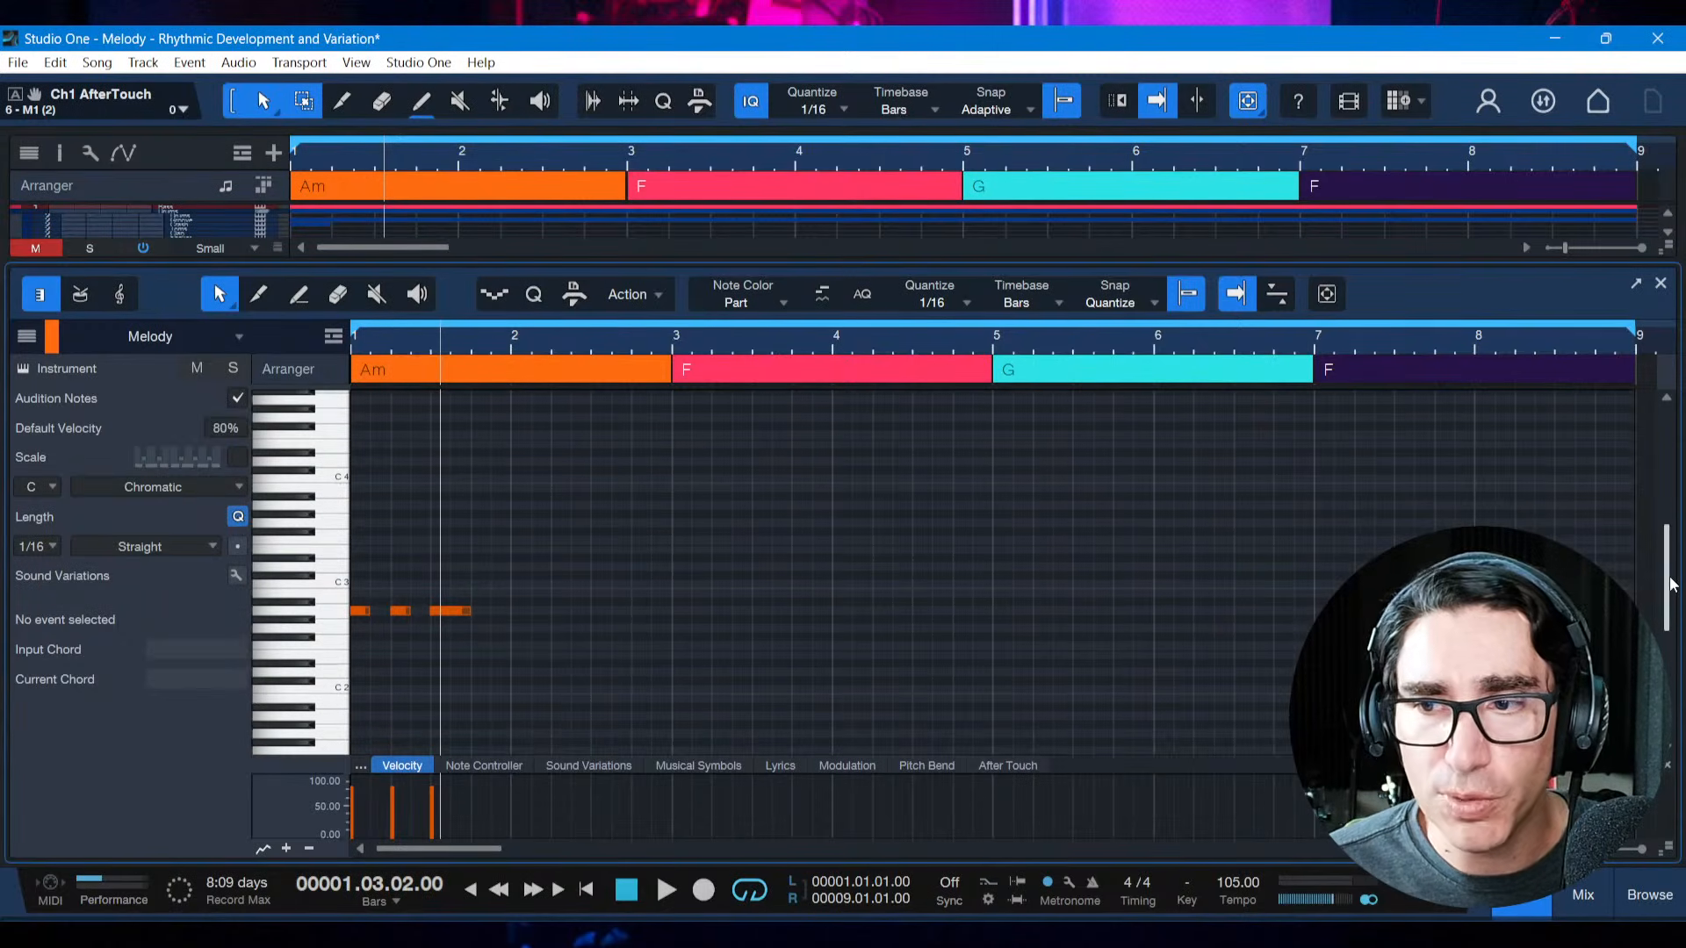
pyautogui.moveTo(1669, 577); pyautogui.dragTo(1669, 591)
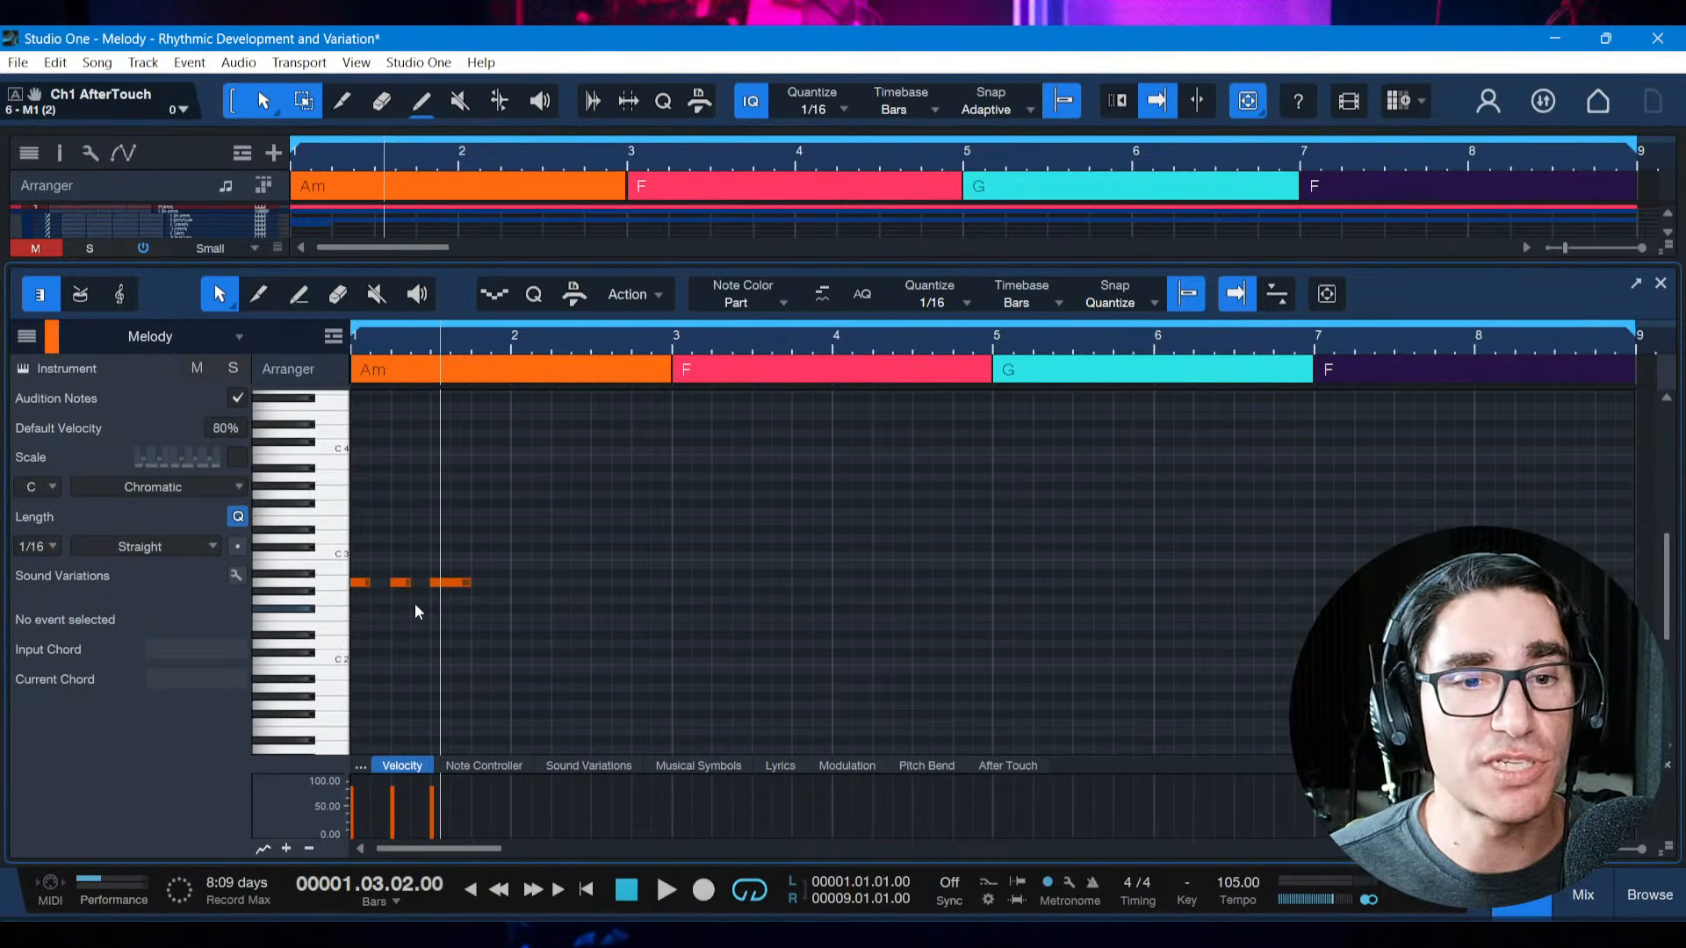
# Inspect the motif's first and third A2 notes and view the Melody track's Korg M1 piano instrument
pyautogui.click(360, 584)
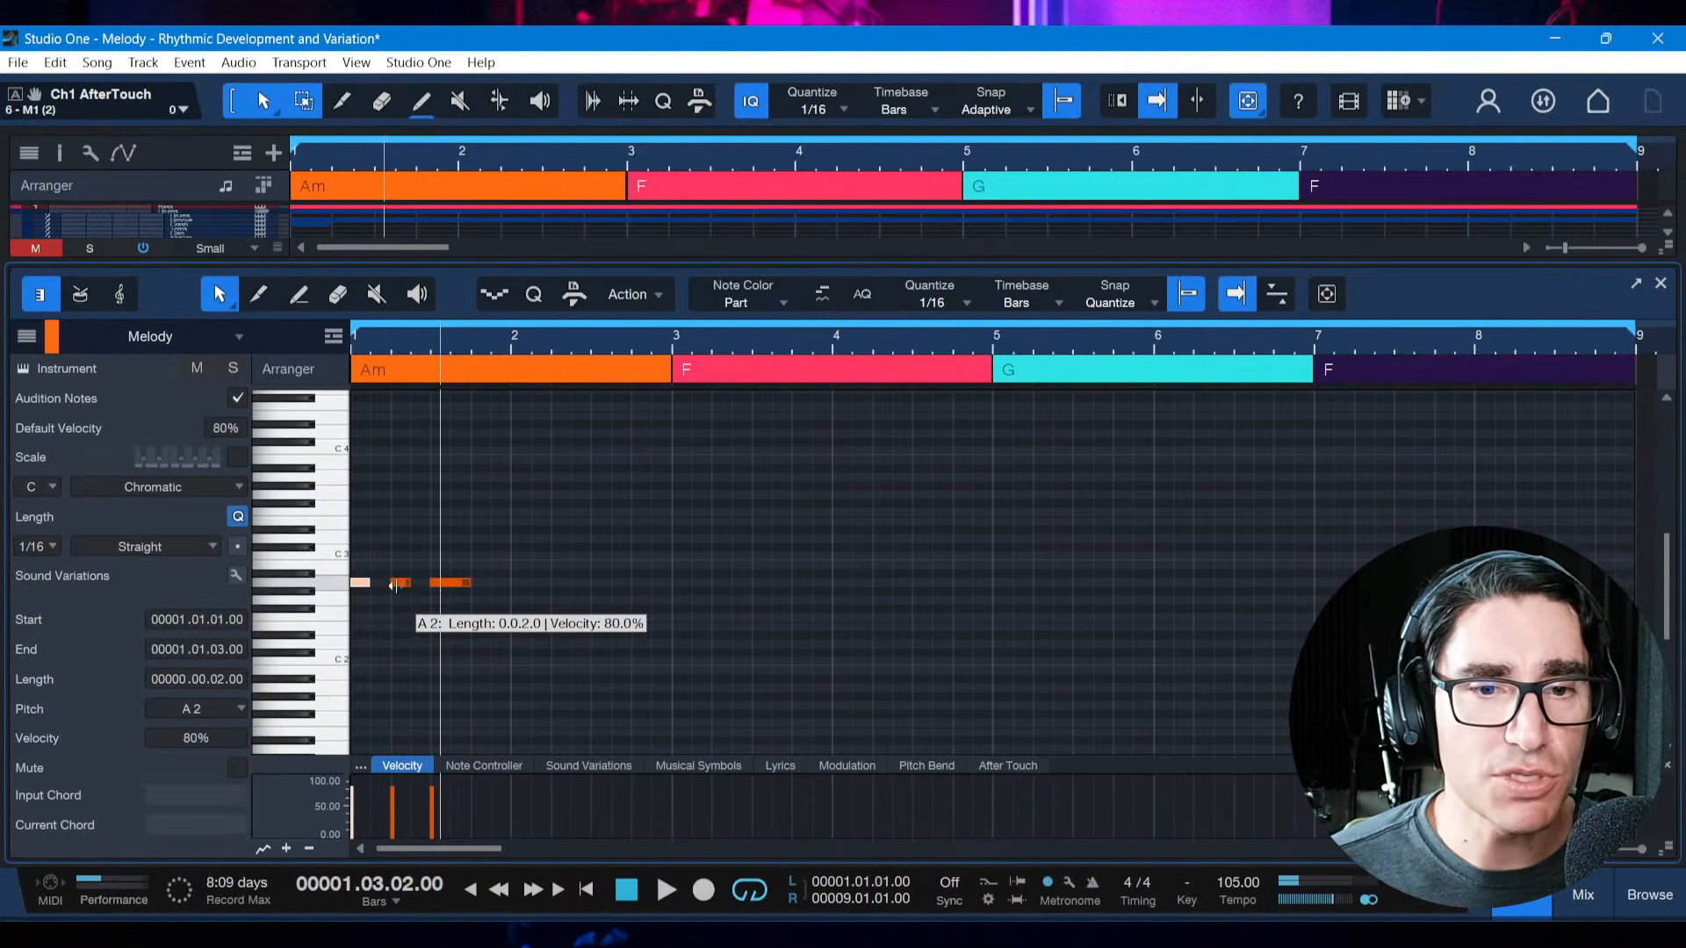
pyautogui.click(446, 583)
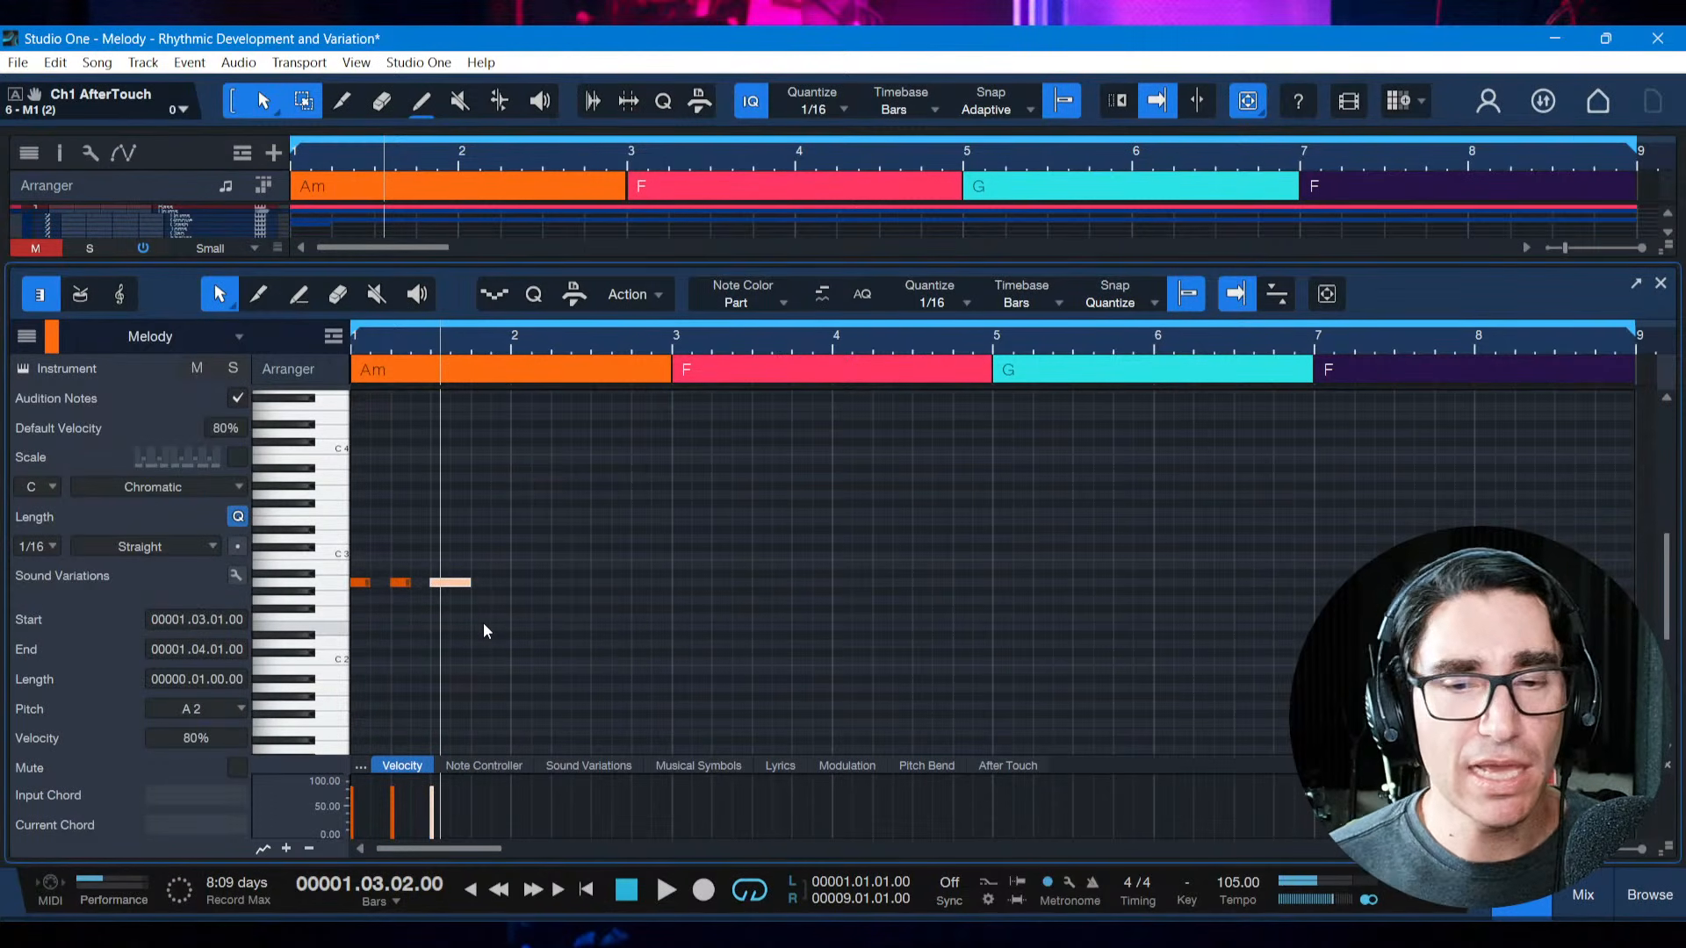
pyautogui.press(',')
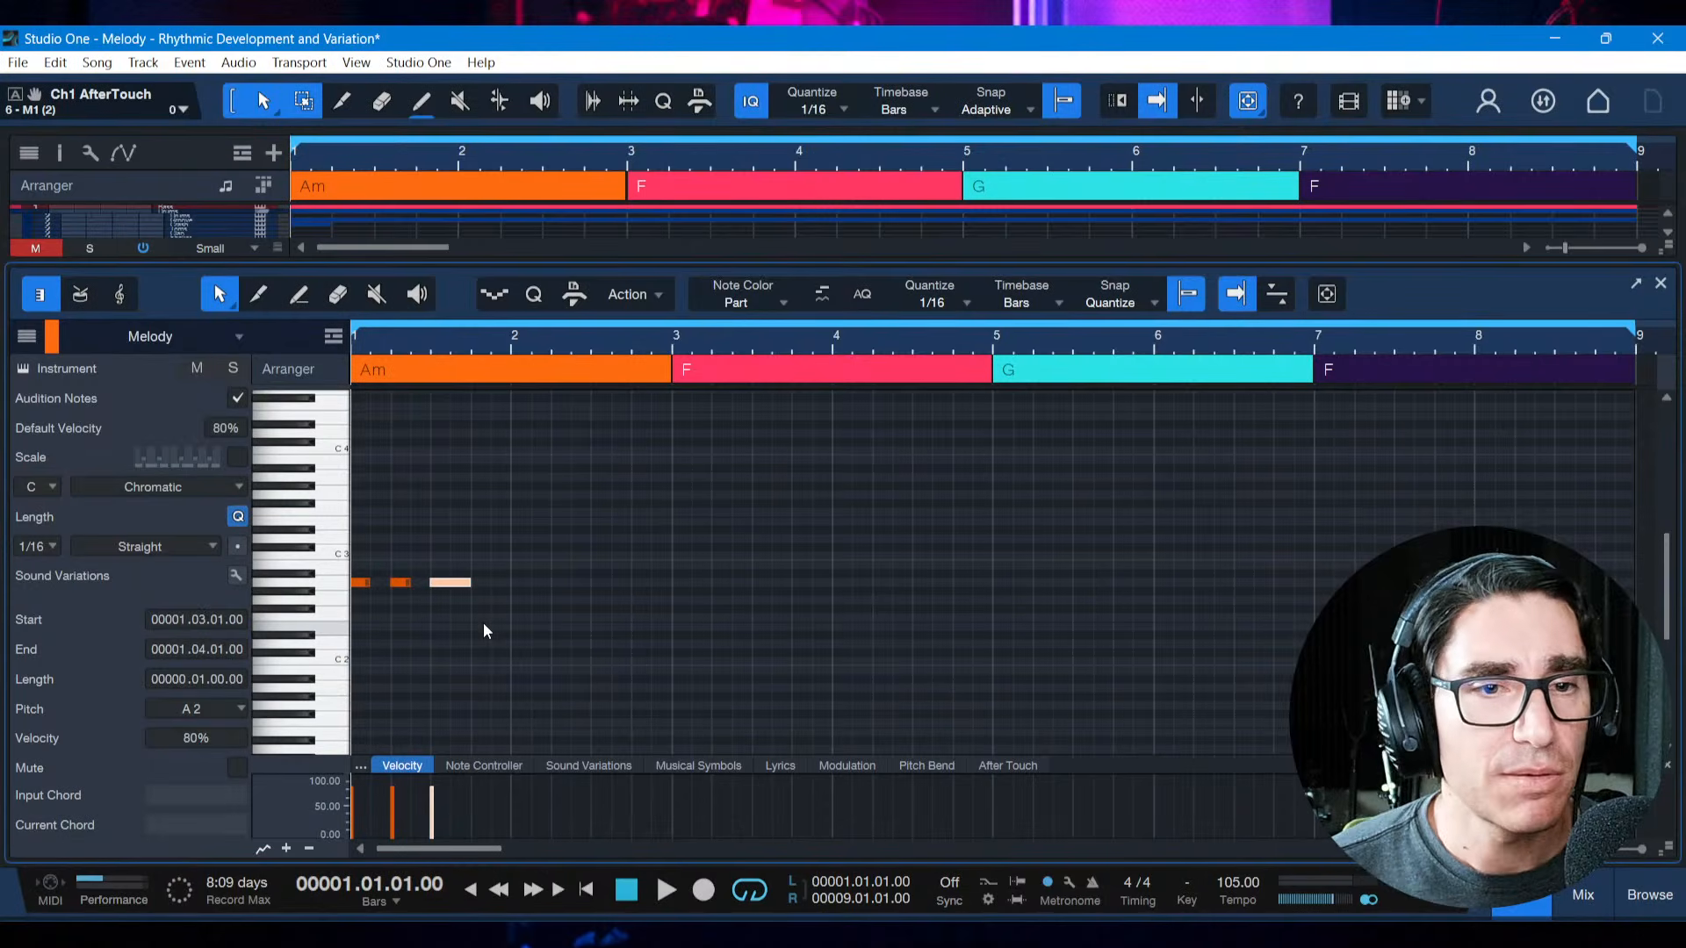
pyautogui.click(24, 369)
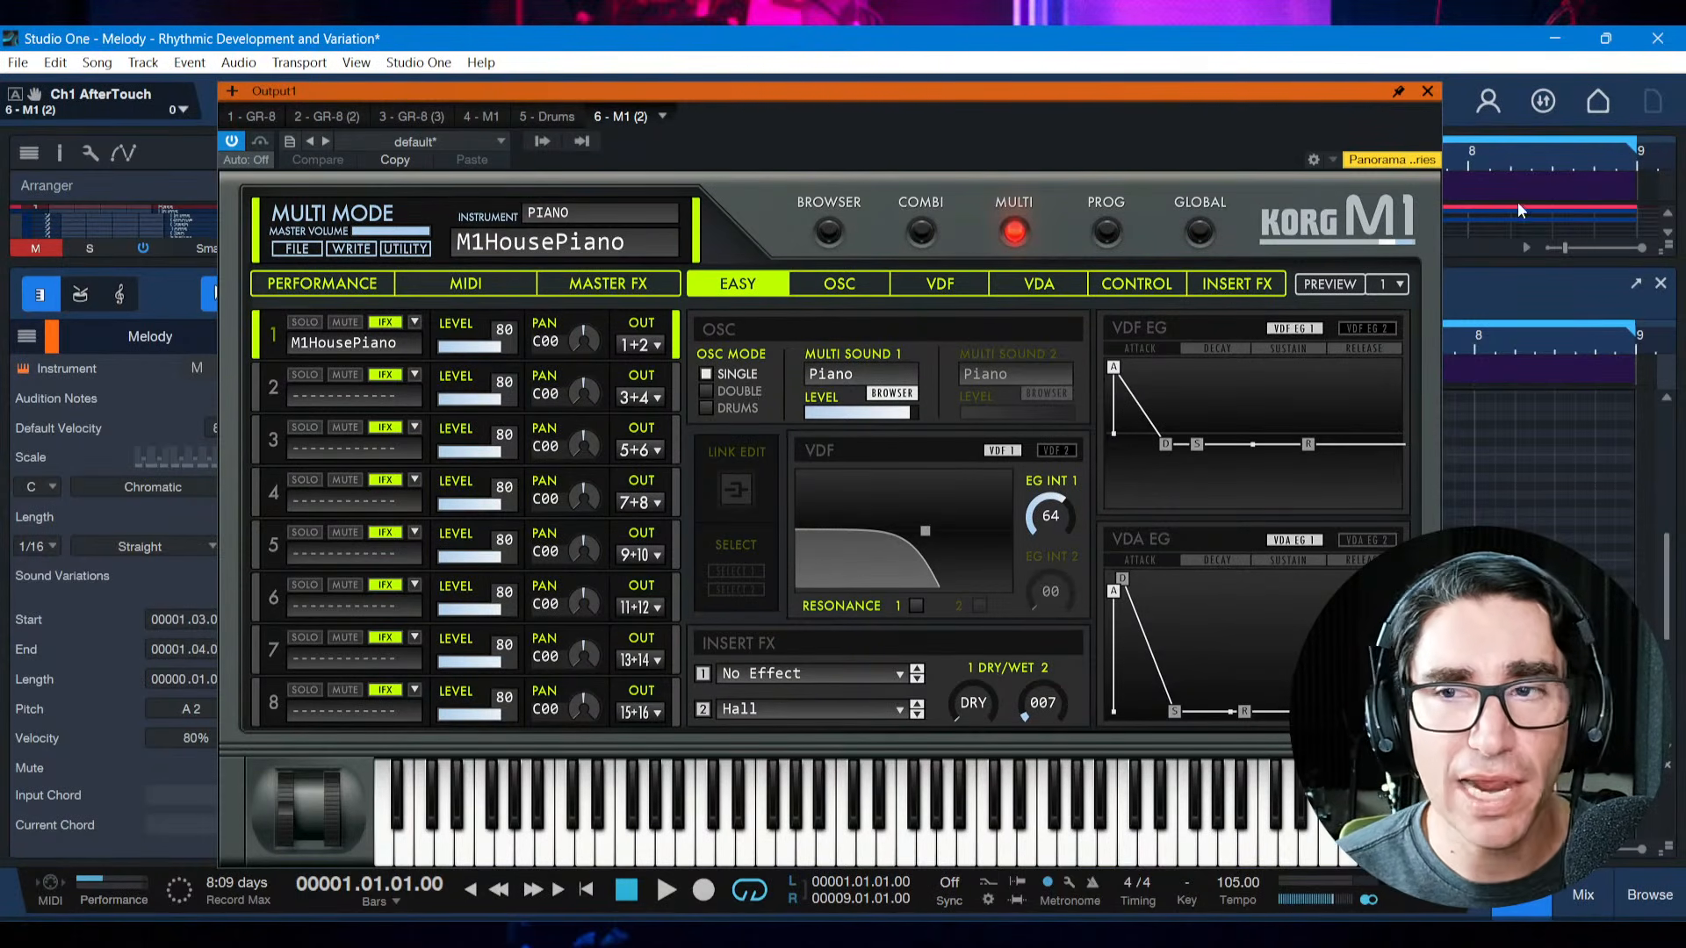
pyautogui.click(1427, 91)
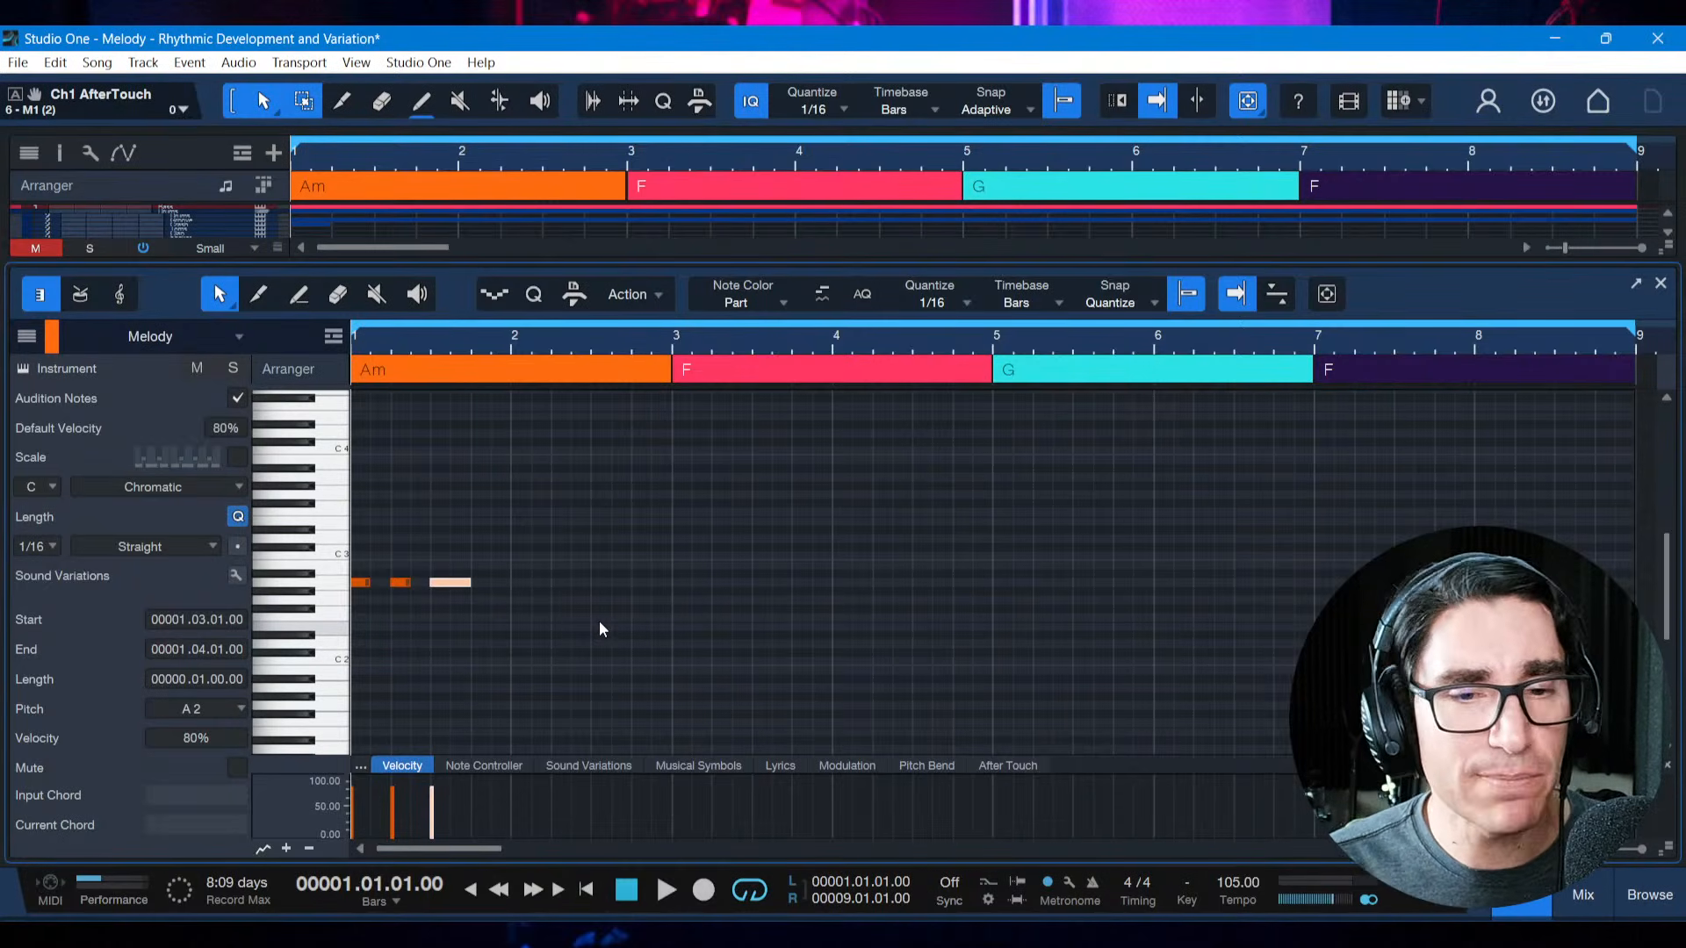
# Play the three-note motif over the Am section three times from bar 1 and save the song
pyautogui.press('space')
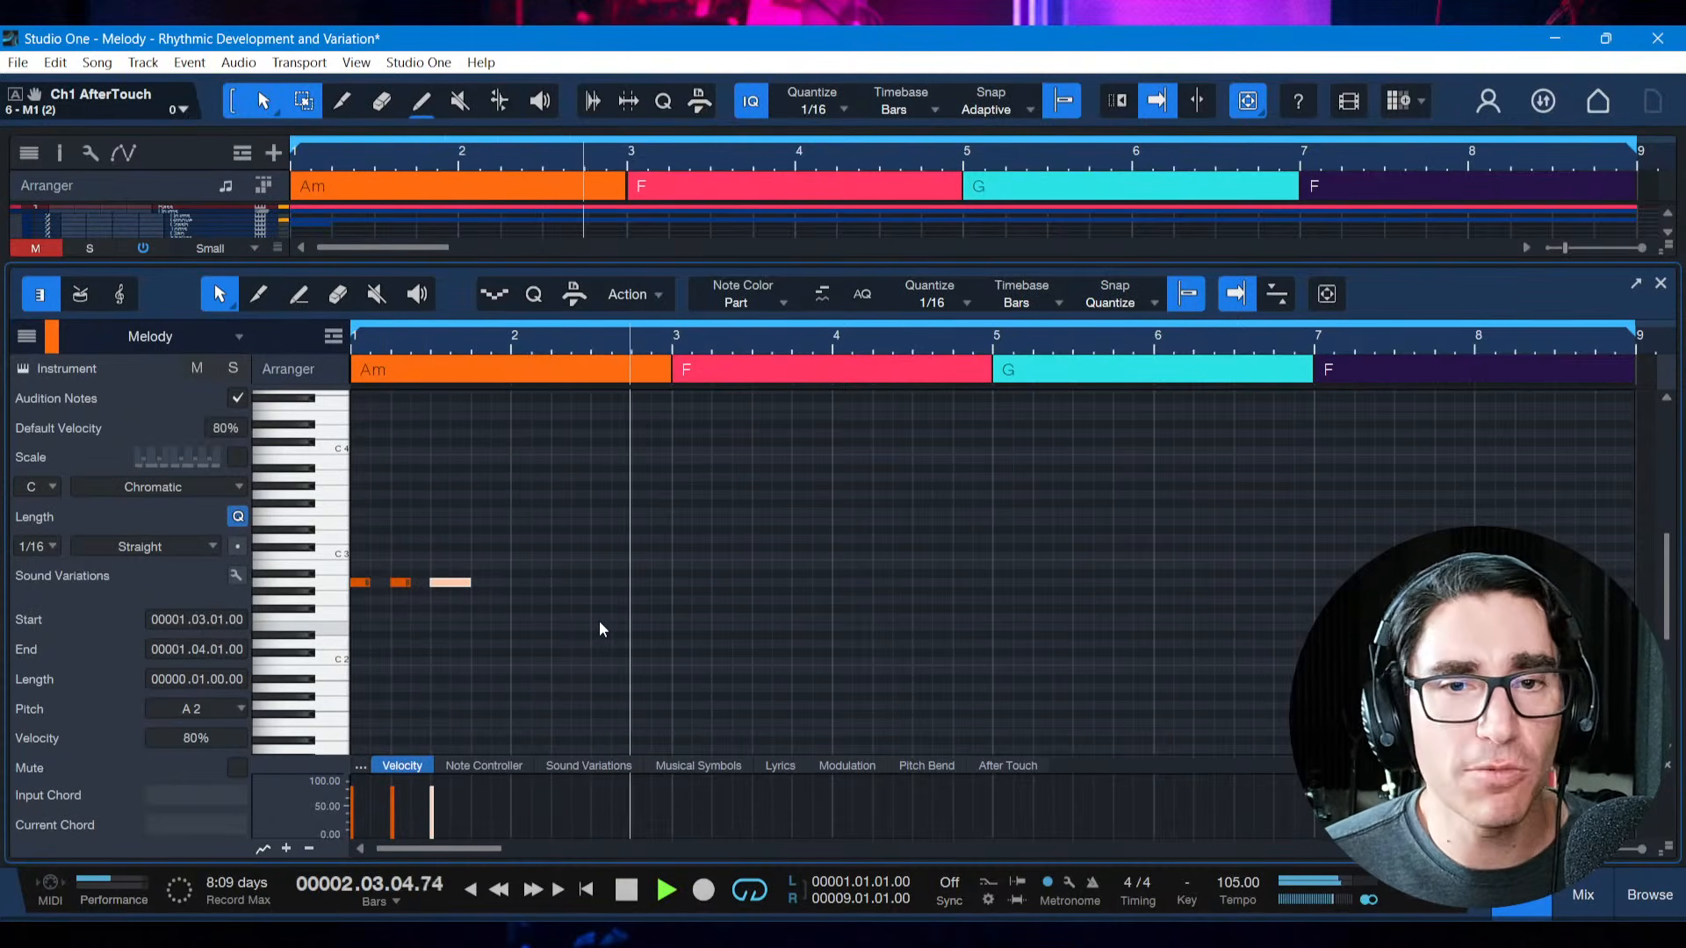
pyautogui.press('space')
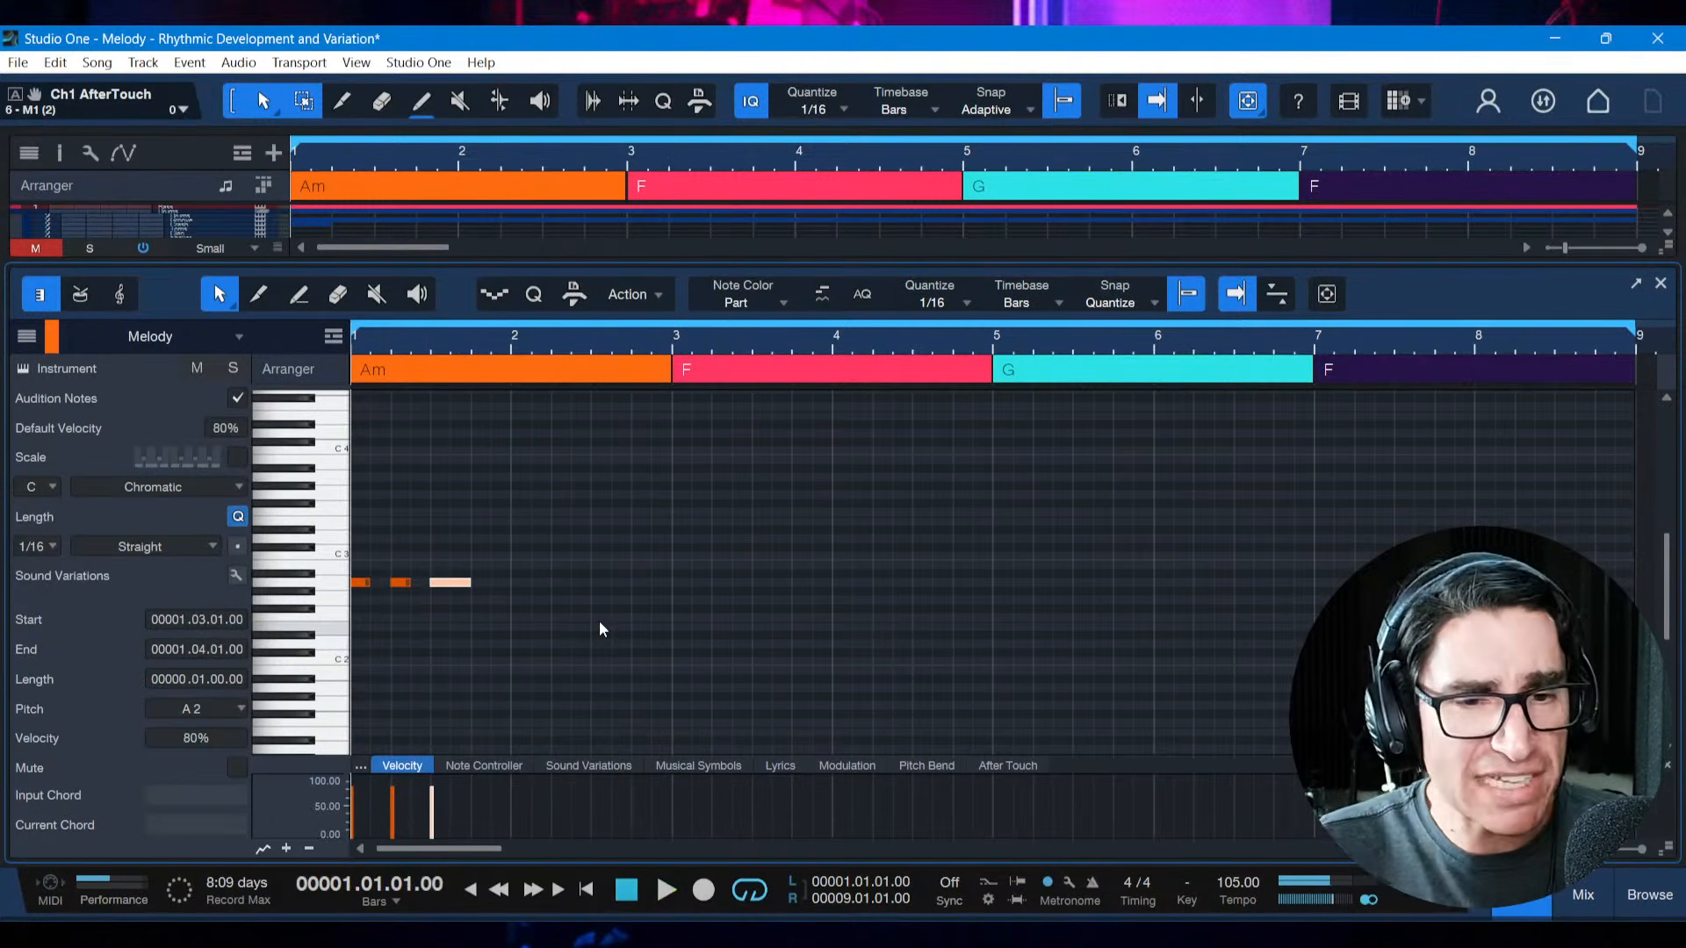
pyautogui.press('space')
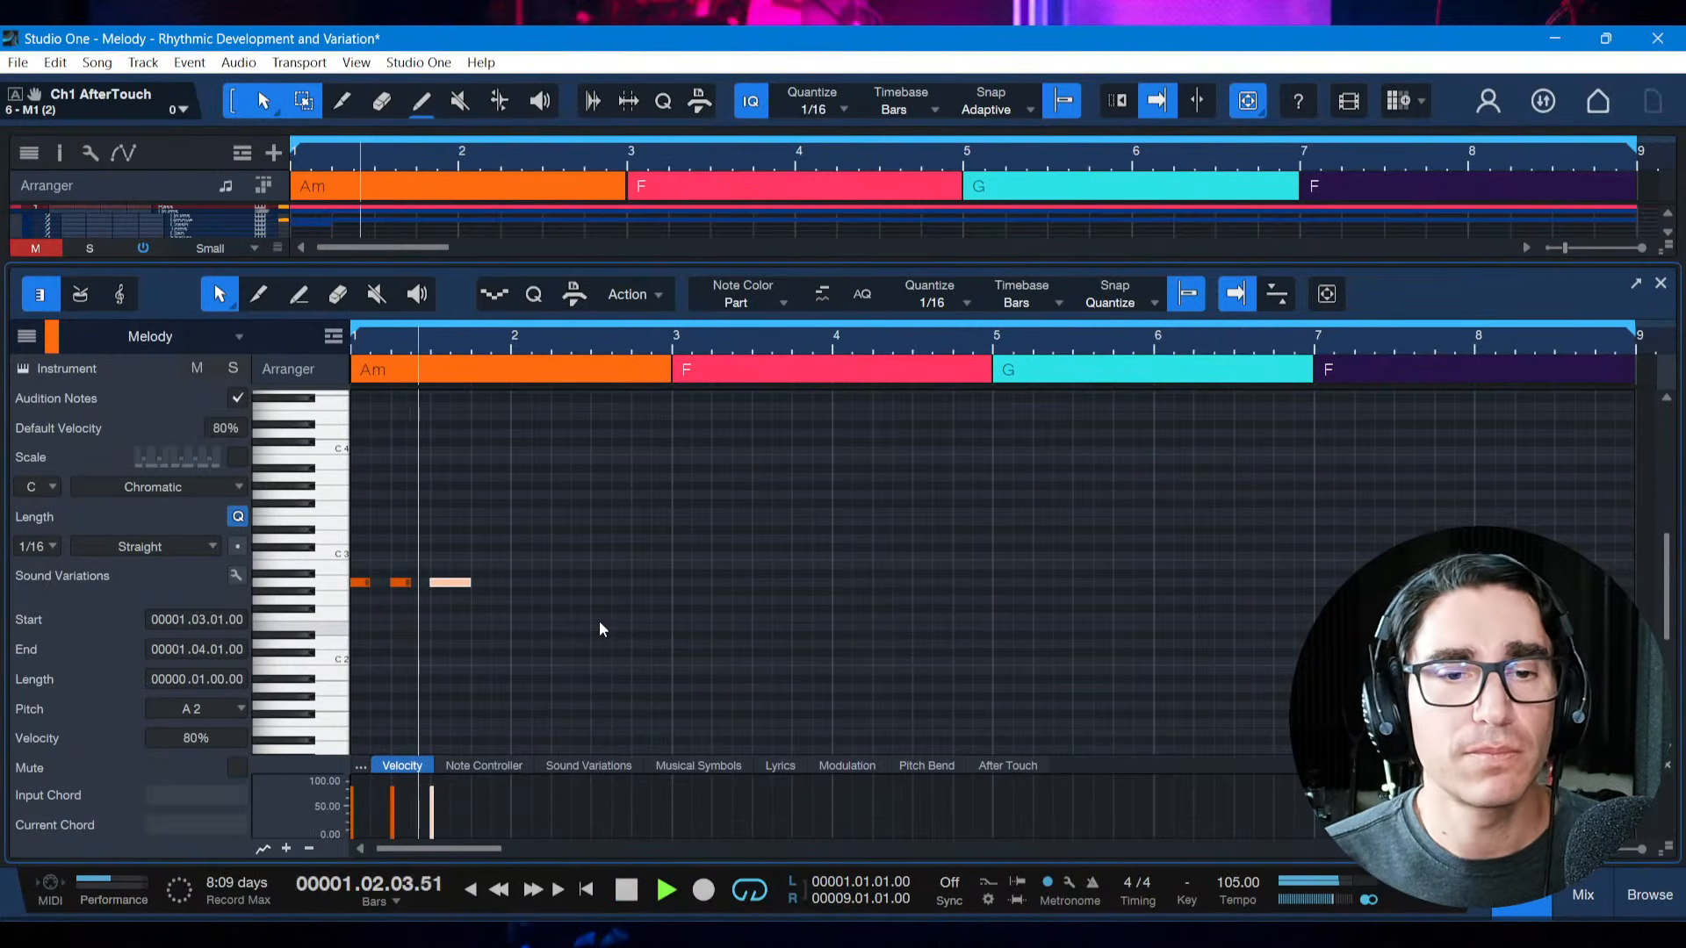
pyautogui.press('space')
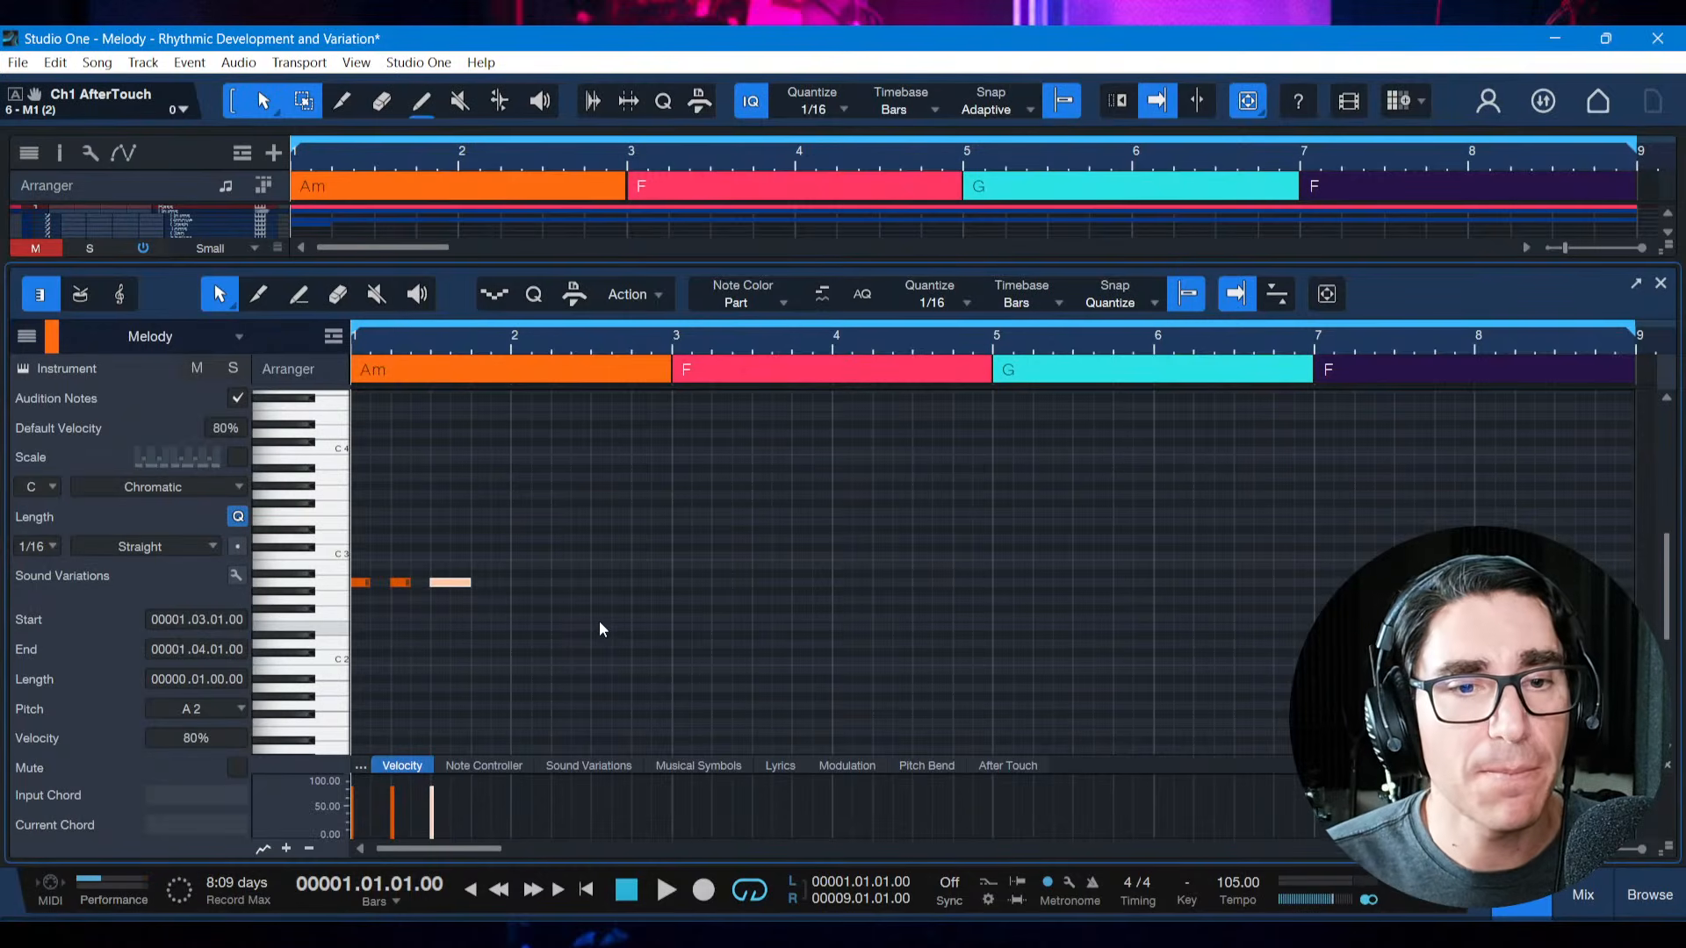
pyautogui.press('space')
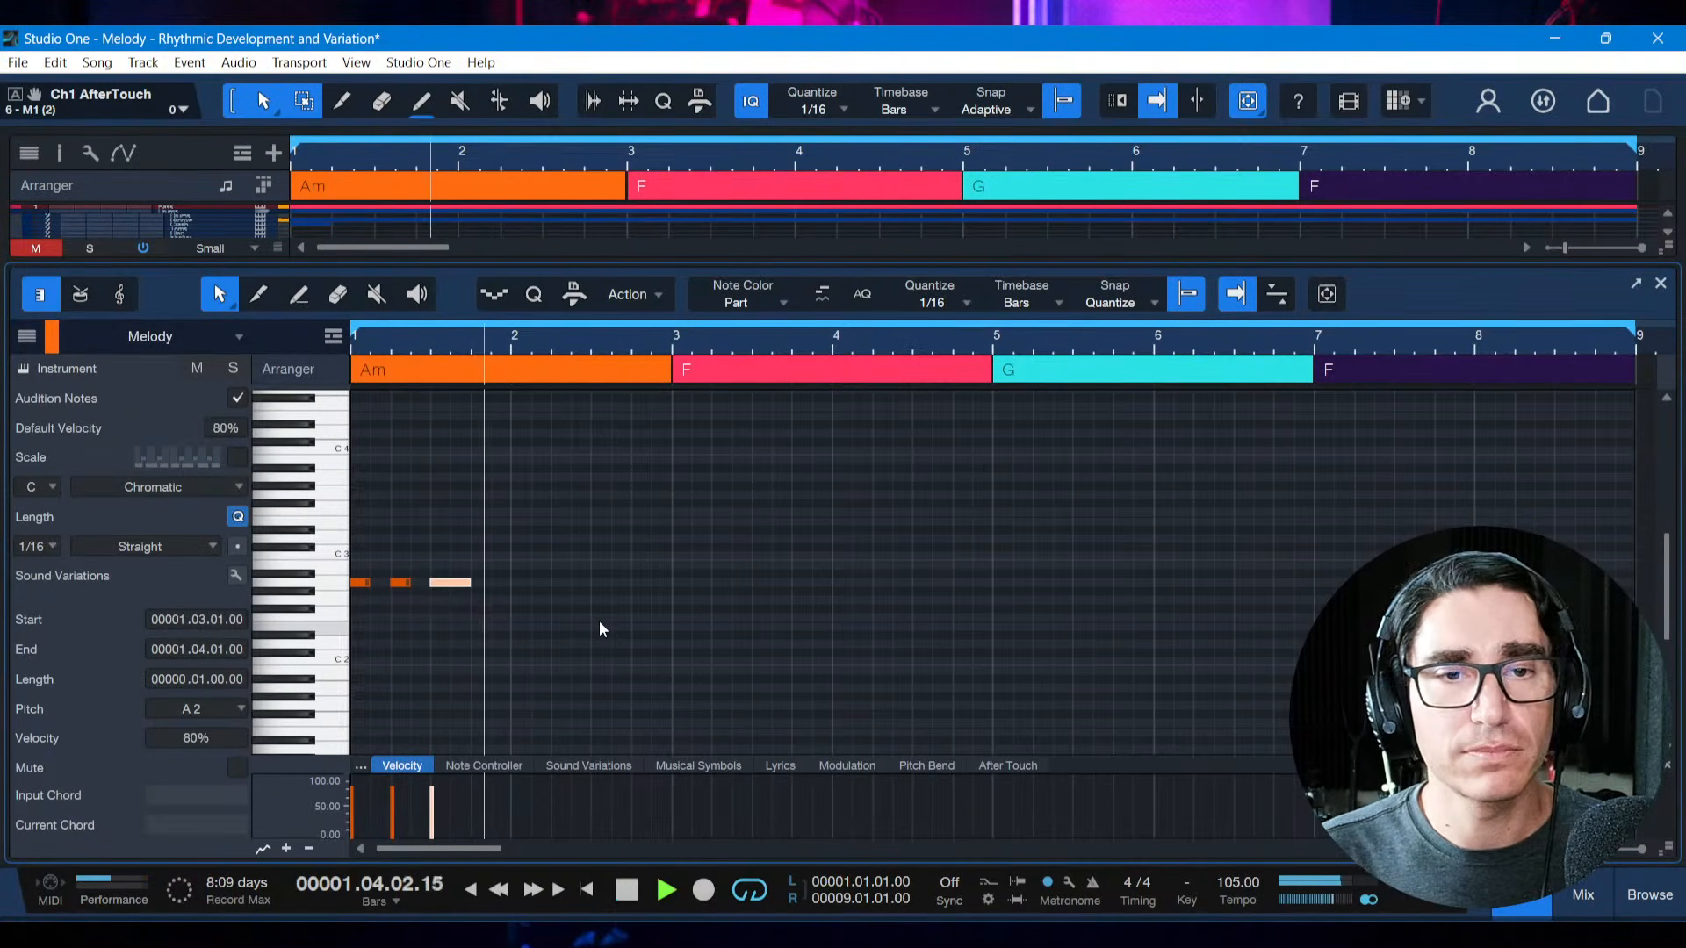
pyautogui.press('space')
pyautogui.hotkey('ctrl', 's')
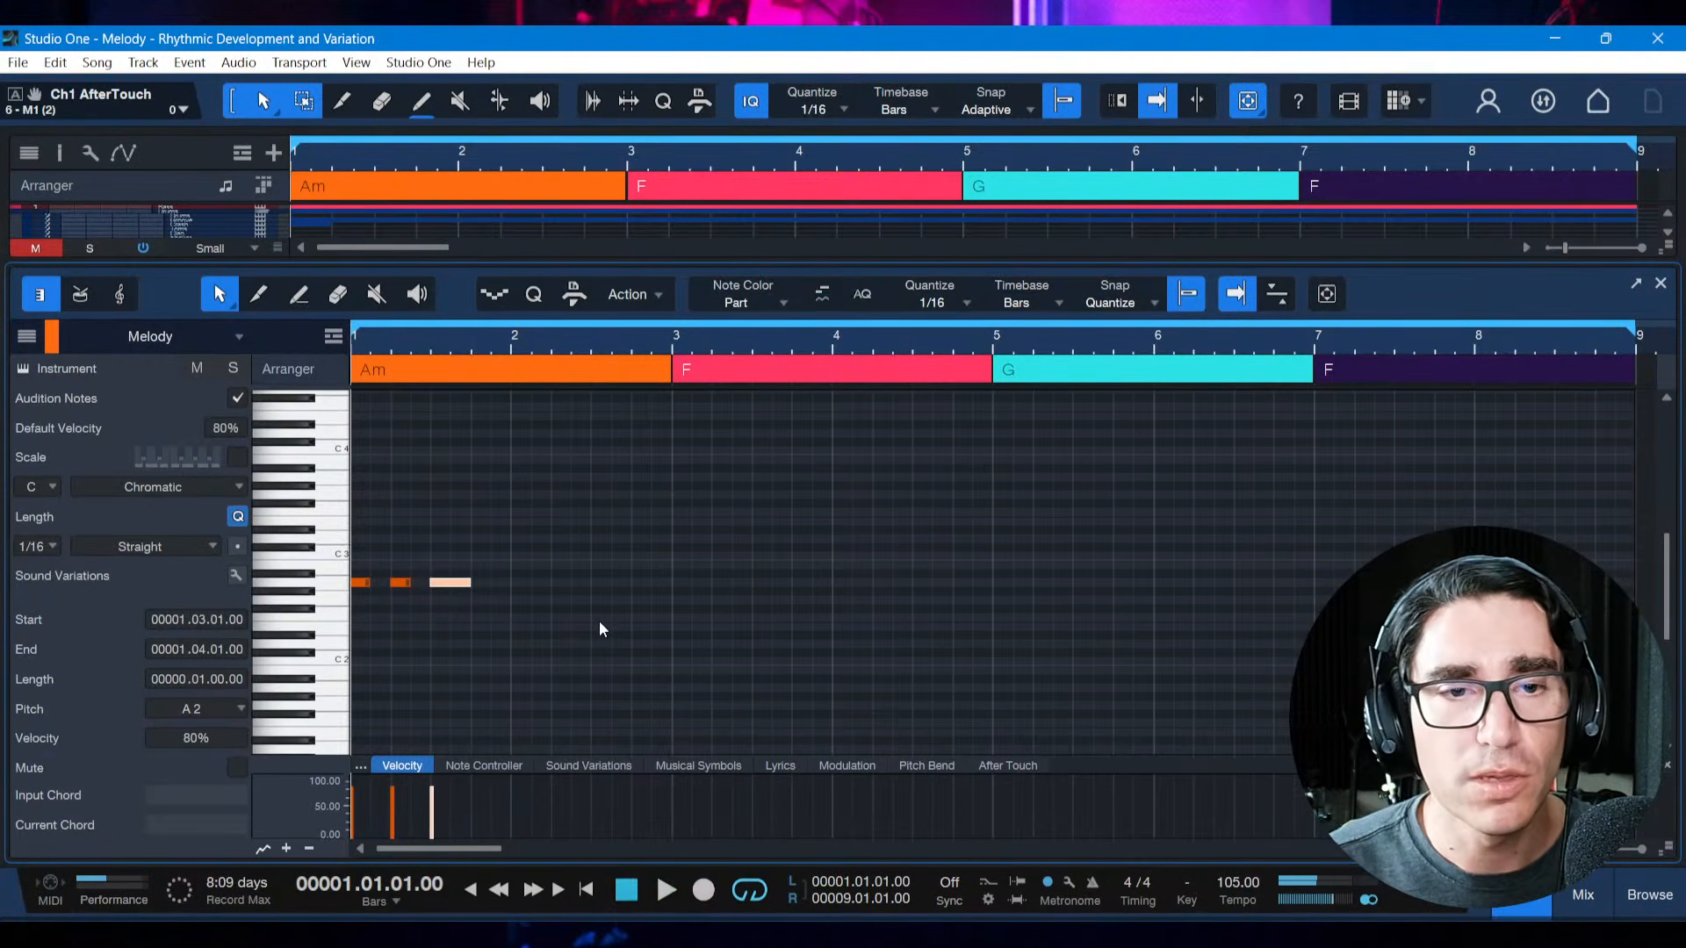
# Consult the definition of Repetition in the reference book PDF and return to Studio One
pyautogui.moveTo(1099, 933)
pyautogui.click(1098, 843)
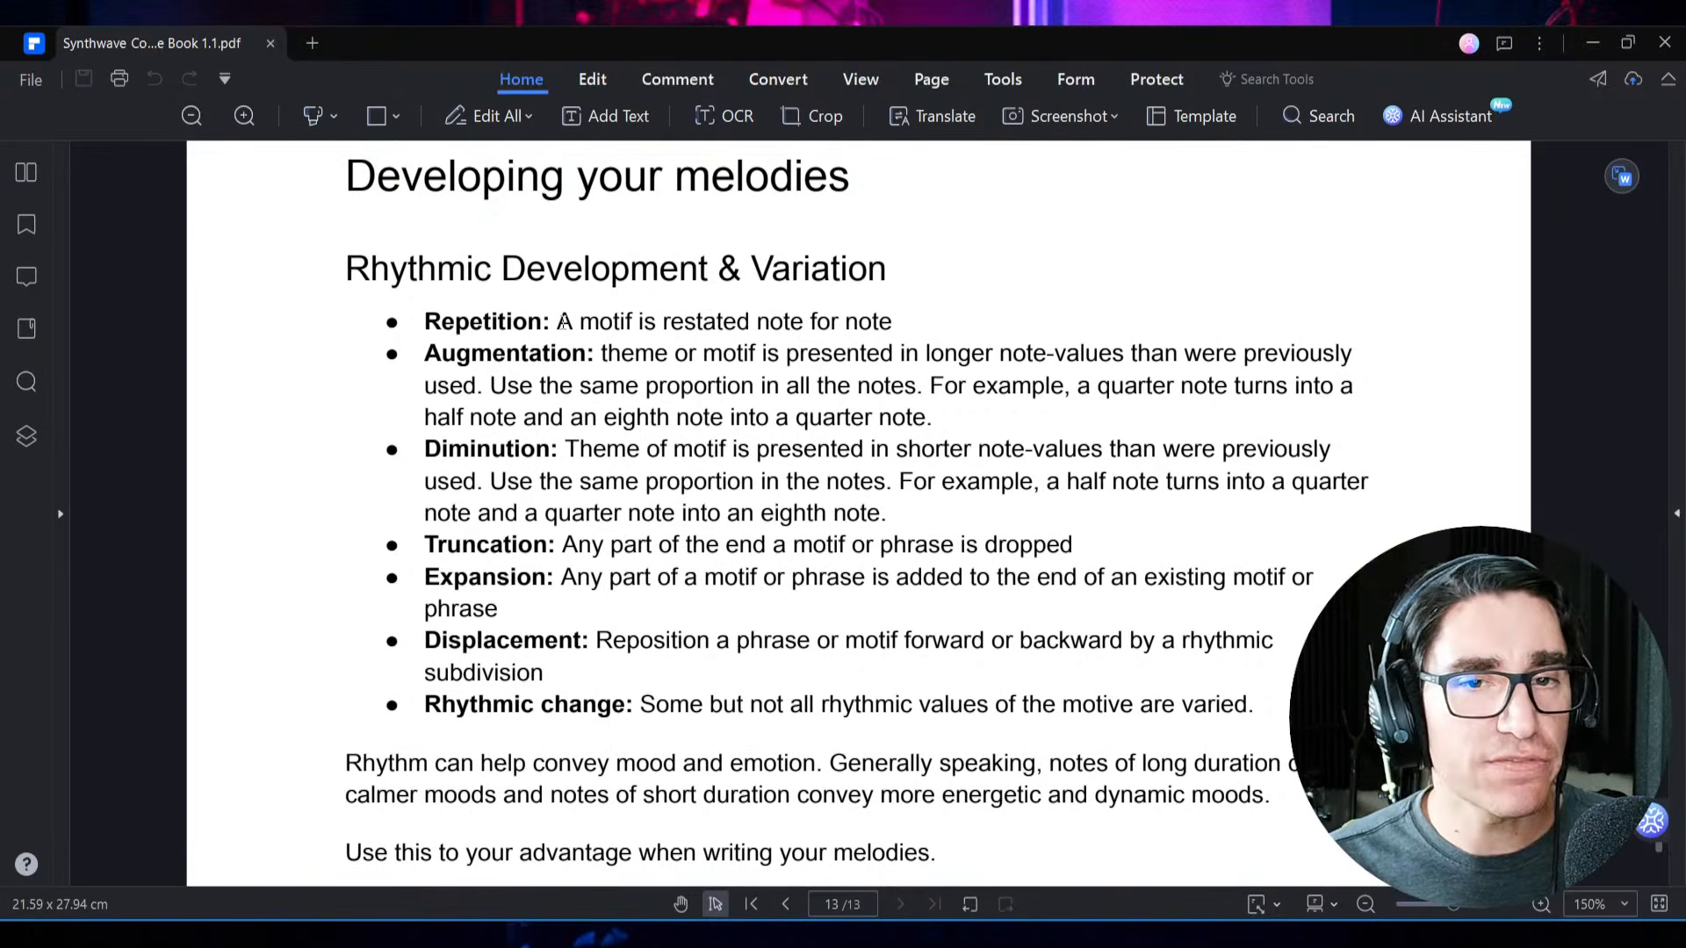
pyautogui.hotkey('alt', 'Tab')
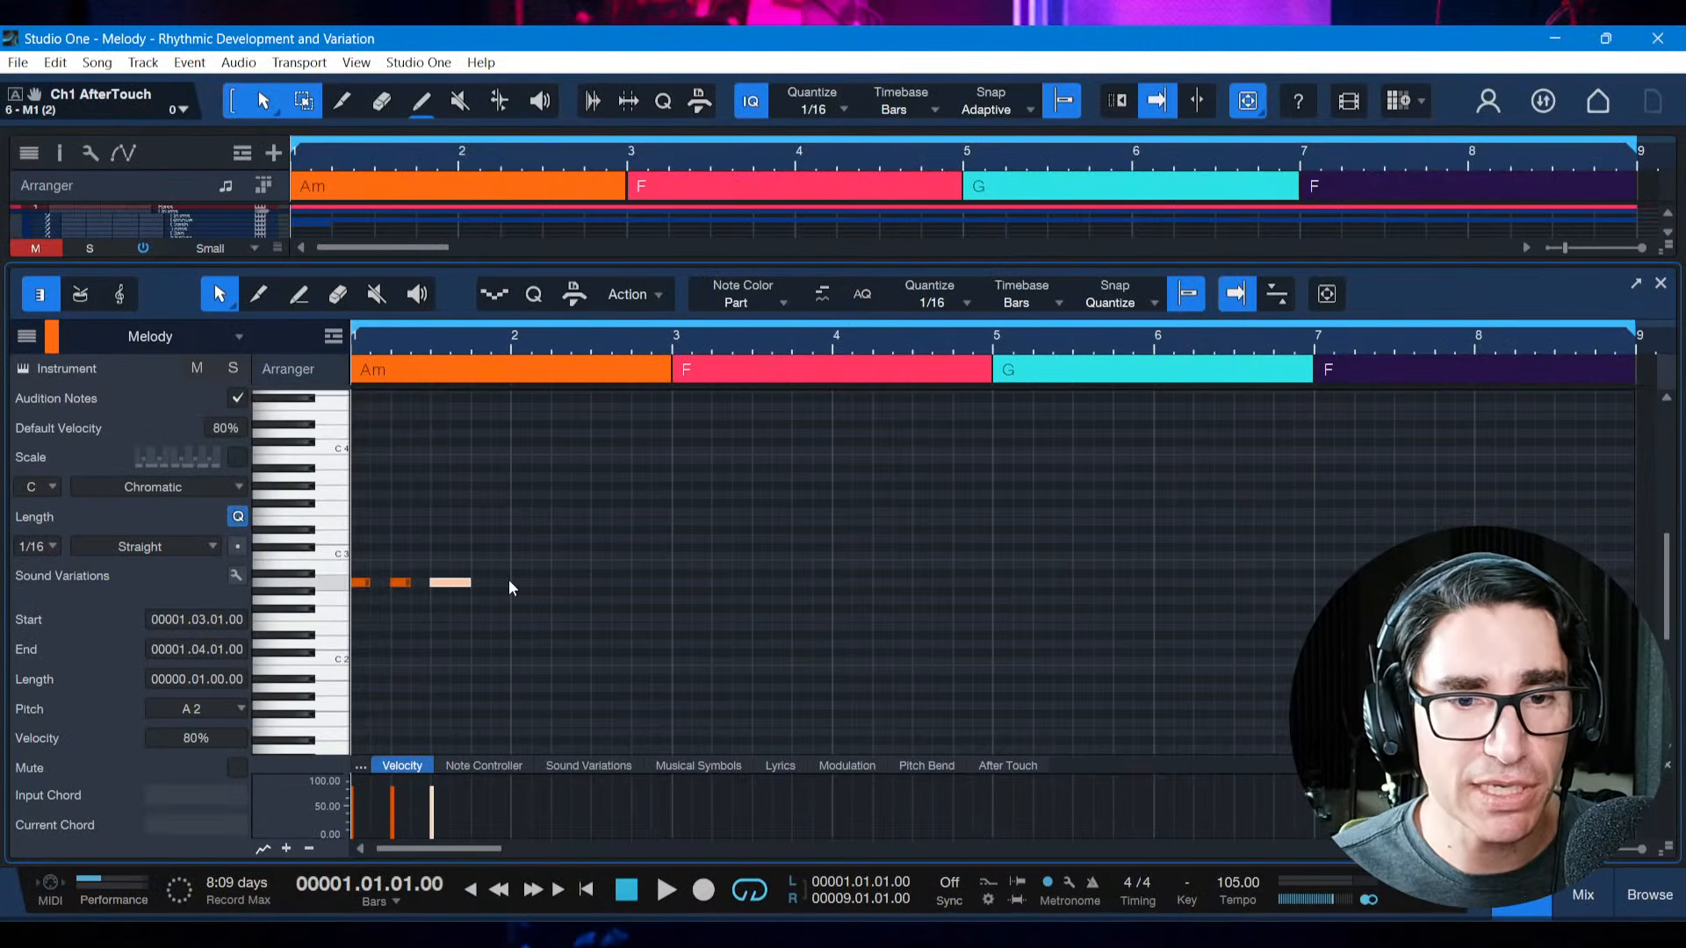
# Copy the three-note motif from bar 1 to the start of bar 3 and play the phrase from the beginning
pyautogui.moveTo(509, 579); pyautogui.dragTo(352, 585)
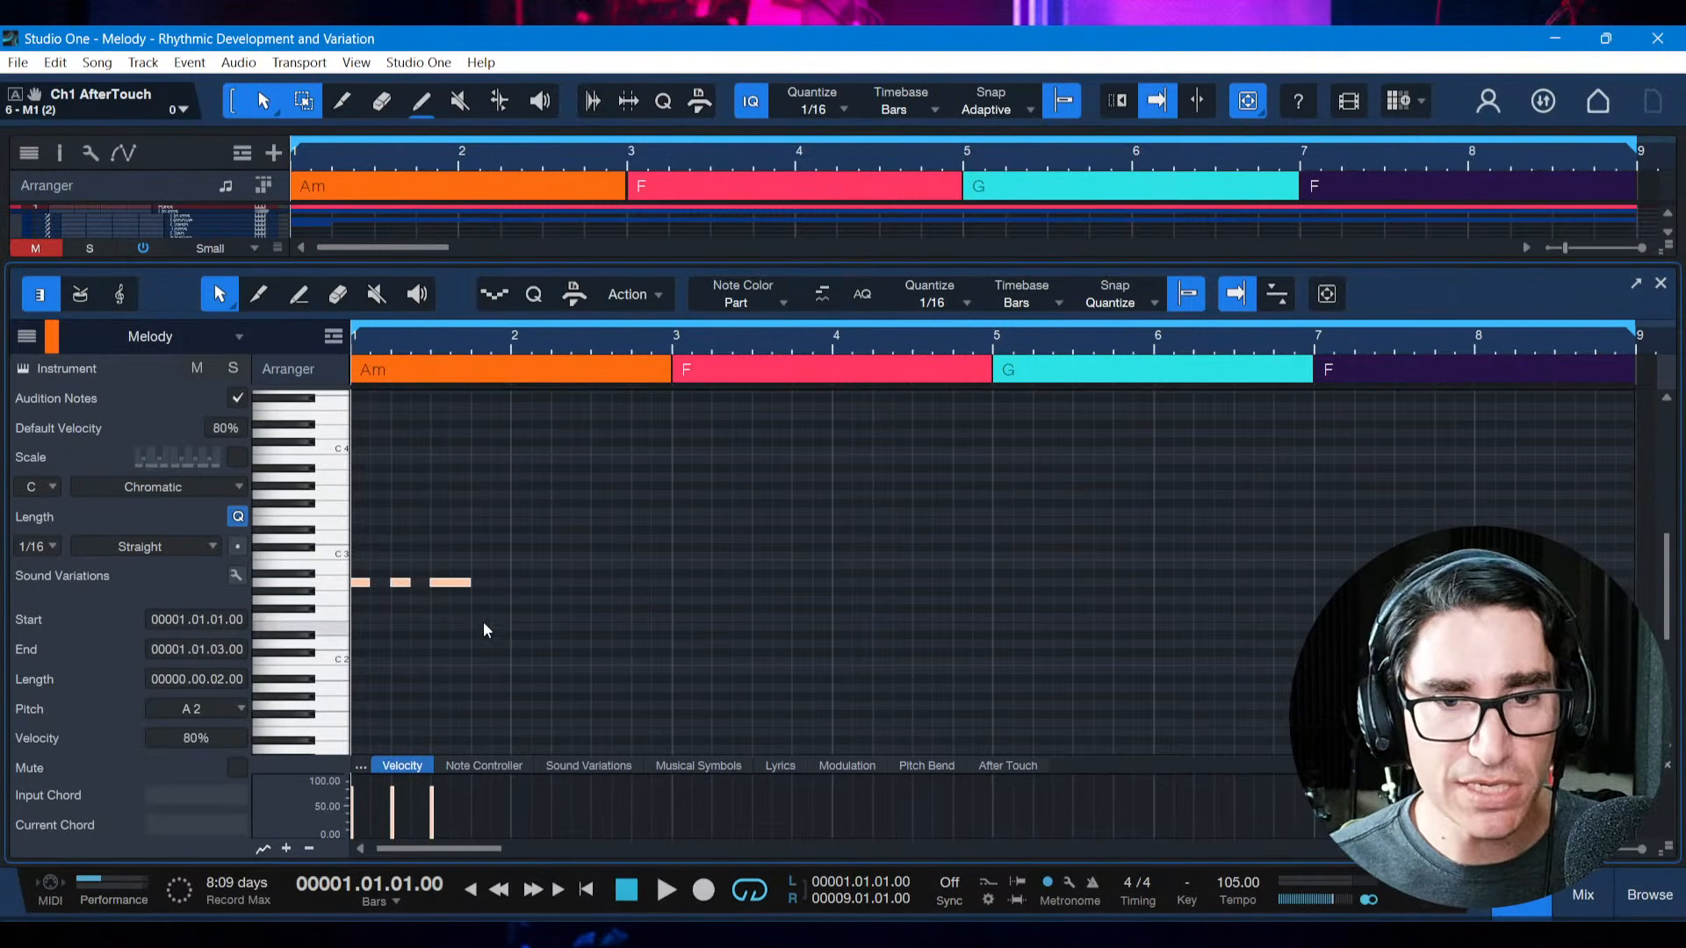
pyautogui.hotkey('ctrl', 'c')
pyautogui.click(672, 583)
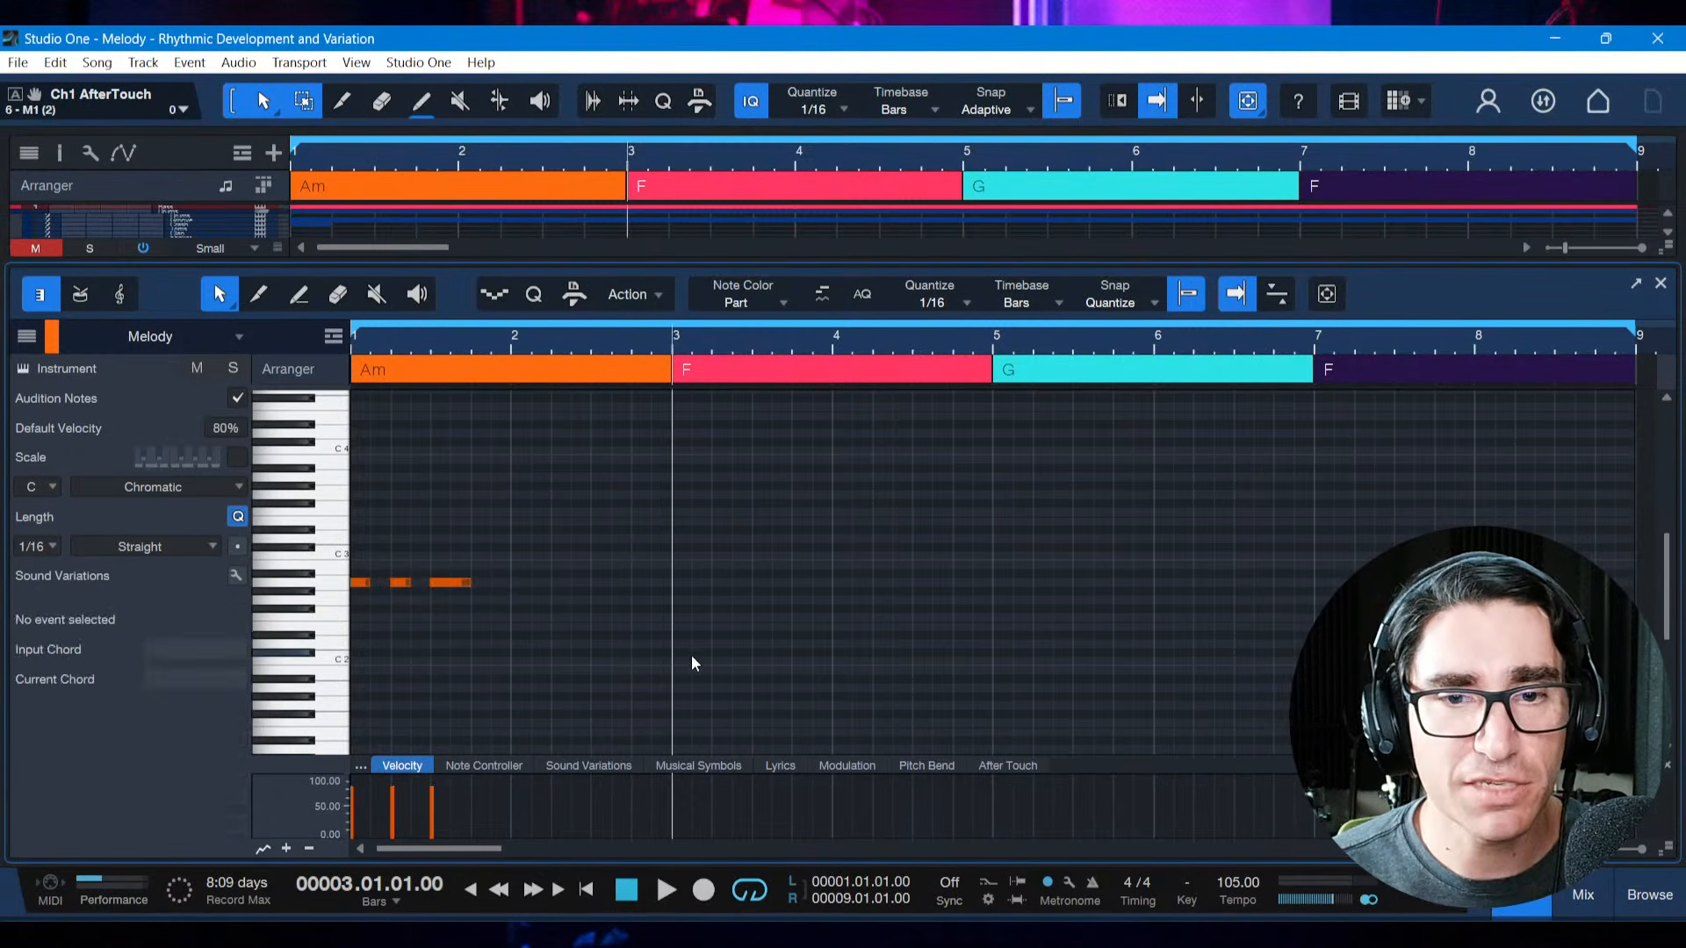
pyautogui.hotkey('ctrl', 'v')
pyautogui.press('Home')
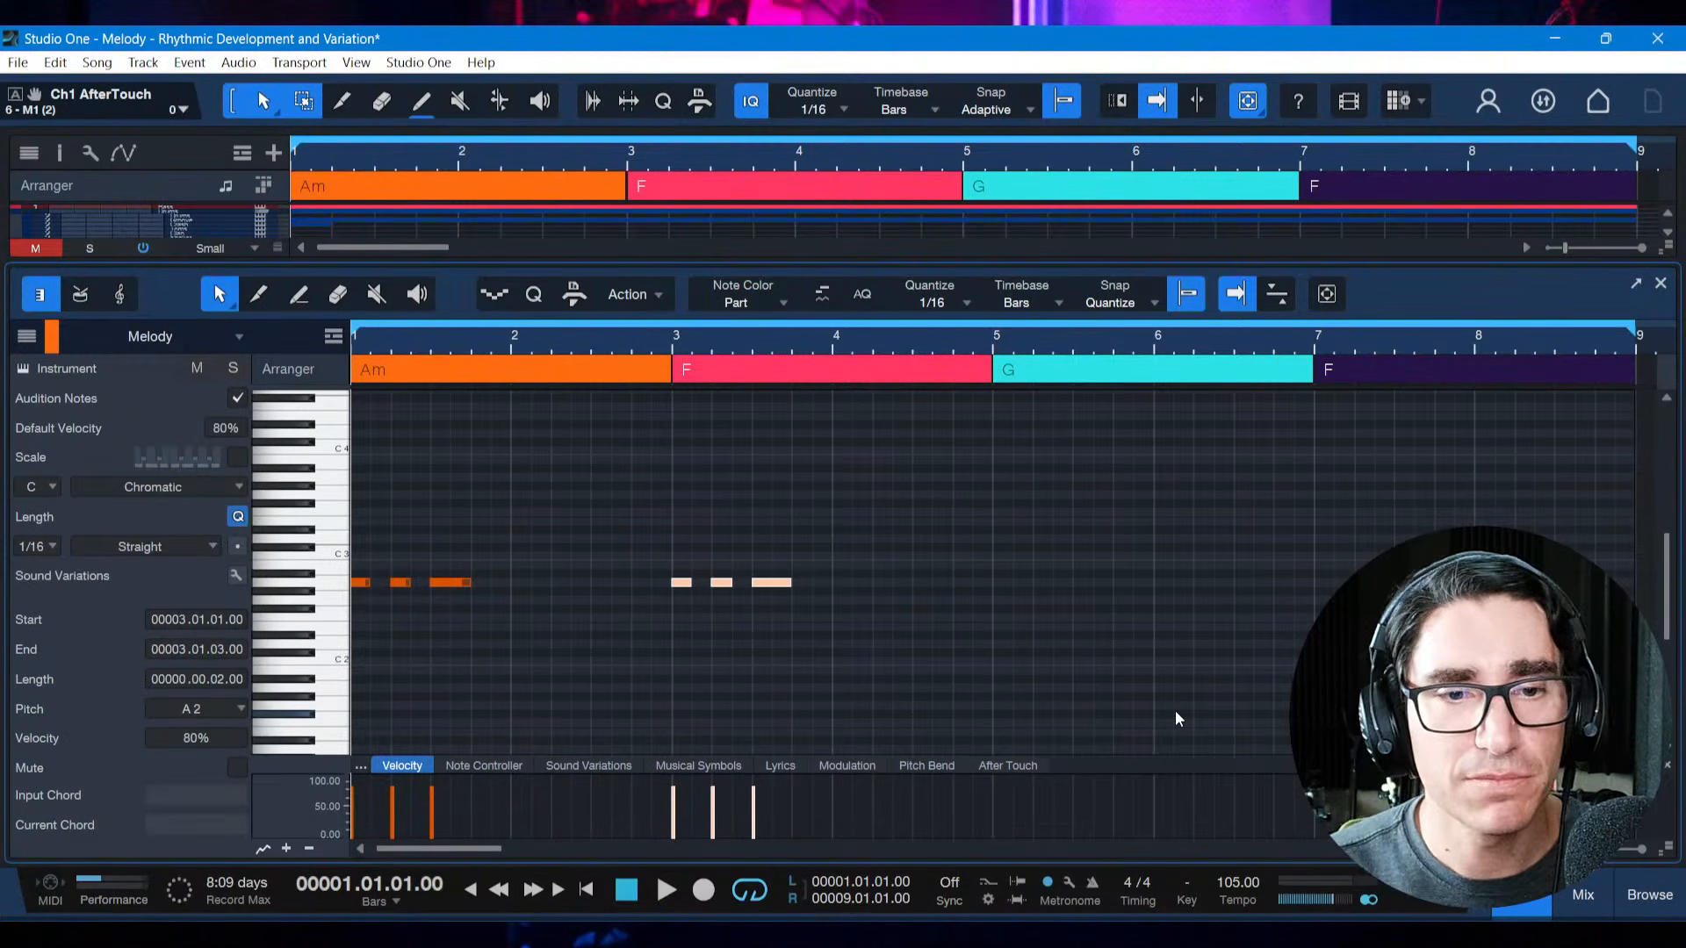
pyautogui.press('space')
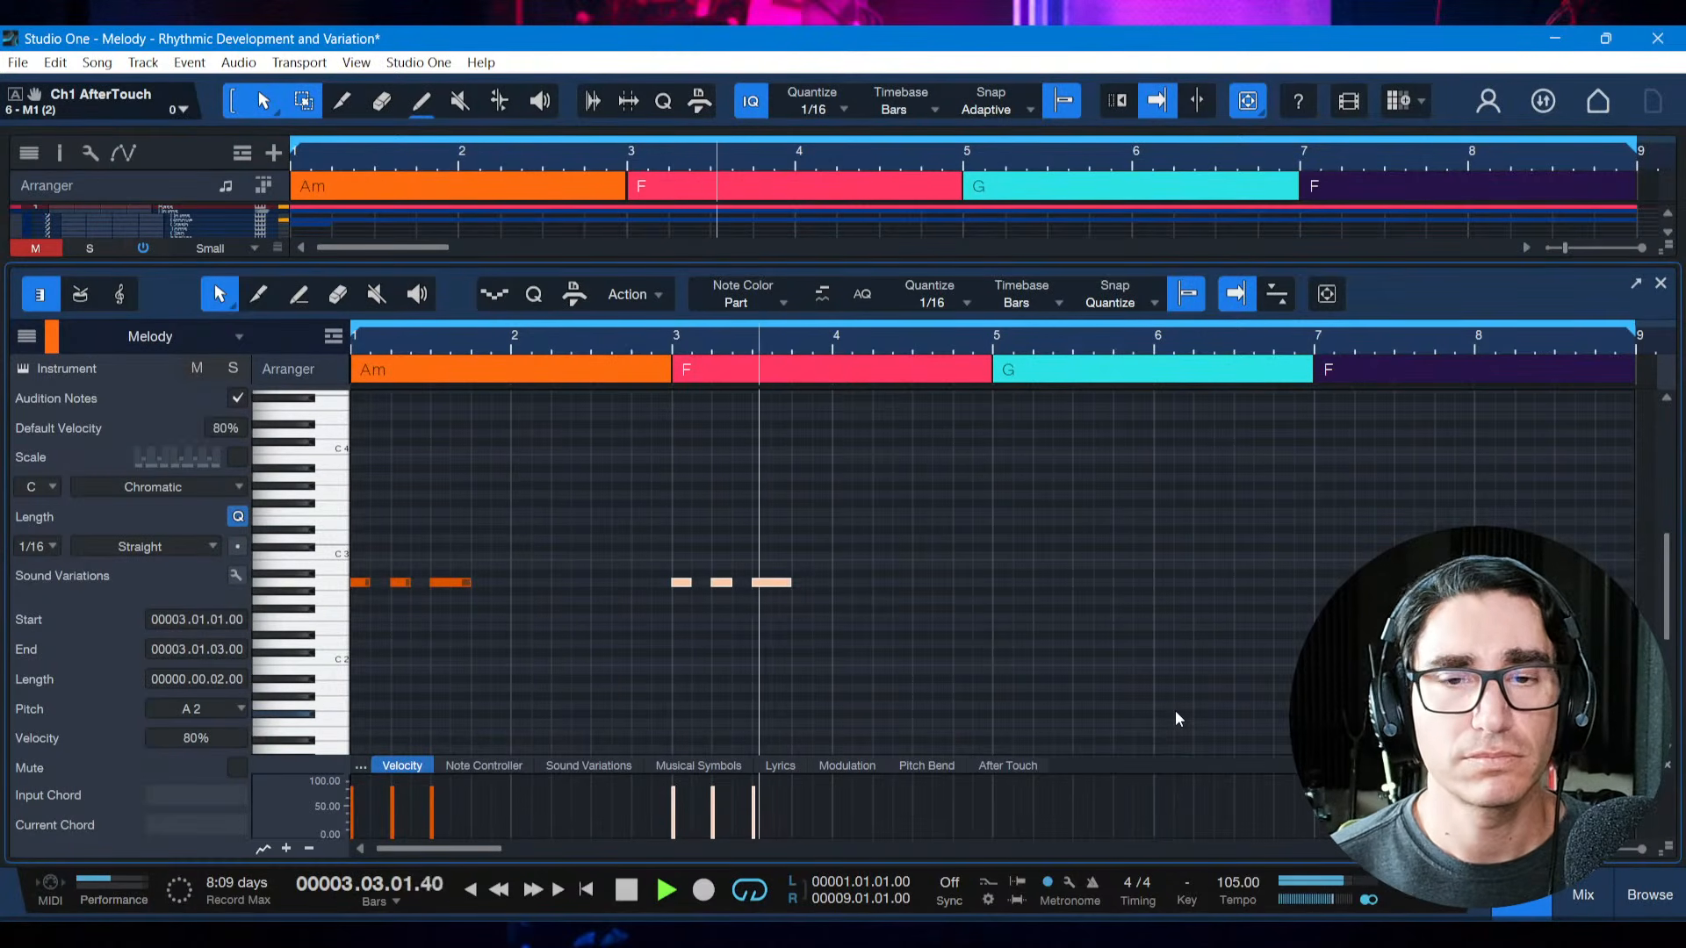
pyautogui.press('space')
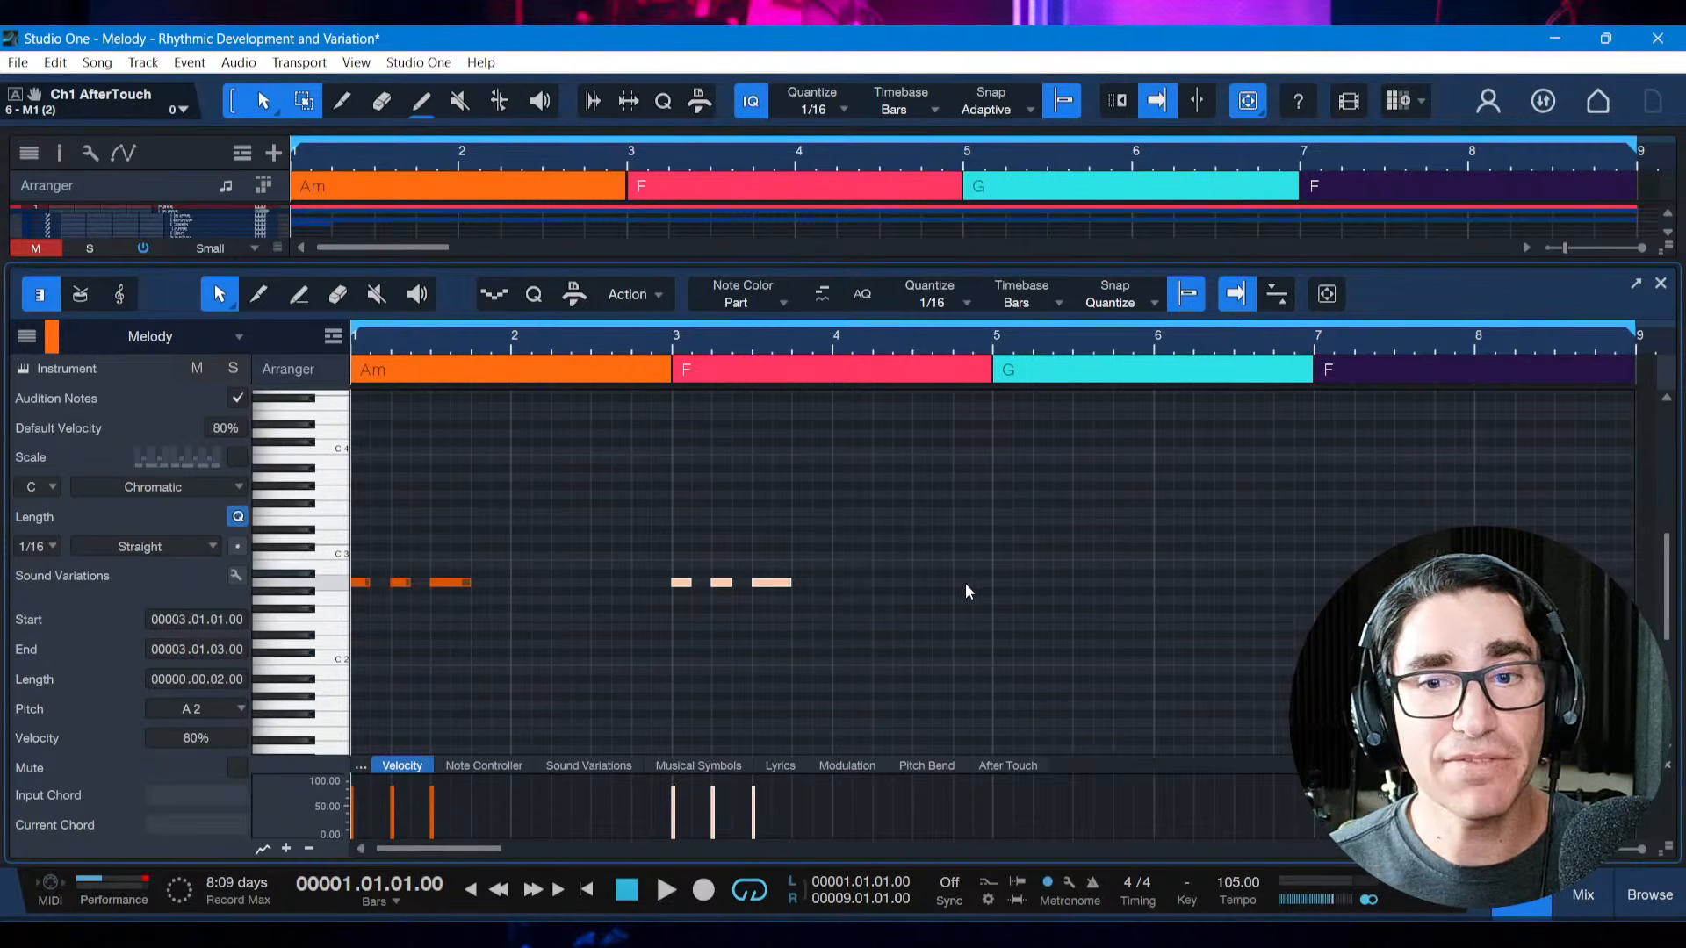
pyautogui.click(992, 569)
pyautogui.hotkey('ctrl', 'v')
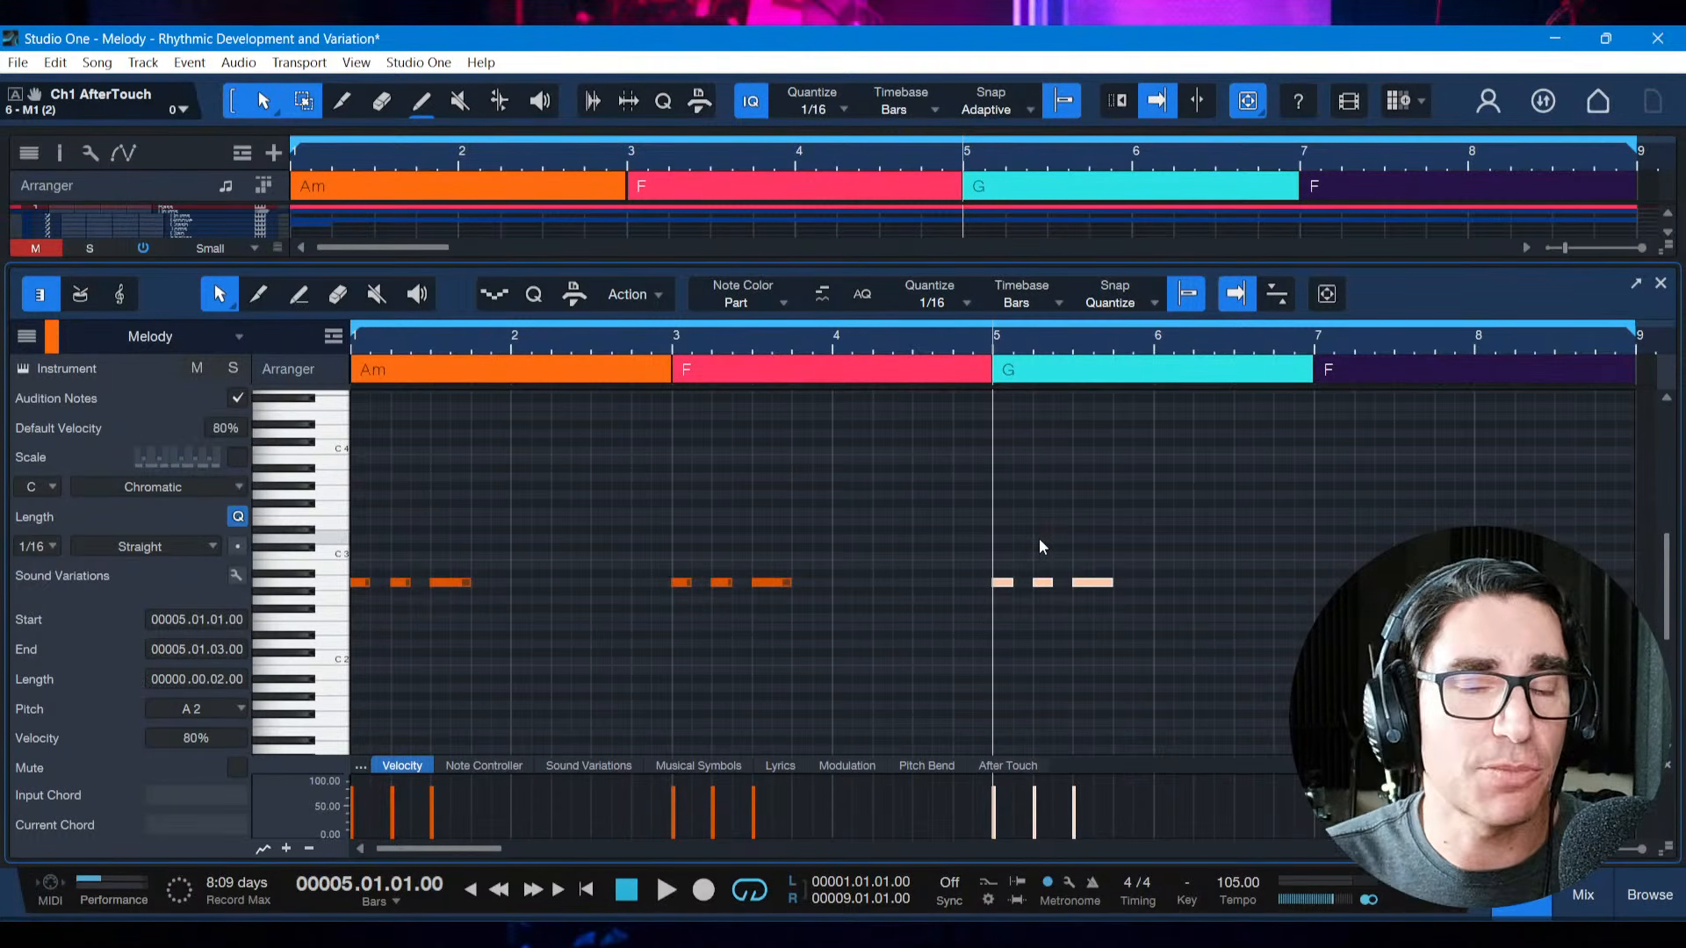
pyautogui.hotkey('ctrl', 'z')
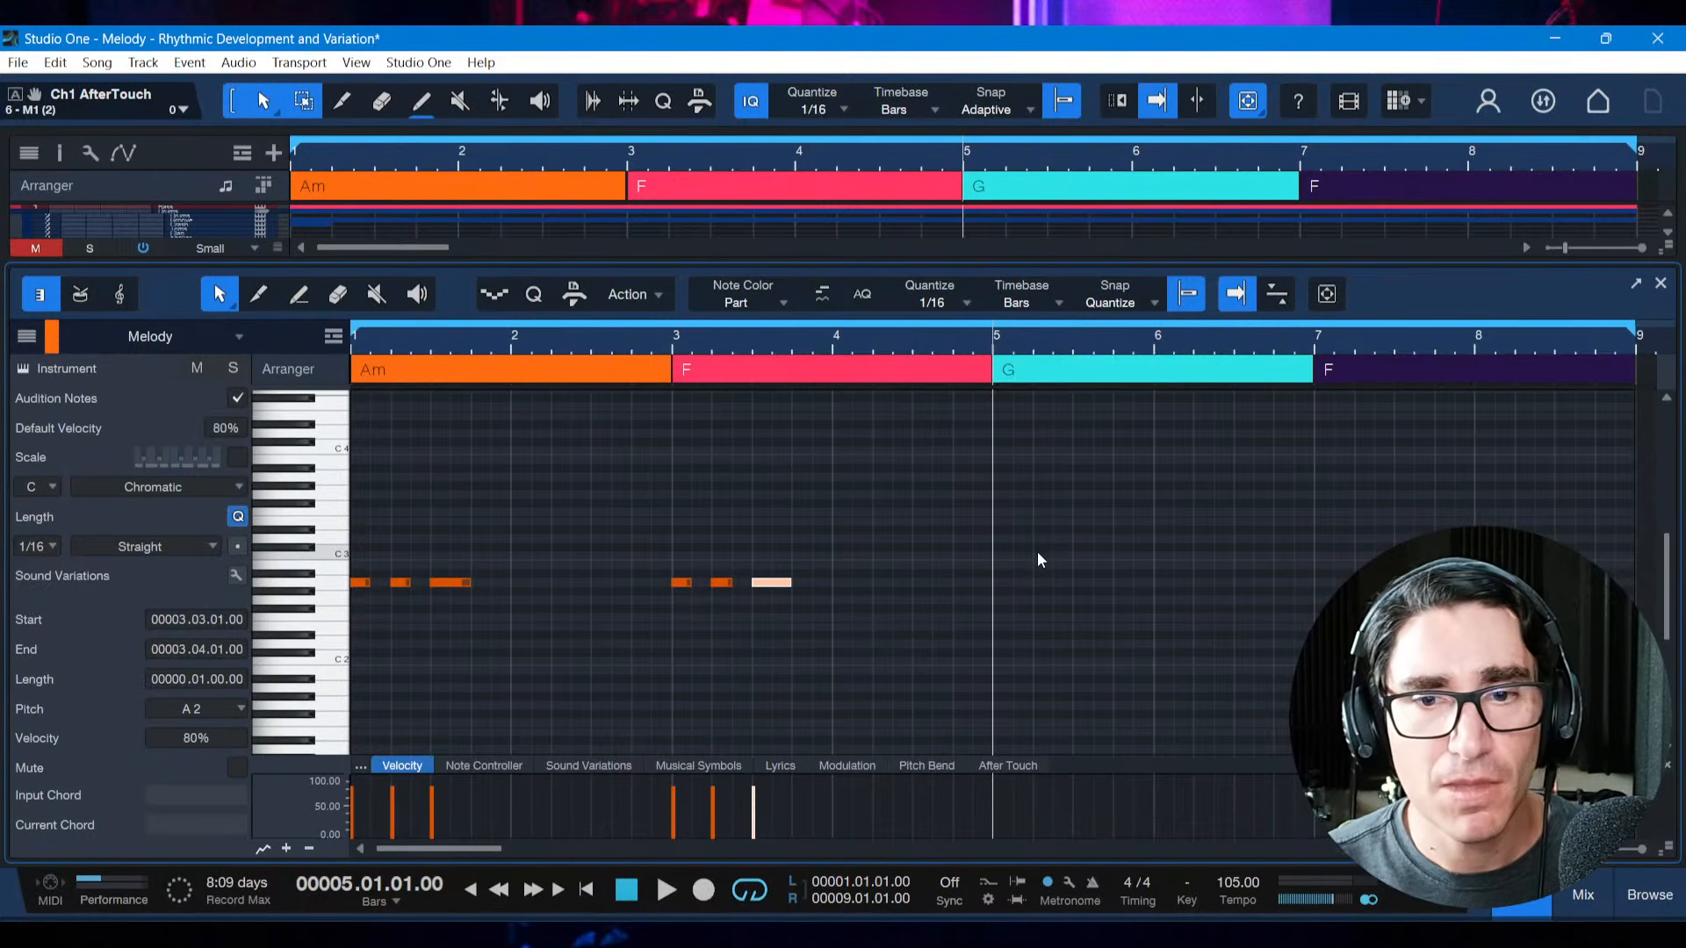
pyautogui.click(992, 578)
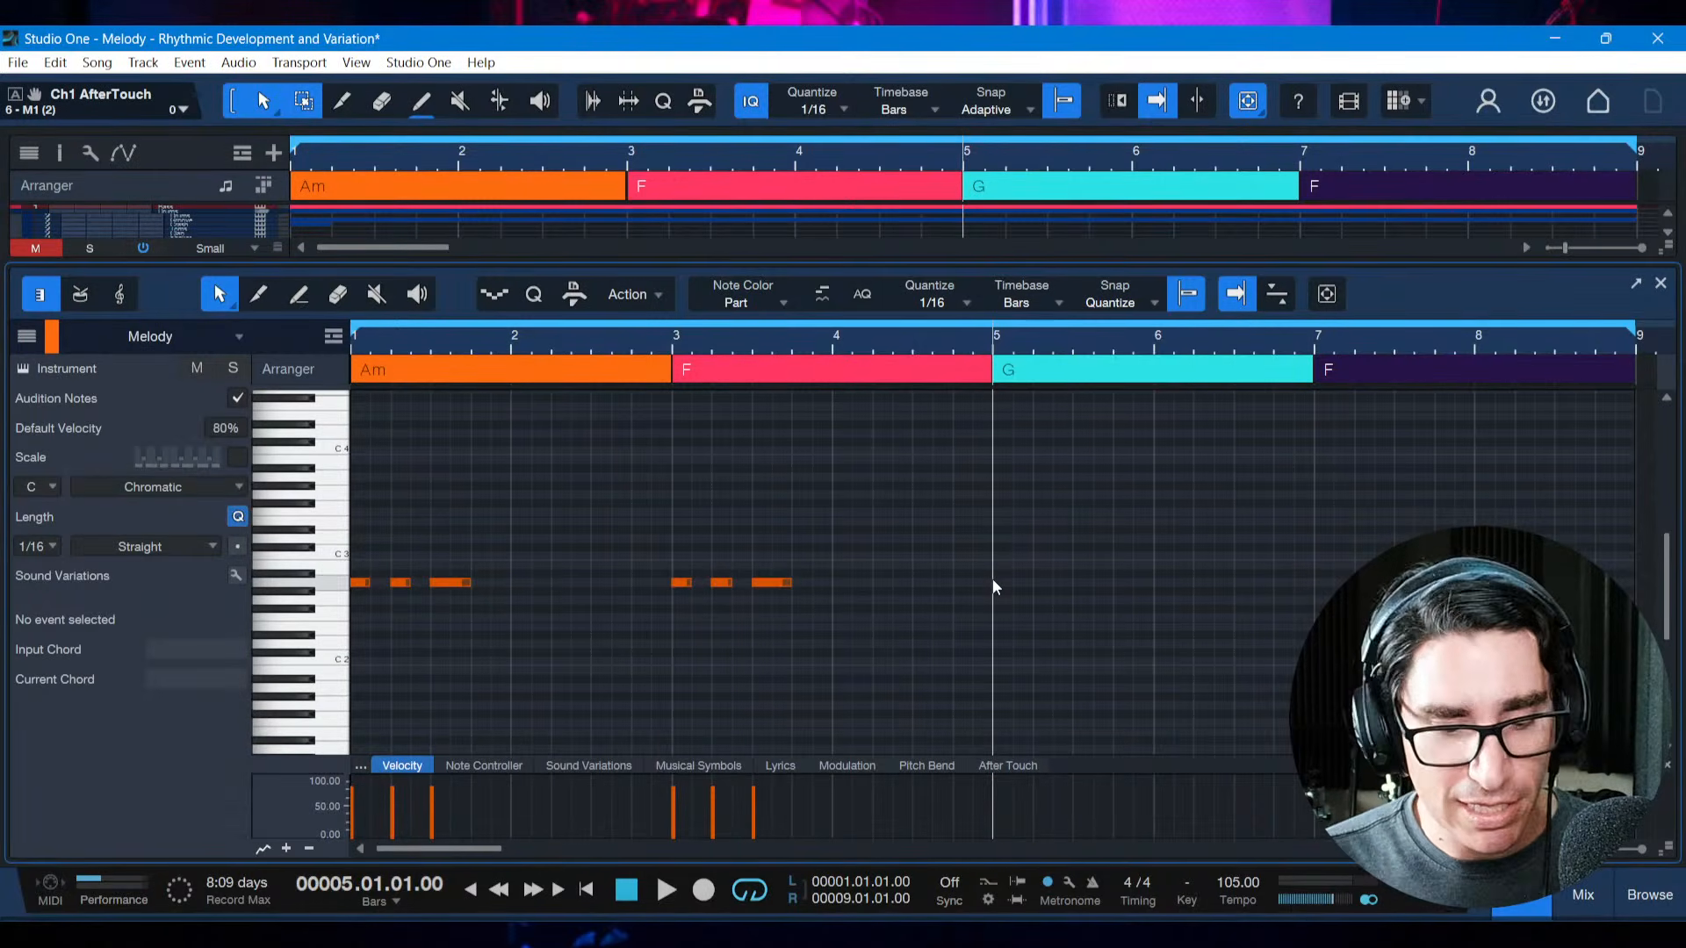
# Save the song and play the motif and its repetition from bar 1
pyautogui.hotkey('ctrl', 's')
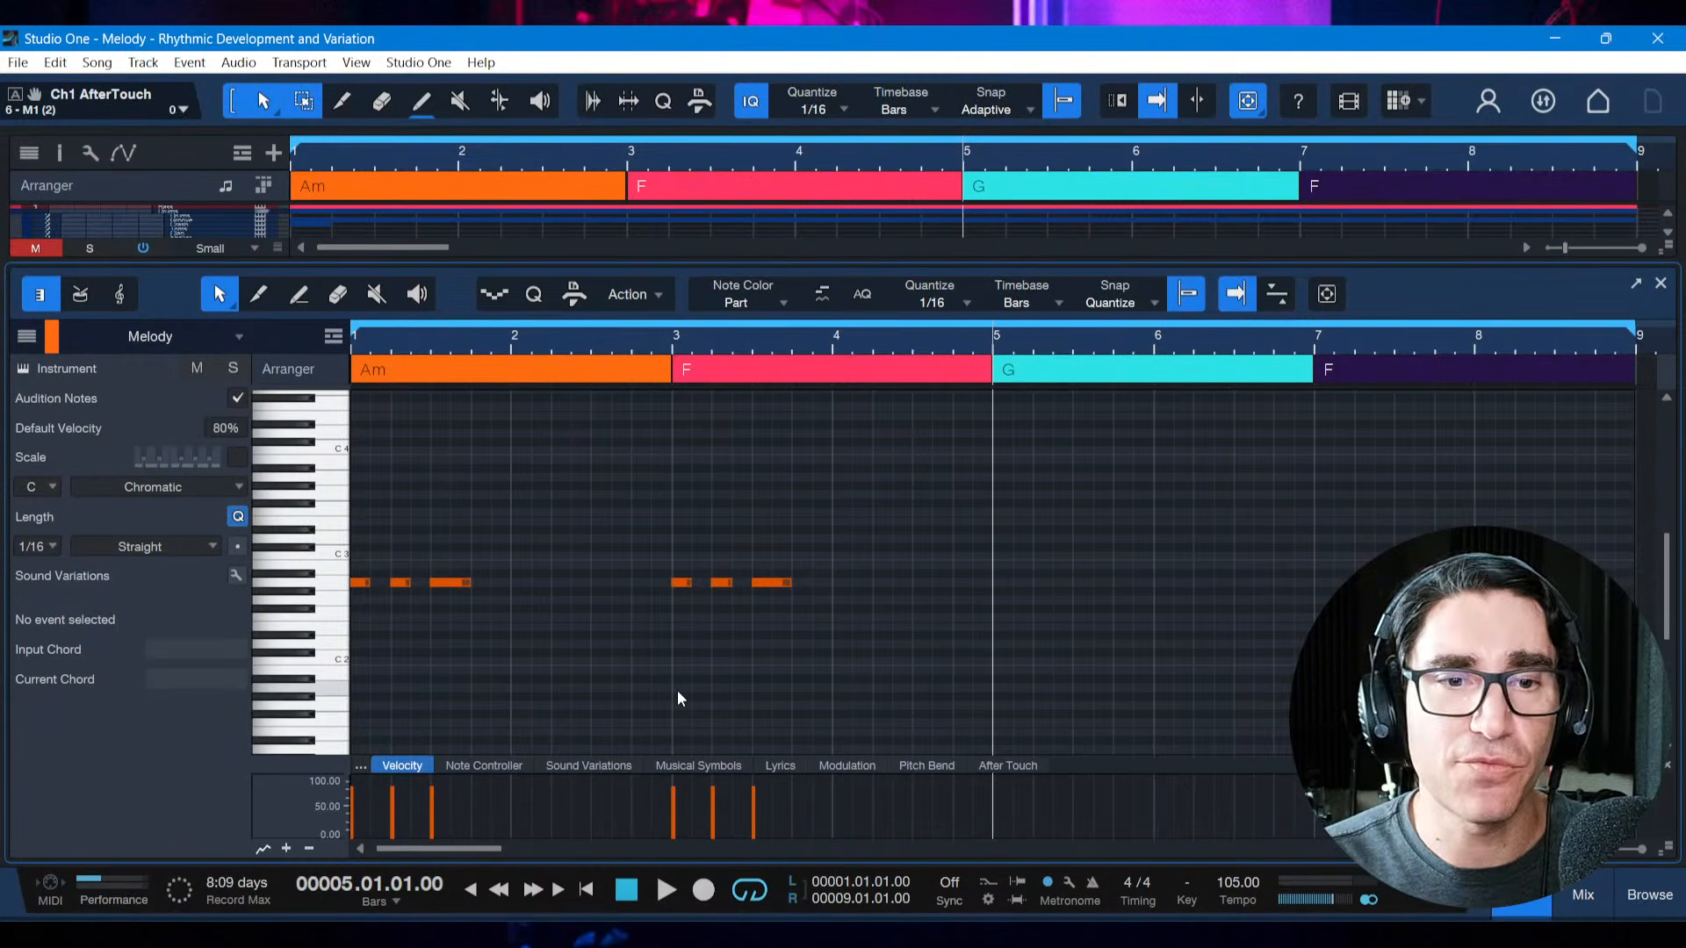
pyautogui.press(',')
pyautogui.press('space')
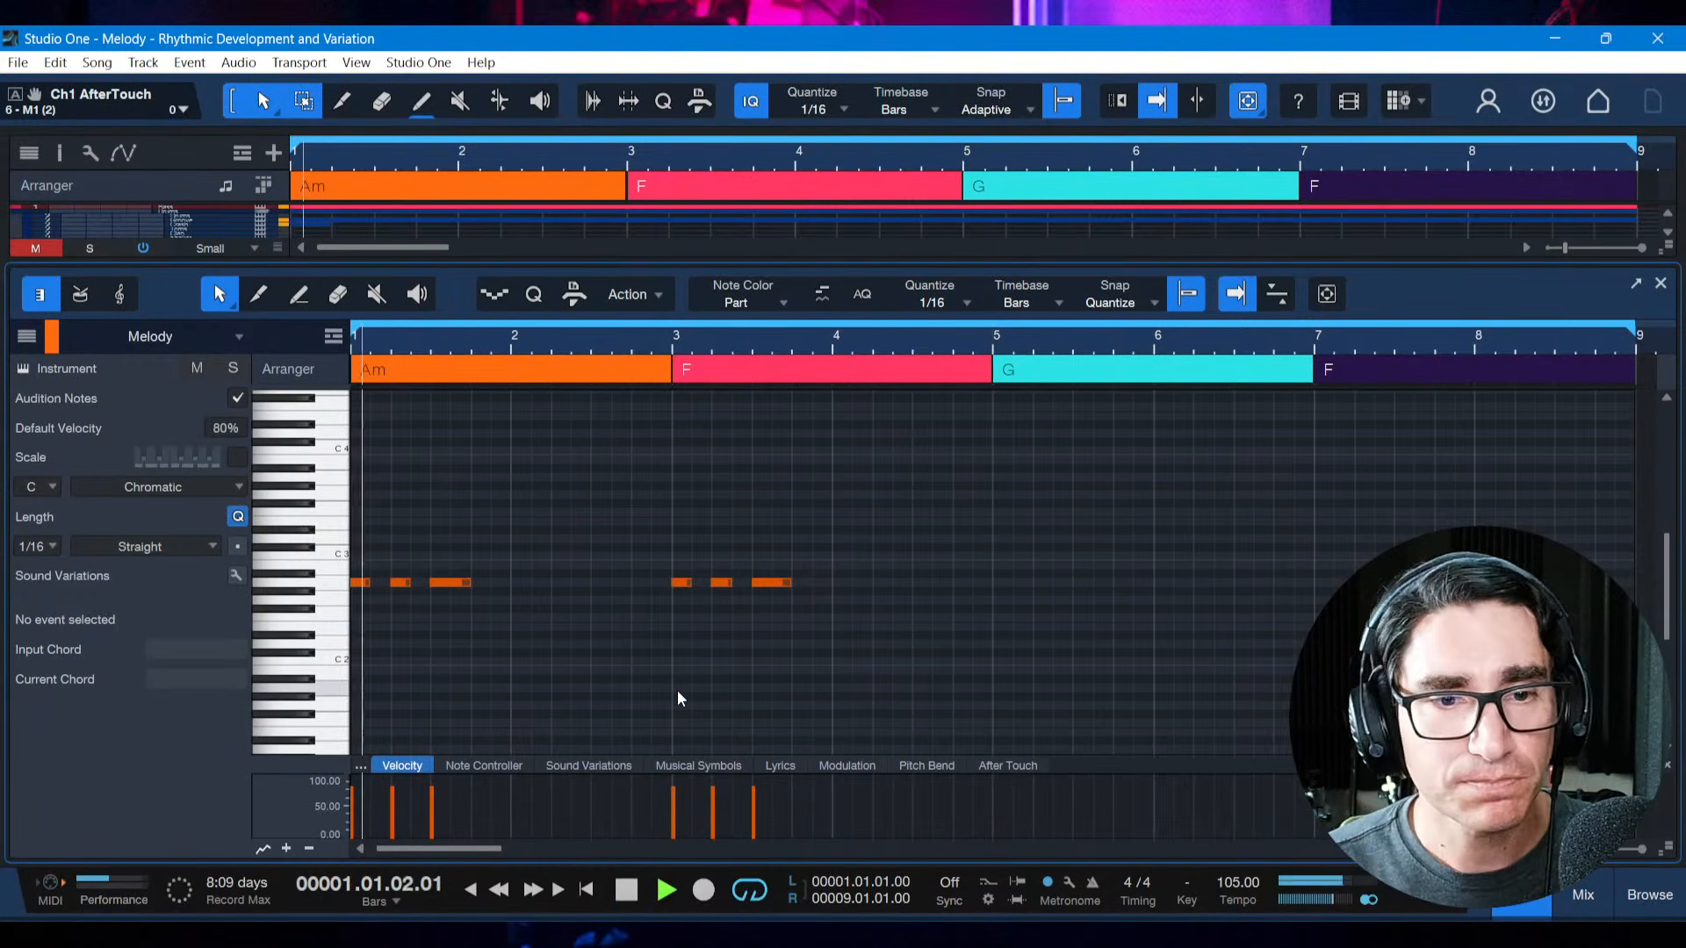
pyautogui.click(469, 935)
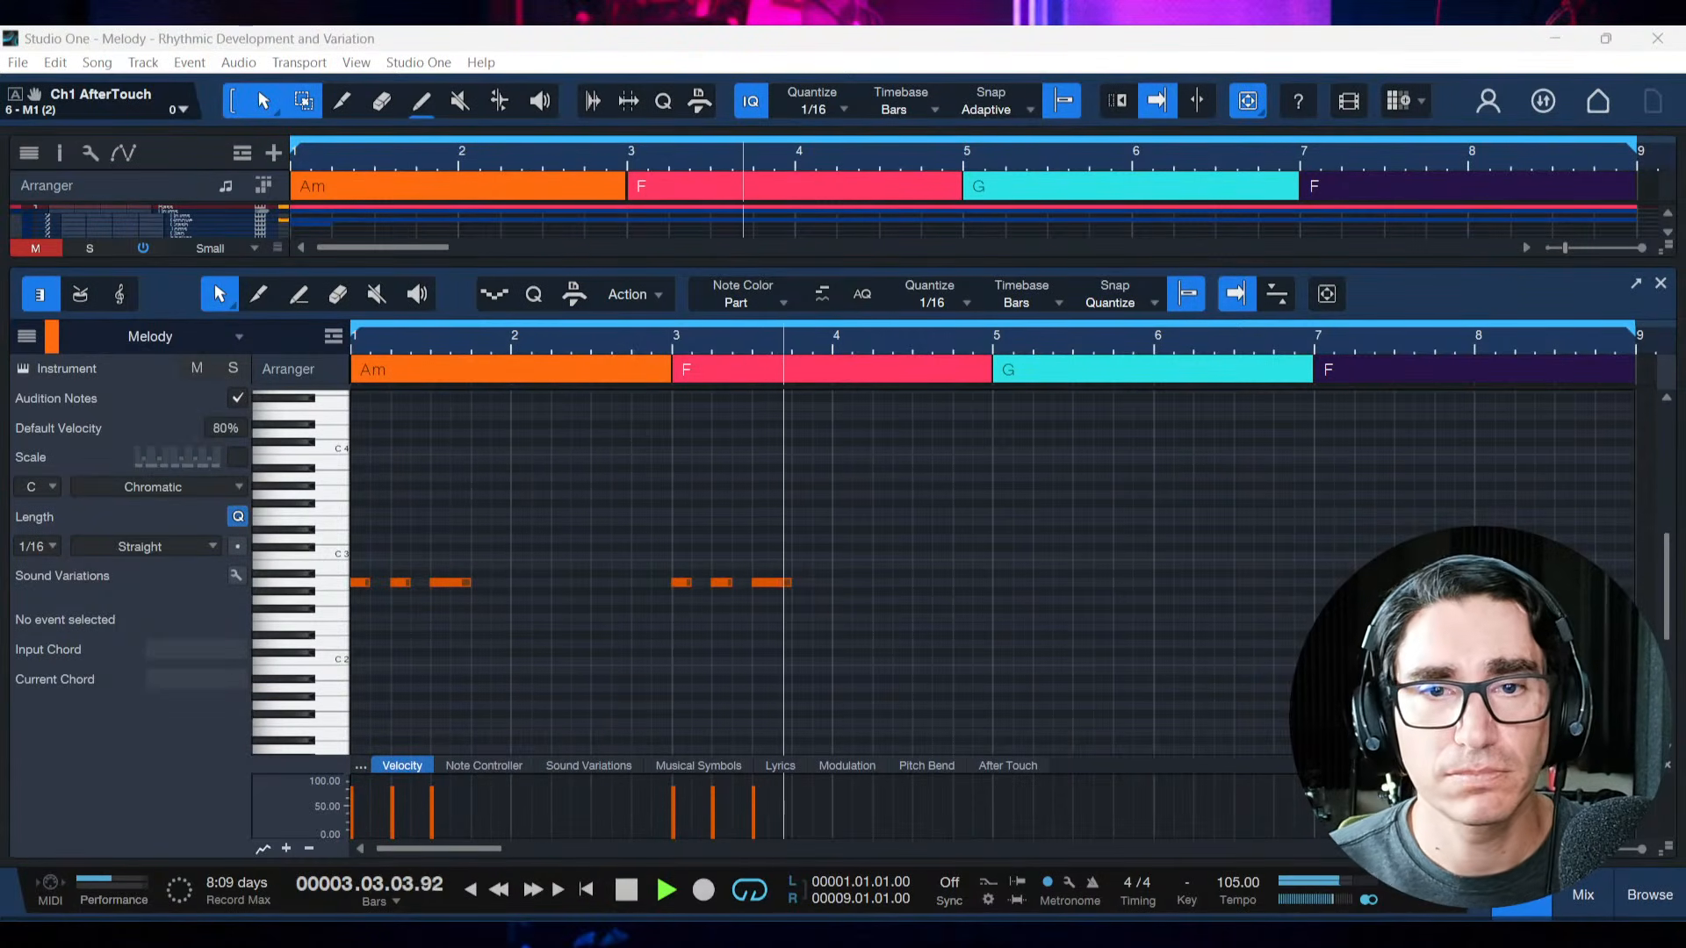
pyautogui.hotkey('alt', 'Tab')
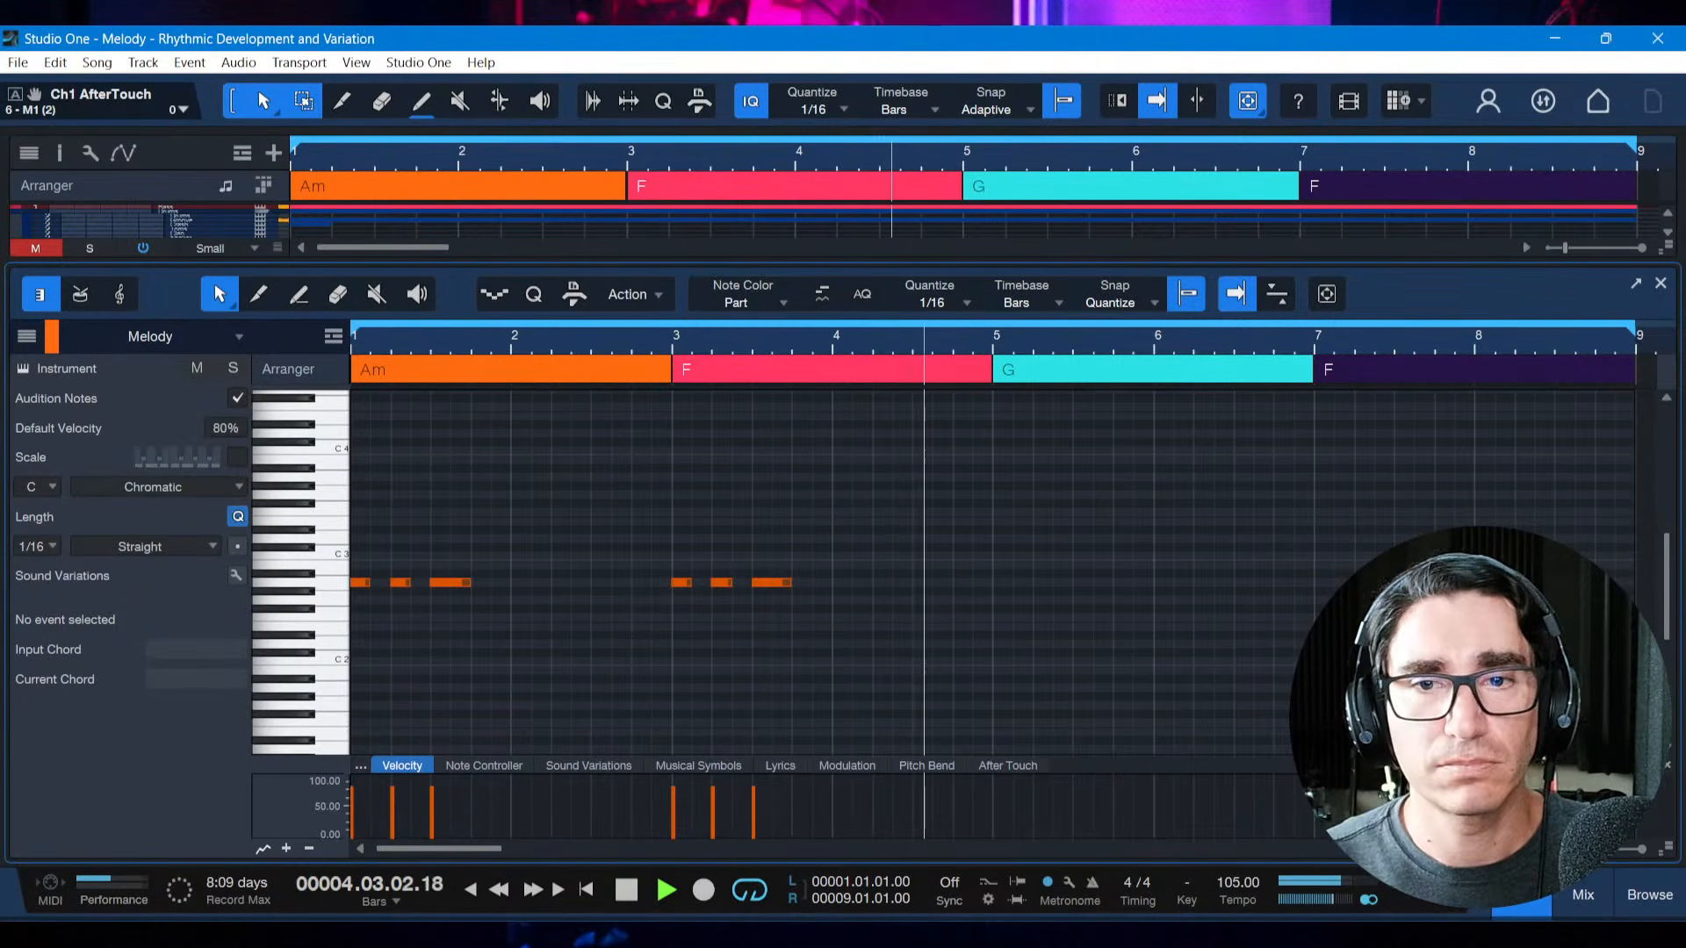
# Stop playback, consult the definition of Augmentation in the reference book PDF and return to Studio One
pyautogui.press('space')
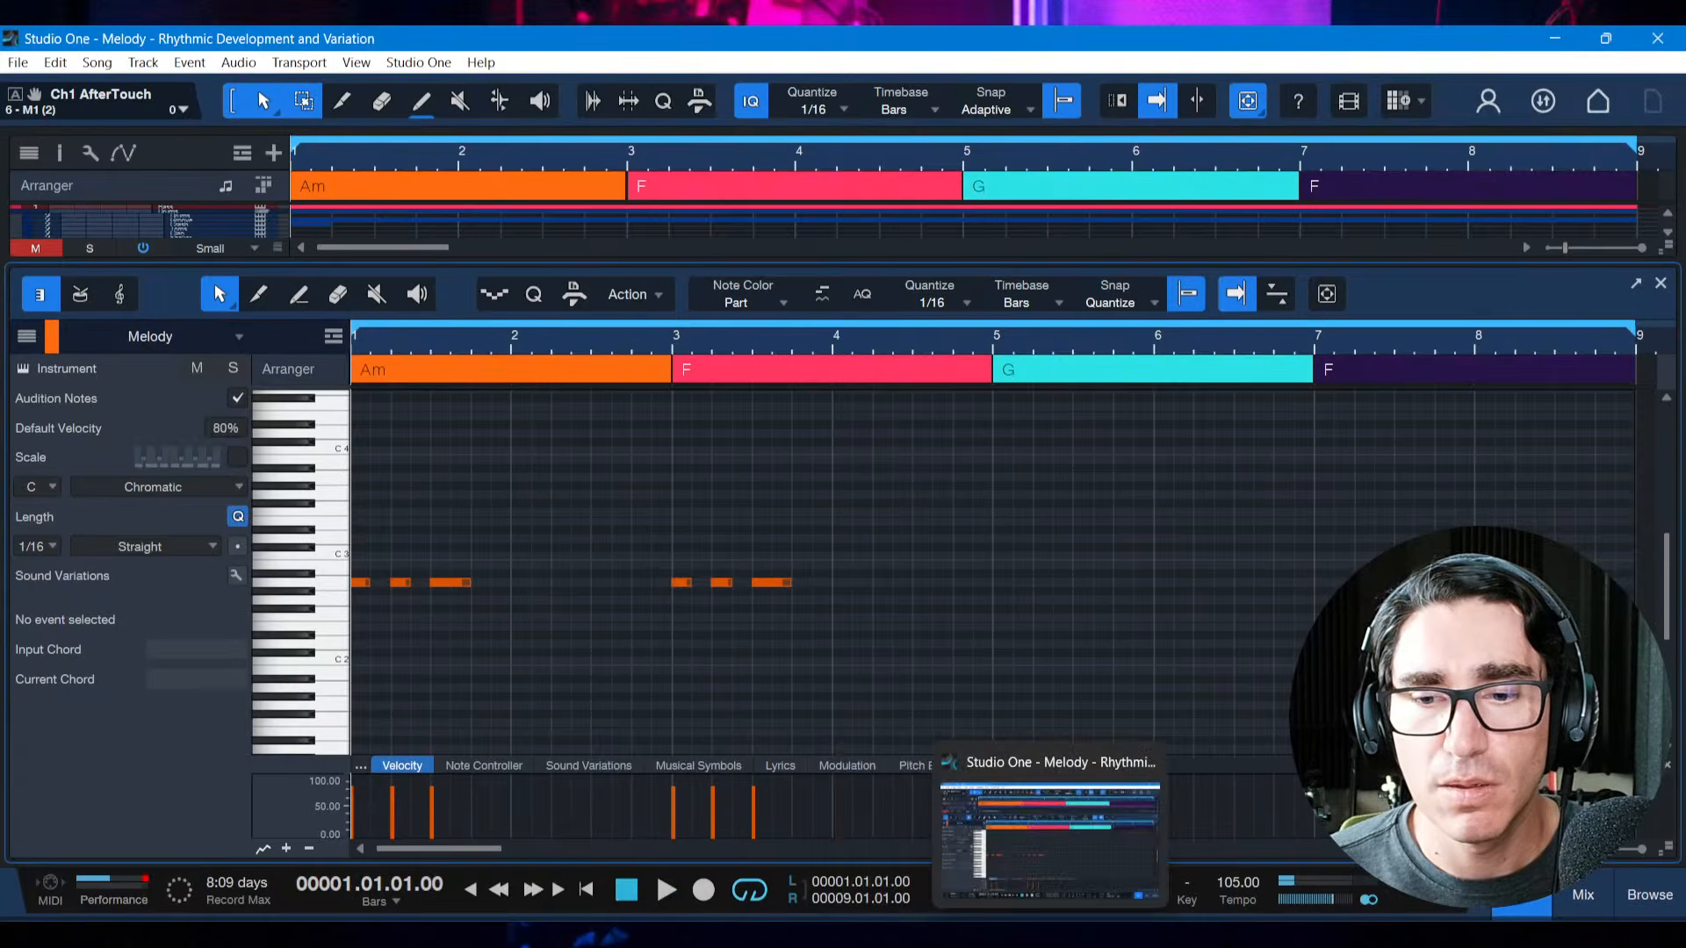
pyautogui.click(1050, 935)
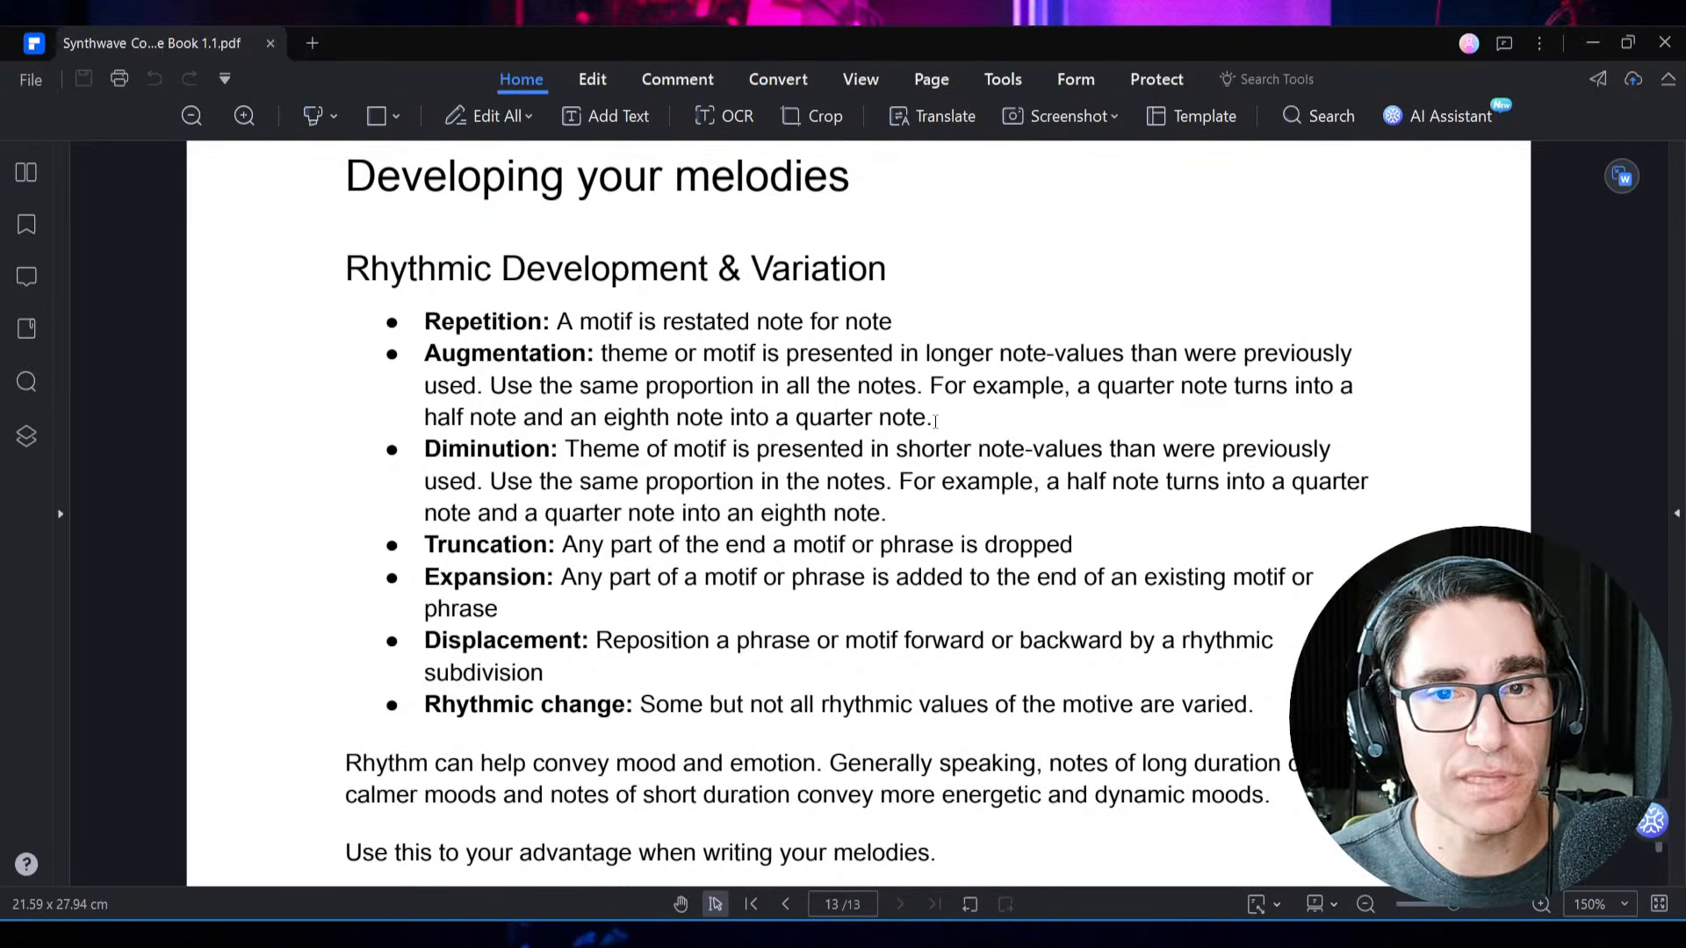
pyautogui.hotkey('alt', 'Tab')
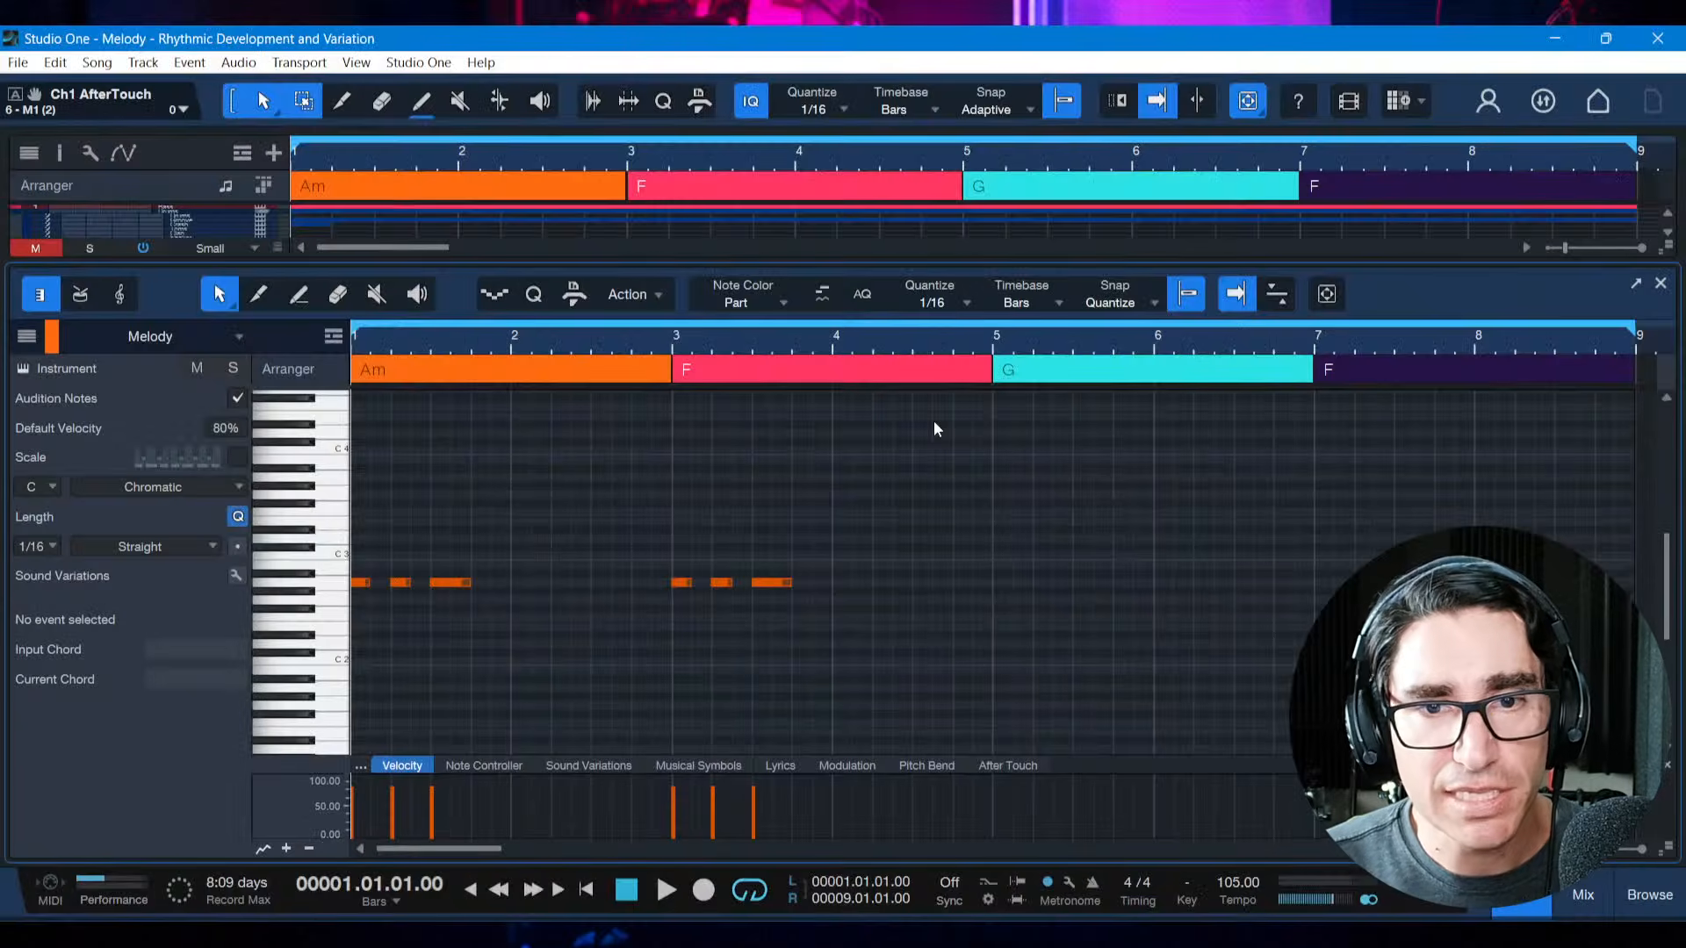
pyautogui.click(570, 534)
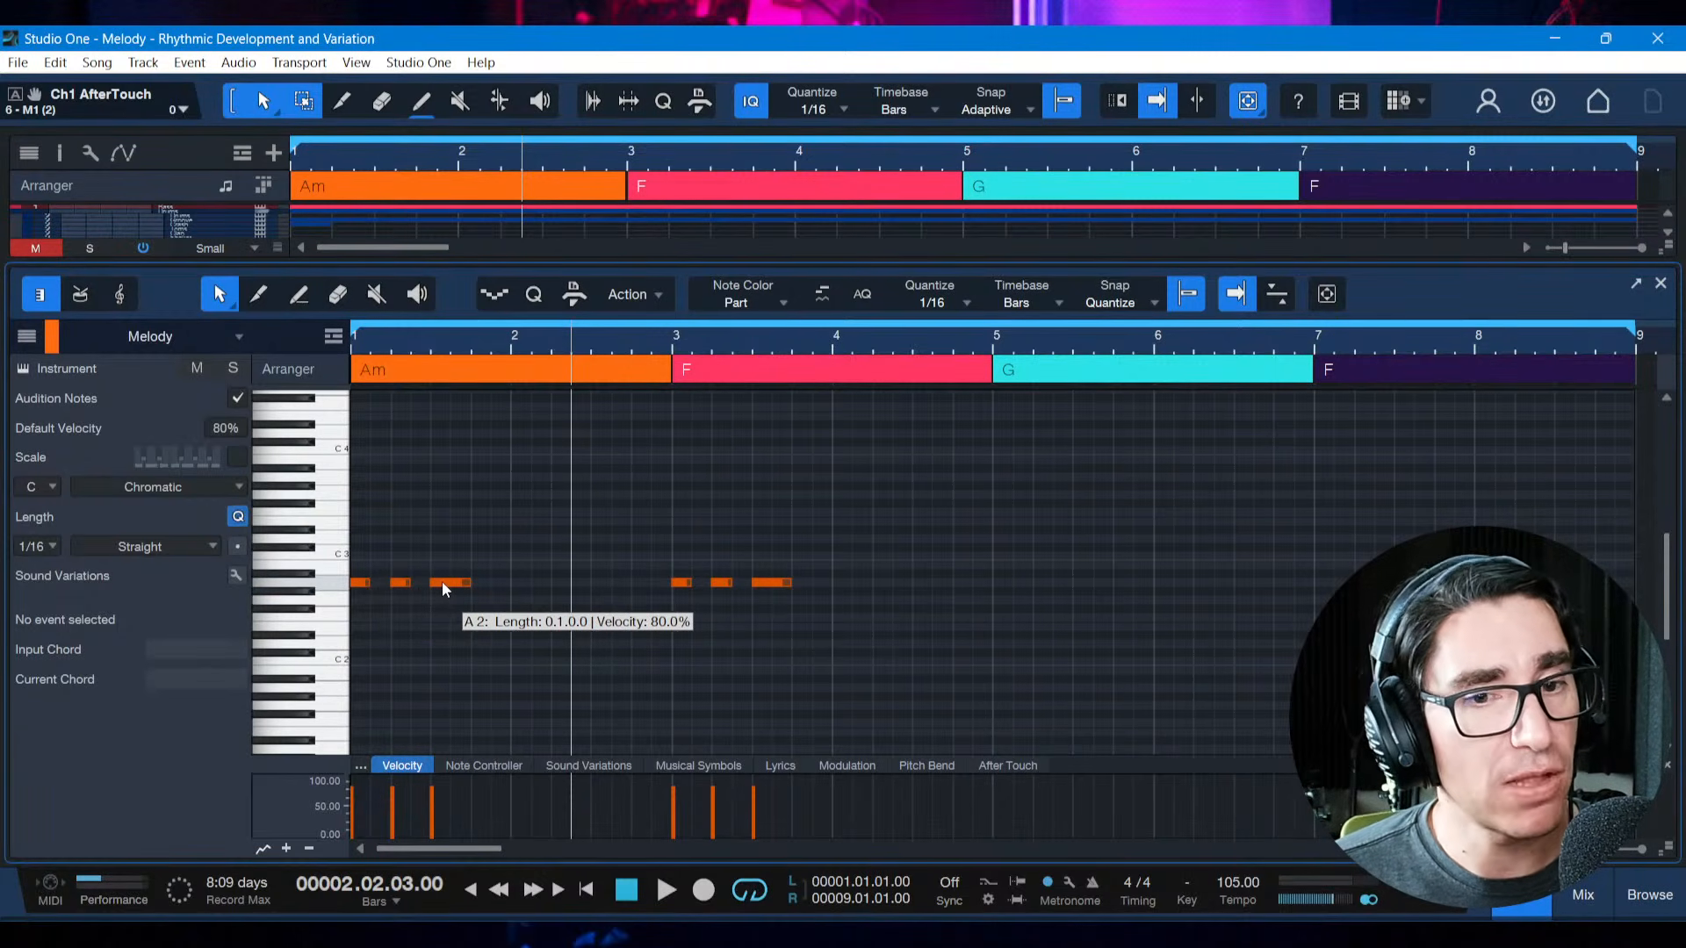
pyautogui.hotkey('alt', 'Tab')
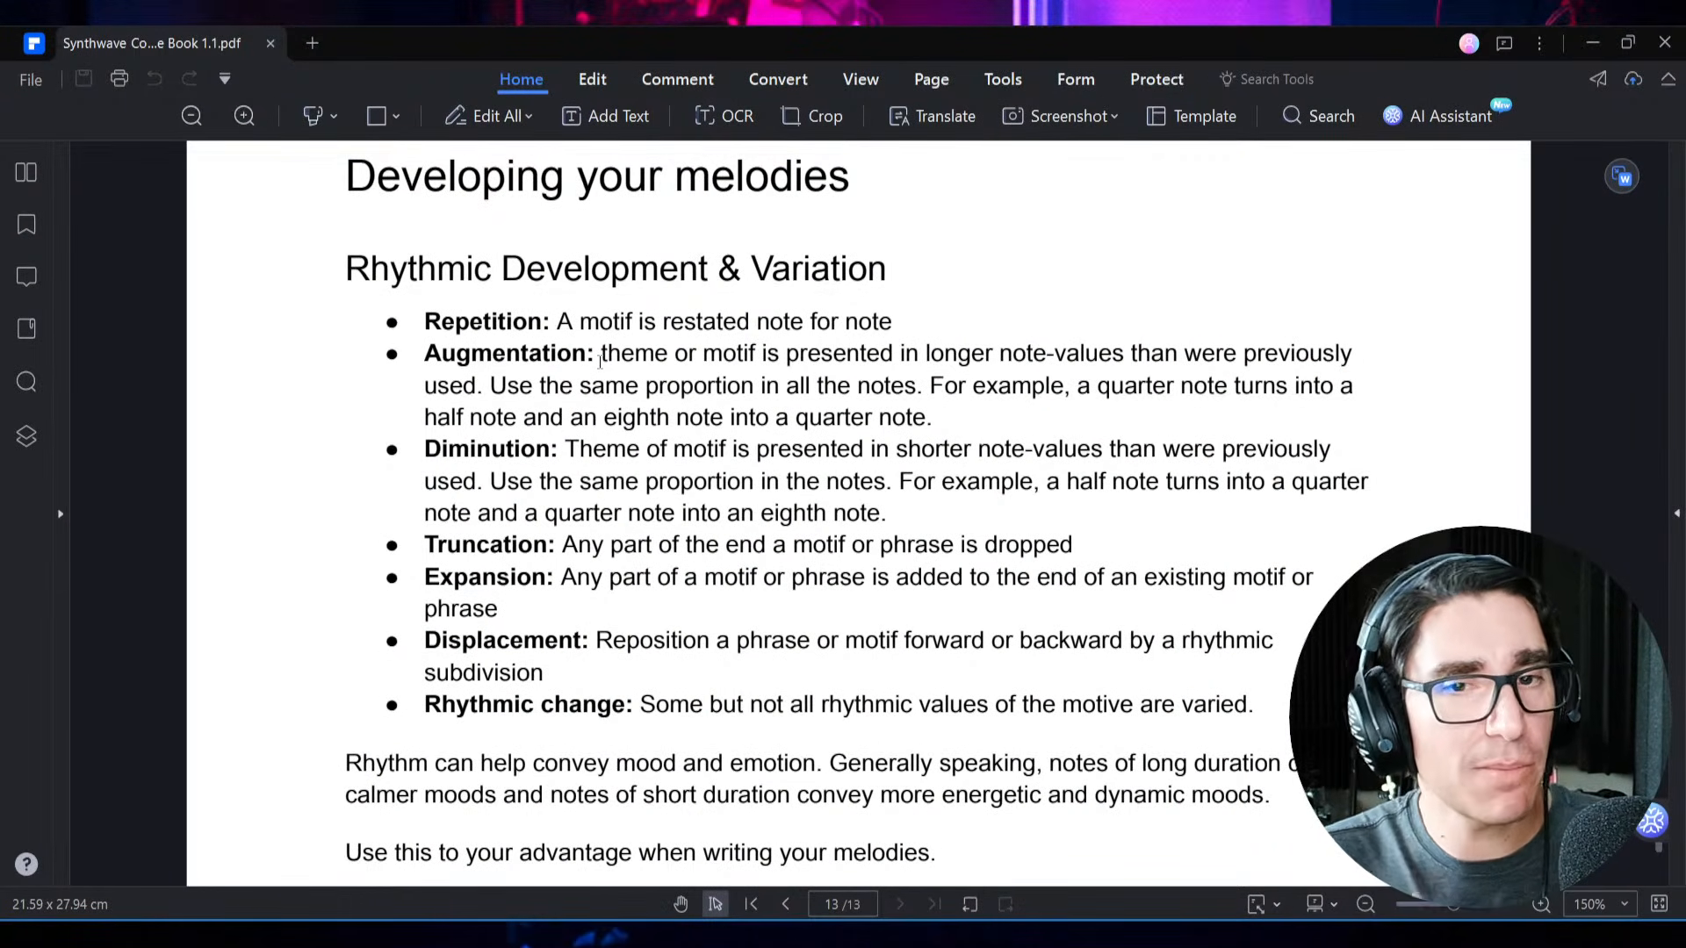
pyautogui.hotkey('alt', 'Tab')
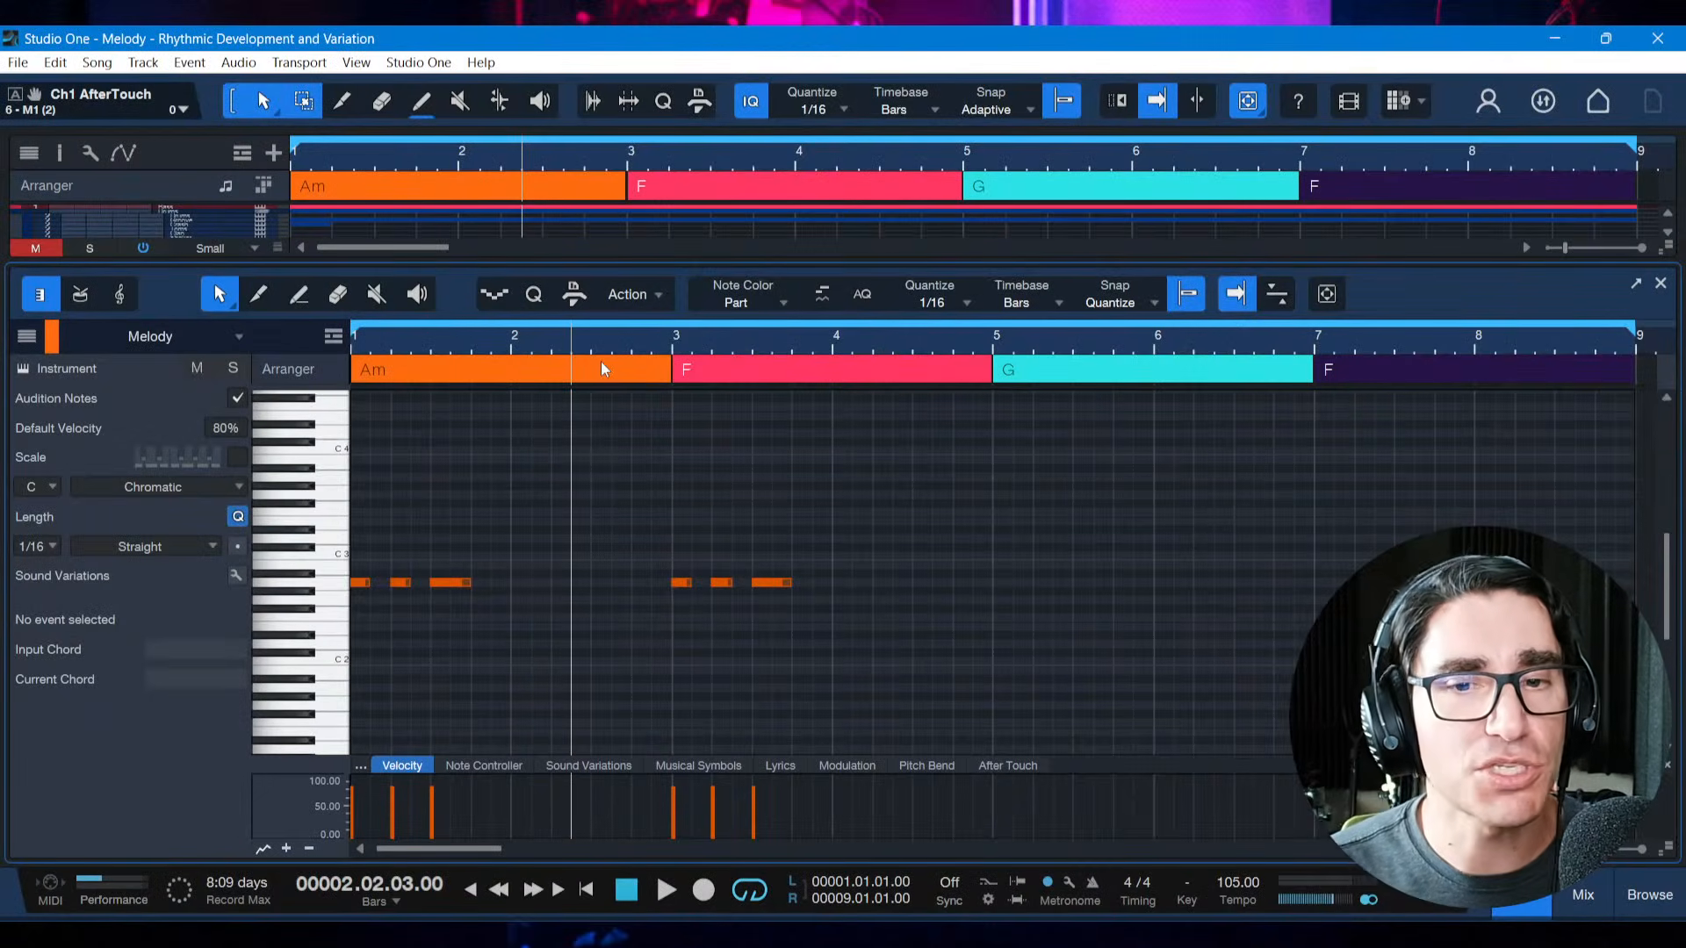
pyautogui.click(689, 605)
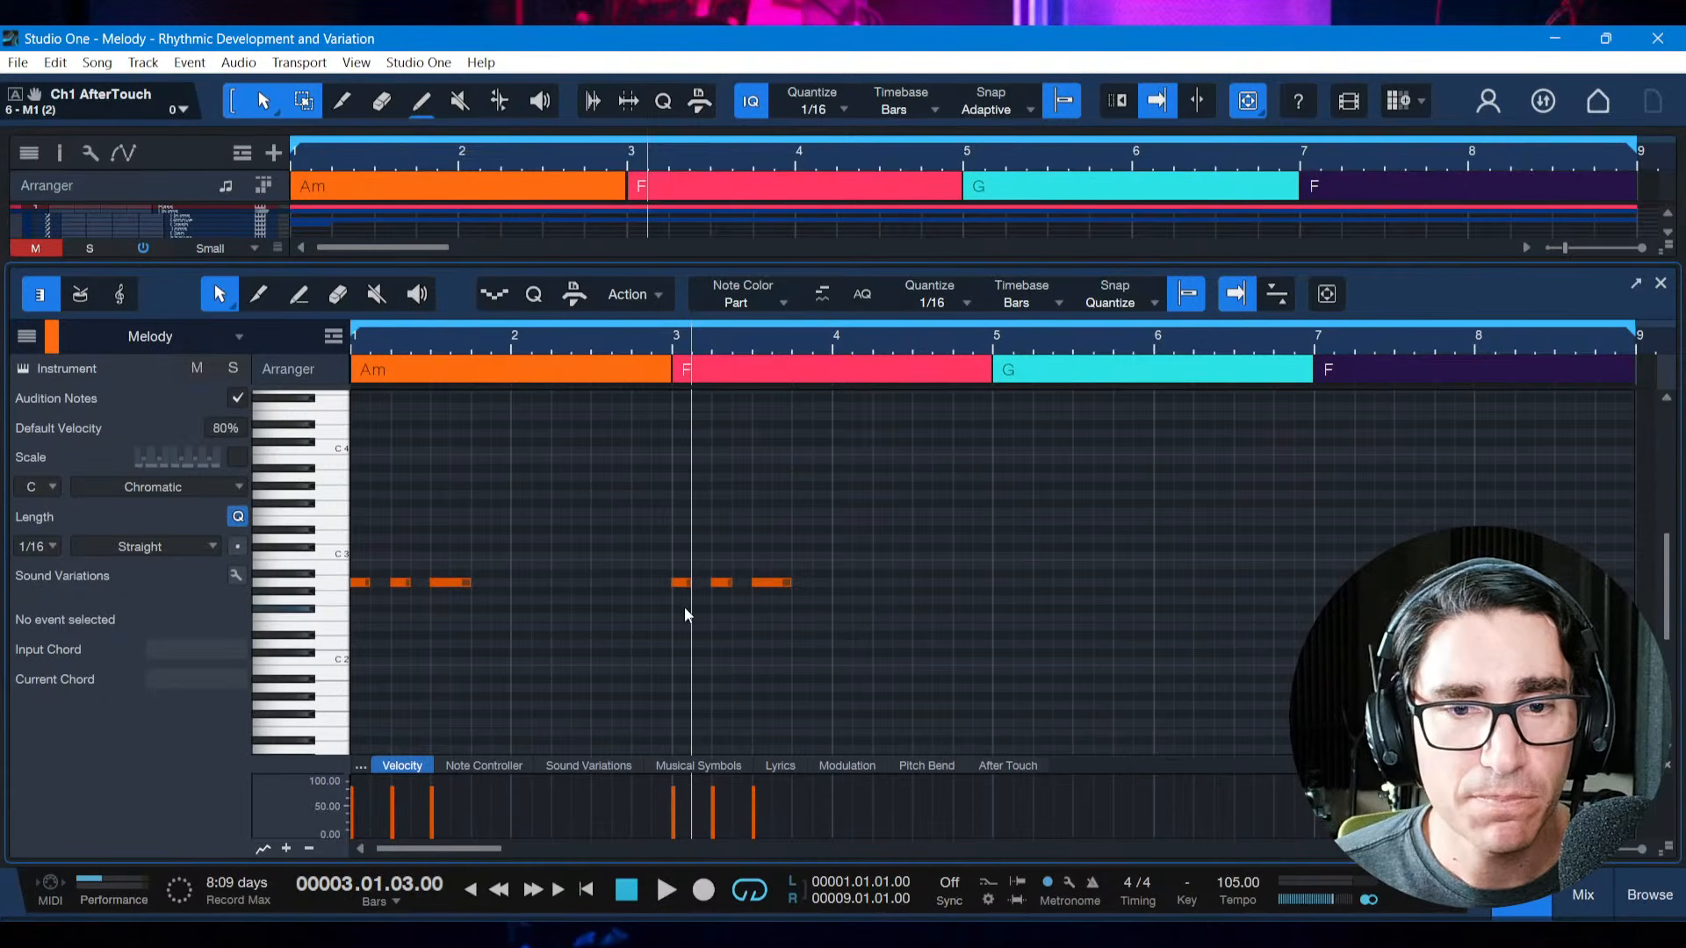
# Double the motif's note lengths in bar 3, making the first two notes one beat each and the third note two beats
pyautogui.click(681, 584)
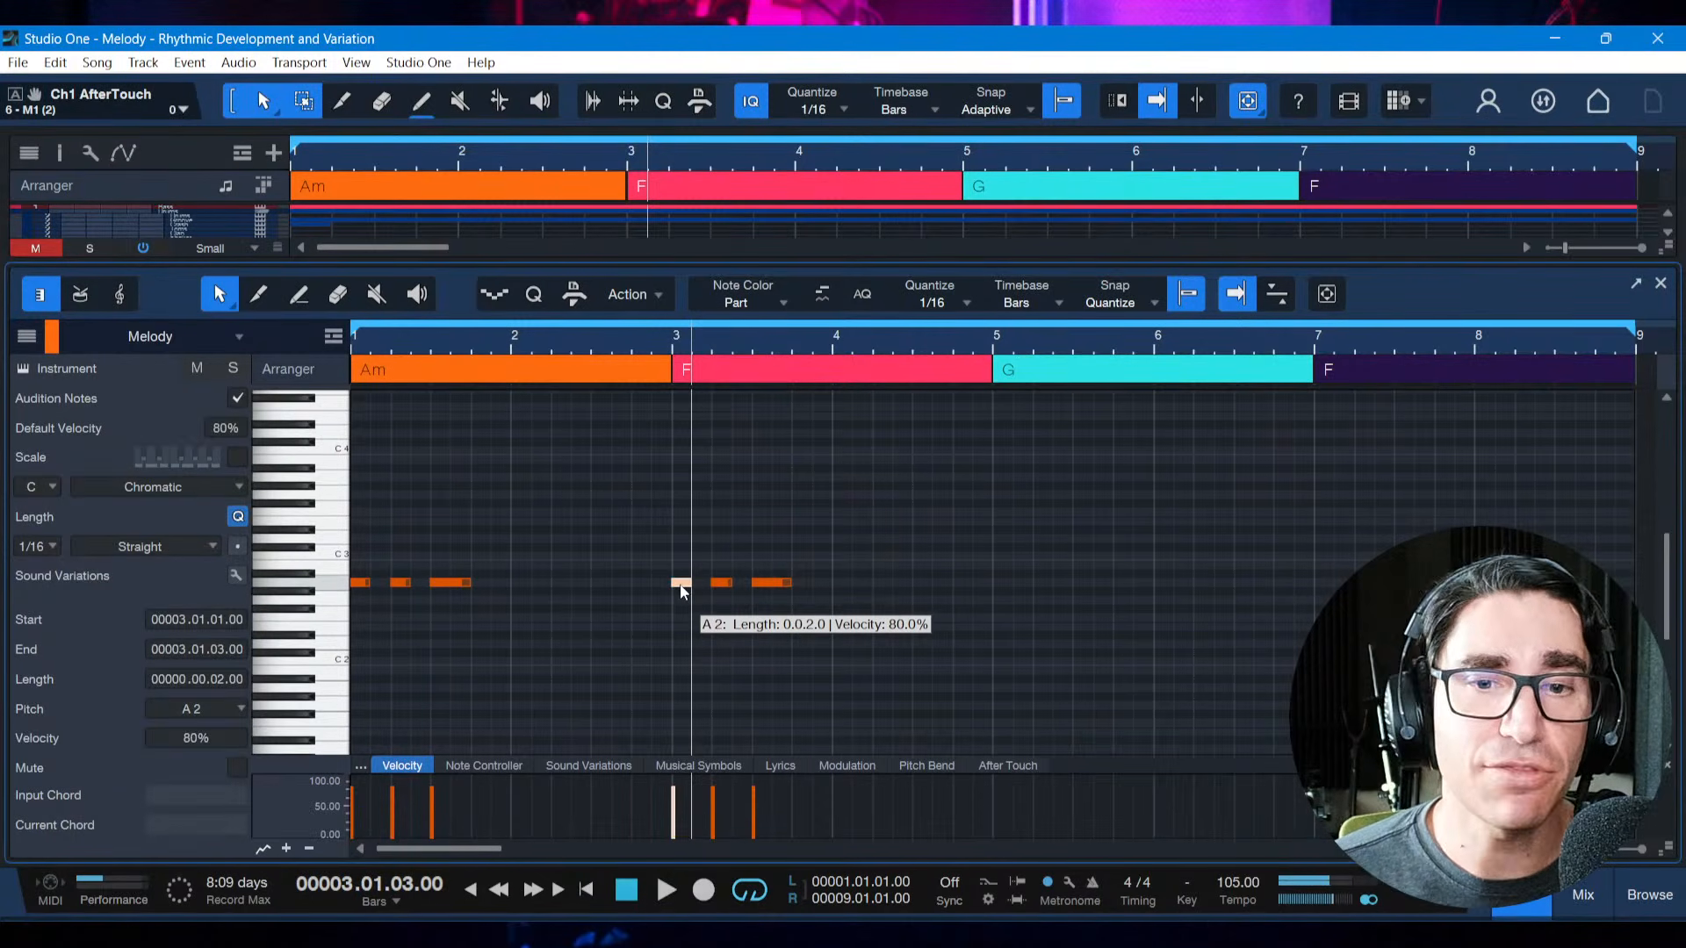
pyautogui.moveTo(691, 585); pyautogui.dragTo(754, 588)
pyautogui.click(719, 583)
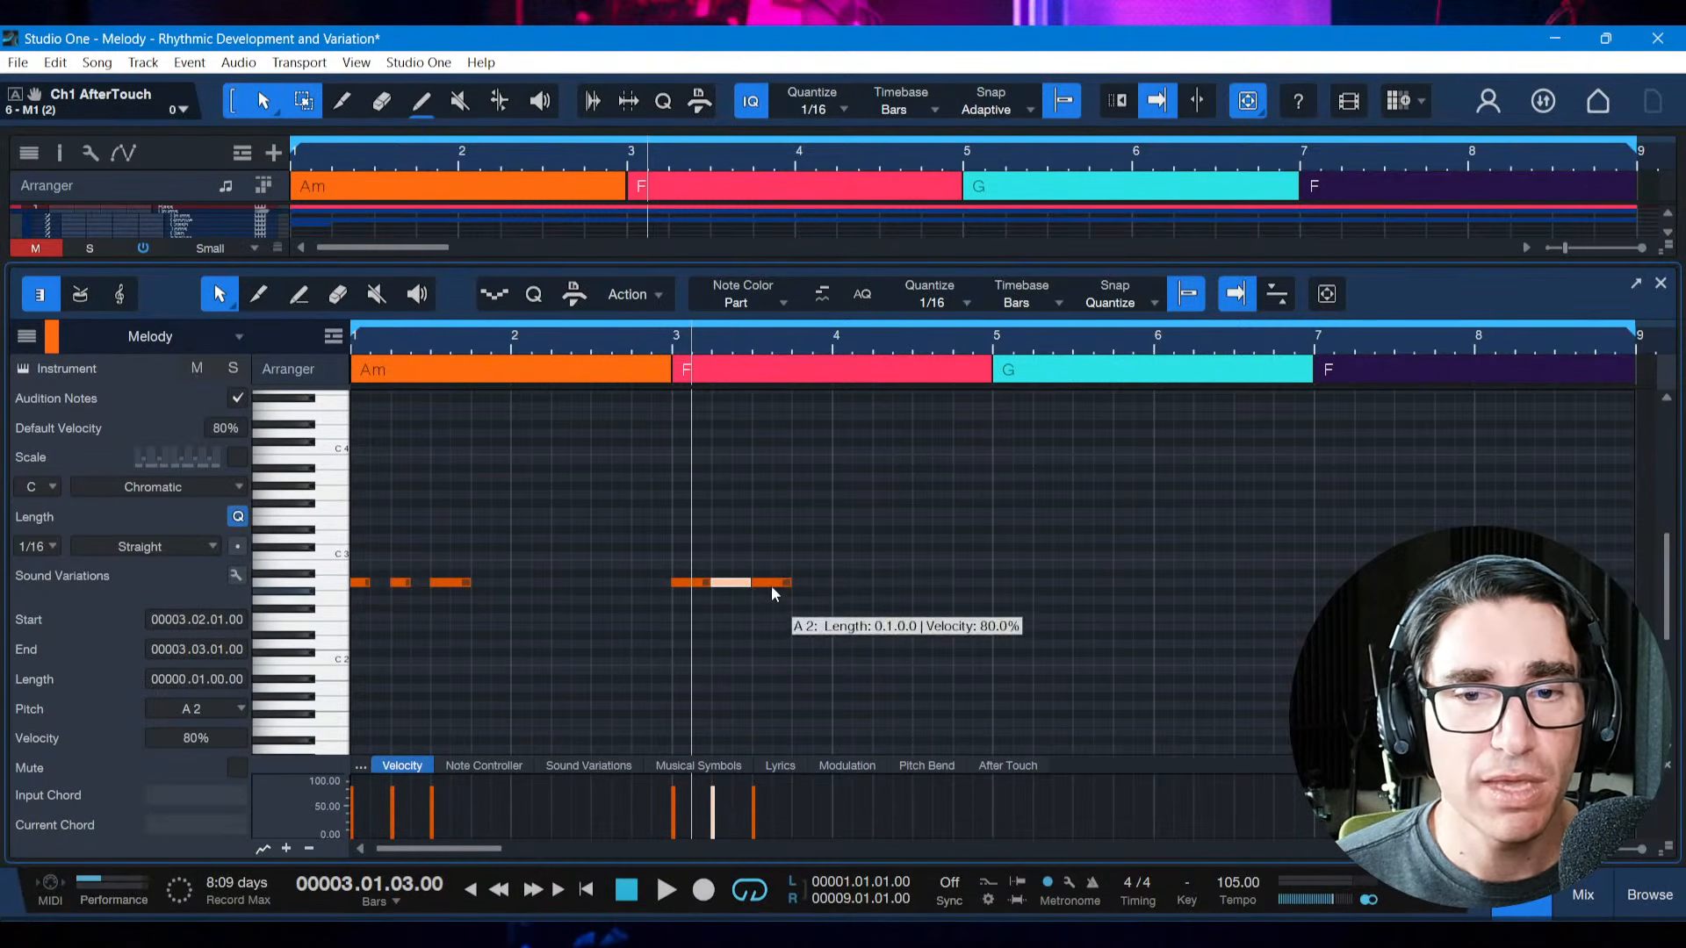
pyautogui.click(771, 587)
pyautogui.moveTo(788, 587); pyautogui.dragTo(832, 586)
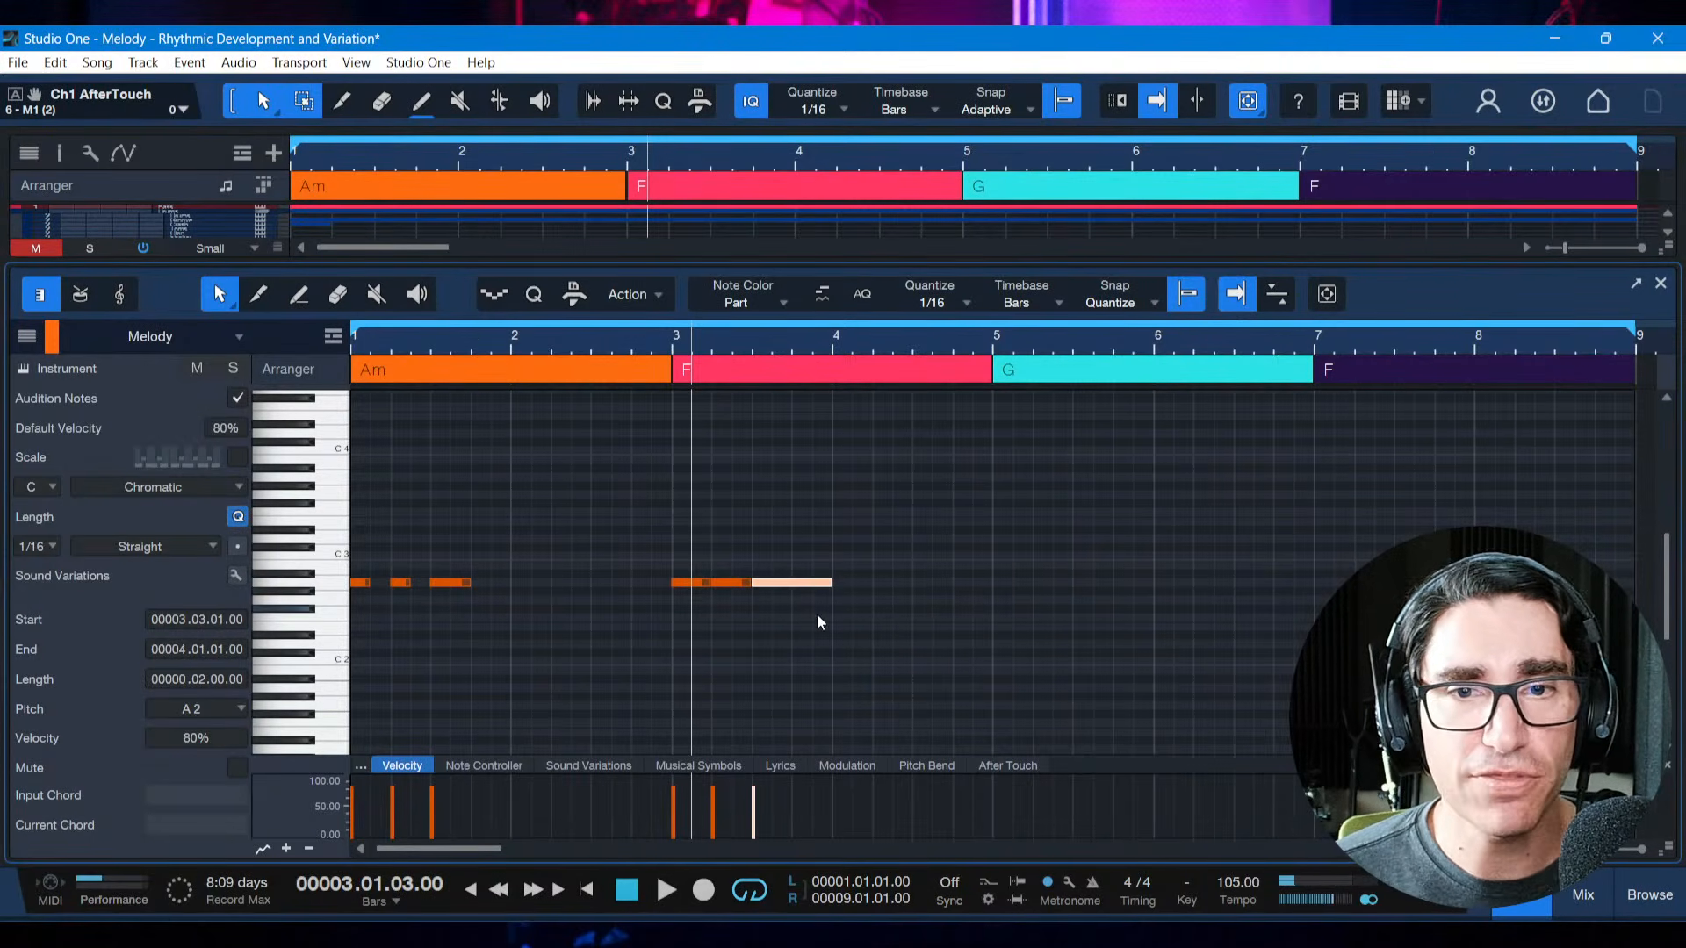
pyautogui.click(808, 671)
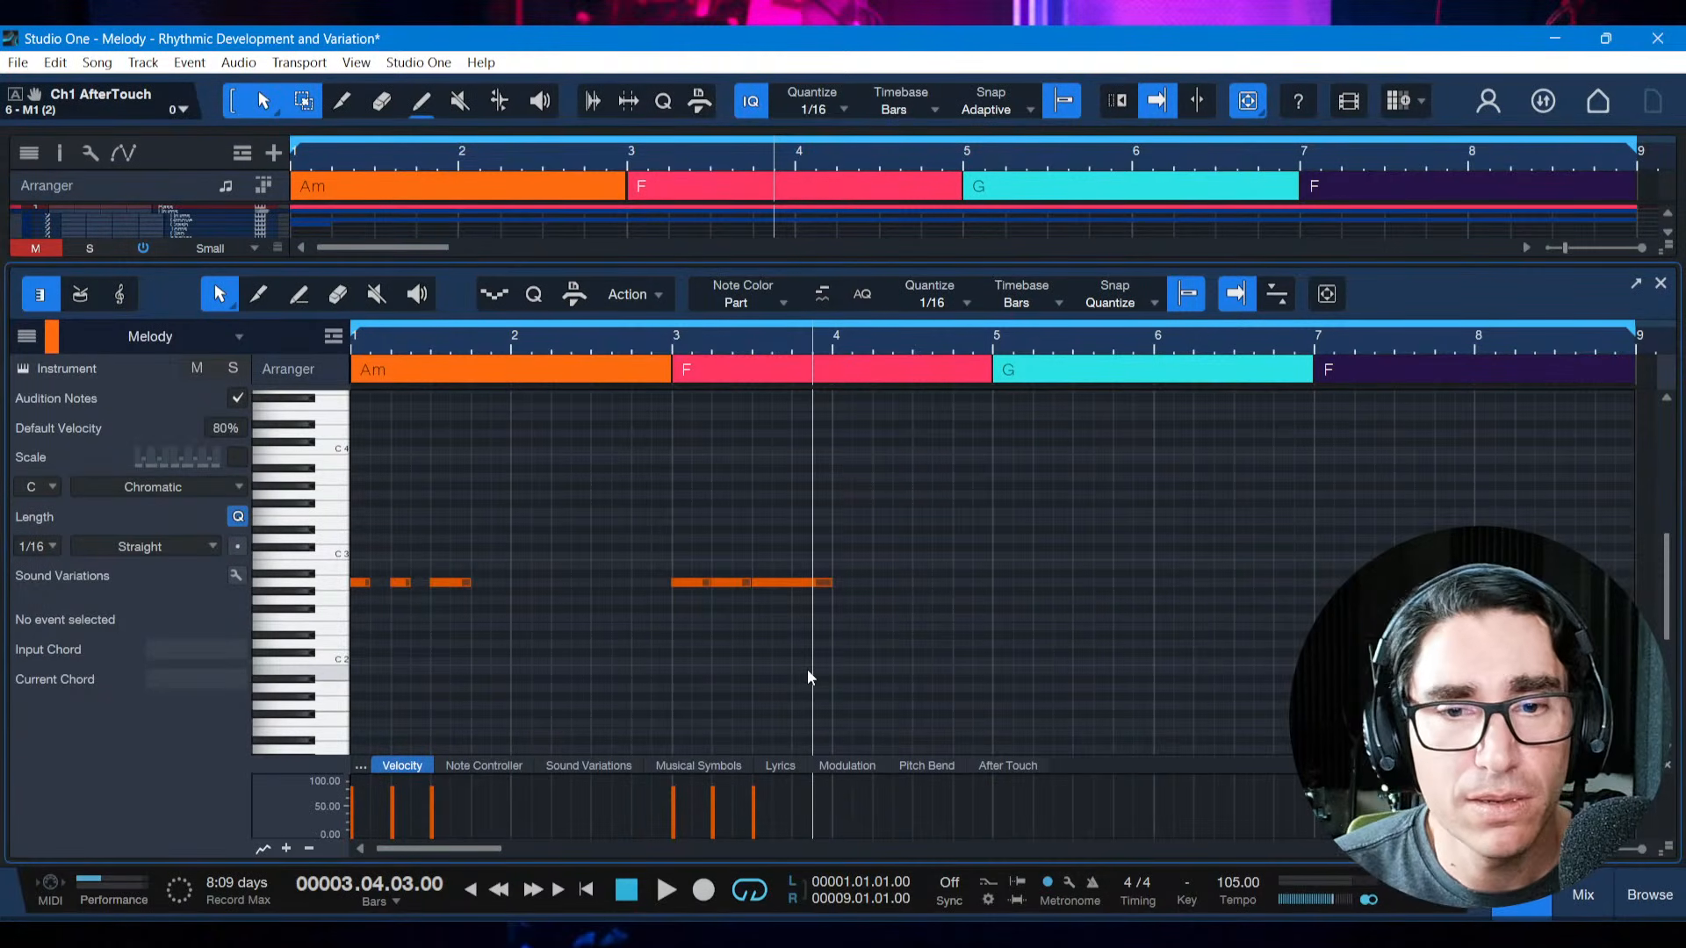
pyautogui.click(771, 661)
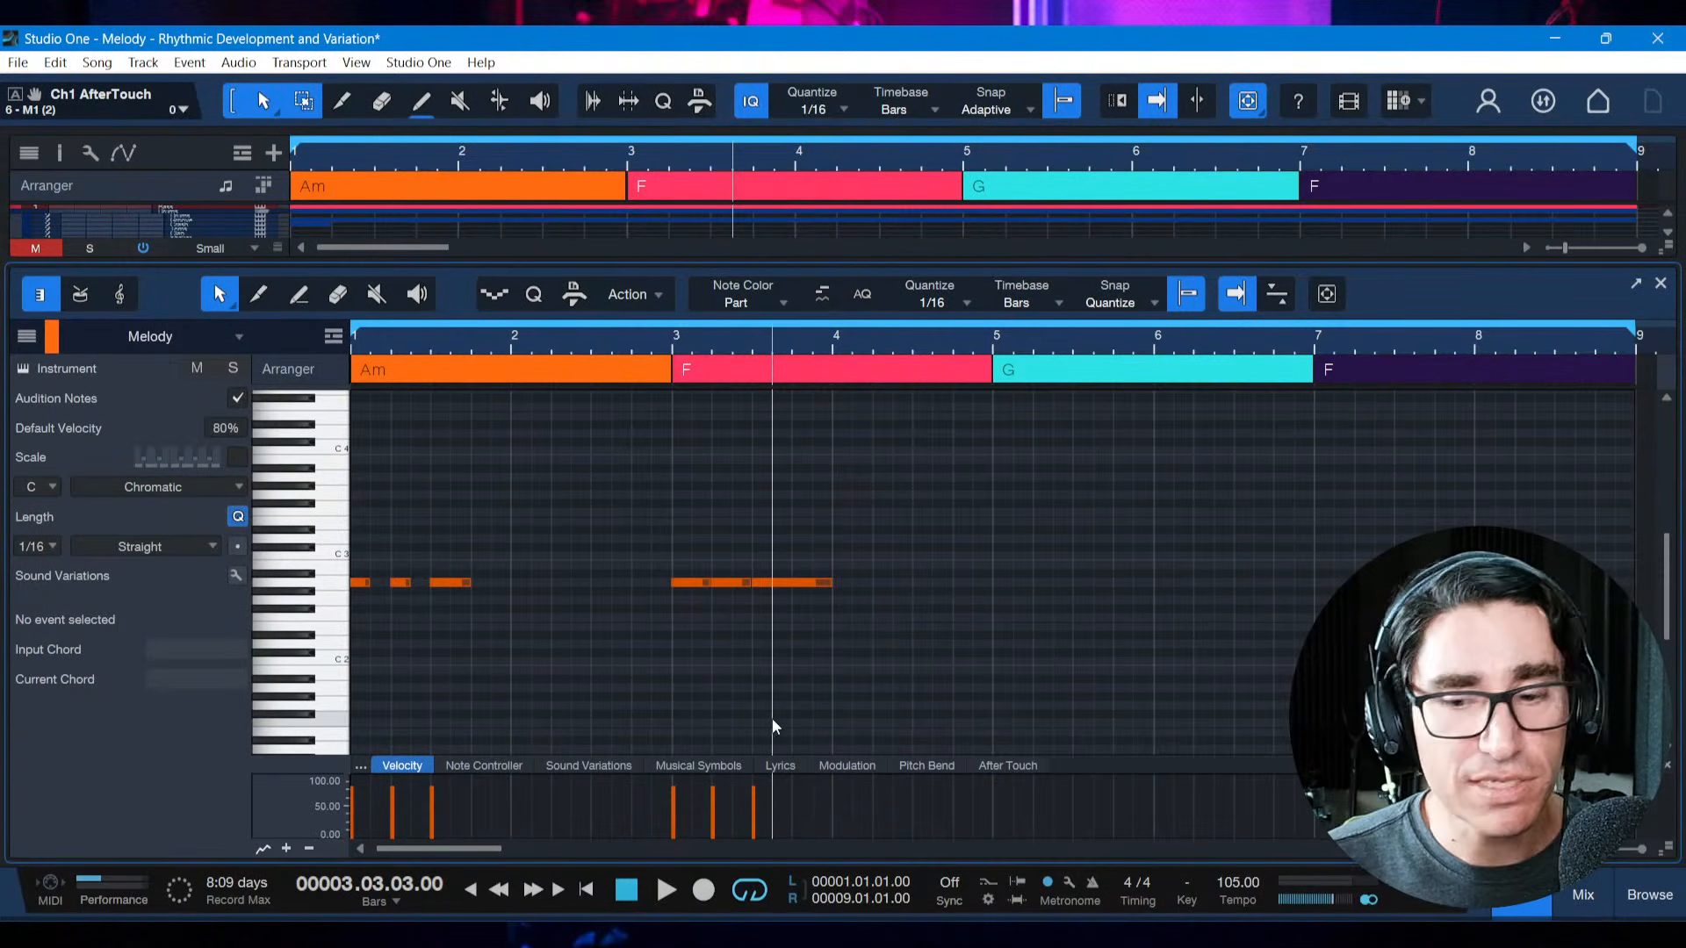
# Play the original motif and its lengthened version from bar 1 three times
pyautogui.press(',')
pyautogui.press('space')
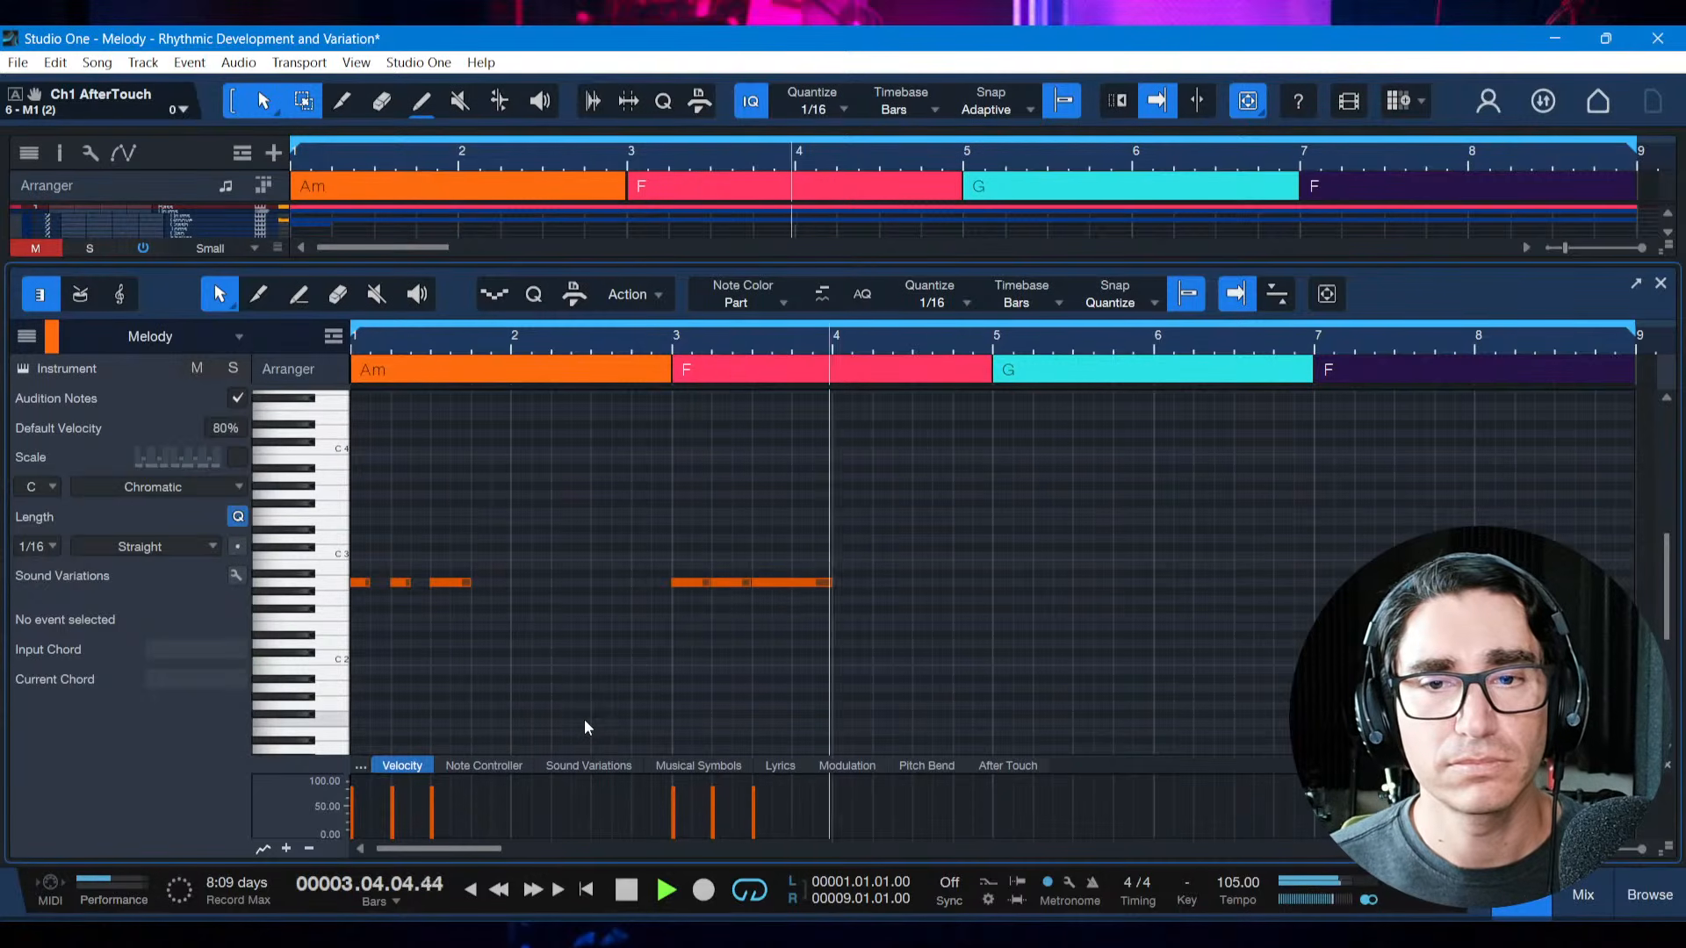
pyautogui.press('space')
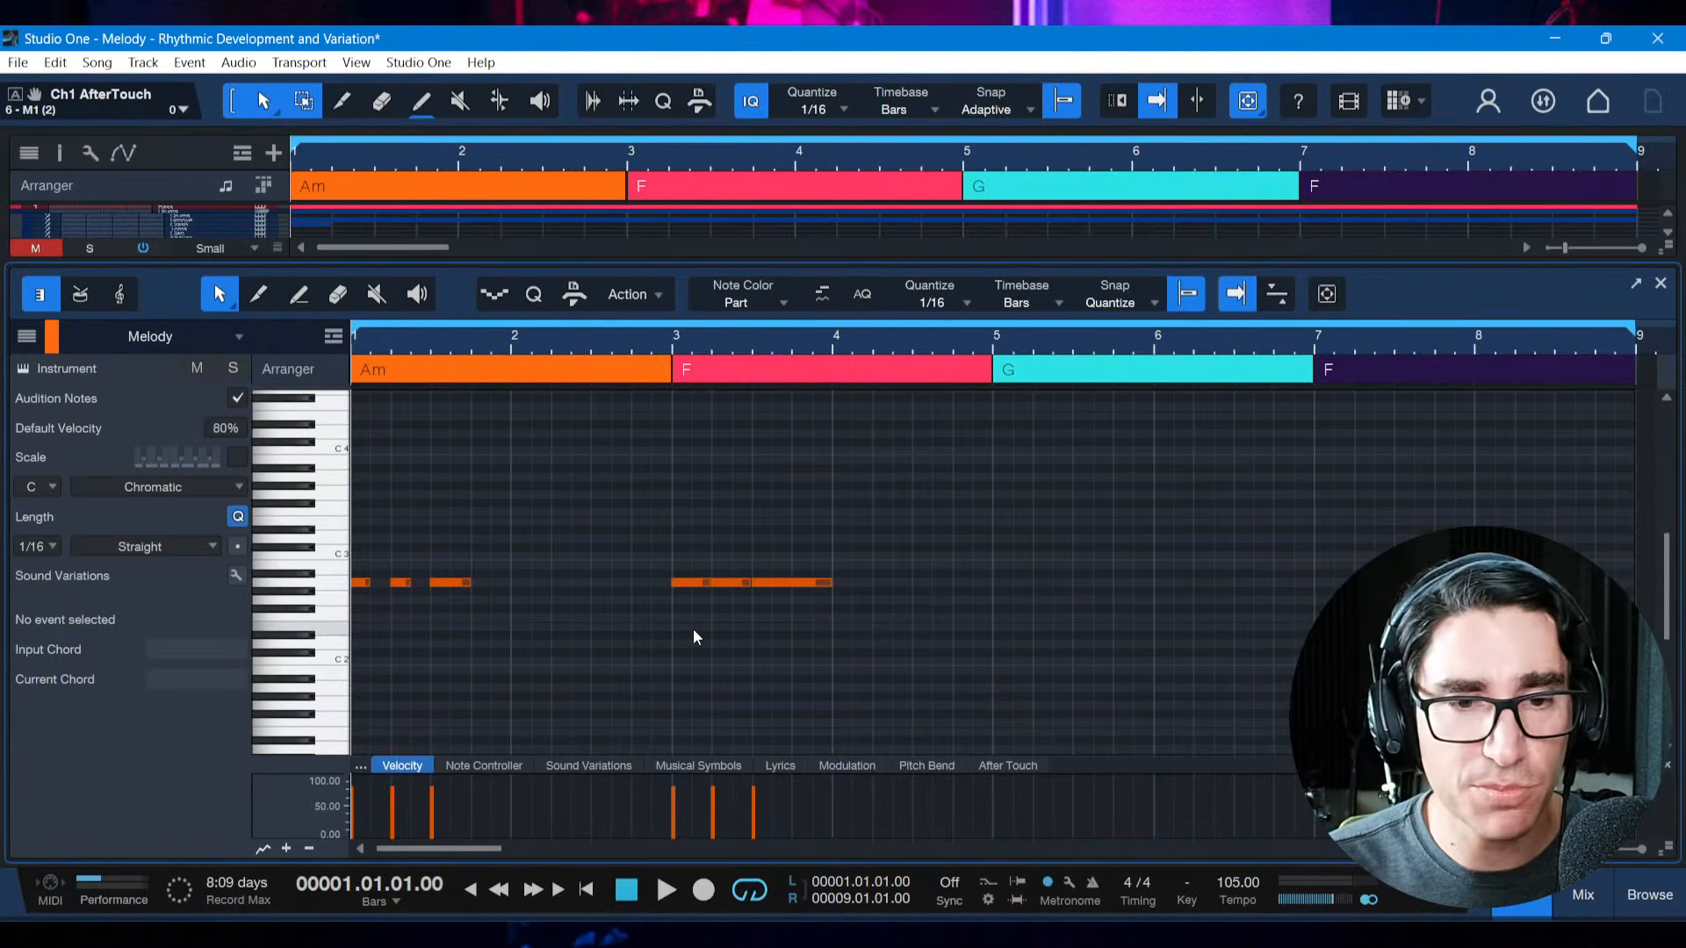
pyautogui.press('space')
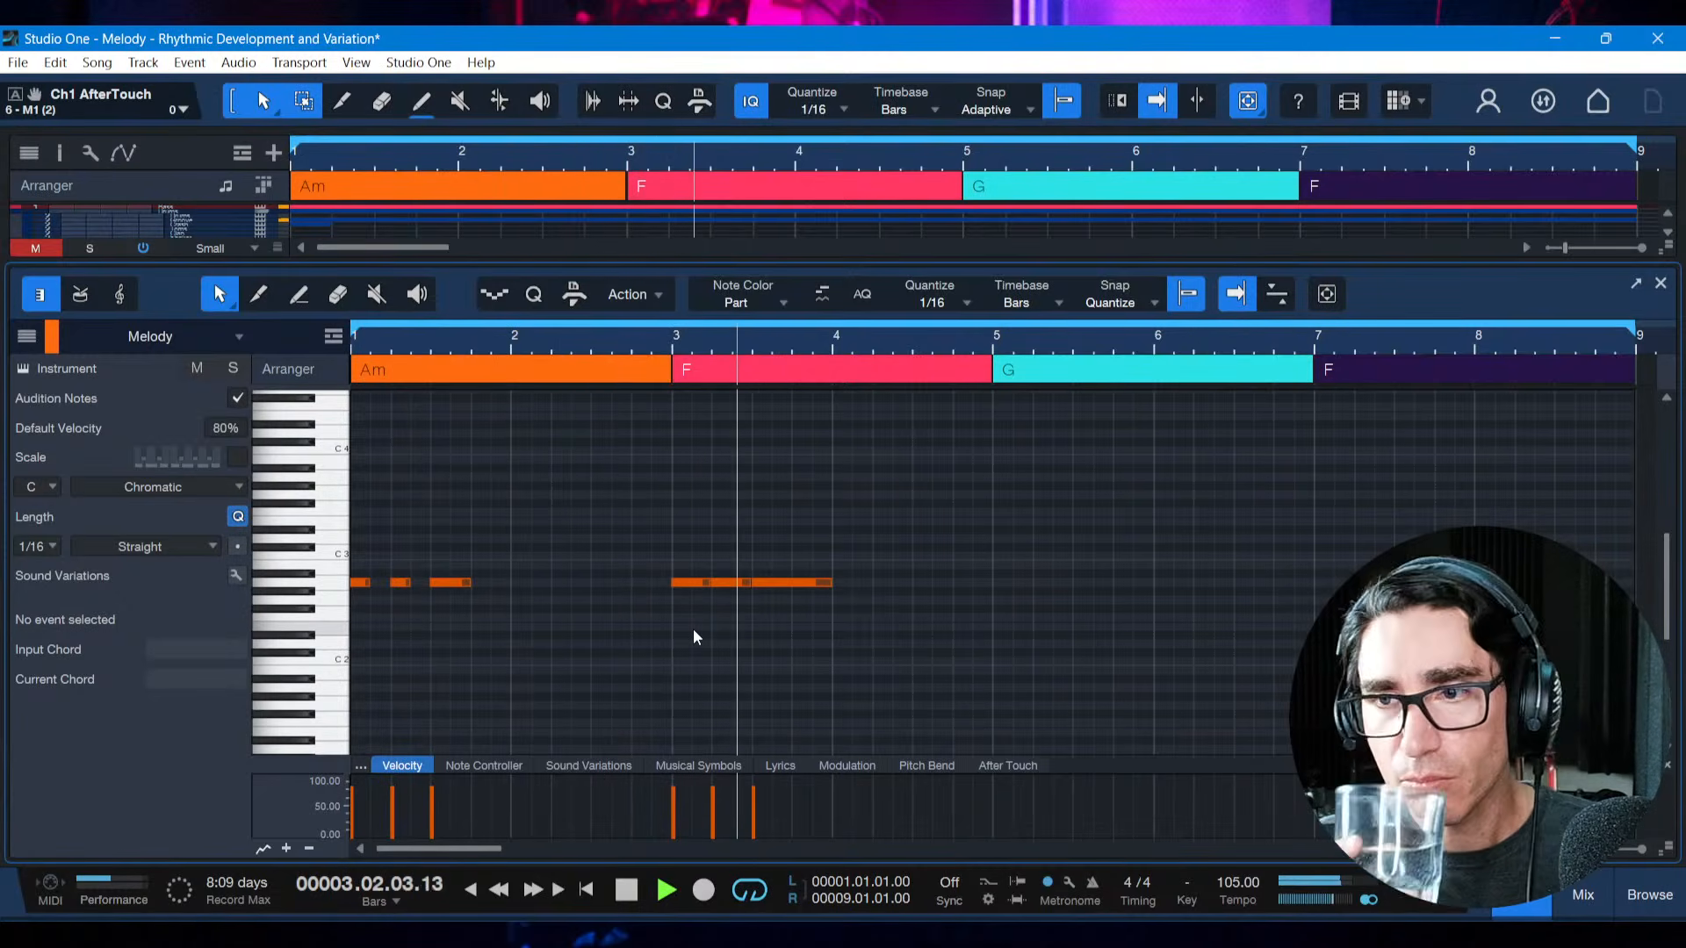
pyautogui.press('space')
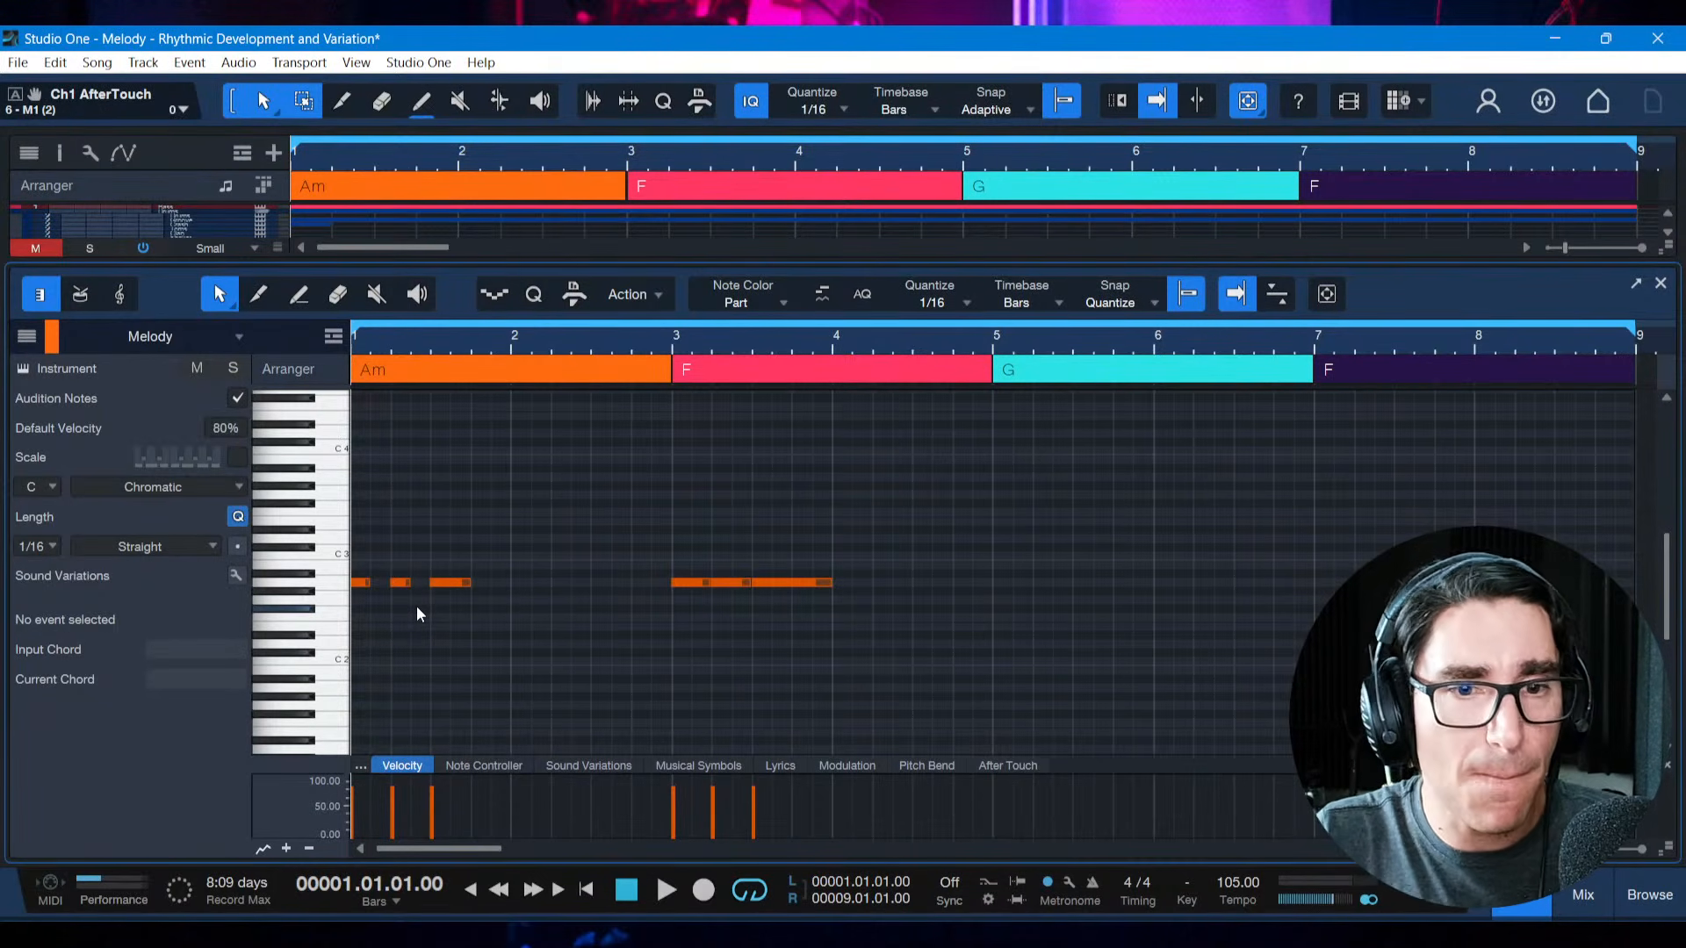
pyautogui.click(671, 550)
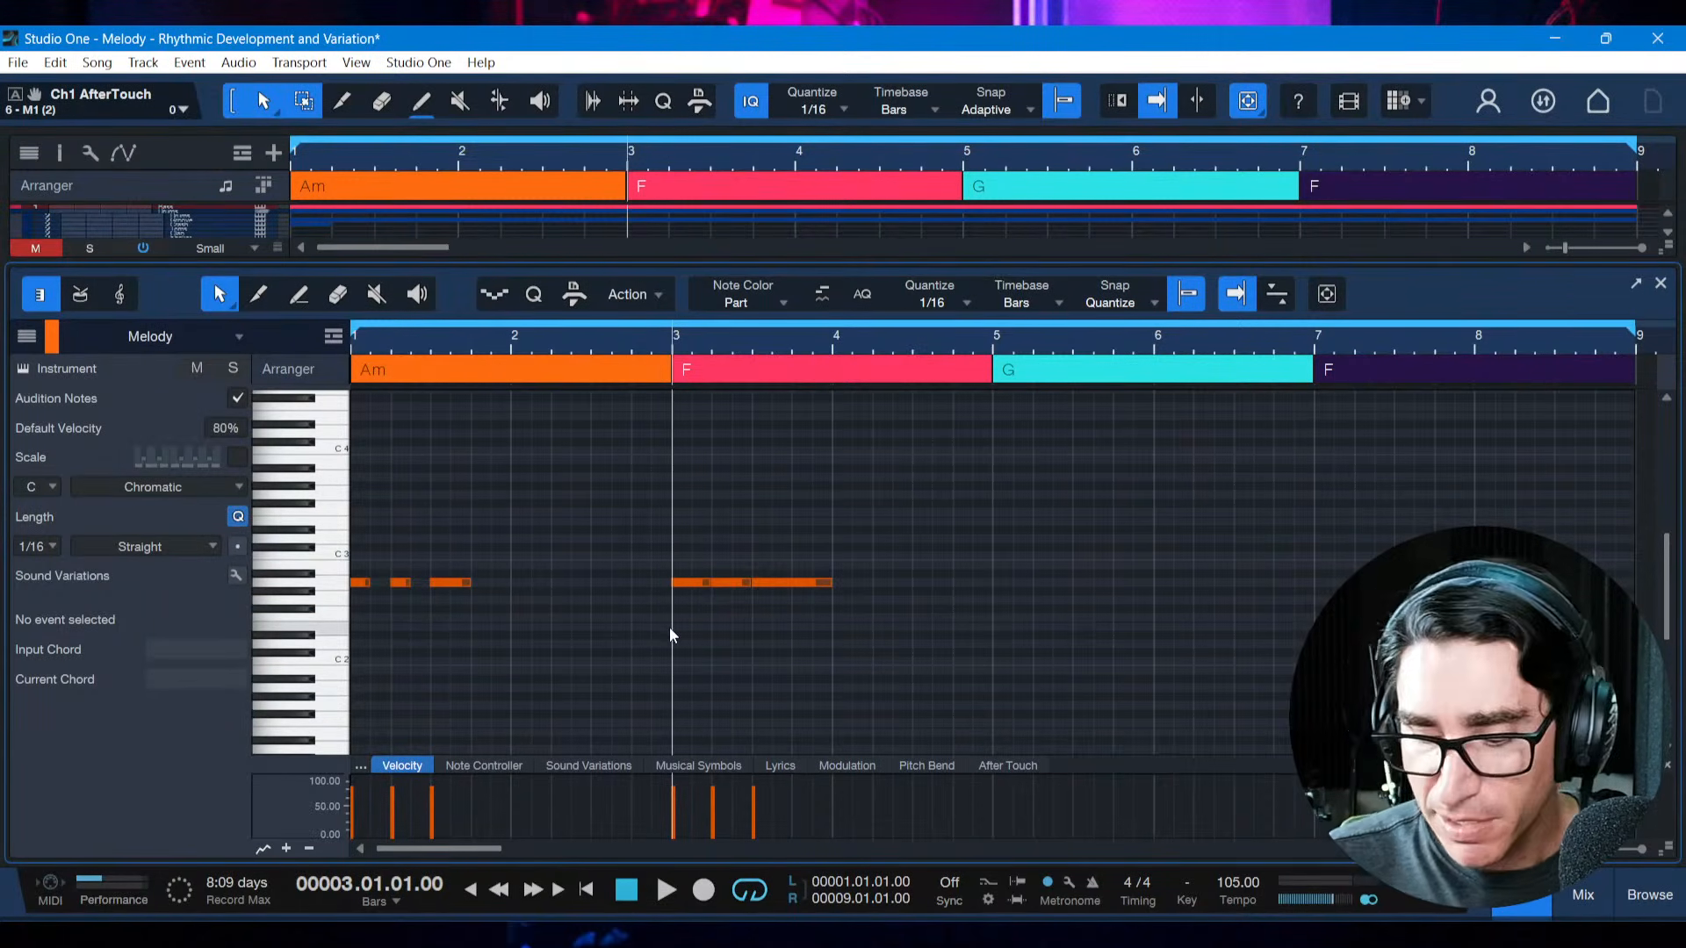
pyautogui.press('Home')
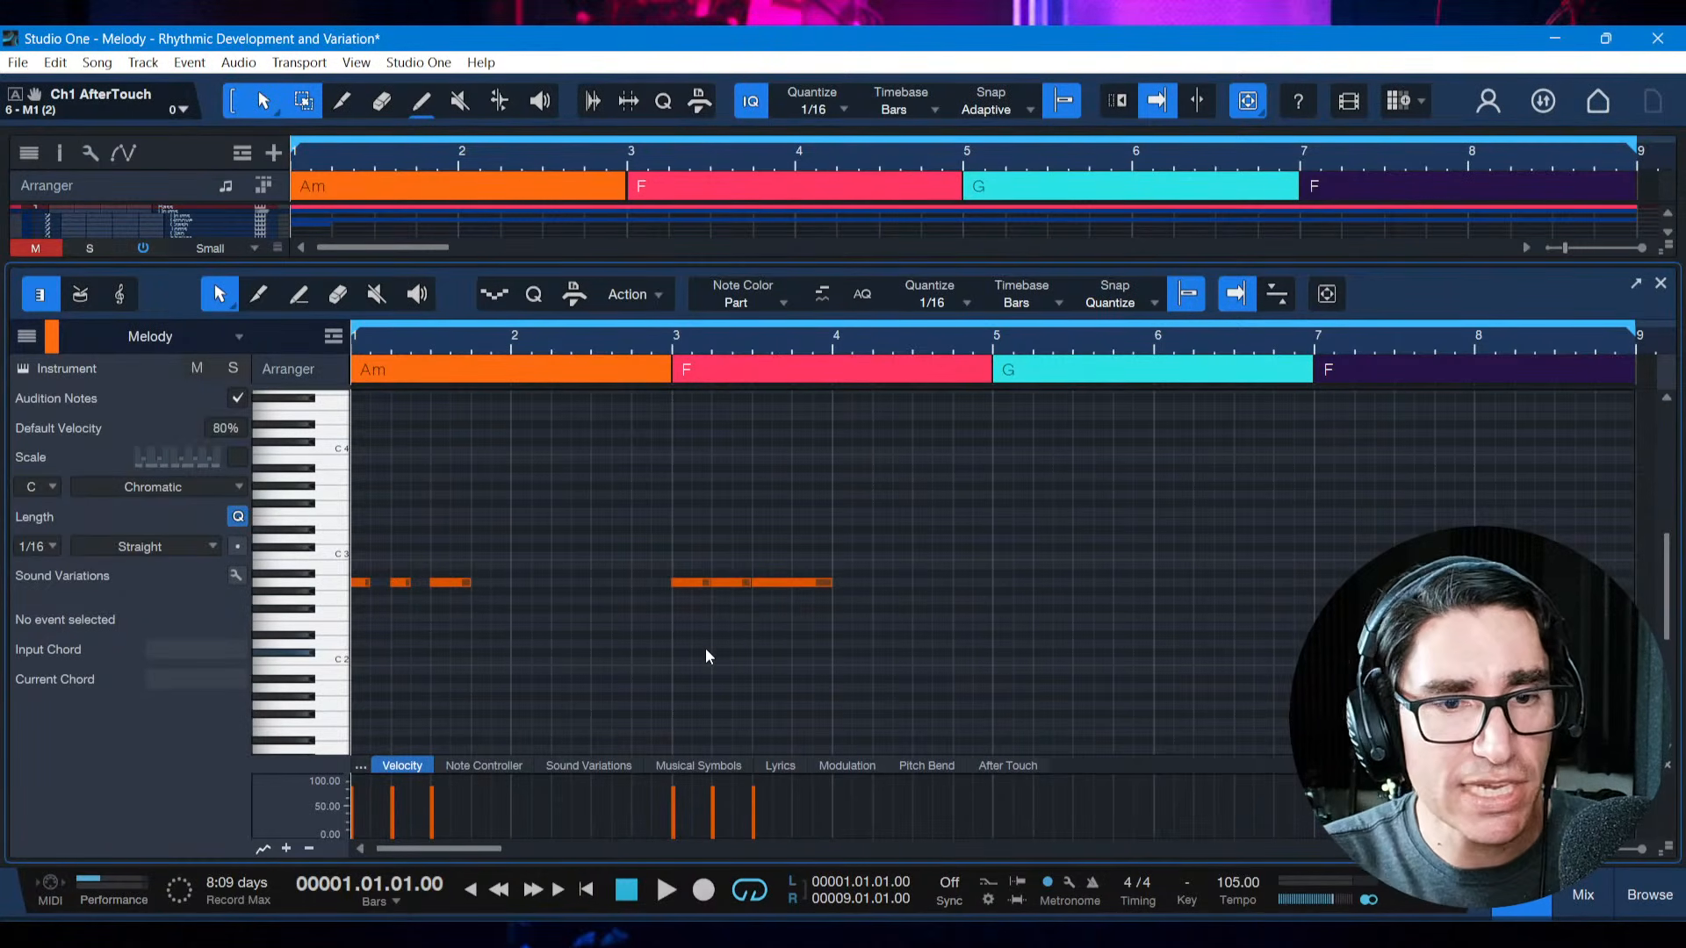
pyautogui.press('space')
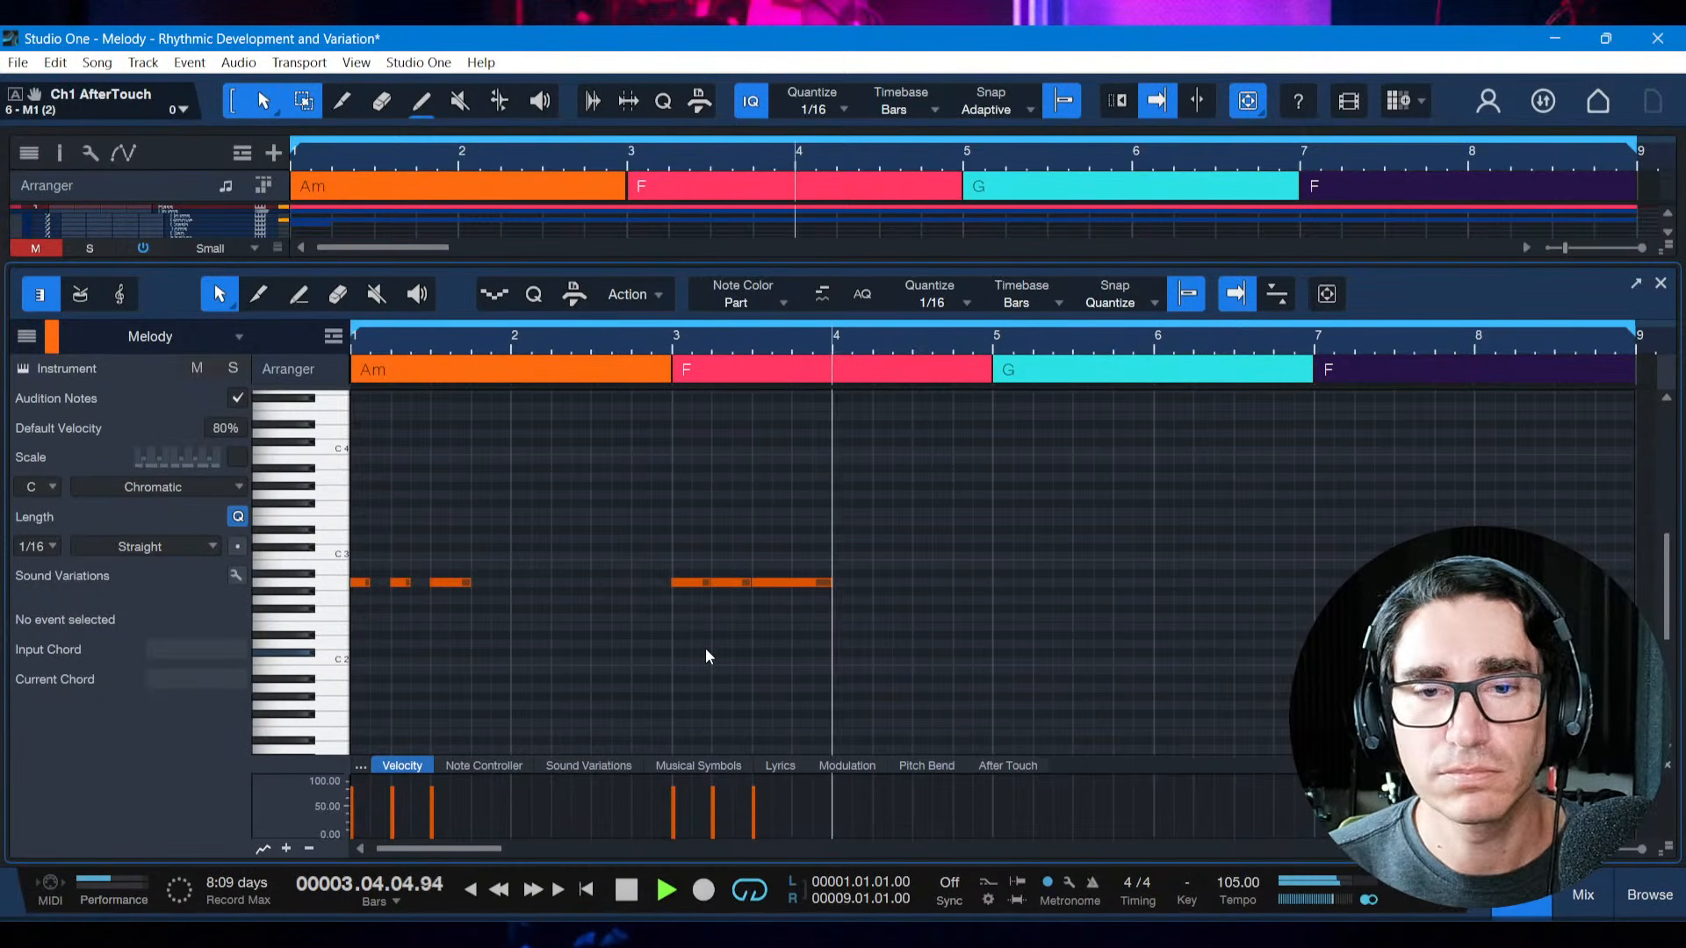
pyautogui.press('space')
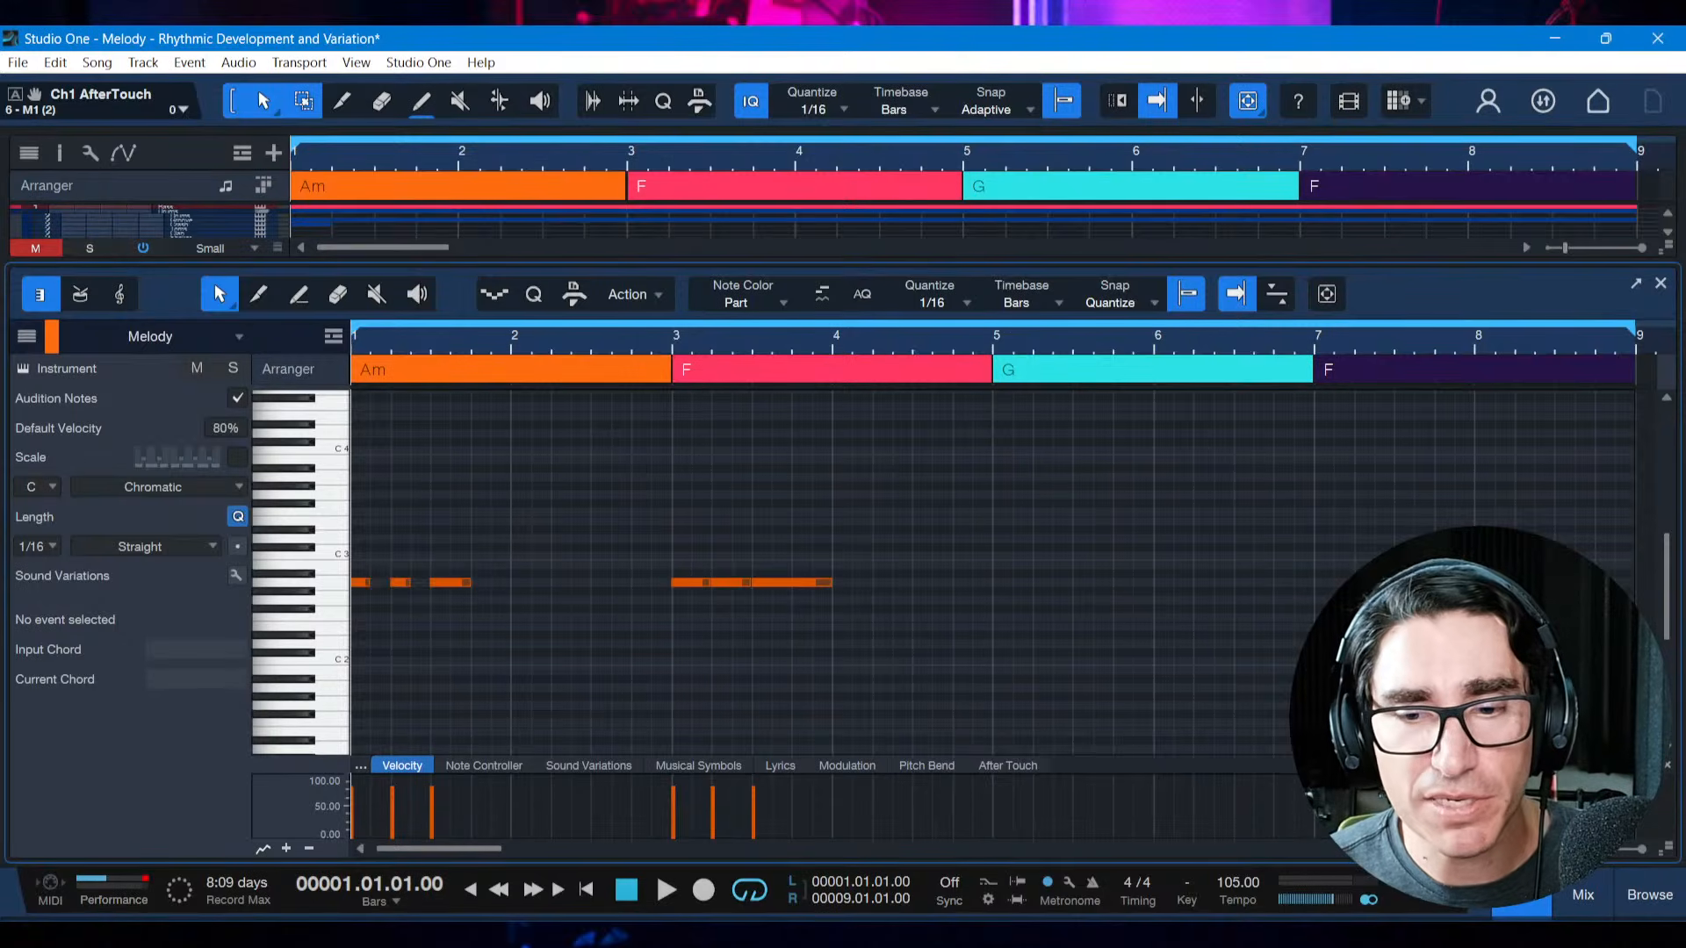
# Review the rhythmic development techniques in the reference book PDF and return to Studio One
pyautogui.click(1018, 936)
pyautogui.click(1018, 936)
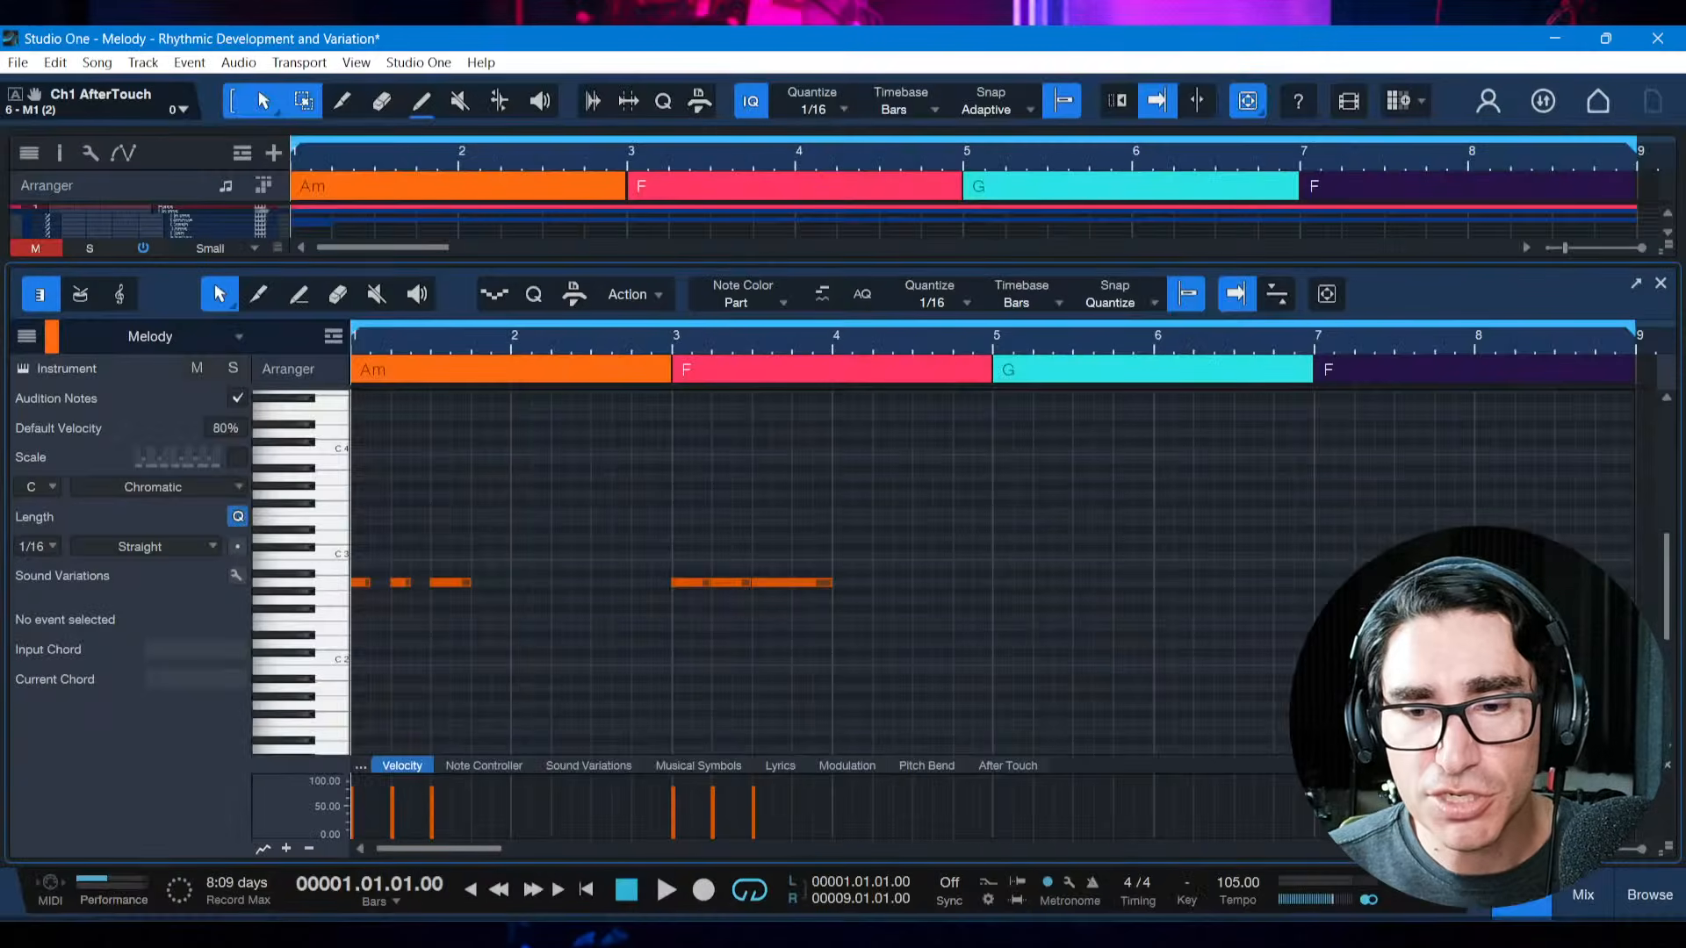
pyautogui.click(1098, 935)
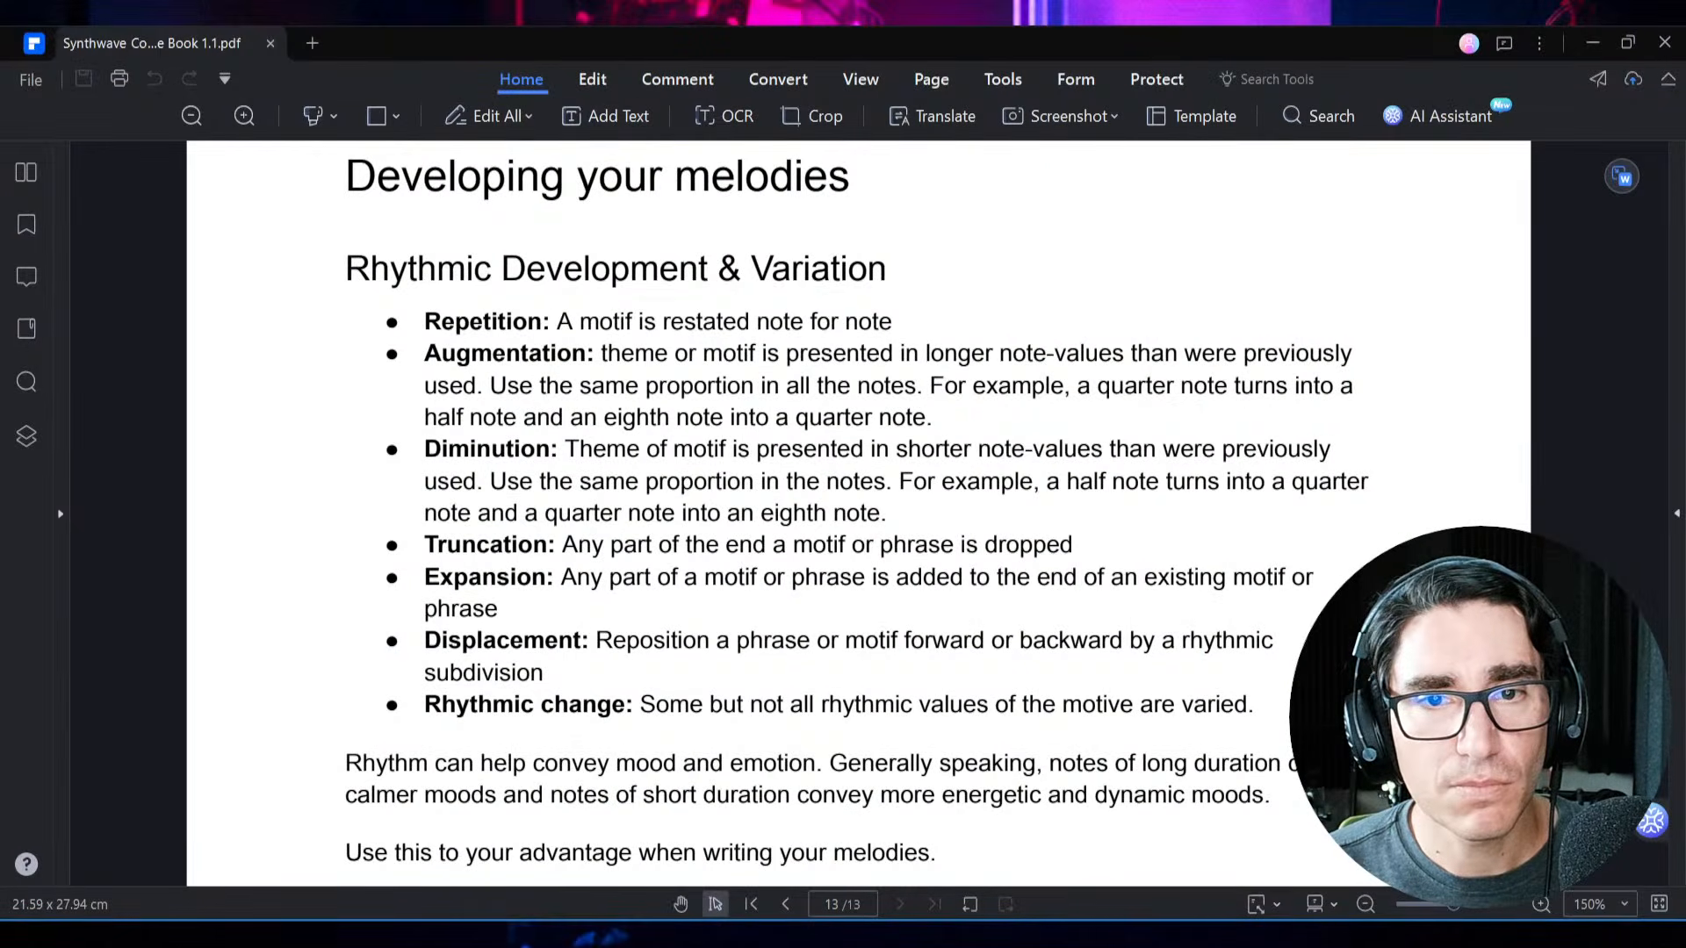
pyautogui.hotkey('alt', 'Tab')
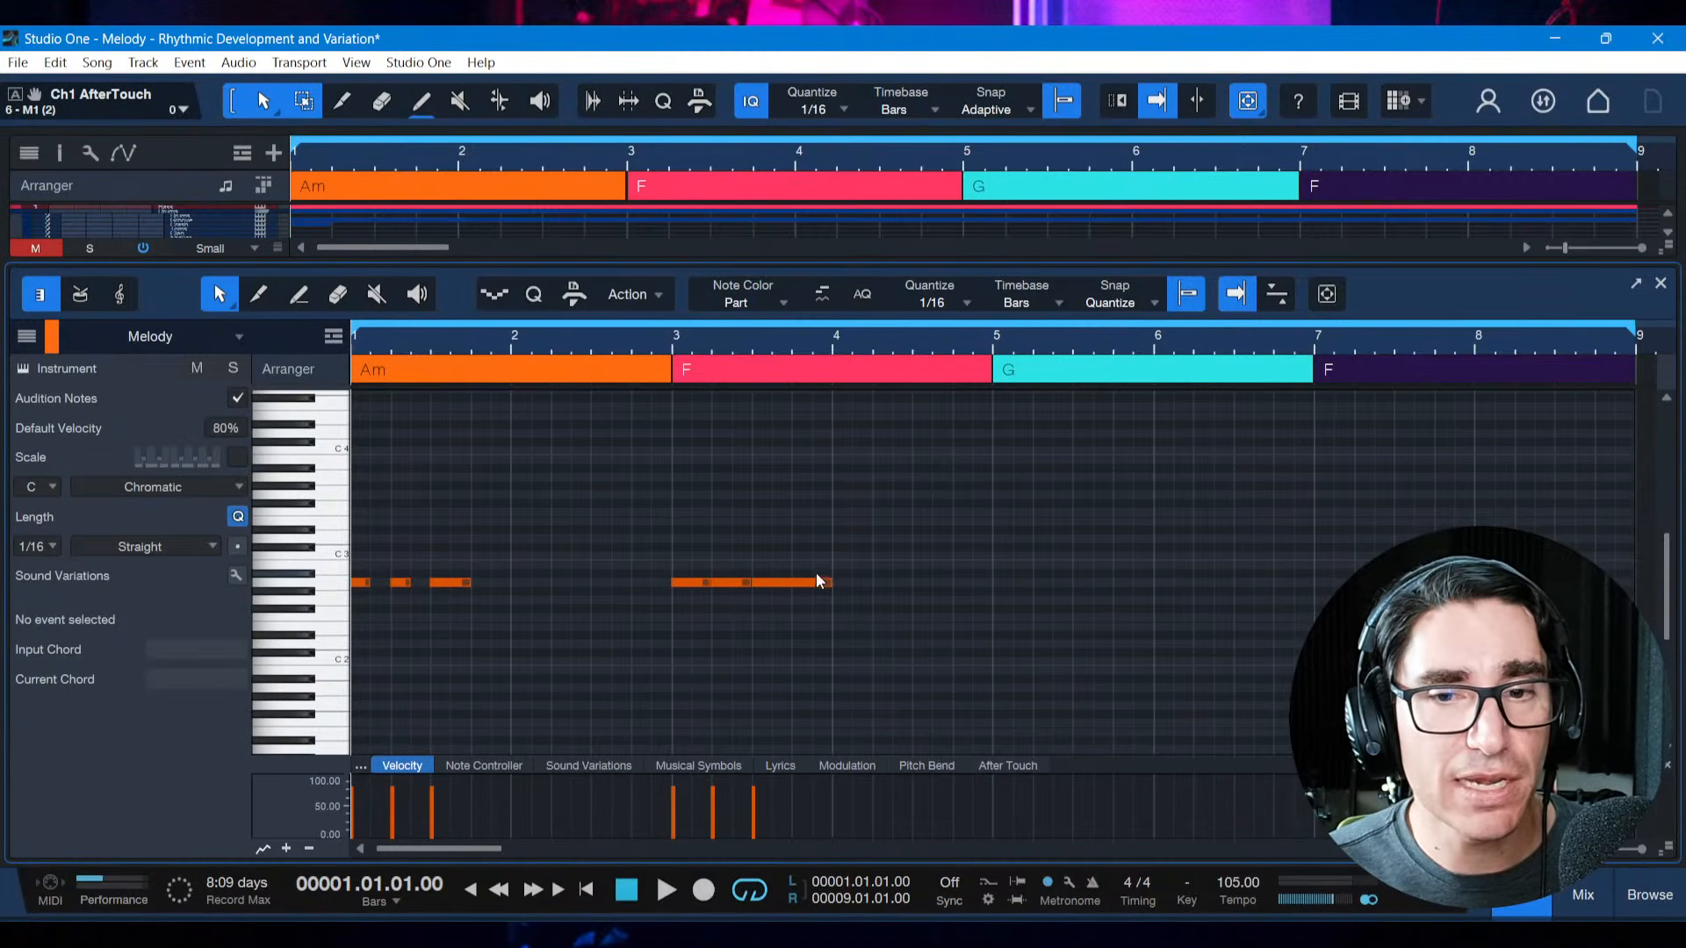
# Delete the lengthened notes in bar 3 and paste a fresh copy of the bar 1 motif at the start of bar 3
pyautogui.moveTo(820, 566); pyautogui.dragTo(851, 598)
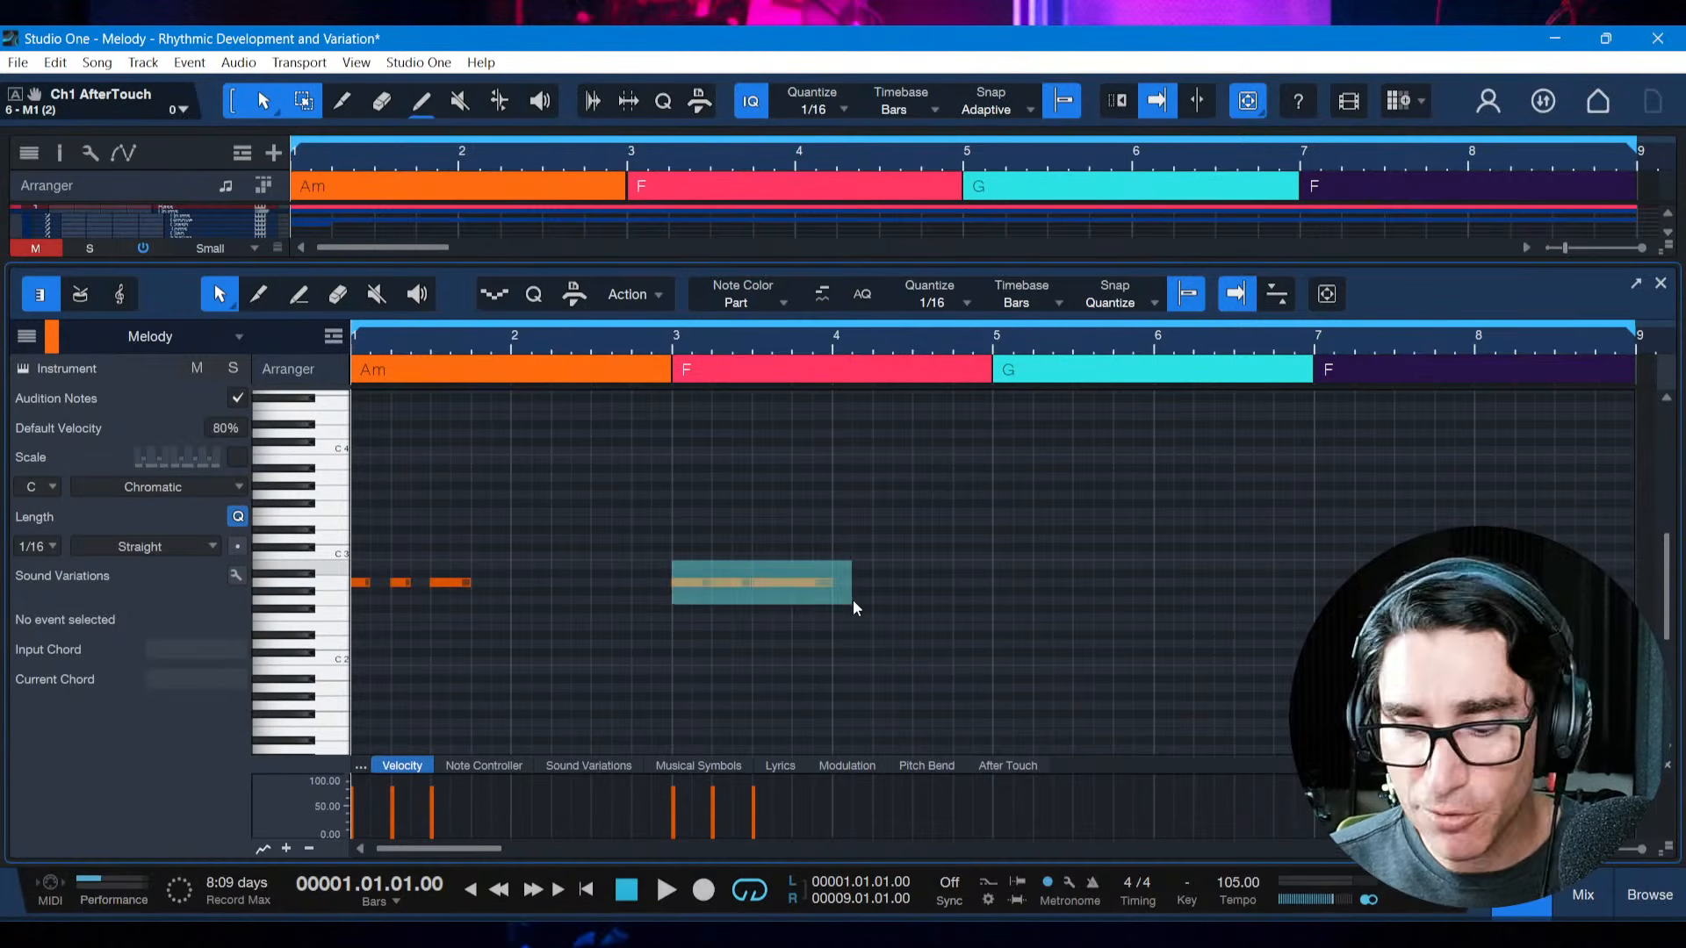
pyautogui.press('Delete')
pyautogui.click(704, 662)
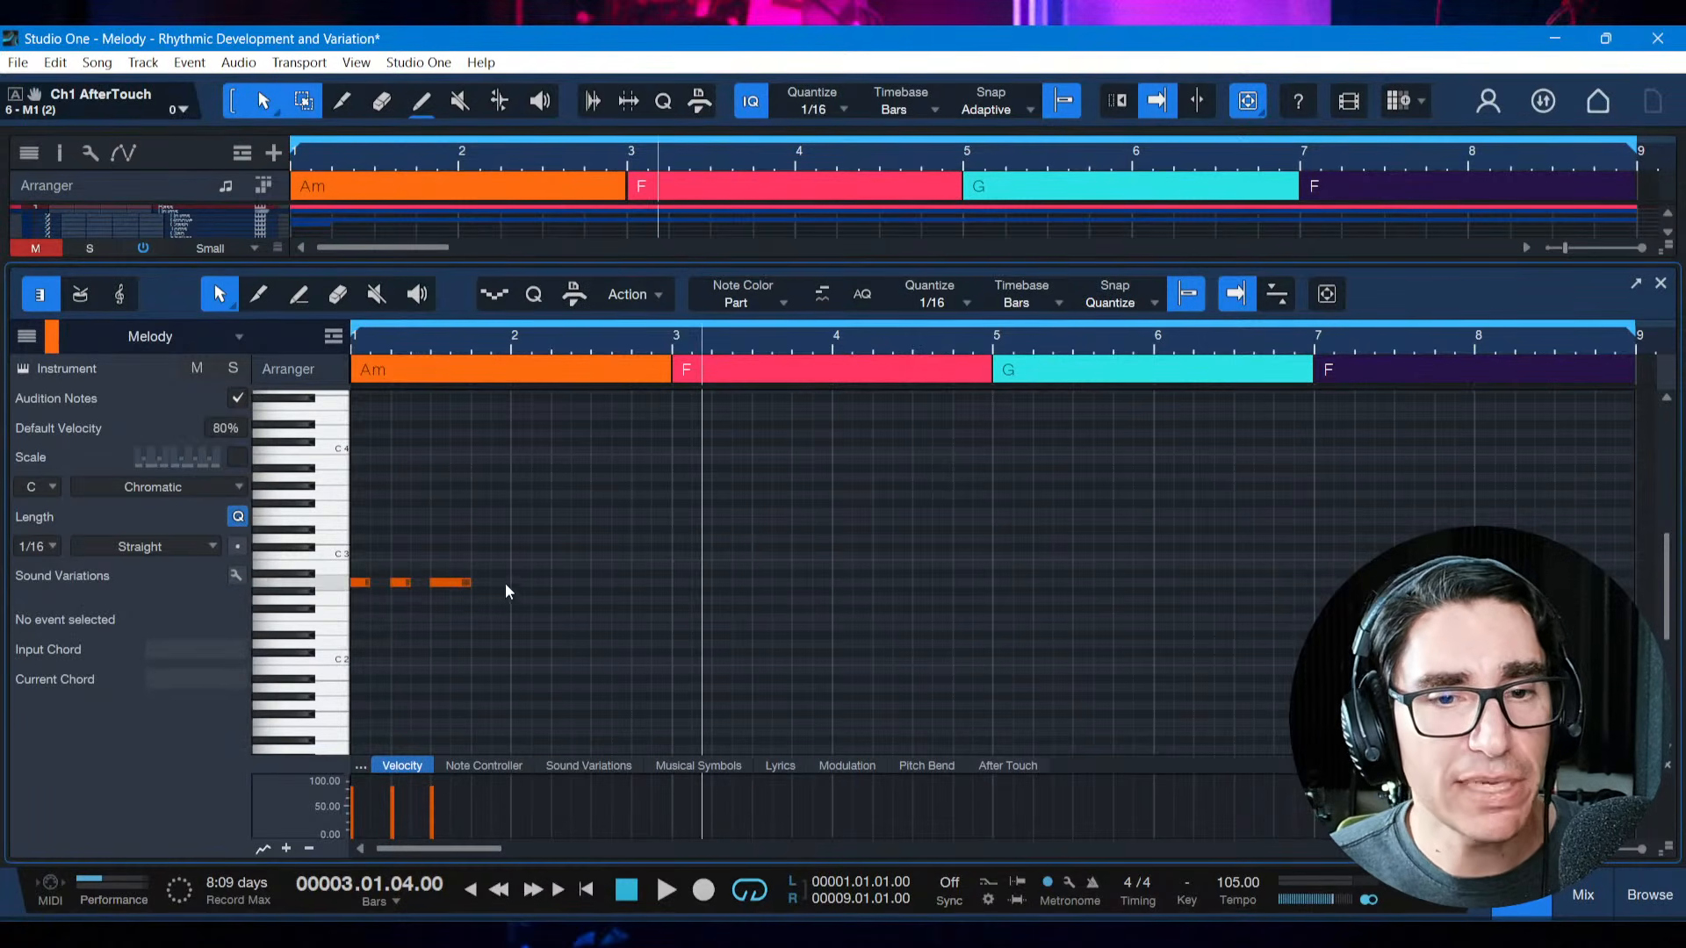
pyautogui.moveTo(507, 584); pyautogui.dragTo(338, 602)
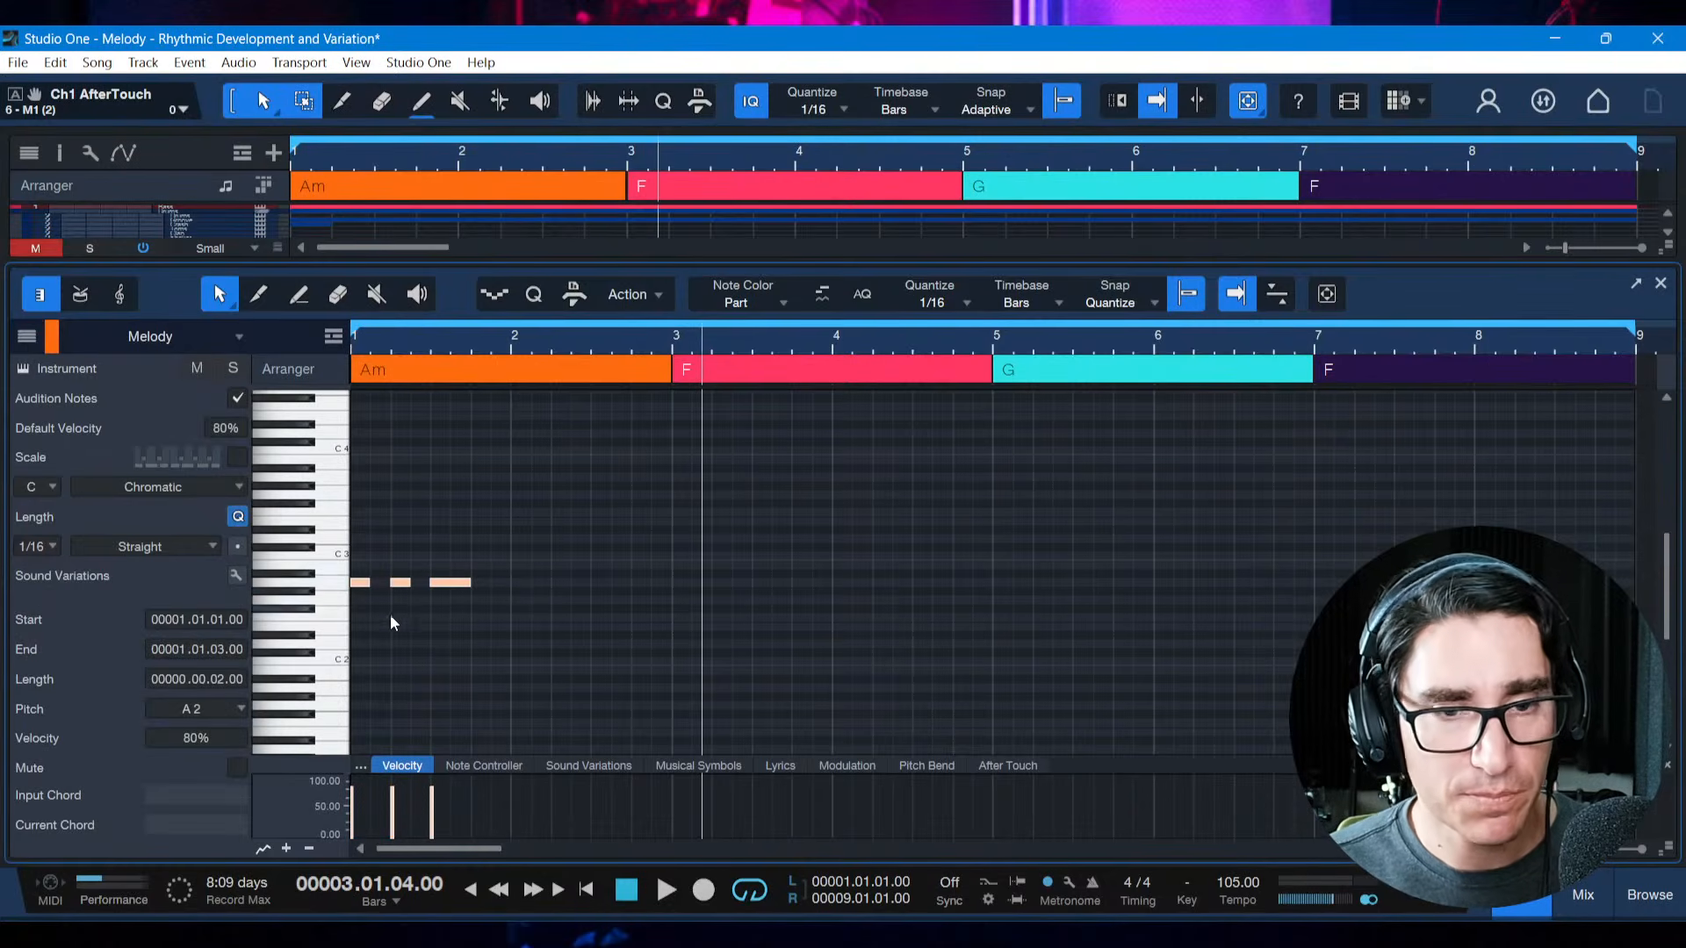
pyautogui.click(674, 579)
pyautogui.hotkey('ctrl', 'v')
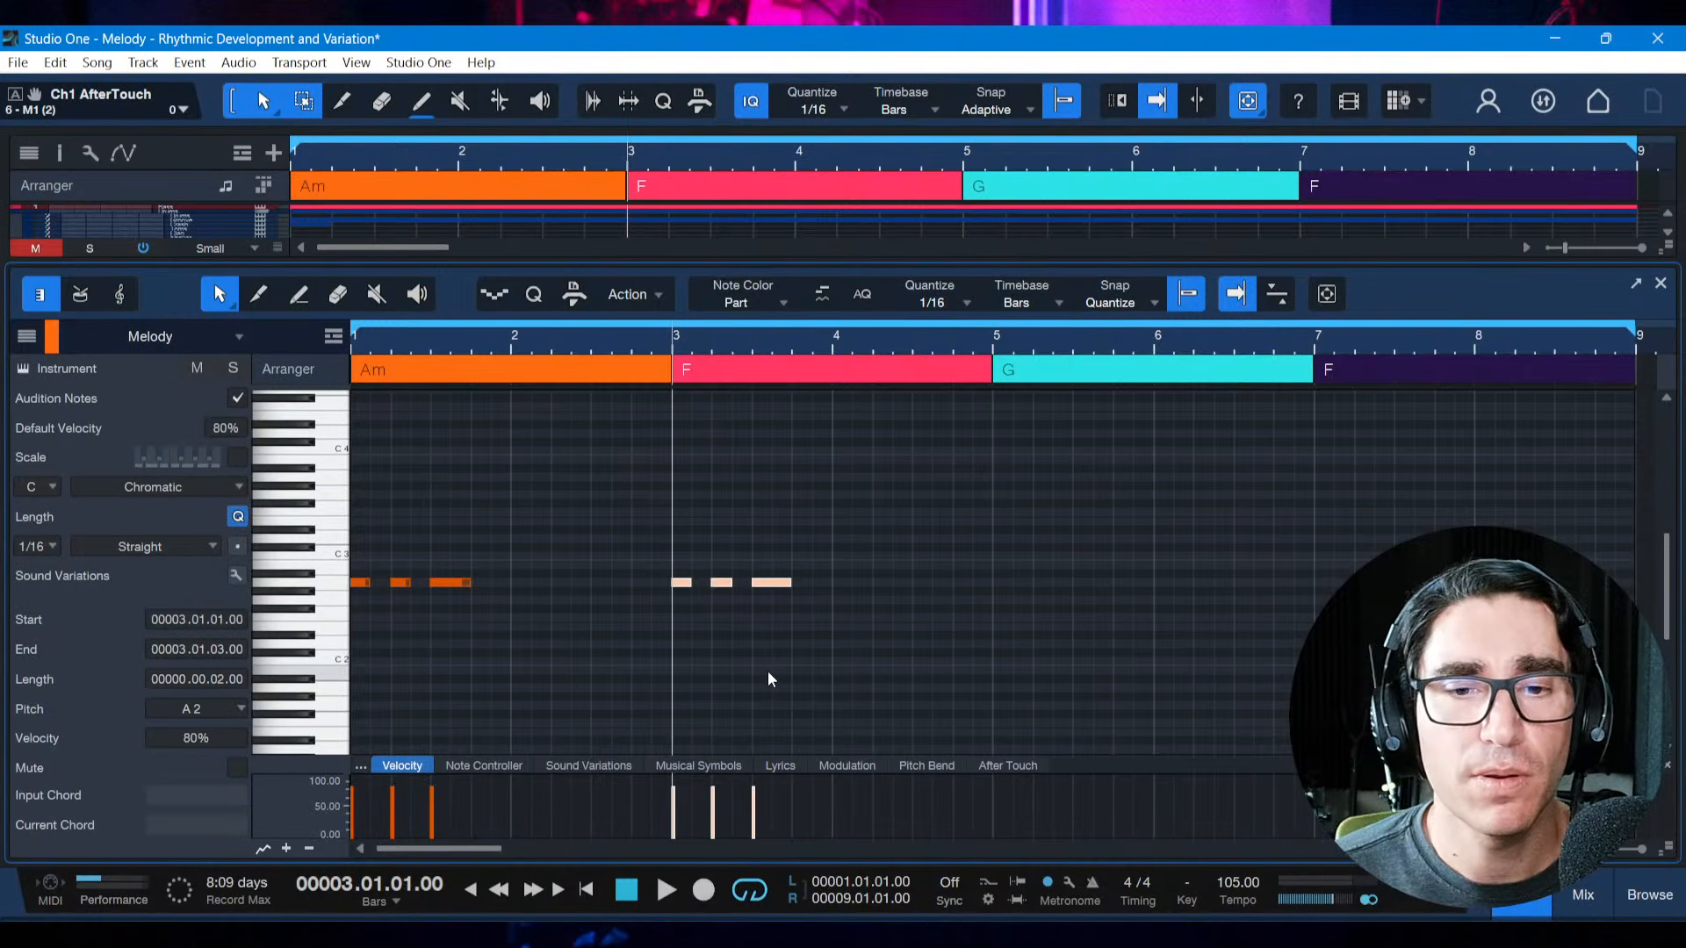
pyautogui.click(862, 627)
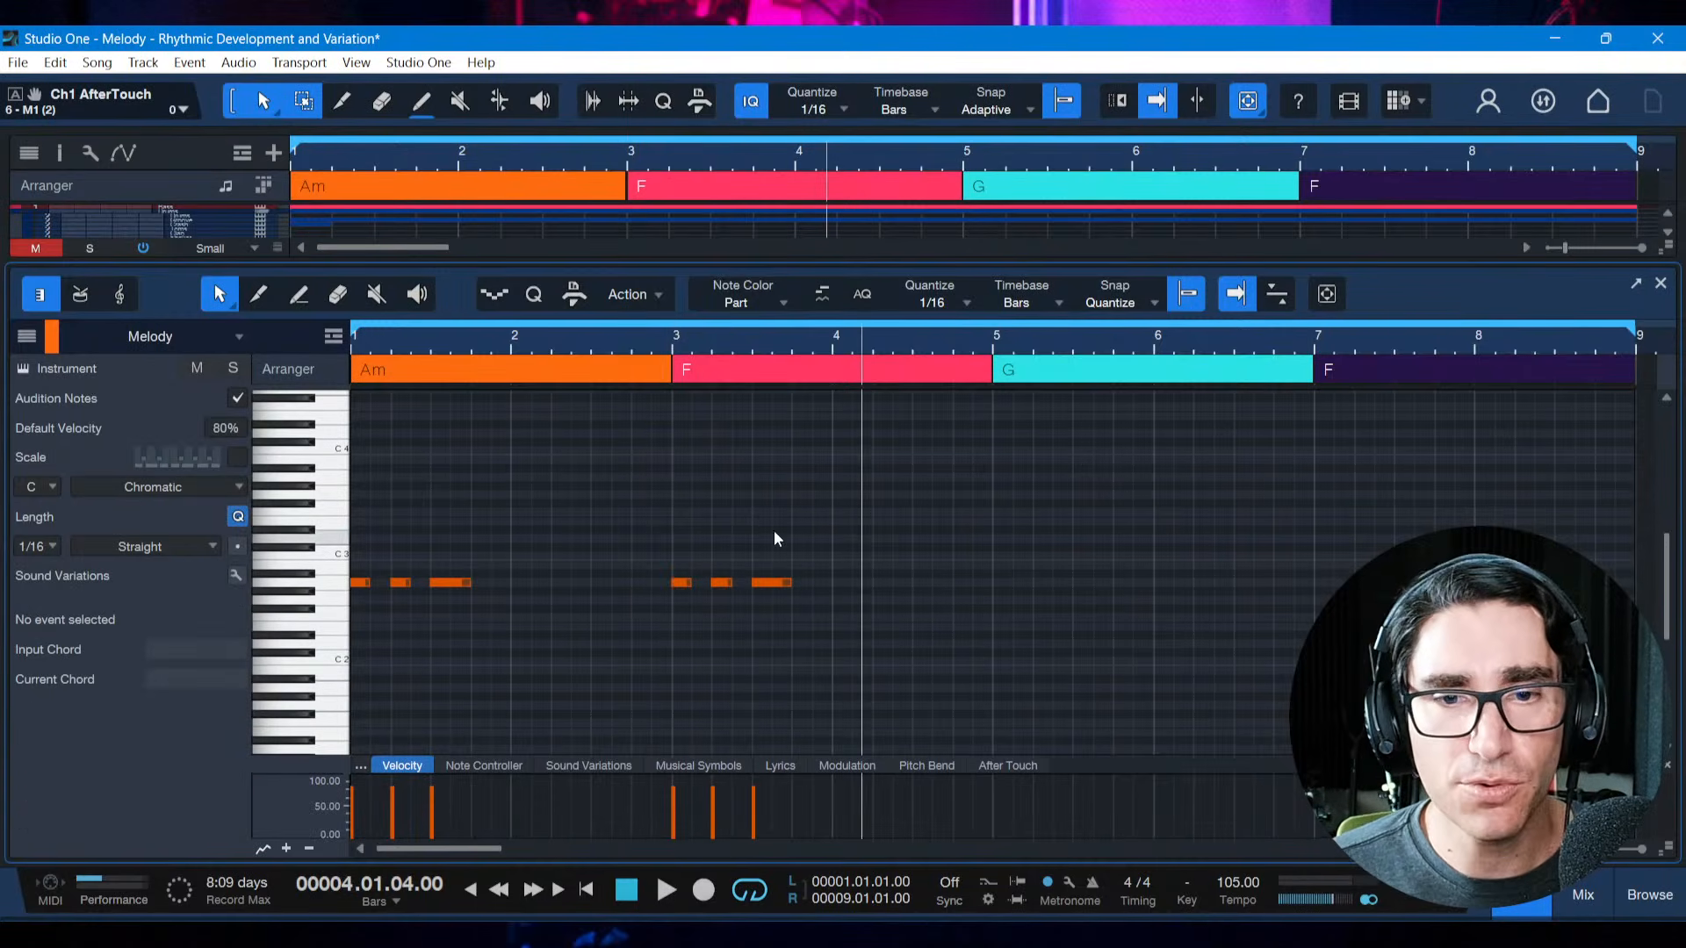
# Move the last two notes of the bar 3 motif to about beat 3 of bar 4 and lengthen the first note to two beats
pyautogui.moveTo(712, 566); pyautogui.dragTo(853, 606)
pyautogui.press('Right')
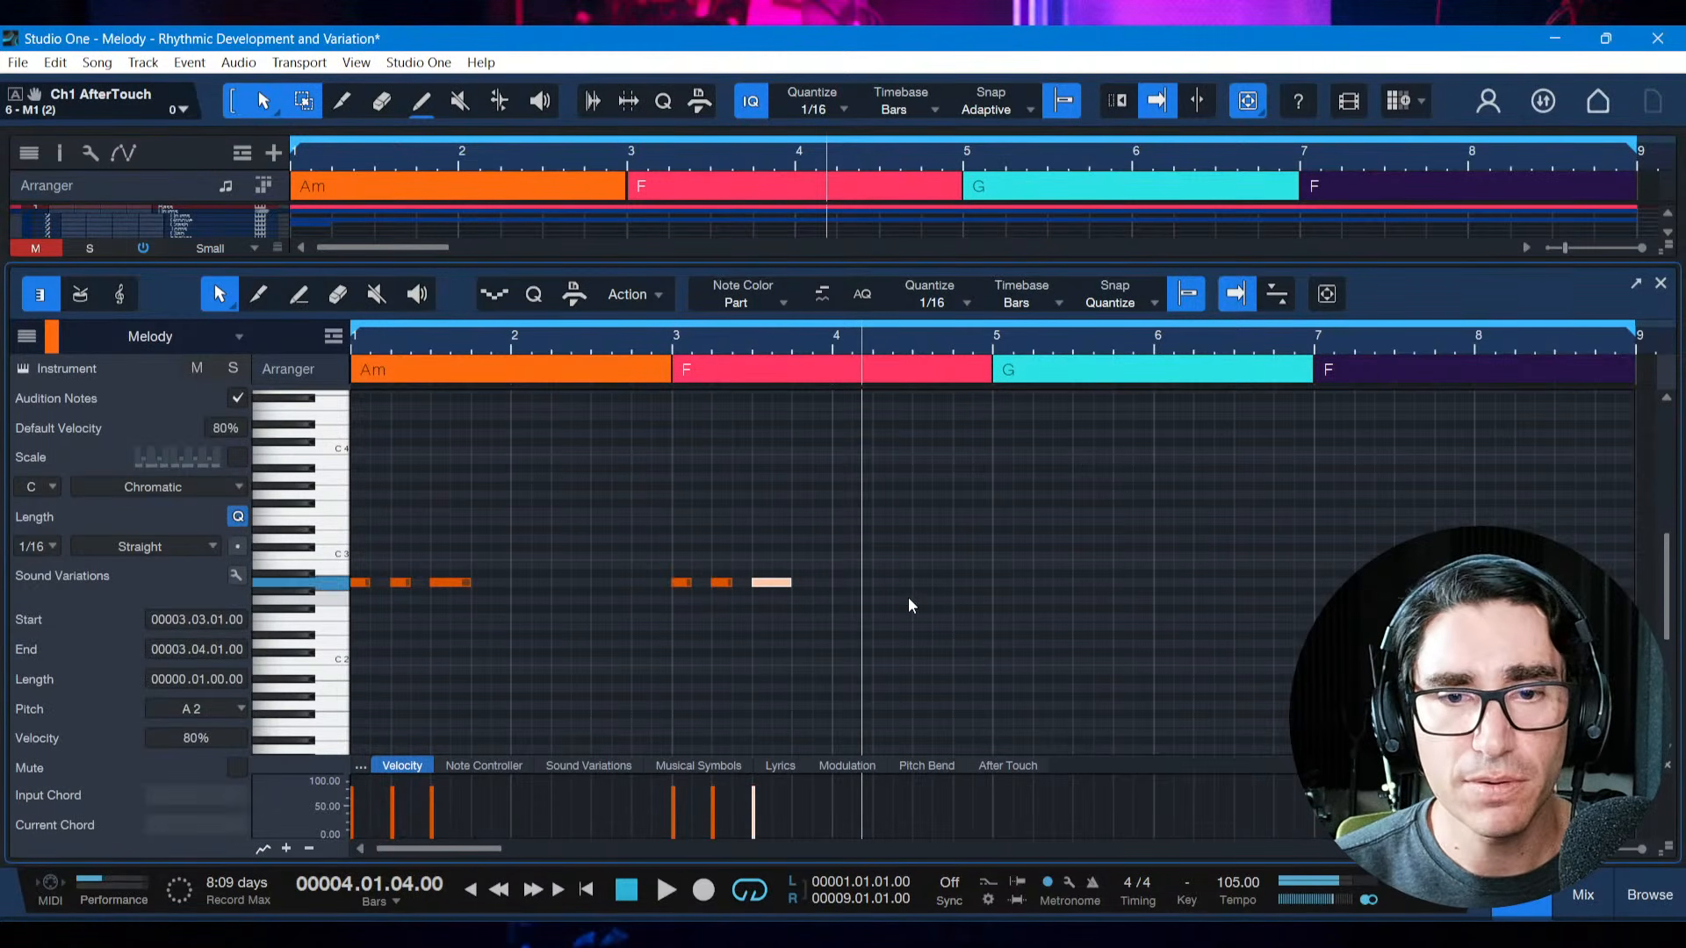
pyautogui.moveTo(708, 548); pyautogui.dragTo(990, 591)
pyautogui.moveTo(691, 582); pyautogui.dragTo(751, 583)
pyautogui.click(746, 585)
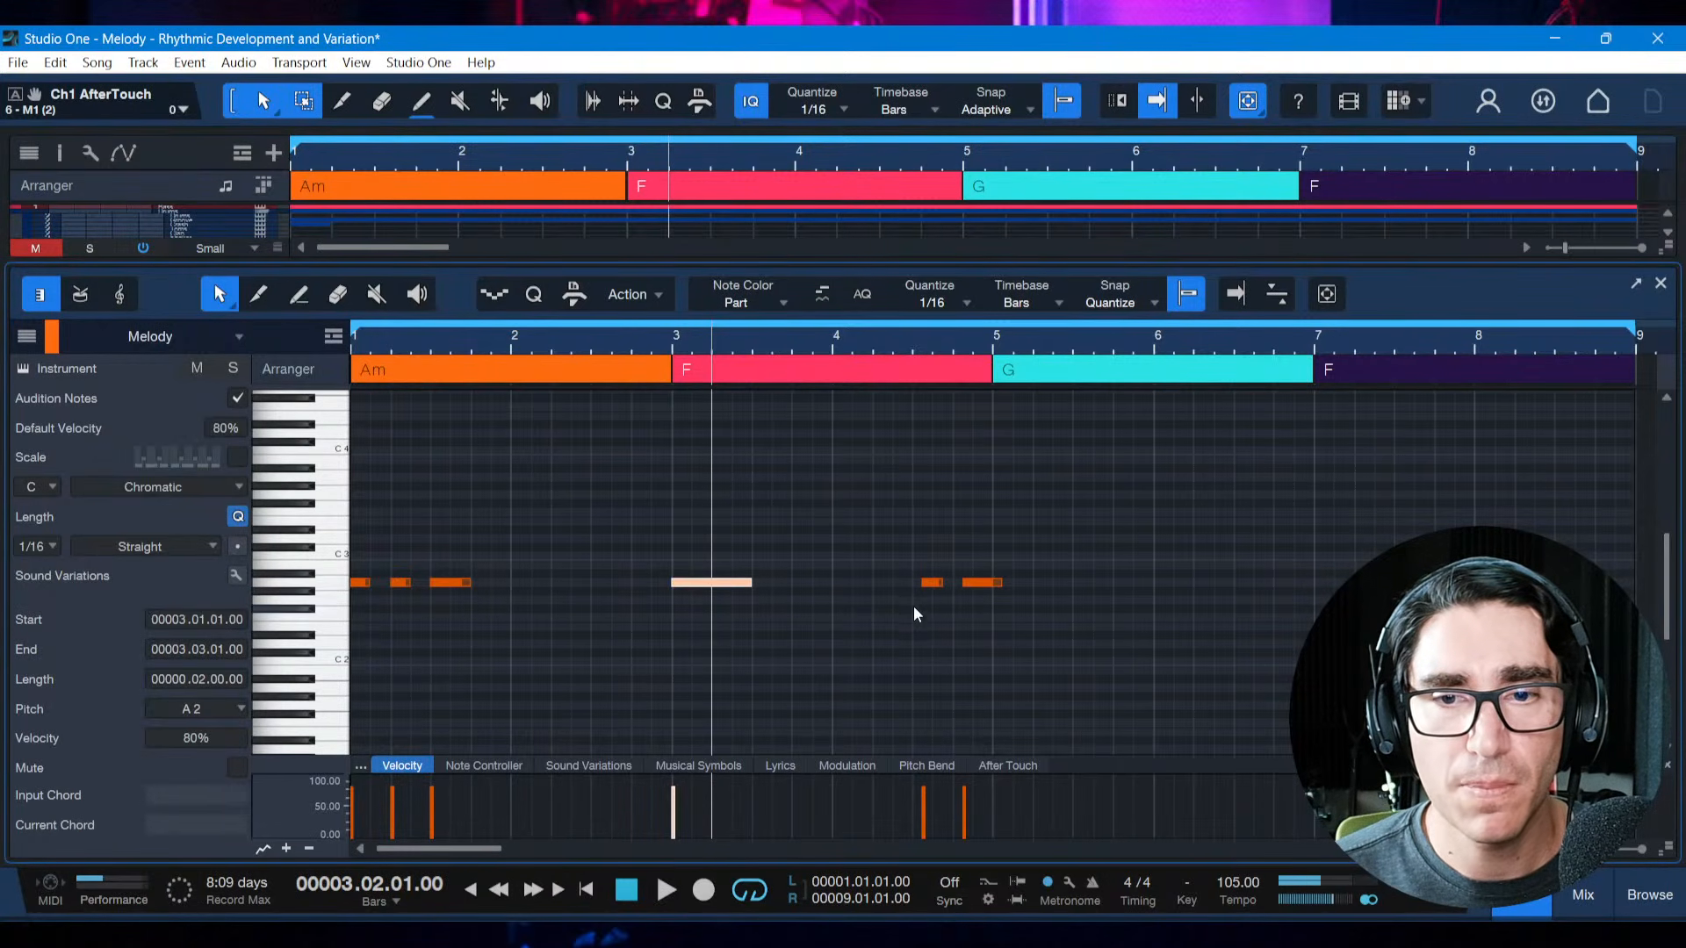
# Place the second note at bar 3 beat 3 with a two-beat length and the third at bar 4 with a one-bar length
pyautogui.moveTo(926, 583); pyautogui.dragTo(833, 583)
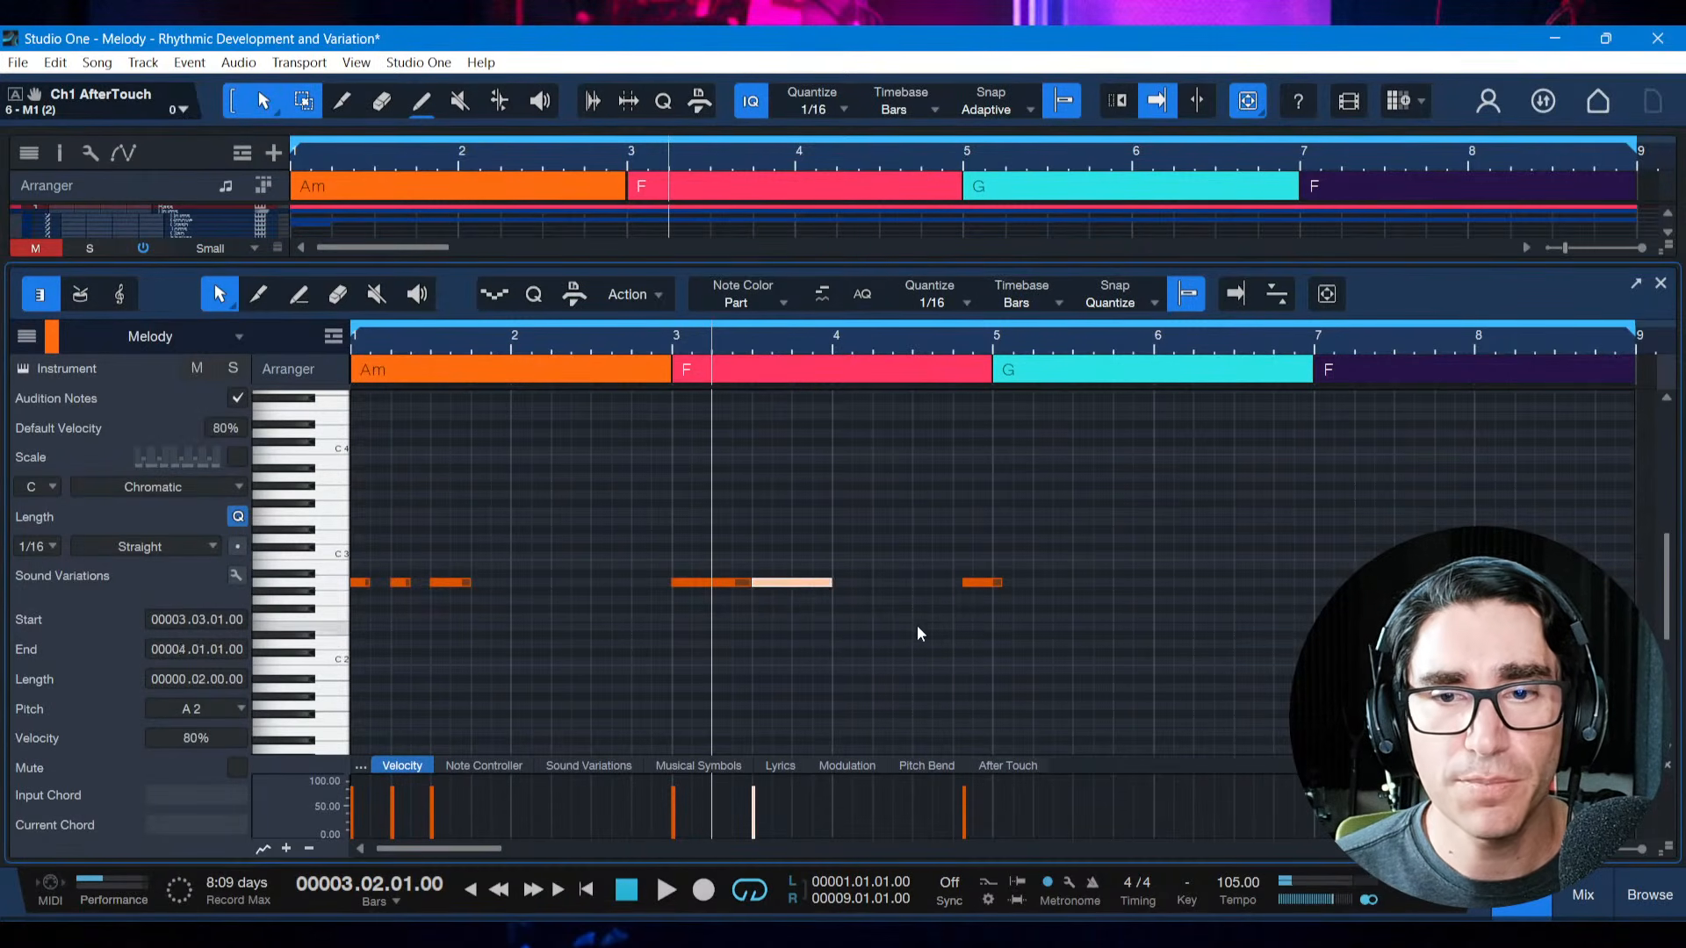
pyautogui.click(916, 625)
pyautogui.moveTo(975, 582)
pyautogui.mouseDown()
pyautogui.moveTo(848, 586)
pyautogui.moveTo(992, 589)
pyautogui.mouseUp()
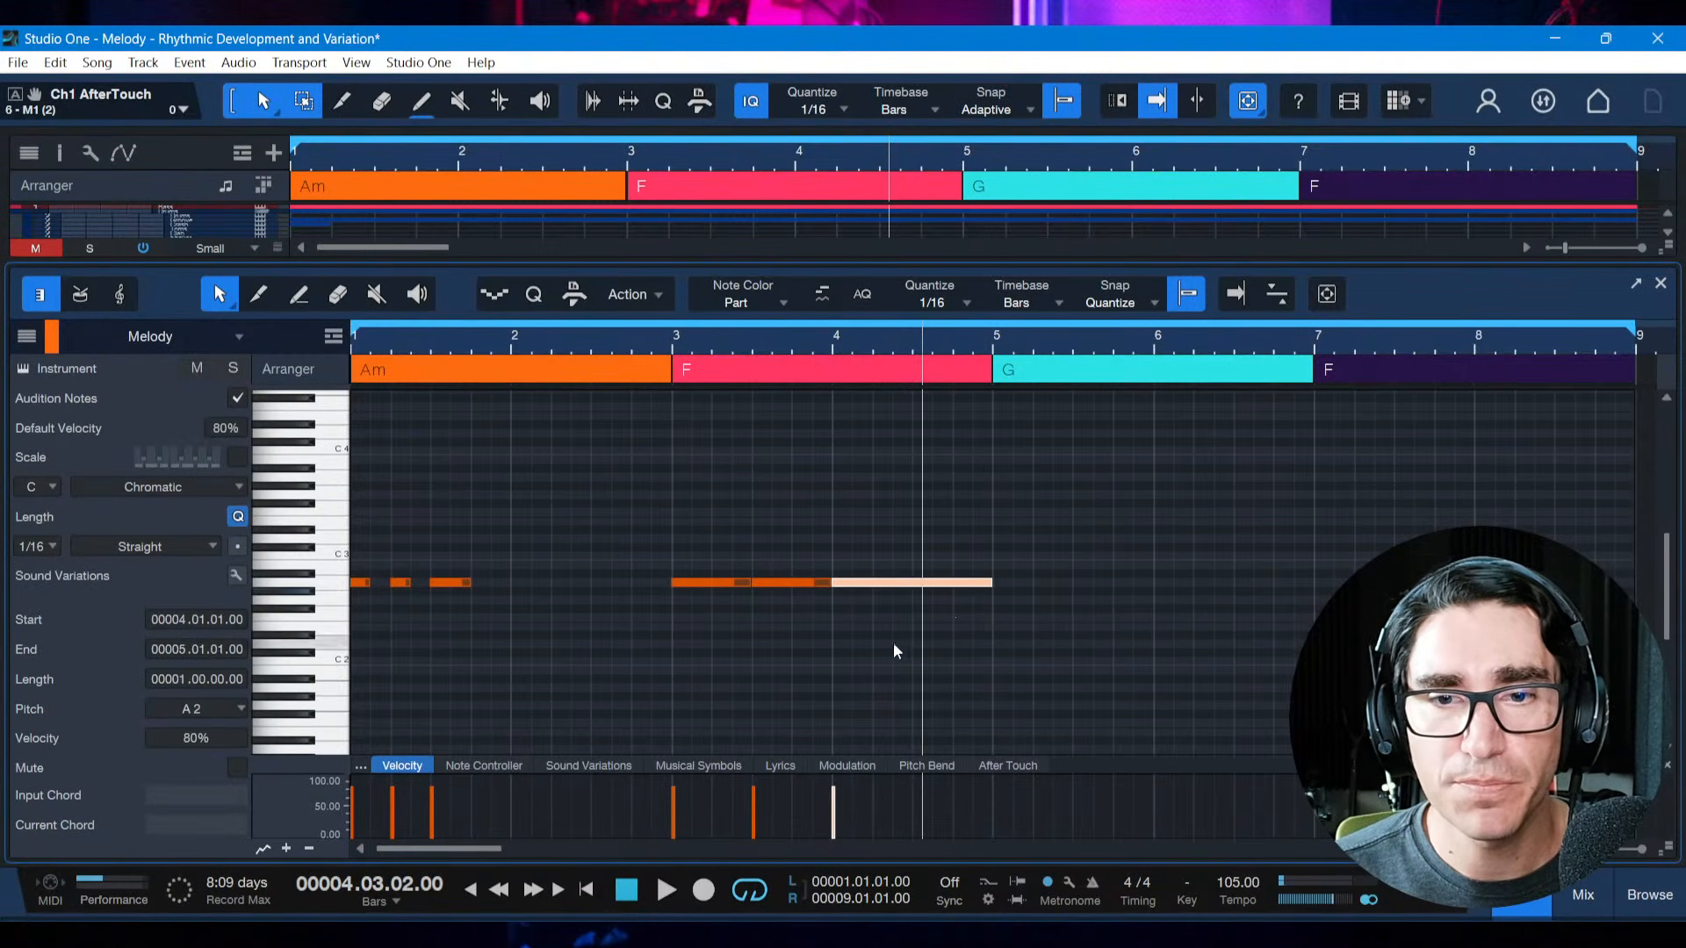
pyautogui.click(789, 707)
# Save the song and play the original motif and its longer augmentation over the F section from bar 1
pyautogui.press(',')
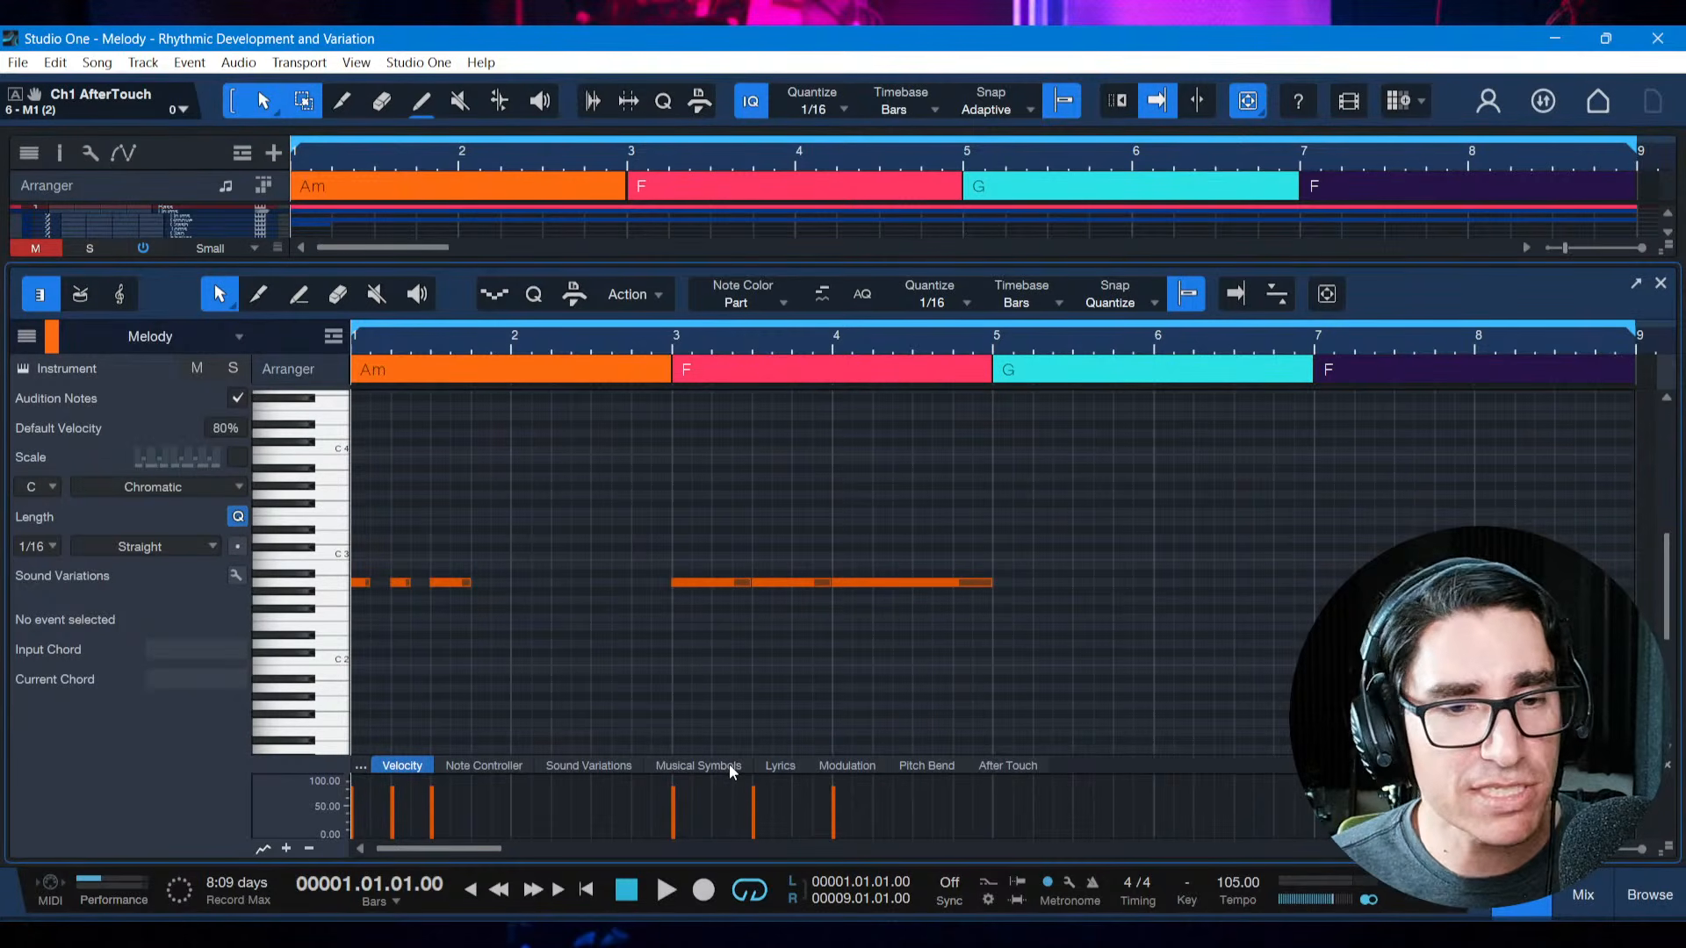
pyautogui.press('space')
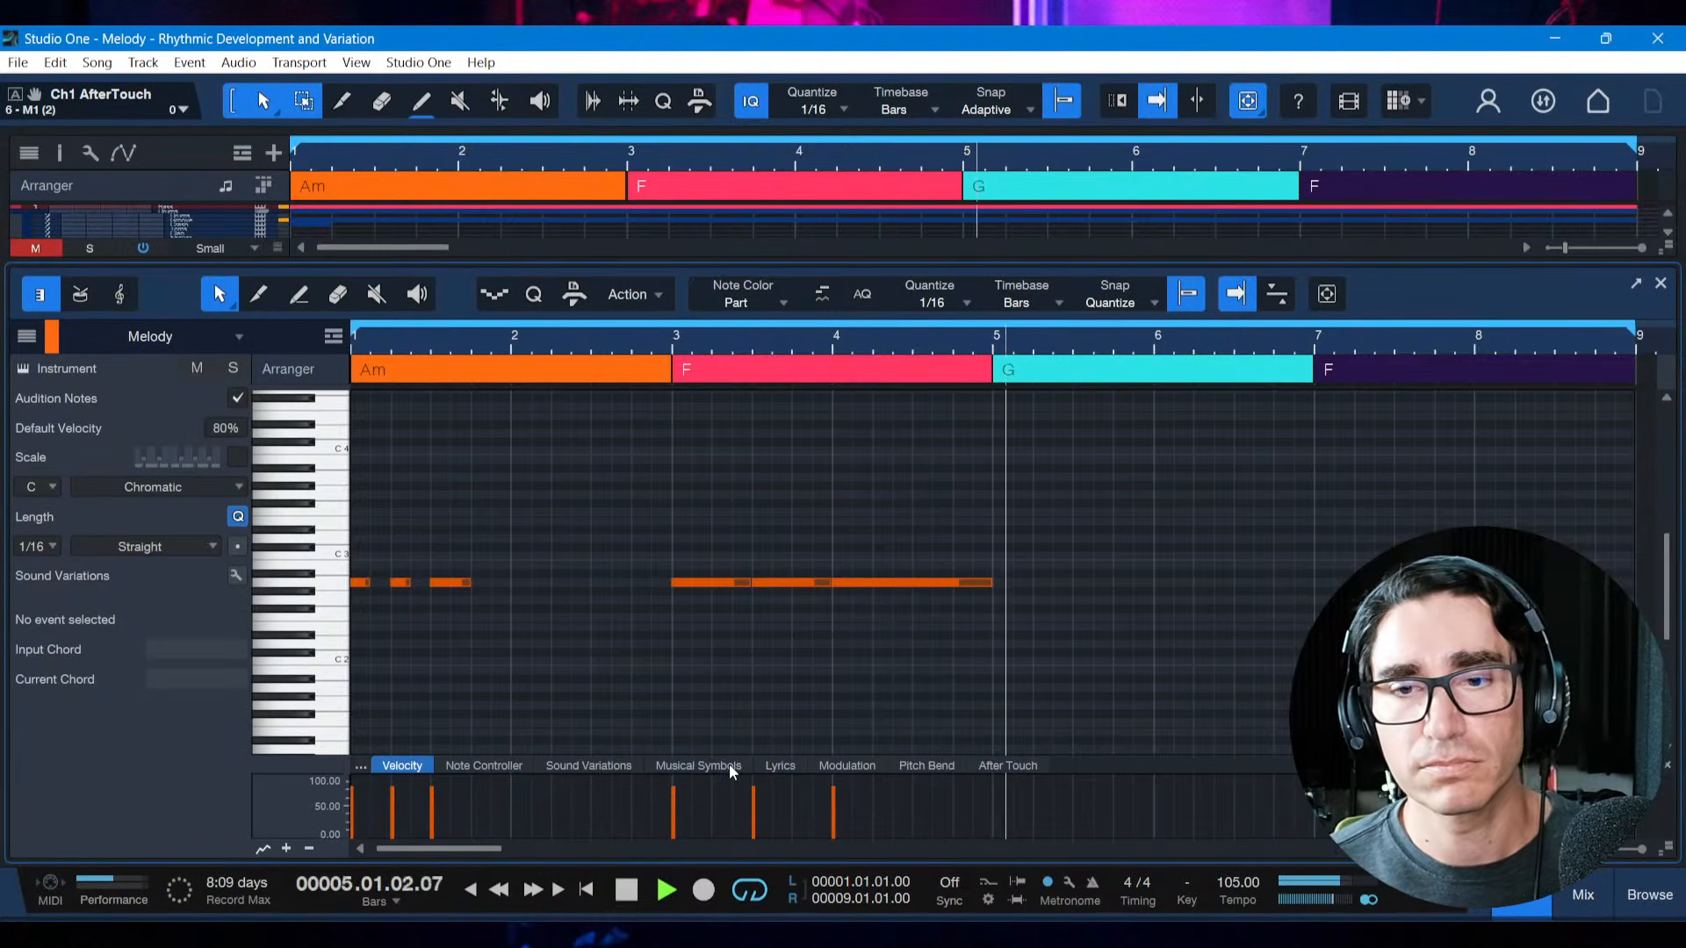
pyautogui.press('space')
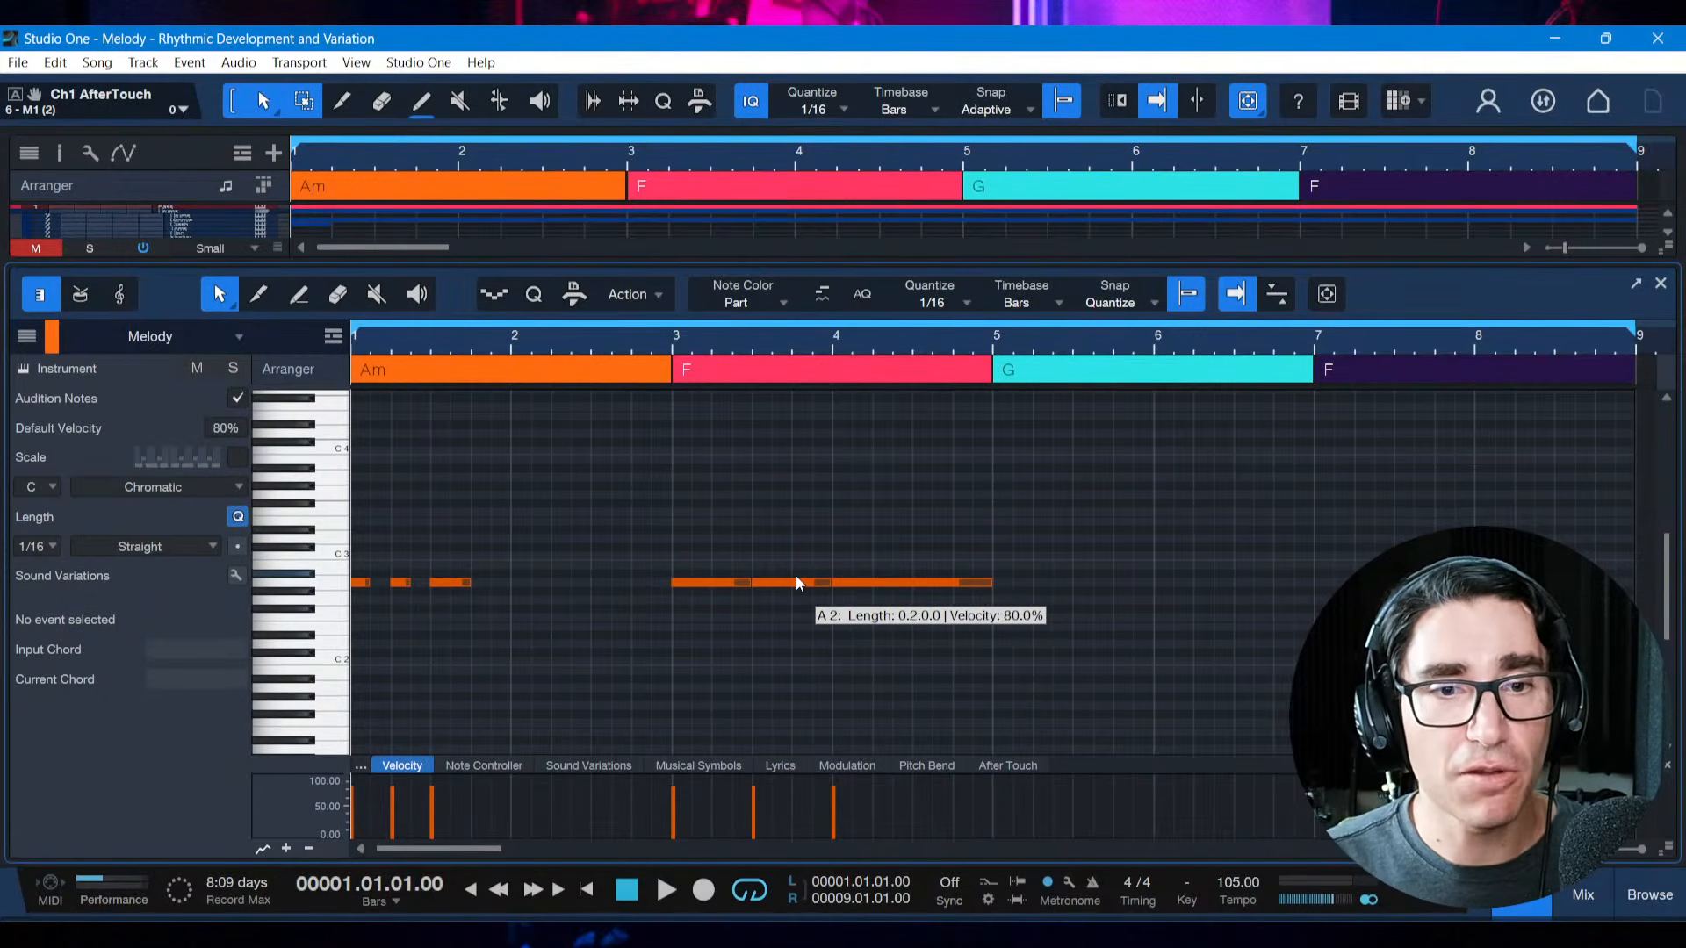
# Delete the augmented notes in bars 3 and 4 of the Melody part
pyautogui.hotkey('alt', 'Tab')
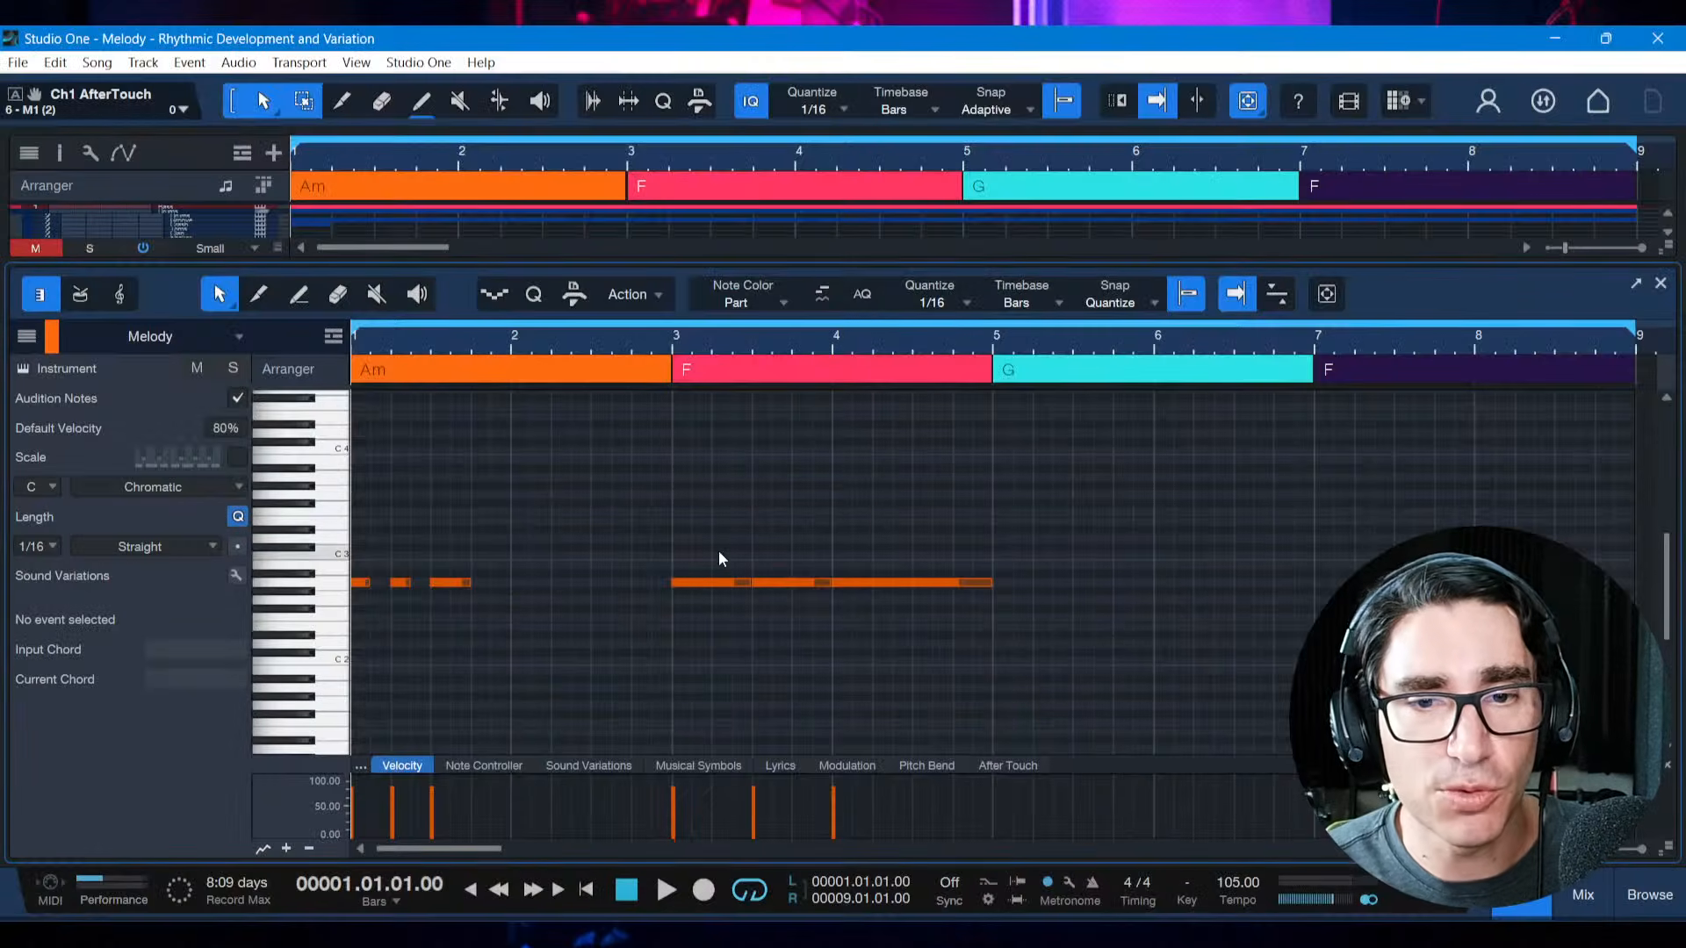
pyautogui.moveTo(672, 551); pyautogui.dragTo(911, 614)
pyautogui.press('Delete')
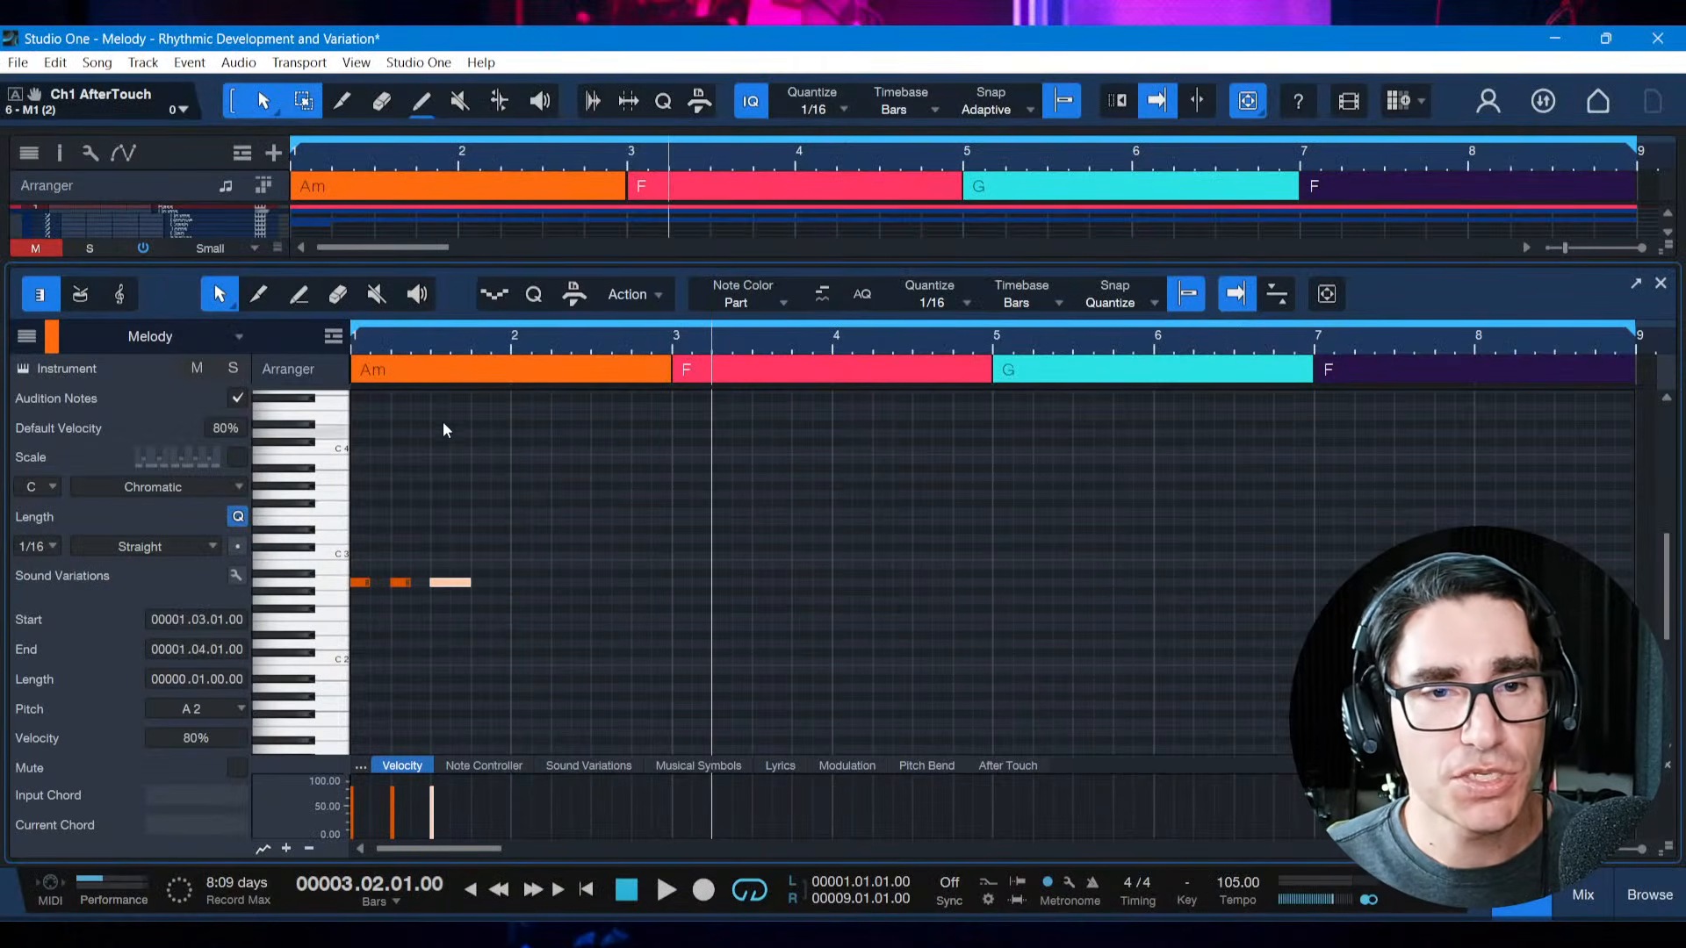
# Duplicate the three-note bar 1 motif and shift the copy to start at bar 3
pyautogui.moveTo(511, 588); pyautogui.dragTo(353, 587)
pyautogui.press('d')
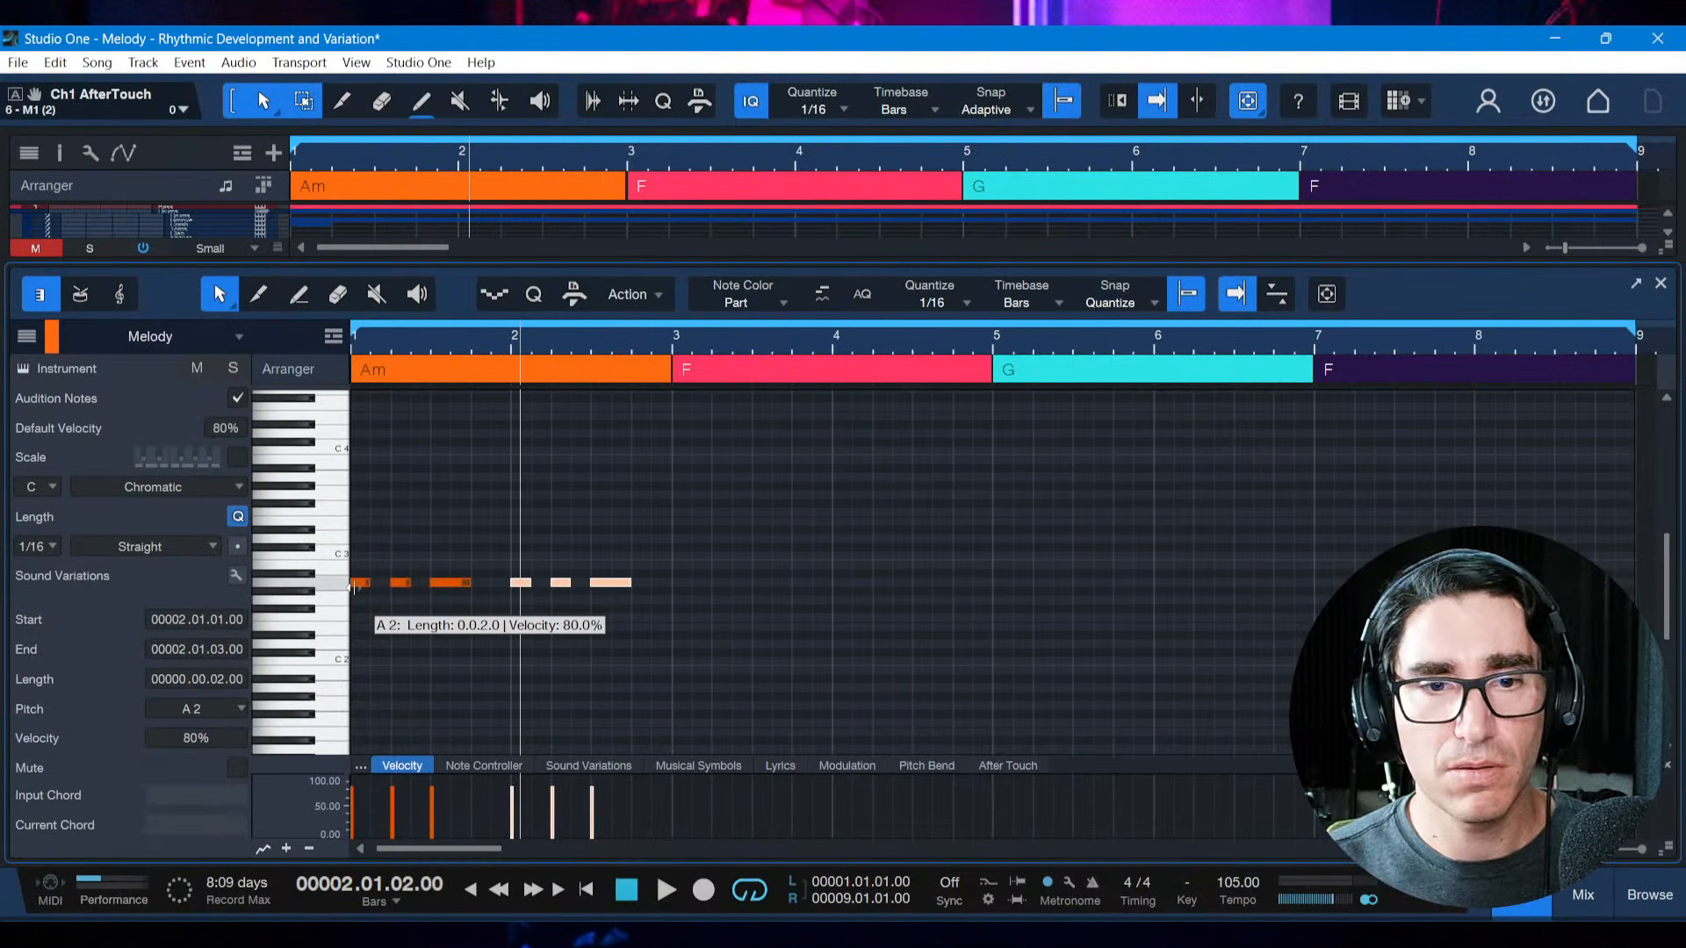
pyautogui.hotkey('alt', 'Right')
pyautogui.hotkey('alt', 'Right')
pyautogui.hotkey('alt', 'Right')
pyautogui.hotkey('alt', 'Right')
pyautogui.hotkey('alt', 'Right')
pyautogui.hotkey('alt', 'Right')
pyautogui.hotkey('alt', 'Right')
pyautogui.hotkey('alt', 'Right')
pyautogui.hotkey('alt', 'Right')
pyautogui.hotkey('alt', 'Right')
pyautogui.hotkey('alt', 'Right')
pyautogui.hotkey('alt', 'Right')
pyautogui.hotkey('alt', 'Right')
pyautogui.hotkey('alt', 'Right')
pyautogui.hotkey('alt', 'Right')
pyautogui.hotkey('alt', 'Right')
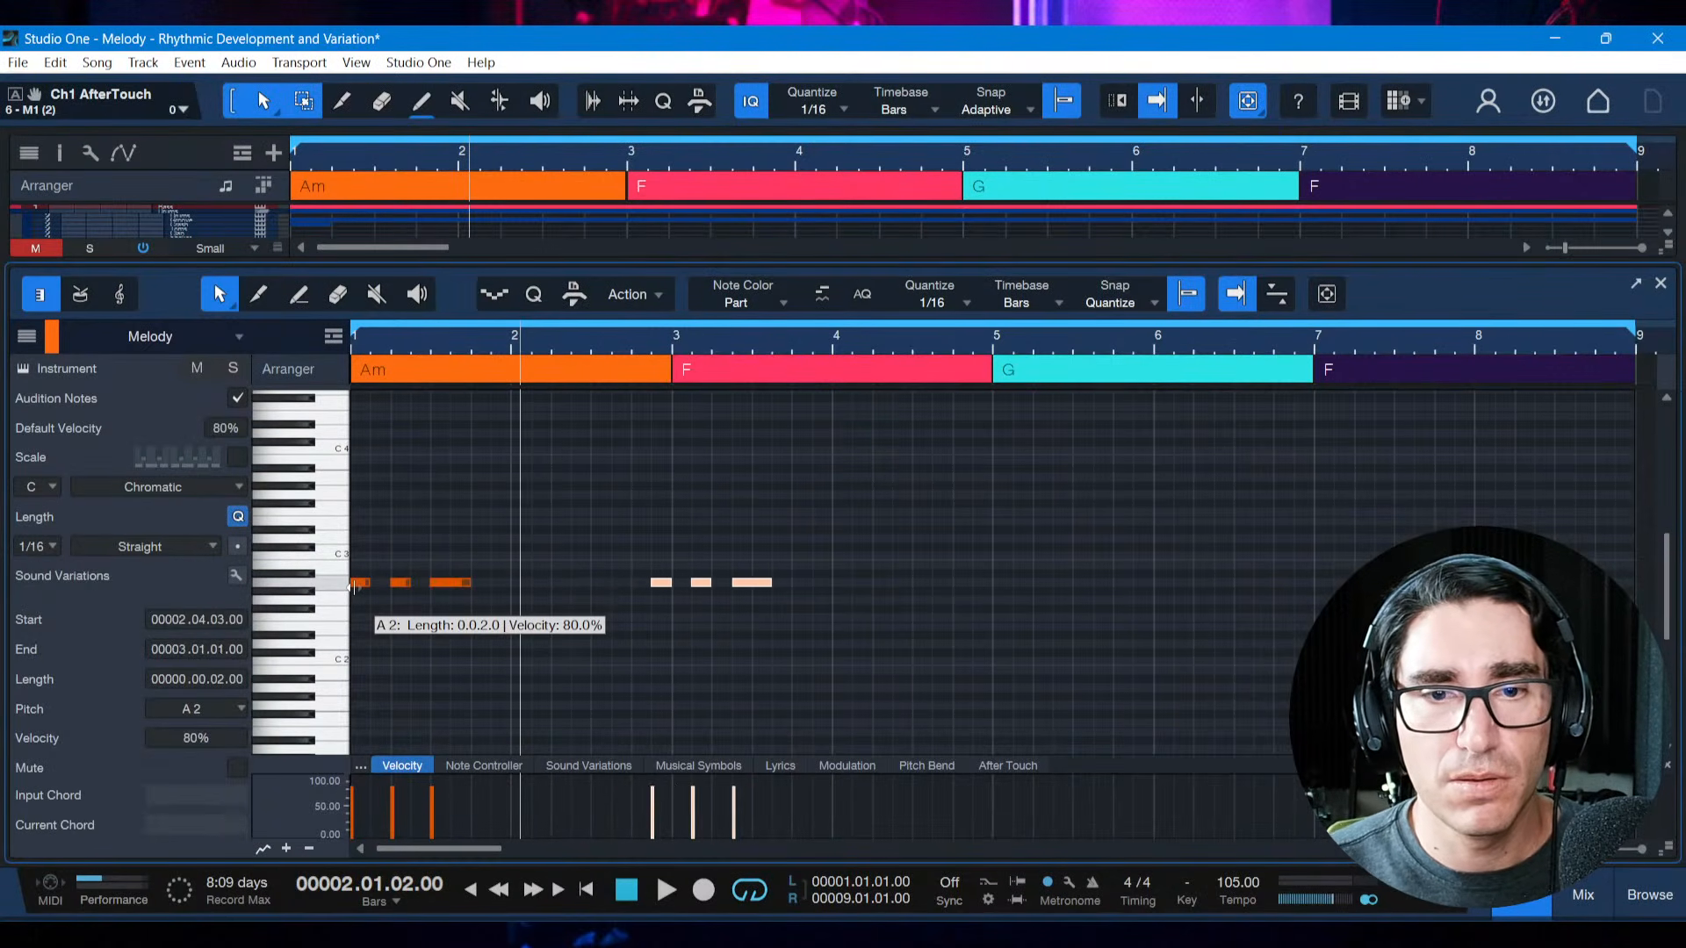
pyautogui.click(701, 661)
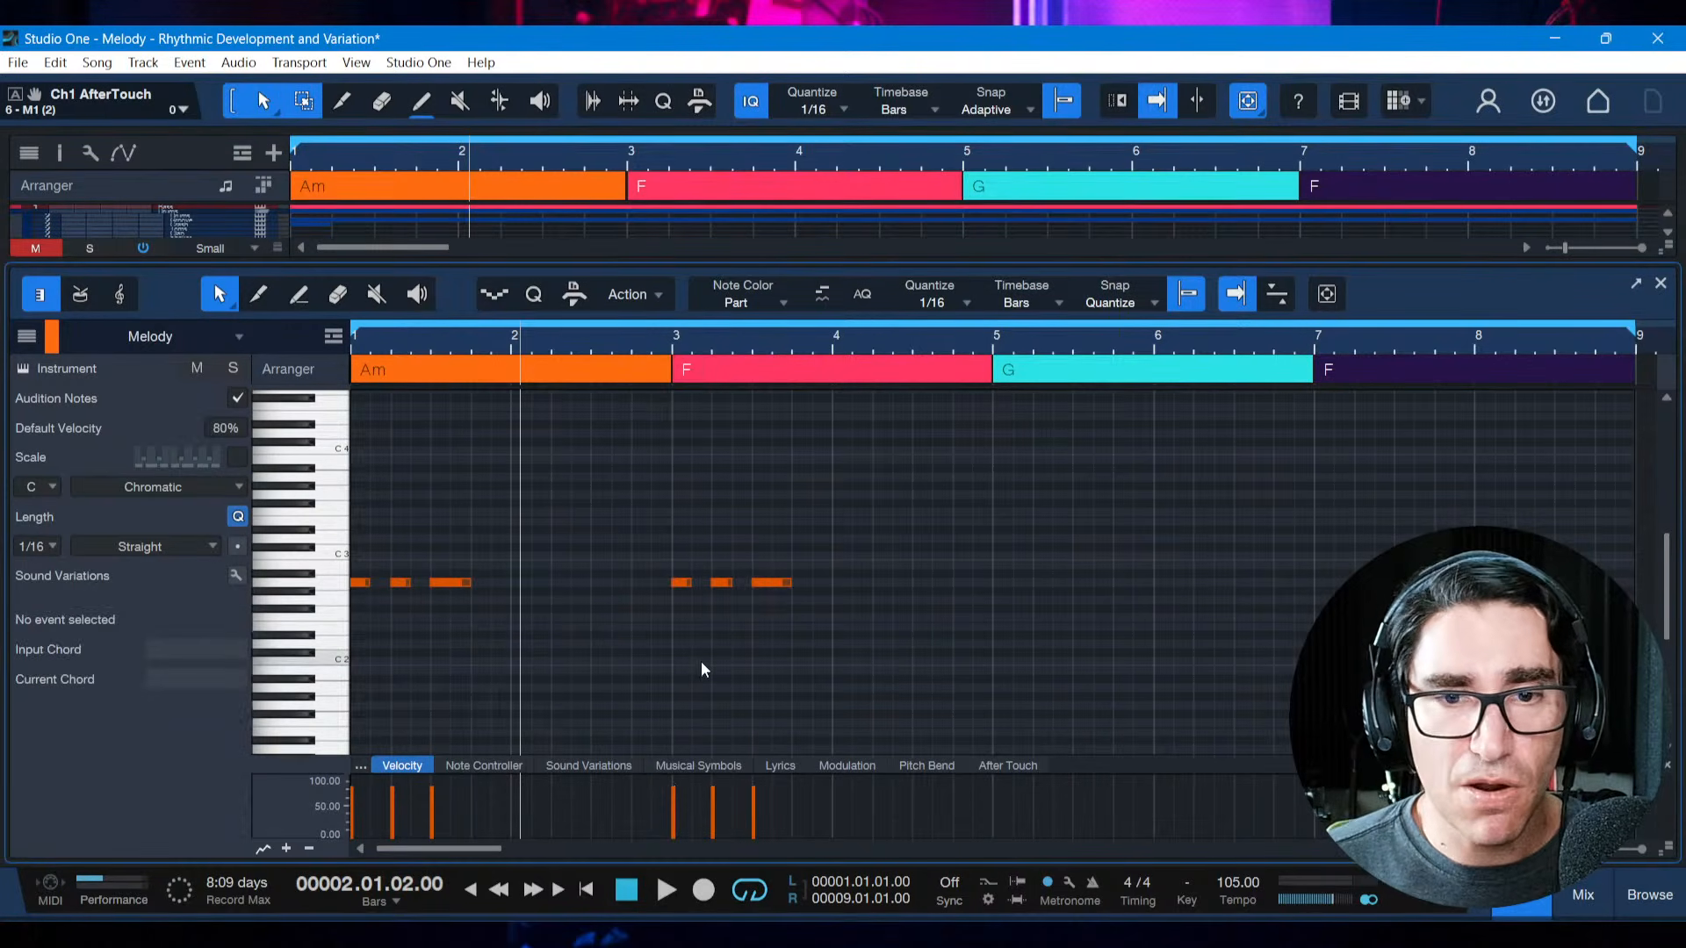
# Halve the bar 3 note lengths: one sixteenth for each of the first two notes and two sixteenths for the third
pyautogui.moveTo(719, 339); pyautogui.dragTo(753, 366)
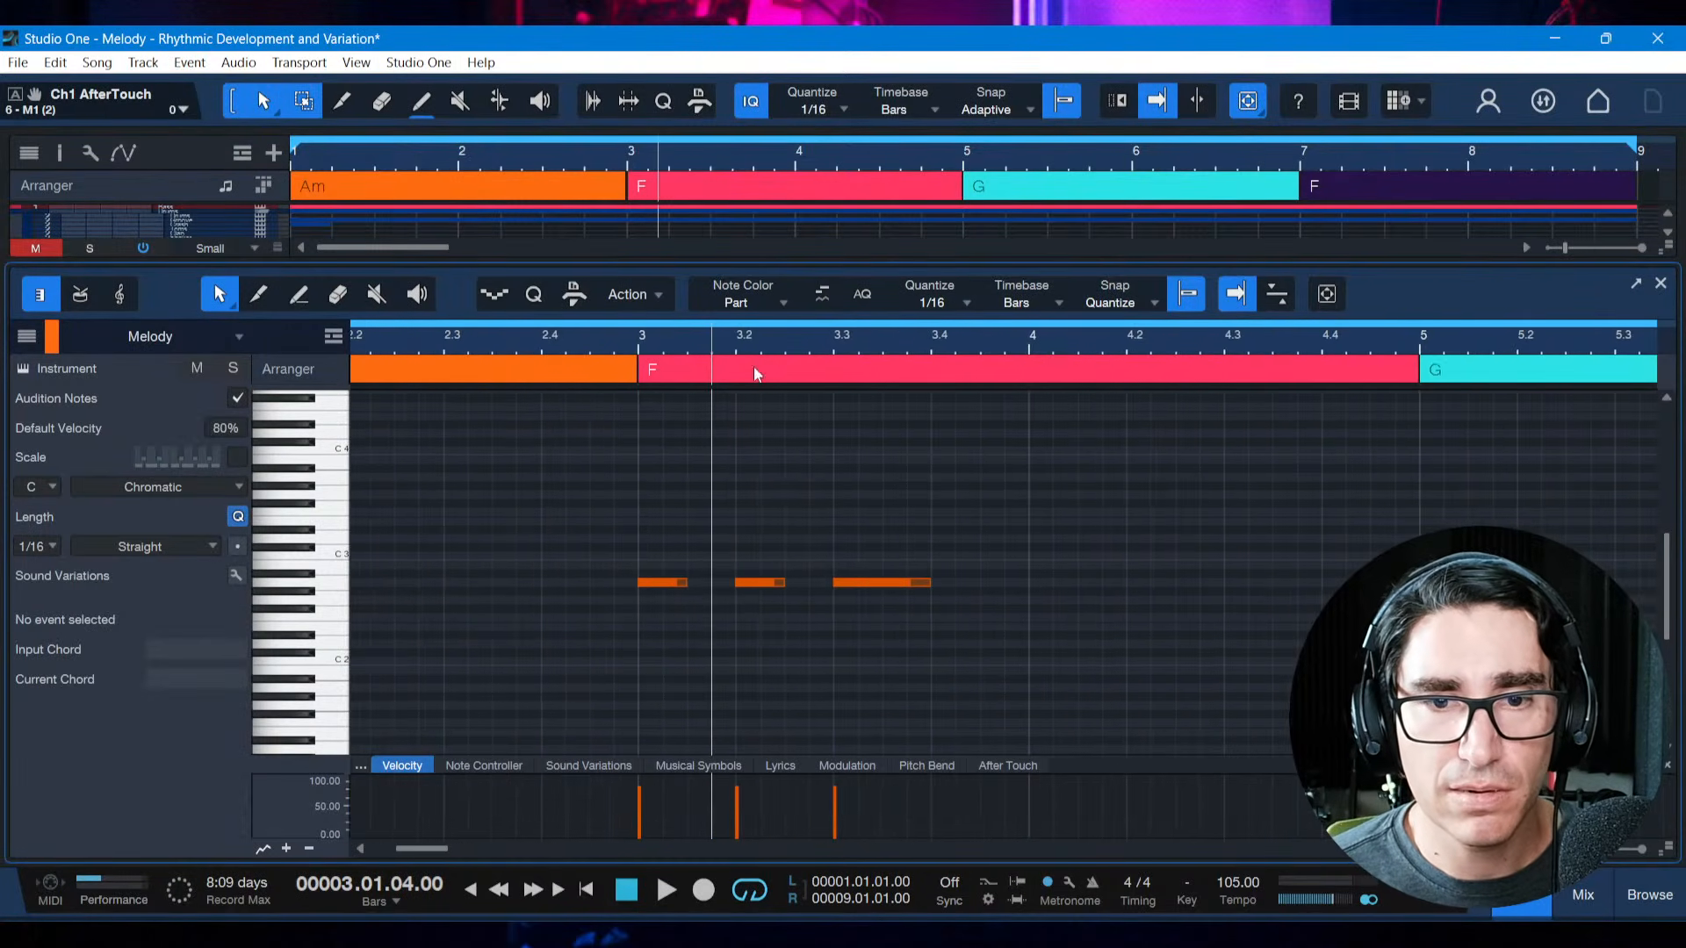
pyautogui.click(683, 585)
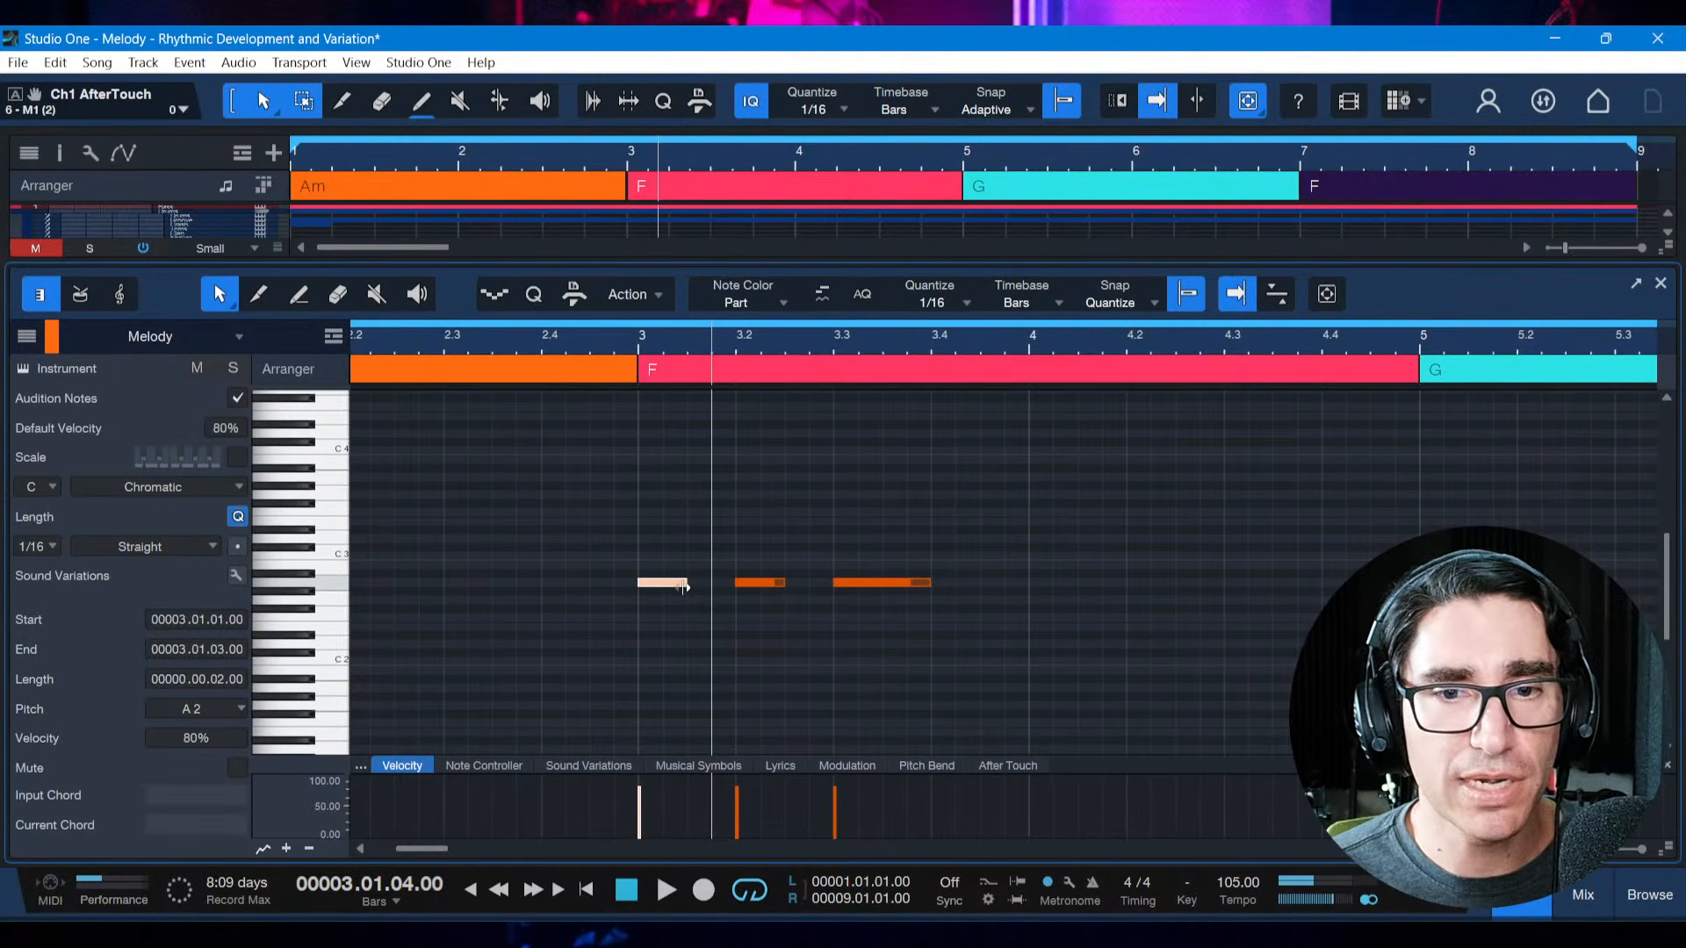
pyautogui.moveTo(683, 586); pyautogui.dragTo(663, 586)
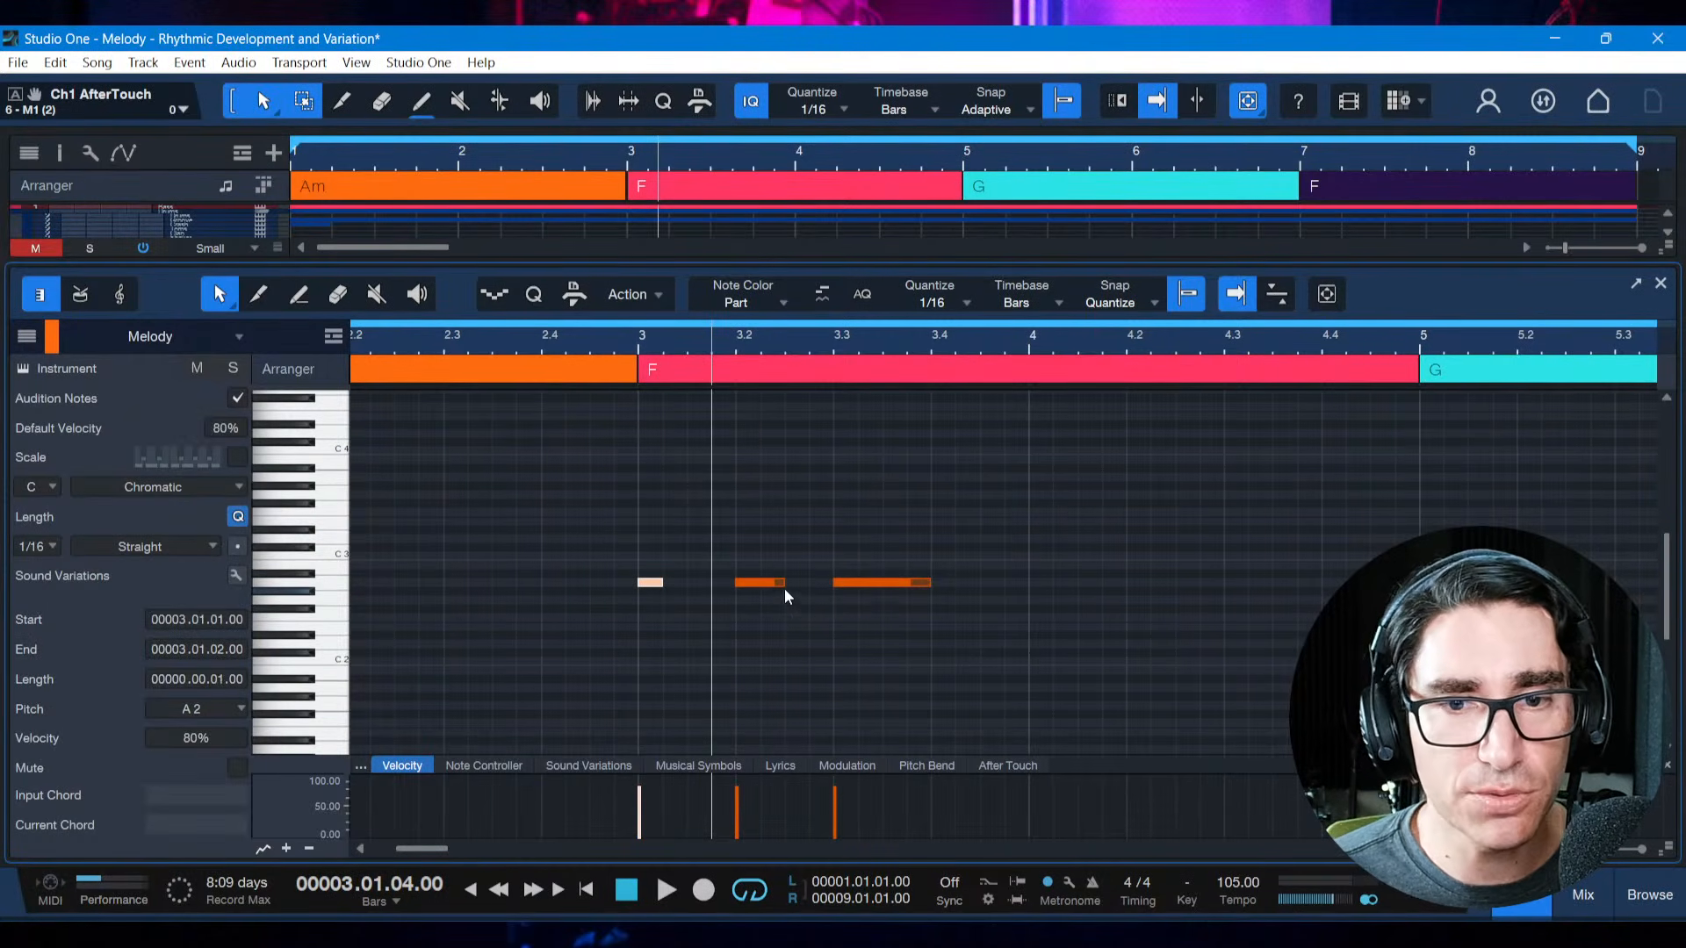
pyautogui.moveTo(783, 587); pyautogui.dragTo(760, 586)
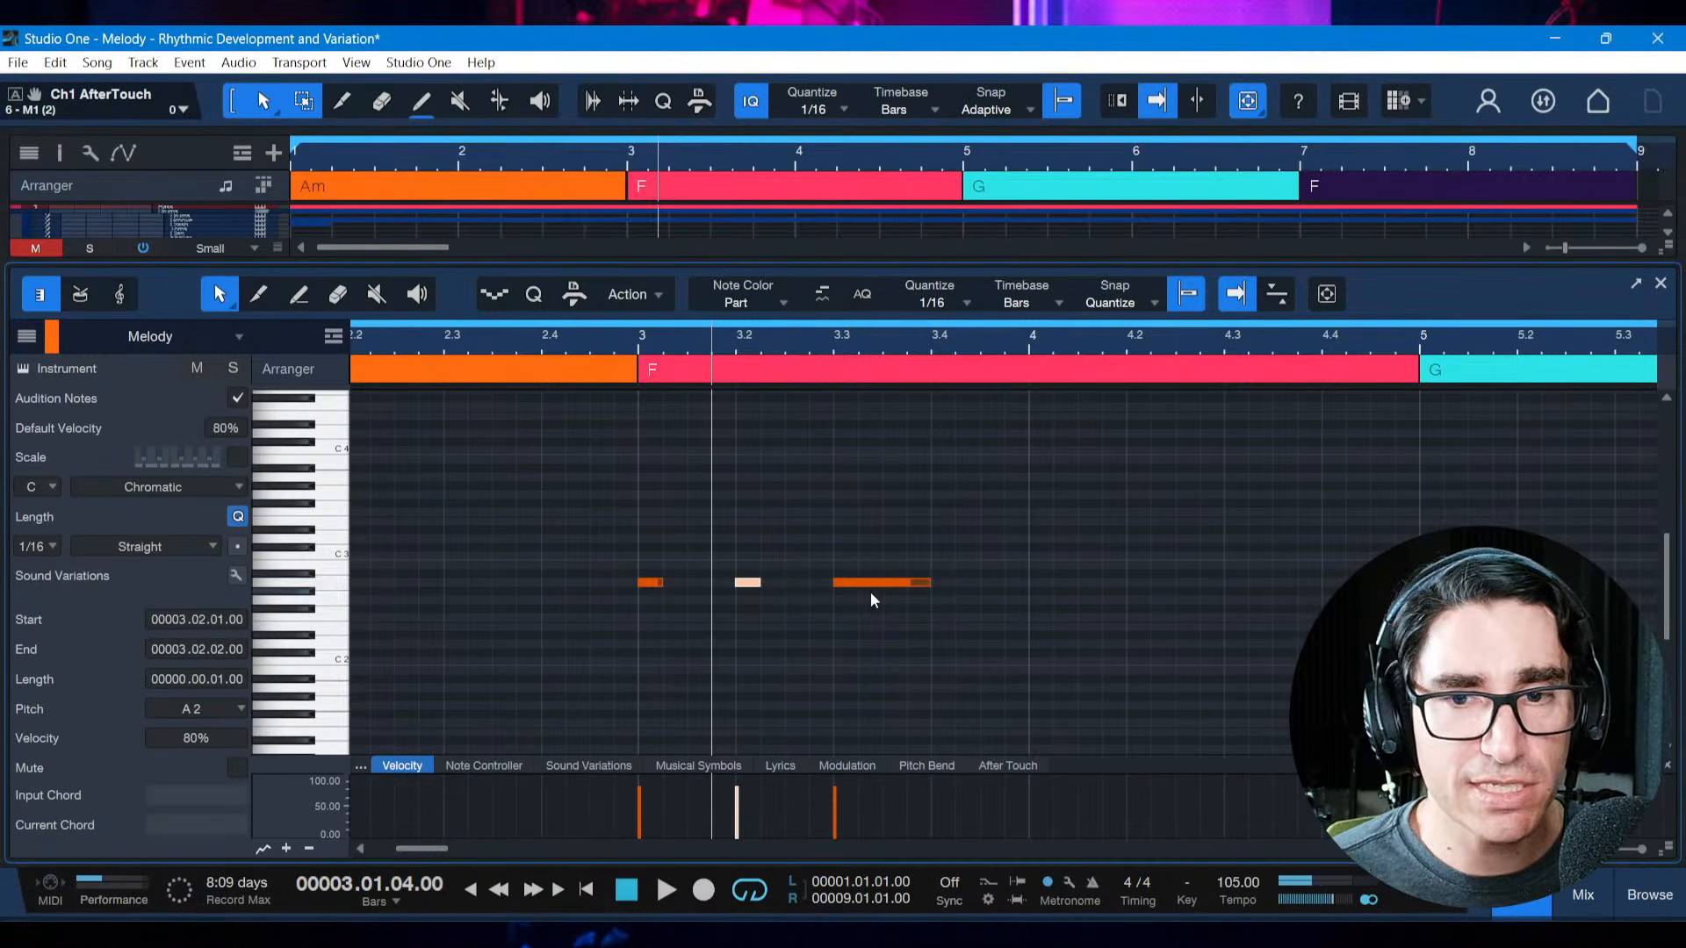
pyautogui.moveTo(925, 583); pyautogui.dragTo(885, 597)
pyautogui.hotkey('alt', 'z')
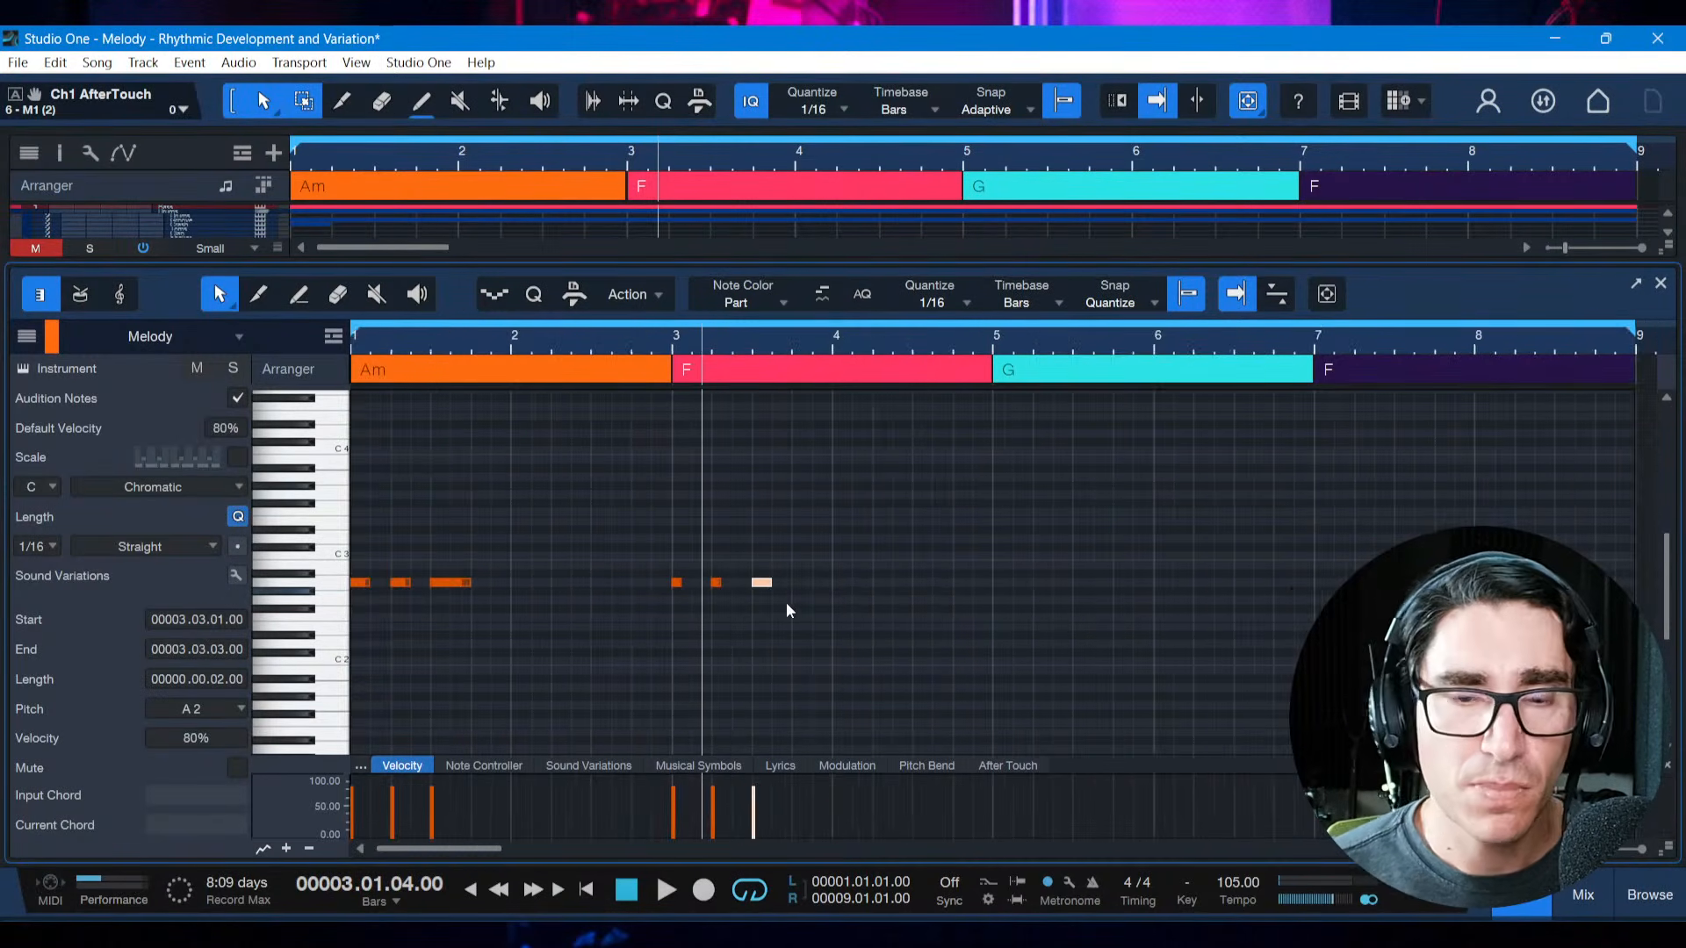
# Save the song and play it from bar 1 to hear the original motif against the shortened bar 3 notes
pyautogui.hotkey('ctrl', 's')
pyautogui.press('Home')
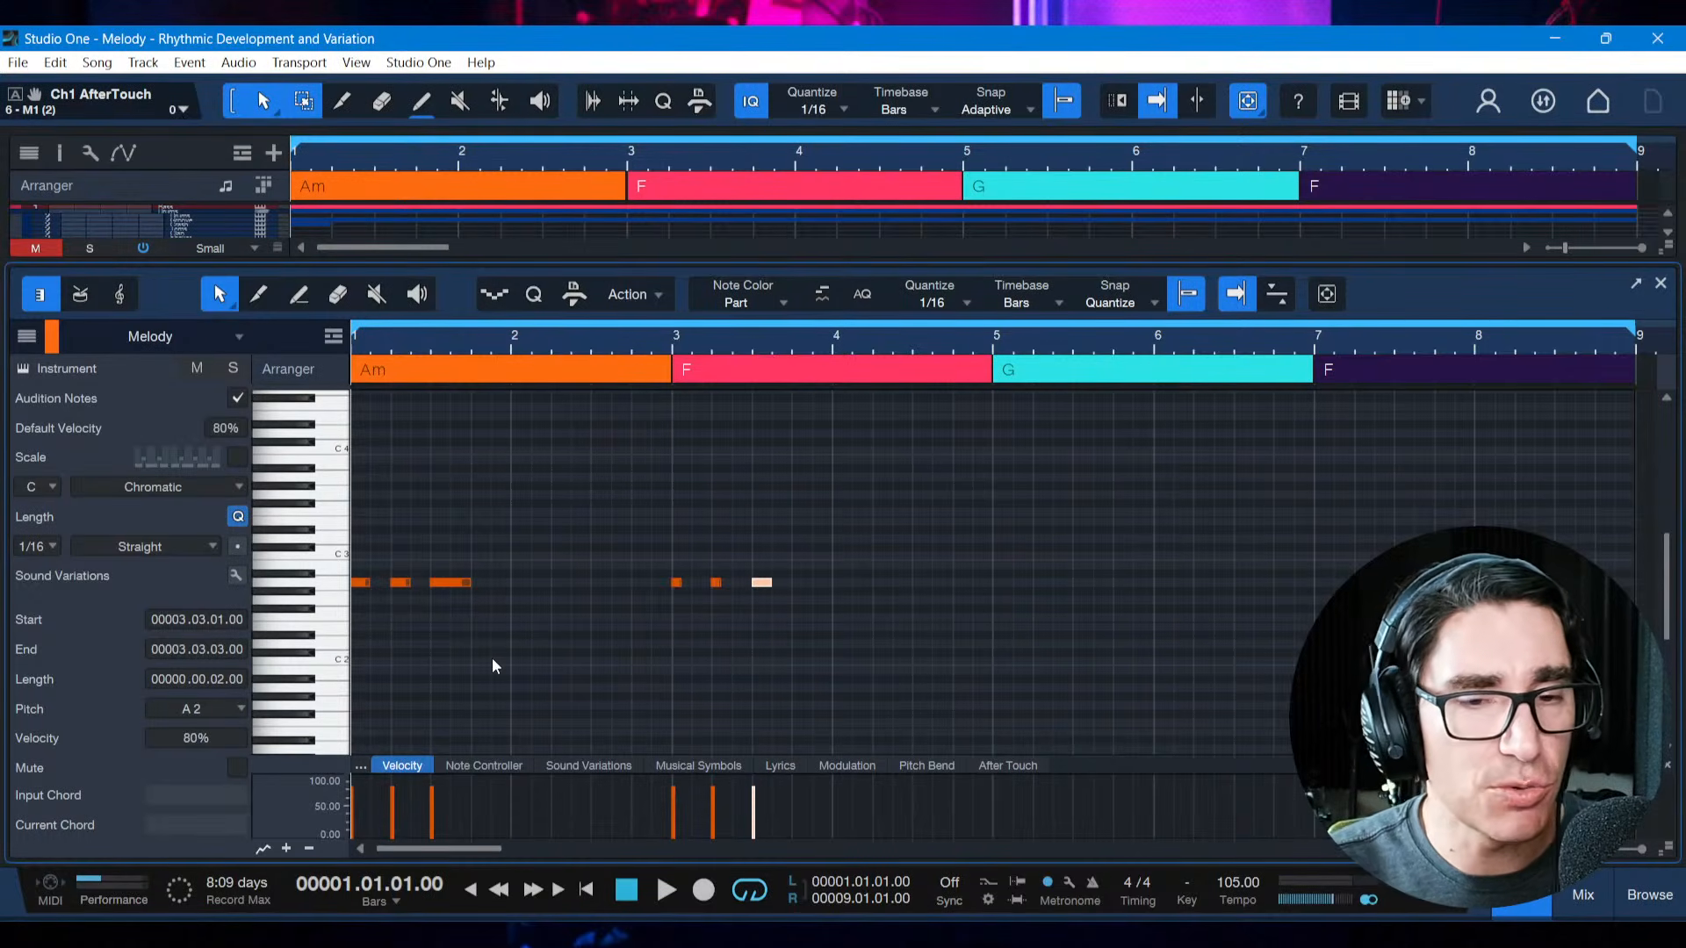
pyautogui.press('space')
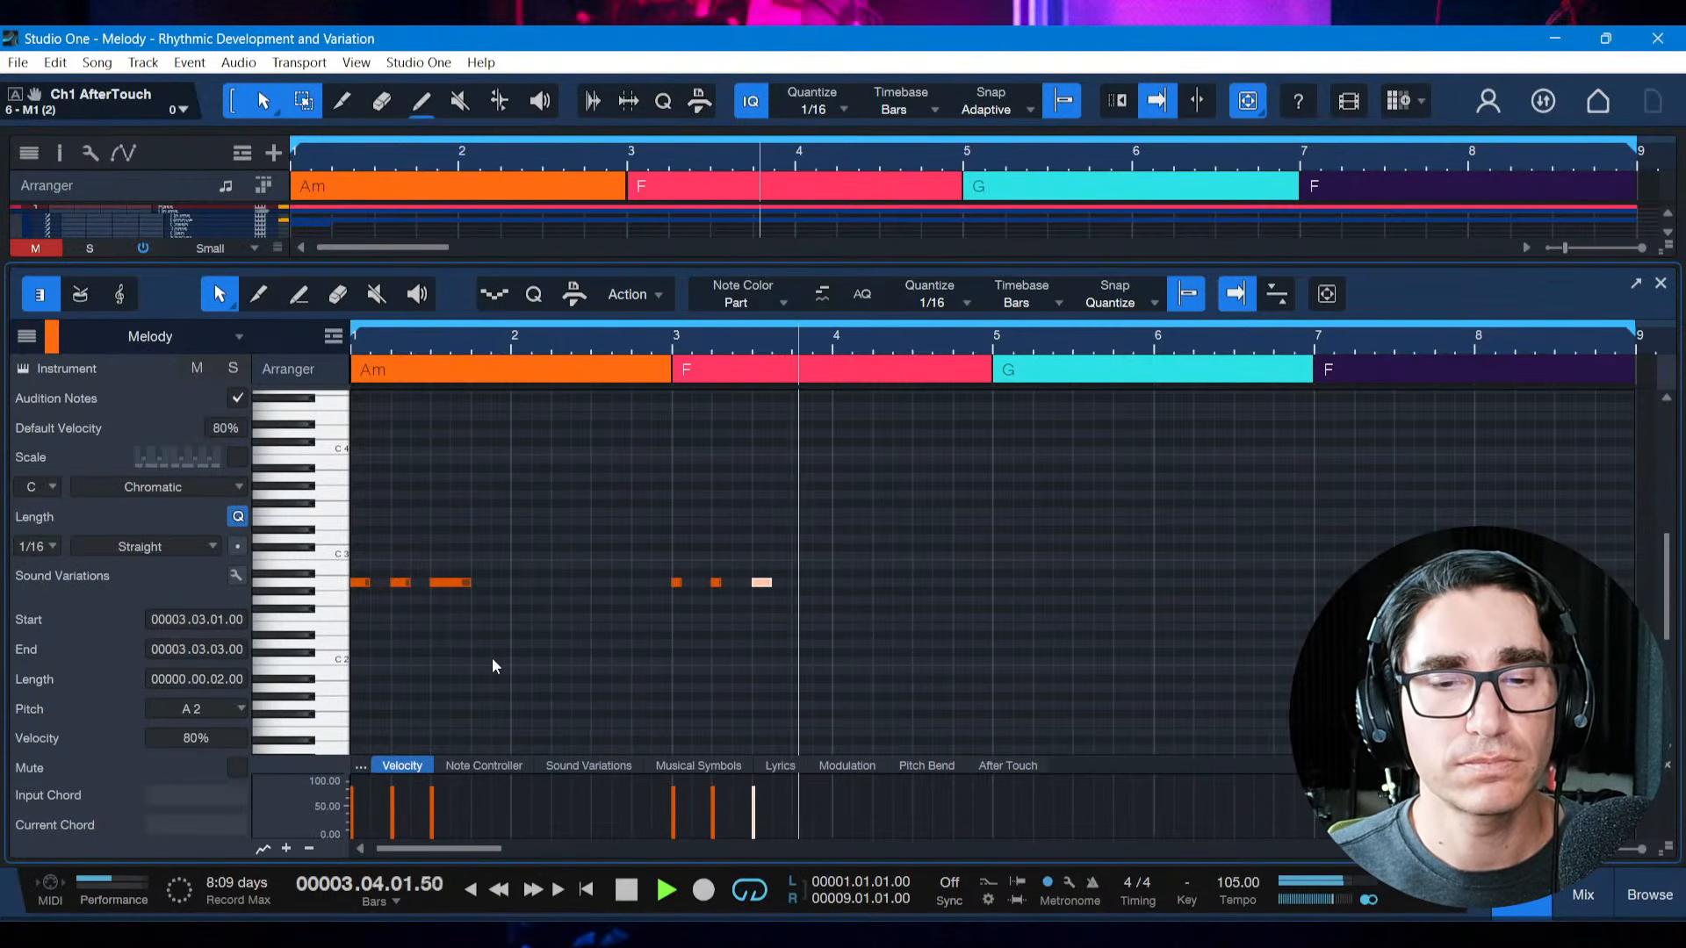
pyautogui.press('space')
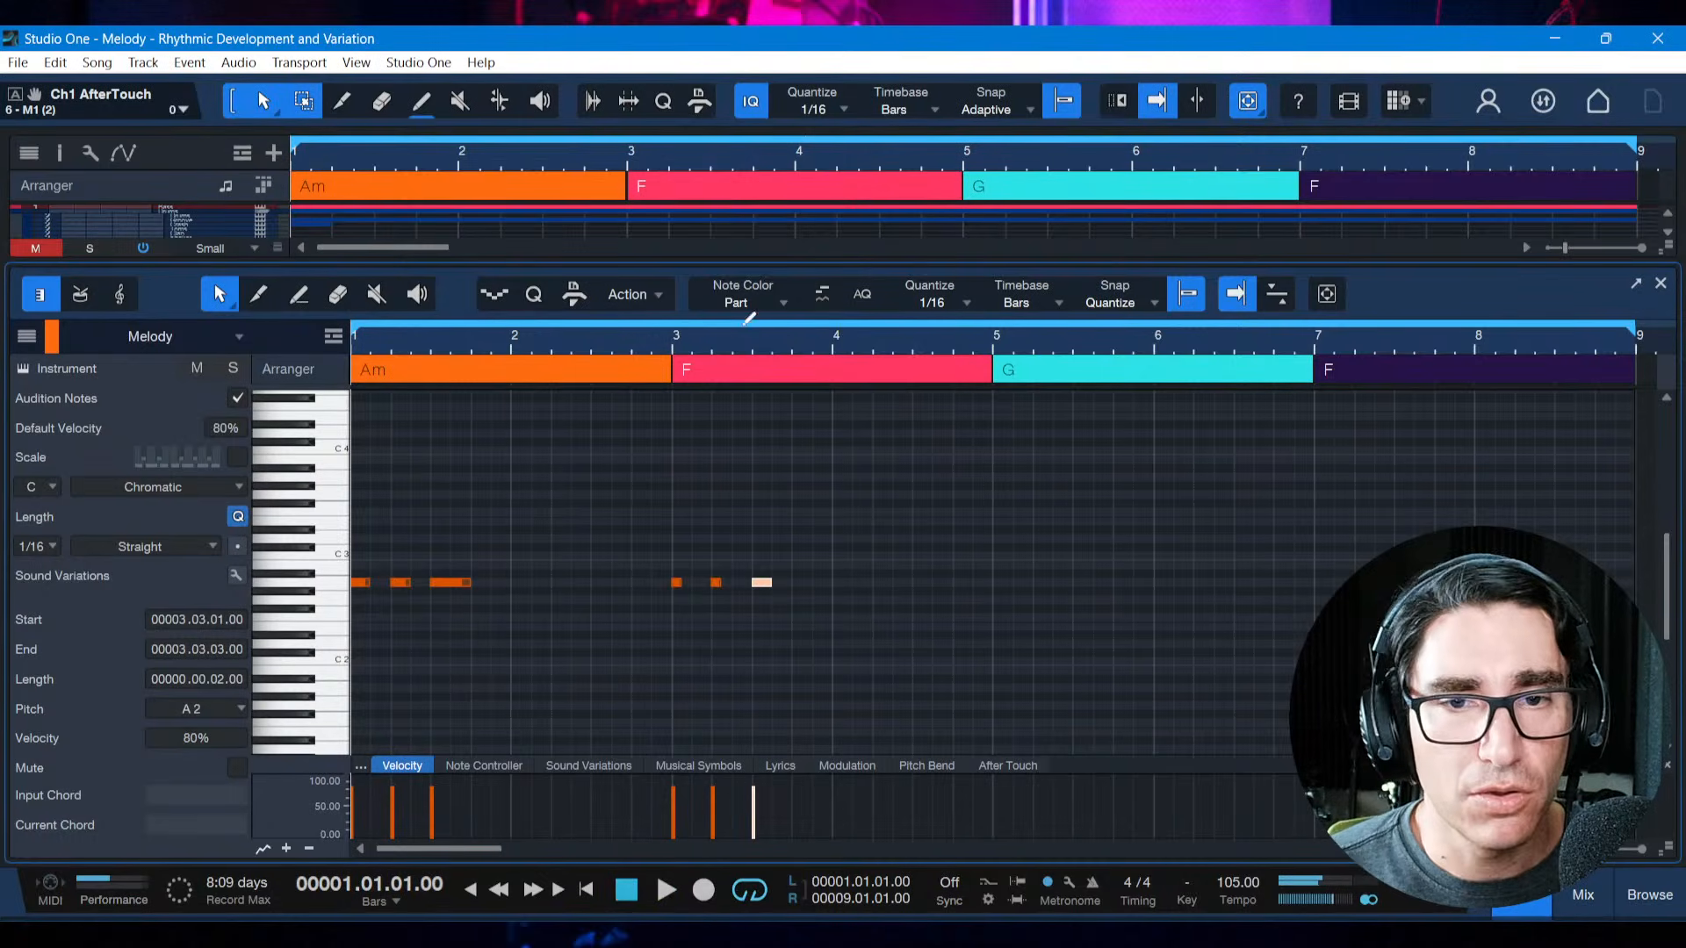
# Tighten the bar 3 motif by moving the second note to 3.1.3 and the third note to 3.2.1
pyautogui.moveTo(740, 339); pyautogui.dragTo(753, 358)
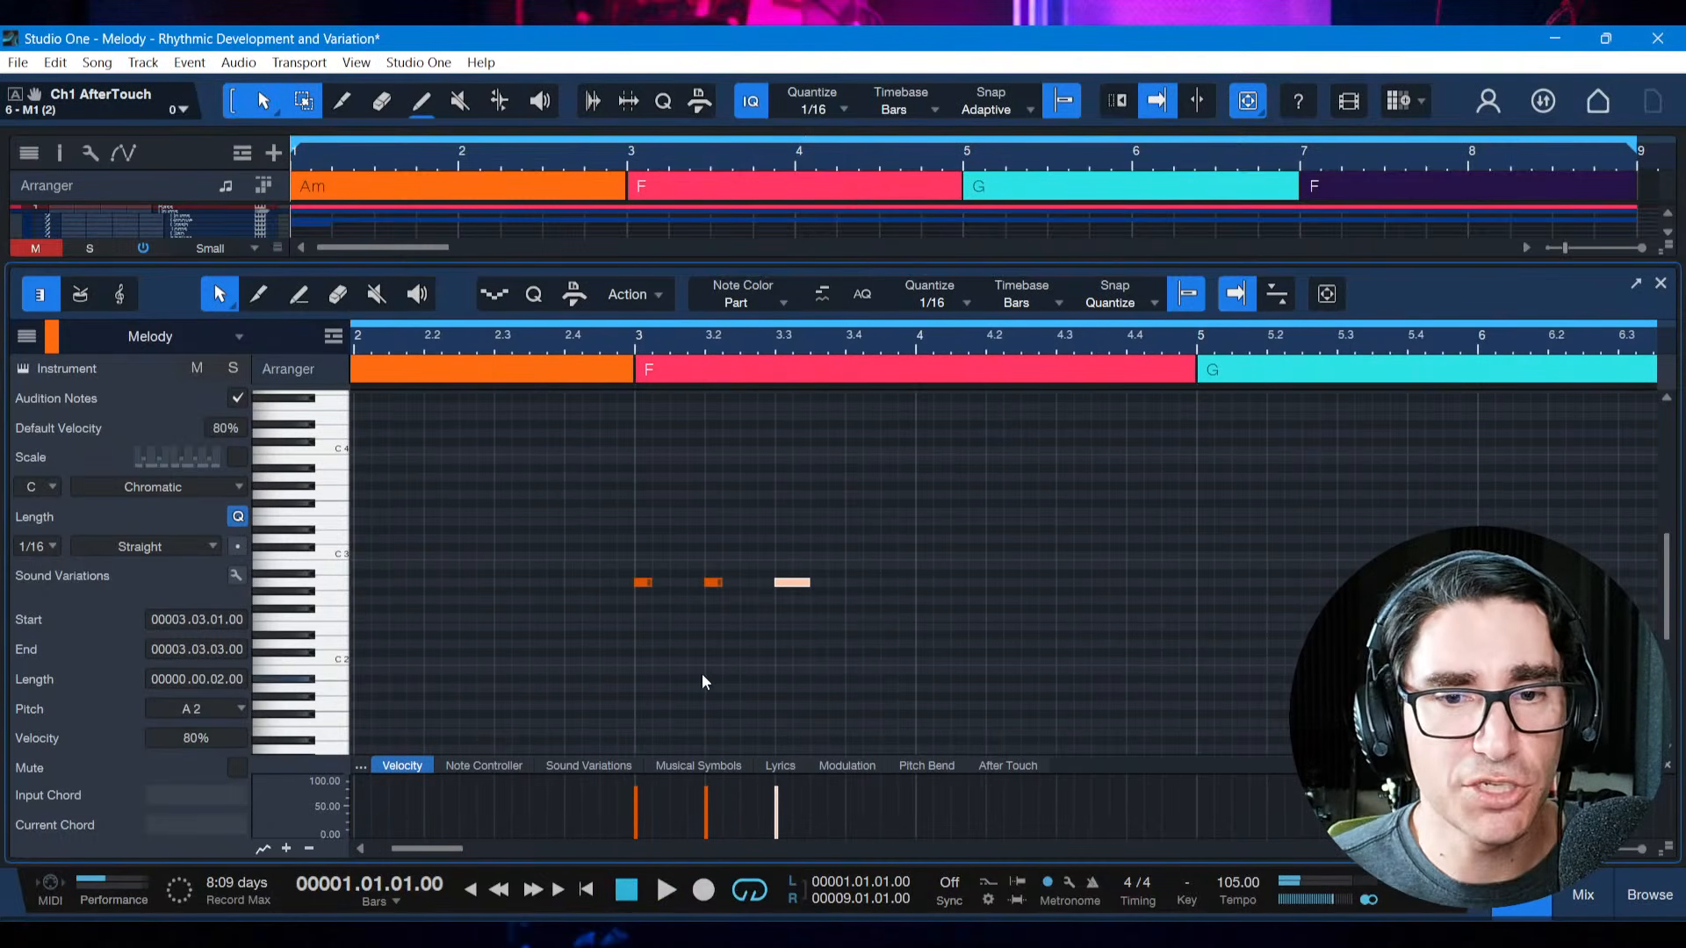
pyautogui.click(712, 582)
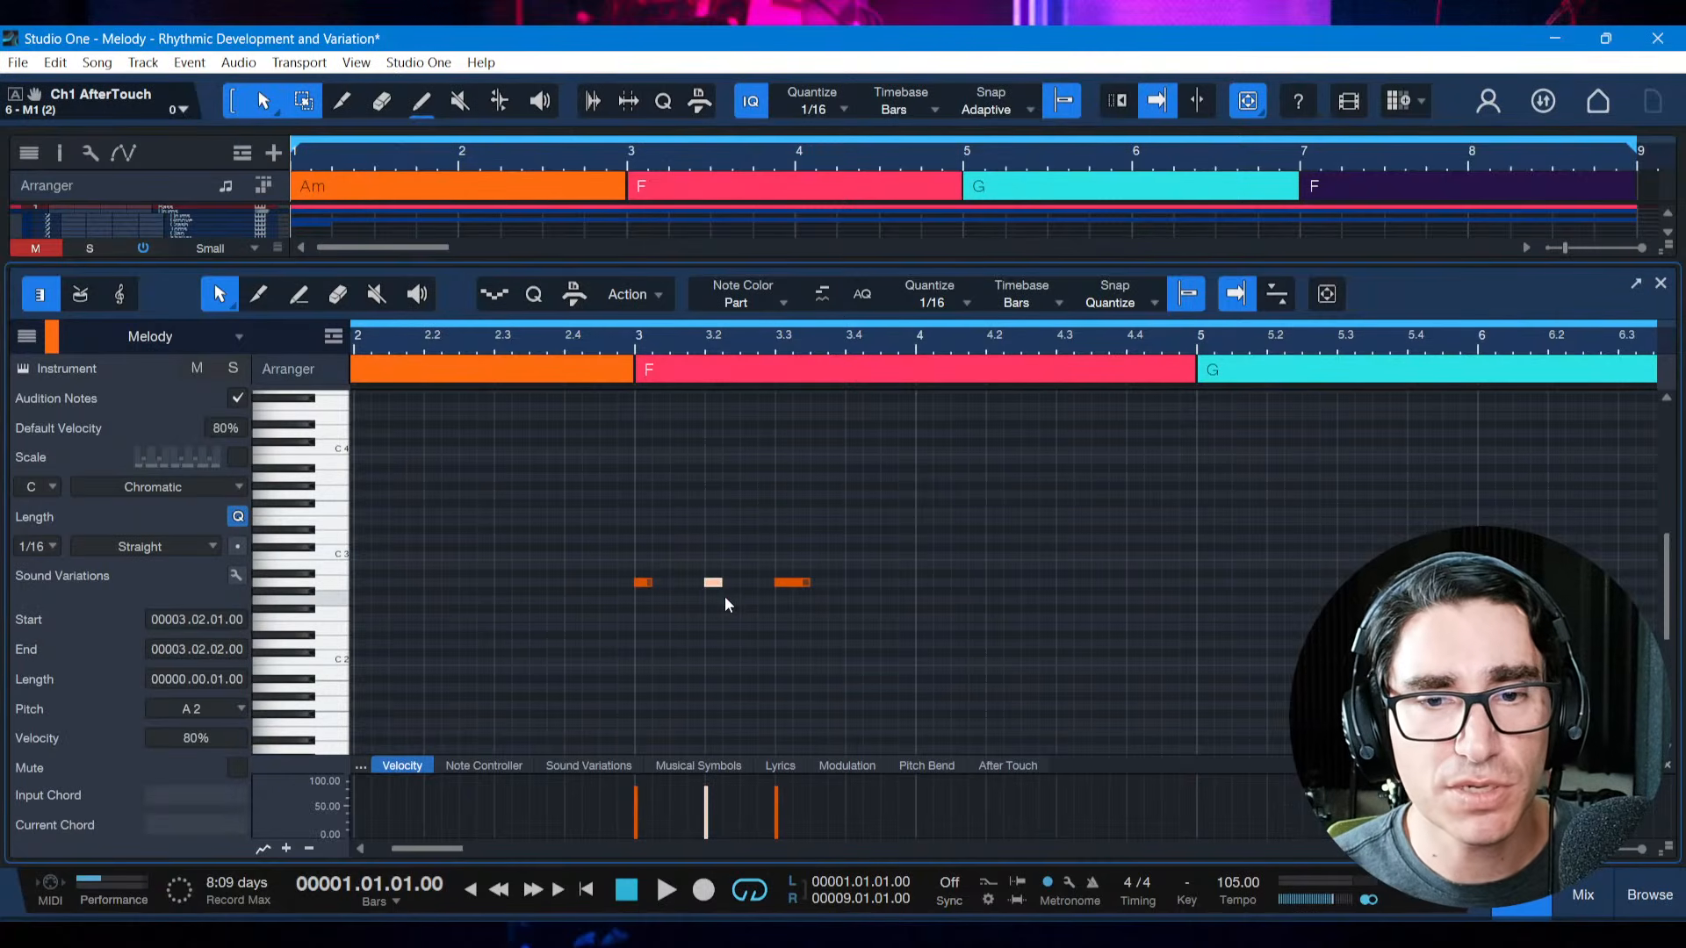
pyautogui.hotkey('alt', 'Left')
pyautogui.hotkey('alt', 'Left')
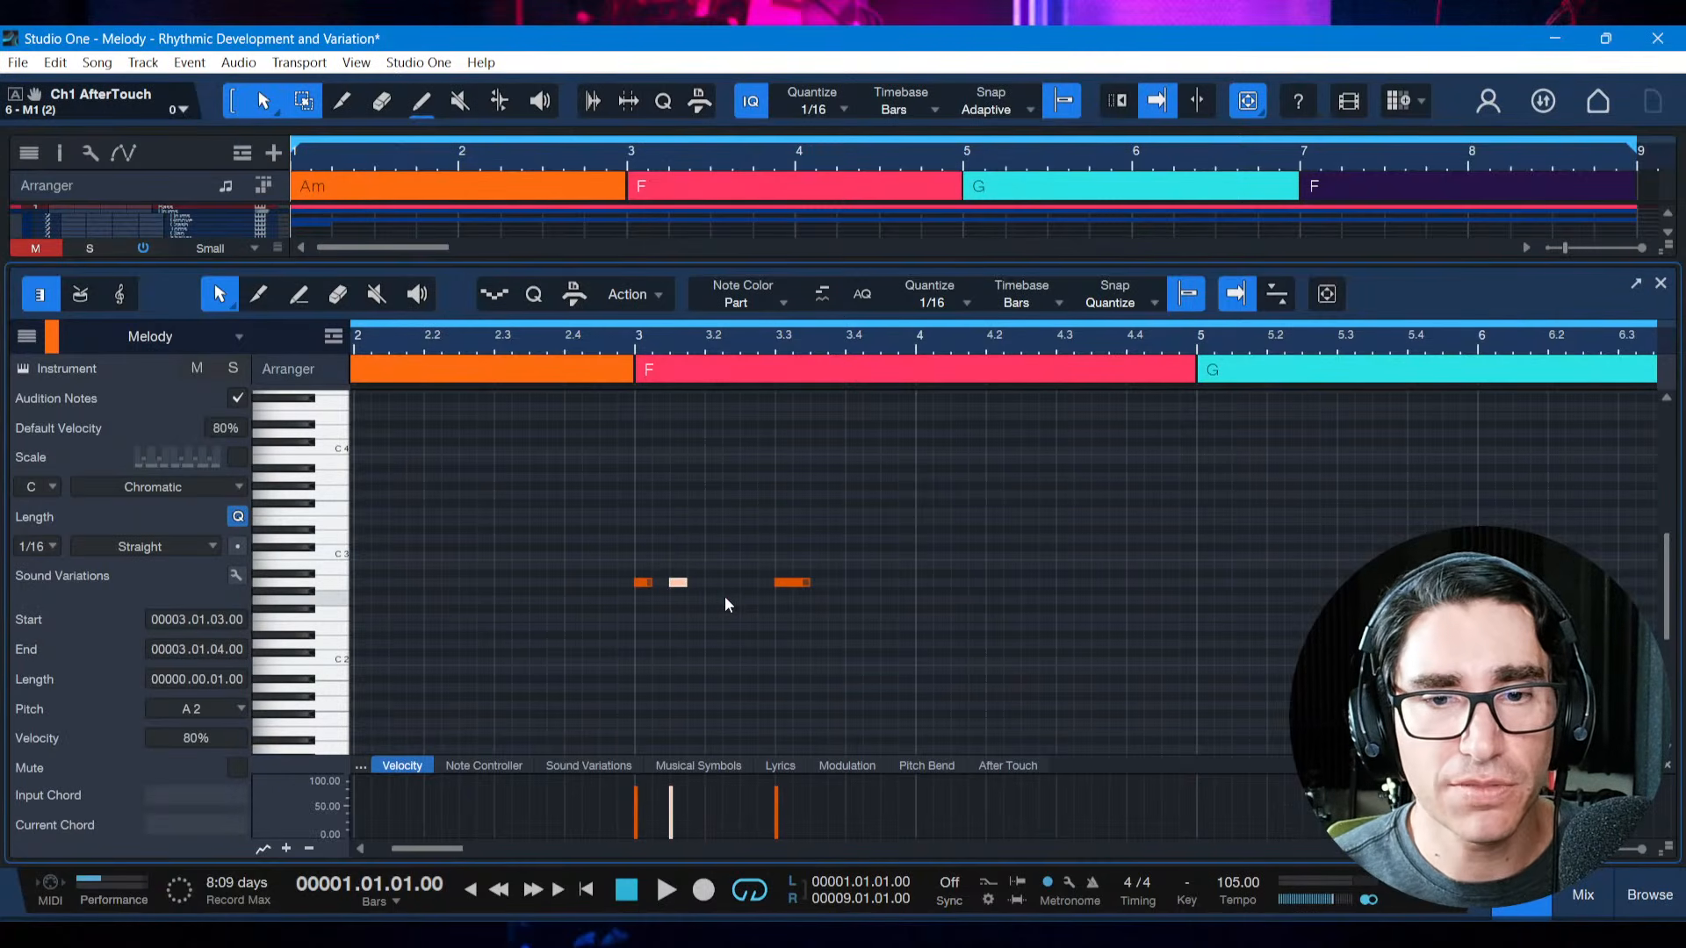
pyautogui.click(772, 571)
pyautogui.click(795, 581)
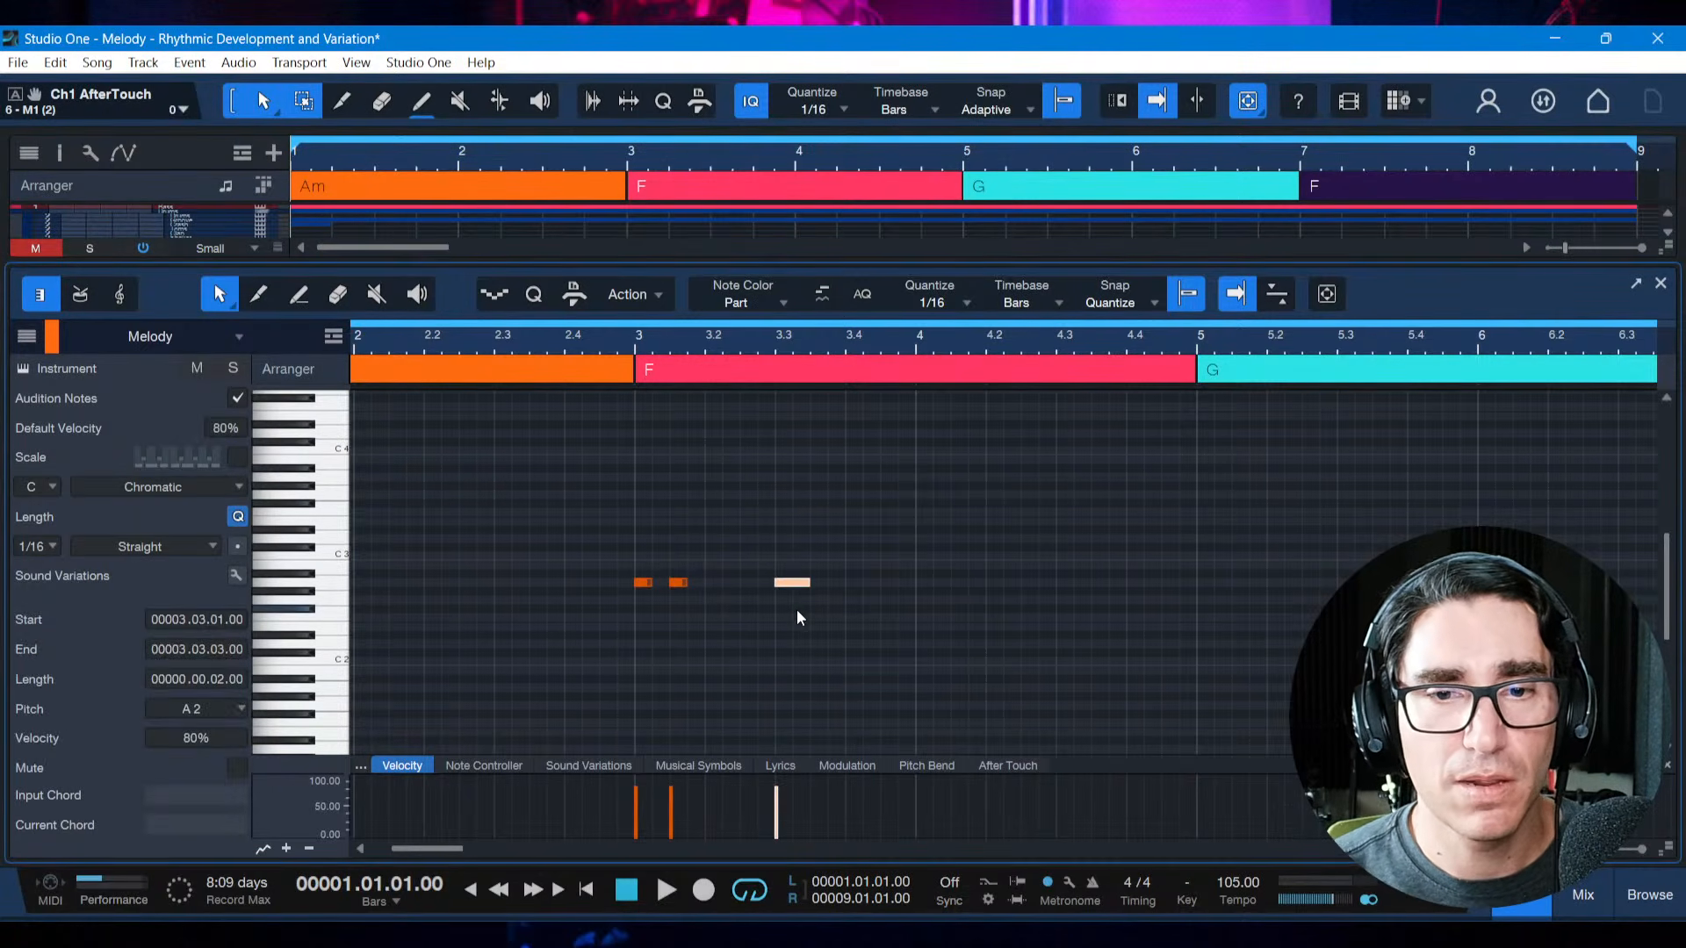
pyautogui.hotkey('alt', 'Left')
pyautogui.hotkey('alt', 'Left')
pyautogui.hotkey('alt', 'Left')
pyautogui.hotkey('alt', 'Left')
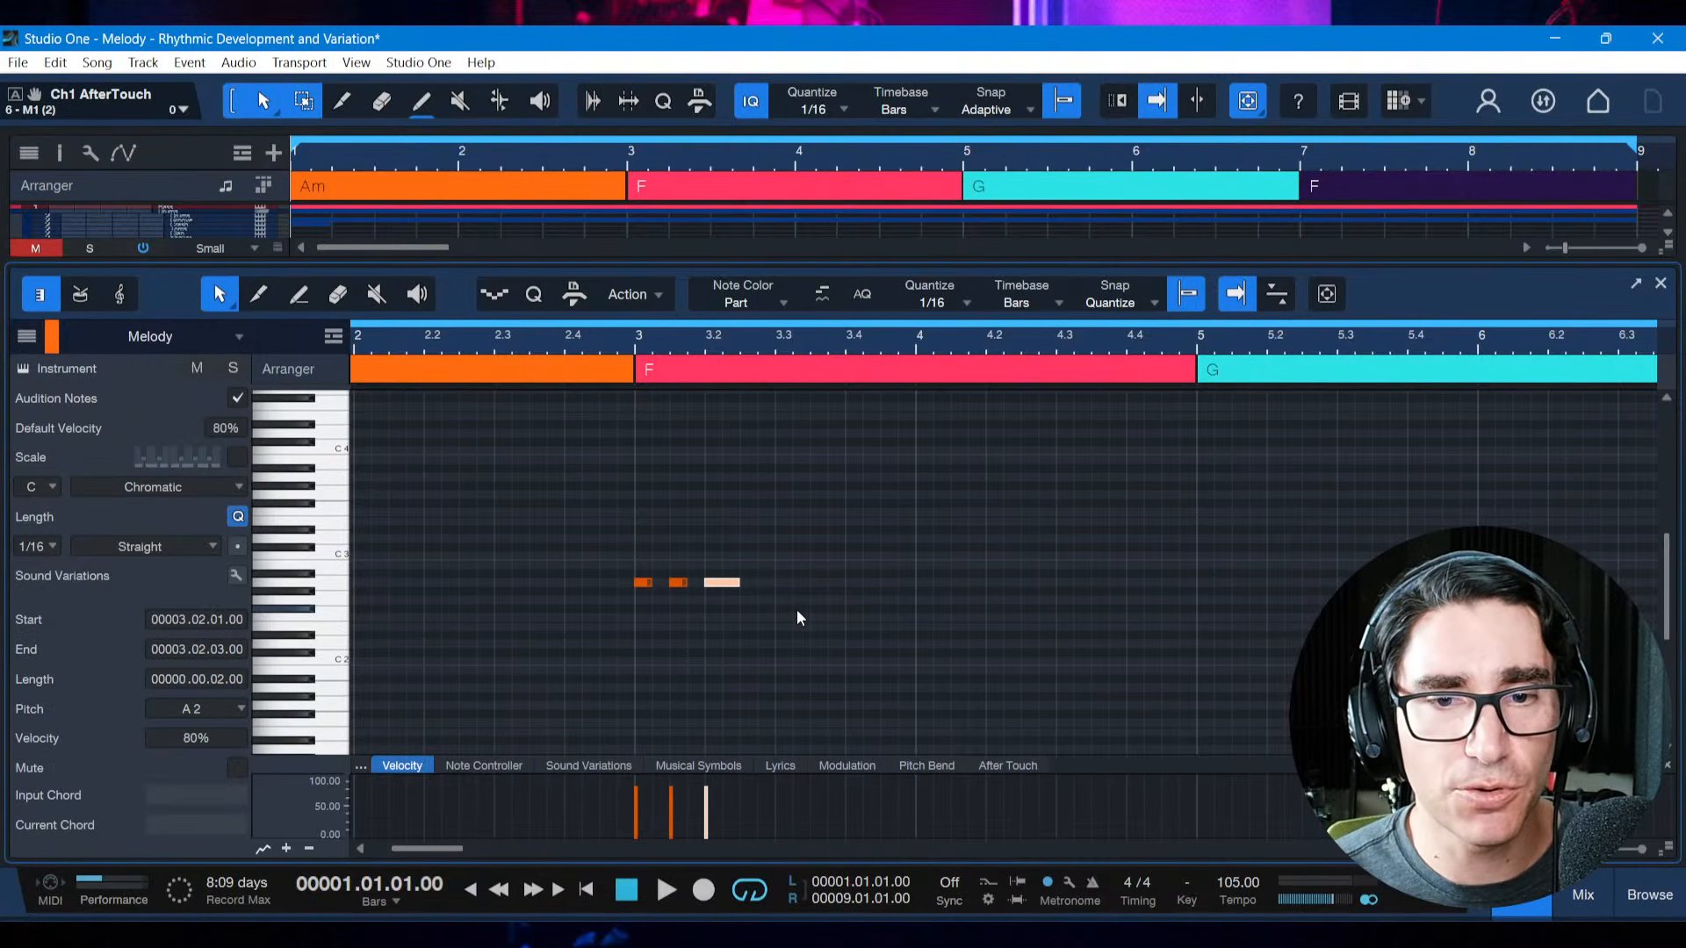
# Play from bar 1 through bar 3 to compare the original motif with its closely spaced diminution
pyautogui.hscroll(-3, 797, 618)
pyautogui.scroll(-2, 797, 618)
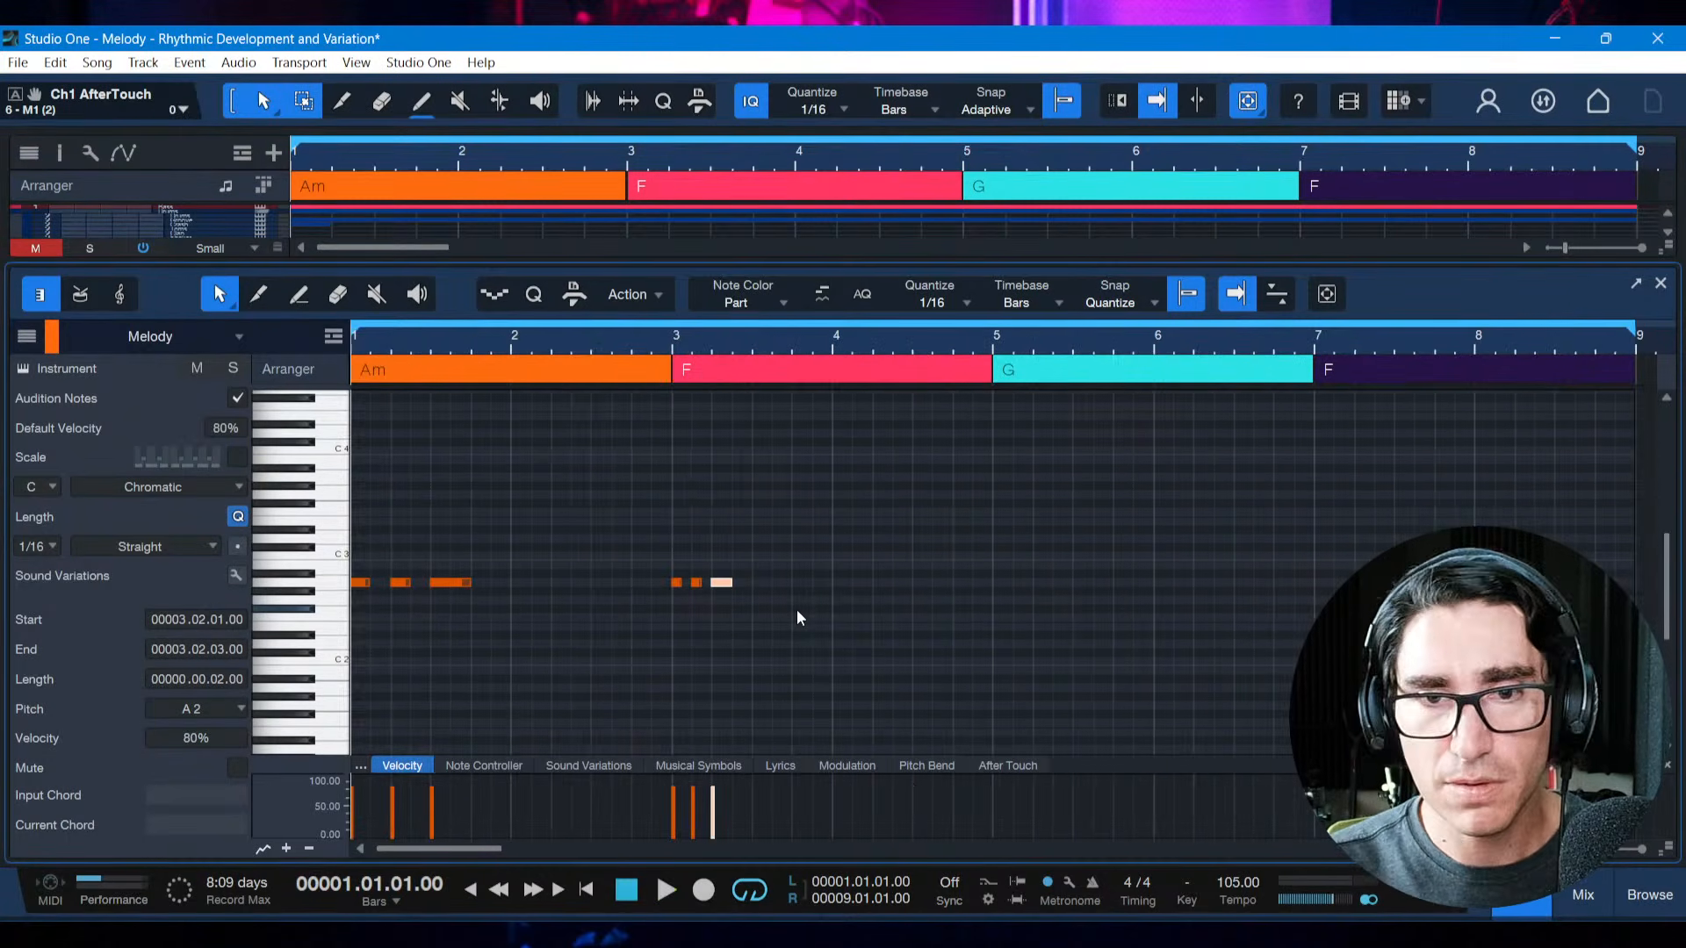
pyautogui.press('space')
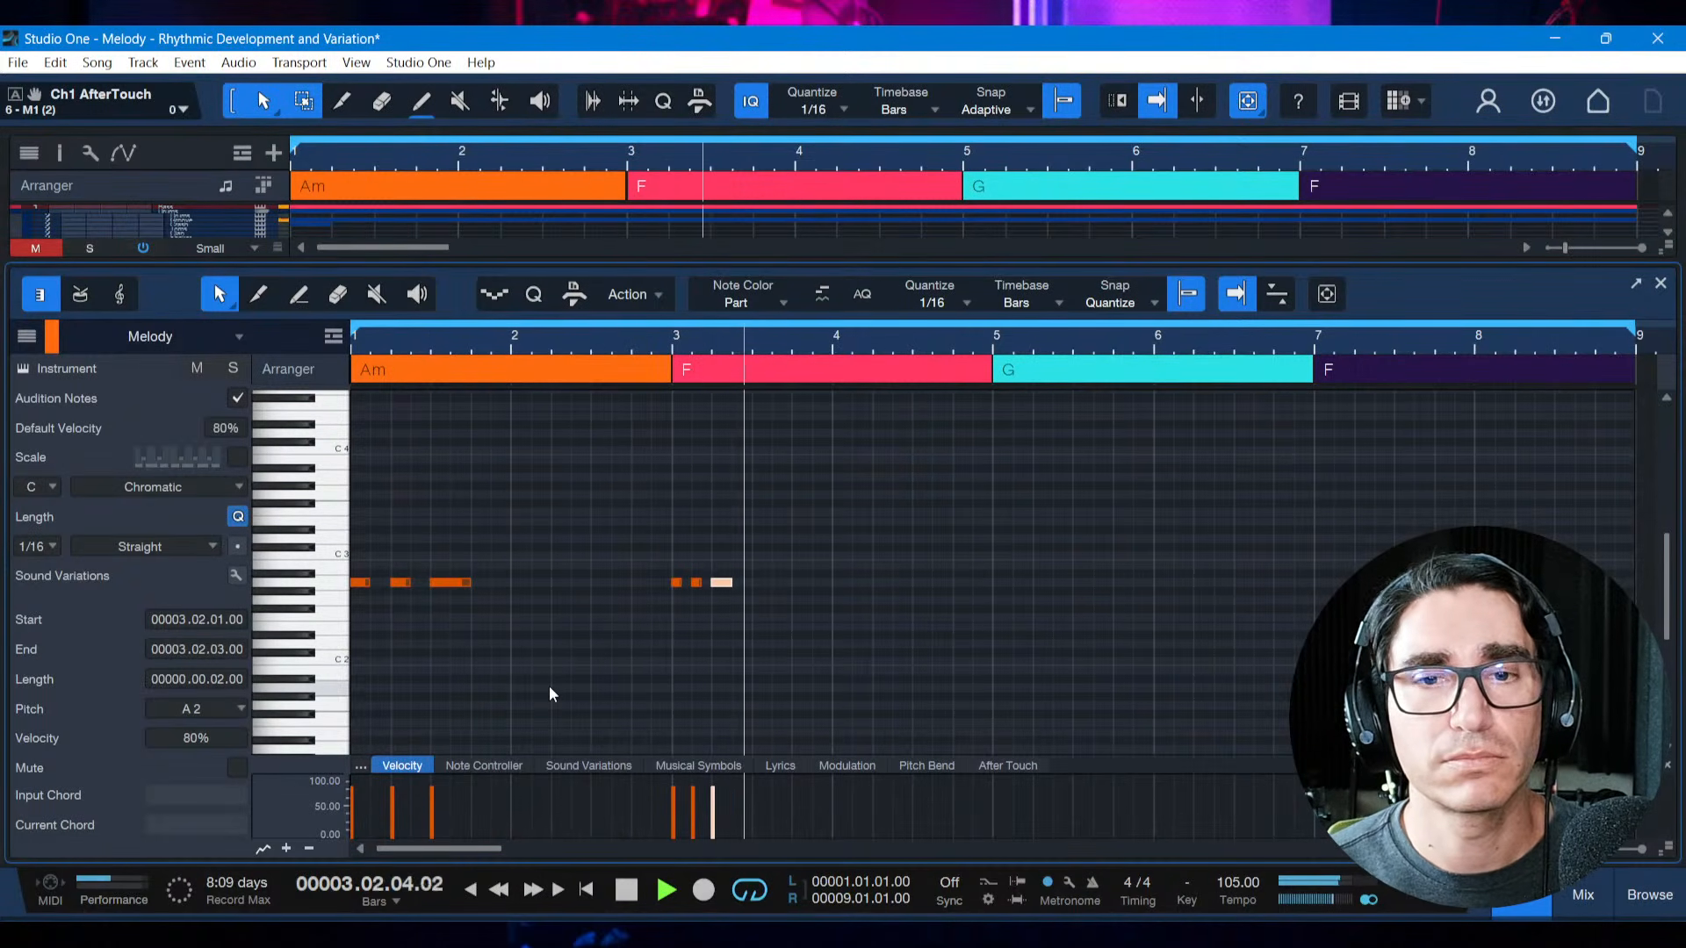
pyautogui.press('space')
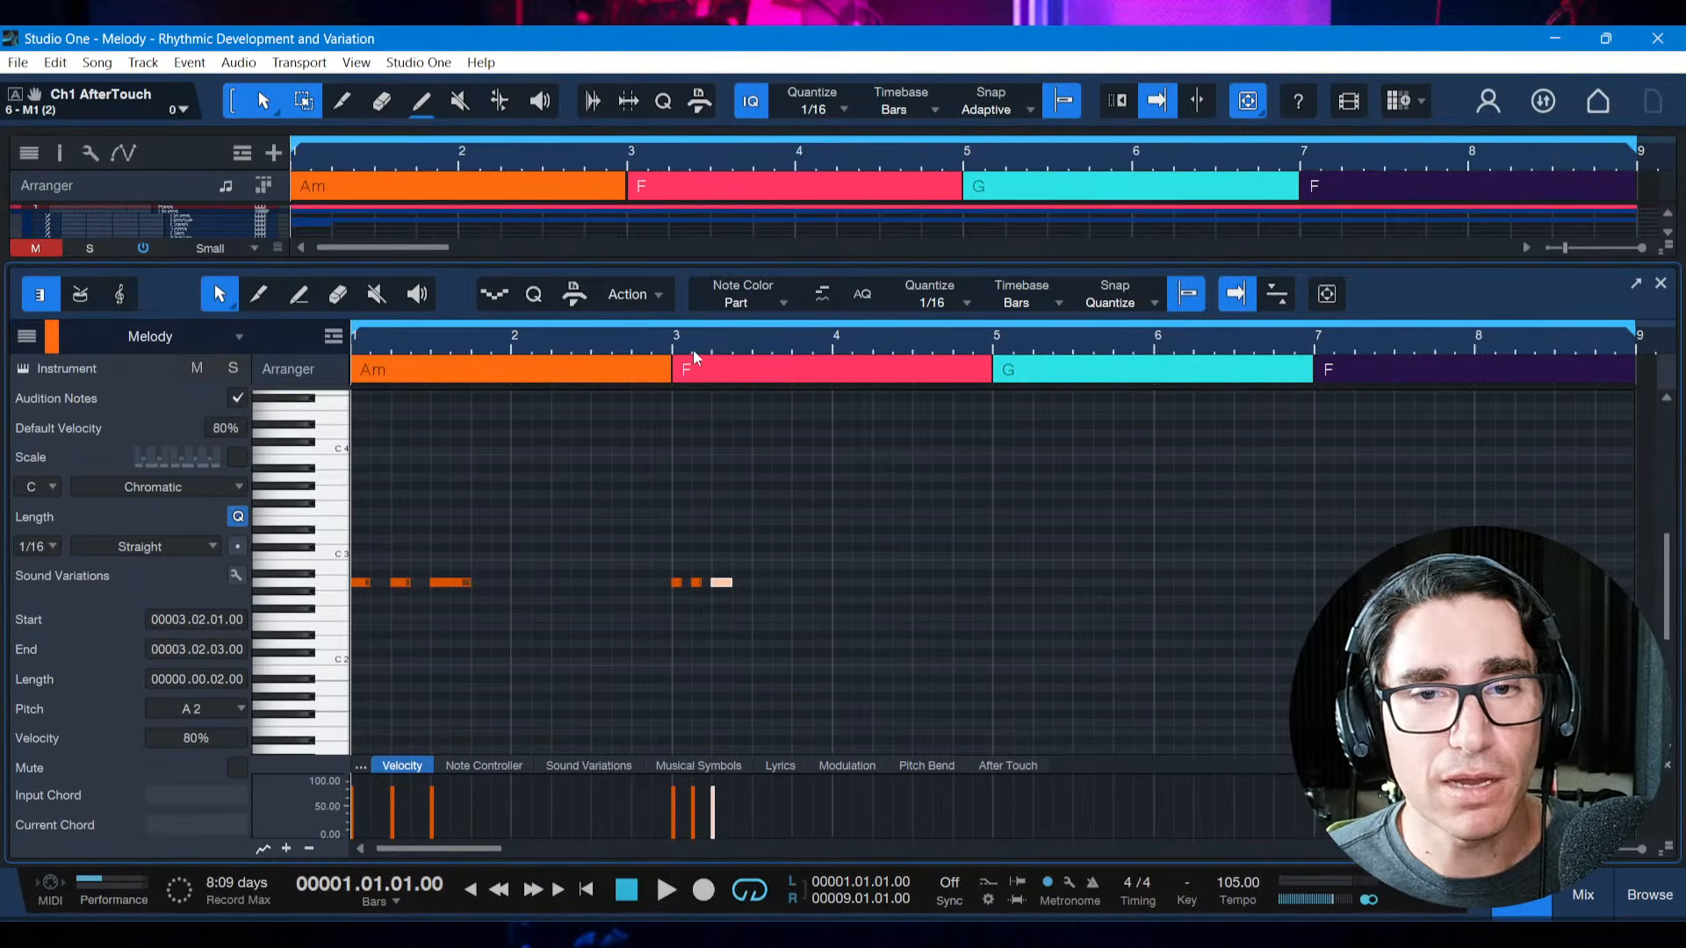
pyautogui.moveTo(698, 349); pyautogui.dragTo(710, 367)
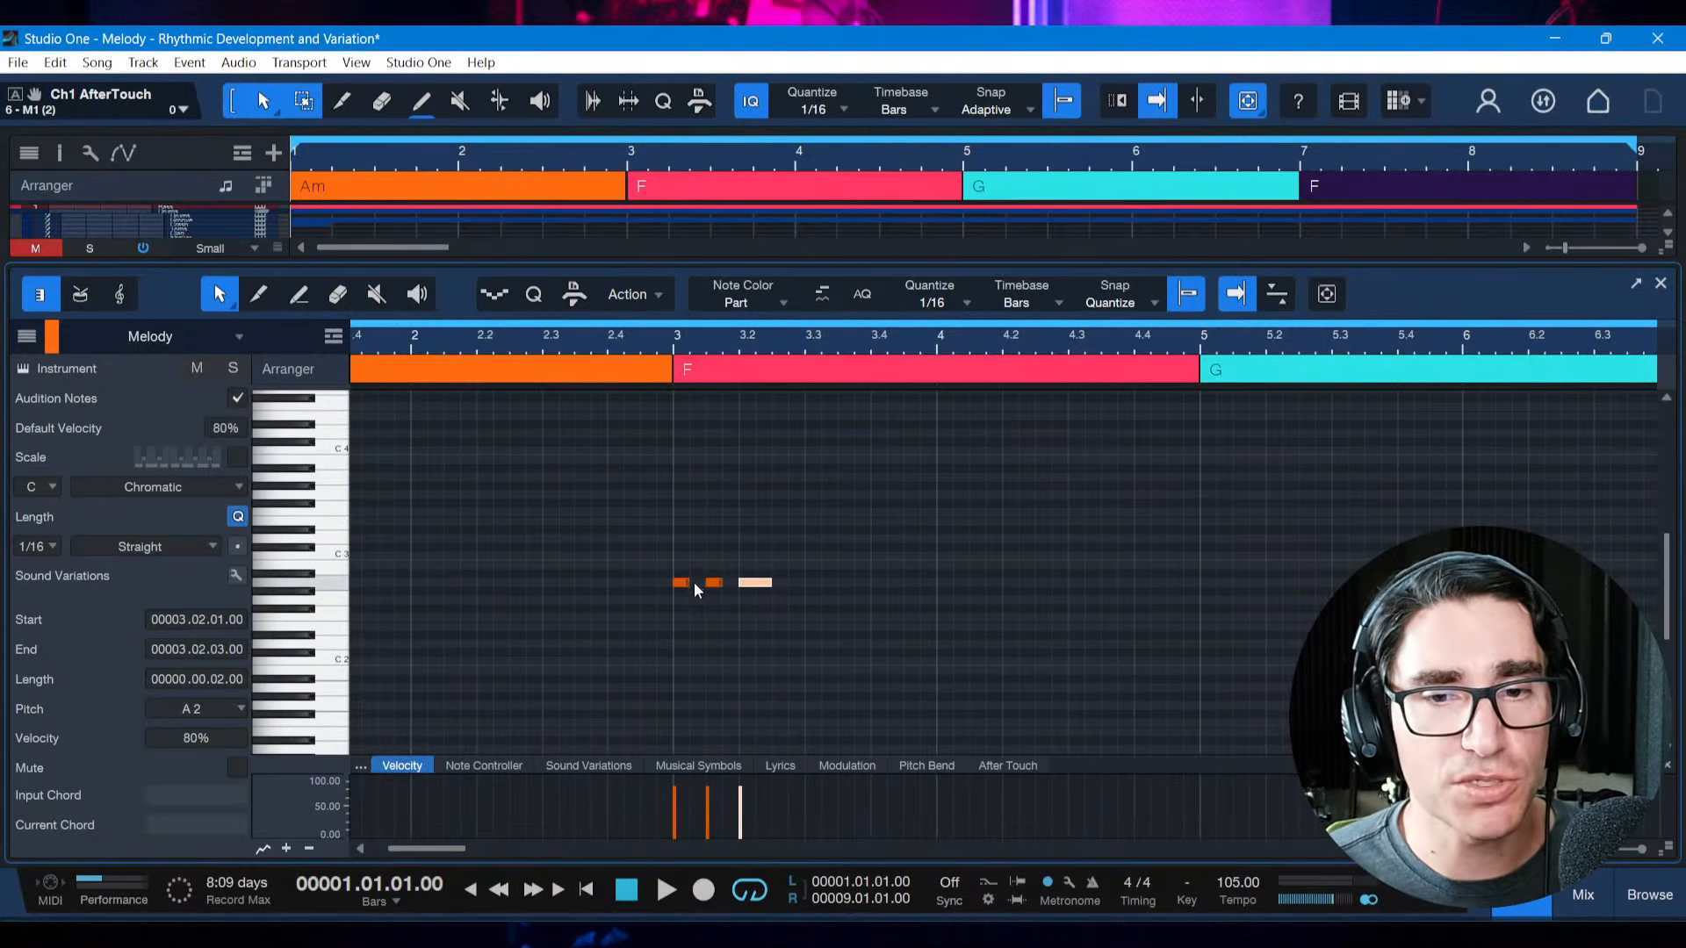
pyautogui.moveTo(787, 340); pyautogui.dragTo(788, 332)
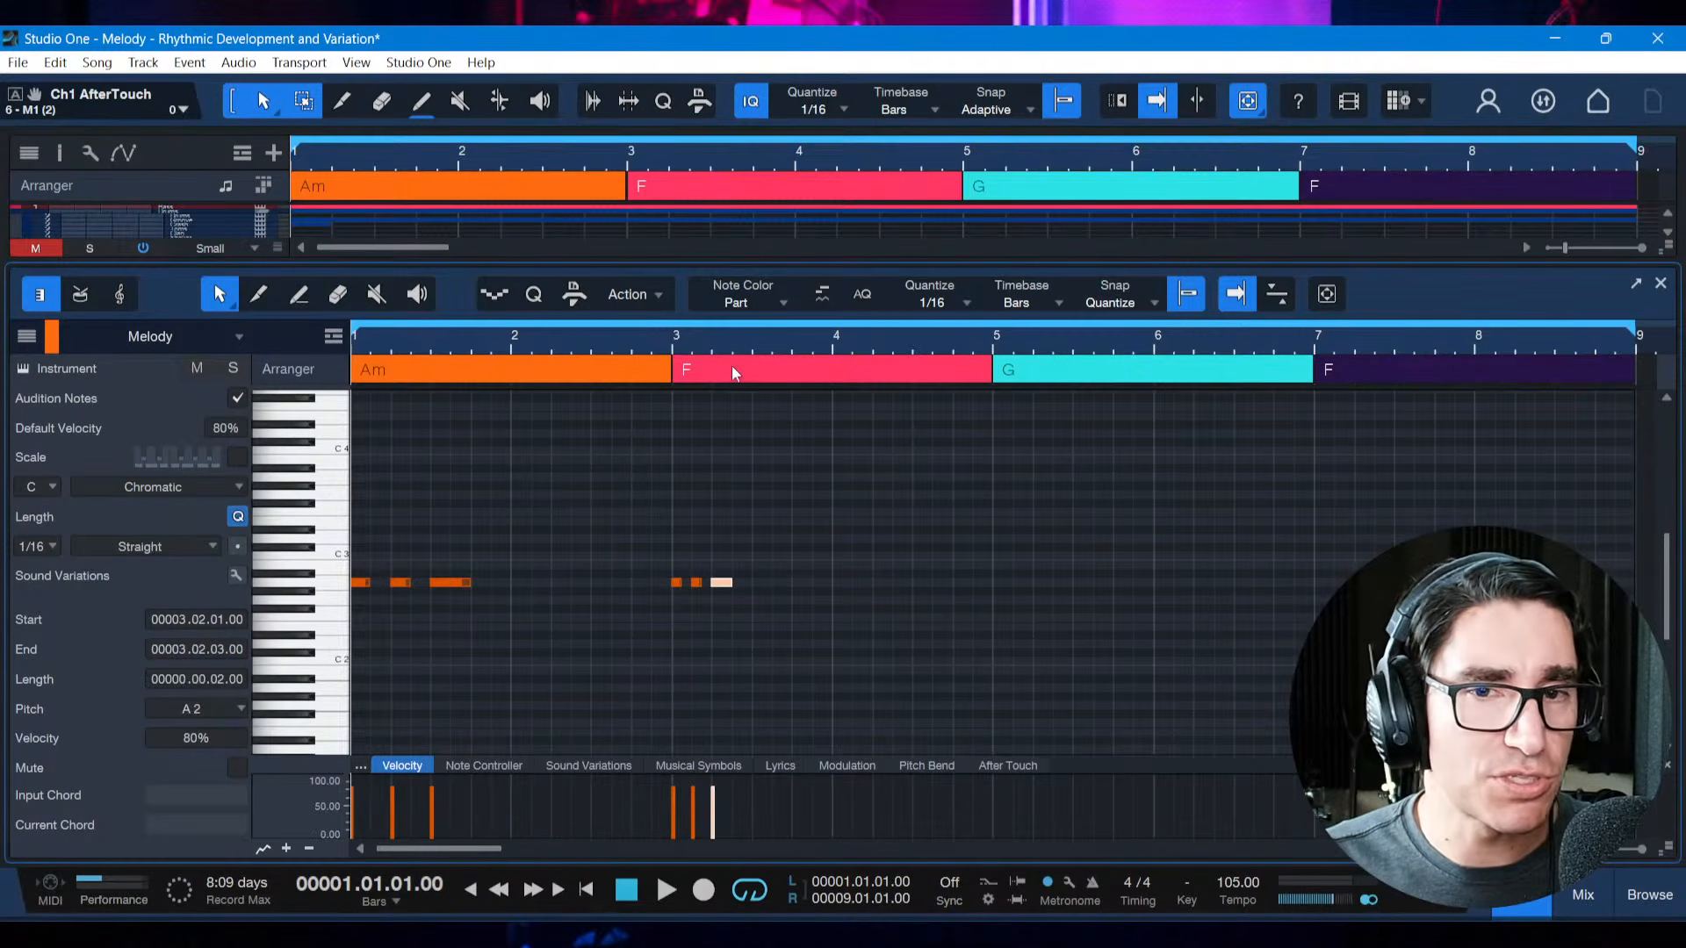
pyautogui.moveTo(725, 342); pyautogui.dragTo(753, 405)
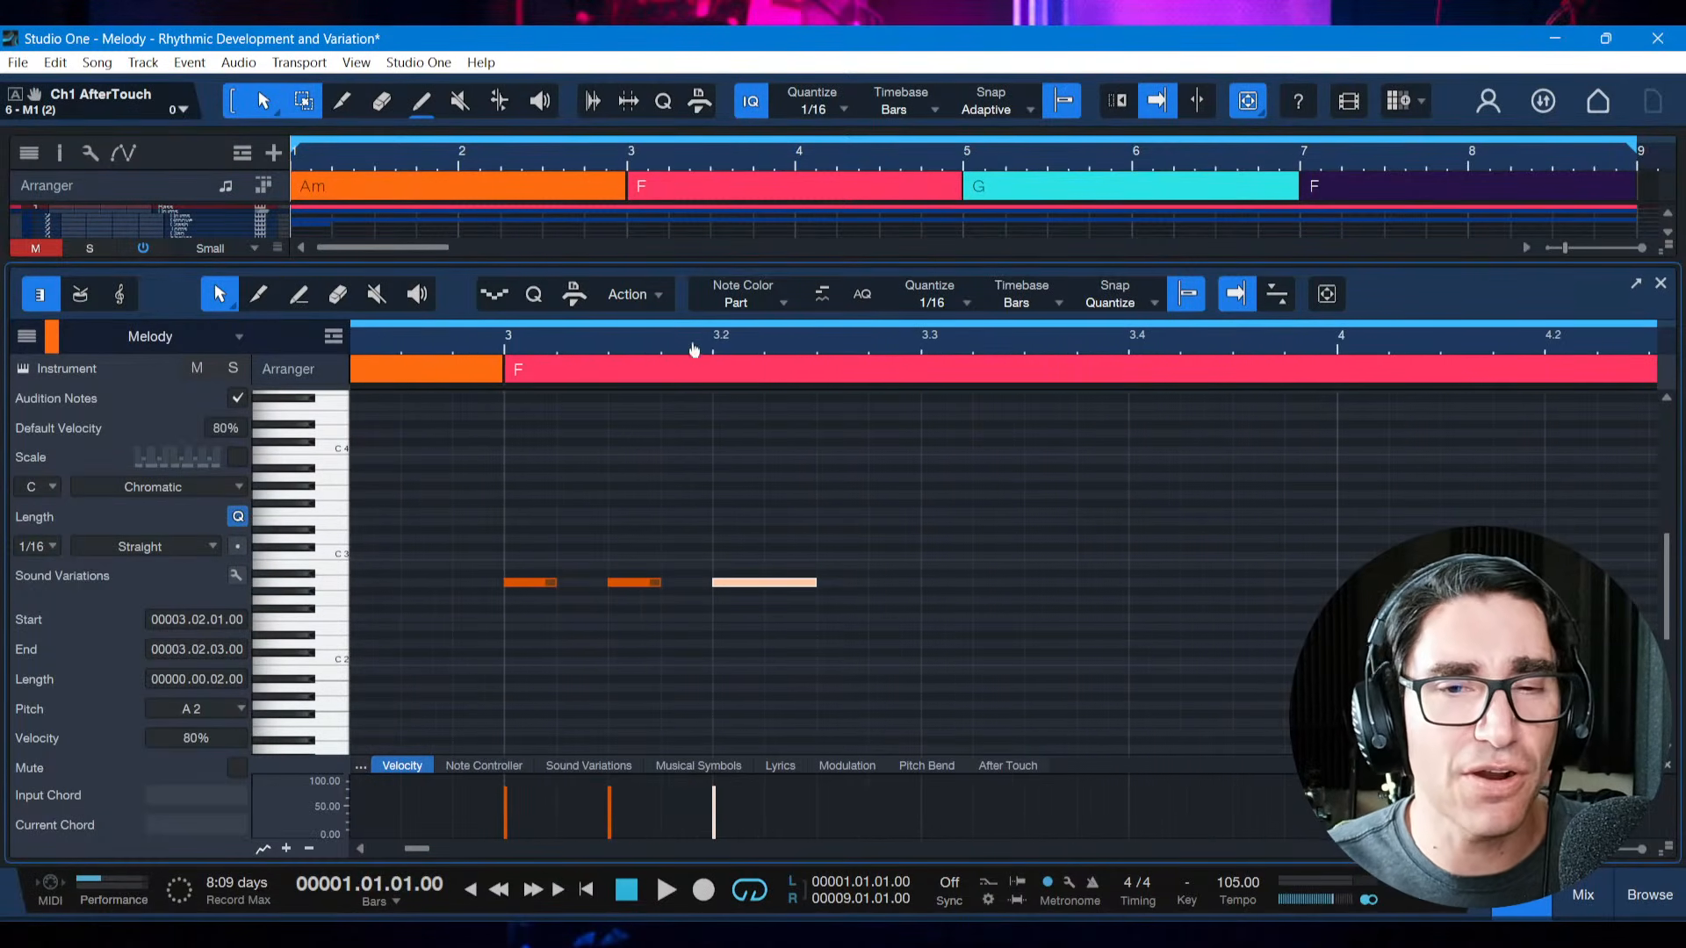
pyautogui.moveTo(688, 346); pyautogui.dragTo(694, 297)
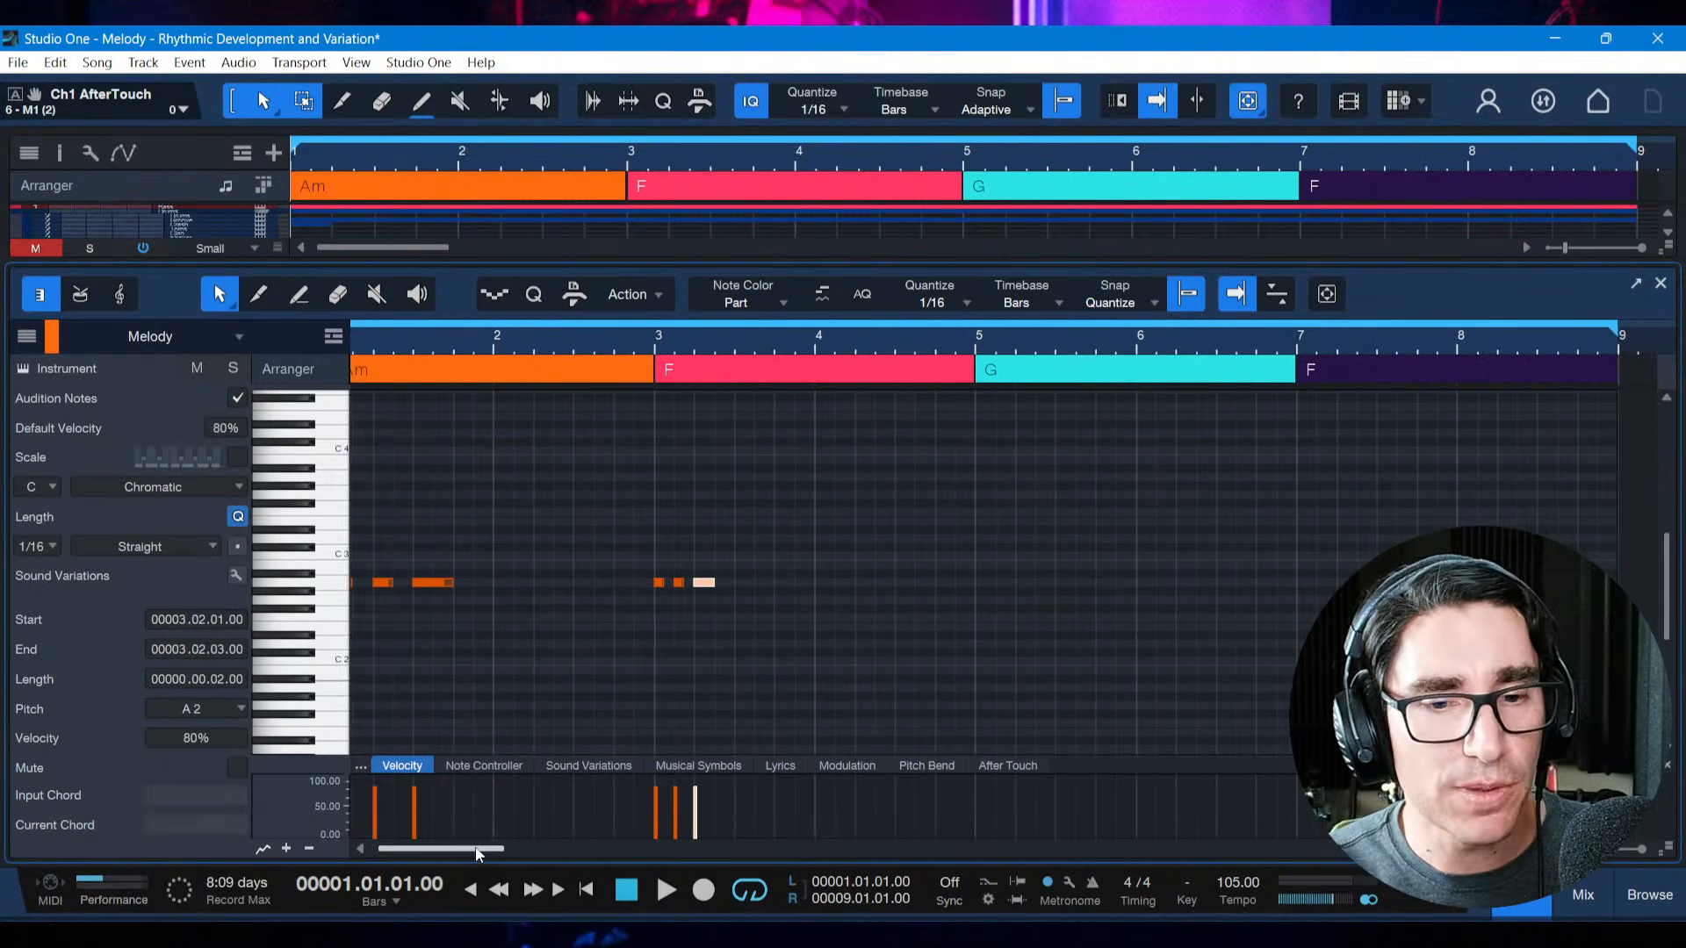
pyautogui.moveTo(477, 849); pyautogui.dragTo(449, 850)
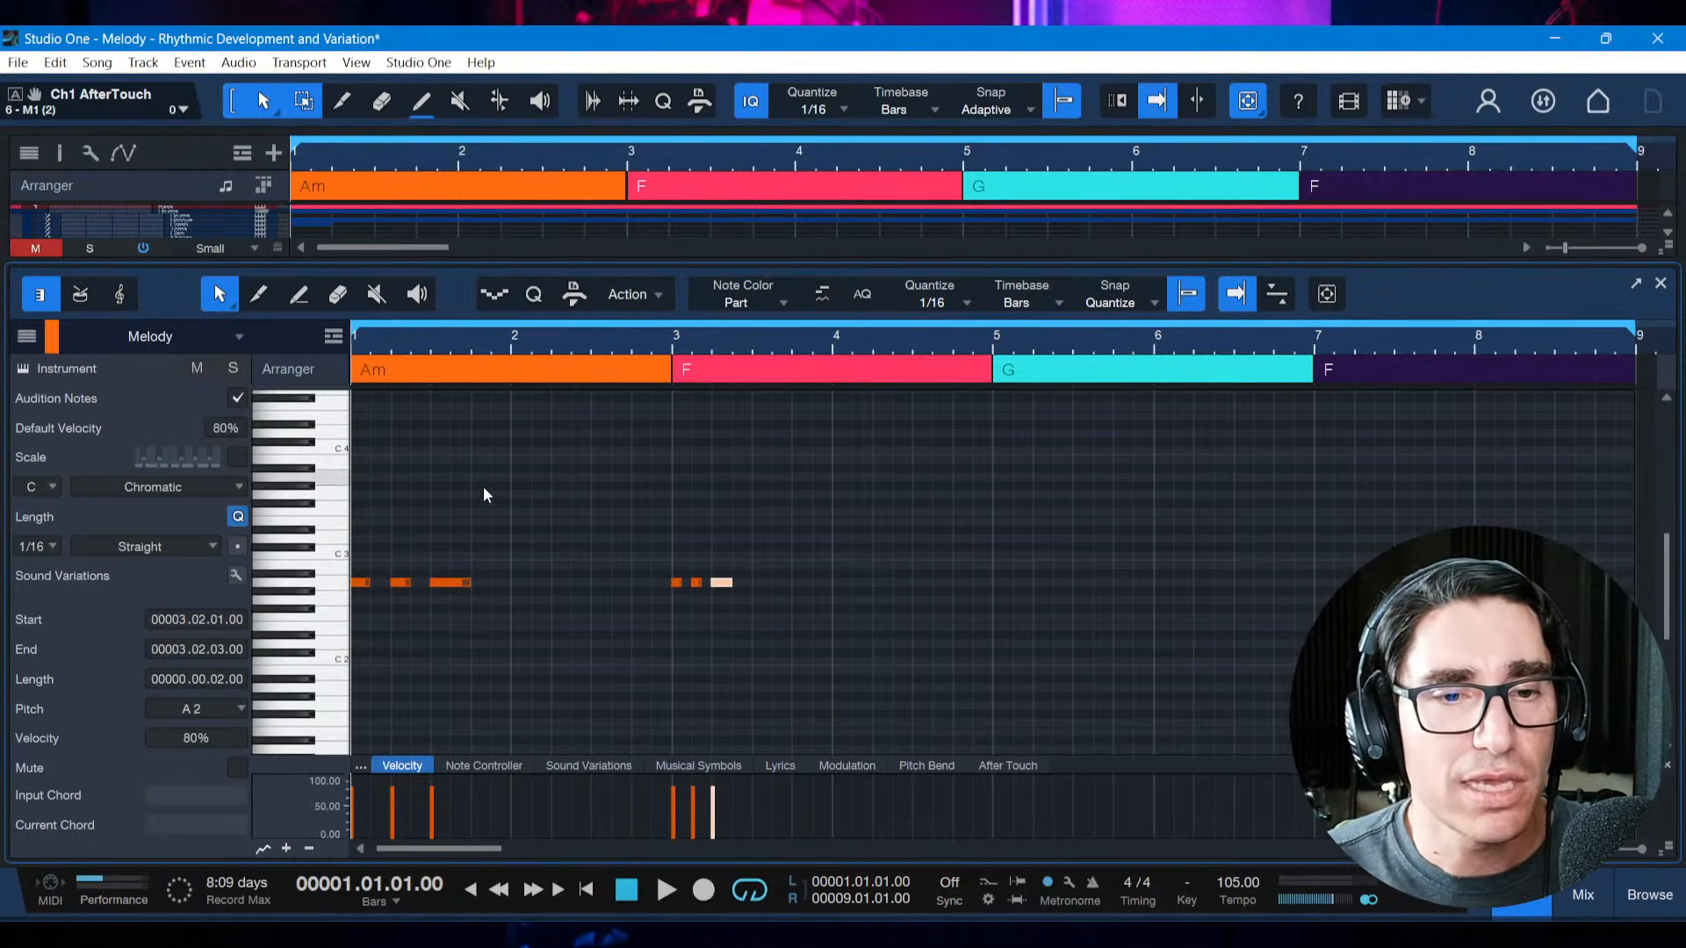
# Draw a one-beat and a half-beat example note at E3 above the bar 1 motif and delete both
pyautogui.moveTo(365, 523)
pyautogui.mouseDown()
pyautogui.moveTo(562, 522)
pyautogui.moveTo(373, 524)
pyautogui.moveTo(391, 523)
pyautogui.mouseUp()
pyautogui.click(475, 521)
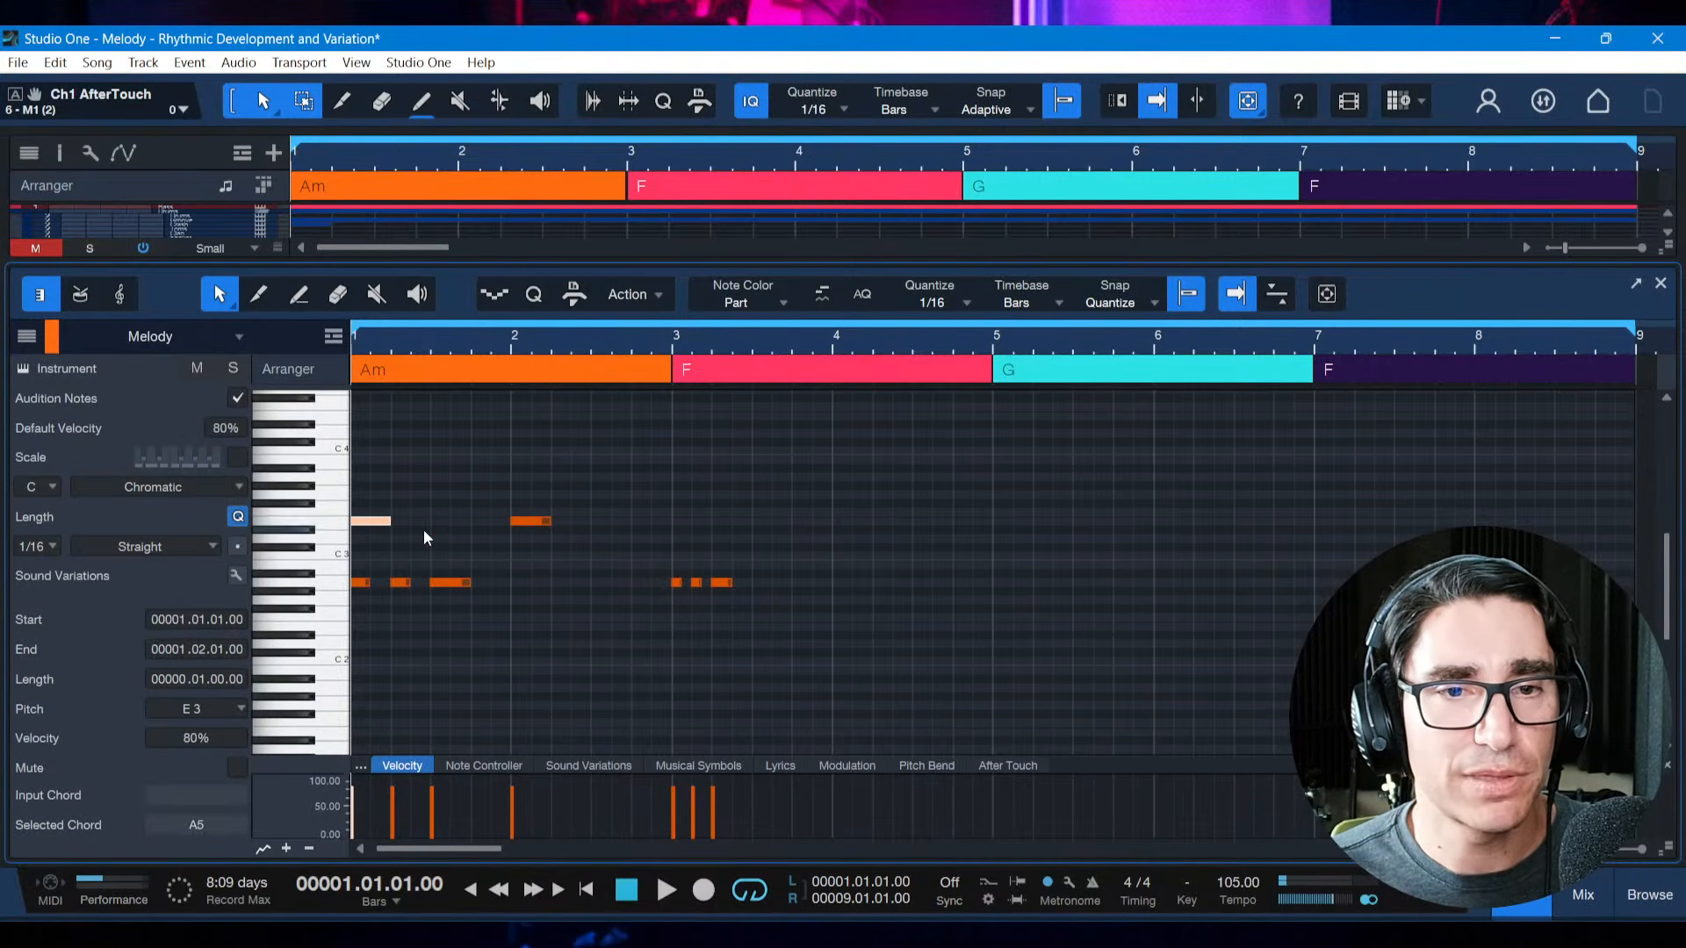
pyautogui.moveTo(534, 522); pyautogui.dragTo(410, 523)
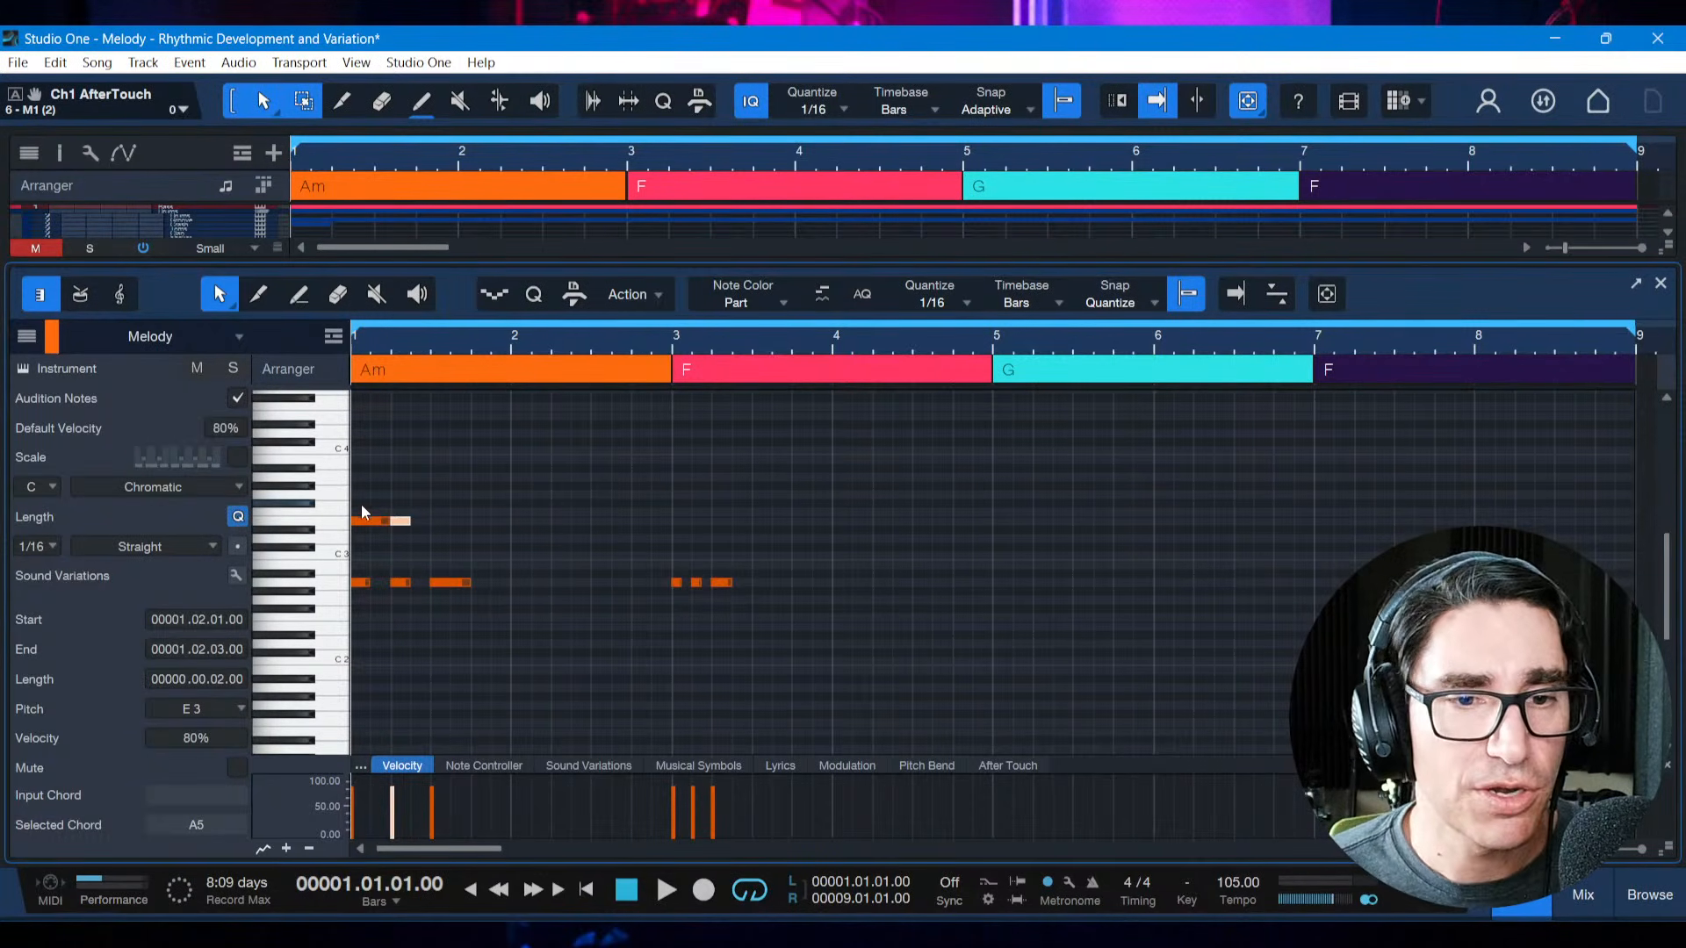
pyautogui.moveTo(361, 503); pyautogui.dragTo(435, 531)
pyautogui.press('Delete')
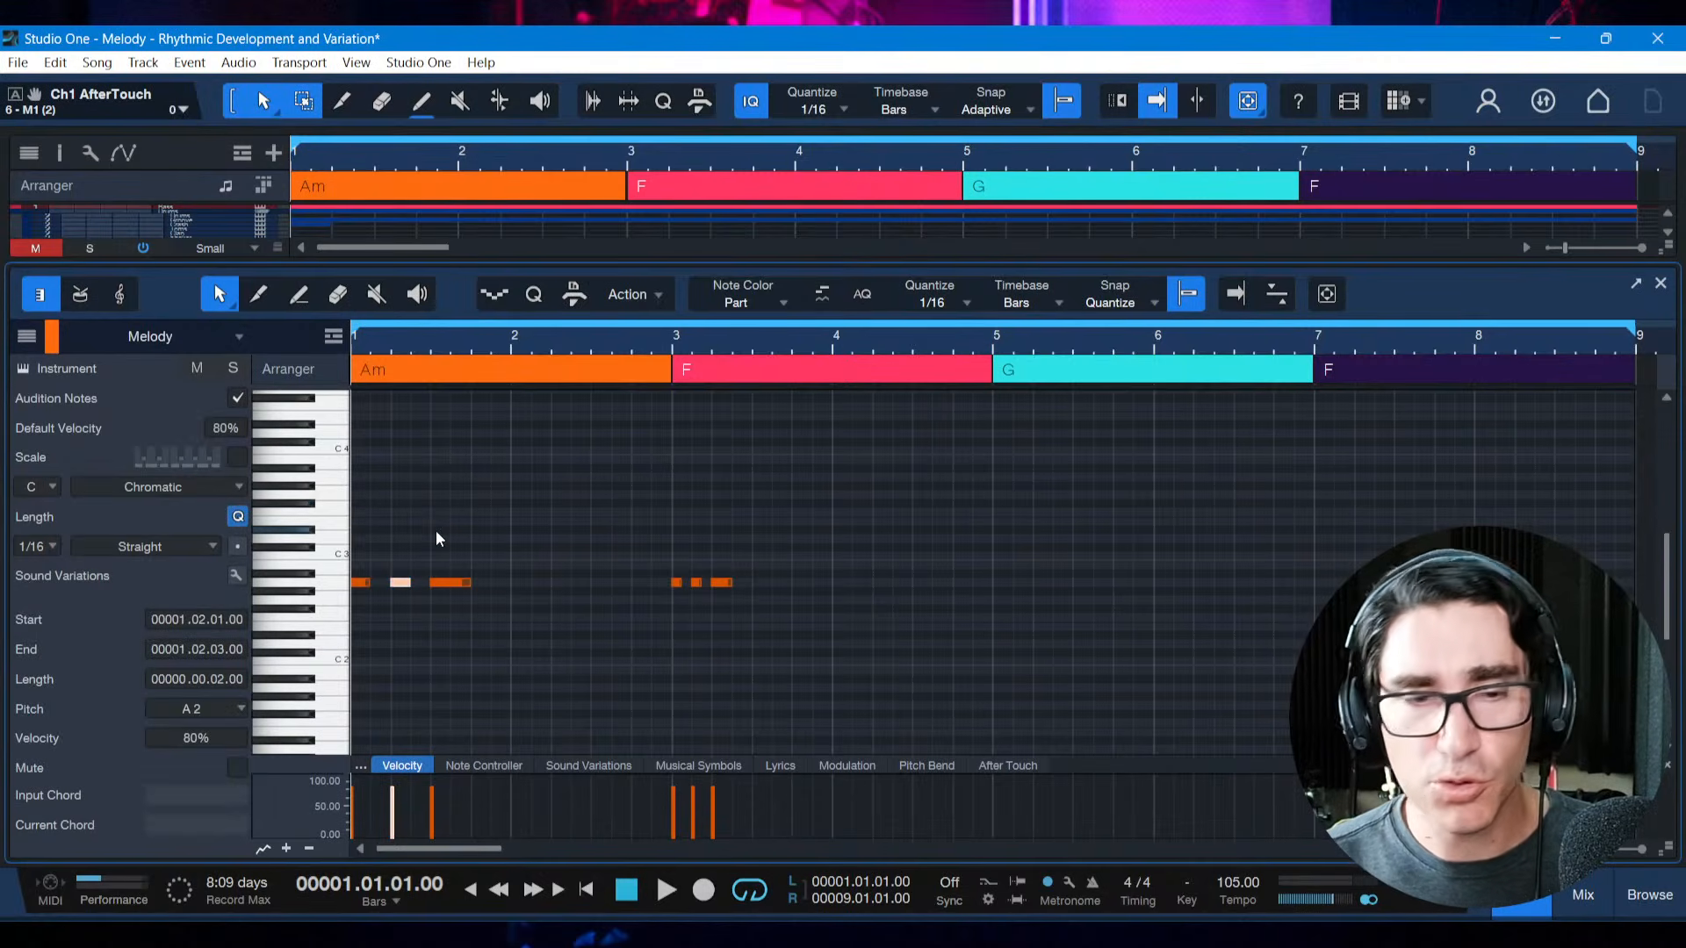
# Save the song, replay the finished diminution example from the start, and clear the note selection
pyautogui.hotkey('ctrl', 's')
pyautogui.press('space')
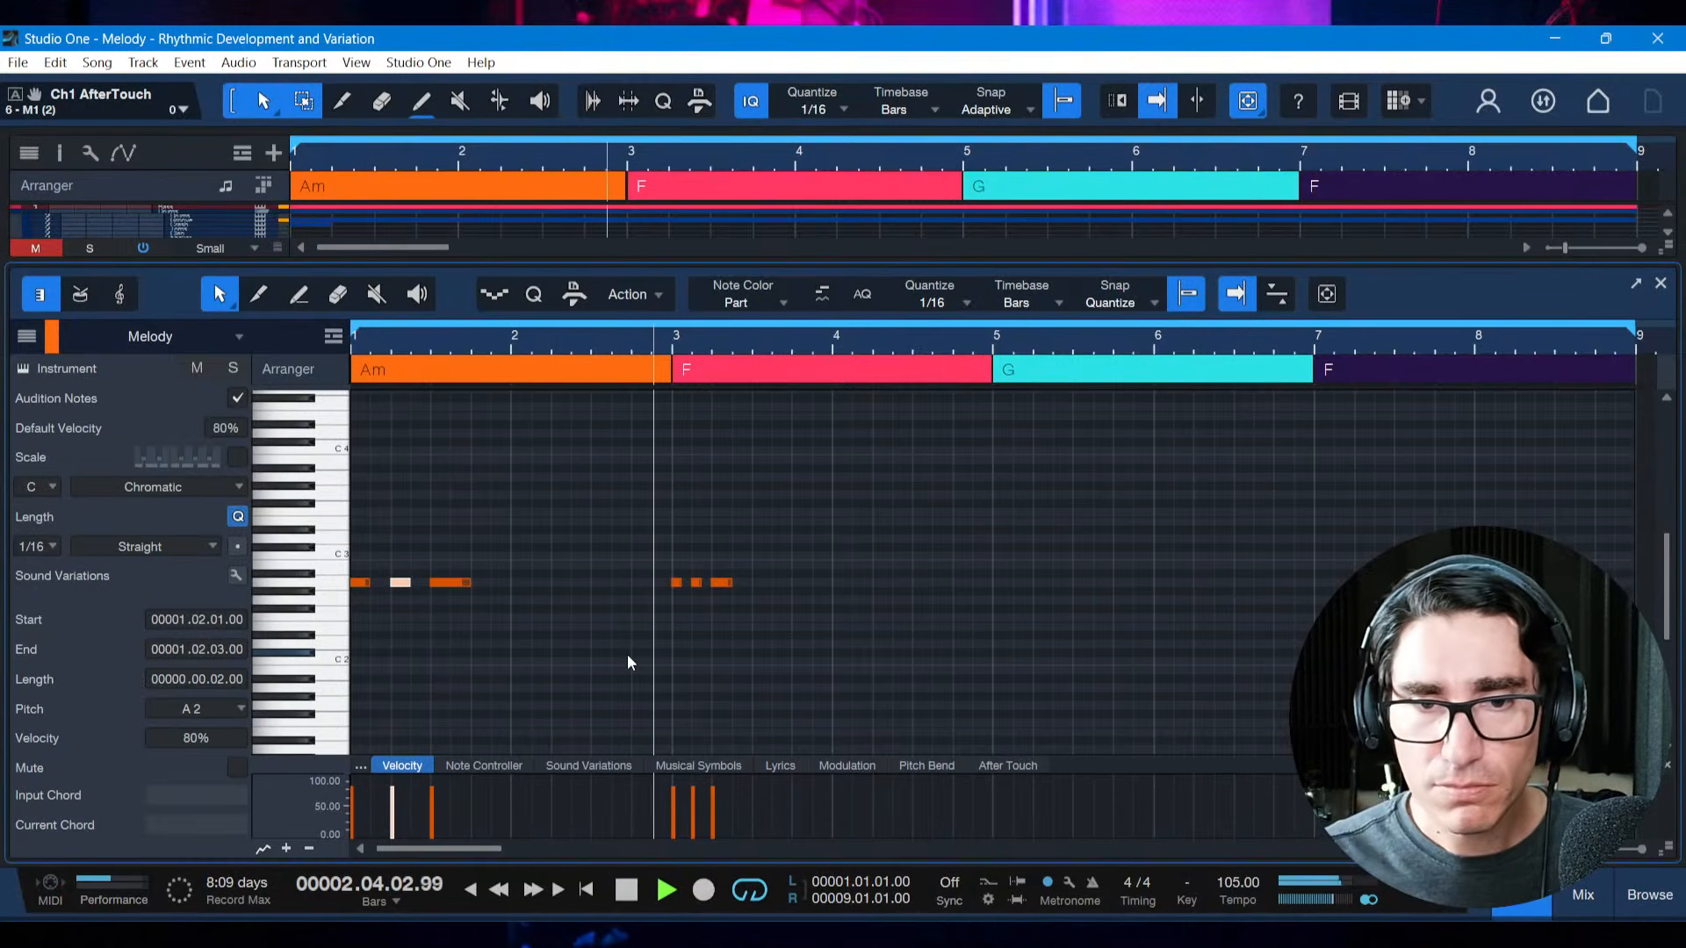
pyautogui.press('space')
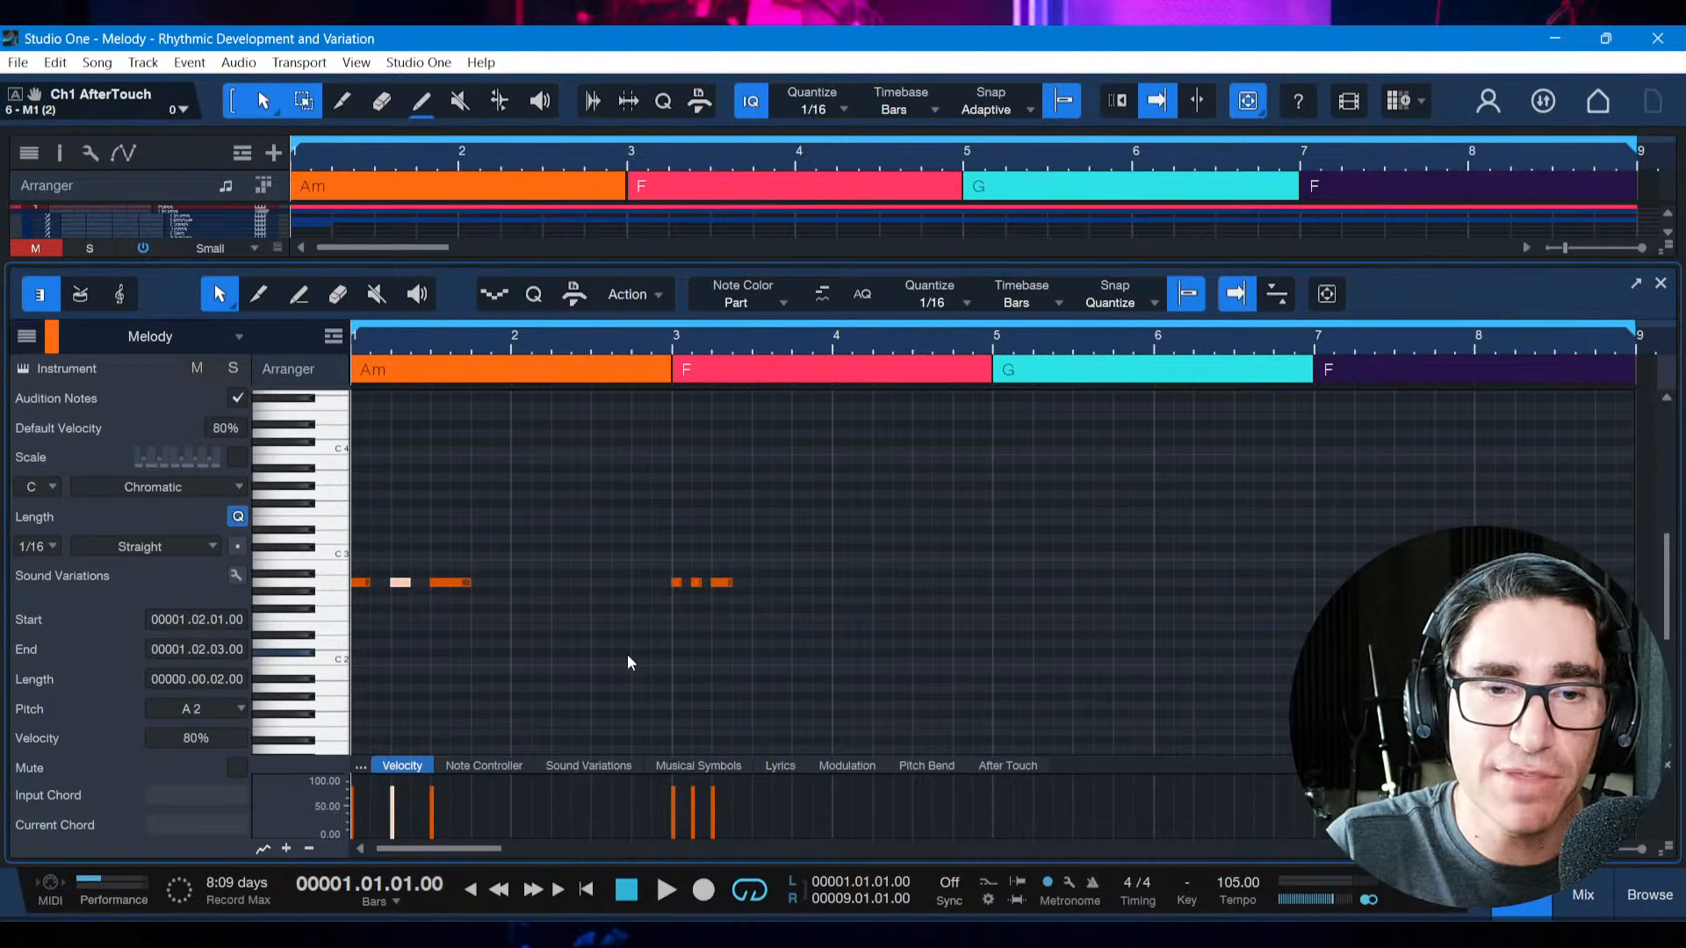
pyautogui.click(479, 603)
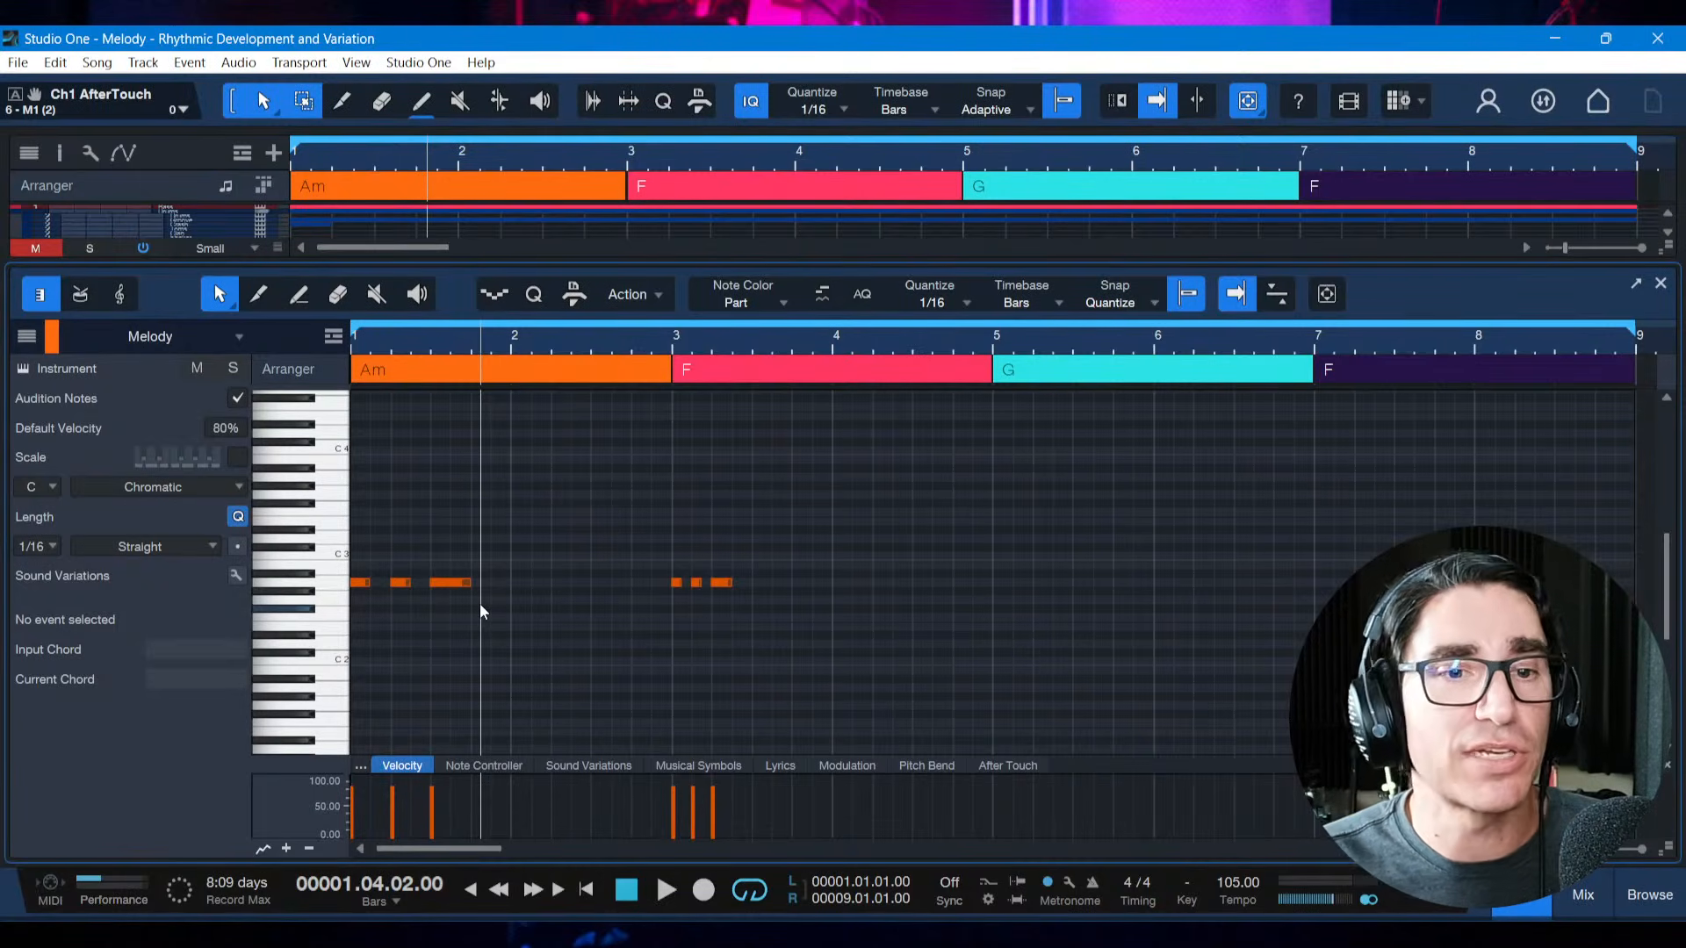
pyautogui.click(570, 612)
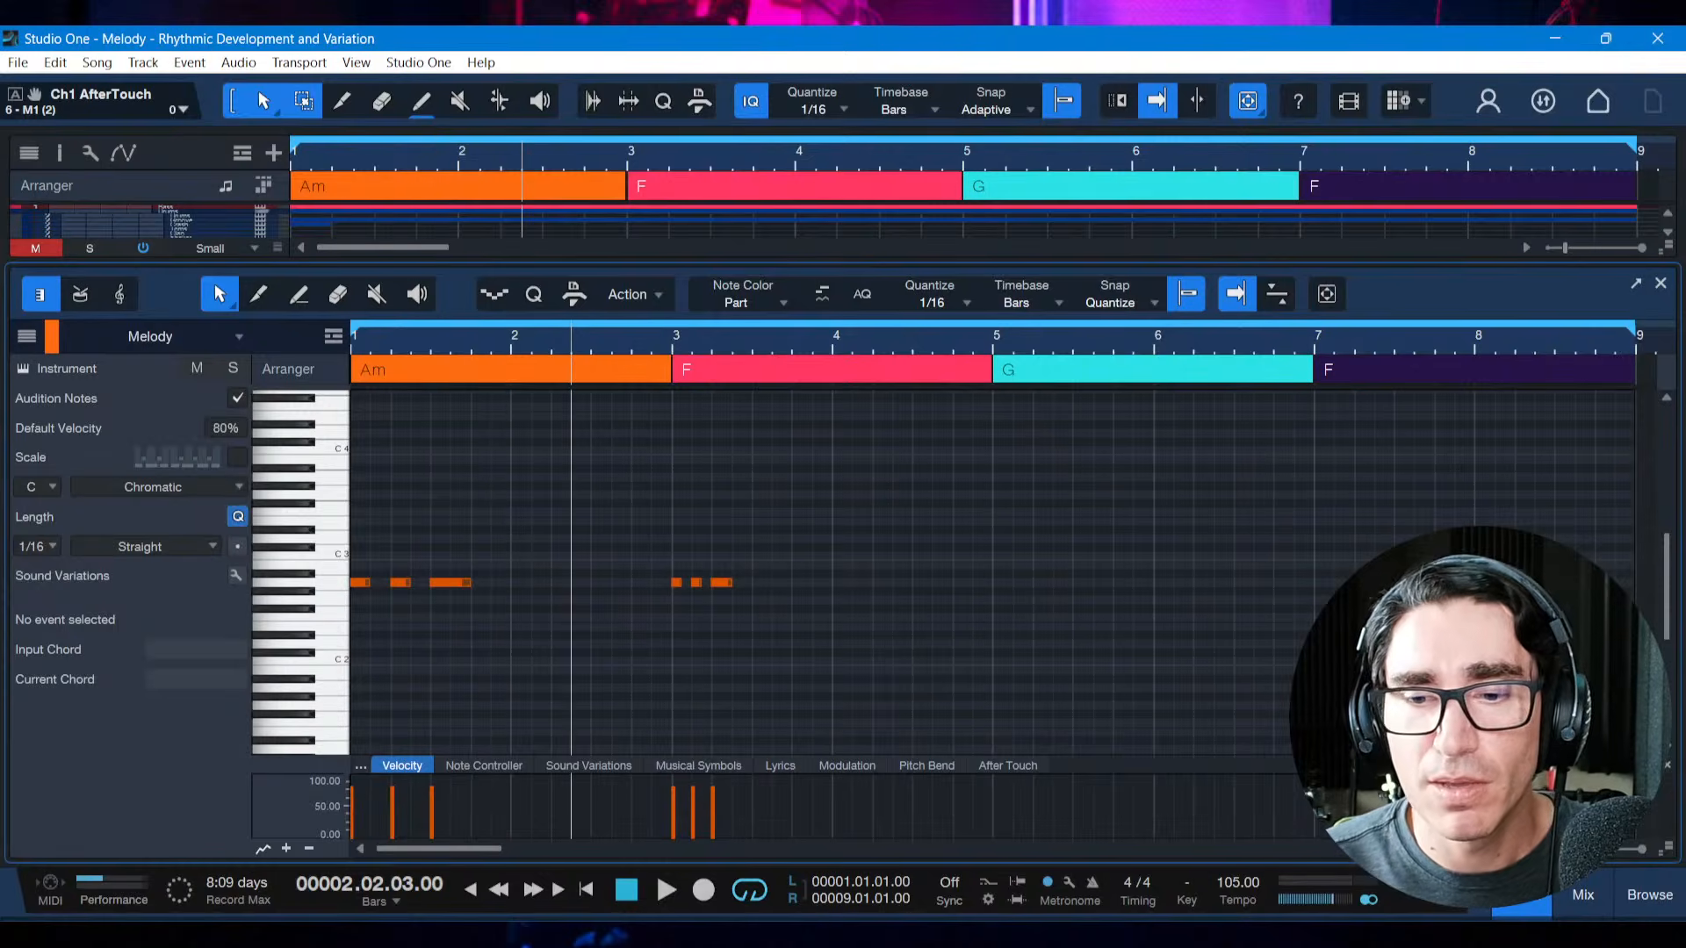
# Switch to the PDF reference book and review the Rhythmic Development & Variation list on page 13
pyautogui.hotkey('alt', 'Tab')
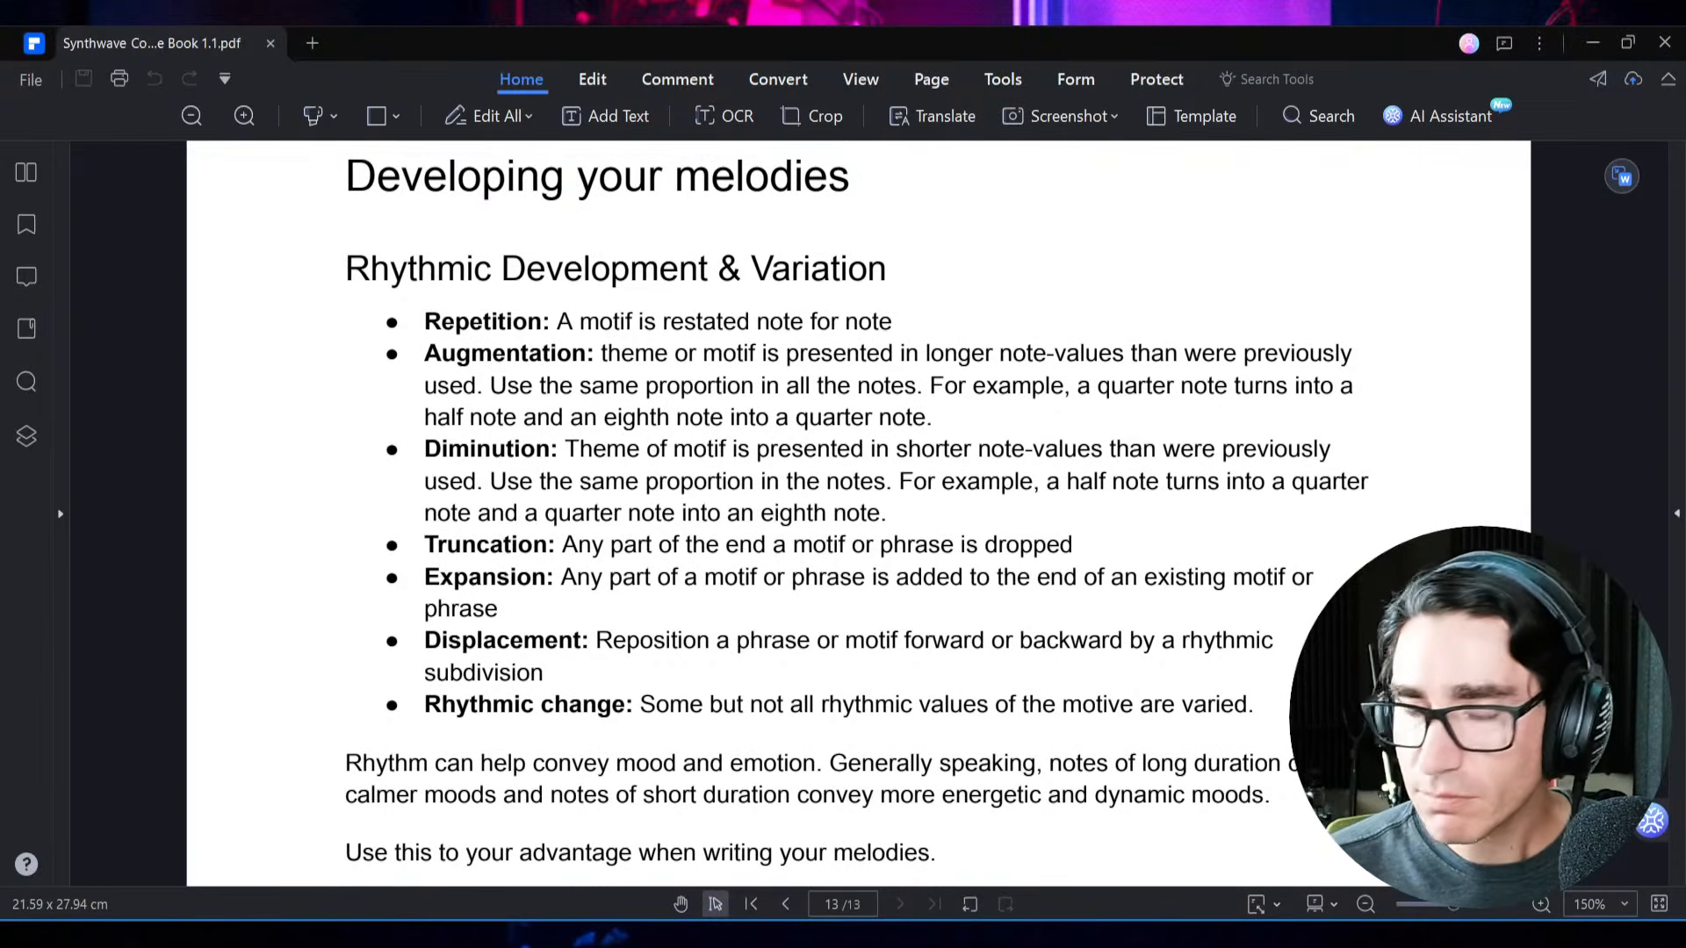
pyautogui.scroll(3, 526, 646)
pyautogui.scroll(-3, 525, 646)
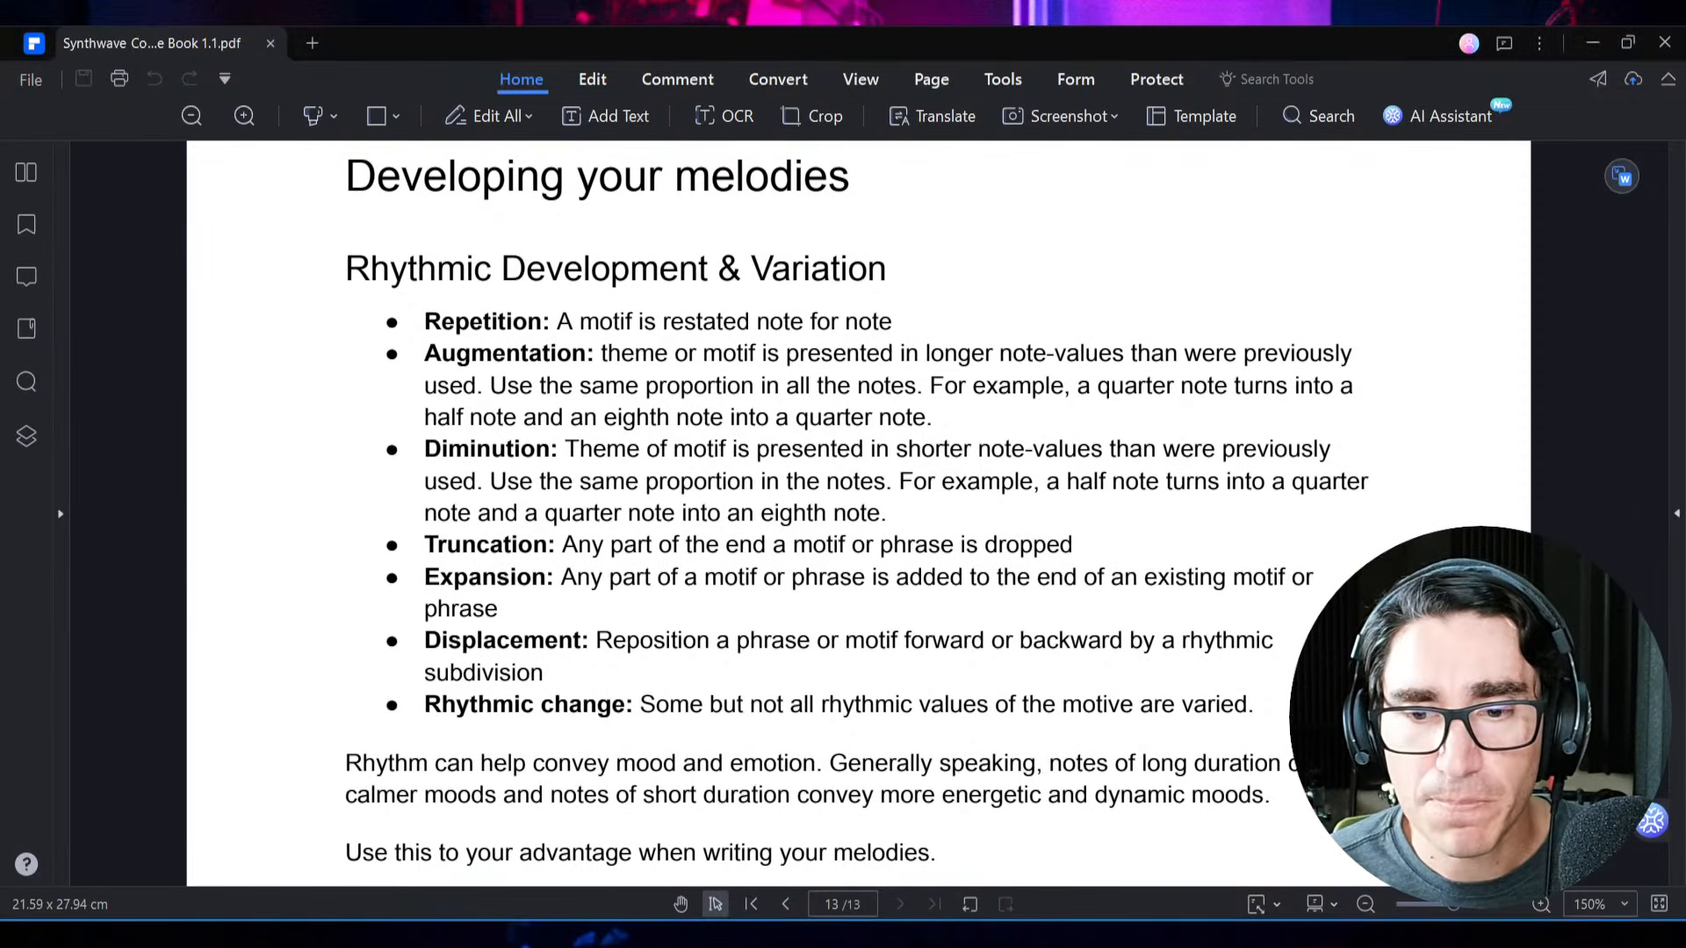
# Return to Studio One and delete the three diminution notes in bar 3
pyautogui.hotkey('alt', 'Tab')
pyautogui.click(665, 518)
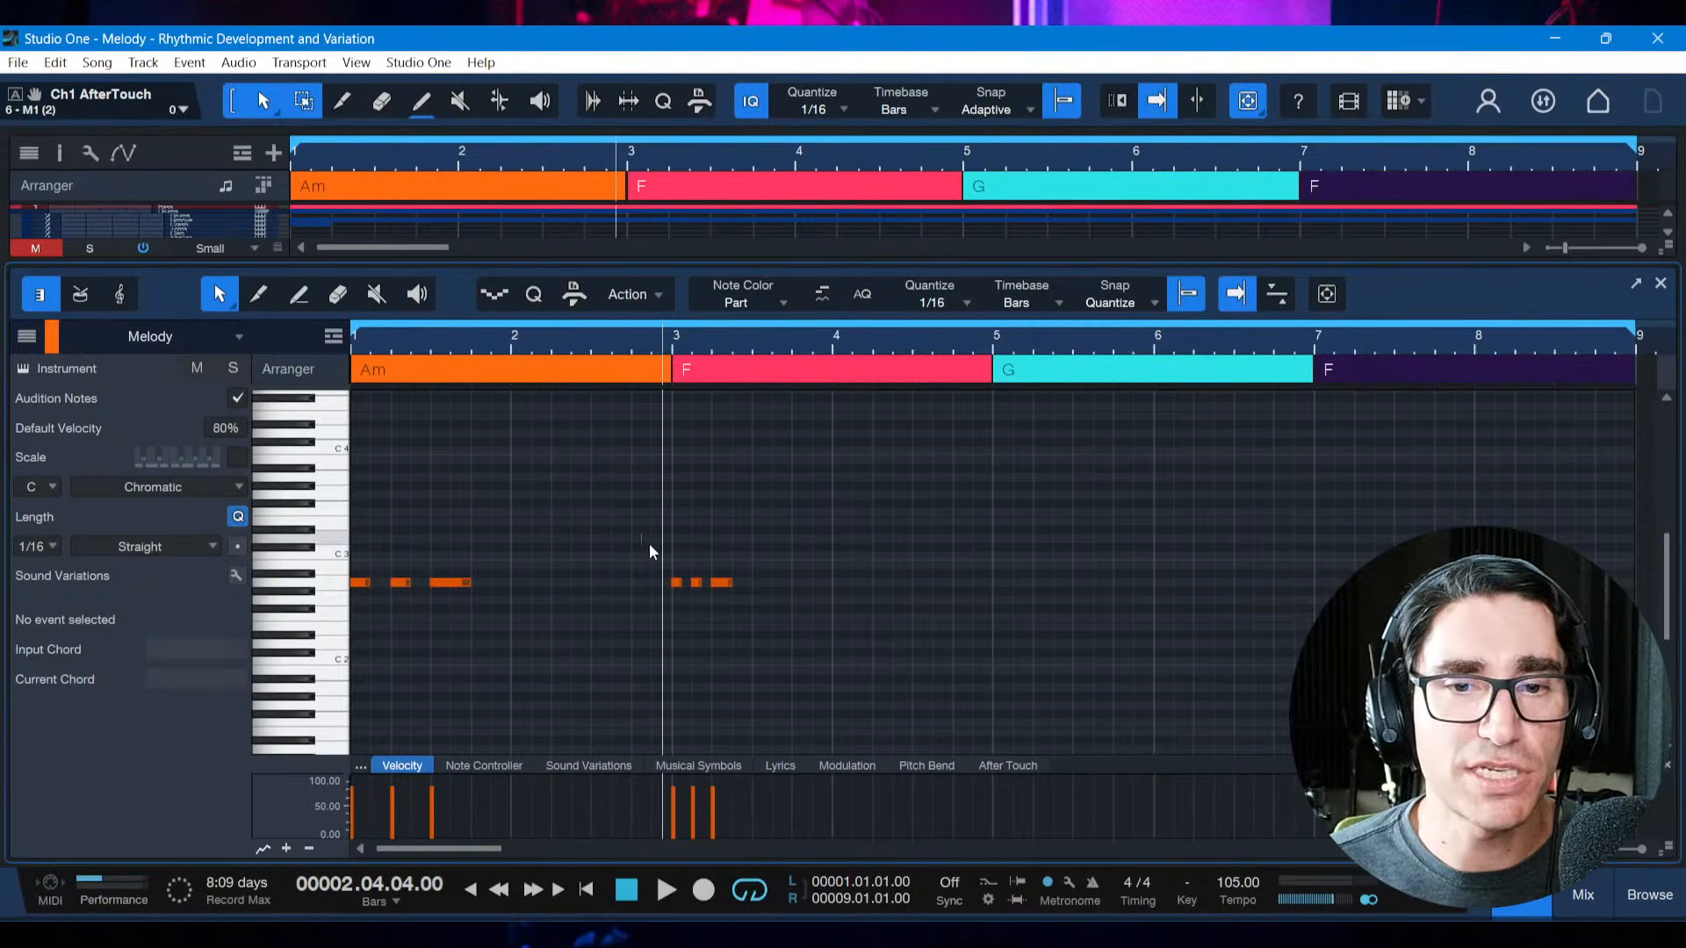
pyautogui.moveTo(650, 545); pyautogui.dragTo(782, 598)
pyautogui.press('Delete')
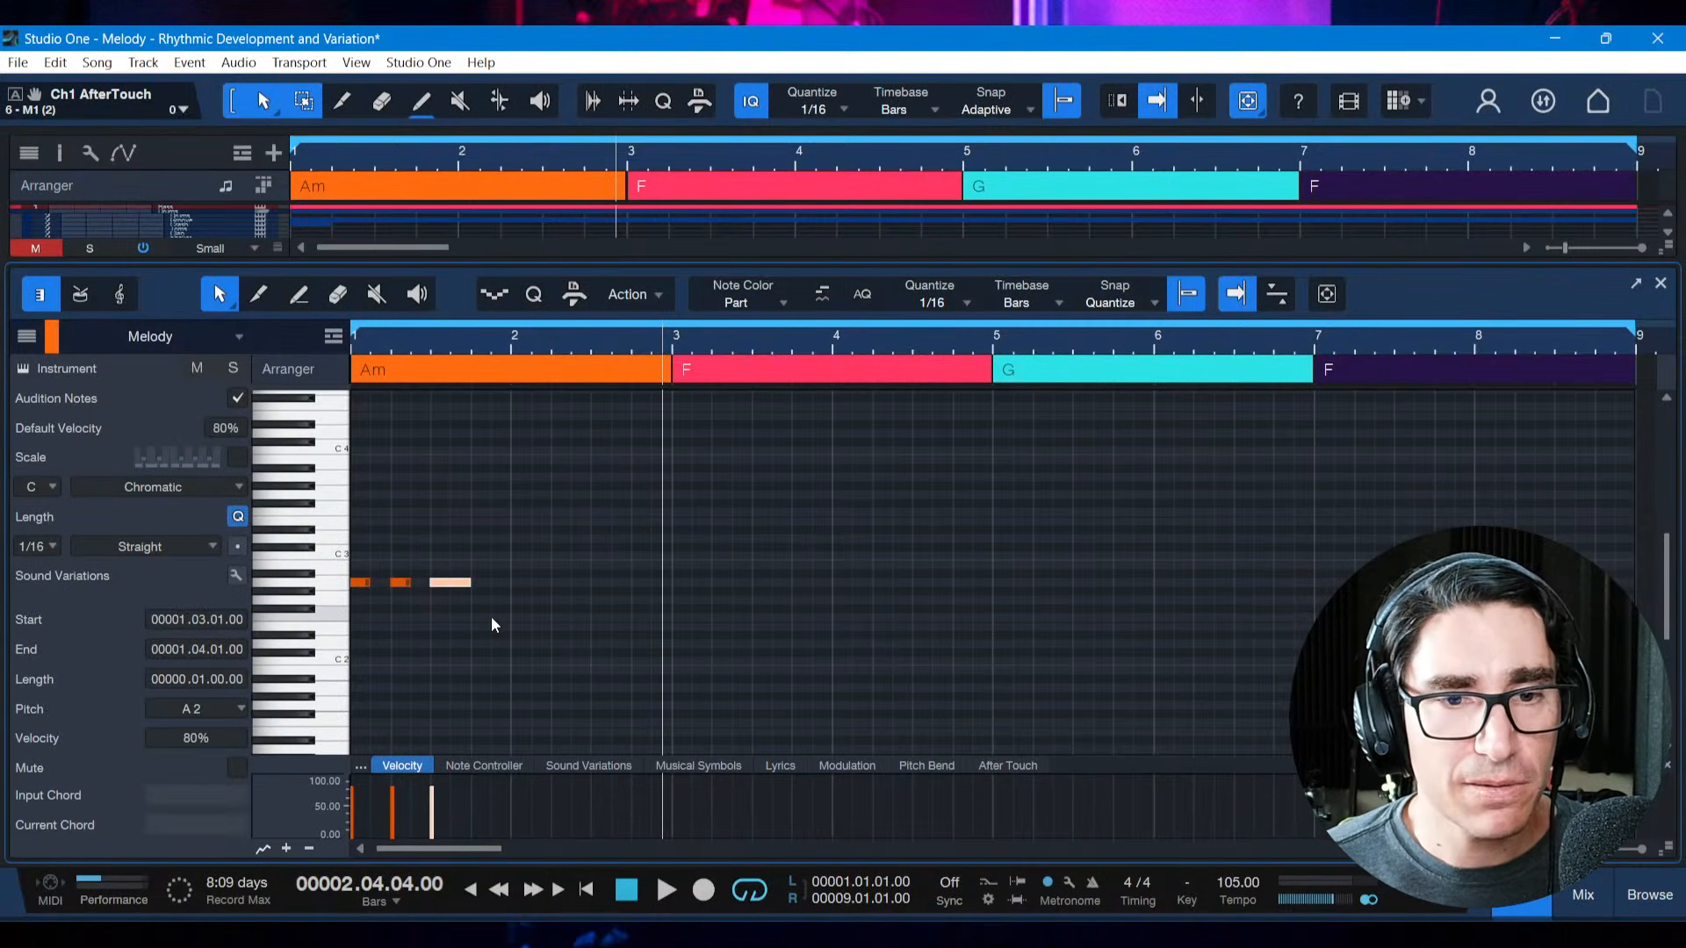
# Add a 1/16 note at A2 on 1.4.3 to extend the bar 1 motif, and play it from the start
pyautogui.click(481, 561)
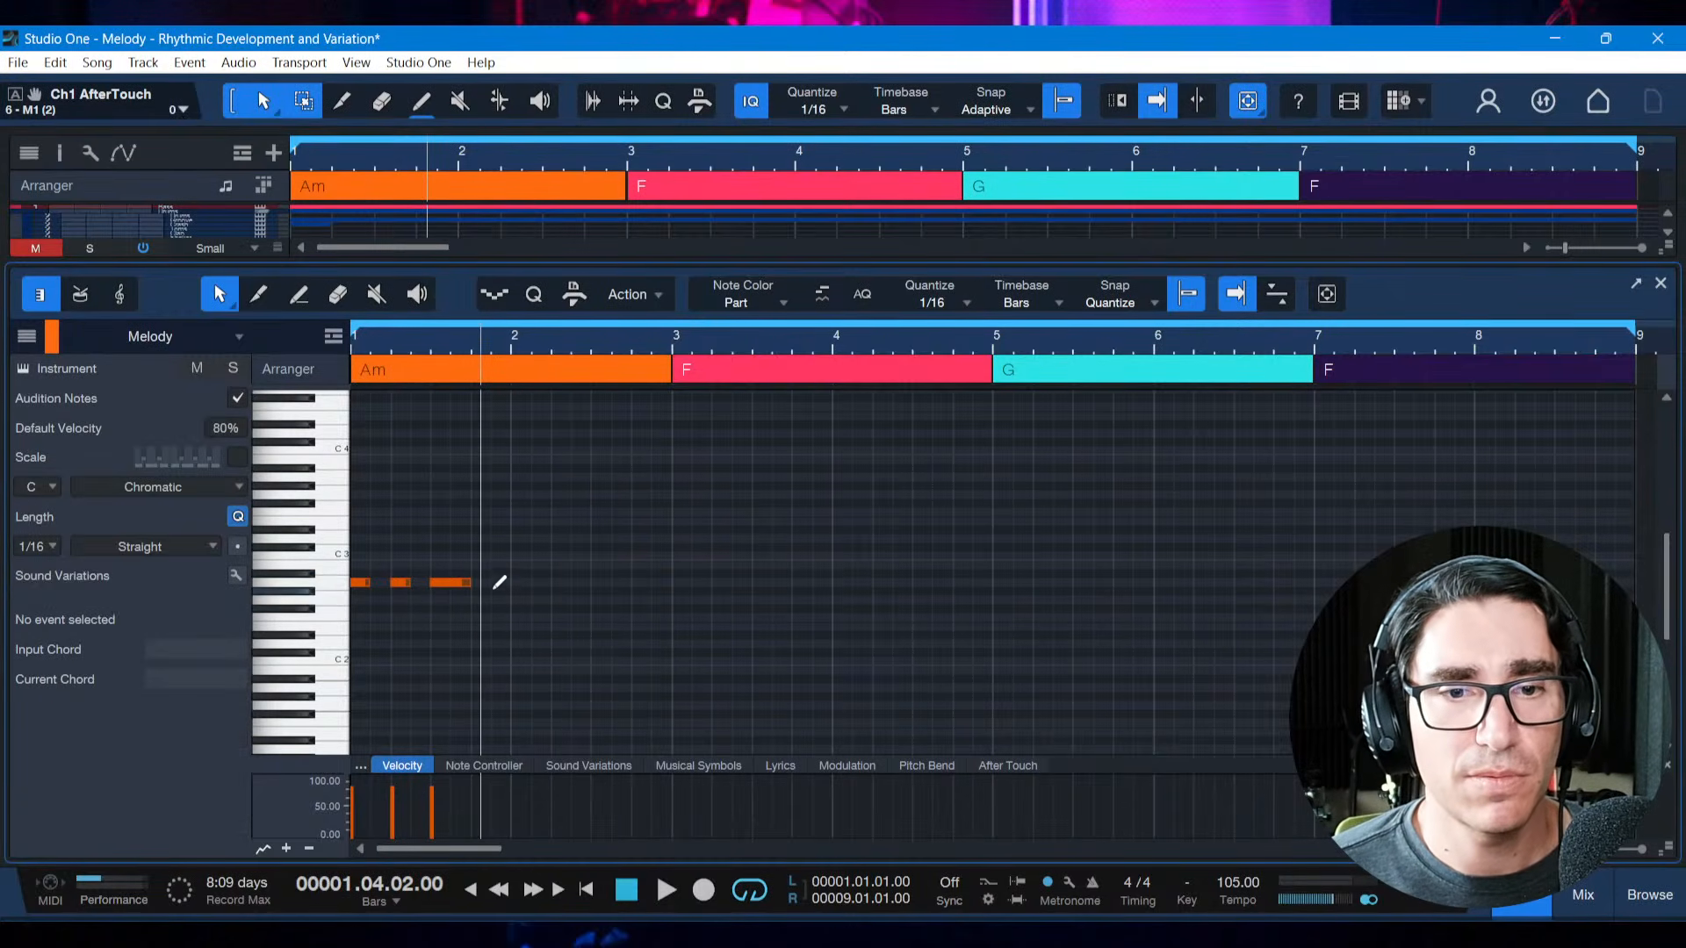
pyautogui.click(495, 582)
pyautogui.press(',')
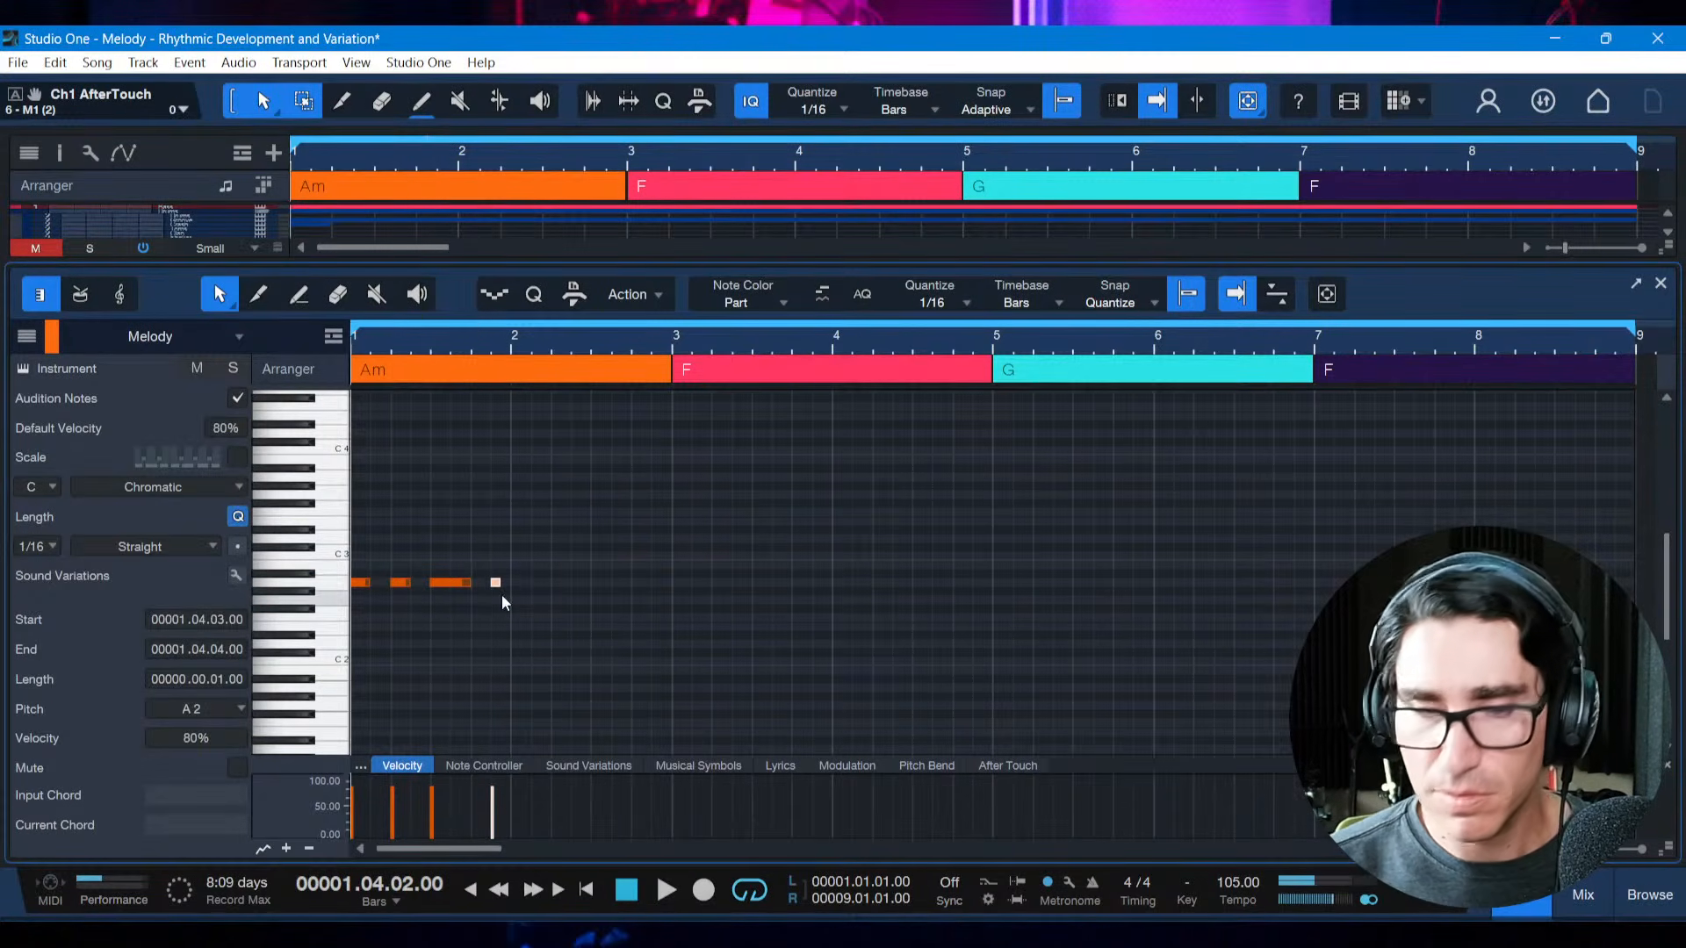
pyautogui.press('space')
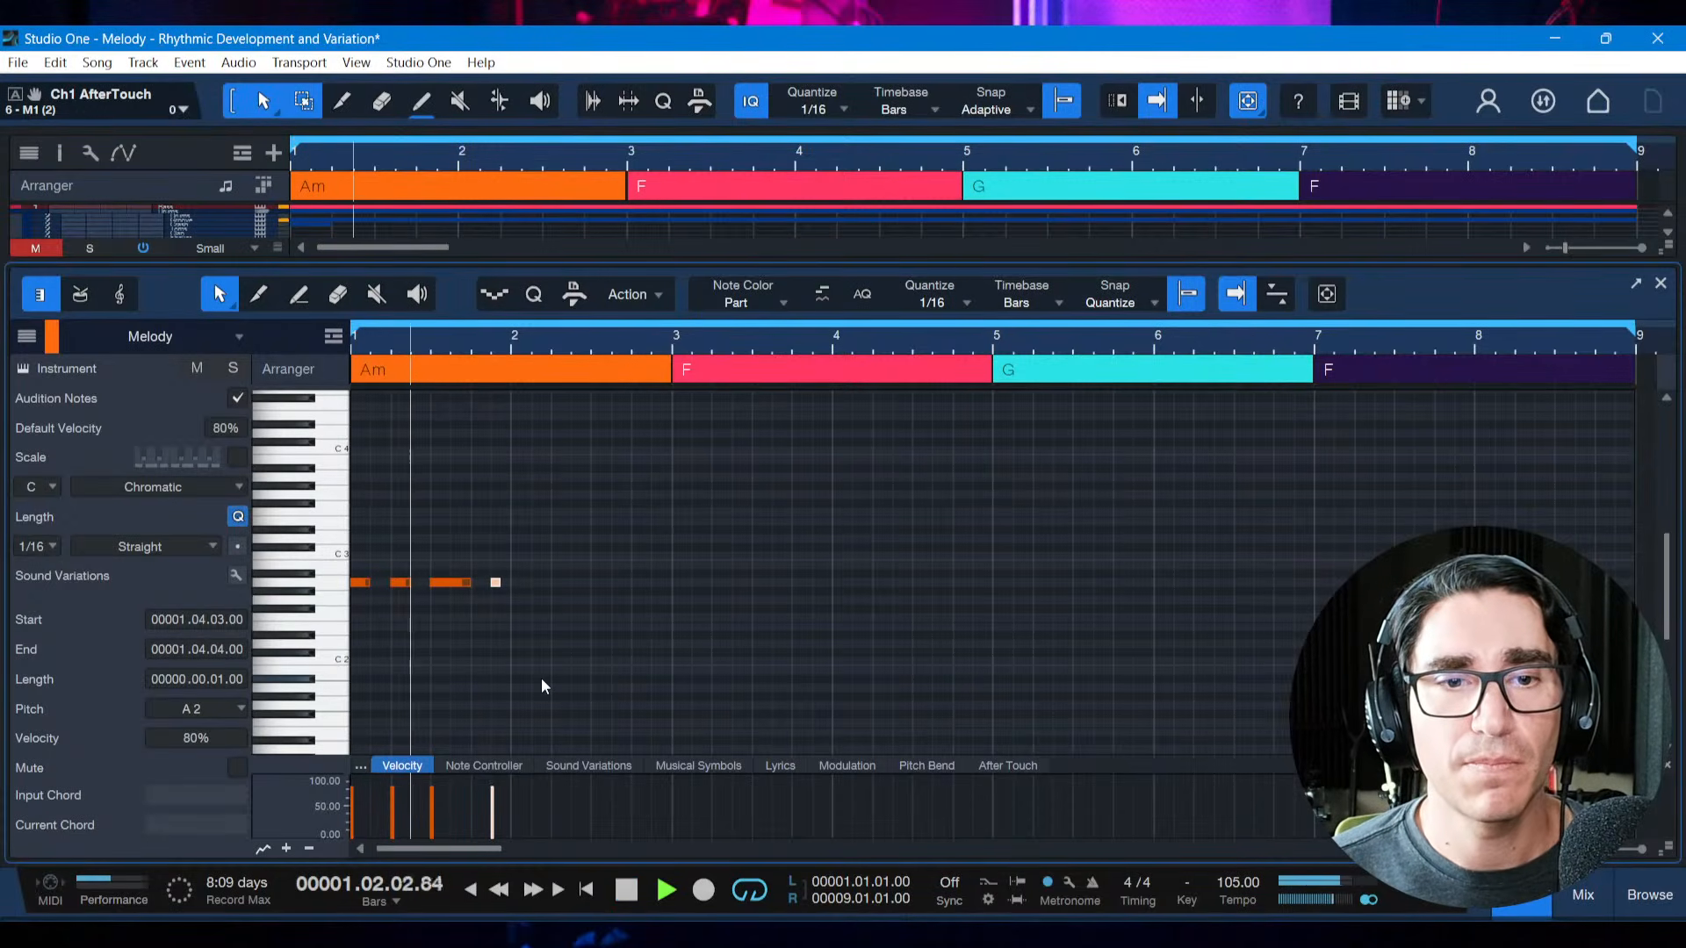
pyautogui.press('space')
# Turn the third motif note into two A2 notes of two sixteenths each, and extend the last note back to 1.4.2
pyautogui.moveTo(470, 583); pyautogui.dragTo(451, 583)
pyautogui.press('d')
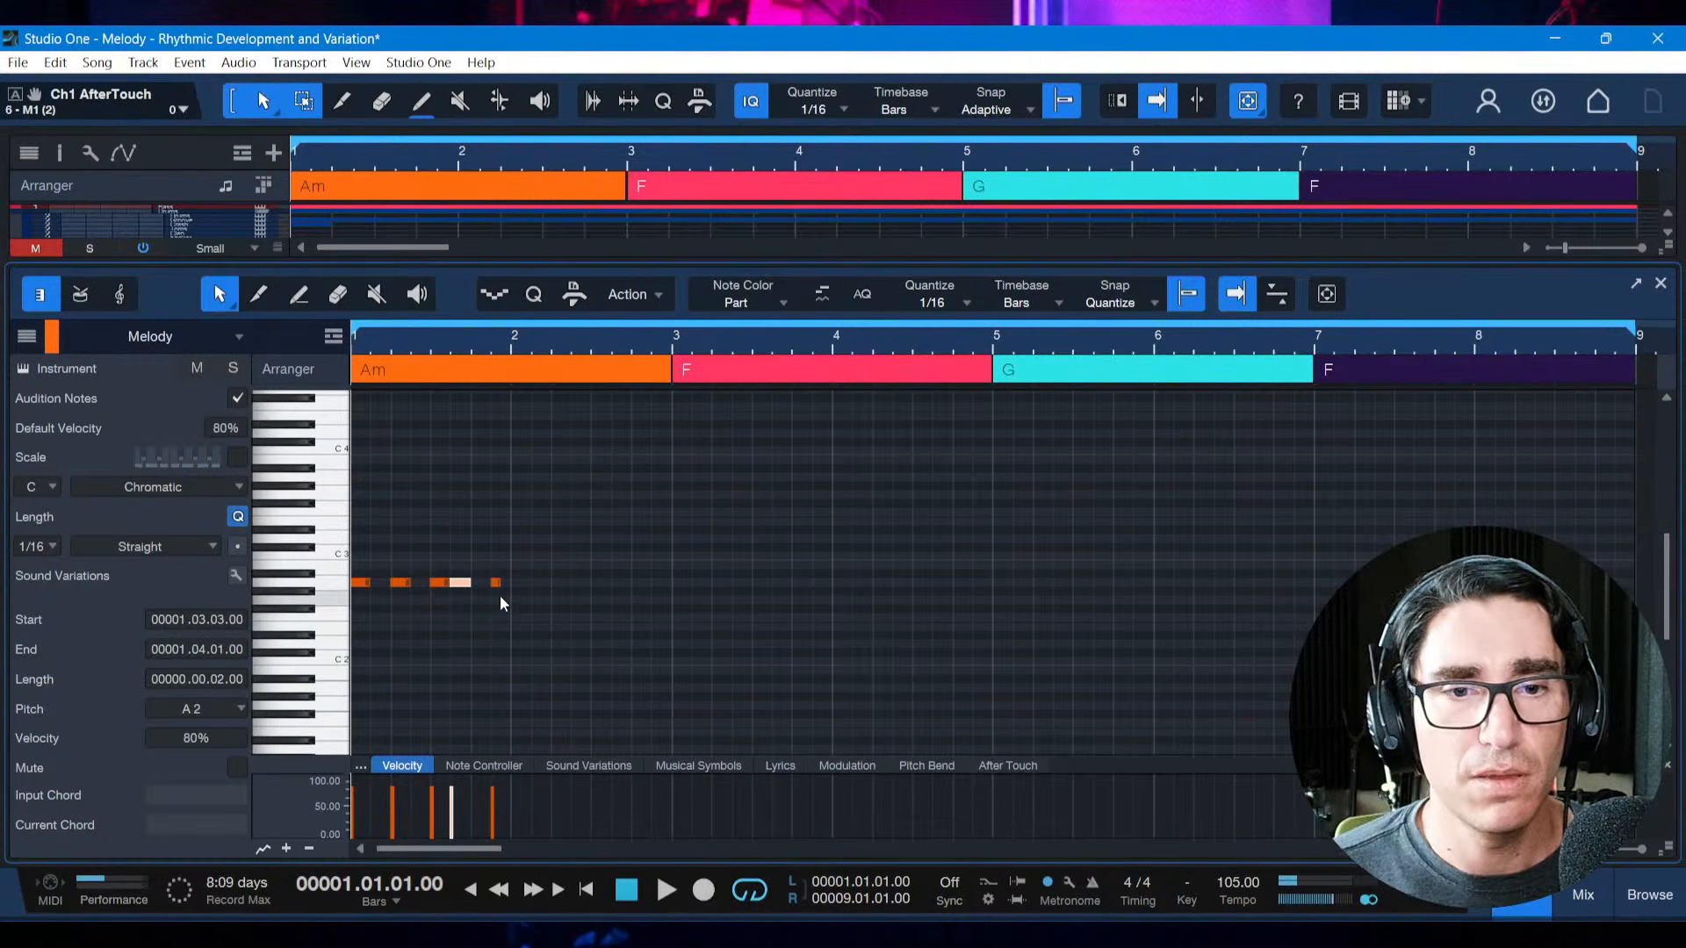
pyautogui.moveTo(498, 348); pyautogui.dragTo(529, 374)
pyautogui.moveTo(527, 584); pyautogui.dragTo(510, 584)
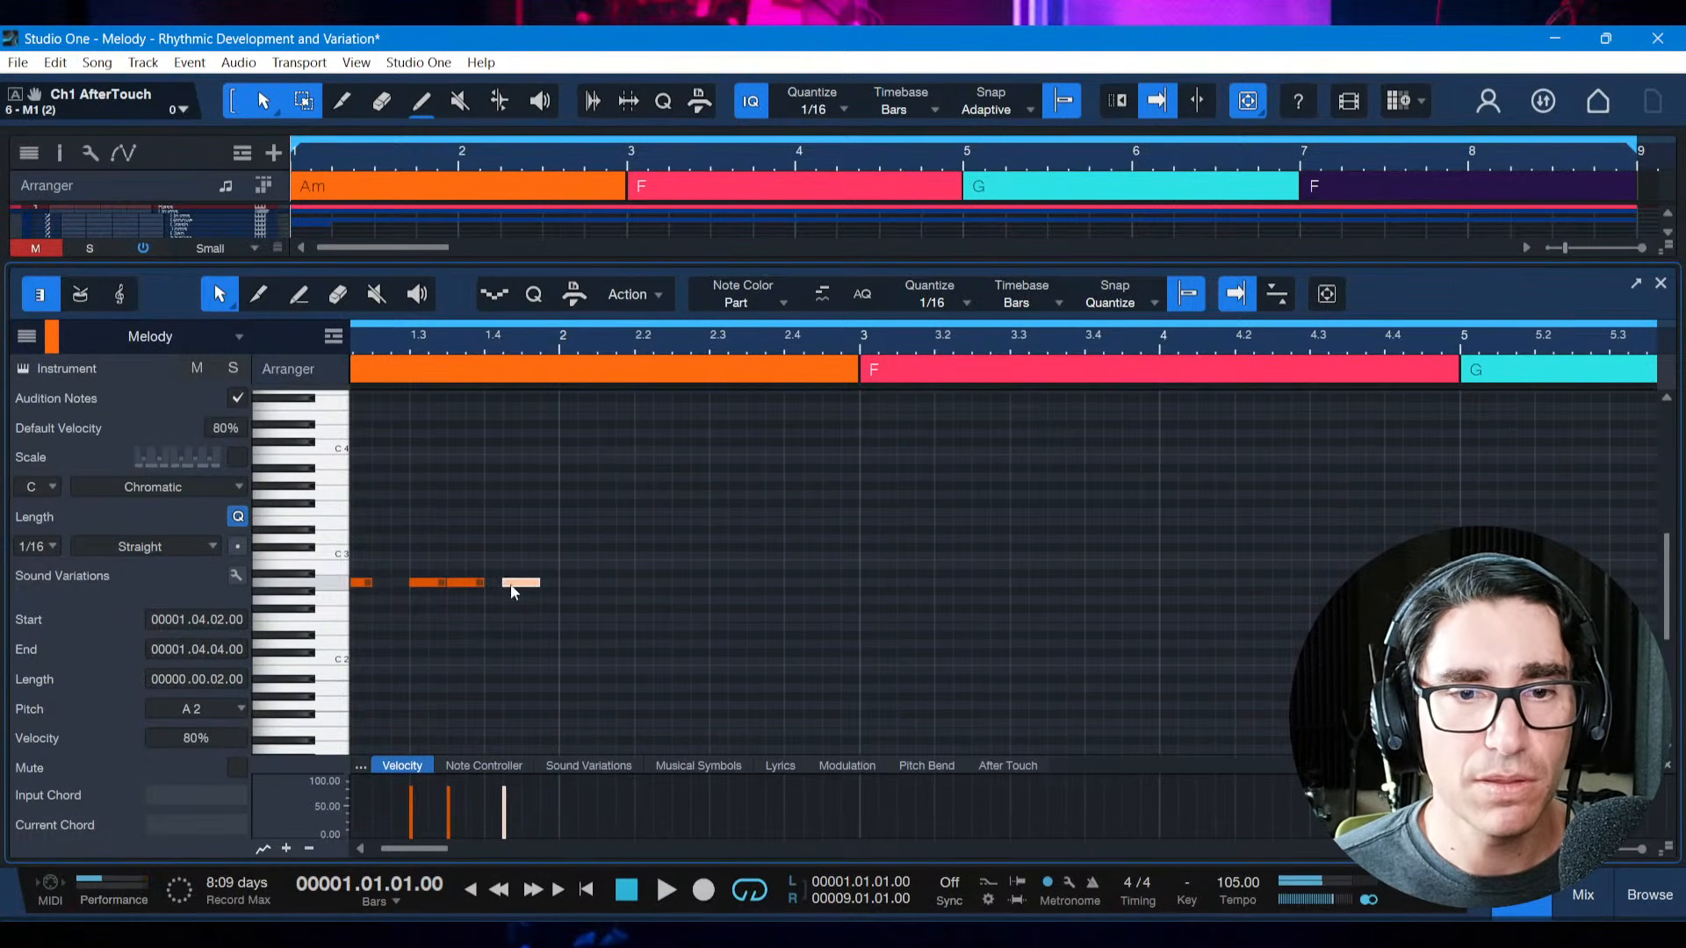
# Play the five-note motif in bar 1 from the start
pyautogui.hscroll(-2, 567, 682)
pyautogui.hotkey('shift', 'z')
pyautogui.press('space')
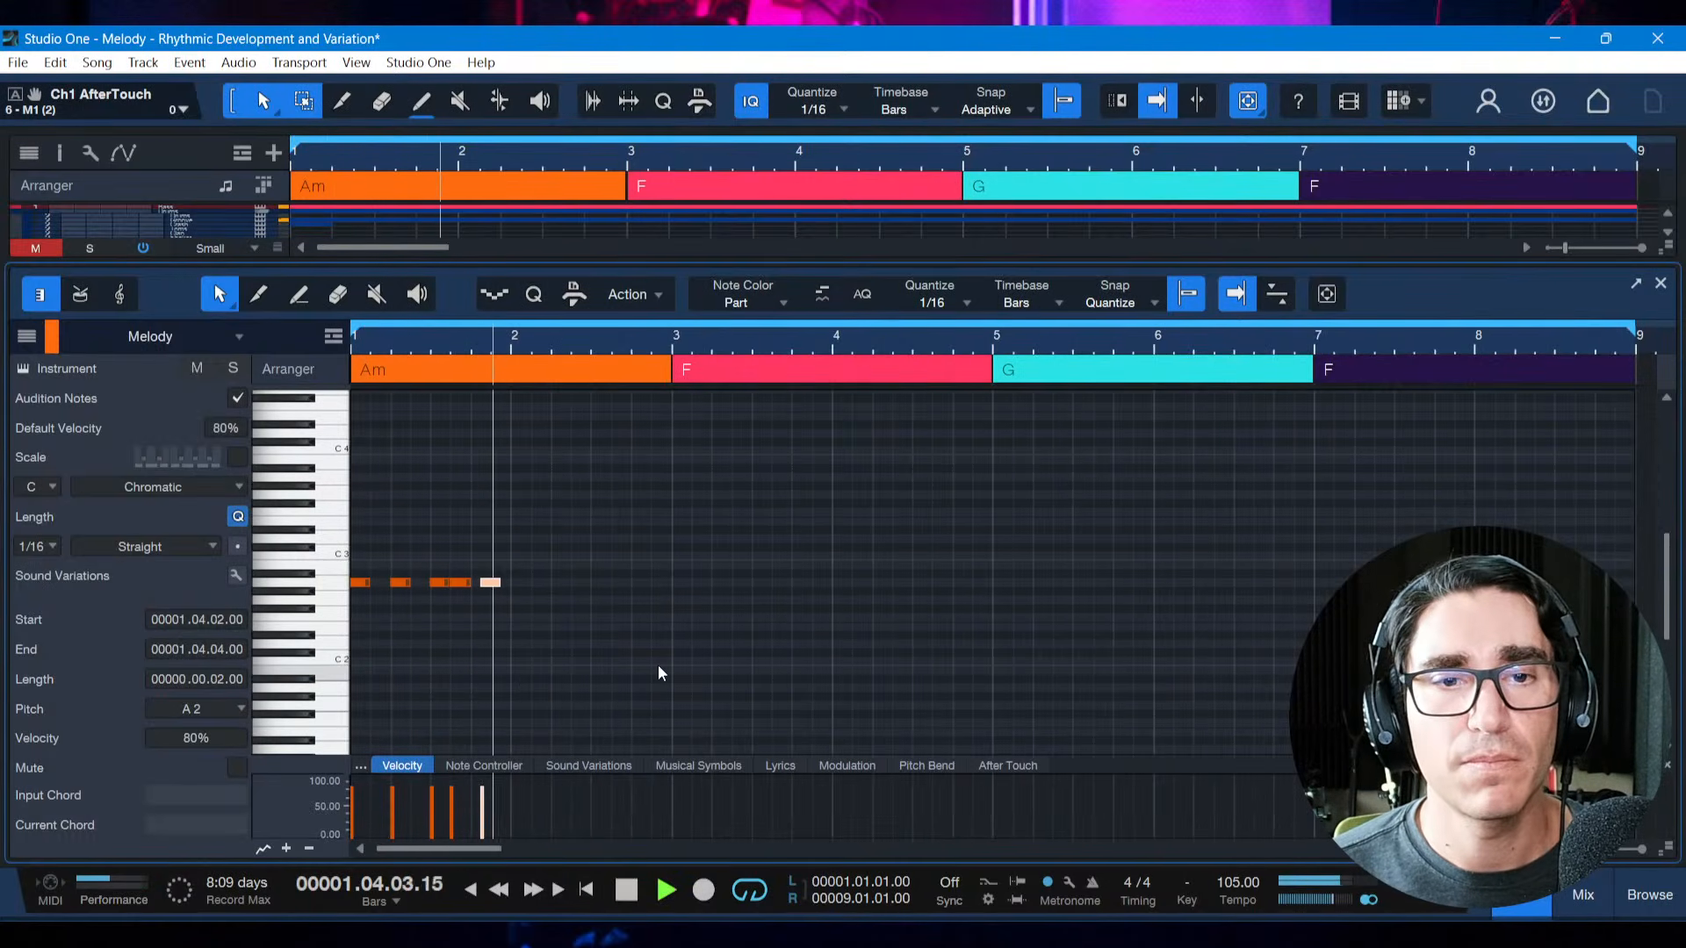
pyautogui.press('space')
# Move the last motif note one sixteenth later to 1.4.3, replay the motif, and save the song
pyautogui.hotkey('alt', 'Right')
pyautogui.press('space')
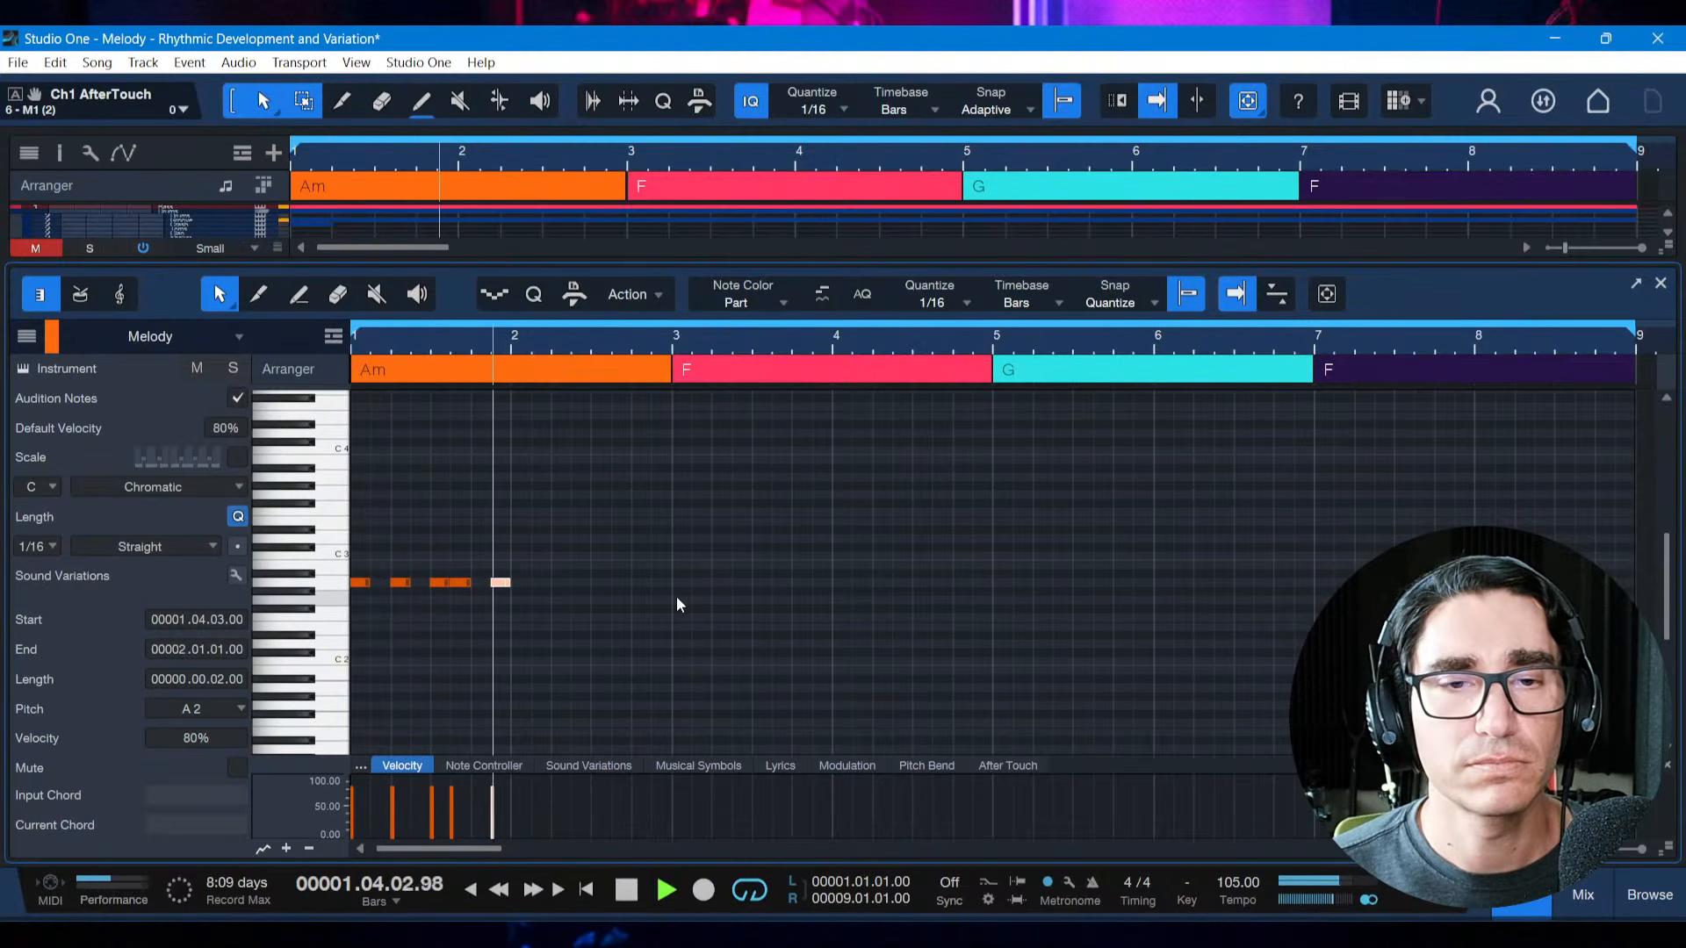
pyautogui.hotkey('ctrl', 's')
pyautogui.press('space')
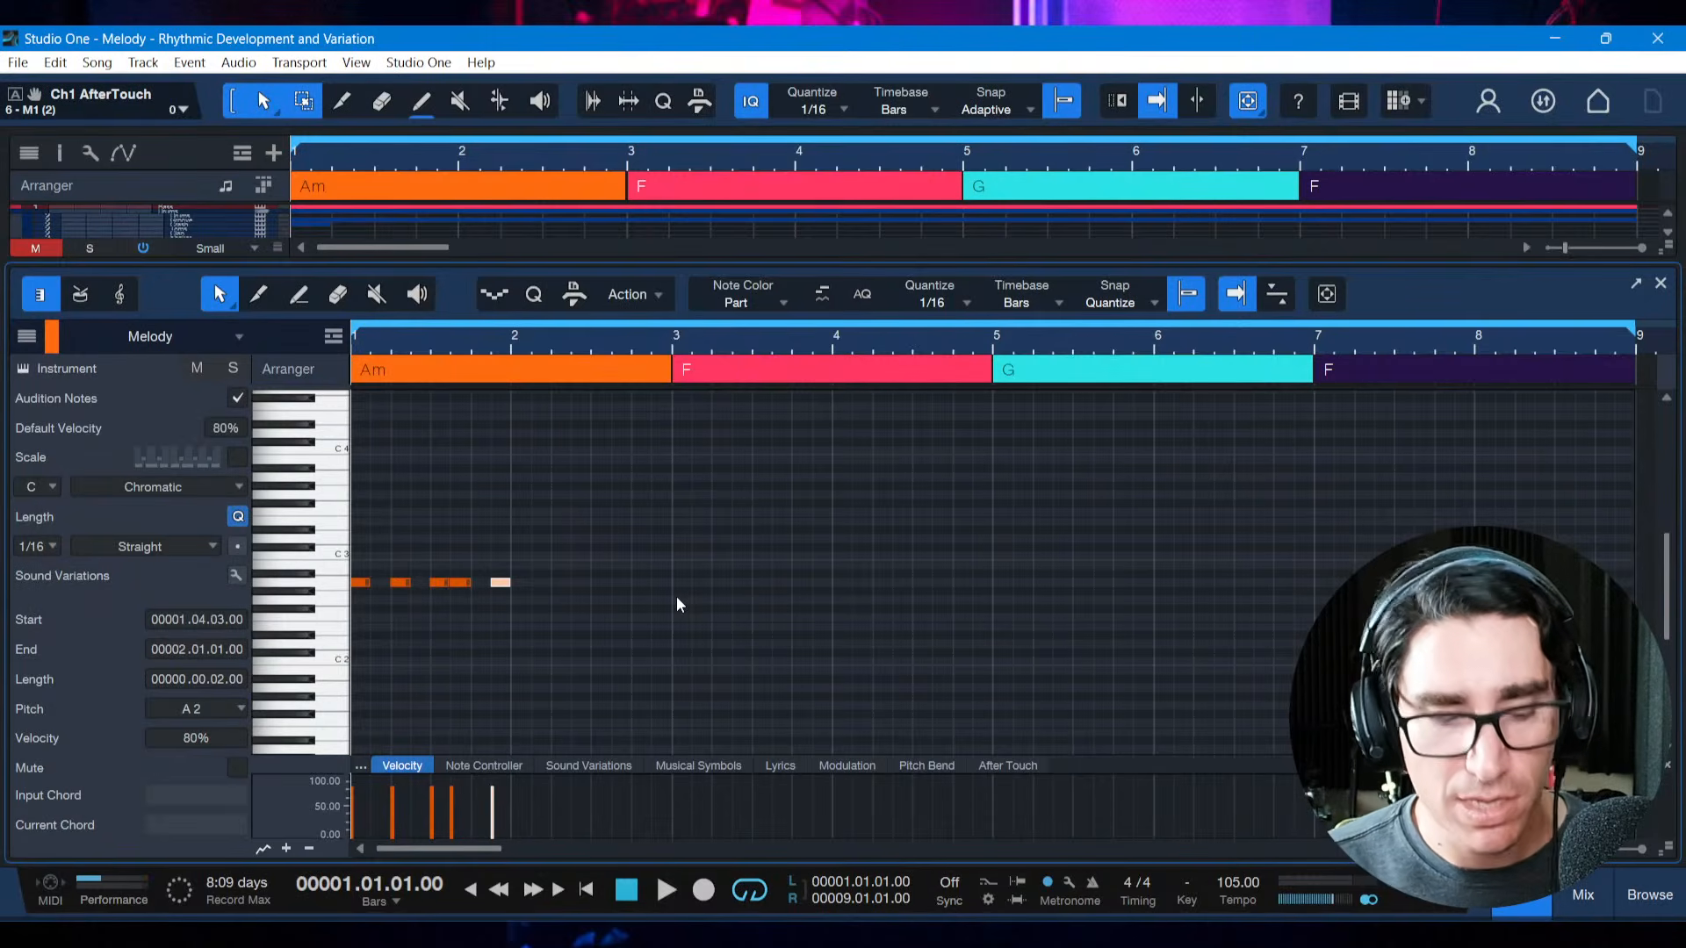
# Check the Rhythmic Development & Variation list in the PDF, return to Studio One, and copy the whole five-note motif to bar 3
pyautogui.hotkey('alt', 'Tab')
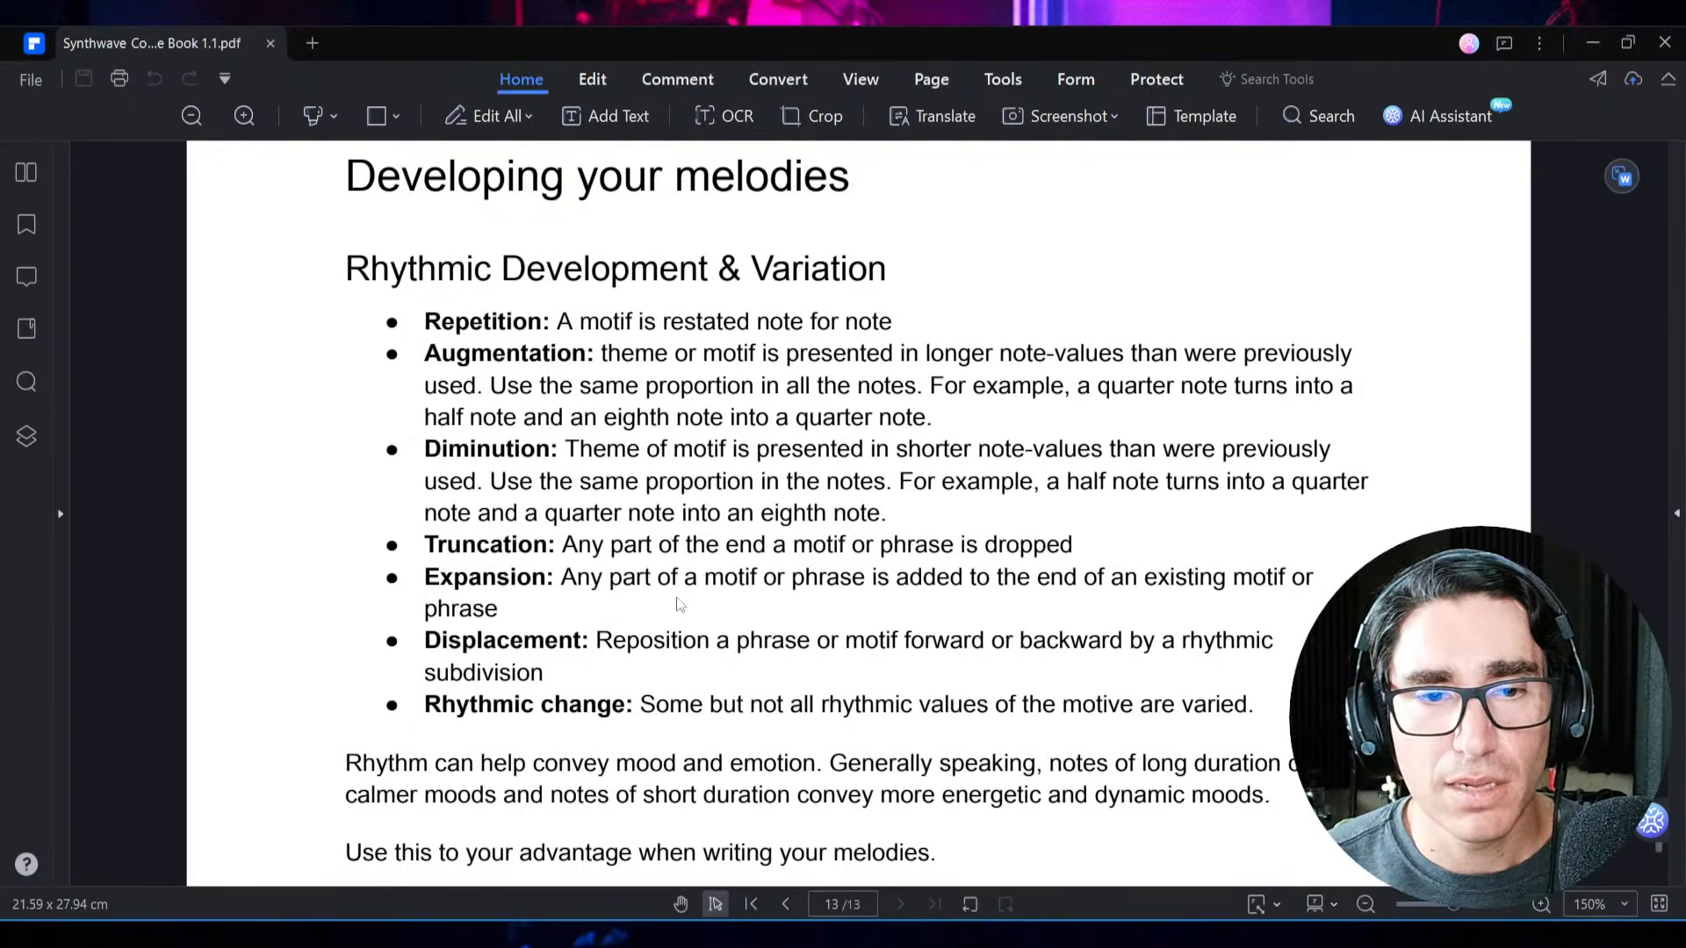
pyautogui.hotkey('alt', 'Tab')
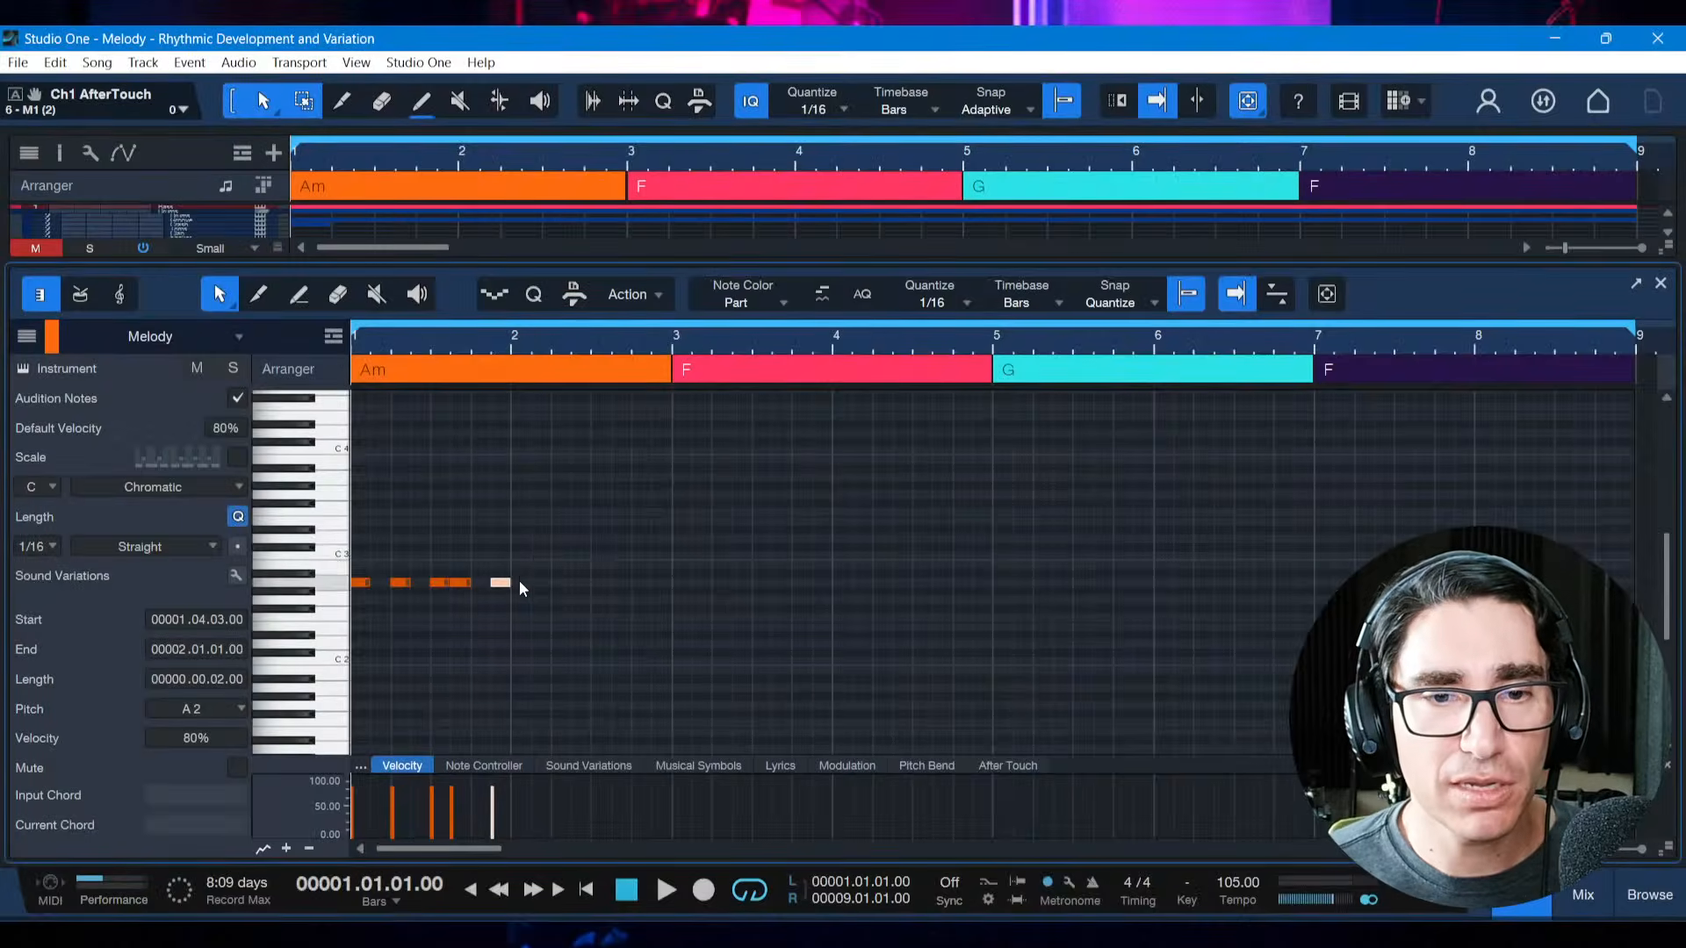
pyautogui.moveTo(508, 593); pyautogui.dragTo(368, 572)
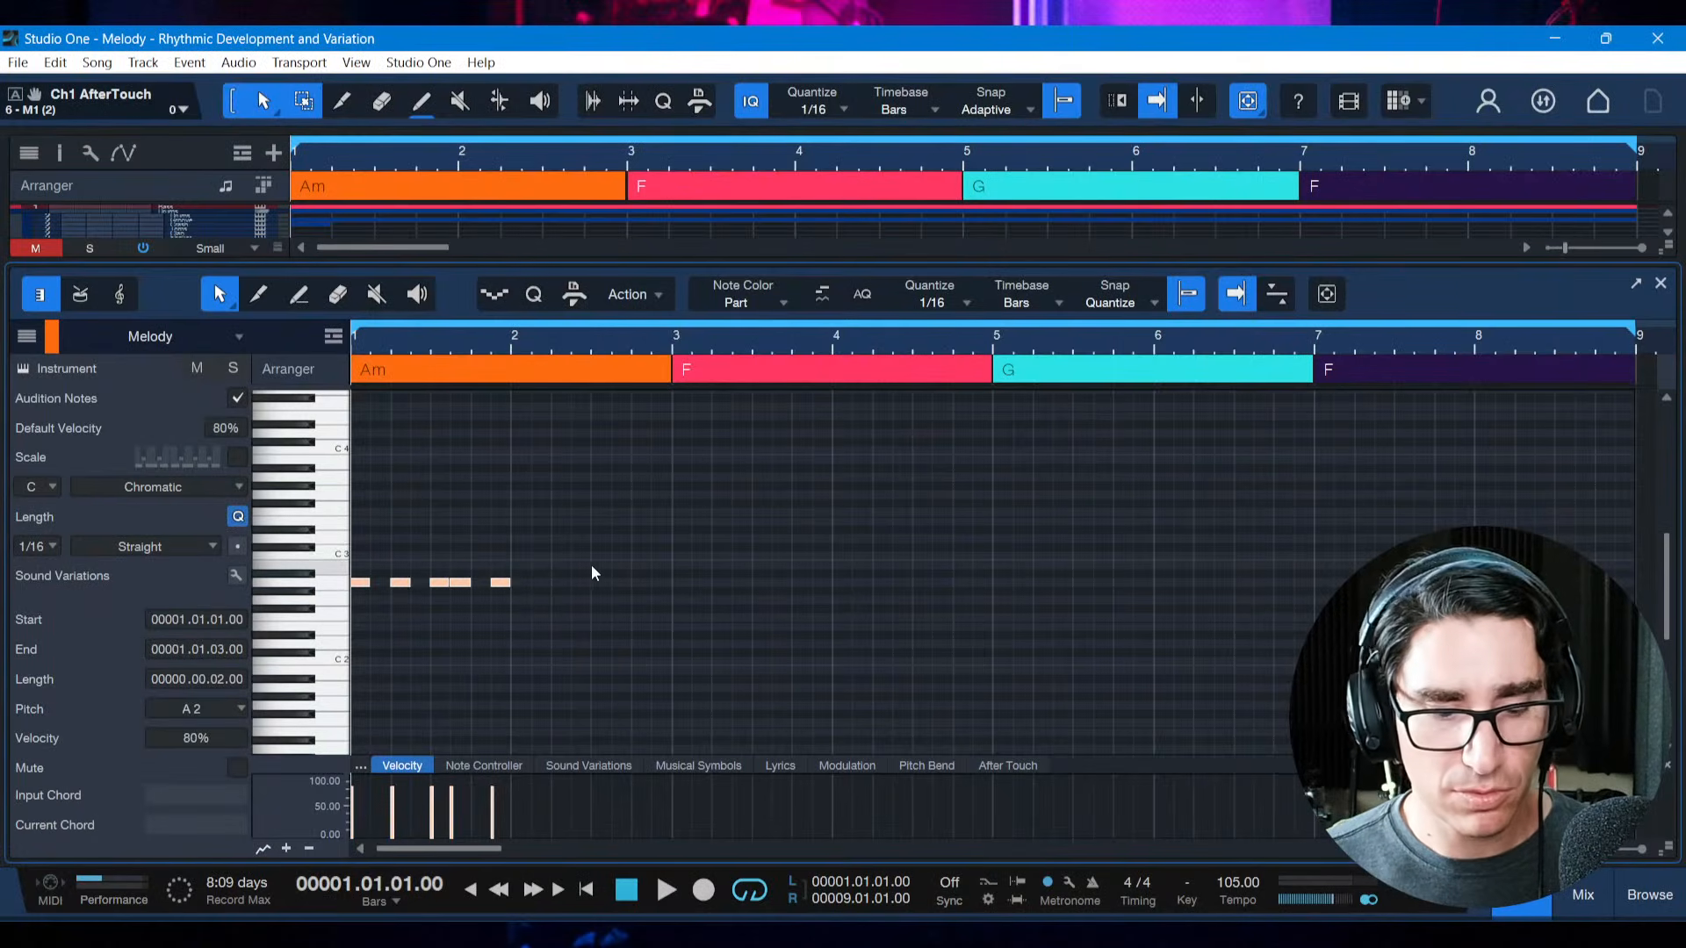
pyautogui.press('d')
pyautogui.hotkey('alt', 'Right')
pyautogui.hotkey('alt', 'Right')
pyautogui.hotkey('alt', 'Right')
pyautogui.hotkey('alt', 'Right')
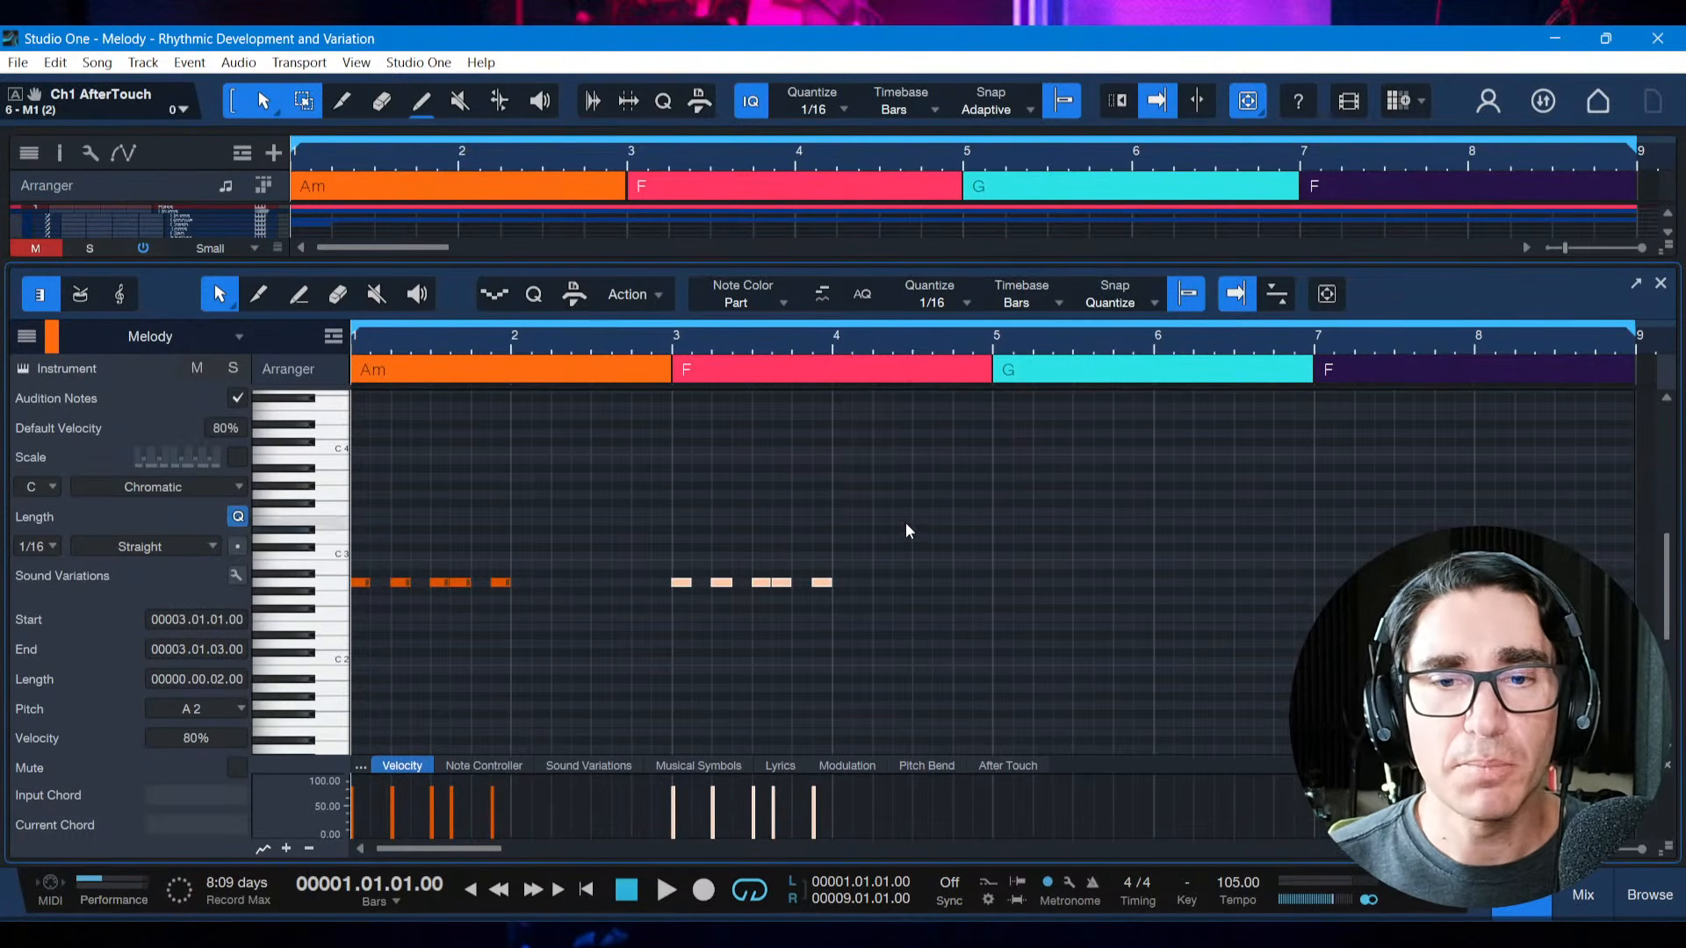
# Clear the note selection and play from the start to hear the motif followed by its copy in bar 3
pyautogui.click(809, 646)
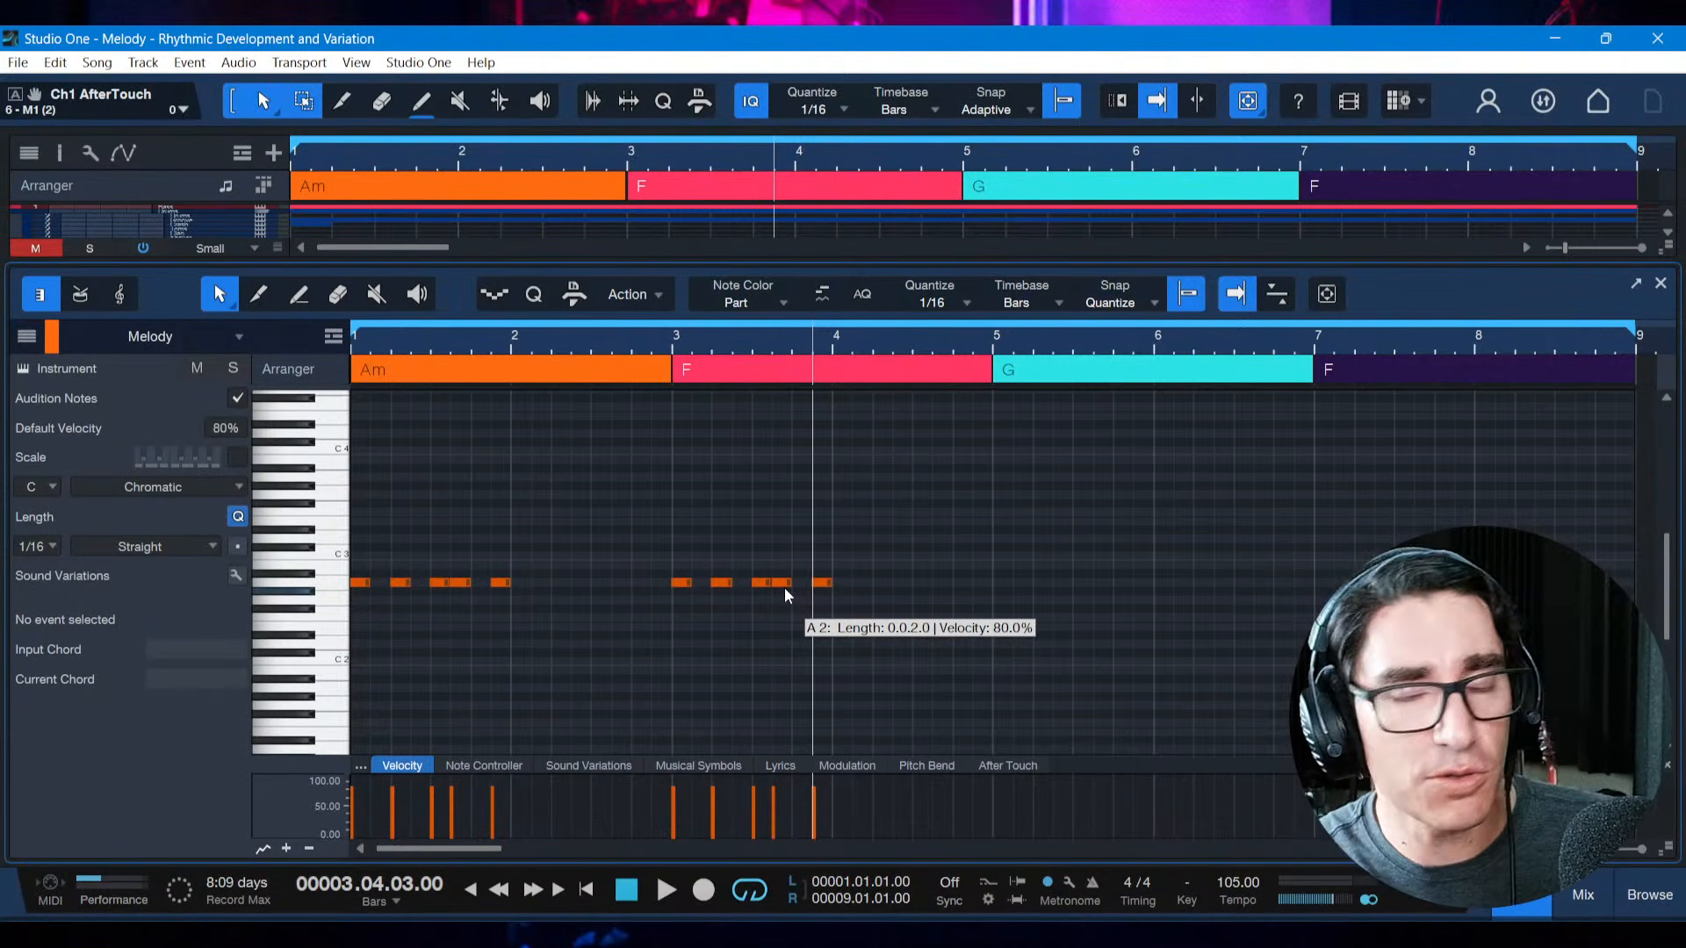
pyautogui.click(774, 570)
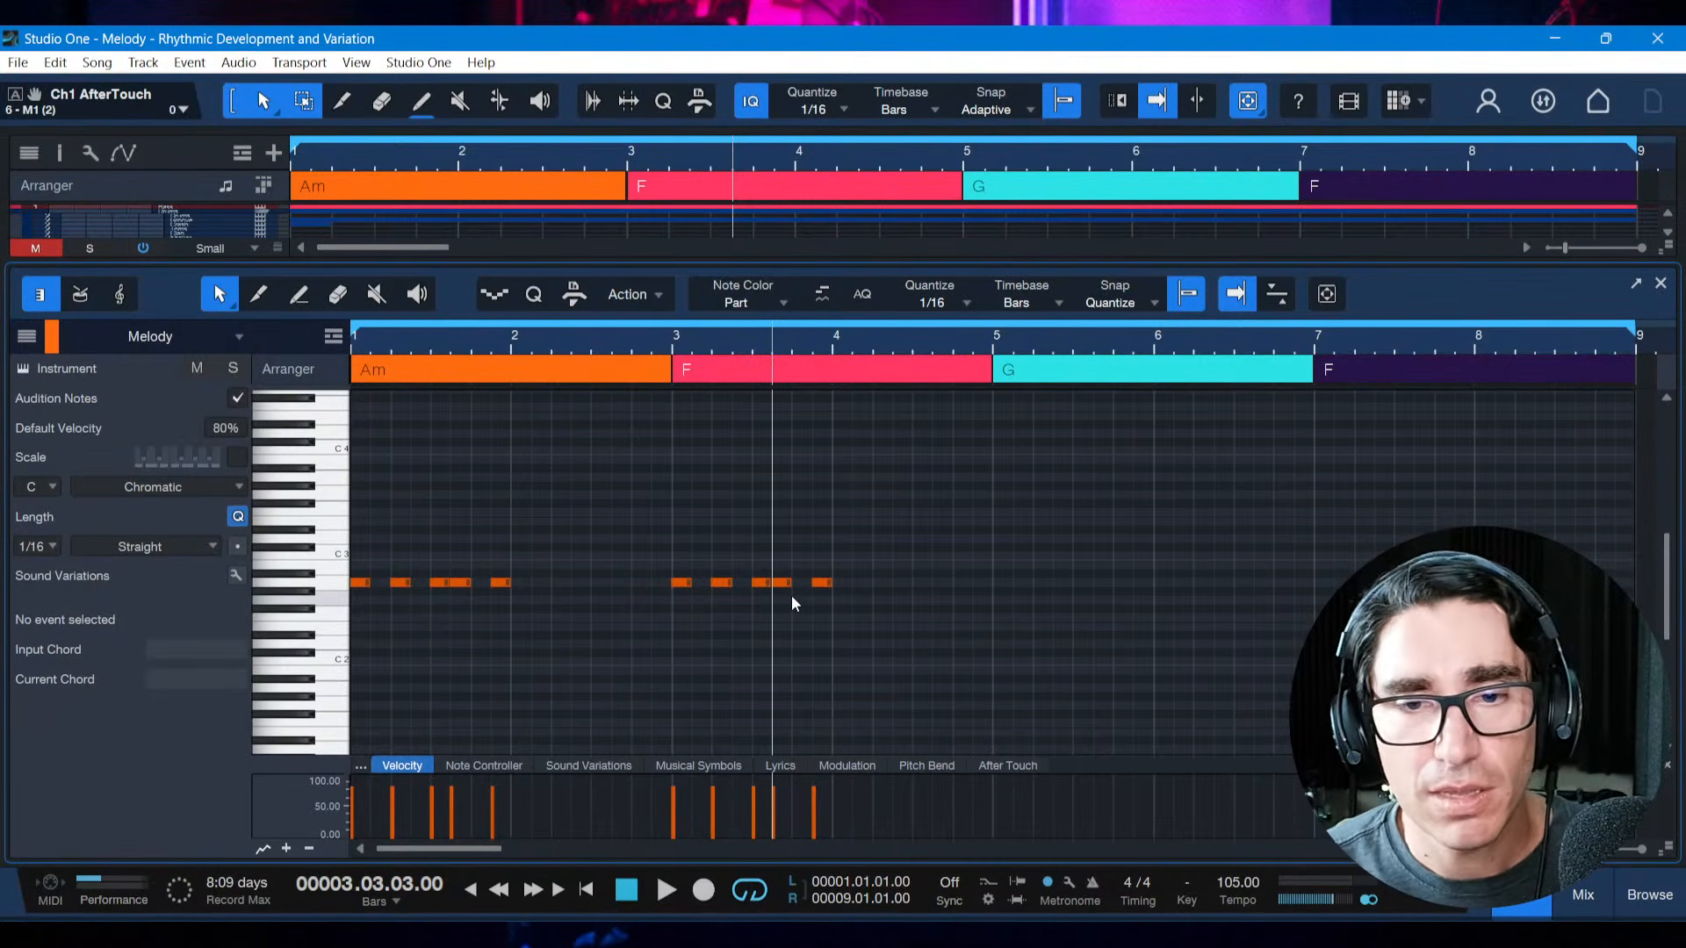
pyautogui.click(791, 597)
pyautogui.press(',')
pyautogui.press('space')
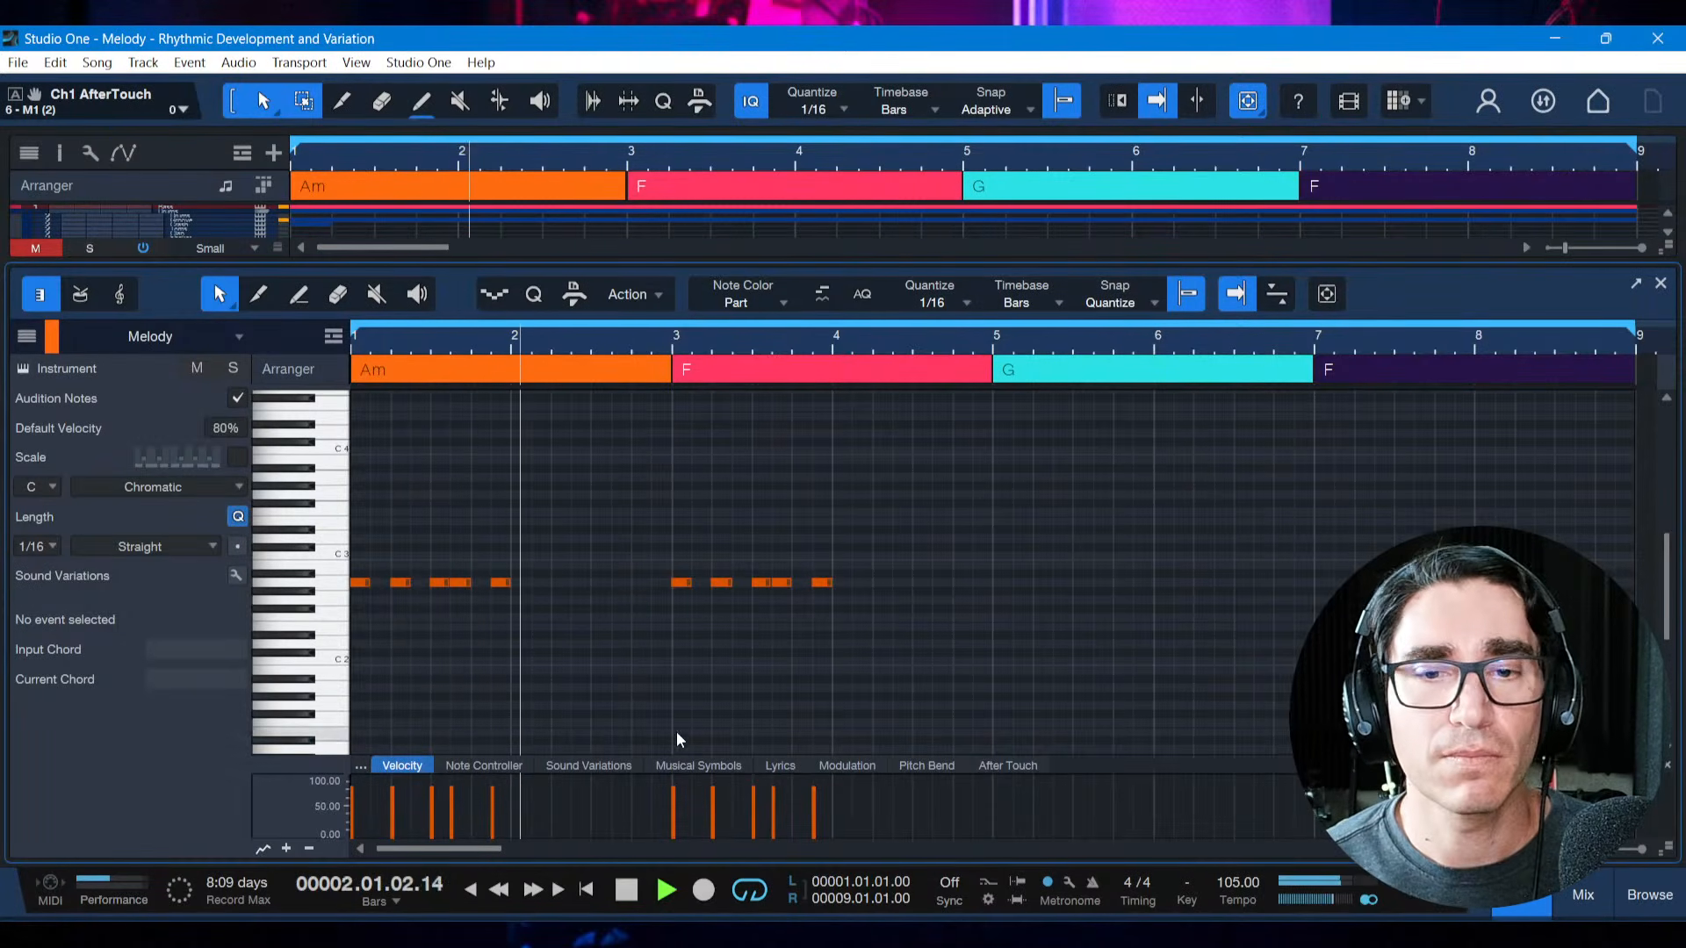
pyautogui.press('space')
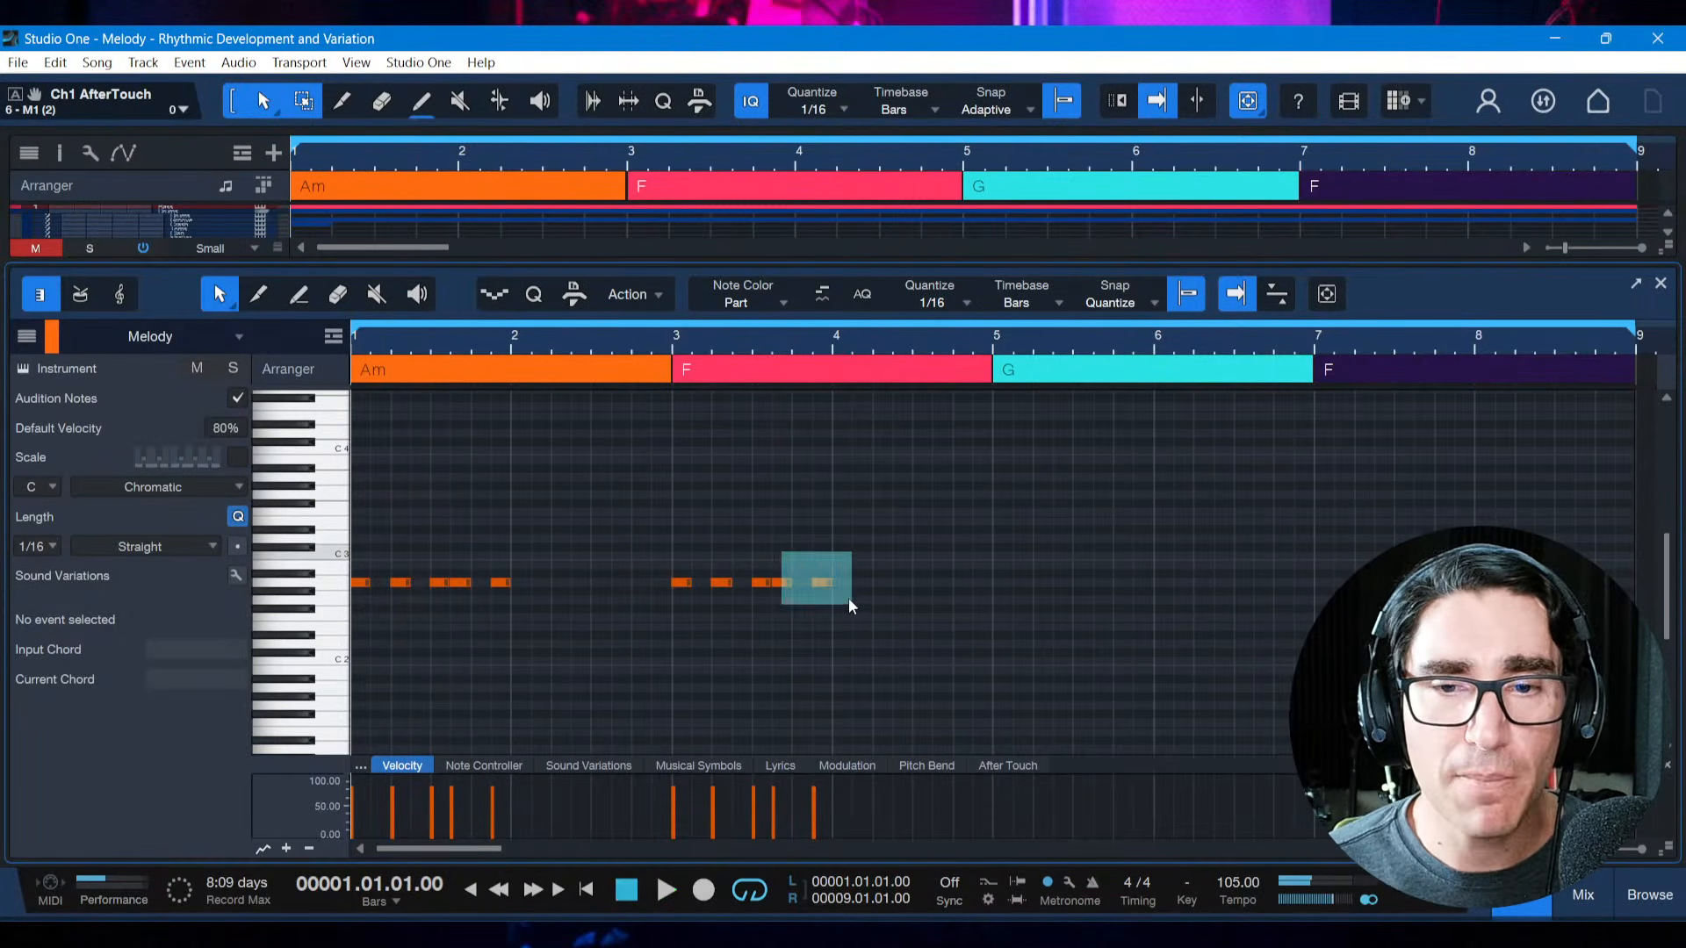
# Mute the last two notes of the bar 3 copy and play from the start through the truncated motif
pyautogui.moveTo(849, 600); pyautogui.dragTo(850, 602)
pyautogui.hotkey('shift', 'm')
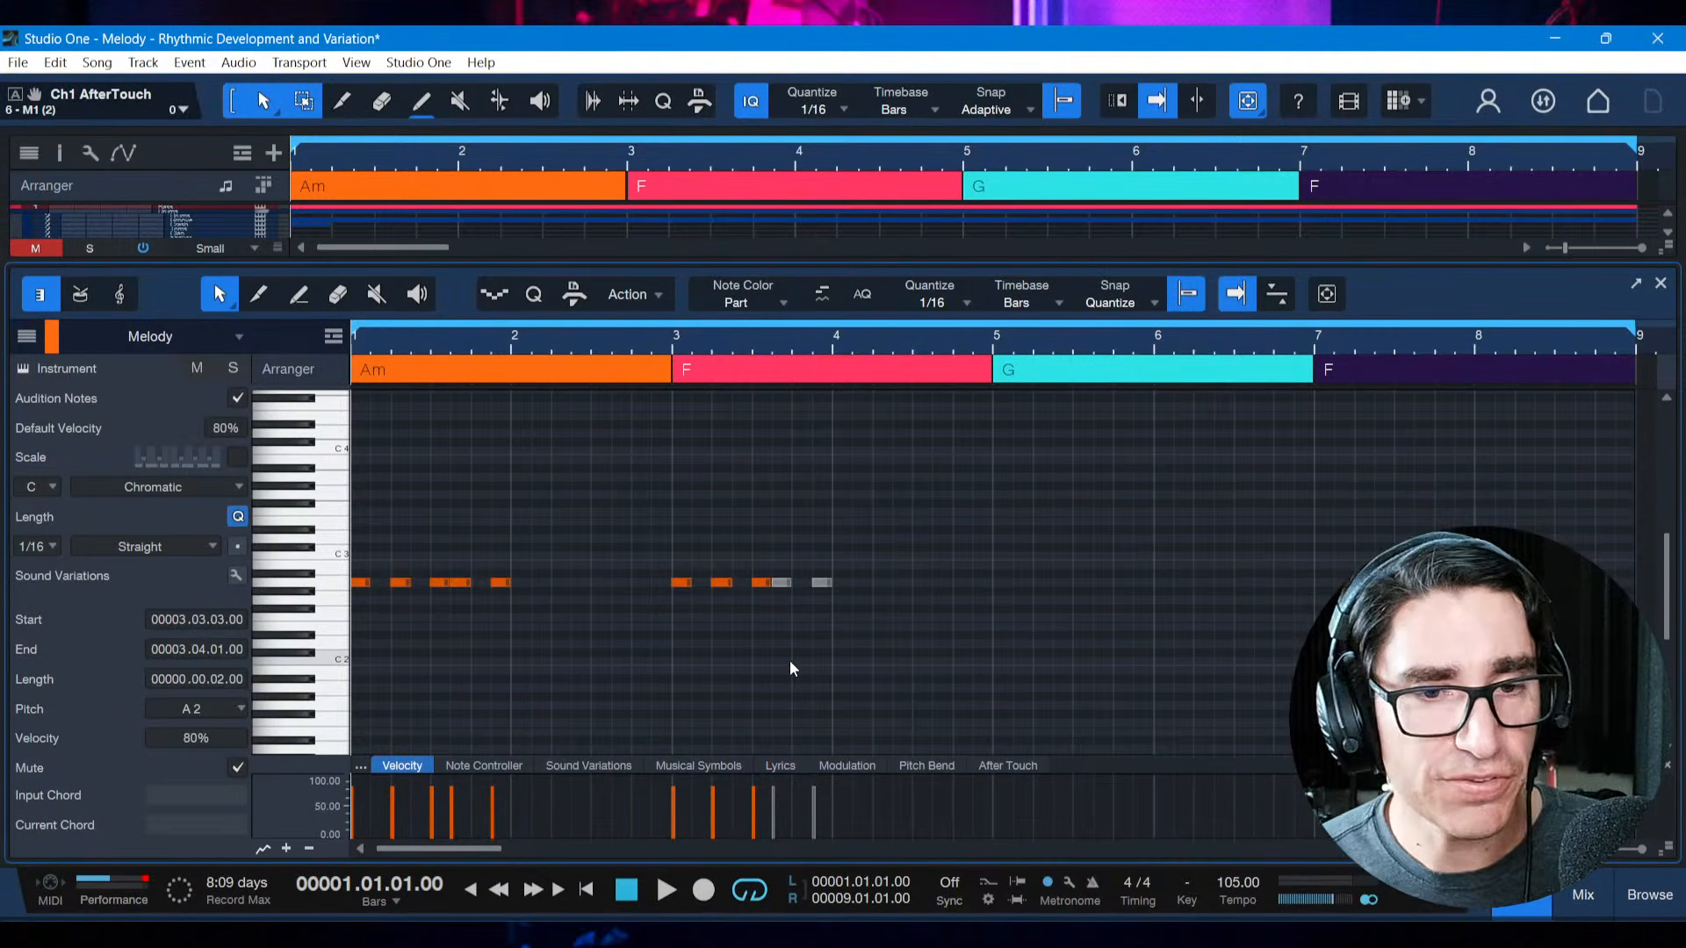
pyautogui.press('space')
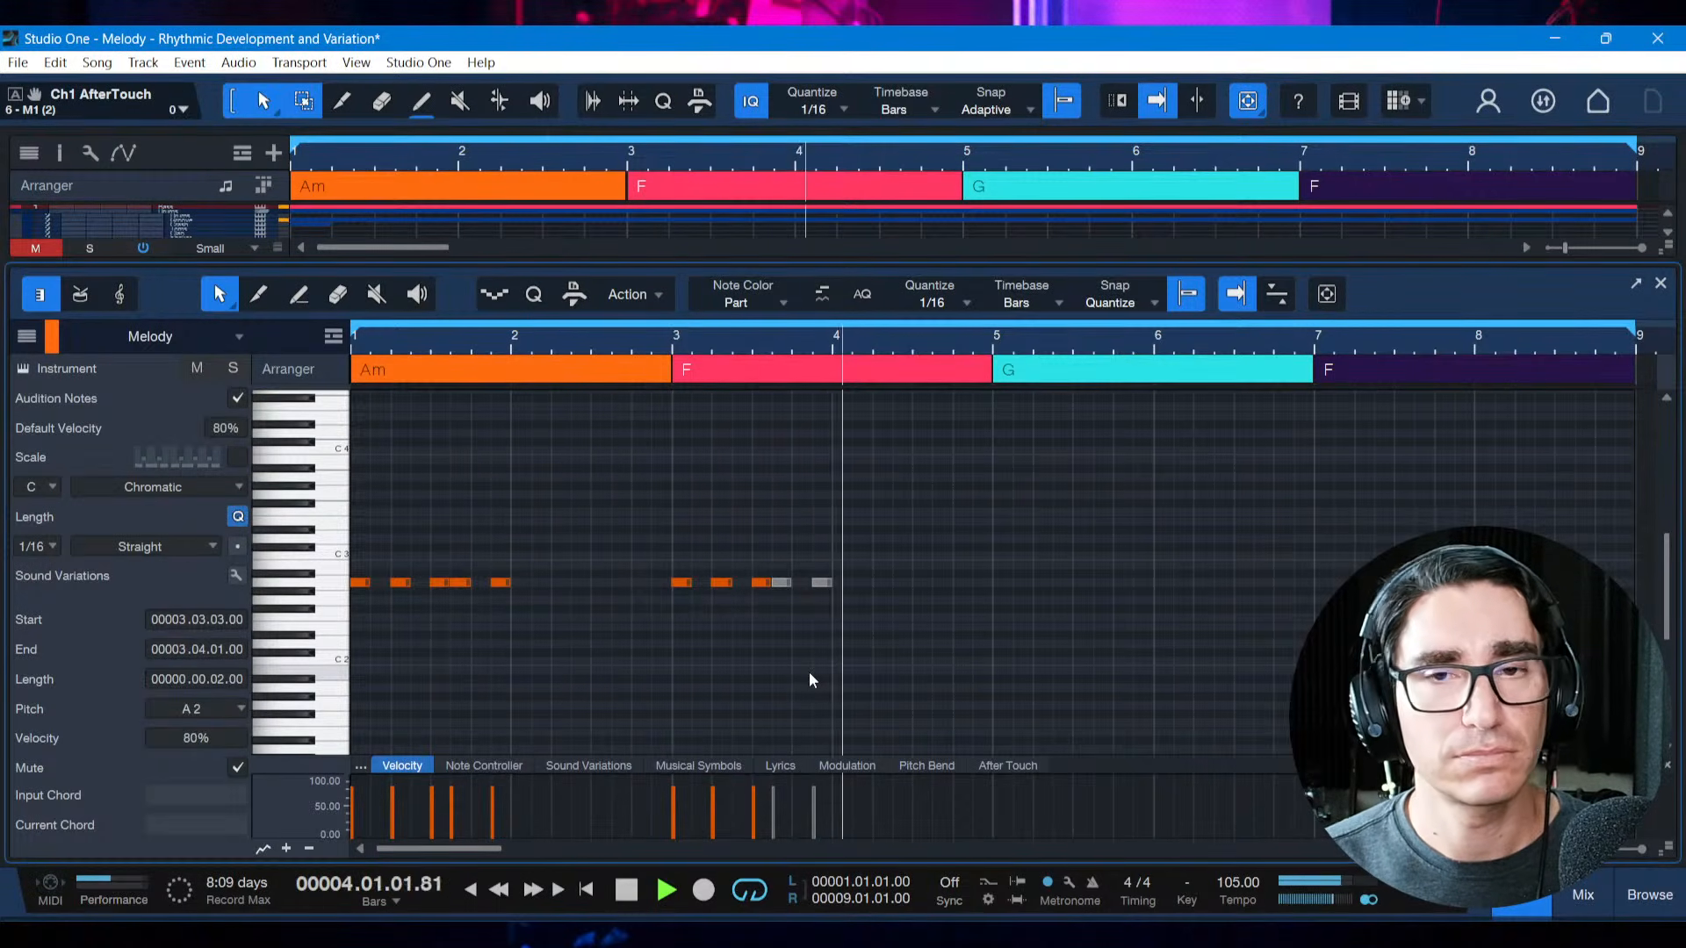
pyautogui.press('space')
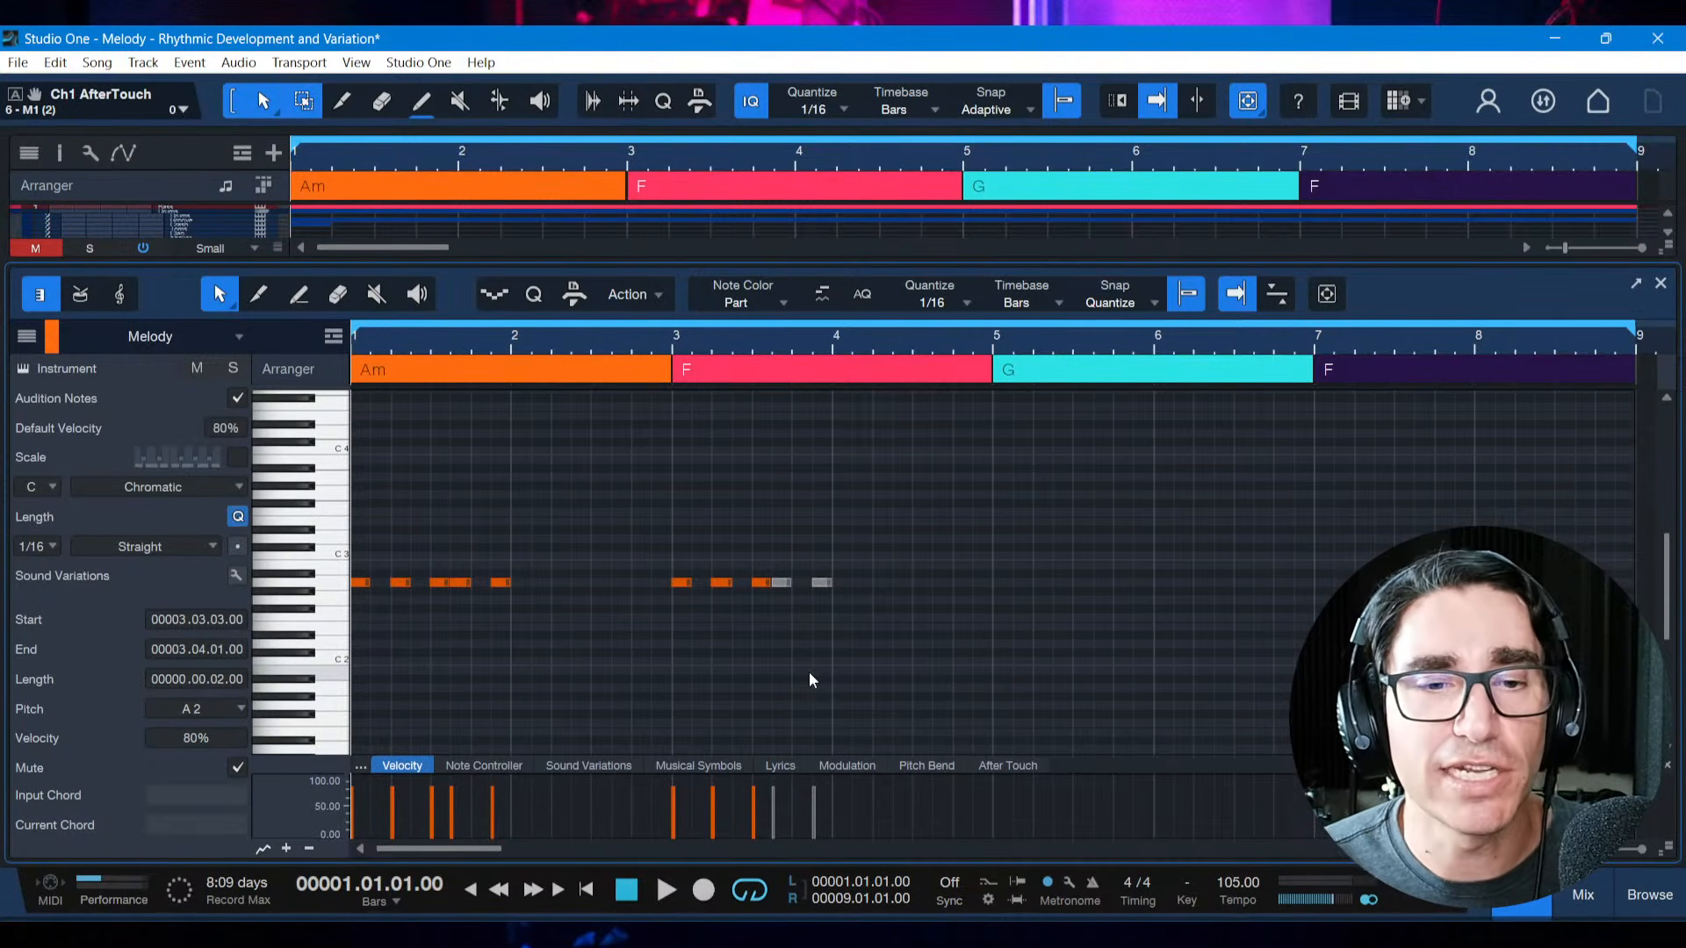
# Replay from bar 1 into bar 4 to compare the full motif with its truncated copy
pyautogui.press('space')
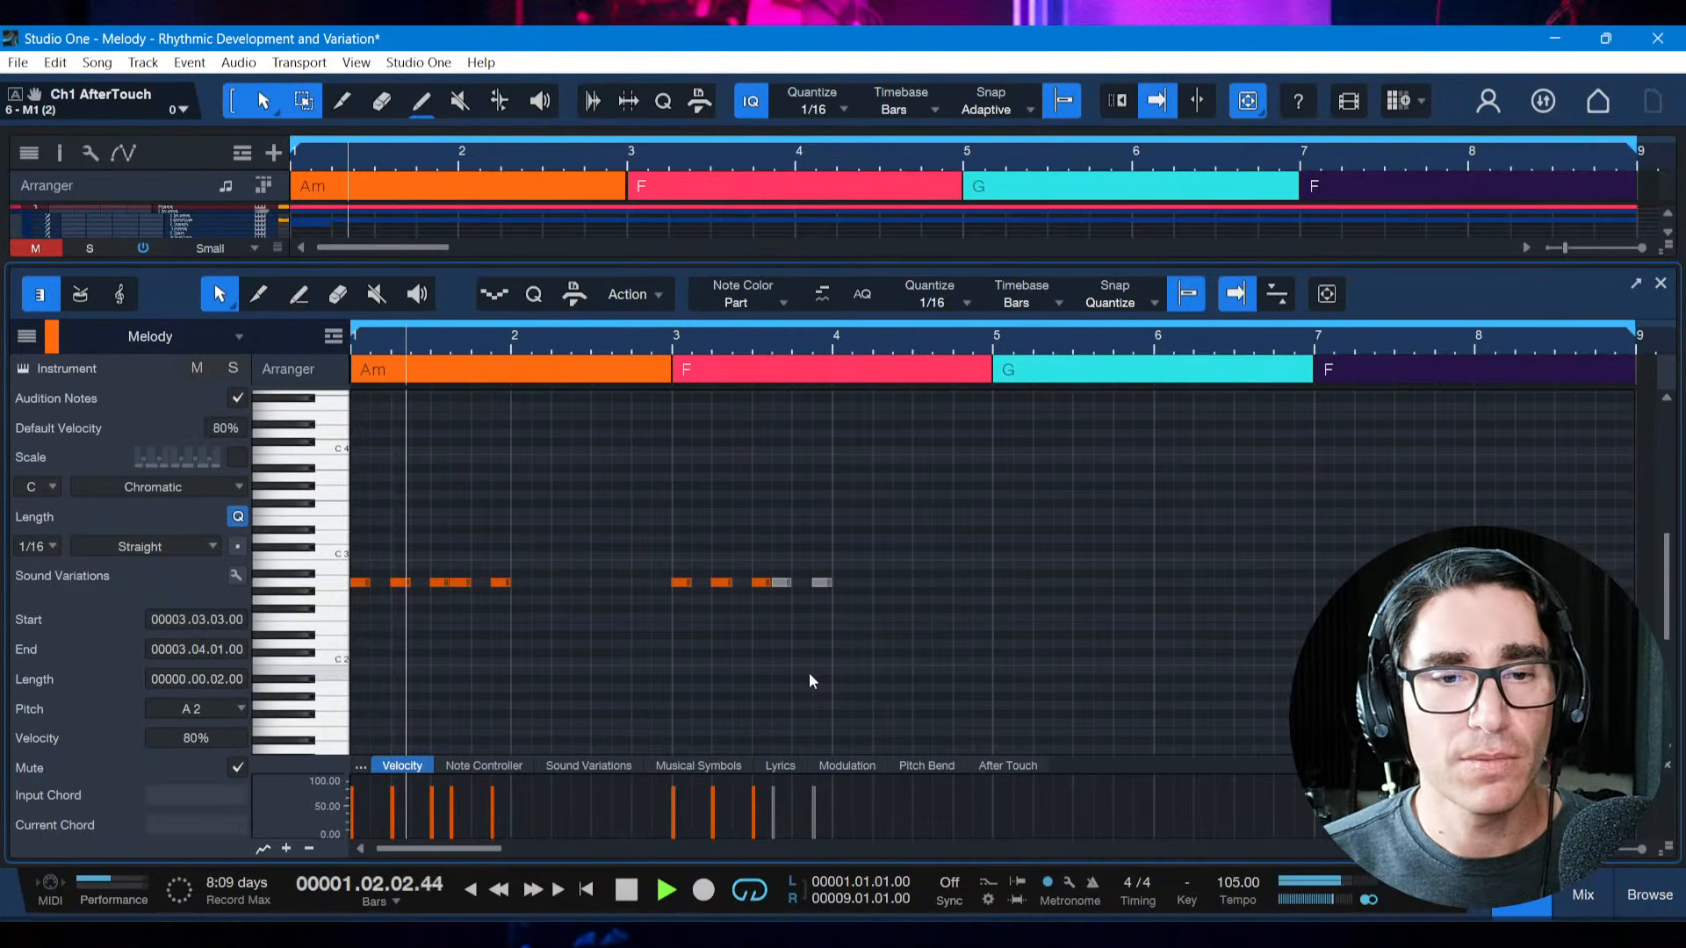
pyautogui.press('space')
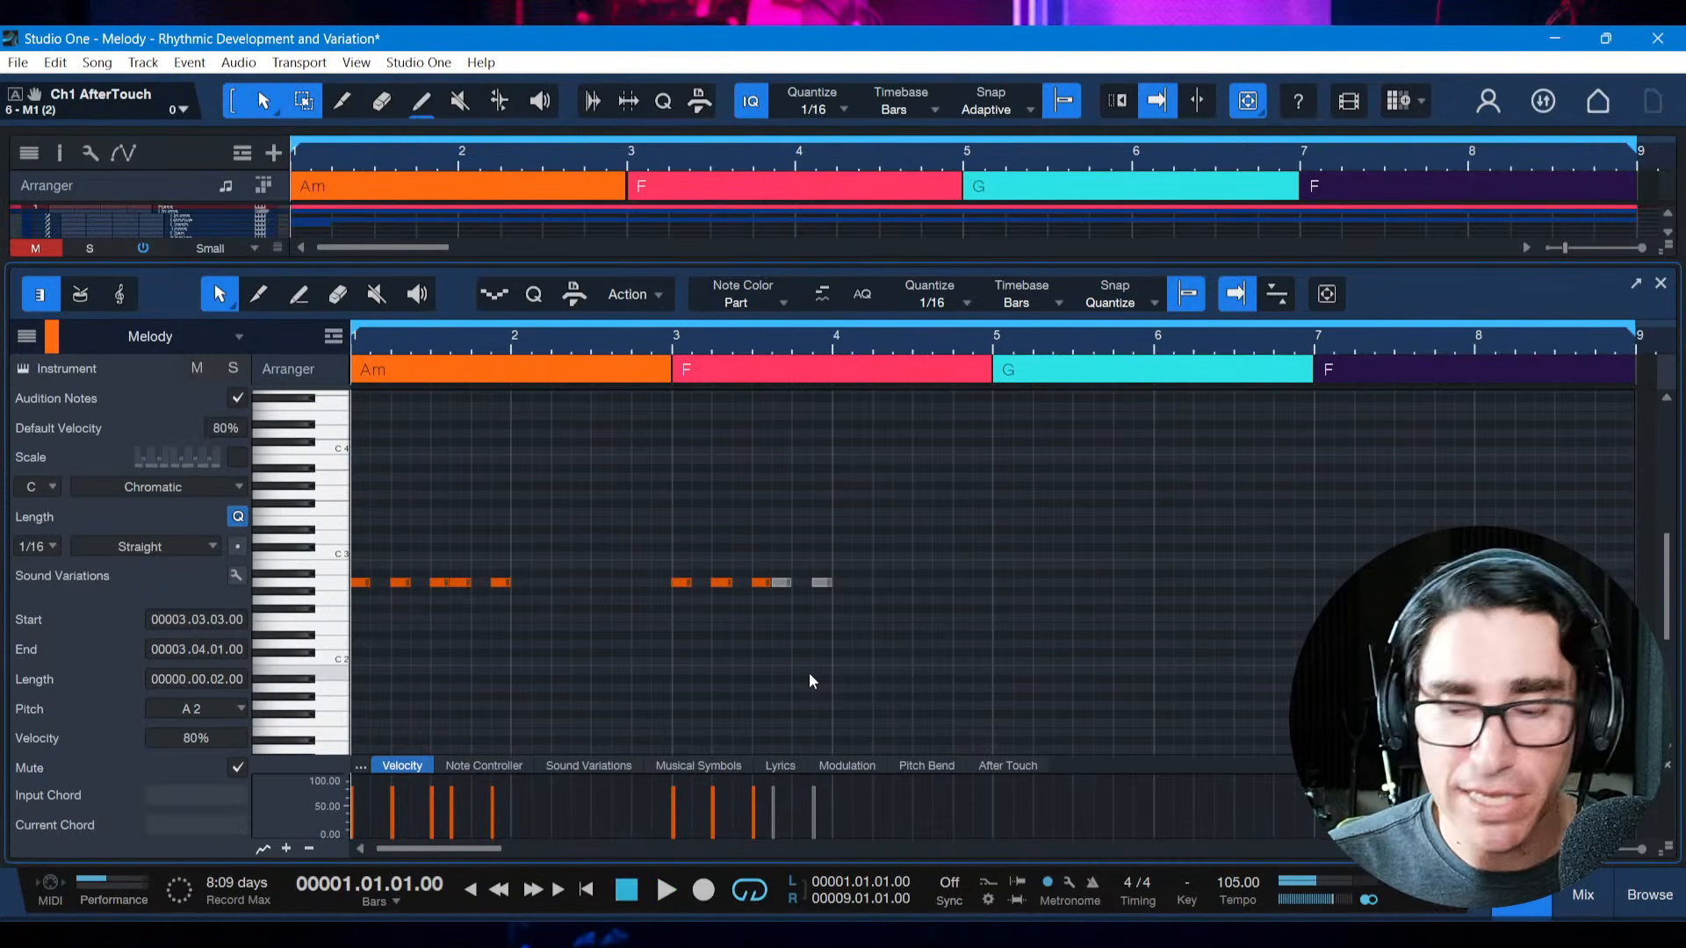
pyautogui.press('space')
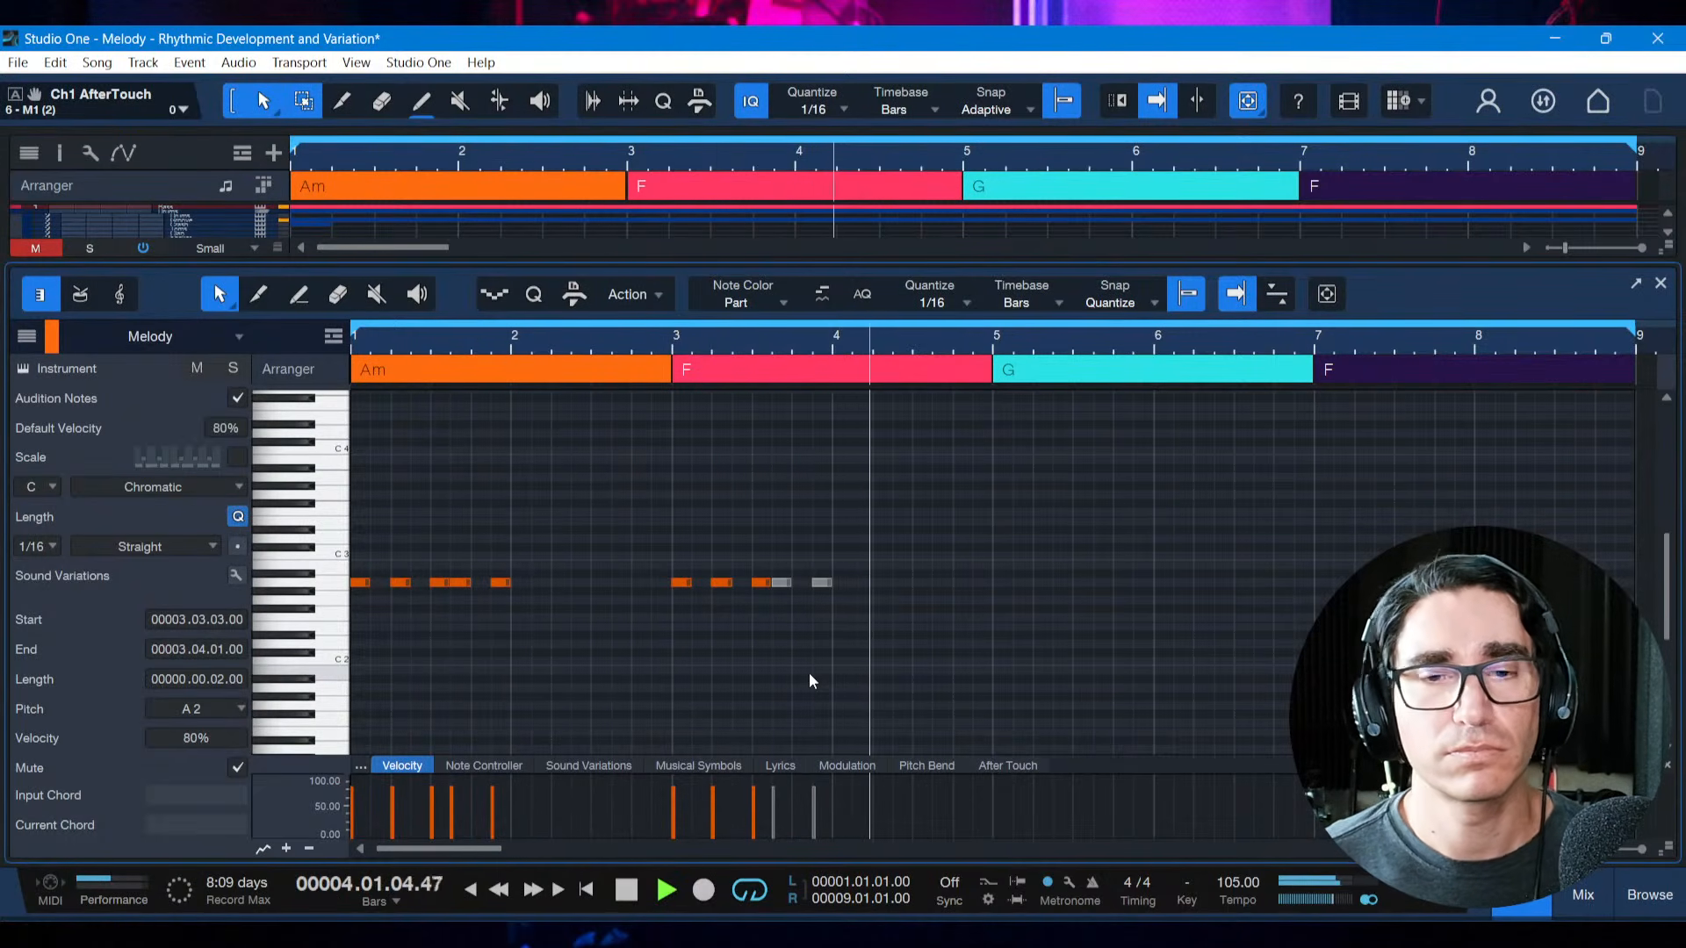
pyautogui.press('space')
# Unmute the last two notes in bar 3, and mute the copy's last three notes instead
pyautogui.moveTo(781, 560); pyautogui.dragTo(848, 615)
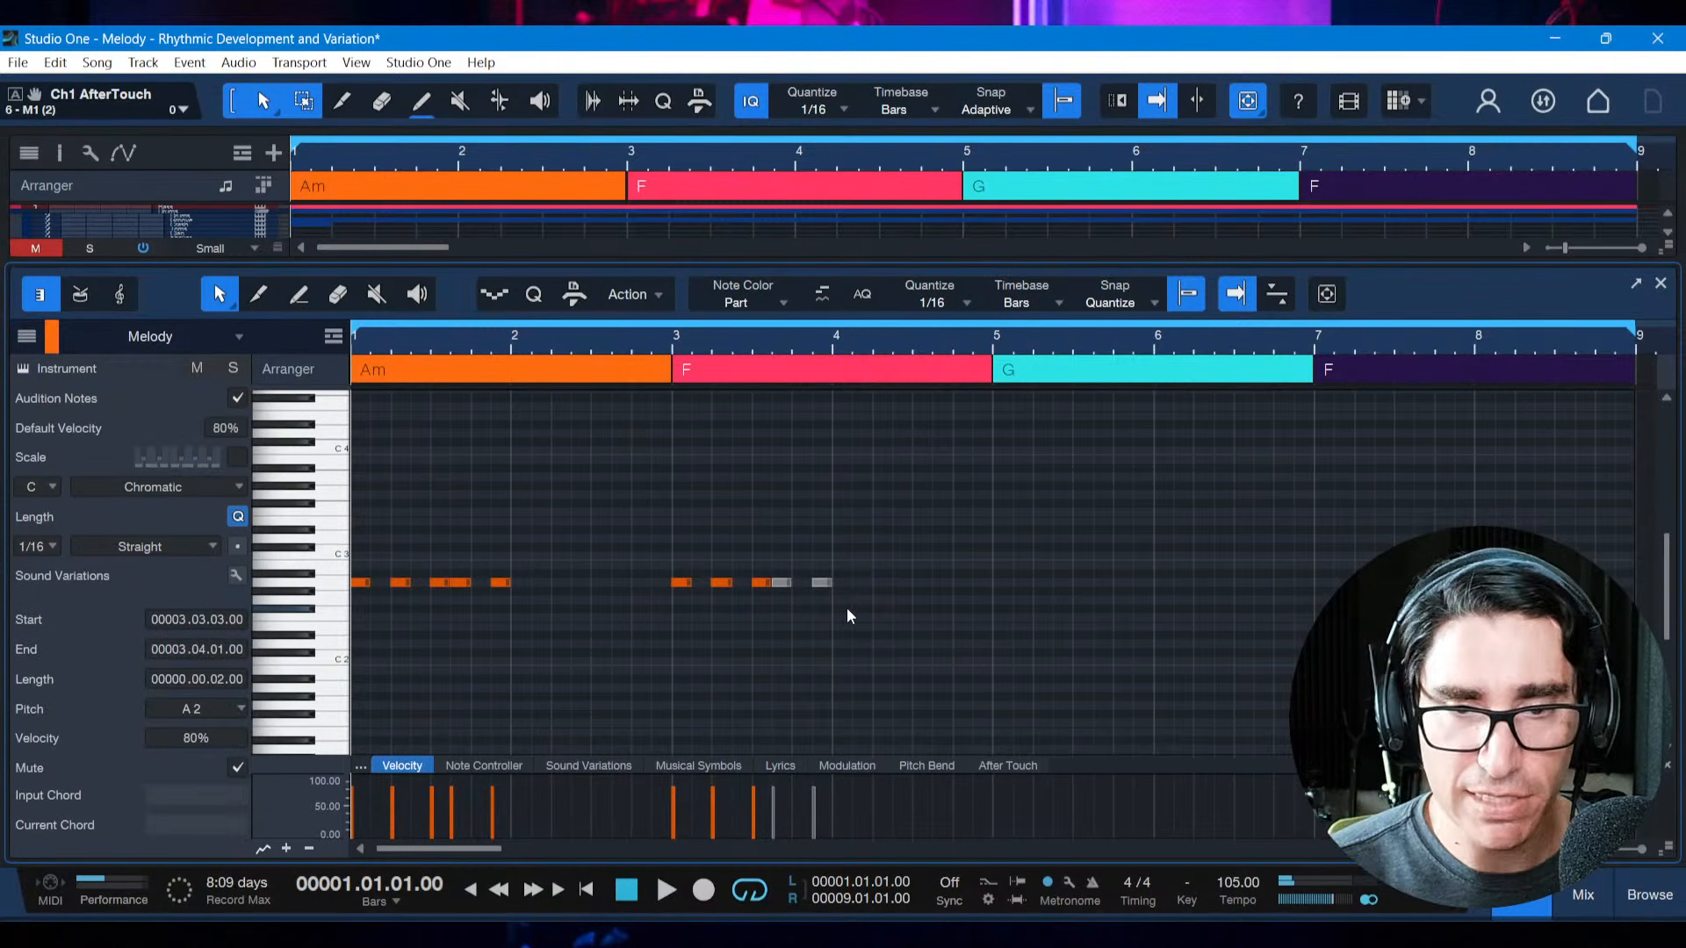
pyautogui.click(846, 608)
pyautogui.click(748, 640)
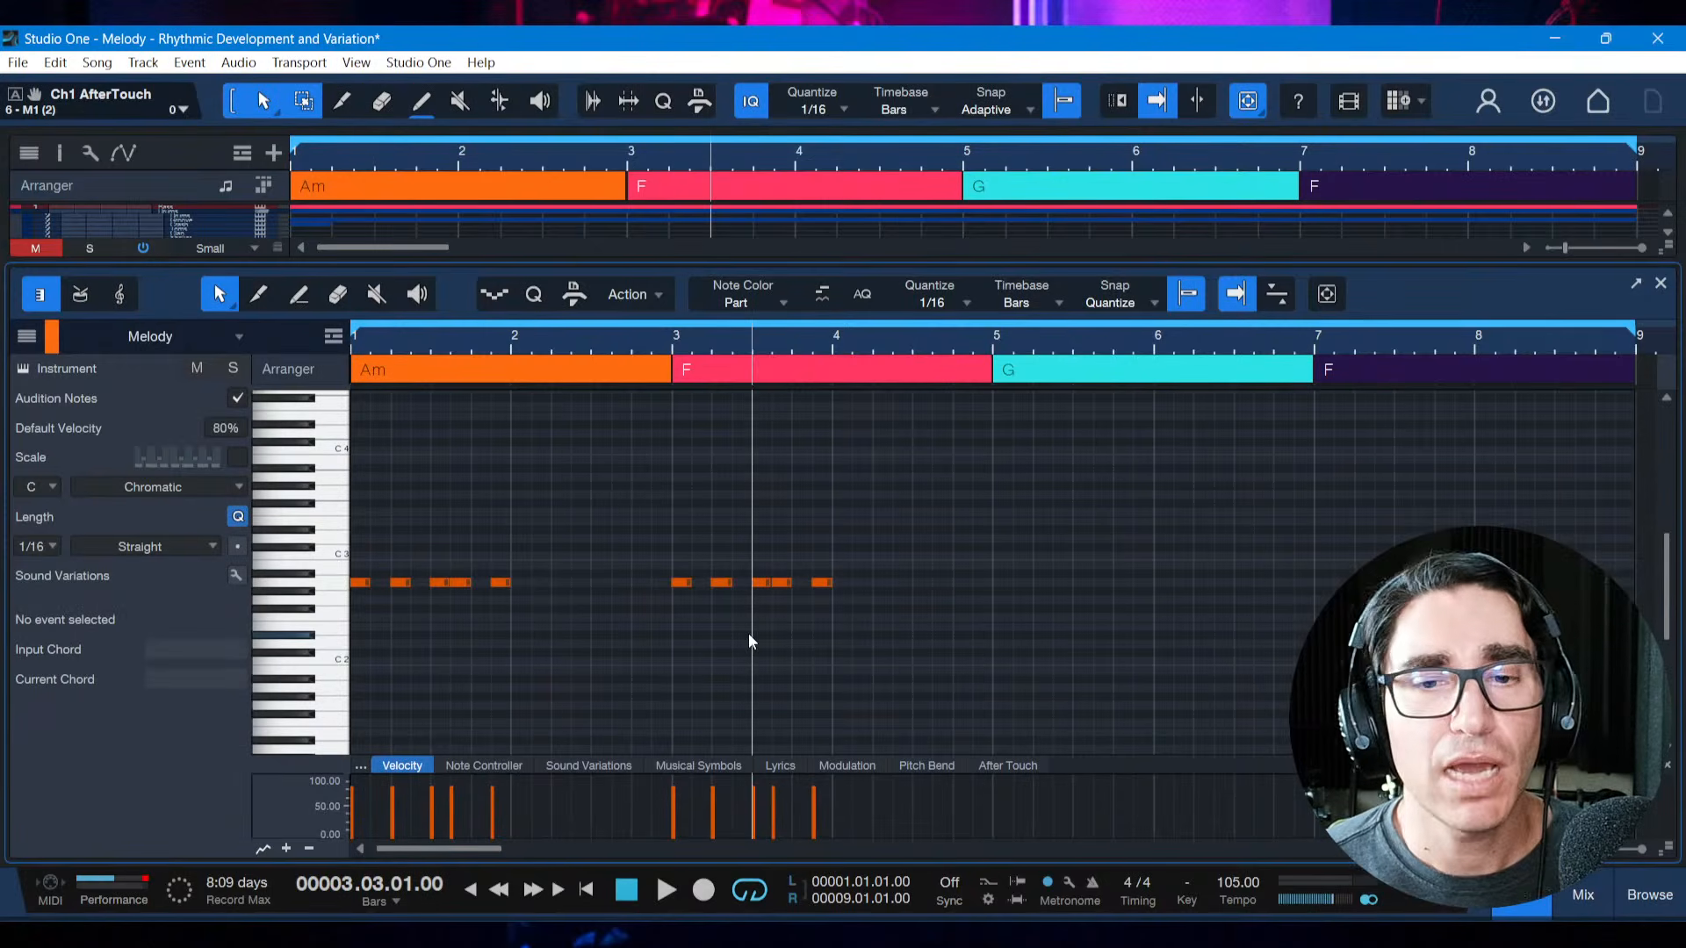
pyautogui.click(769, 540)
pyautogui.moveTo(834, 589); pyautogui.dragTo(855, 597)
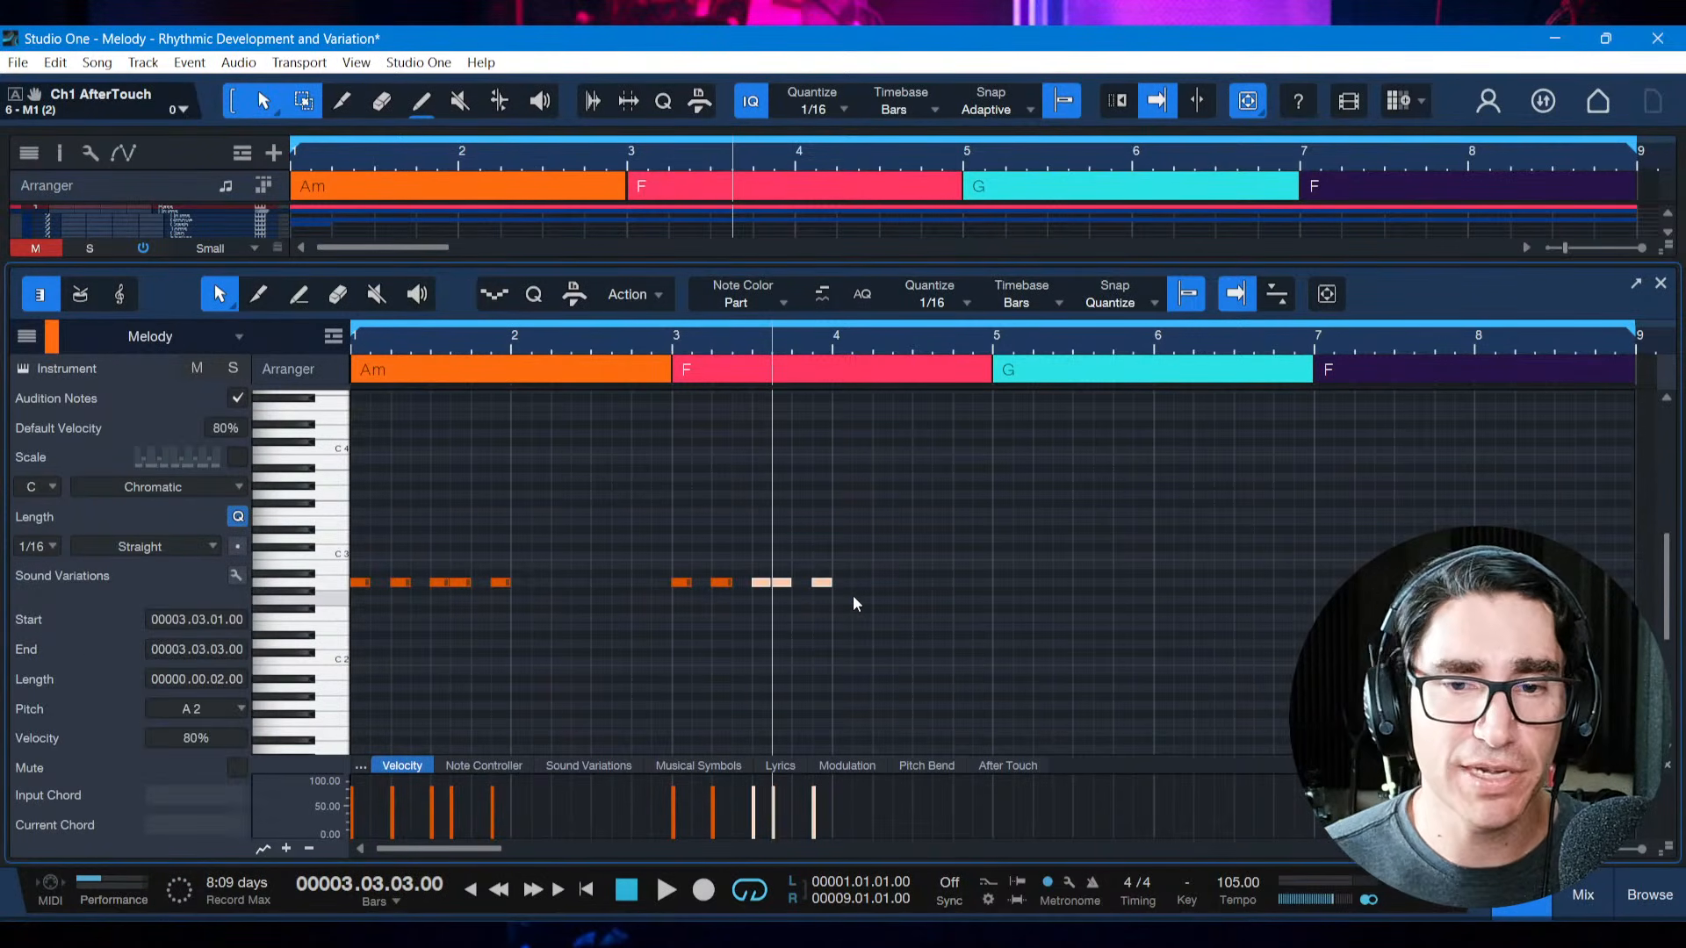
pyautogui.hotkey('shift', 'm')
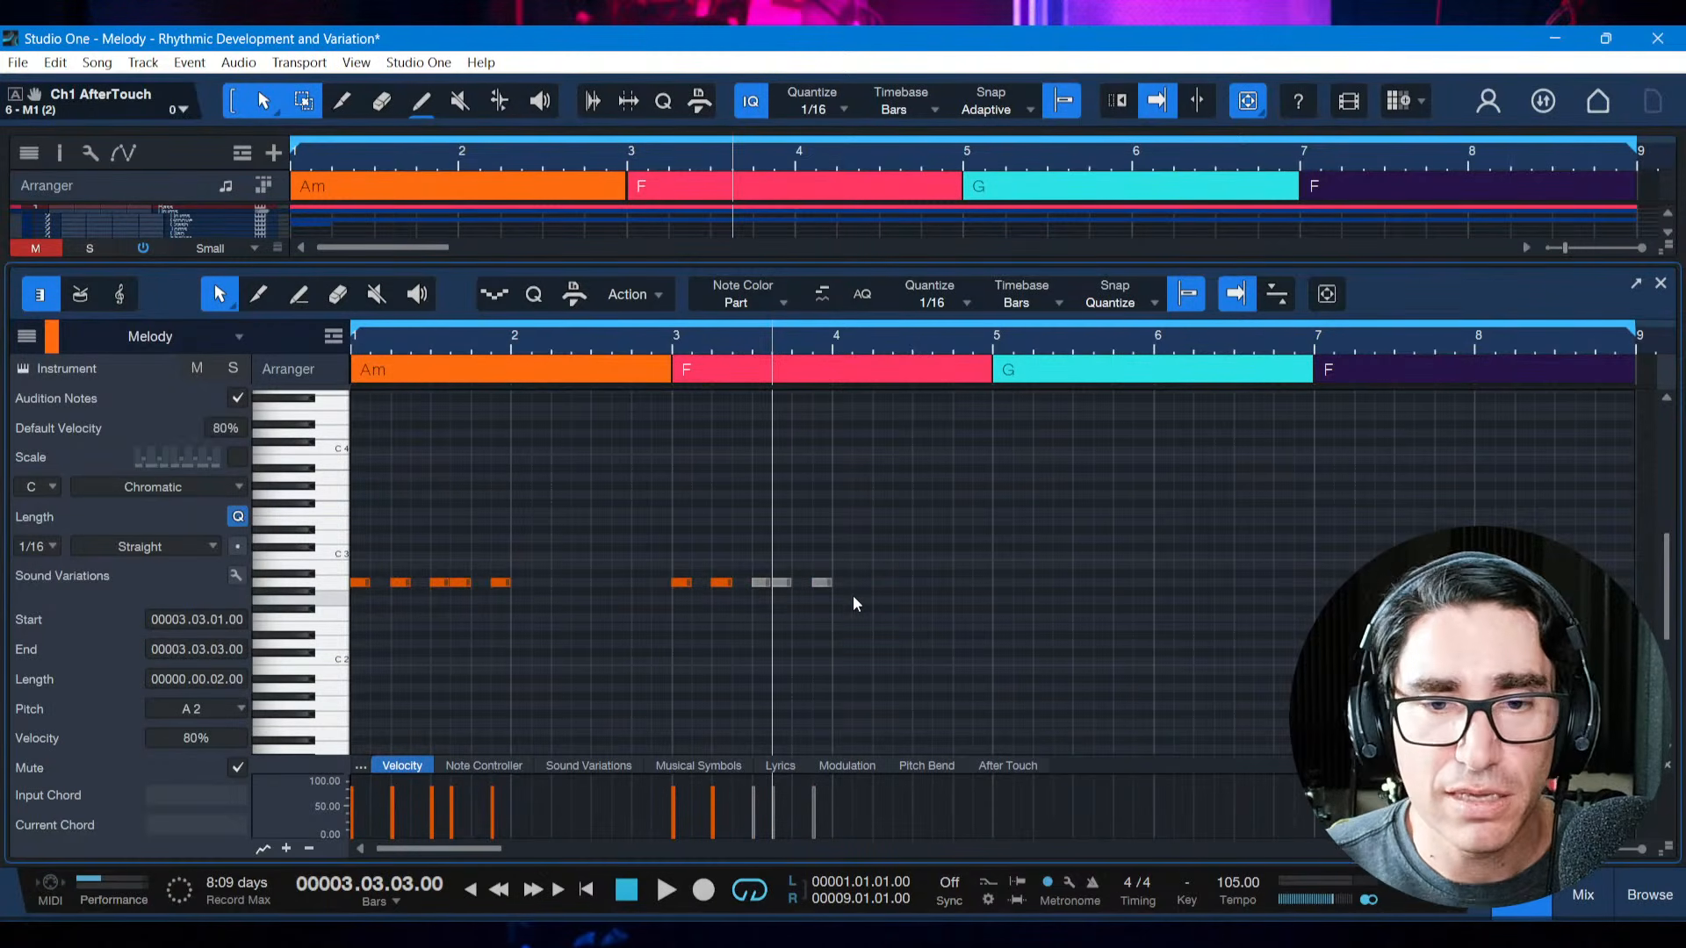
# Play from the start into bar 4 to hear the motif cut down to its first two notes
pyautogui.press('Home')
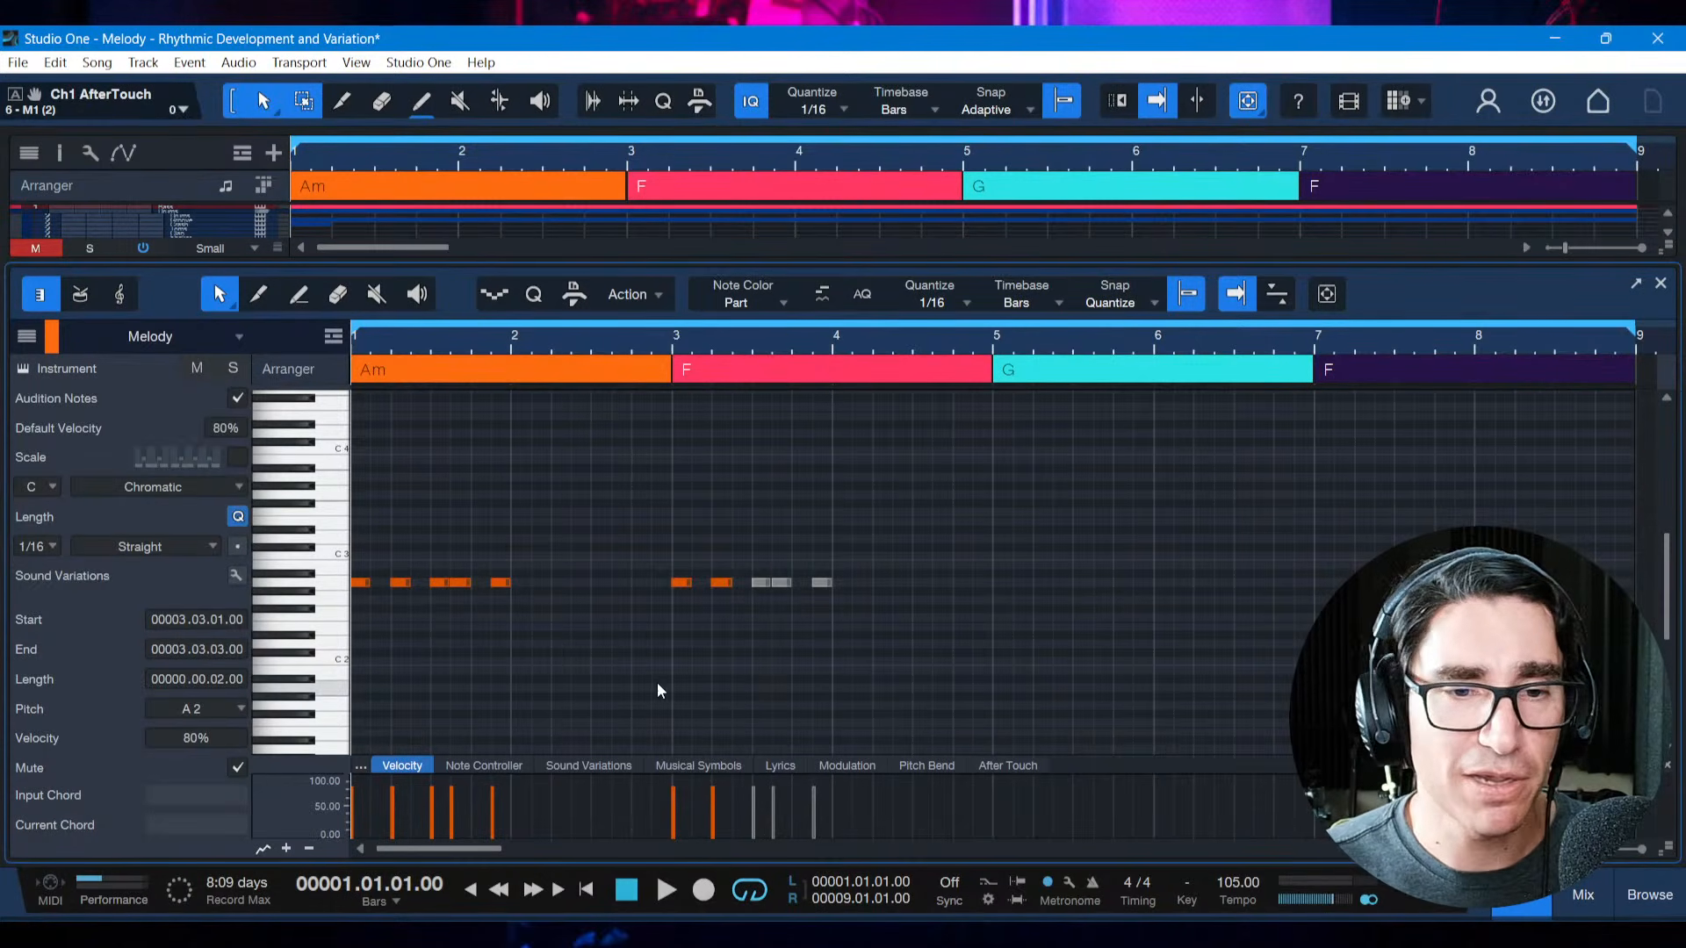
pyautogui.press('space')
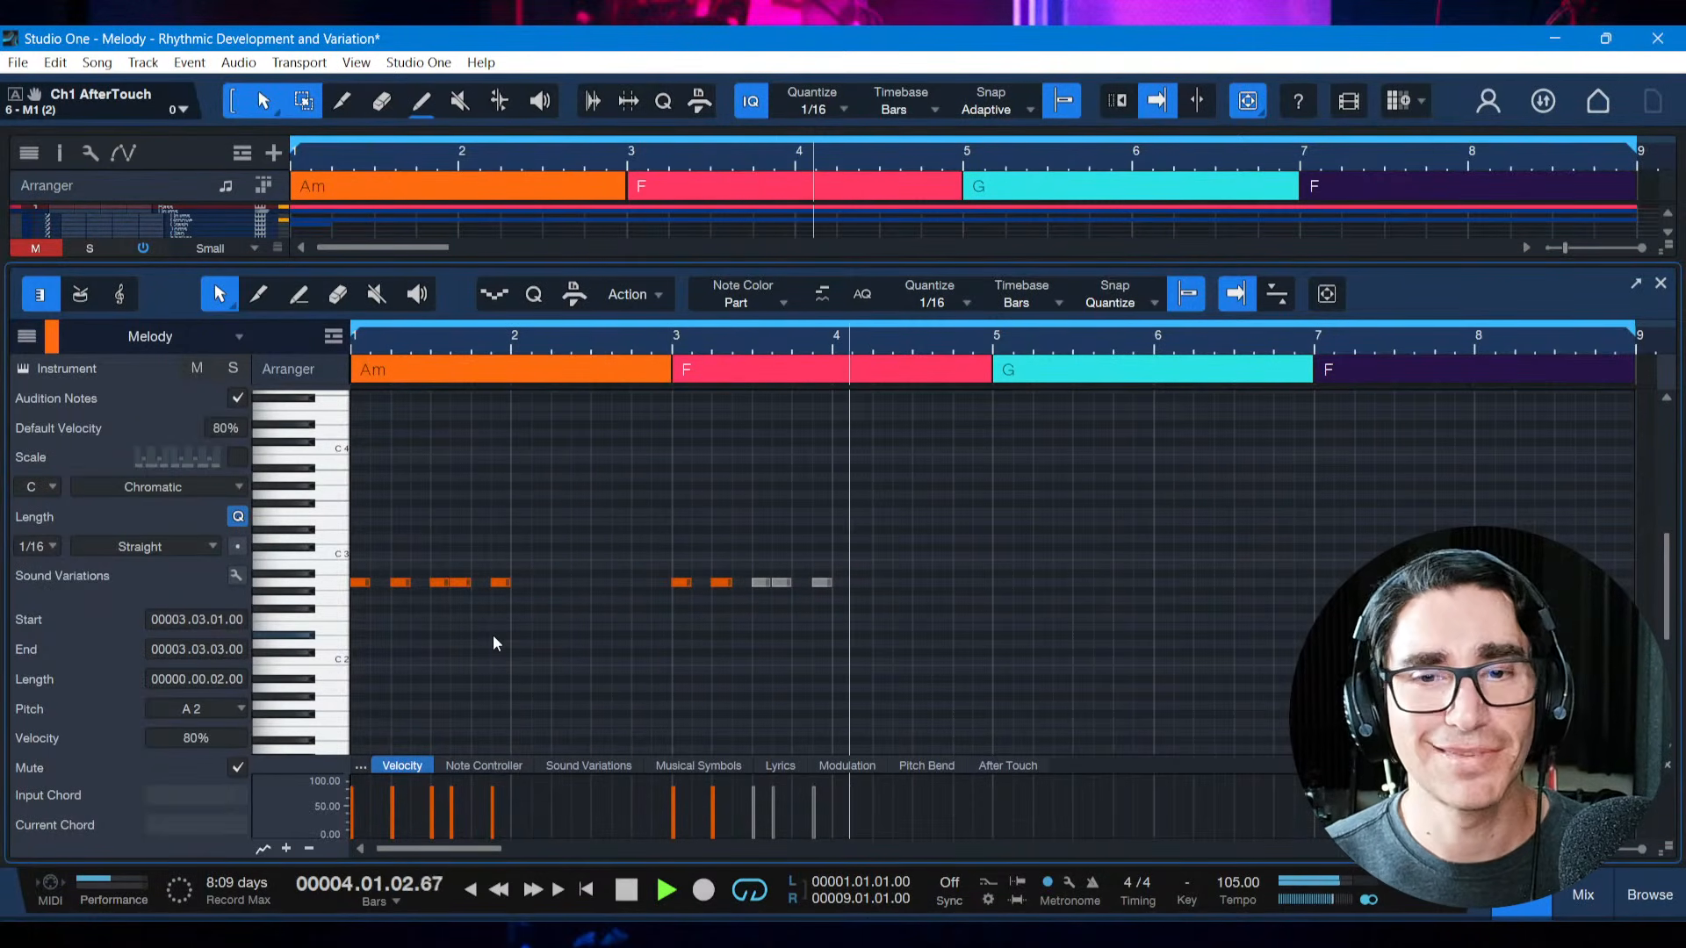
pyautogui.press('space')
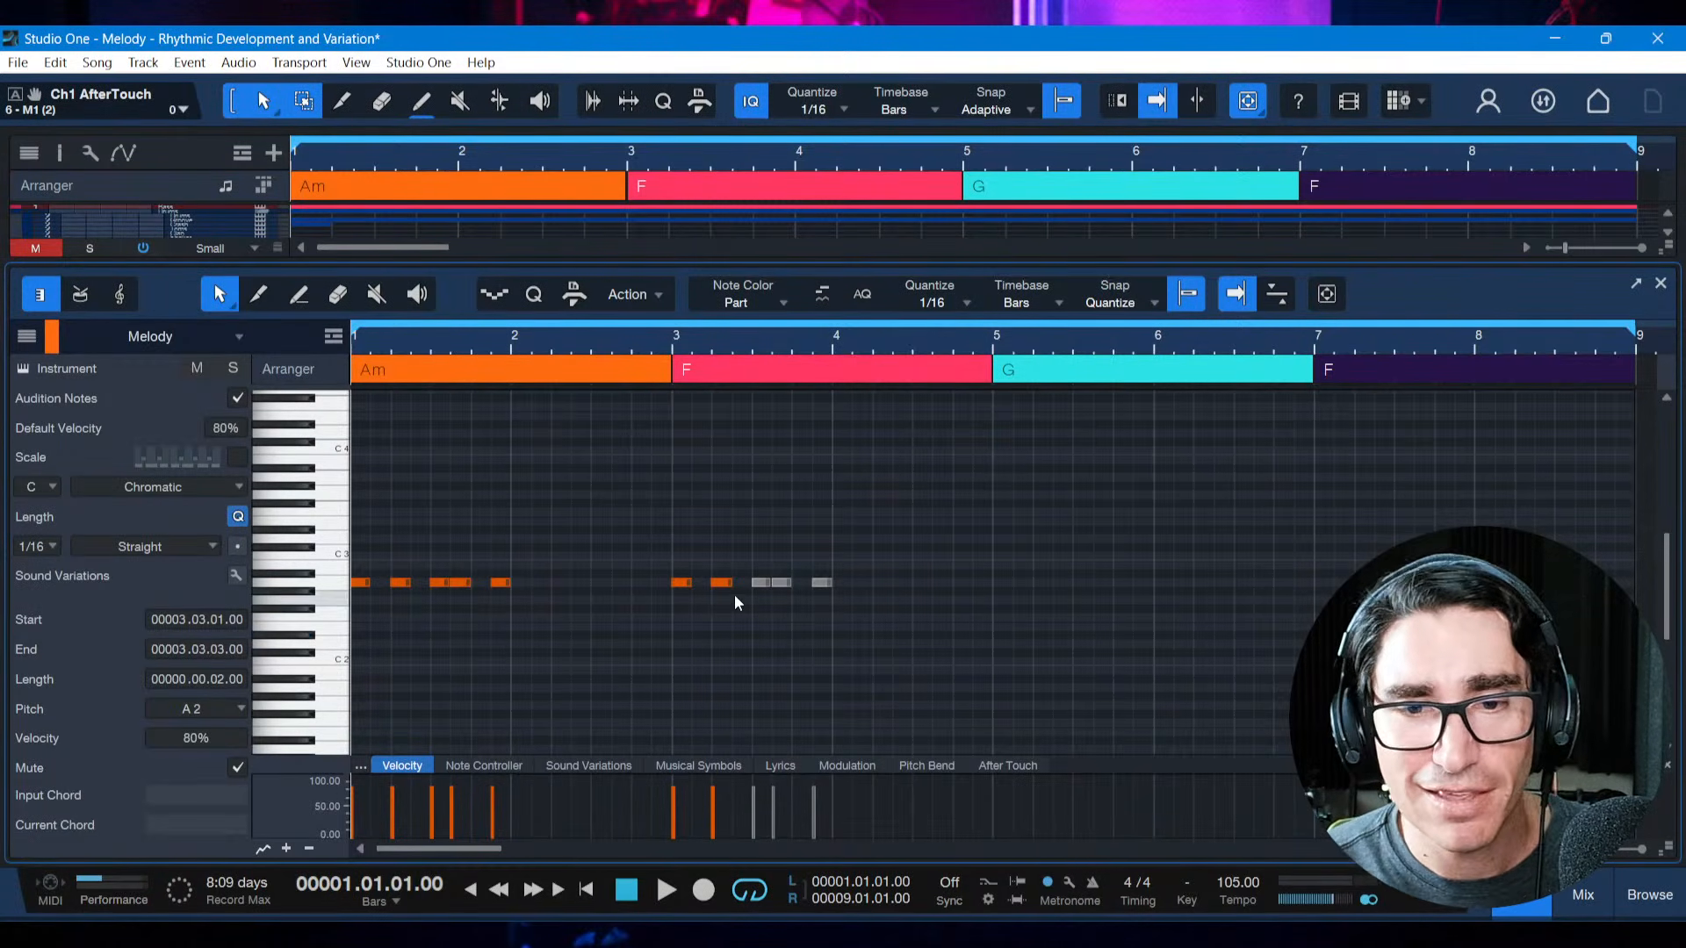
# Mute the second note of the bar 3 copy as well and play the one-note truncation from the start
pyautogui.moveTo(742, 544); pyautogui.dragTo(839, 604)
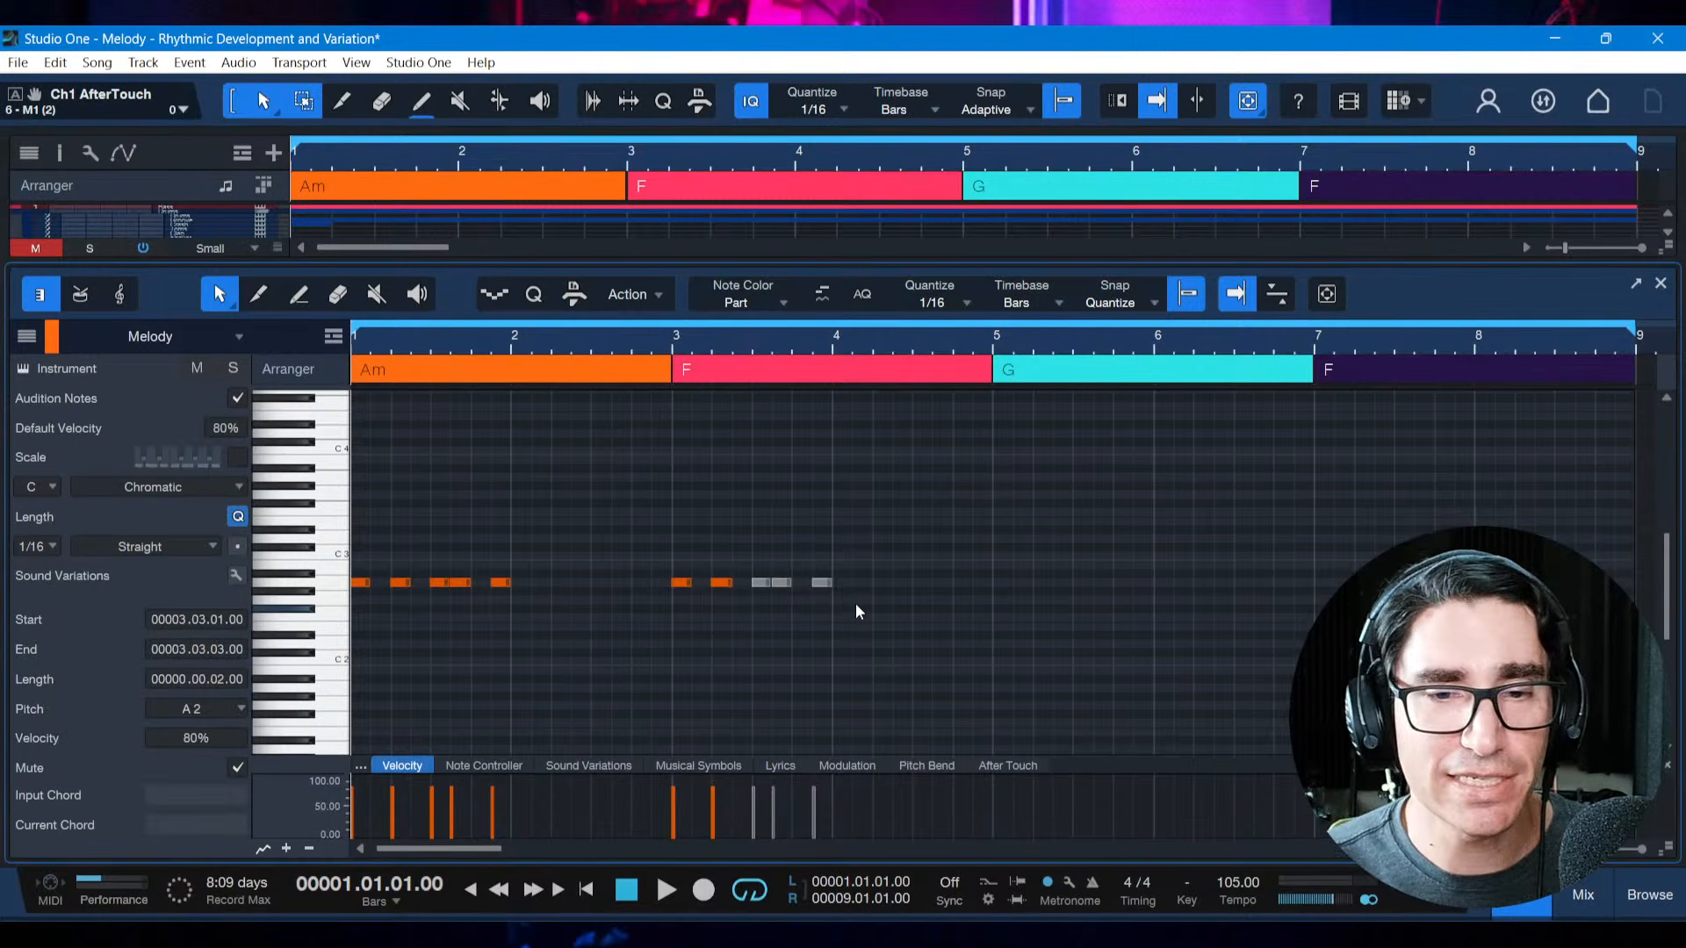
pyautogui.click(721, 582)
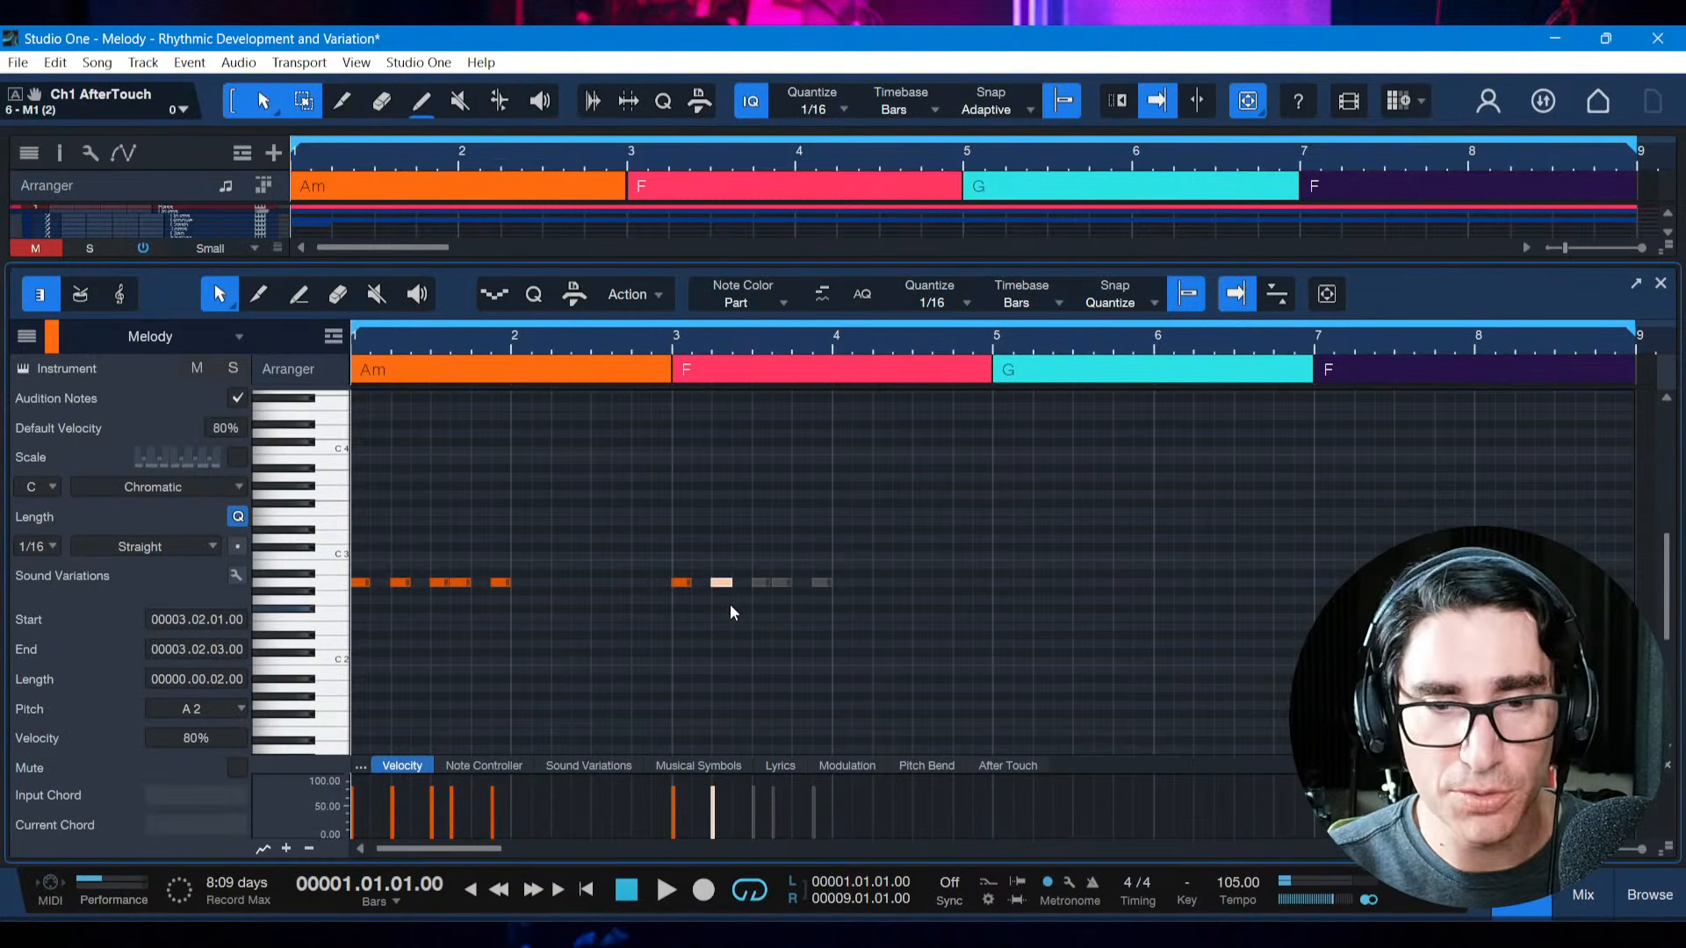
pyautogui.hotkey('shift', 'm')
pyautogui.press('space')
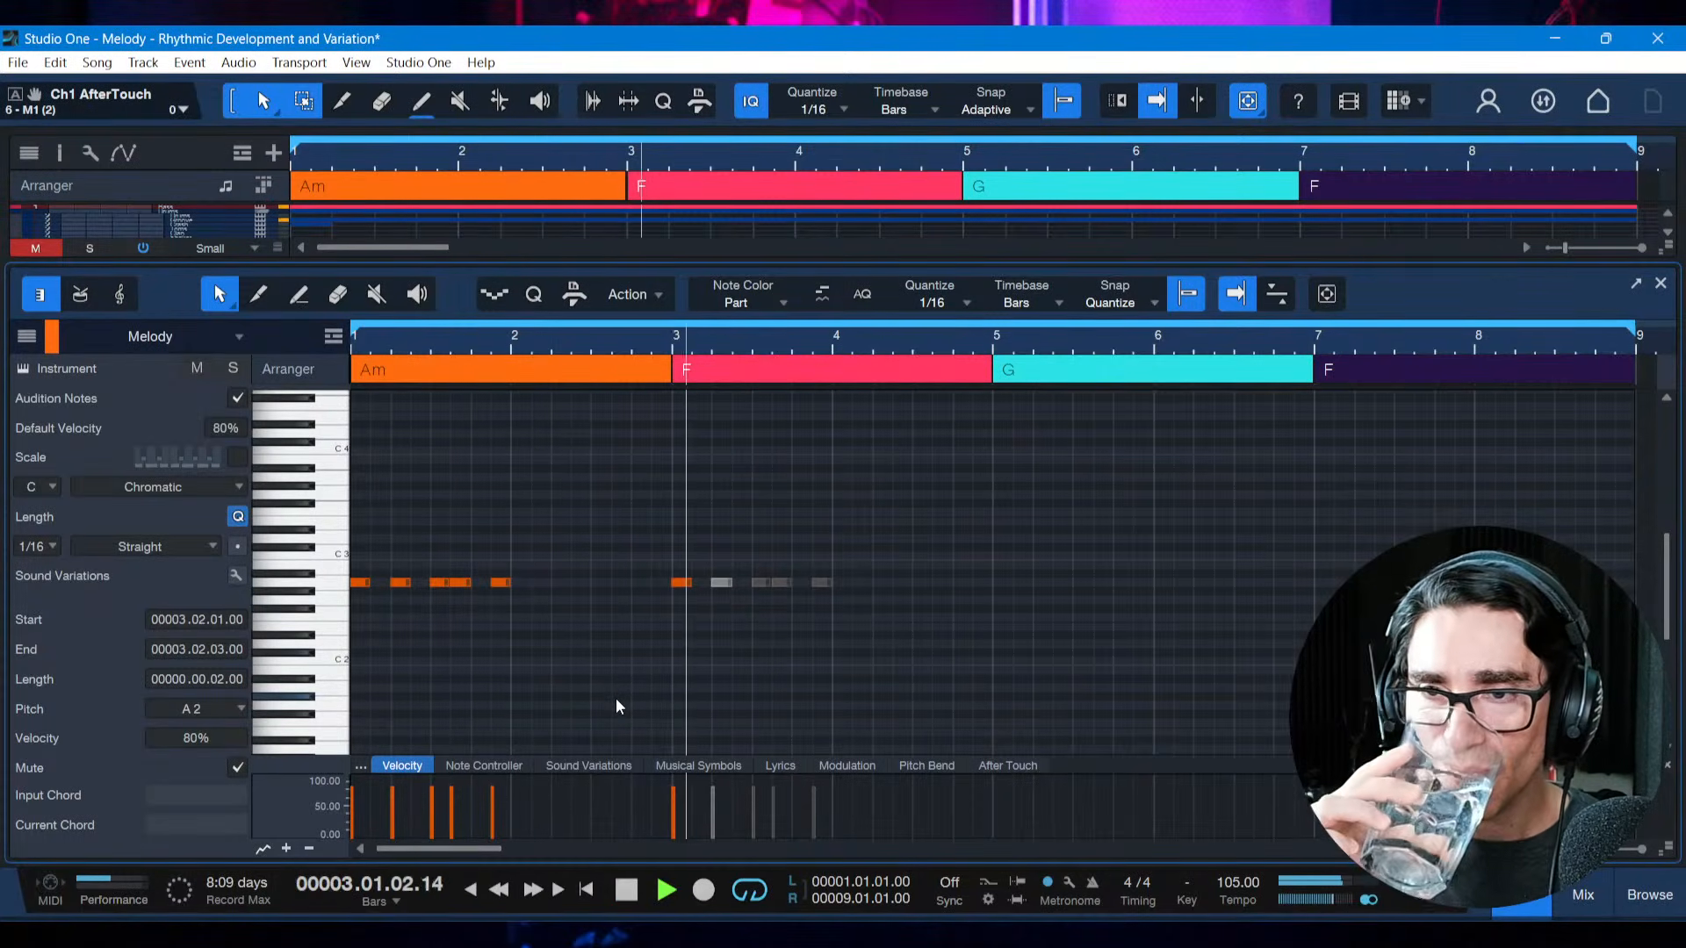
pyautogui.press('space')
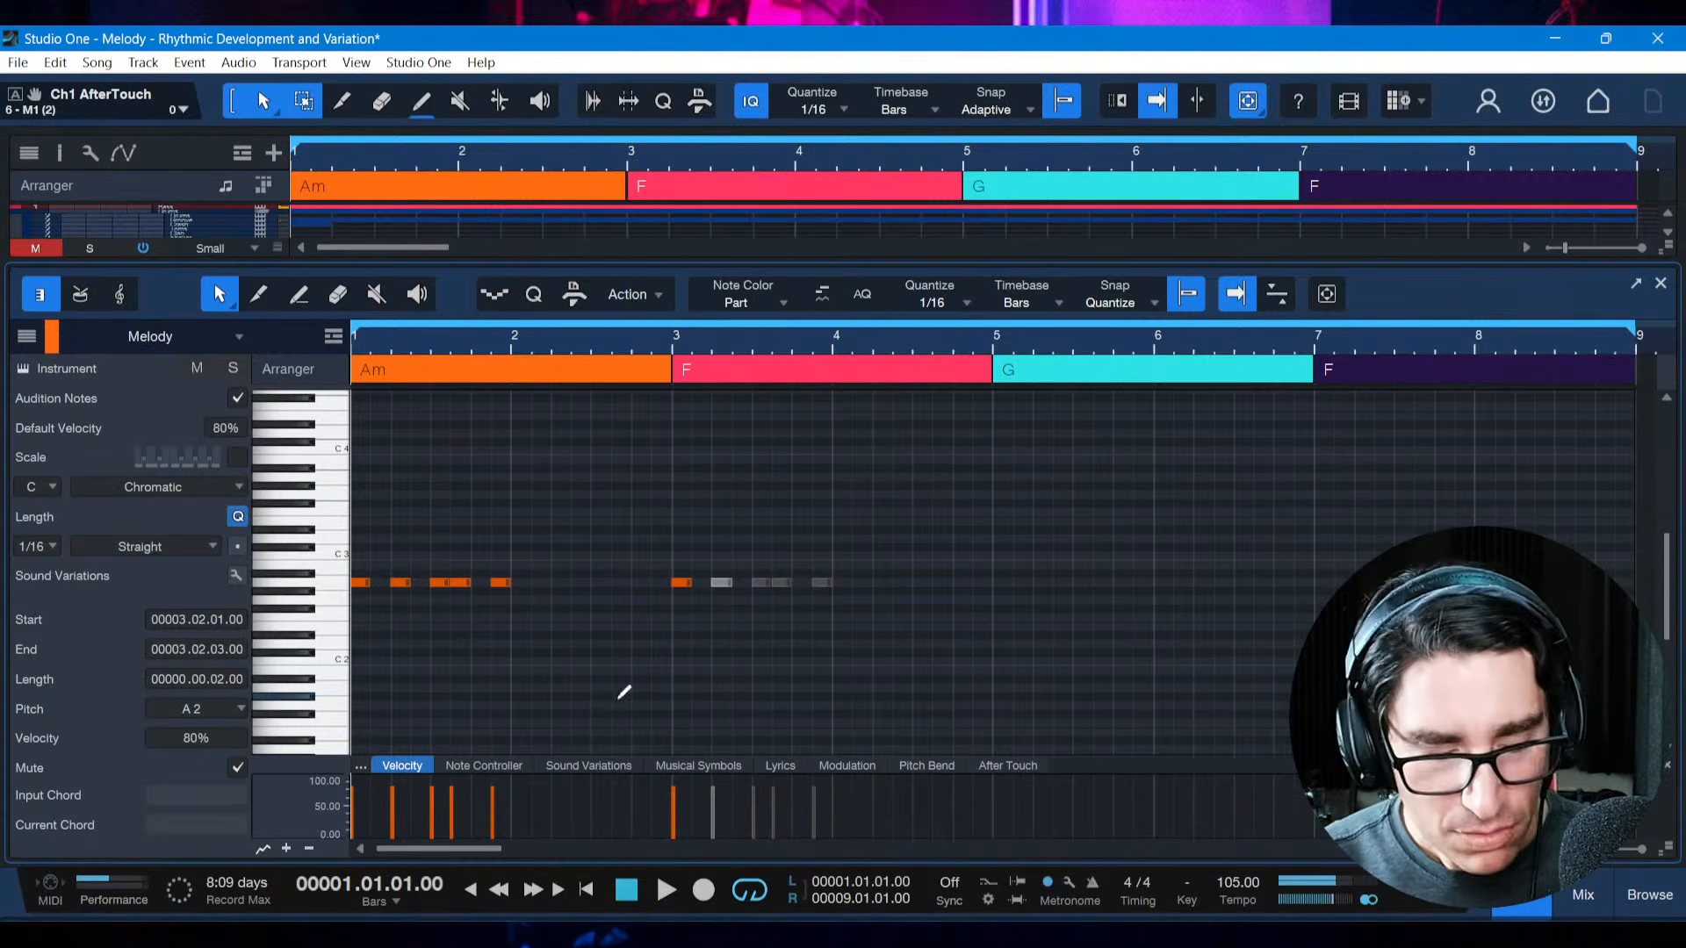
# Save the song and unmute the second note of the bar 3 copy
pyautogui.hotkey('ctrl', 's')
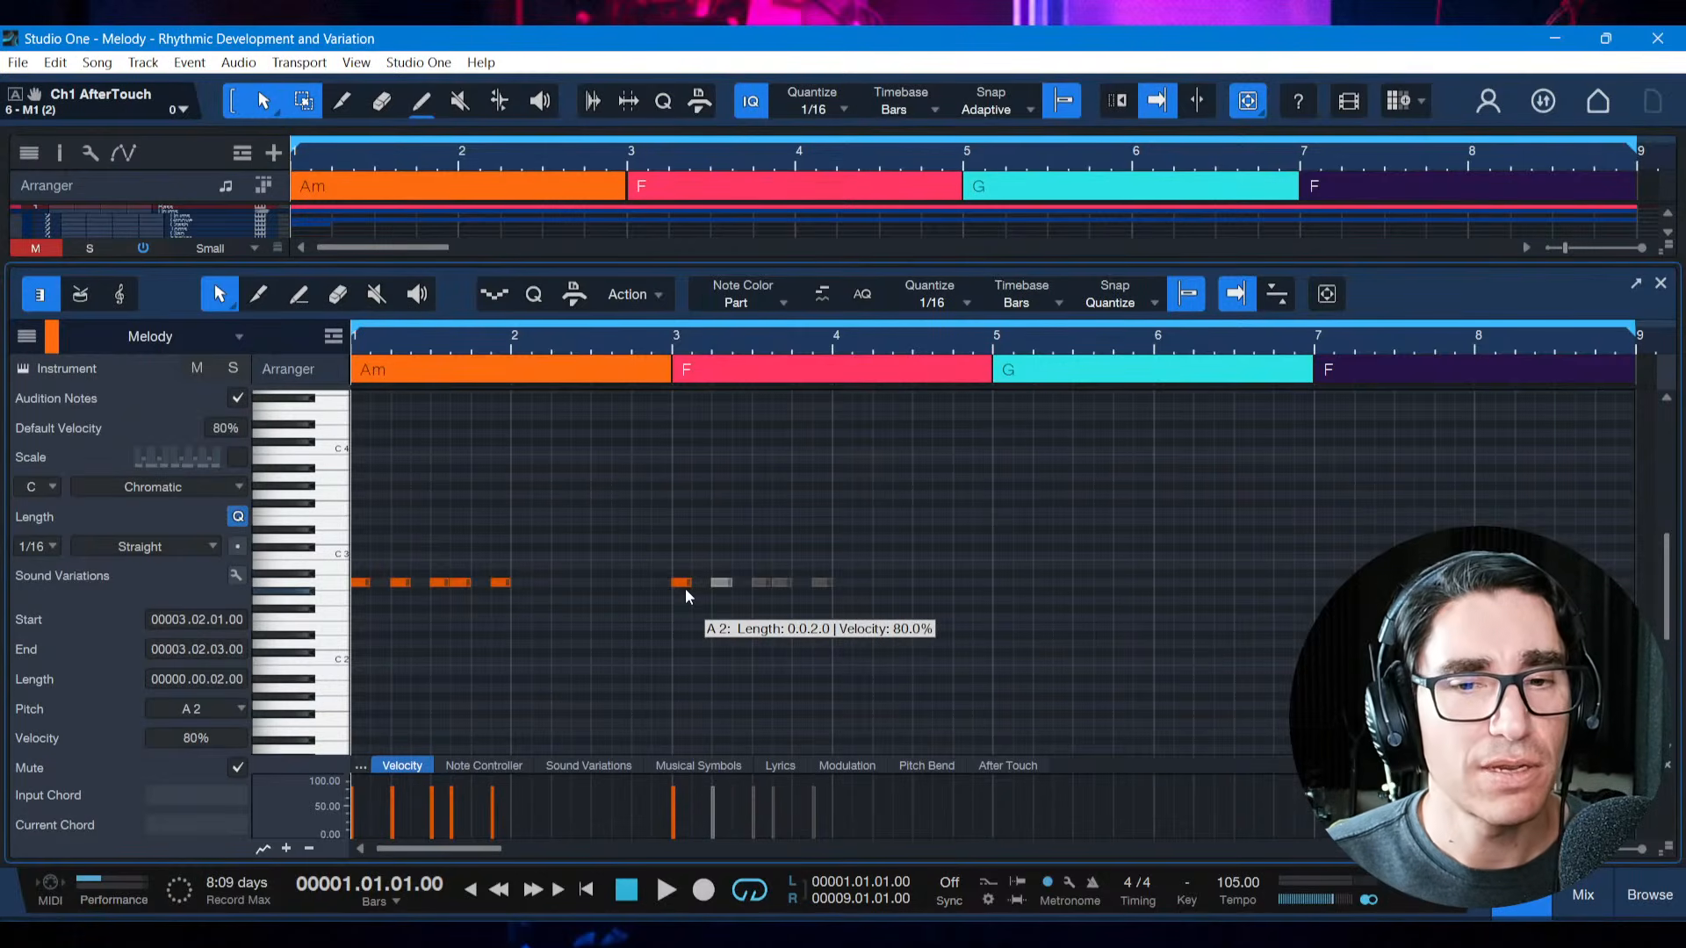
pyautogui.moveTo(673, 571); pyautogui.dragTo(692, 609)
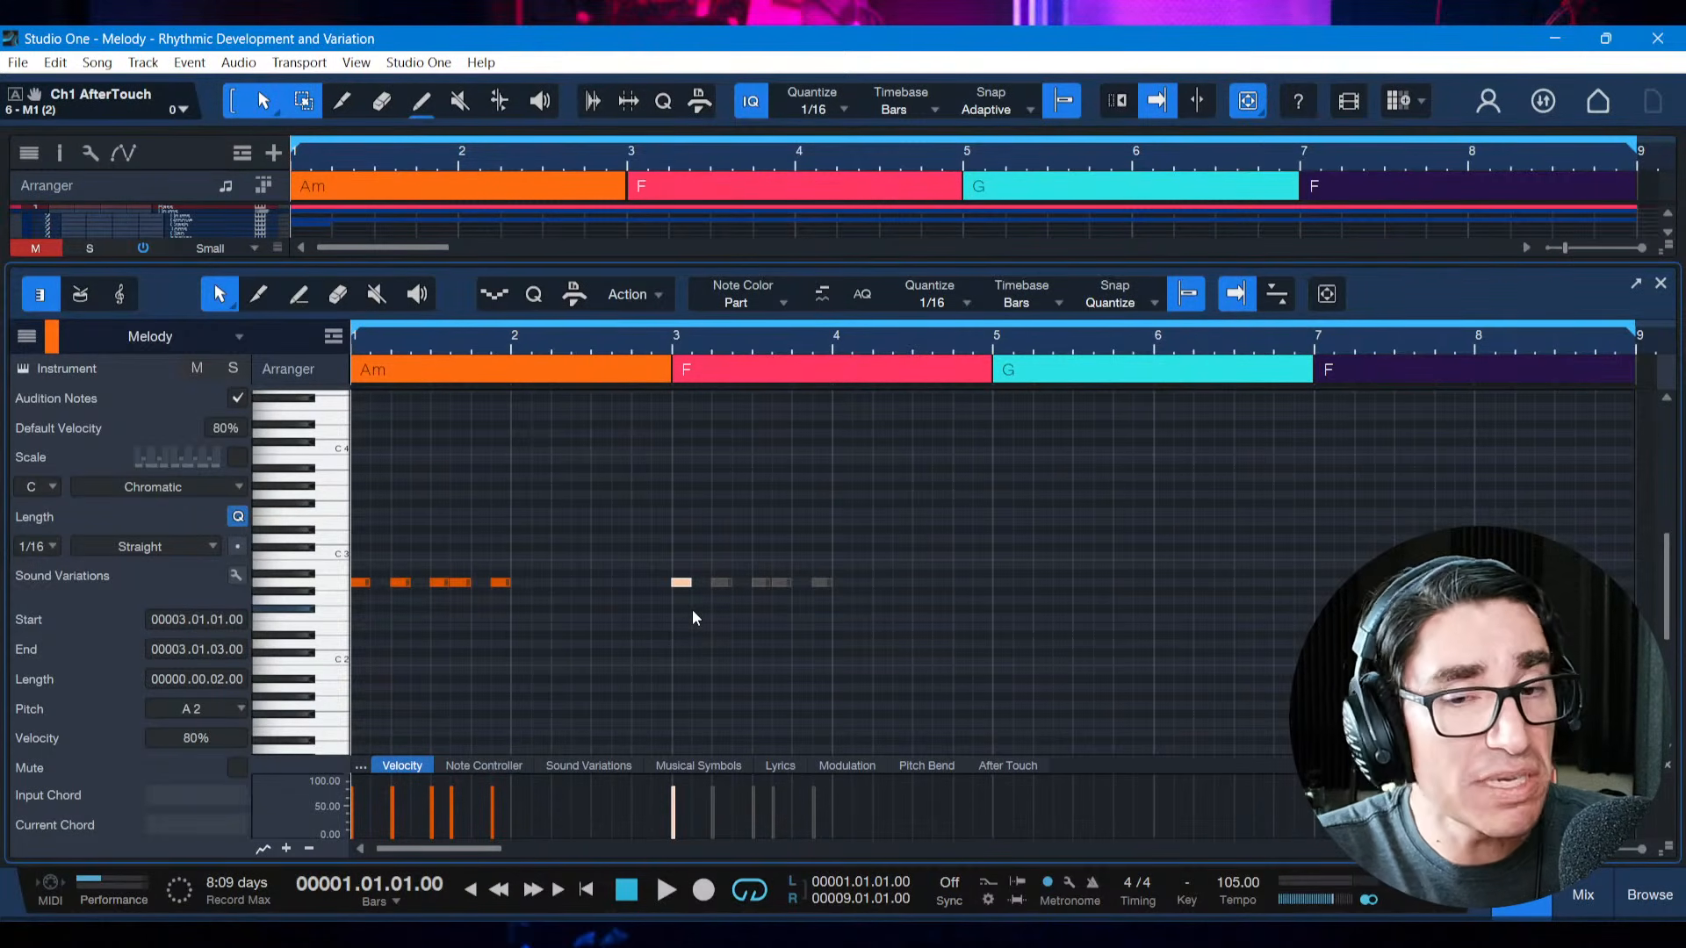
pyautogui.click(713, 567)
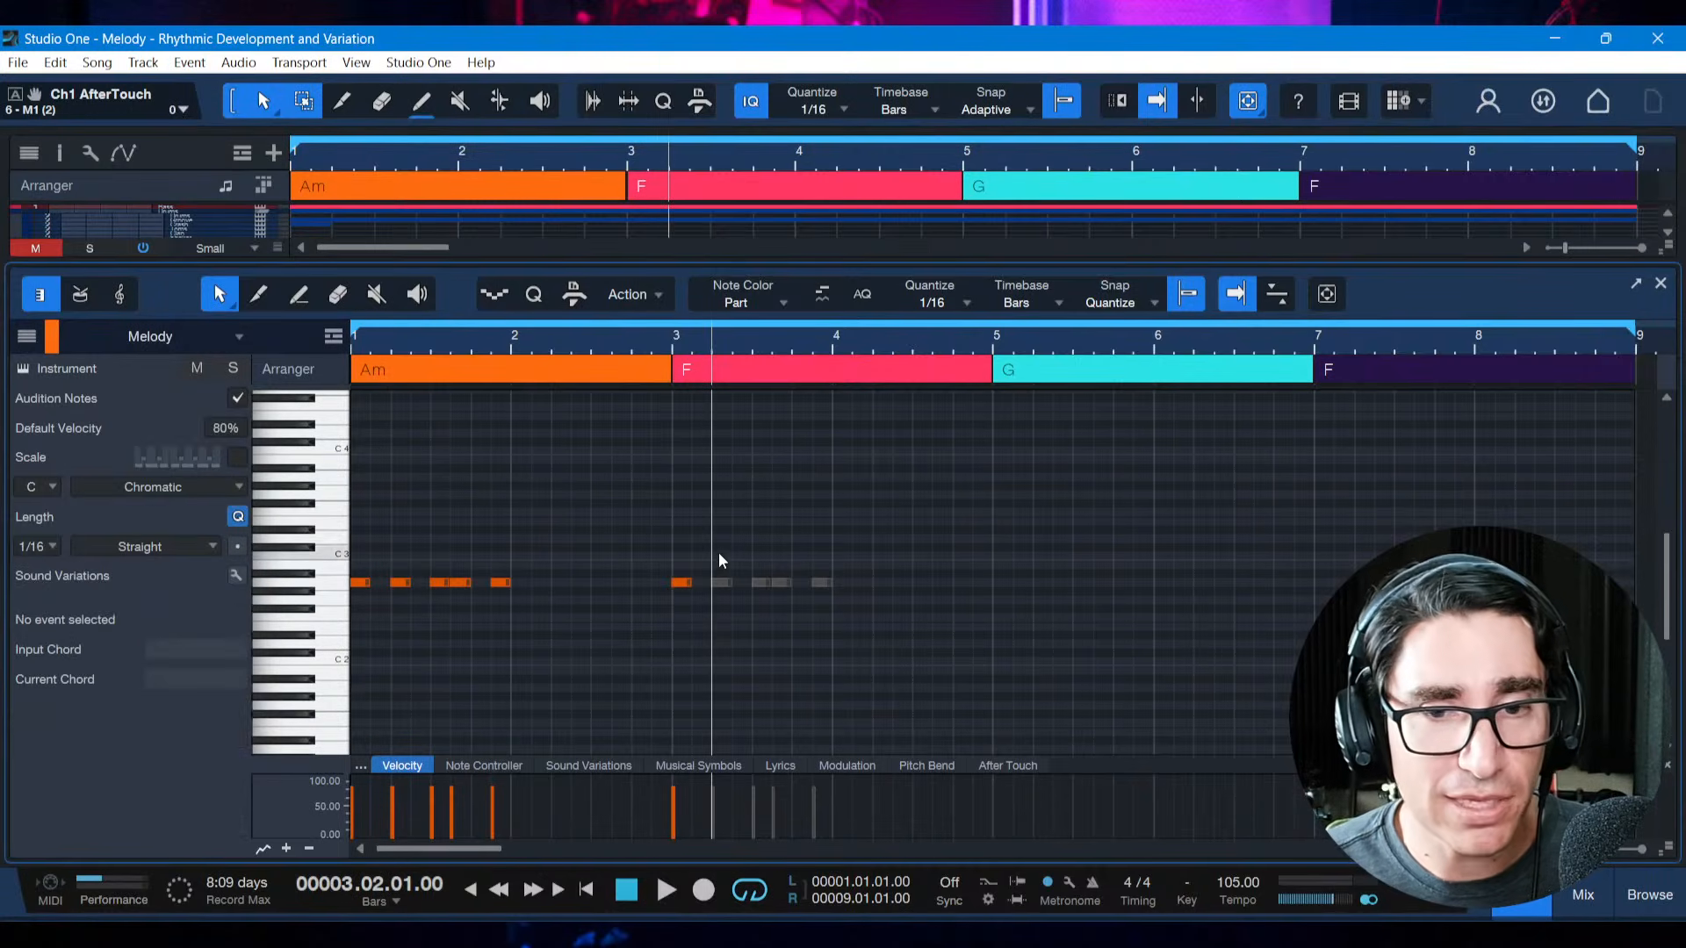
pyautogui.click(729, 610)
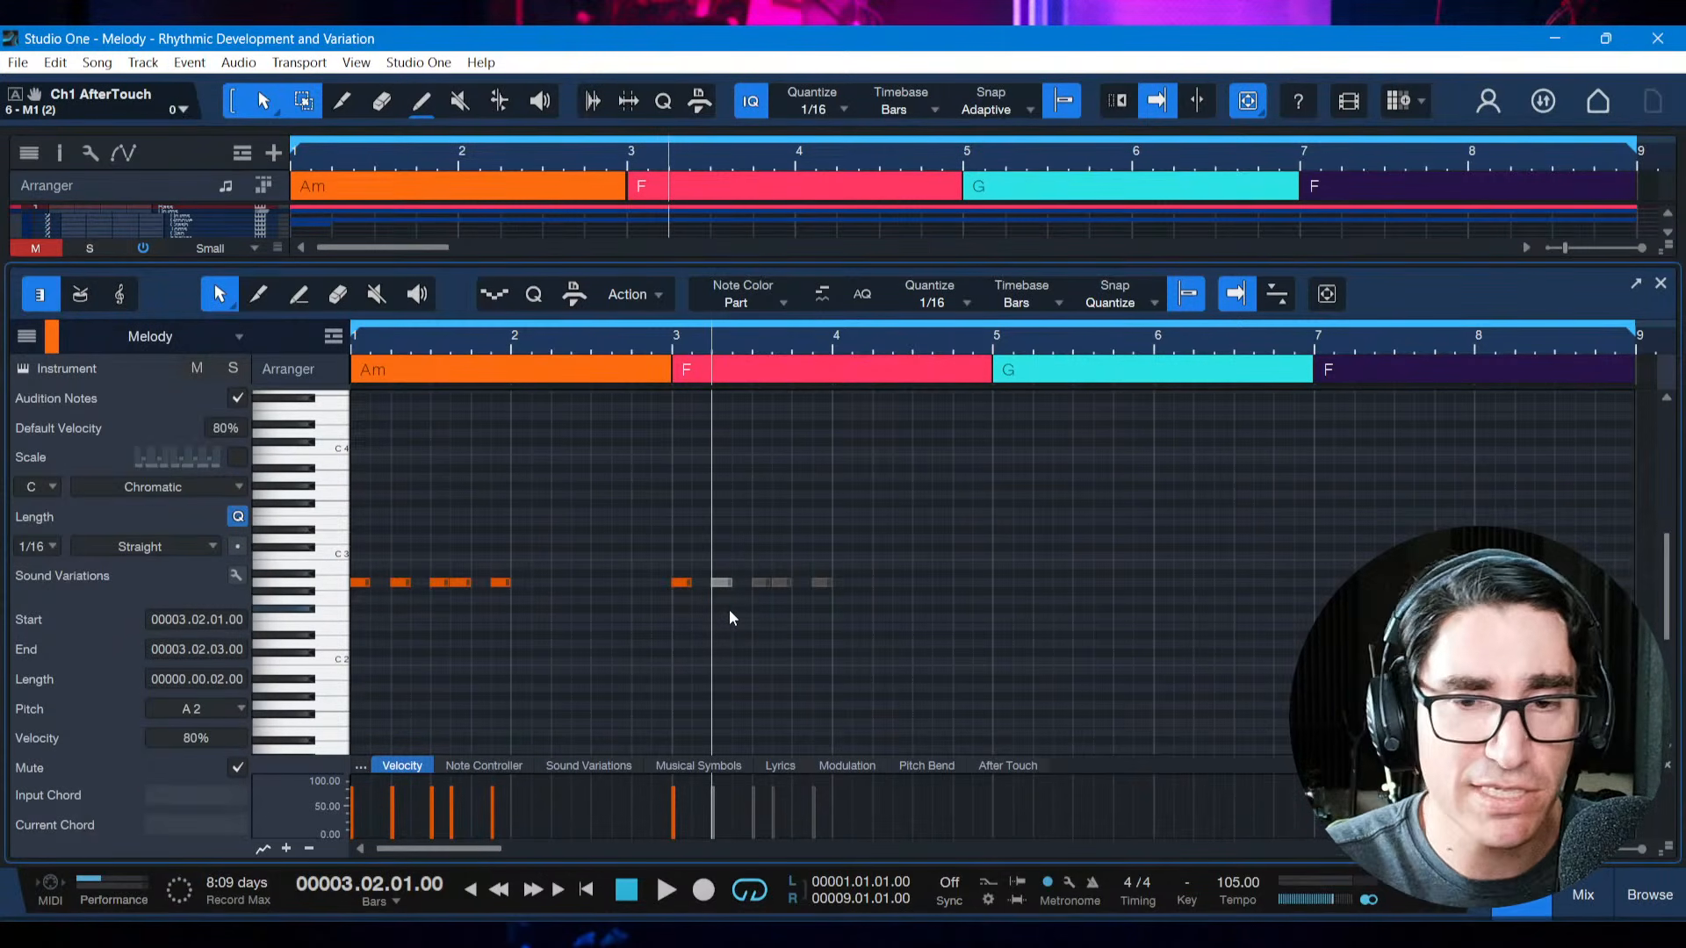
pyautogui.hotkey('shift', 'm')
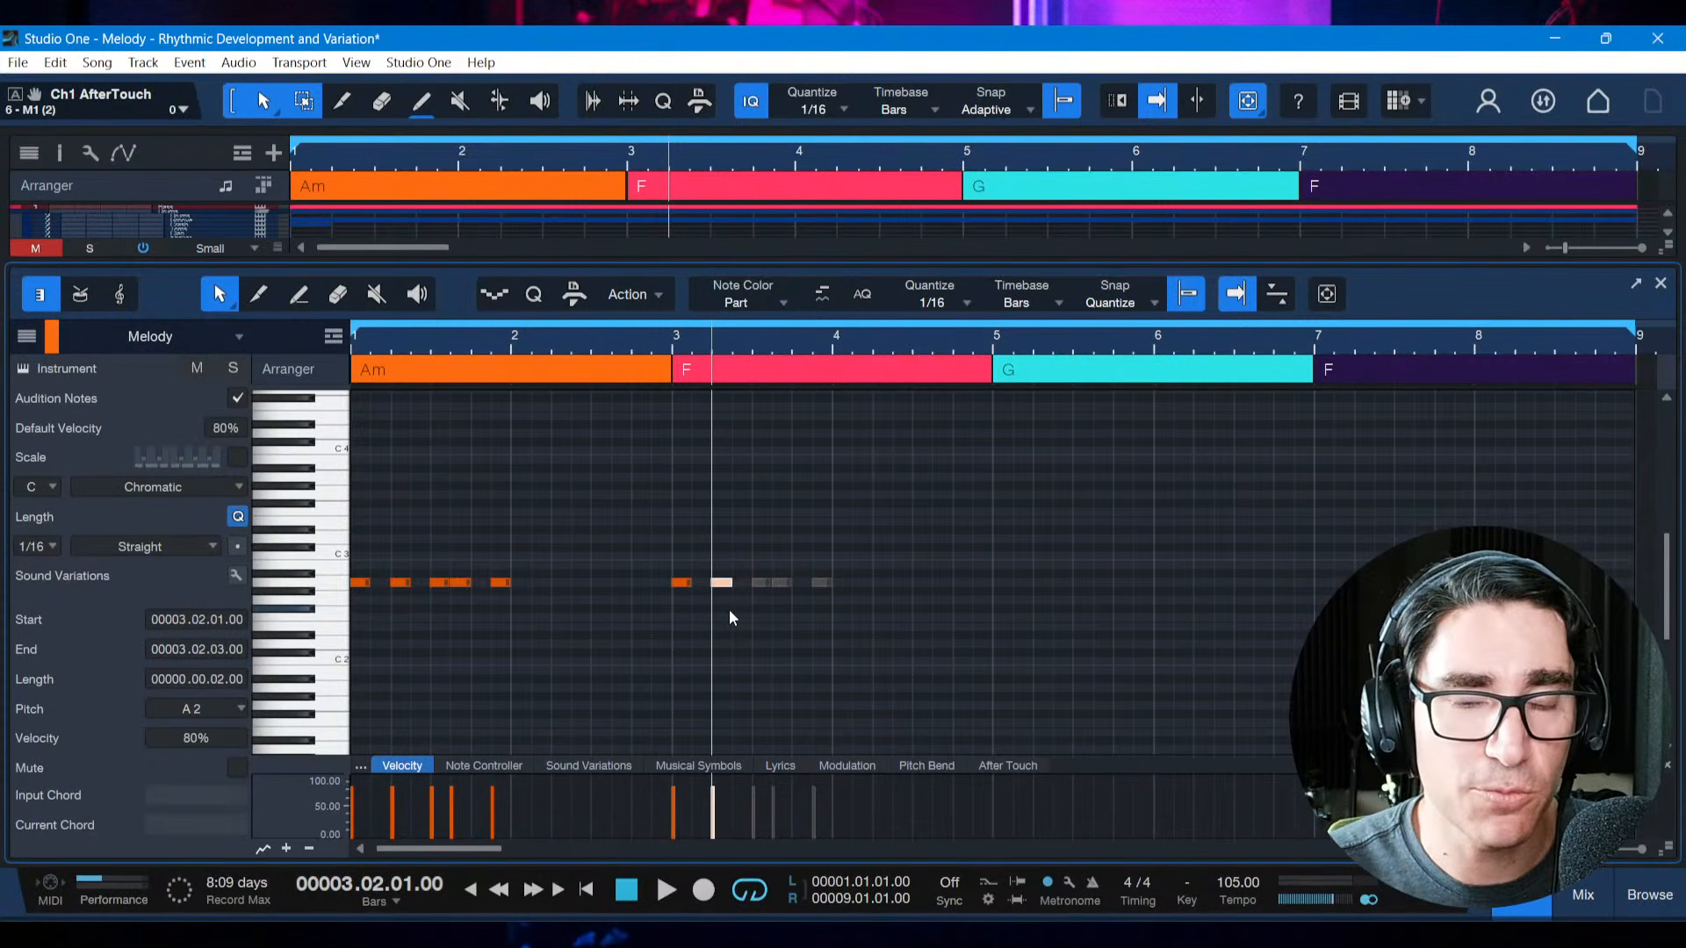
pyautogui.click(759, 665)
pyautogui.click(757, 665)
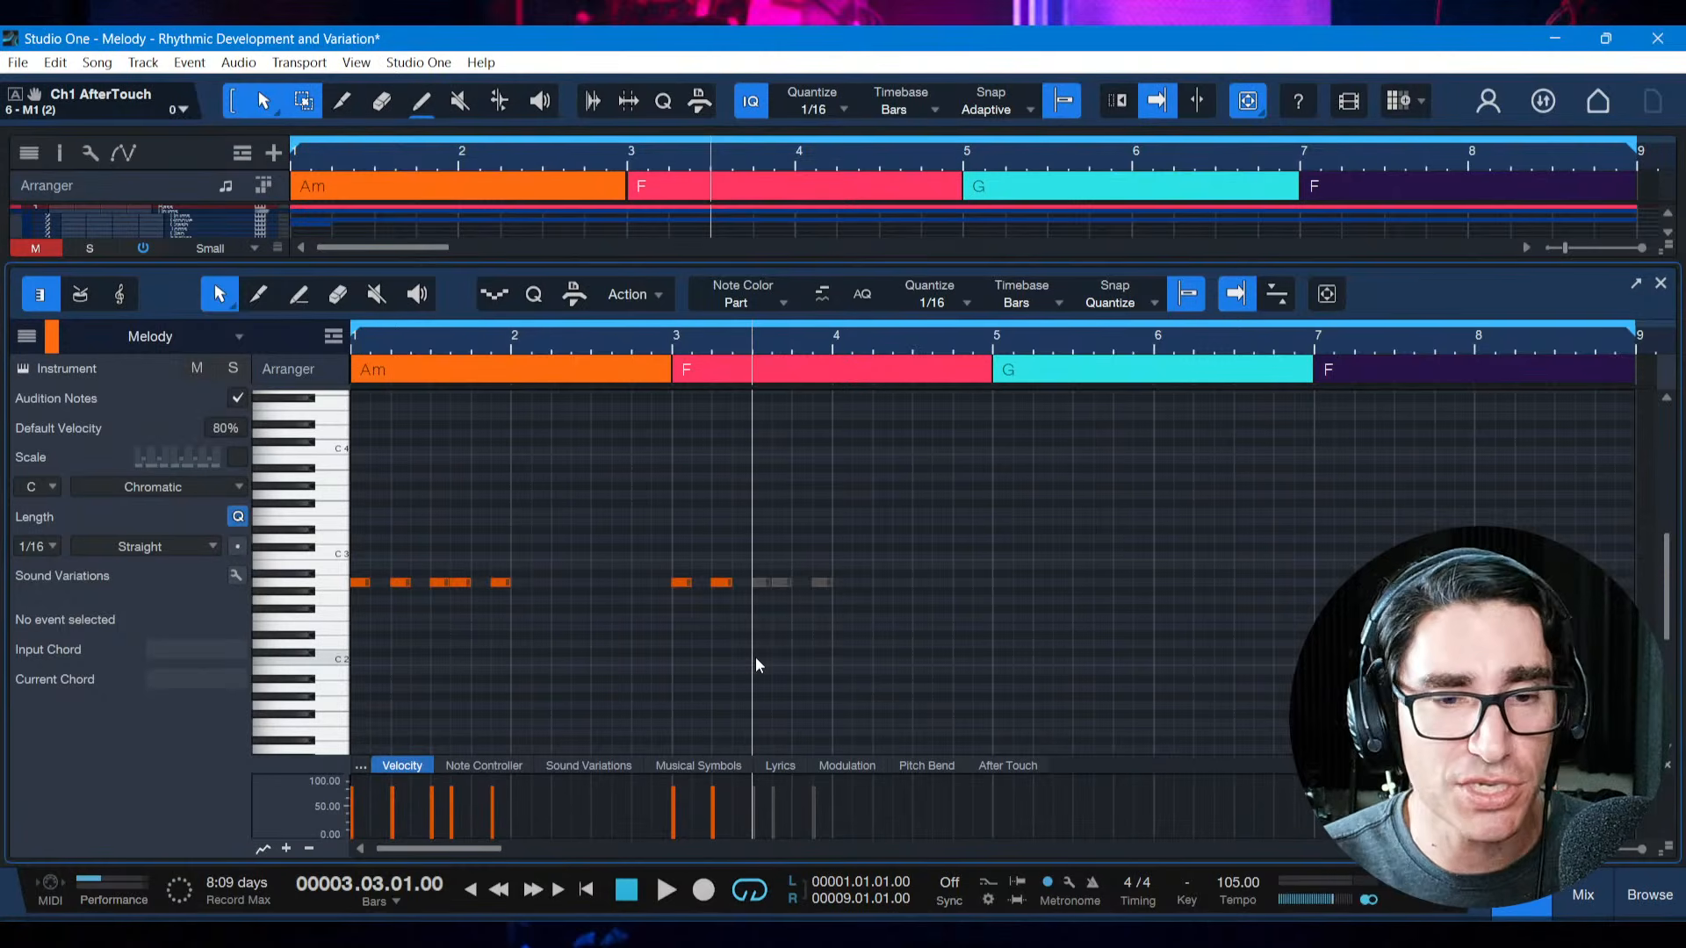
# Play from the start through bar 3 to hear the full motif followed by its two-note truncation
pyautogui.press('Home')
pyautogui.press('space')
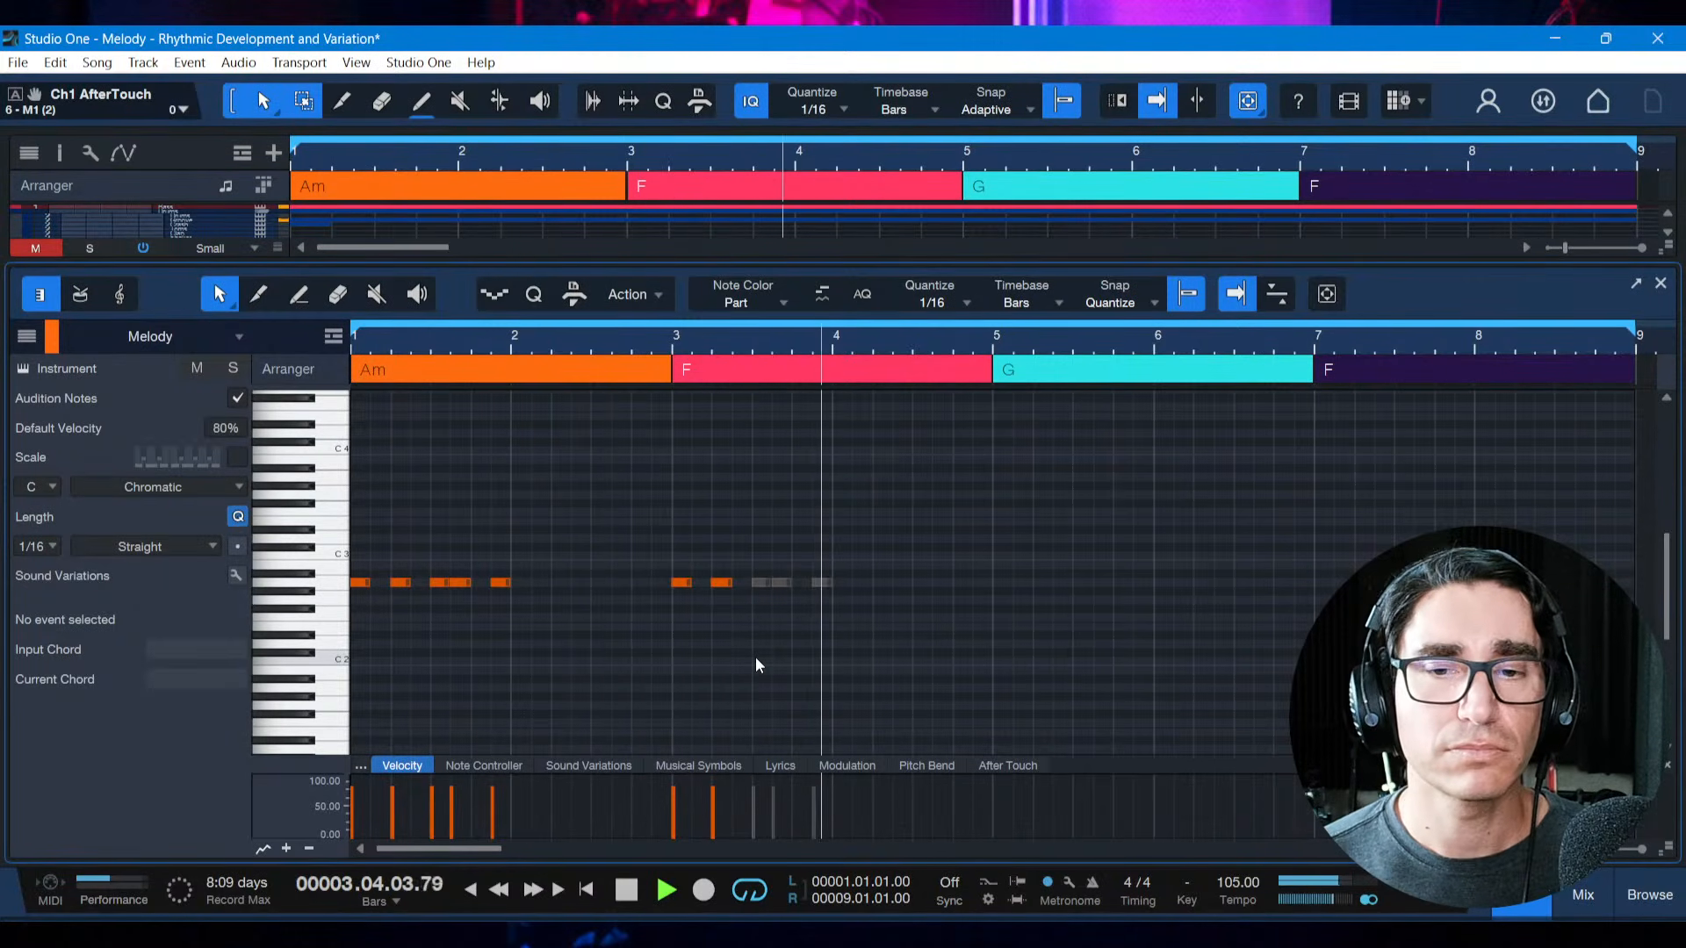
pyautogui.press('space')
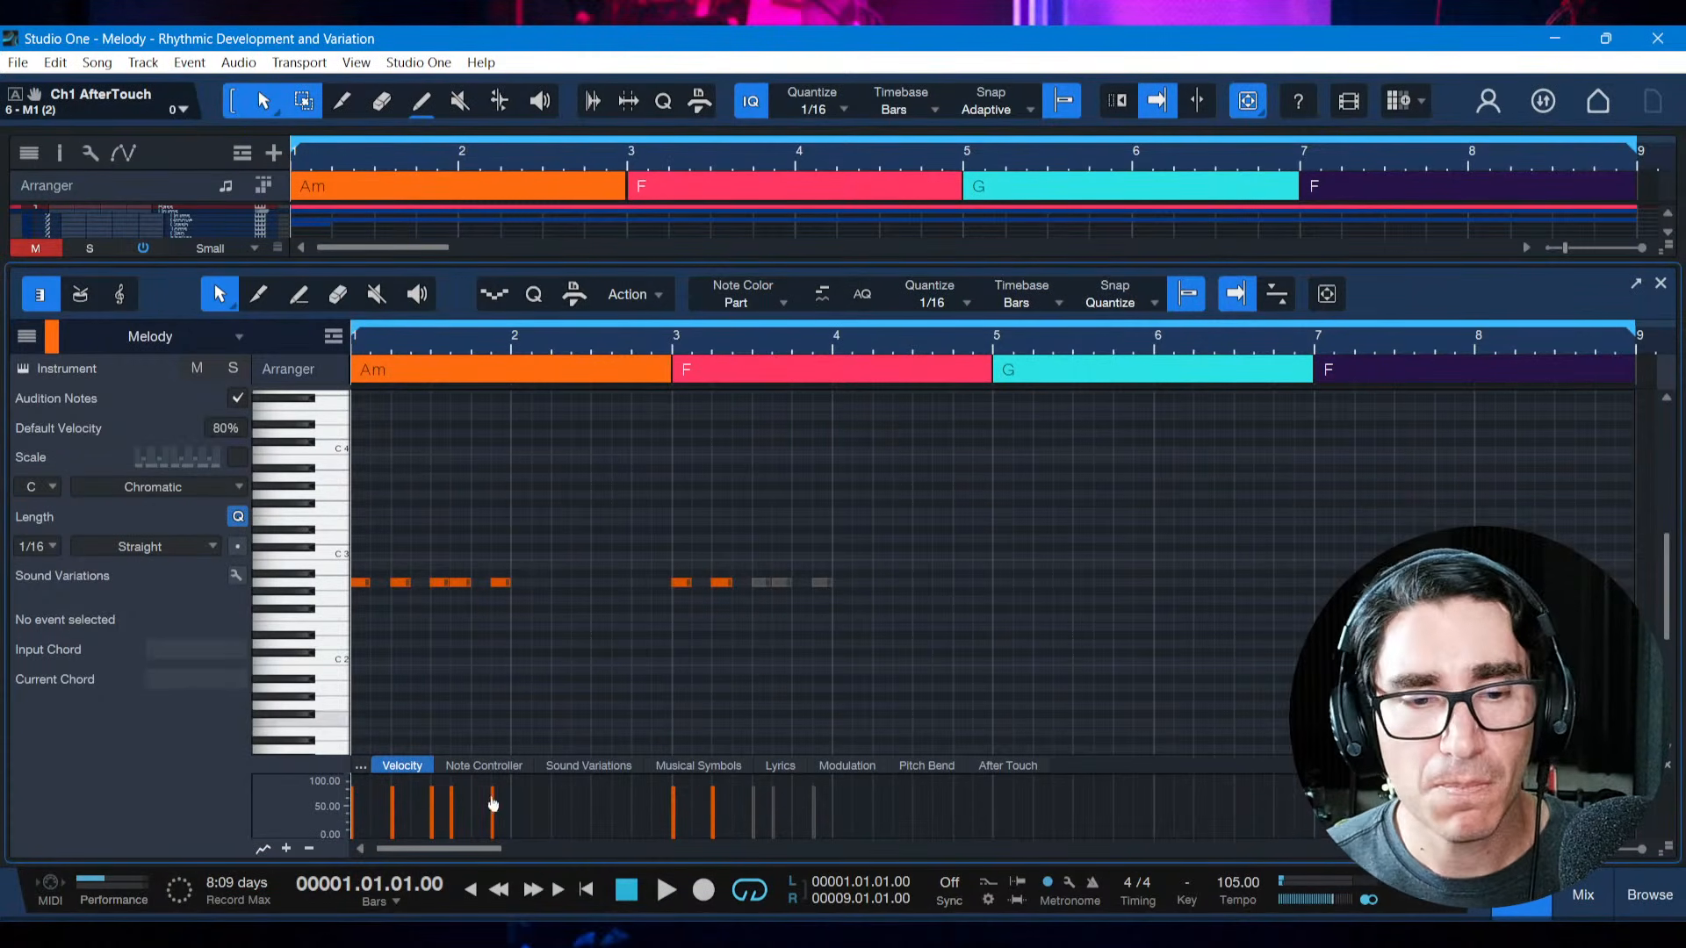
# Switch to the melody reference PDF, review the Expansion definition, and return to Studio One
pyautogui.click(534, 935)
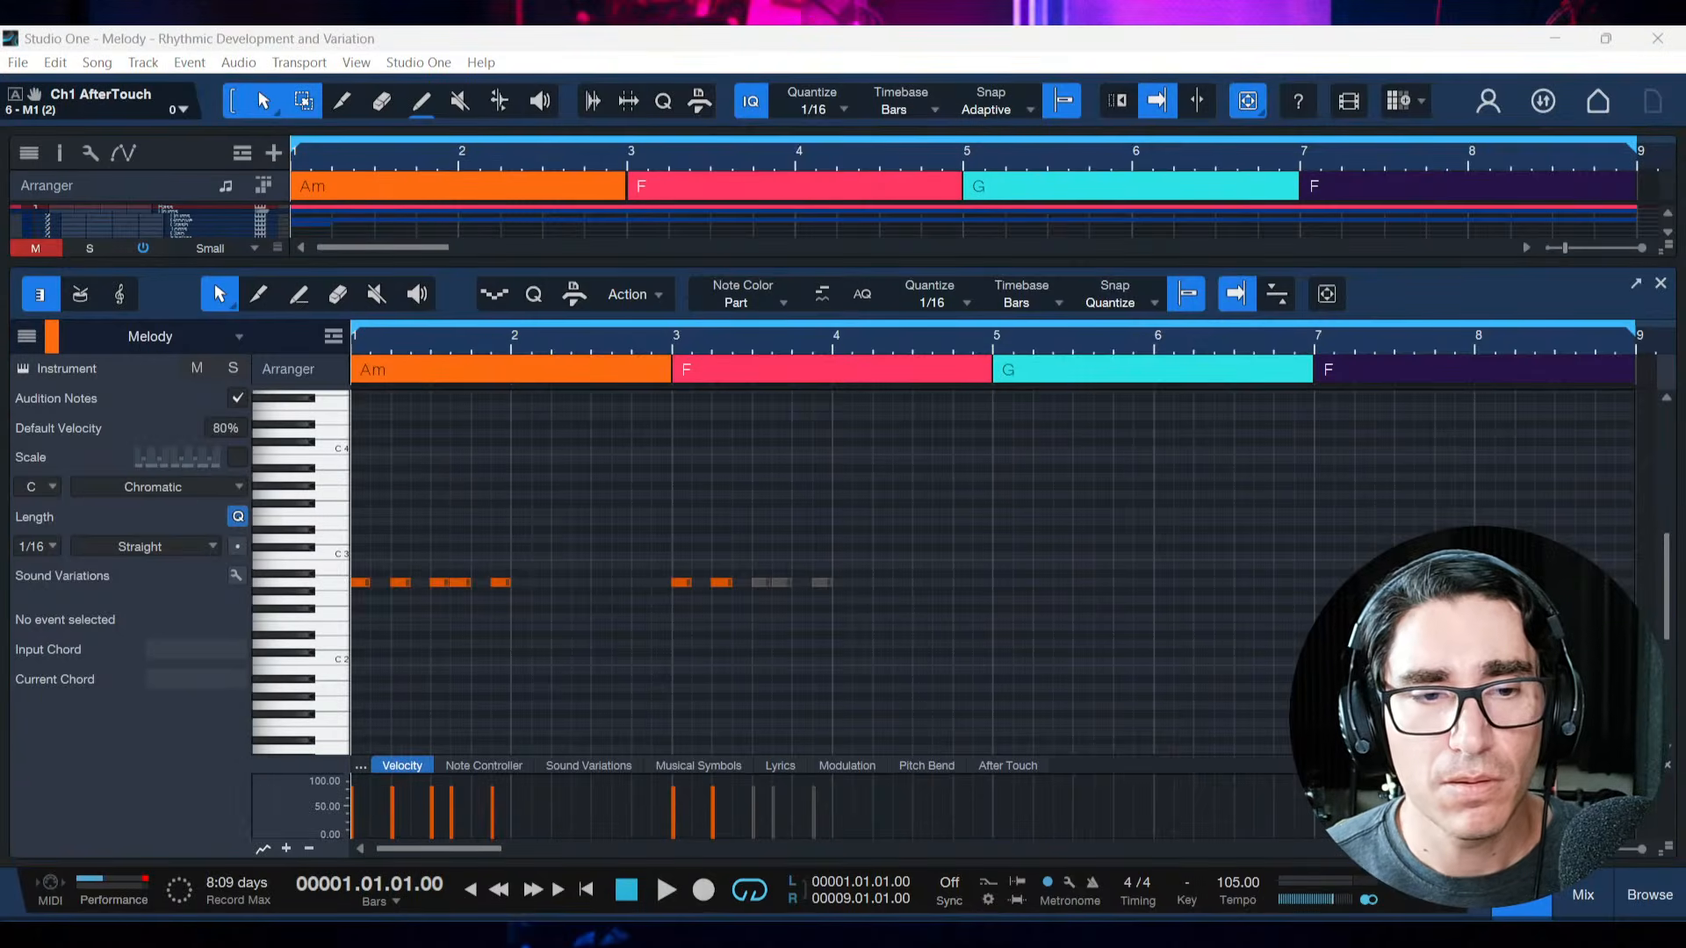
pyautogui.hotkey('alt', 'Tab')
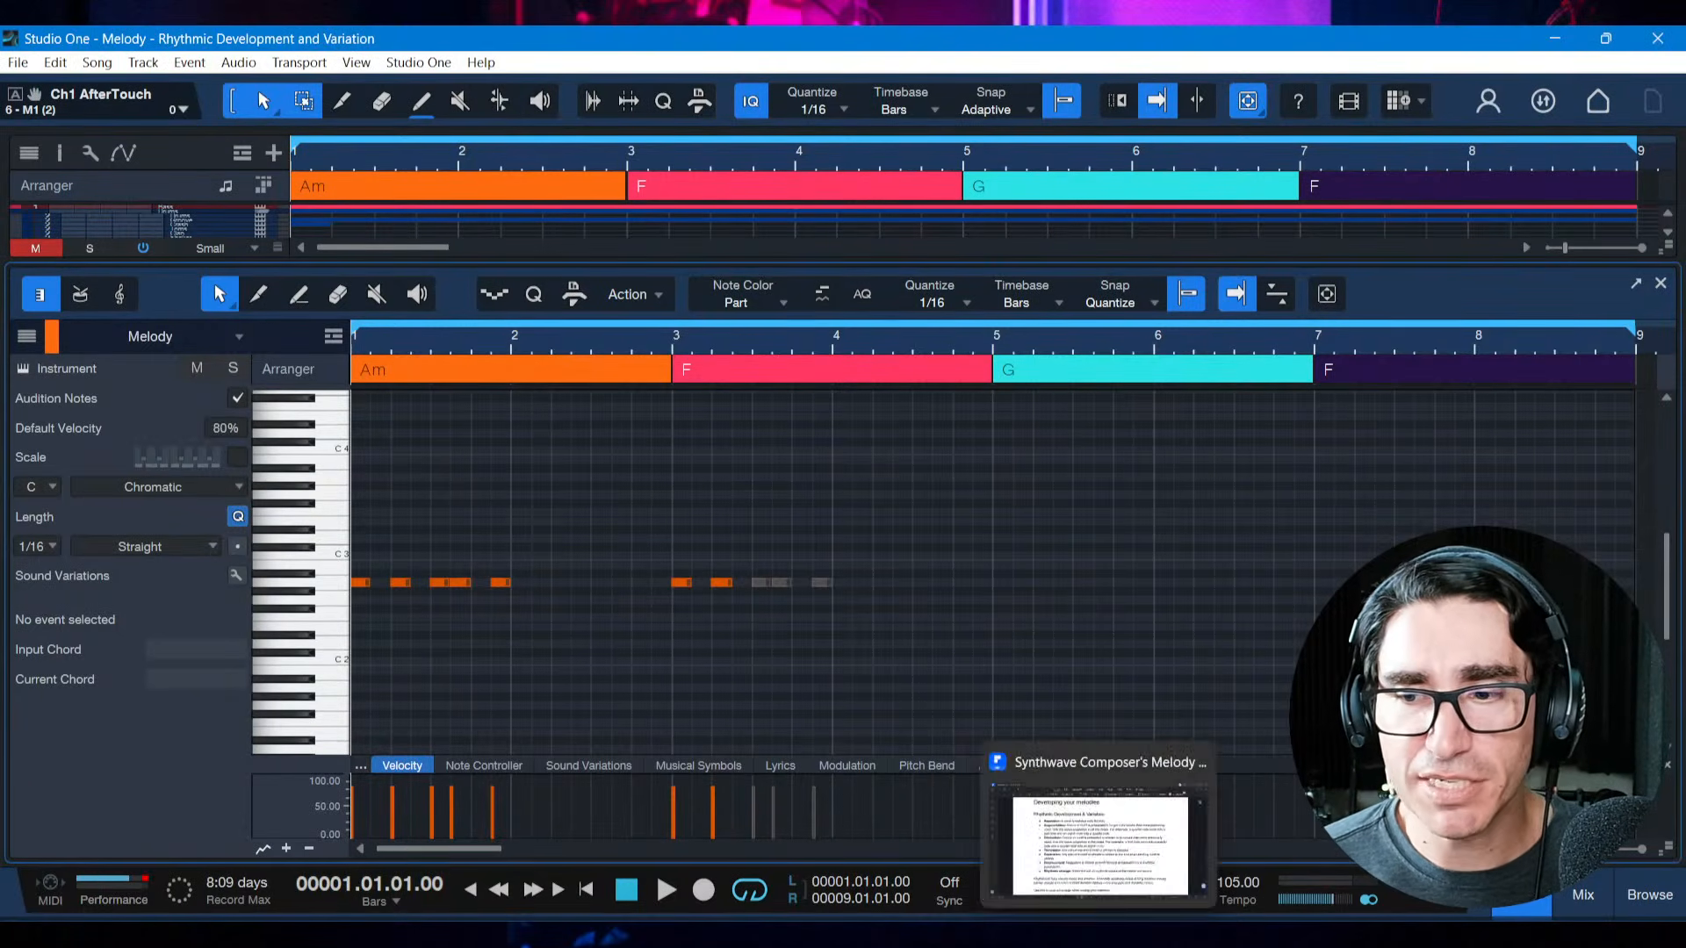
pyautogui.click(1099, 935)
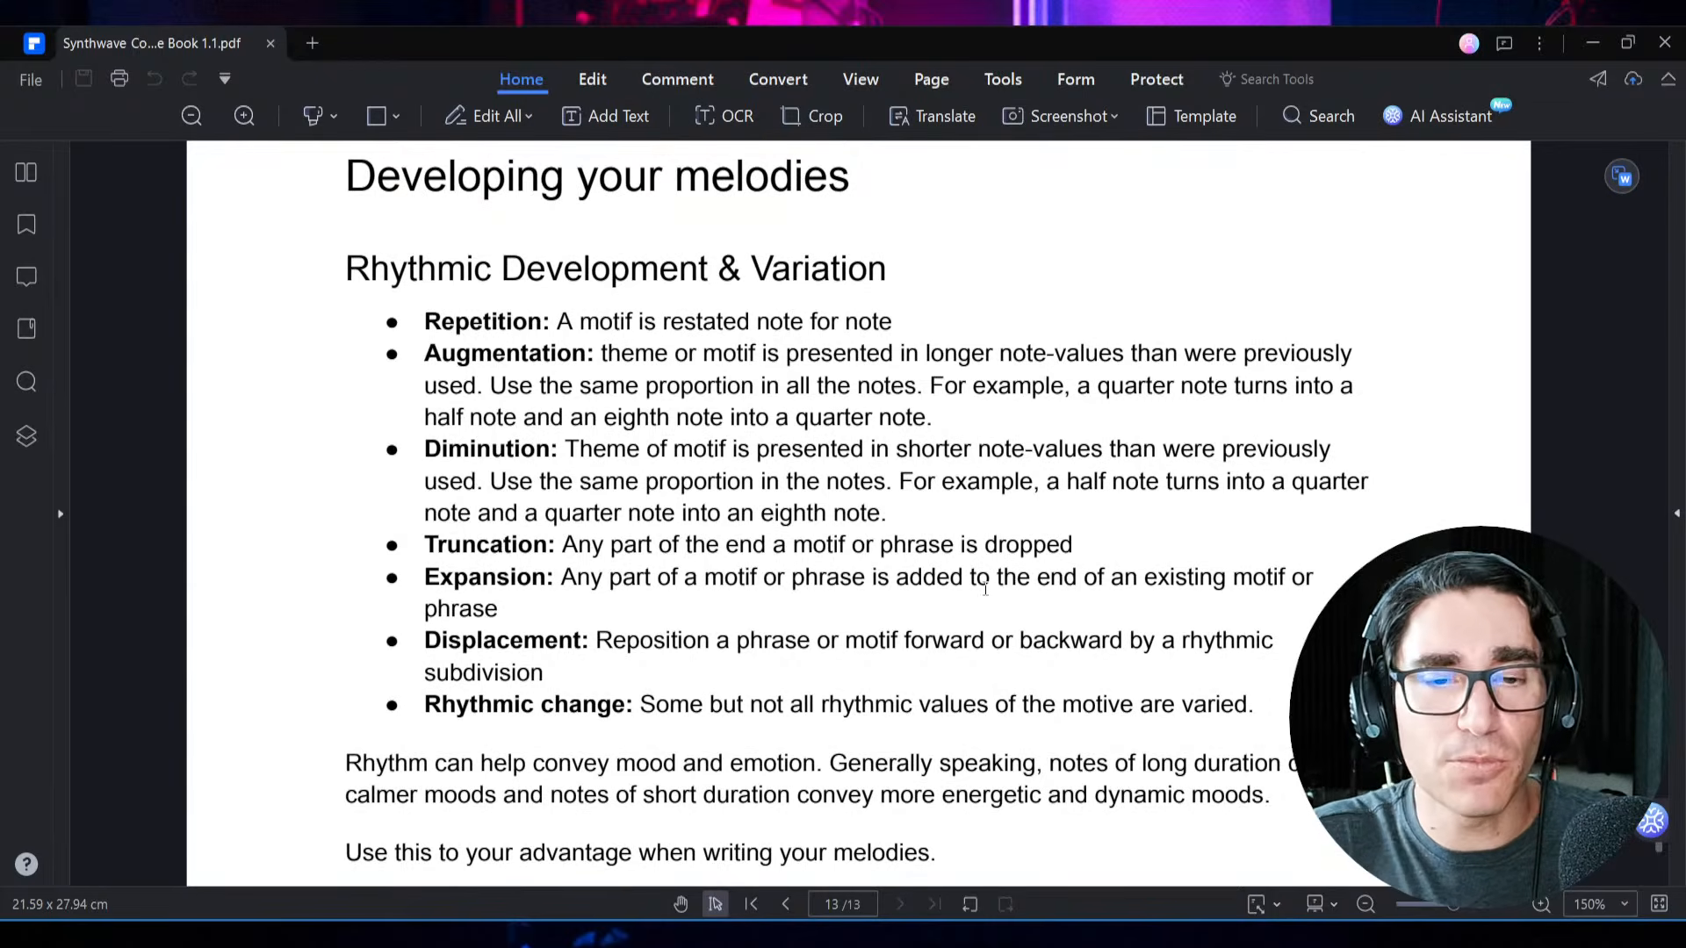
pyautogui.hotkey('alt', 'Tab')
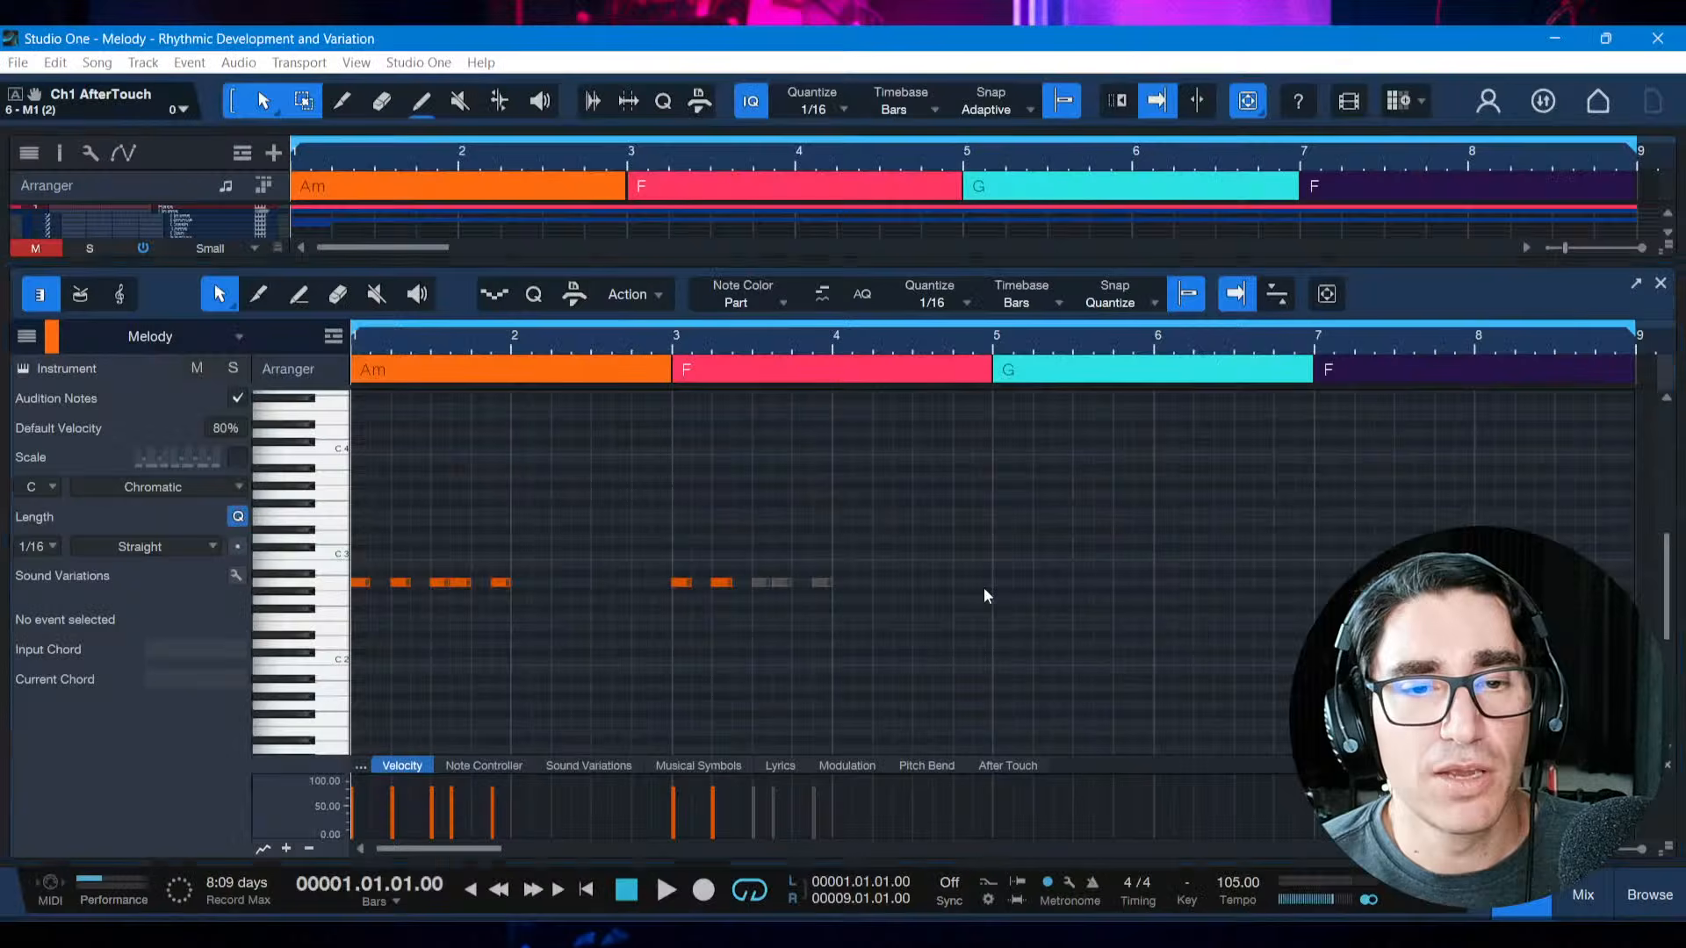
# Delete the whole bar 3 copy and the last two notes of the bar 1 motif
pyautogui.click(744, 538)
pyautogui.moveTo(656, 537); pyautogui.dragTo(934, 589)
pyautogui.press('Delete')
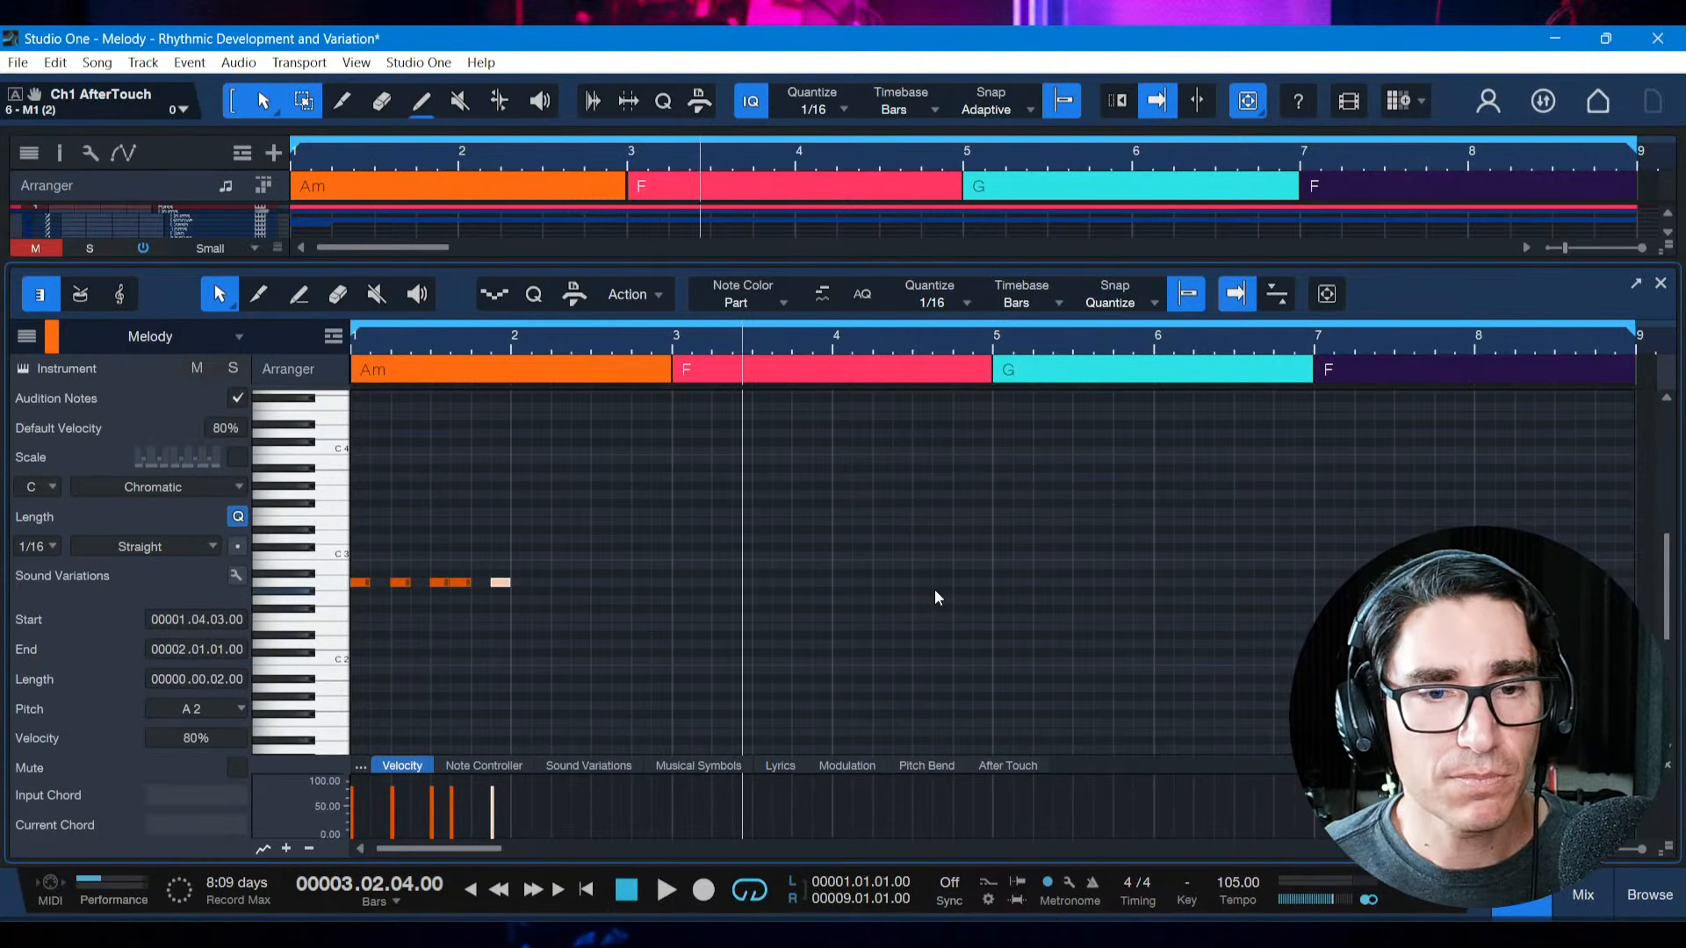
pyautogui.click(591, 634)
pyautogui.moveTo(451, 527); pyautogui.dragTo(528, 599)
pyautogui.press('Delete')
# Play the remaining three notes of bar 1 from the start
pyautogui.press('Home')
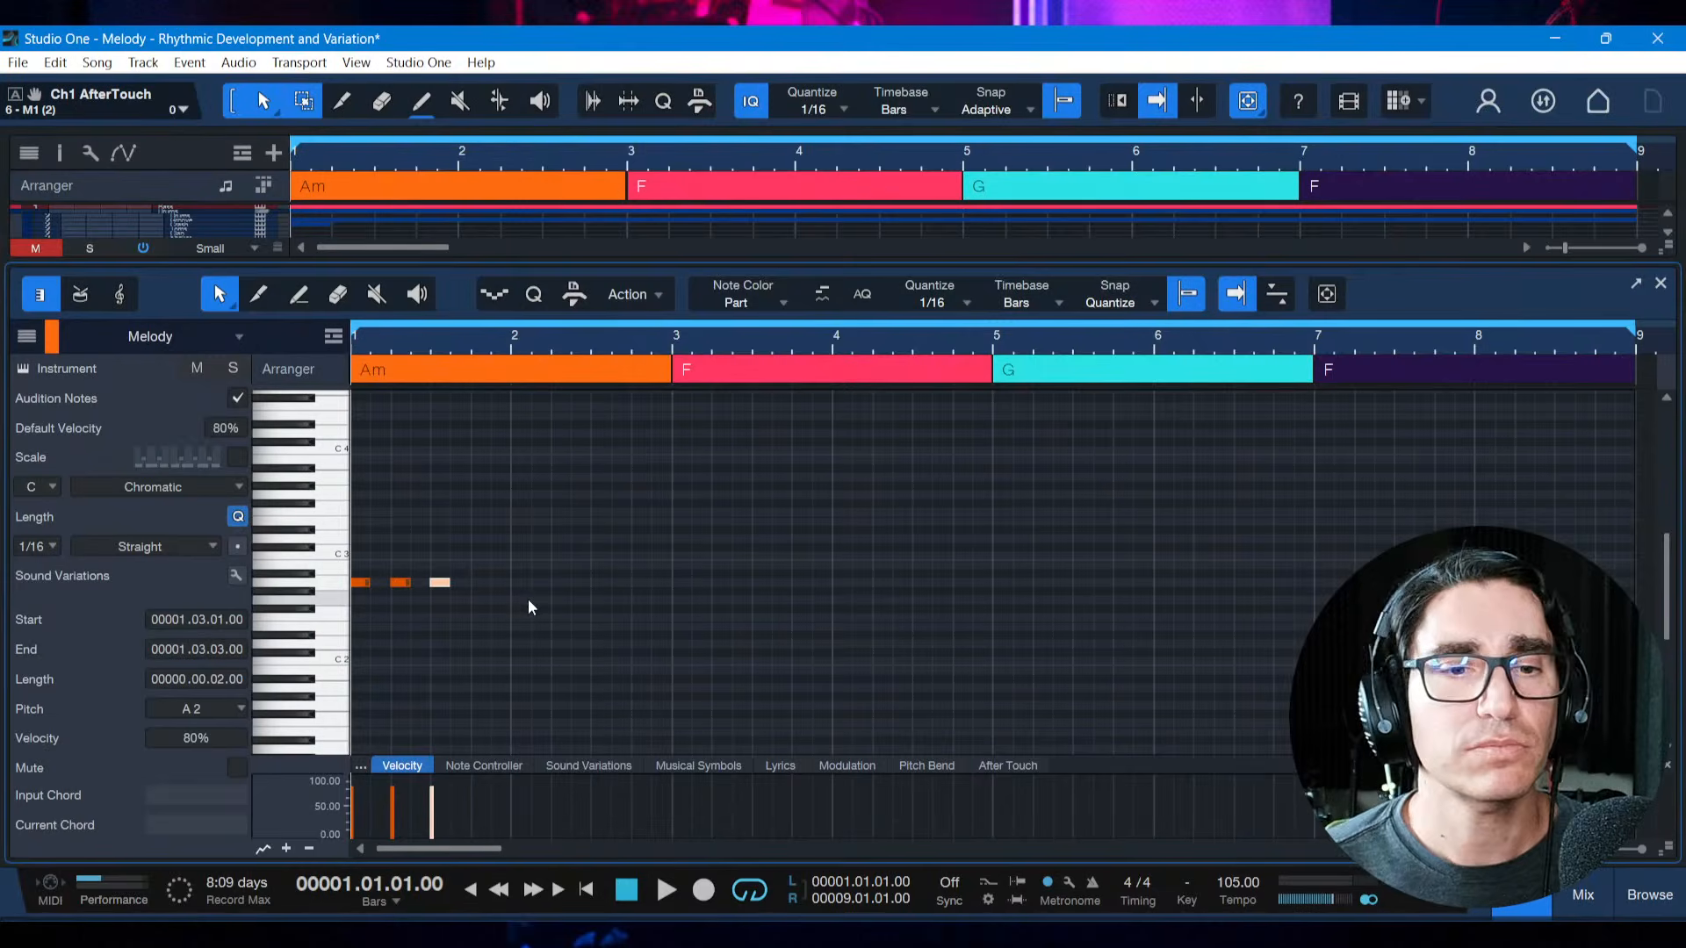
pyautogui.press('space')
pyautogui.press('space')
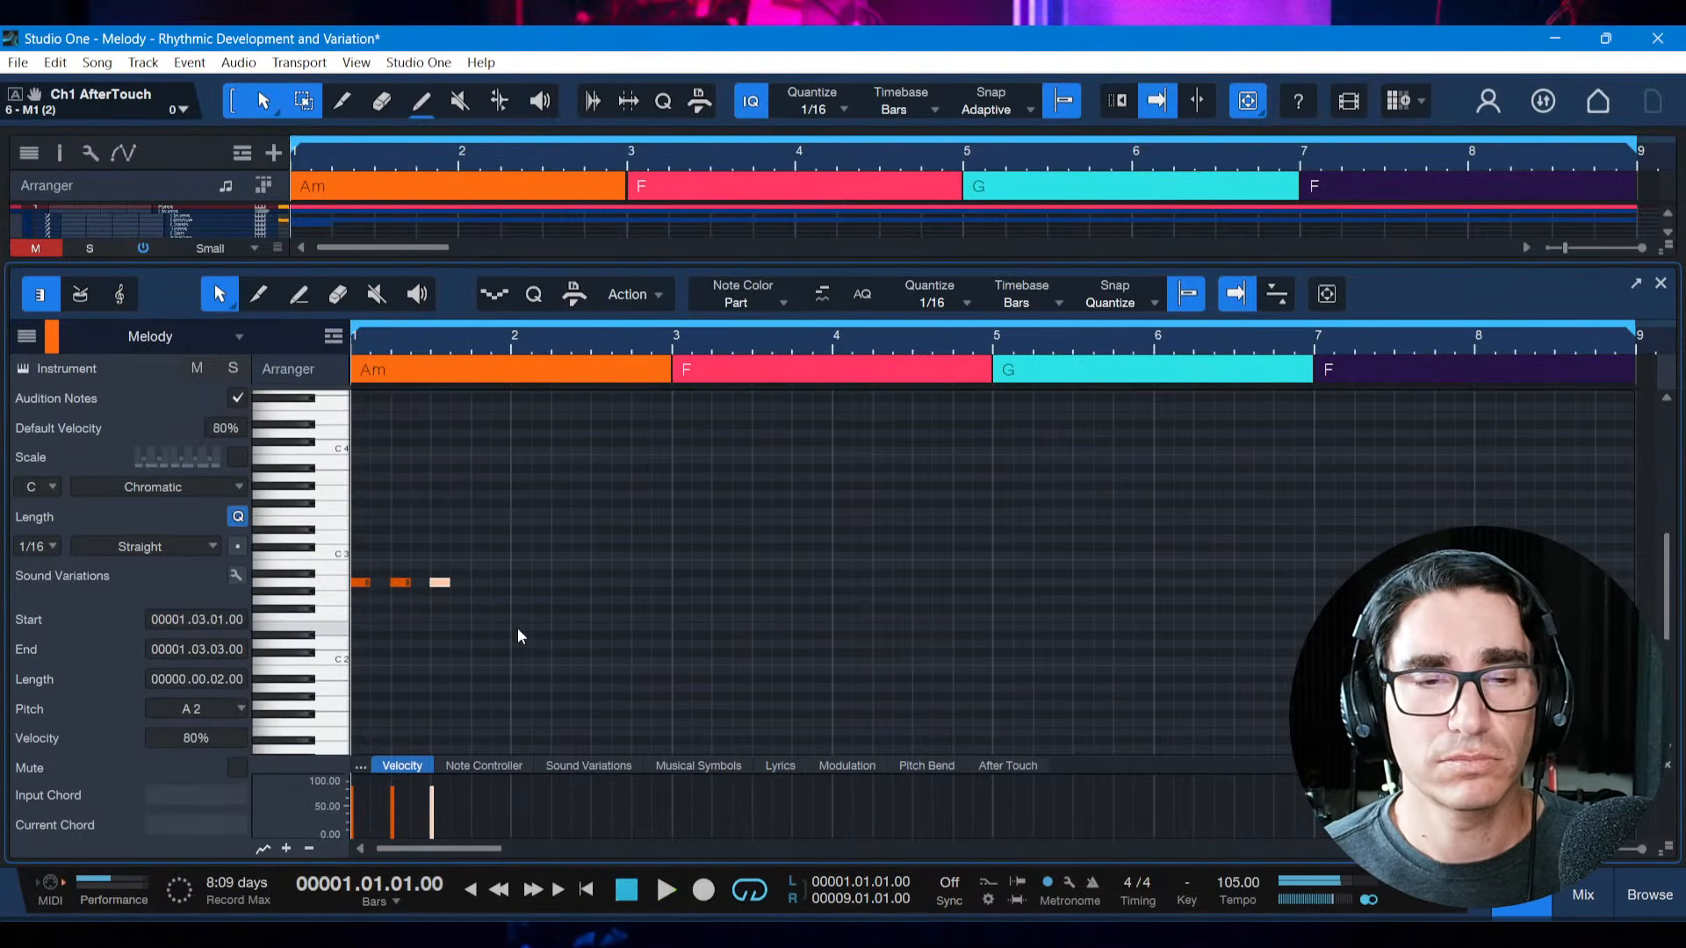
pyautogui.hotkey('ctrl', 's')
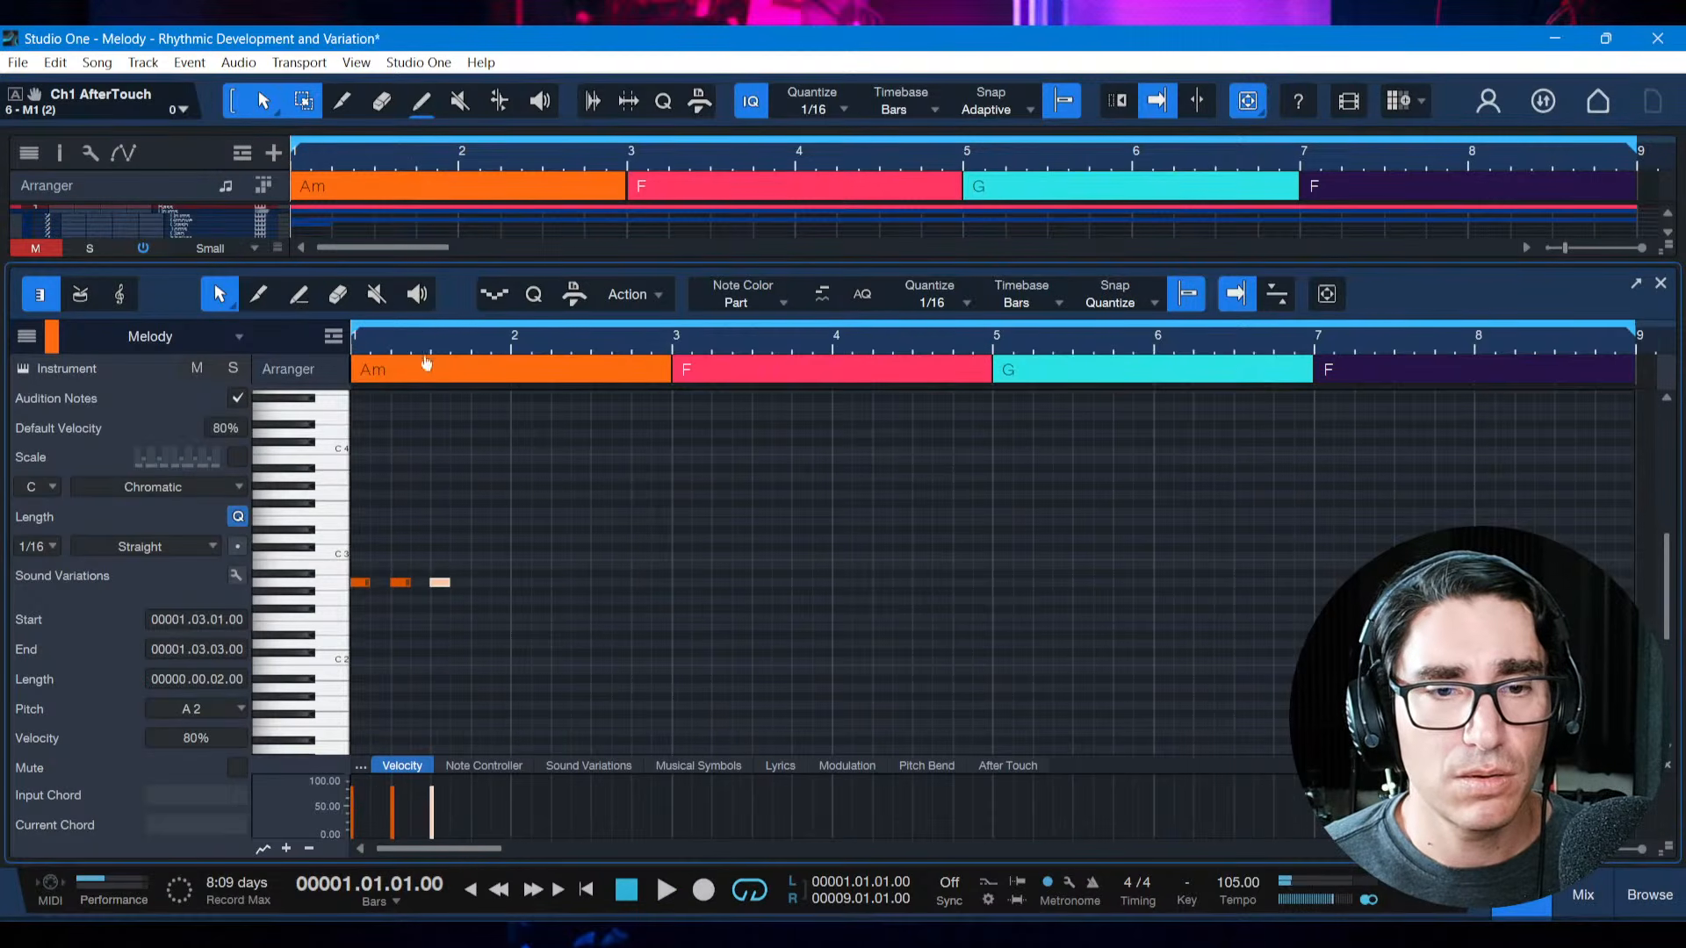
pyautogui.moveTo(425, 354); pyautogui.dragTo(447, 460)
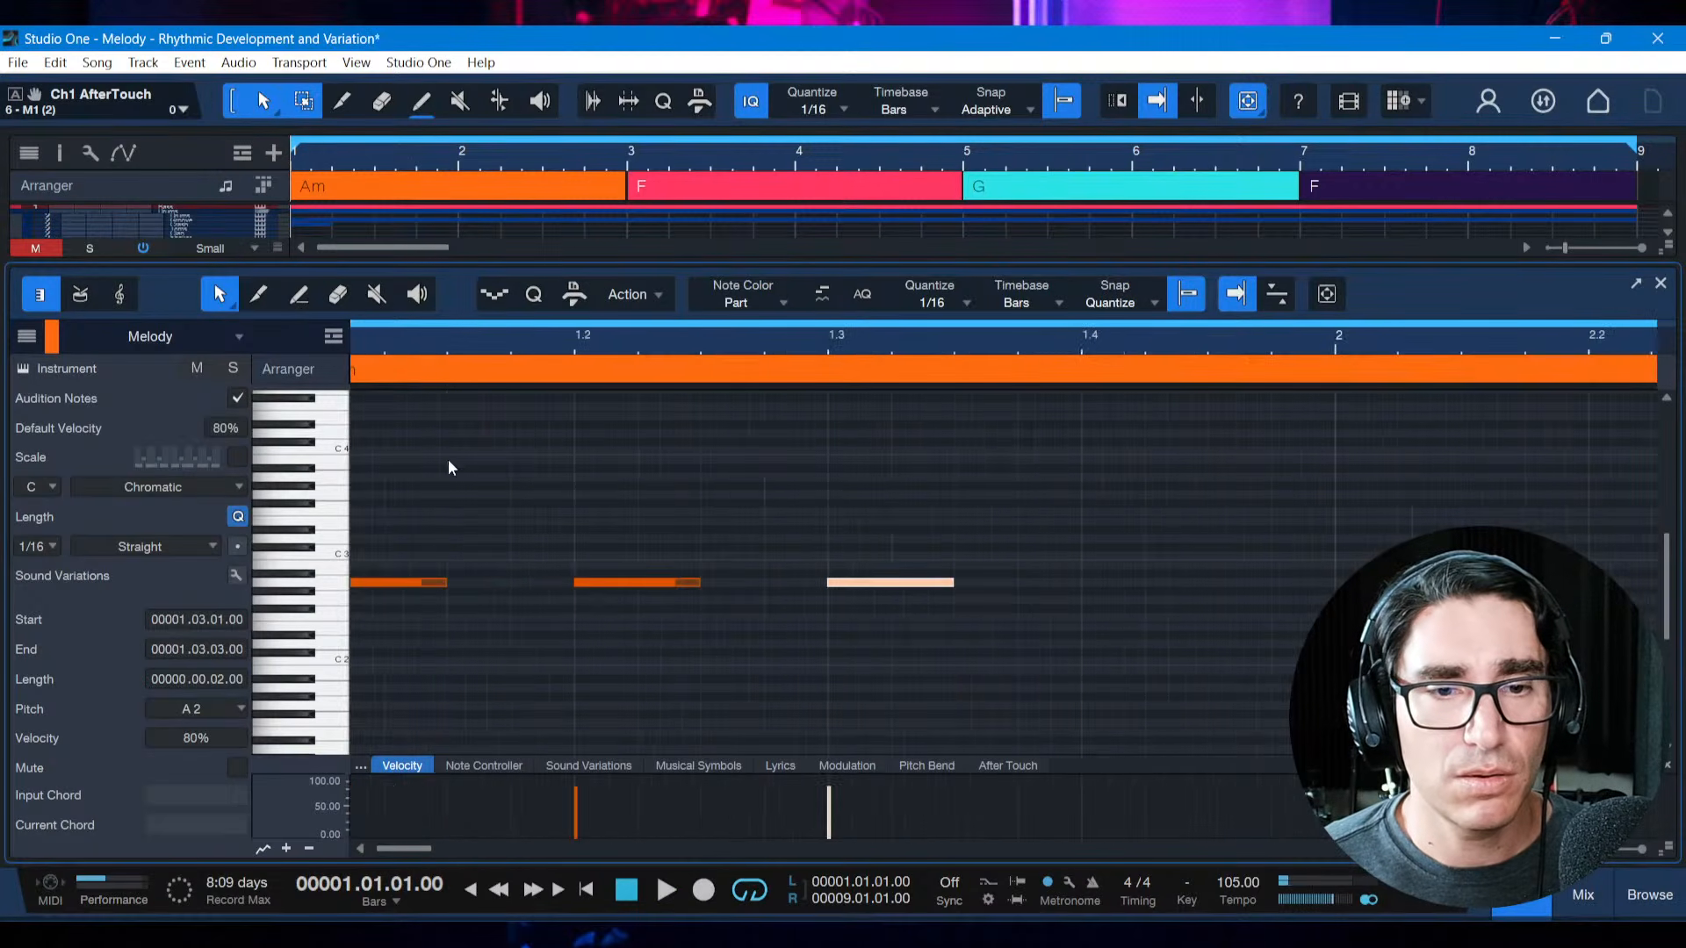
pyautogui.click(630, 584)
pyautogui.press('Delete')
pyautogui.hotkey('ctrl', 'z')
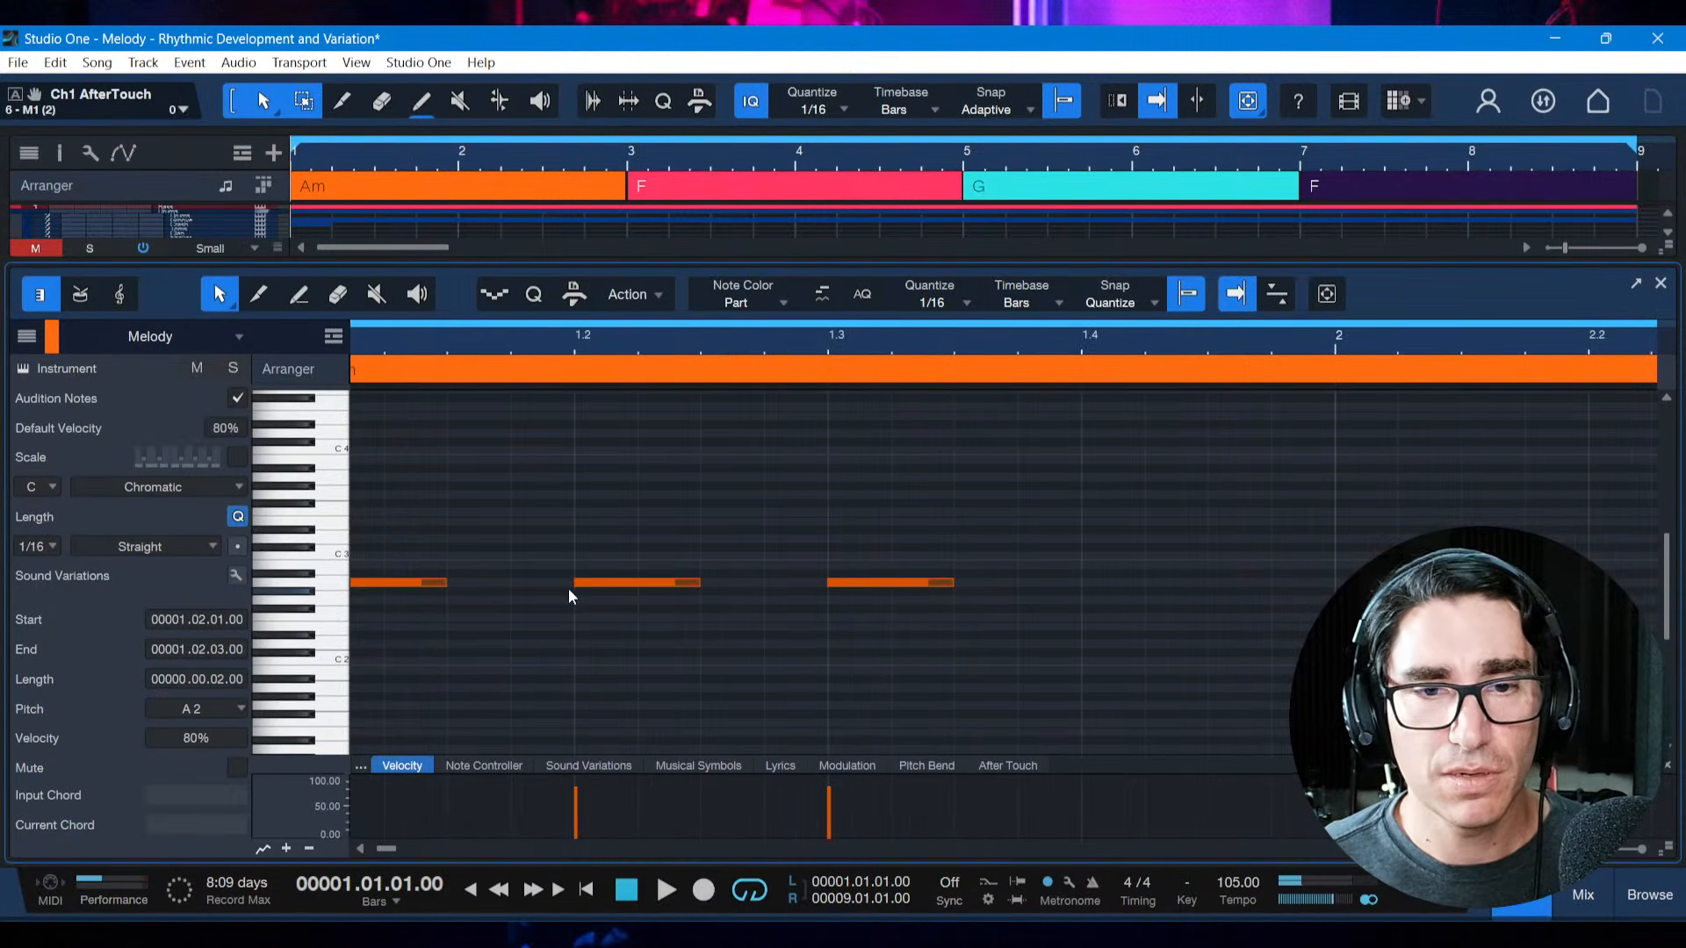
# Move the second note earlier to 1.1.3, directly after the first note, and play the opening
pyautogui.click(593, 582)
pyautogui.hotkey('alt', 'Left')
pyautogui.hotkey('alt', 'Left')
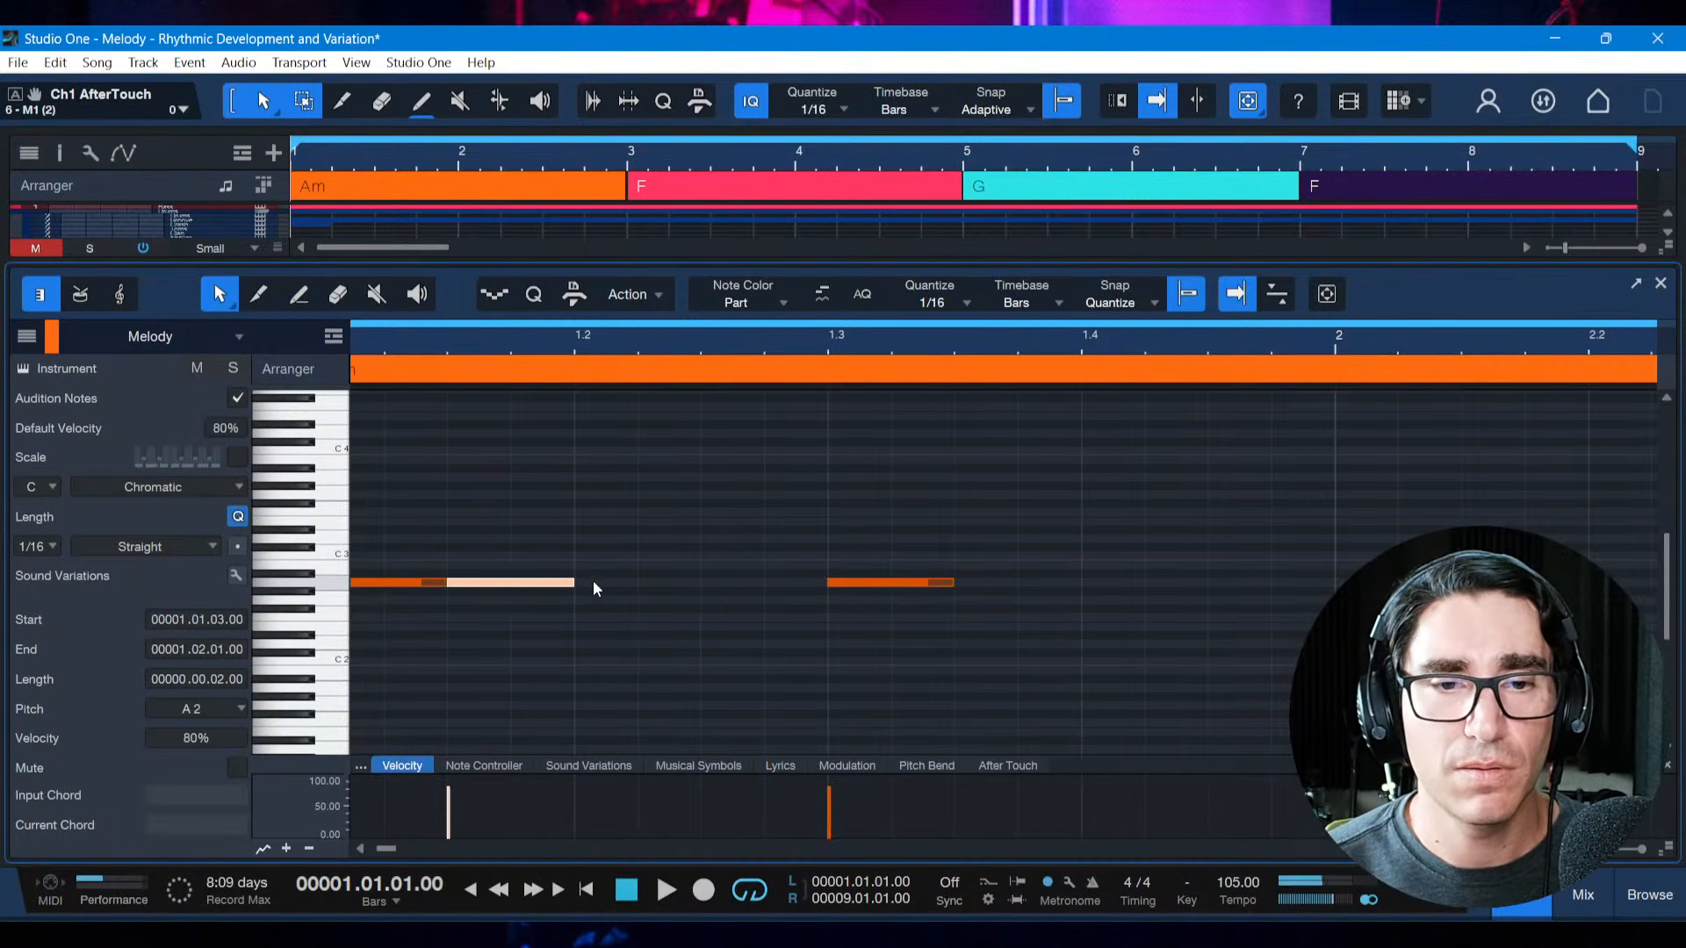
pyautogui.press('space')
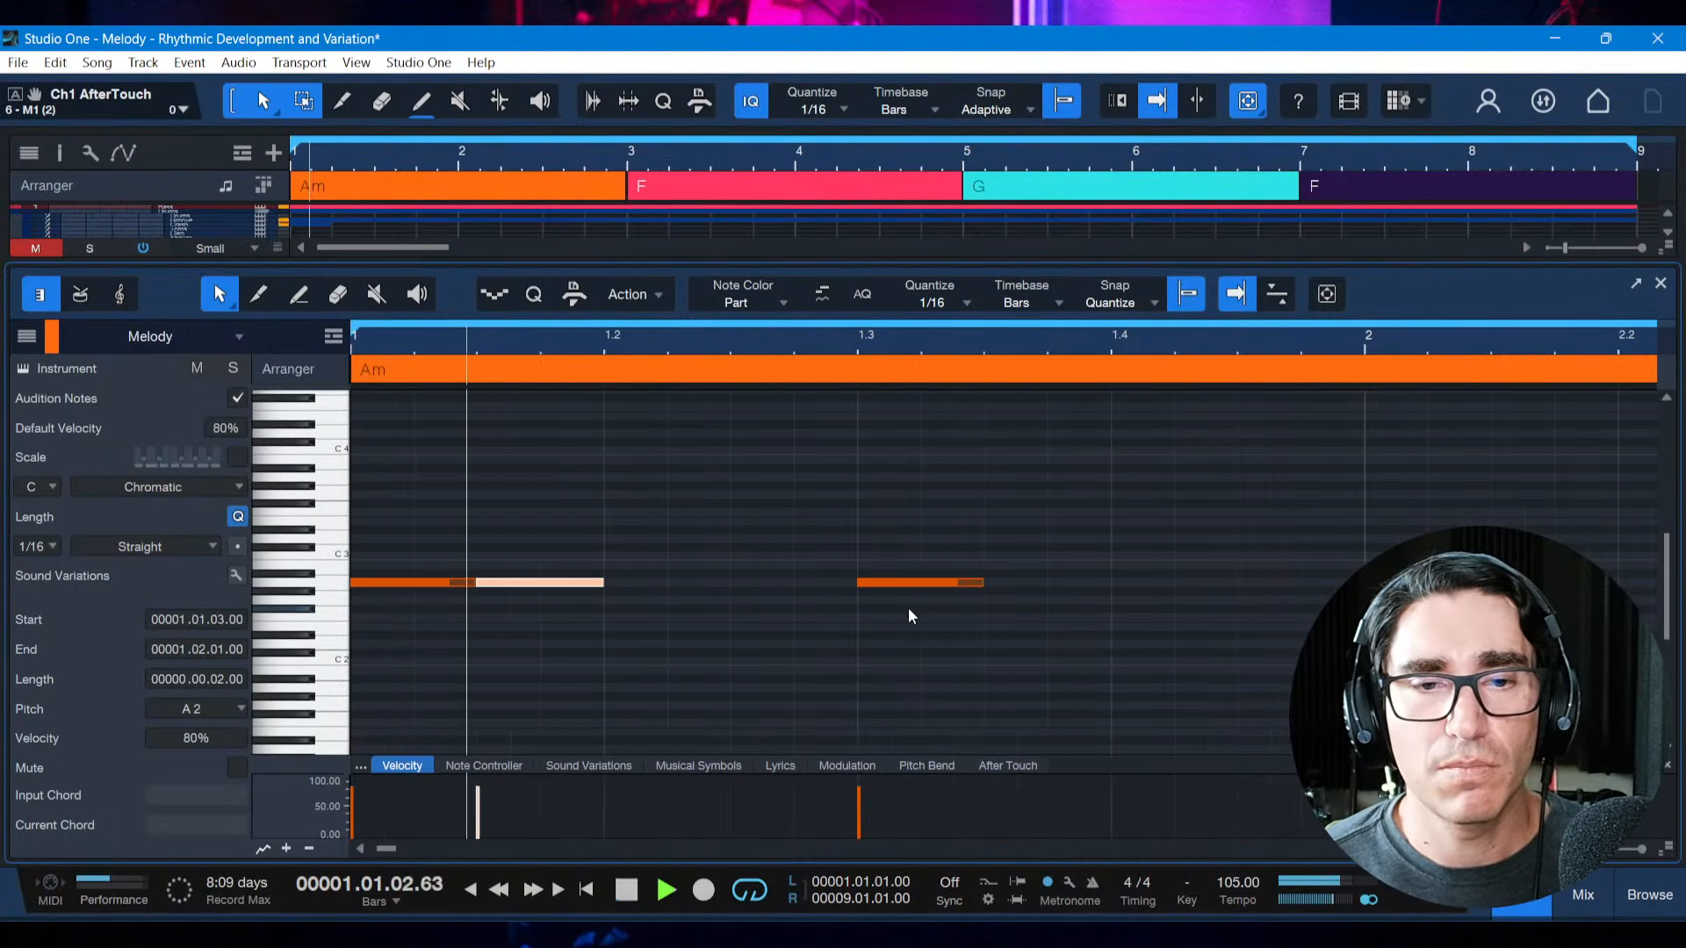
pyautogui.press('space')
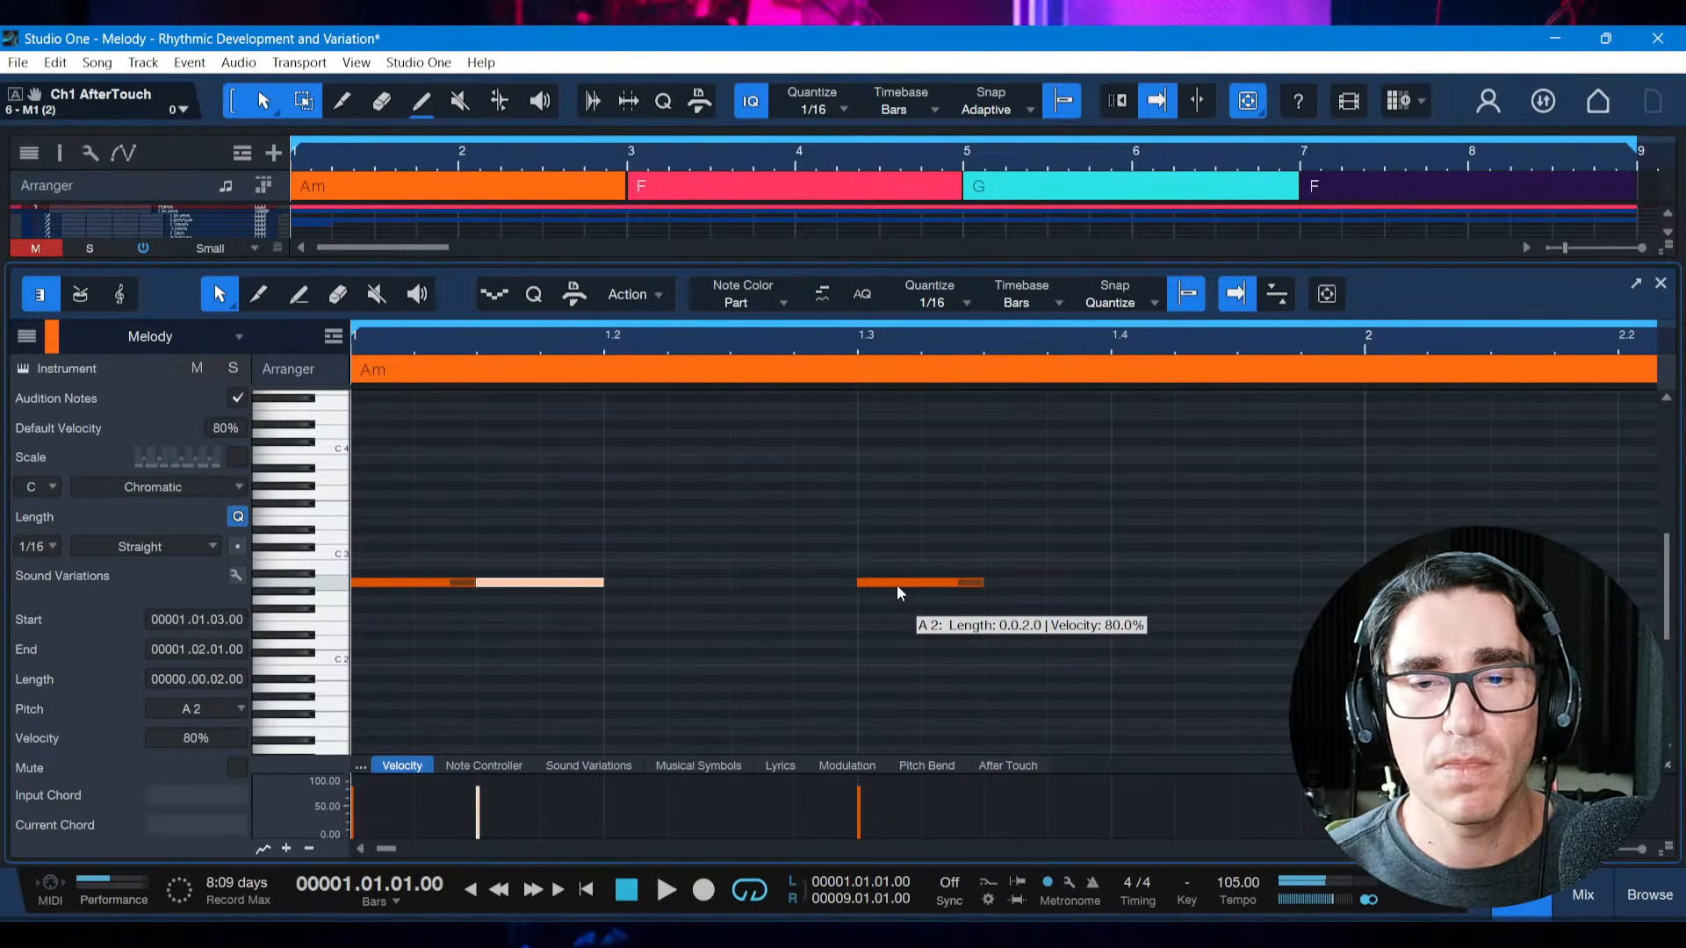
# Move the third note earlier to start at 1.2.3 and play the three-note rhythm from the start
pyautogui.moveTo(897, 584); pyautogui.dragTo(780, 590)
pyautogui.press('f')
pyautogui.press('space')
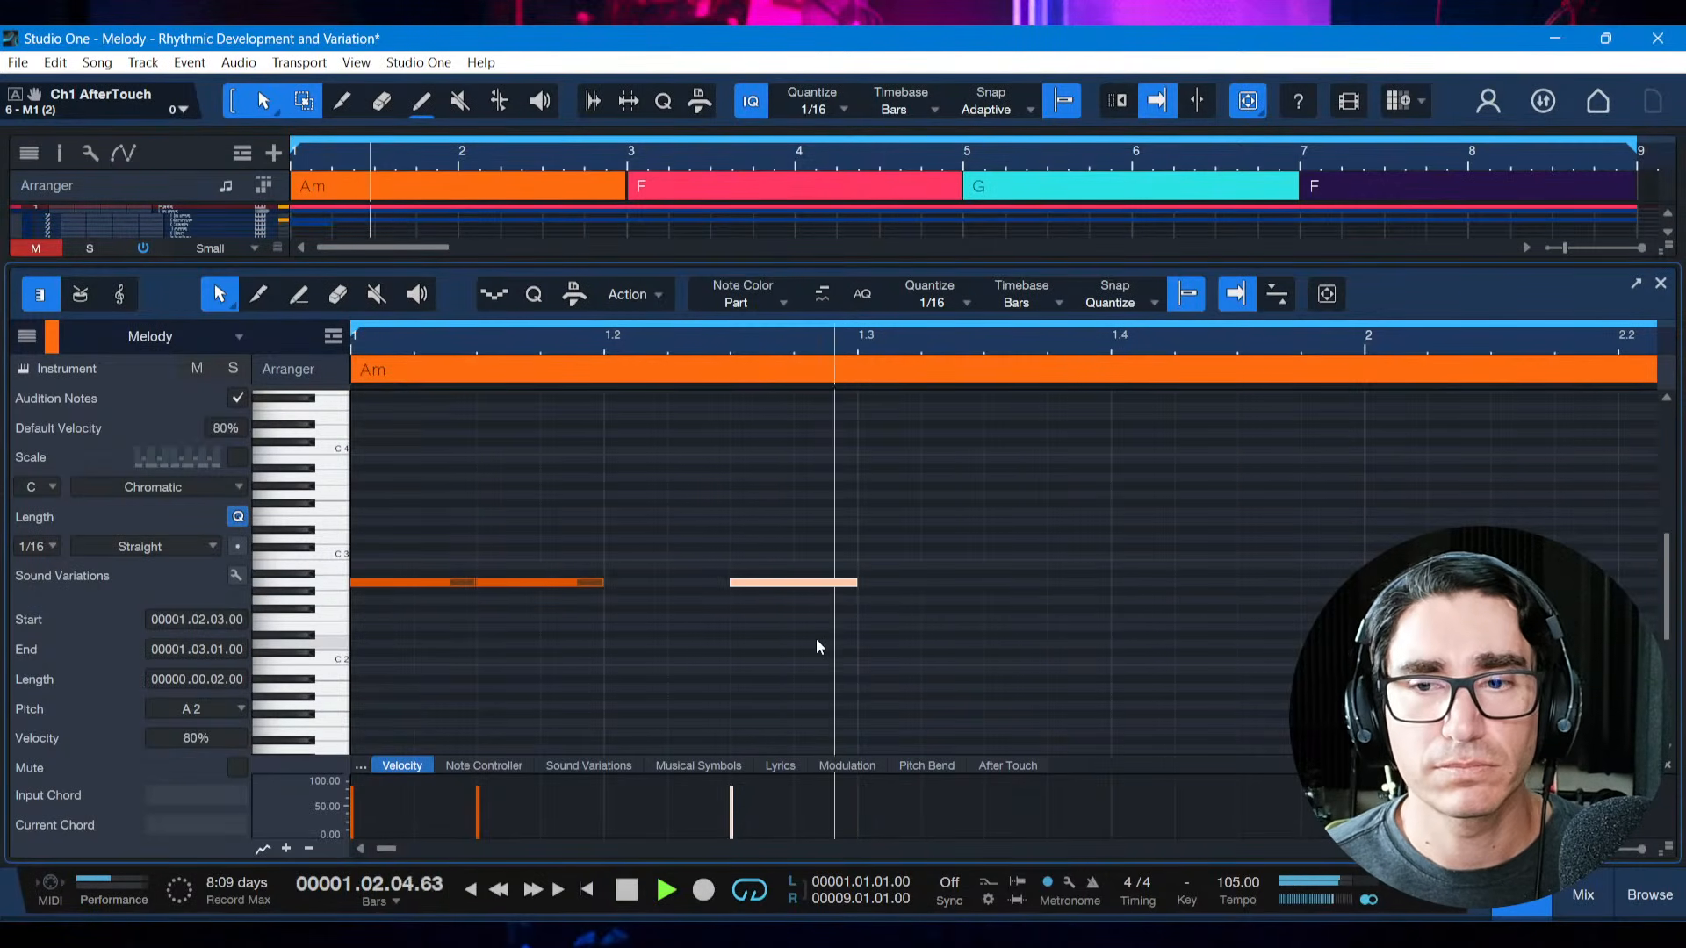
pyautogui.press('space')
# Add a fourth A2 note at 1.4.1, lengthen it to 0.0.2, and play the motif
pyautogui.click(1113, 583)
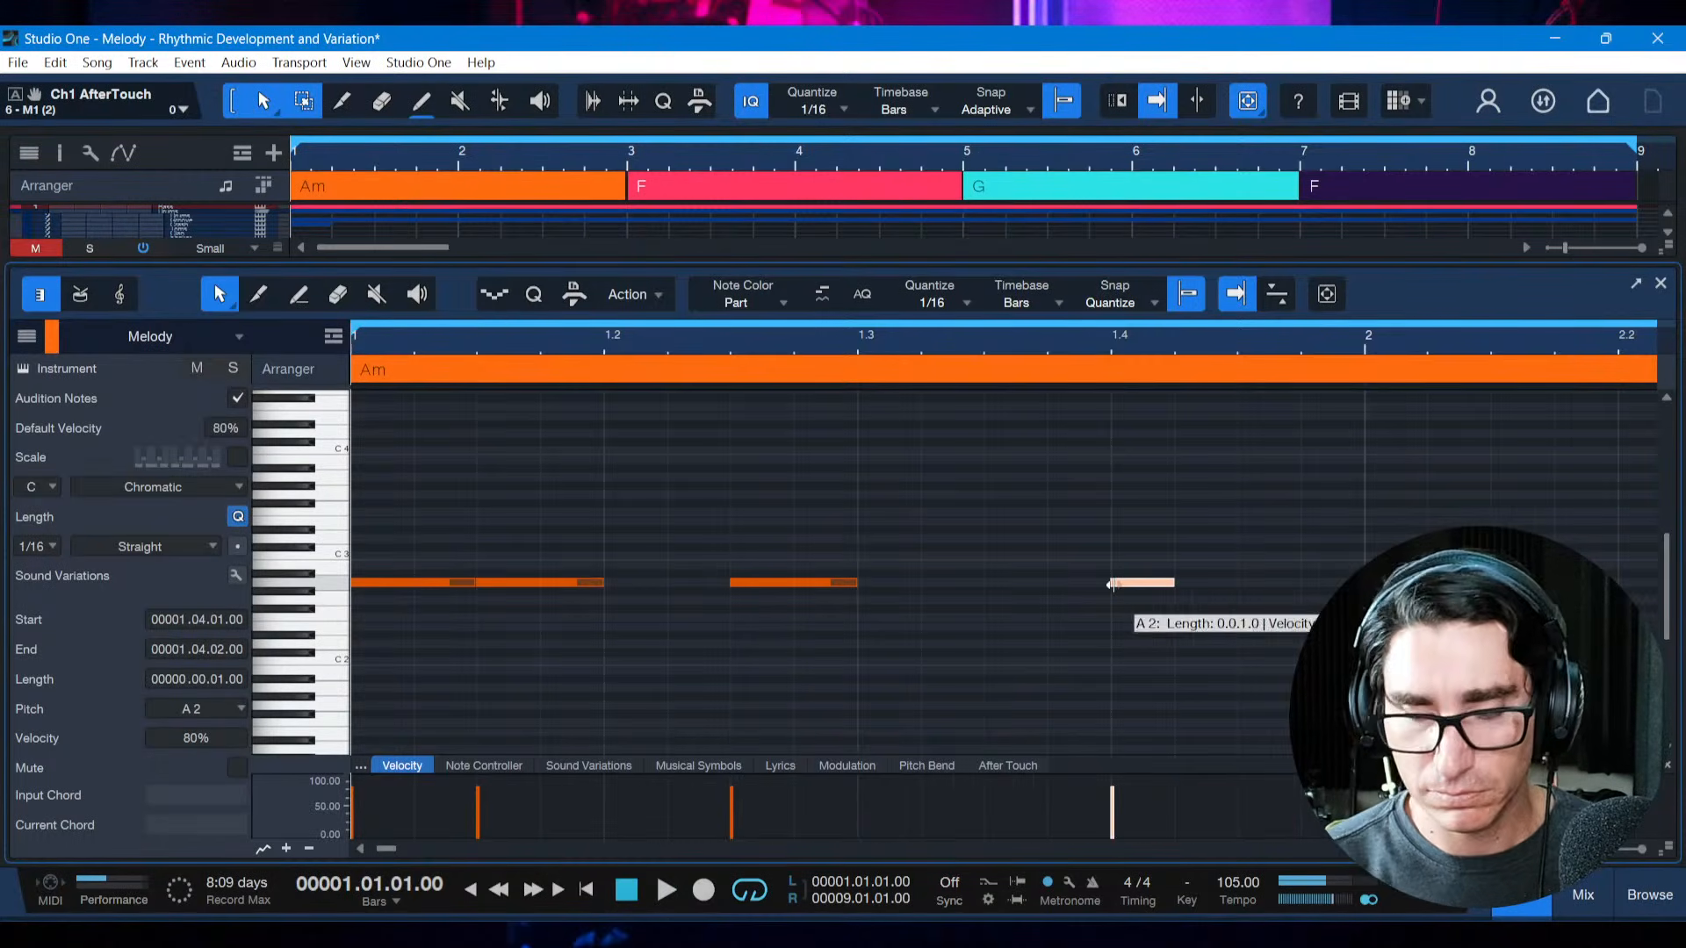
pyautogui.hotkey('shift', 'z')
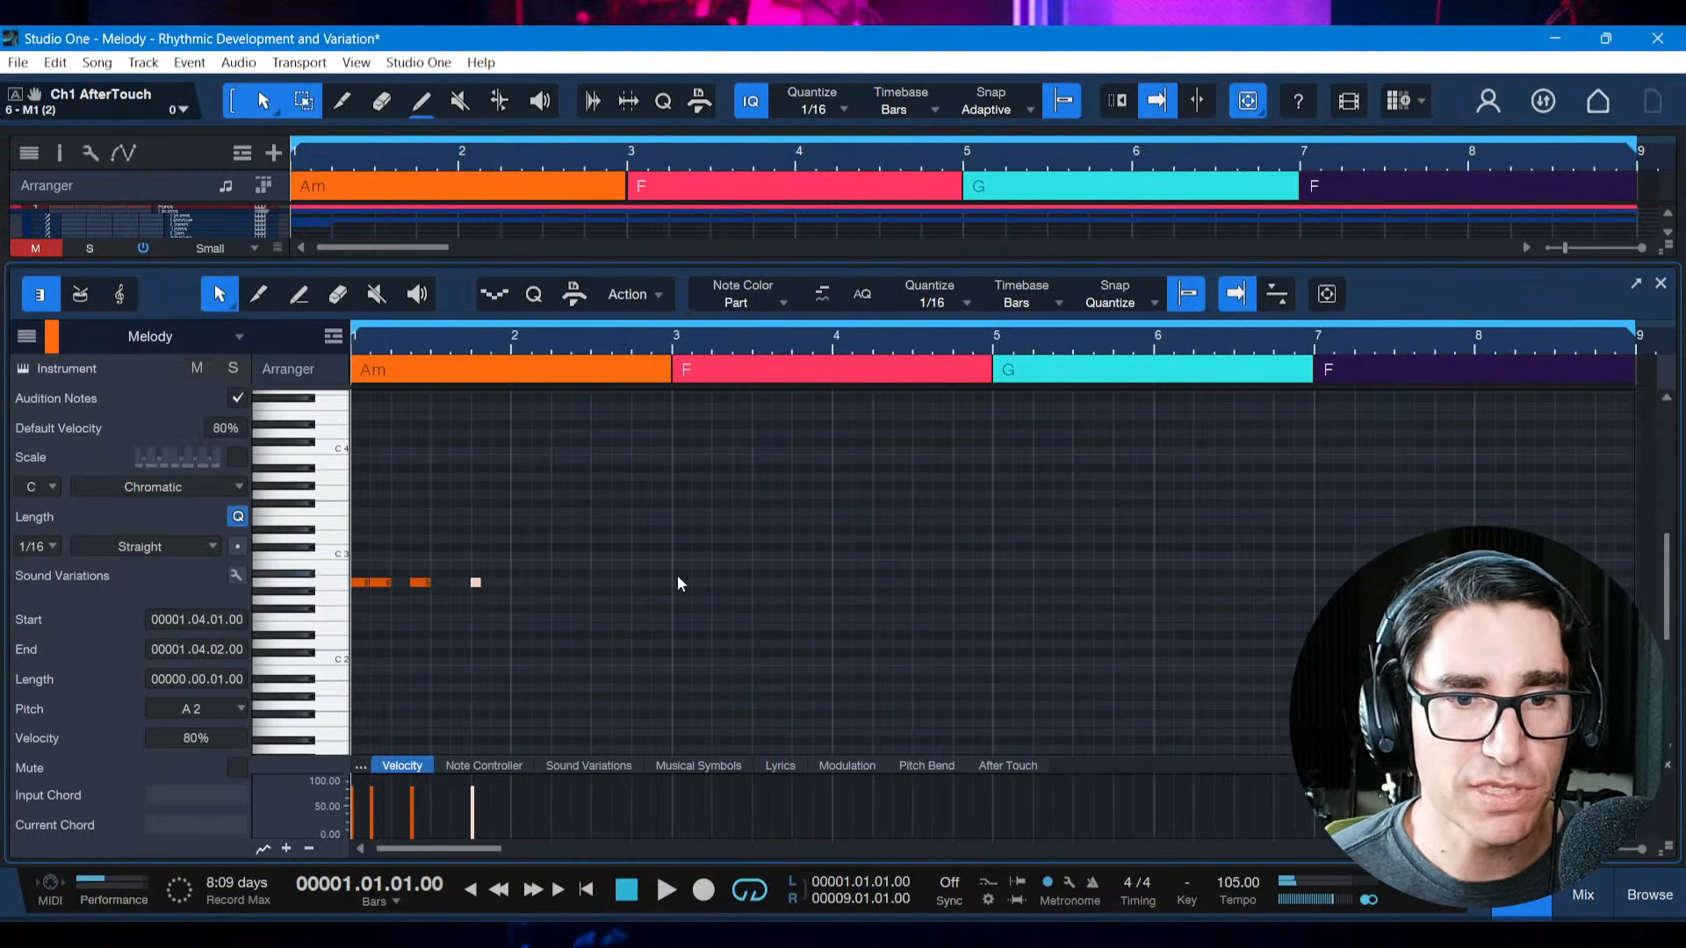
pyautogui.moveTo(481, 584); pyautogui.dragTo(491, 584)
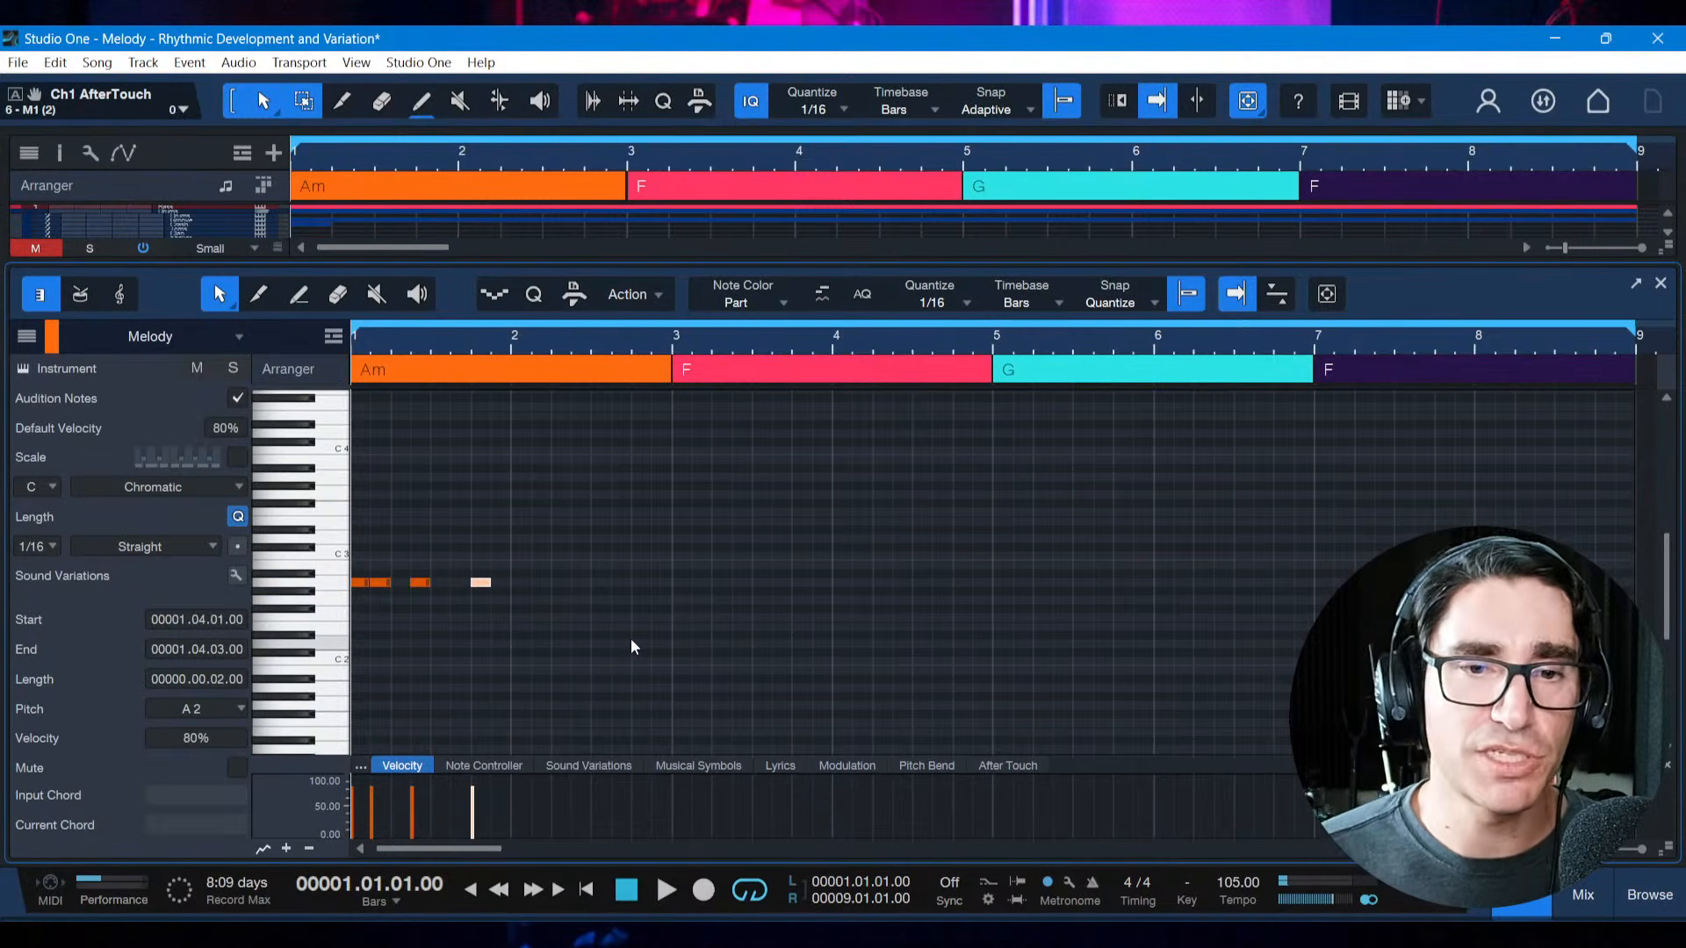
pyautogui.press('space')
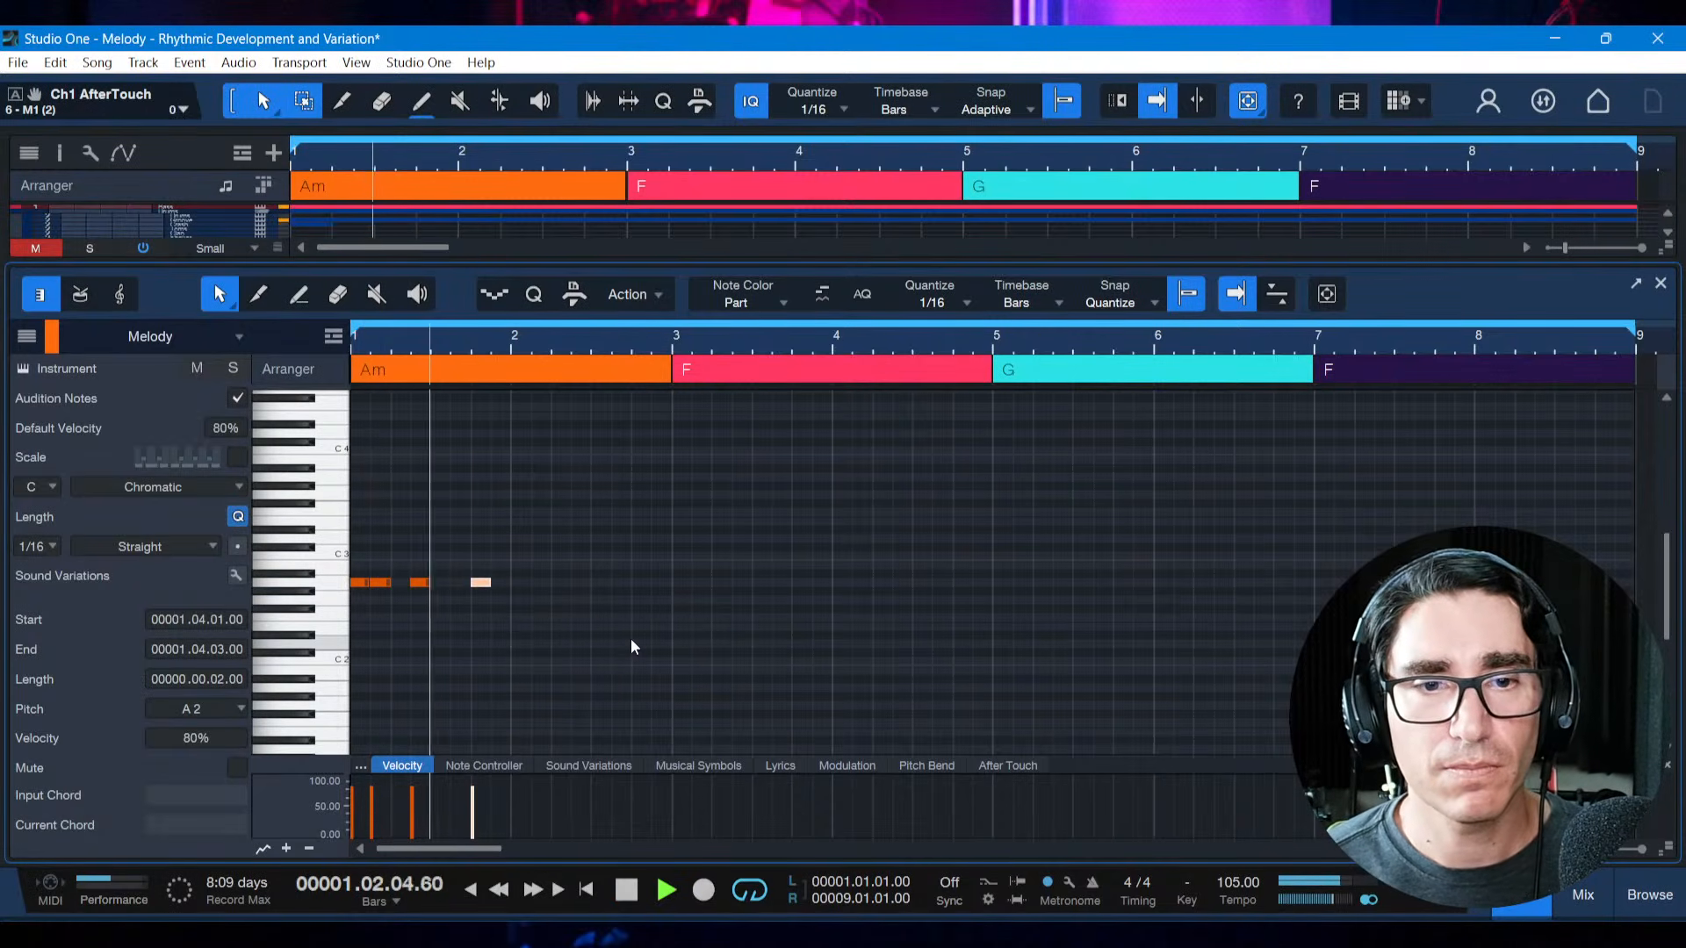
pyautogui.press('space')
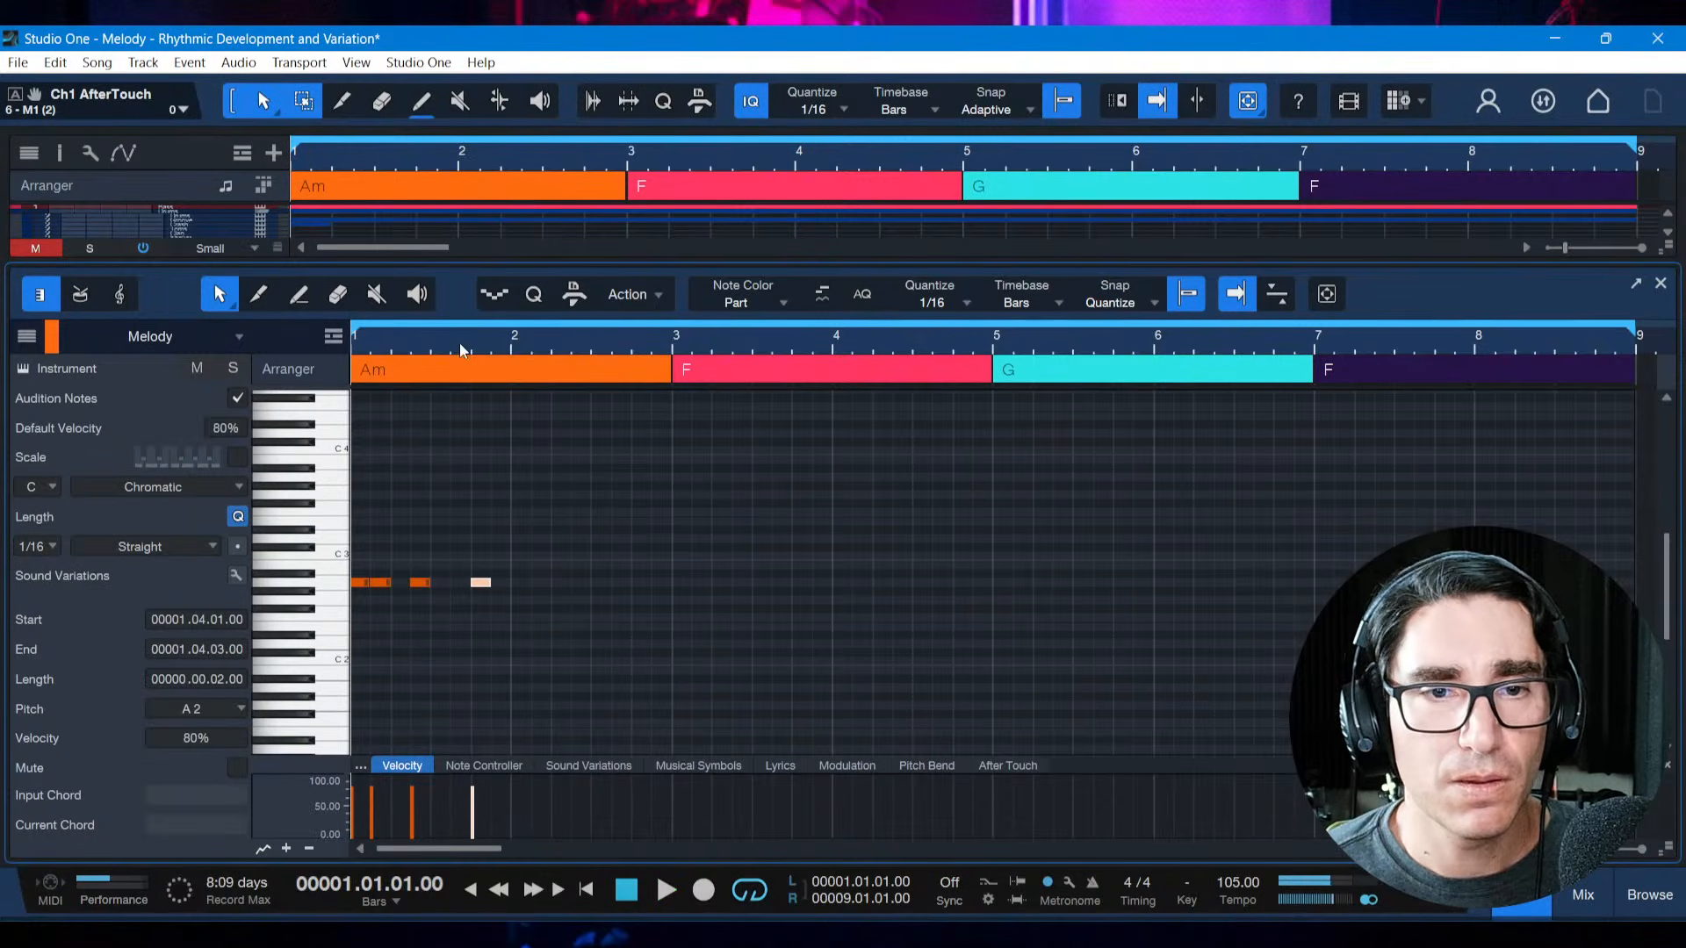
# Move the fourth note earlier to 1.3.3, play the motif from the start, and save the song
pyautogui.hotkey('alt', 'Left')
pyautogui.hotkey('alt', 'Left')
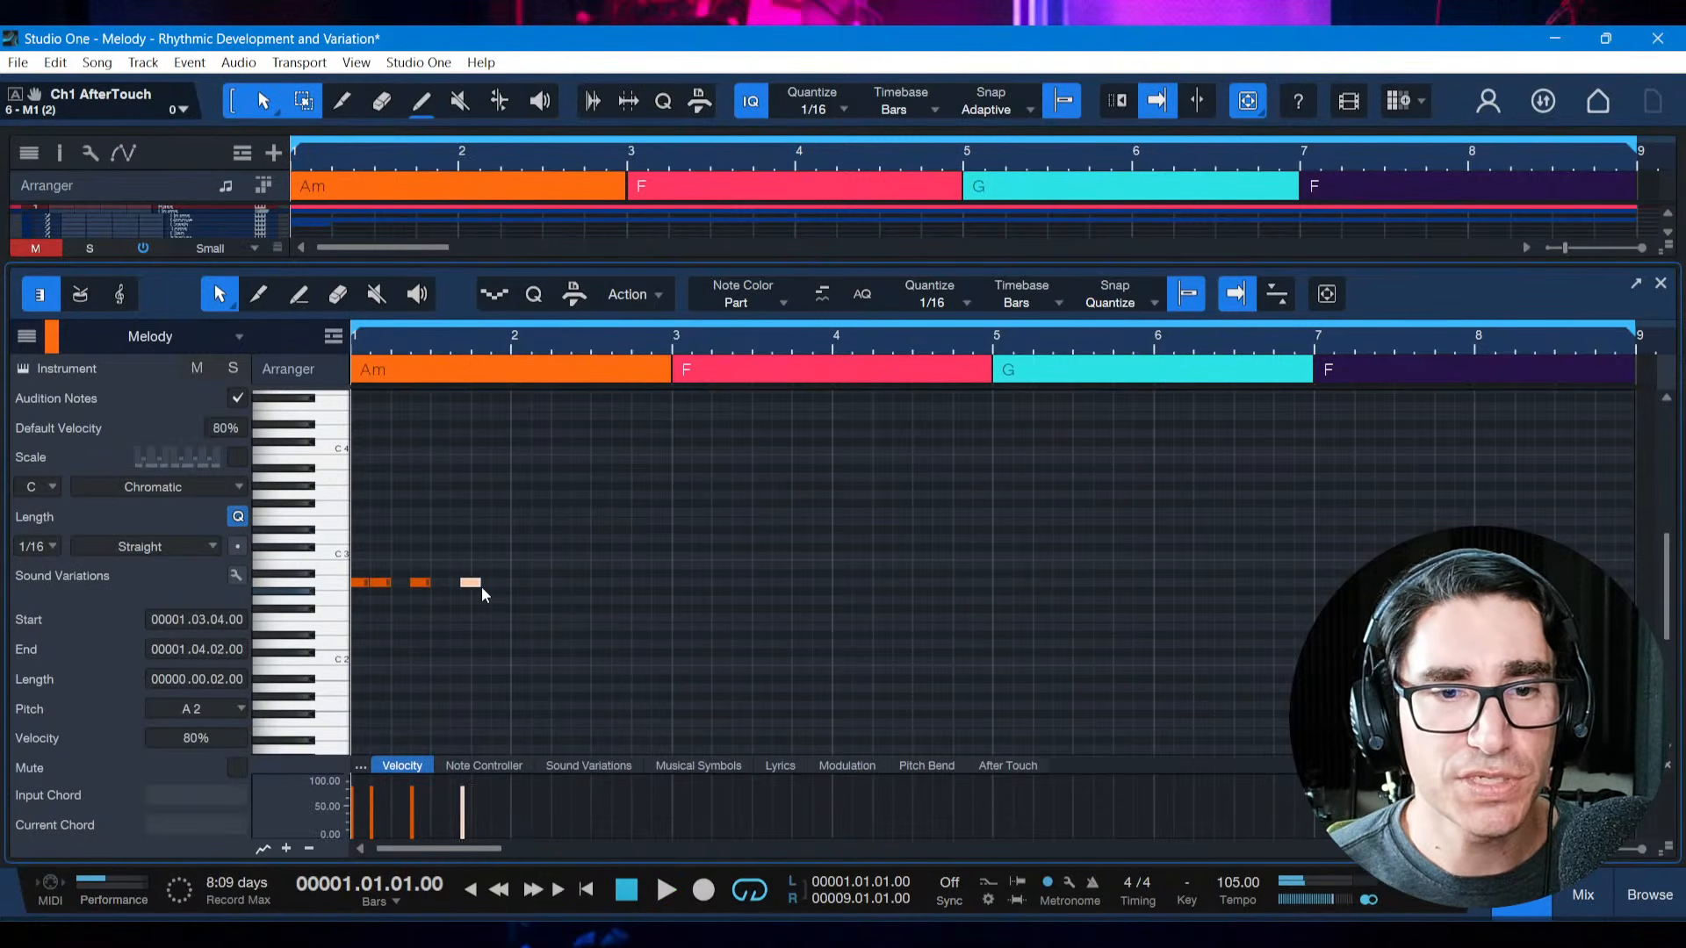
pyautogui.press('space')
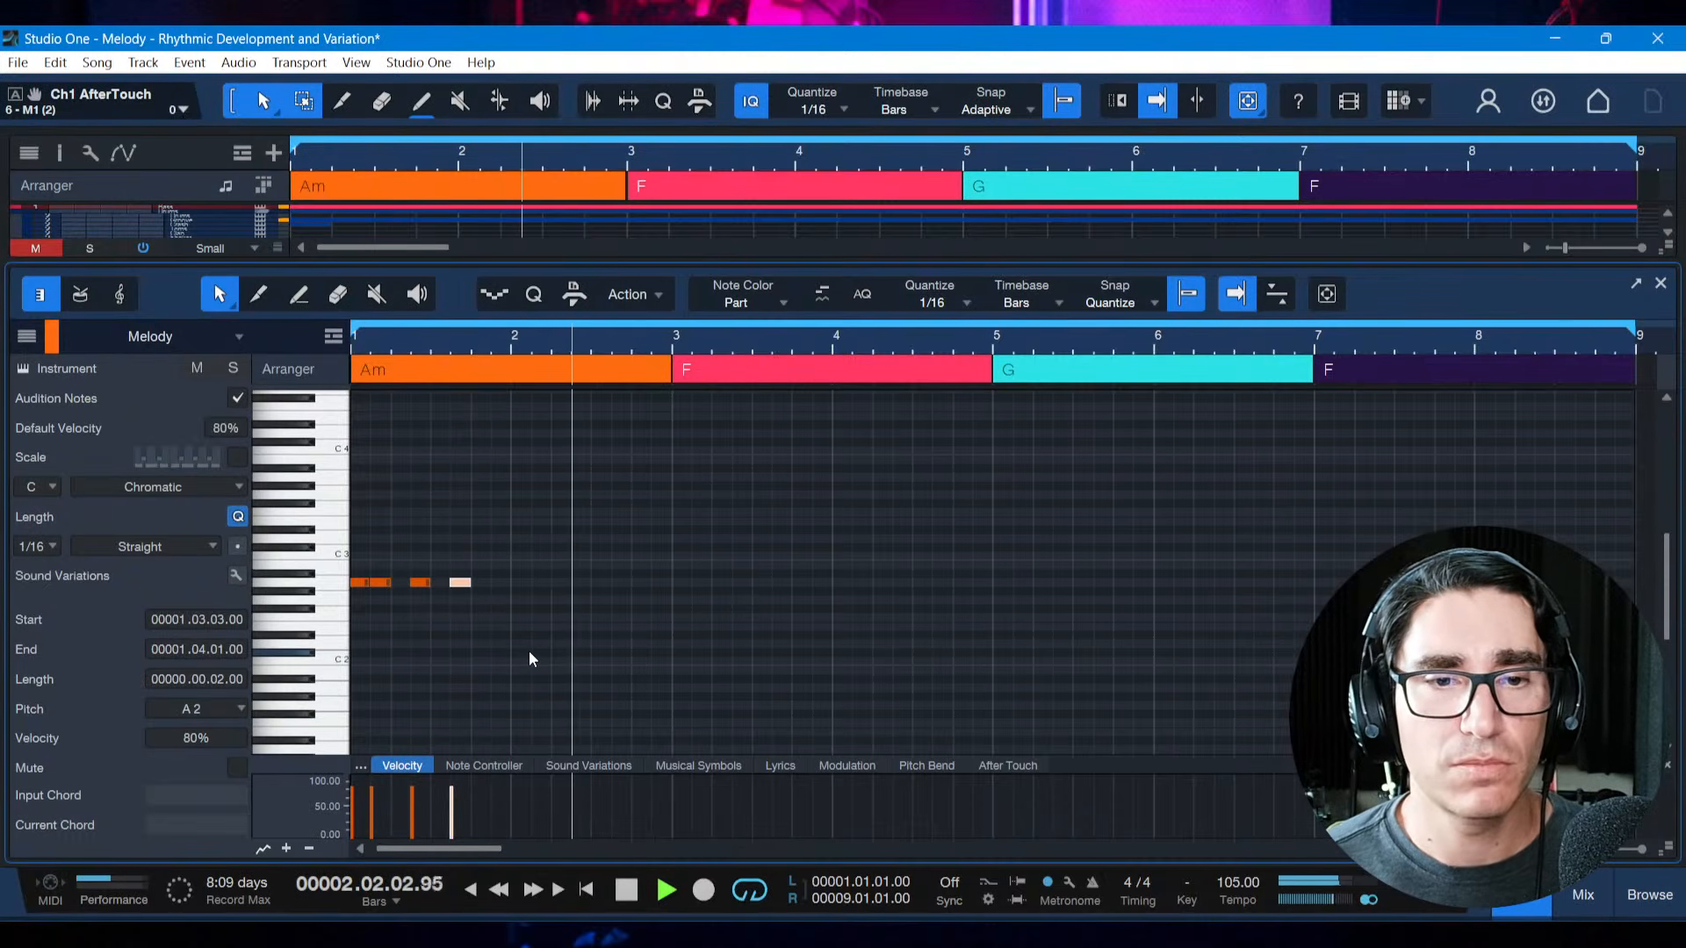
pyautogui.press('space')
pyautogui.hotkey('ctrl', 's')
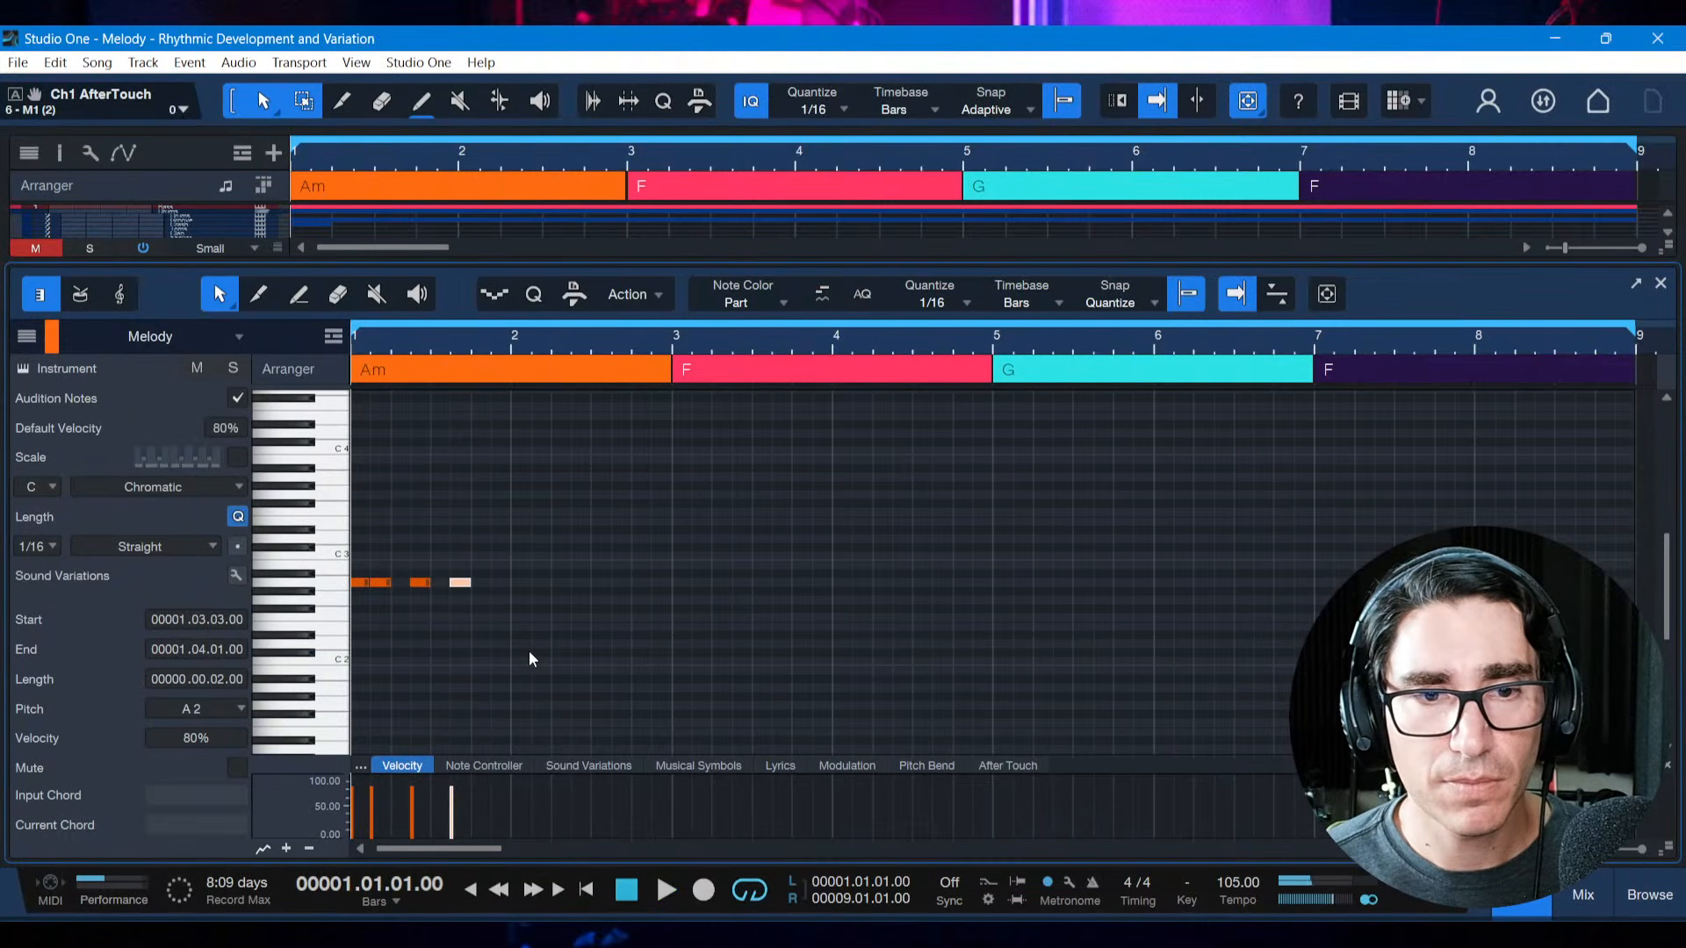
# Move the fourth note earlier to 1.3.1, directly after the third, play the motif, and save the song
pyautogui.hotkey('alt', 'Left')
pyautogui.hotkey('alt', 'Left')
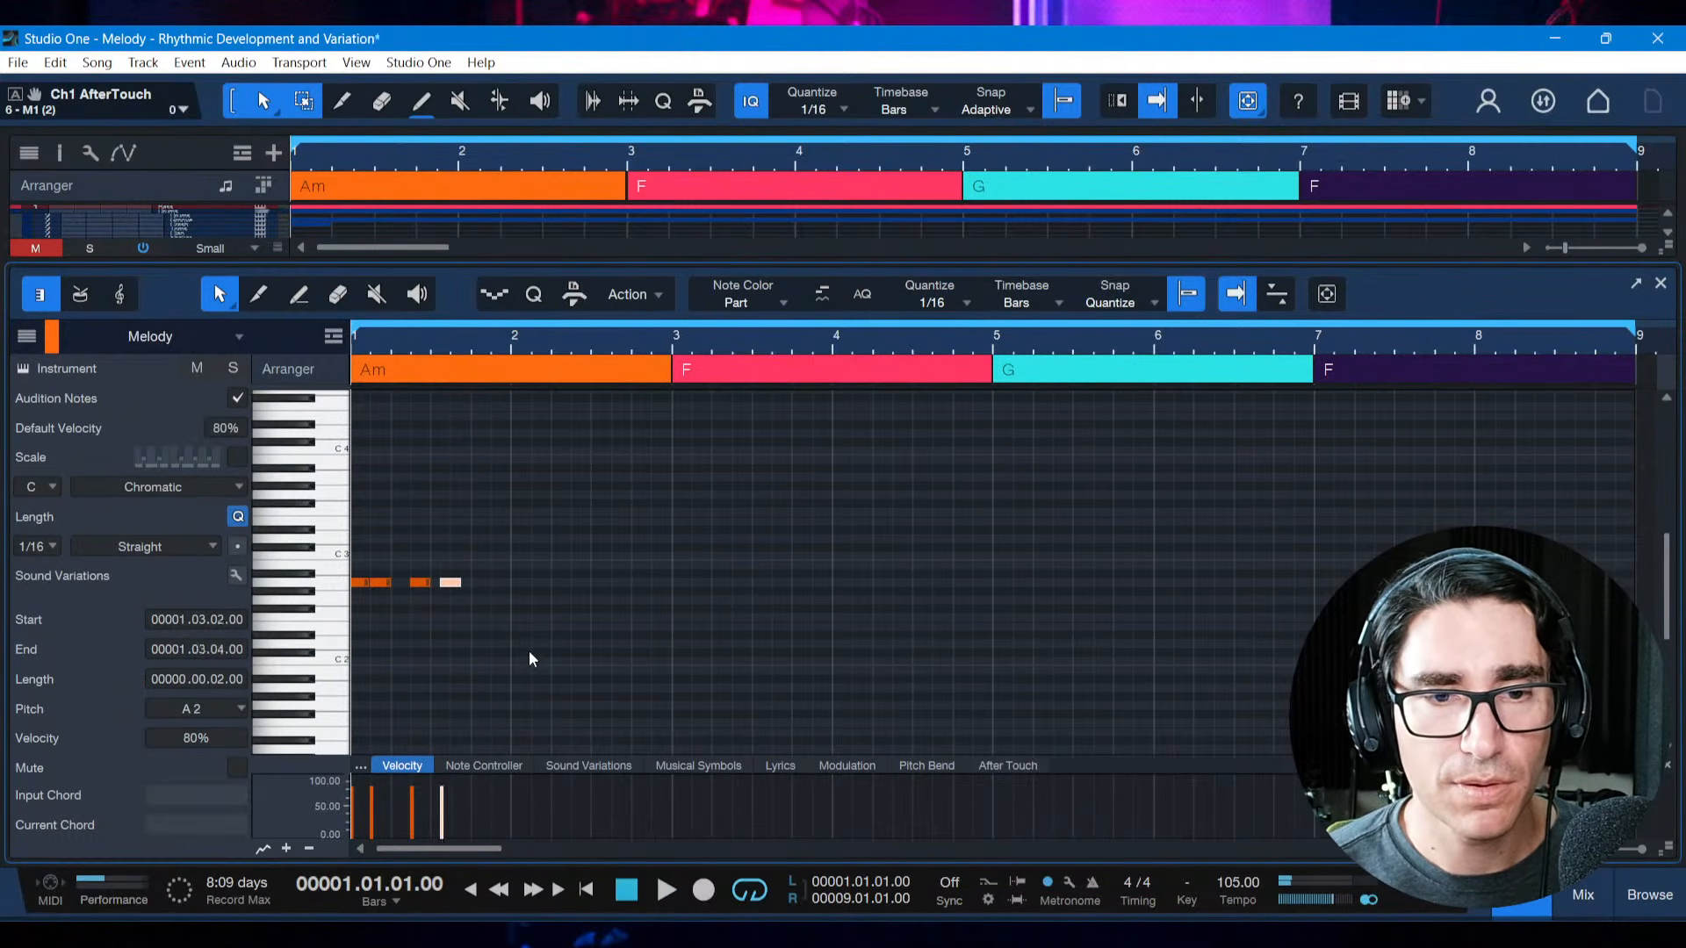
pyautogui.press('space')
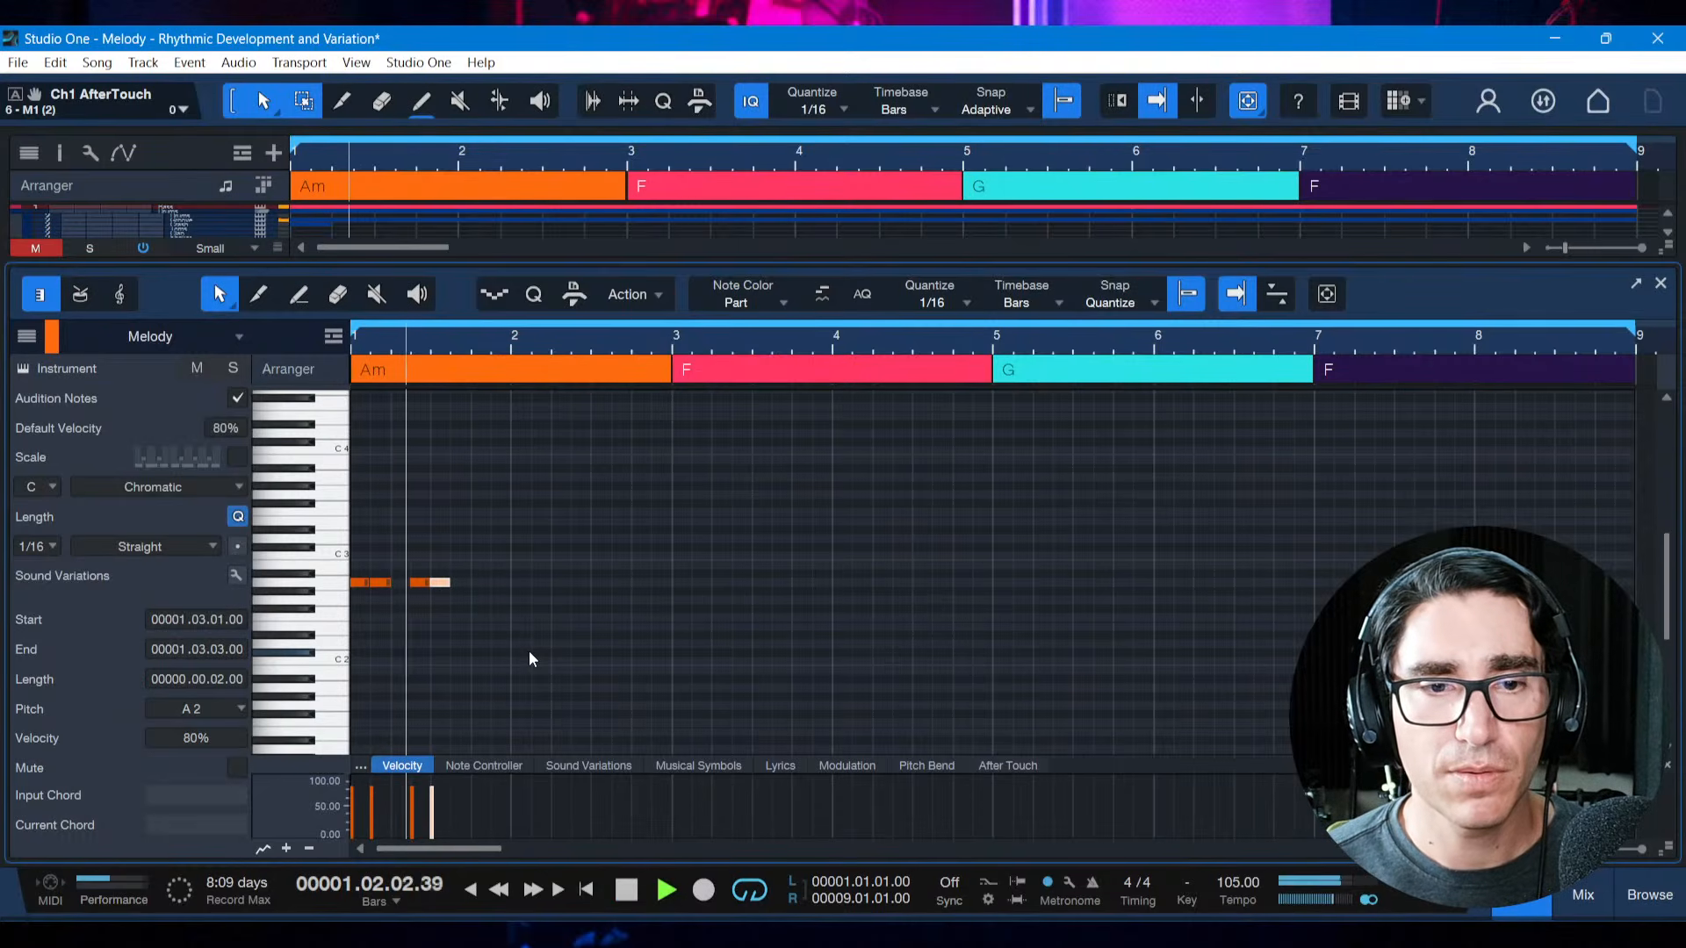
pyautogui.press('space')
pyautogui.hotkey('ctrl', 's')
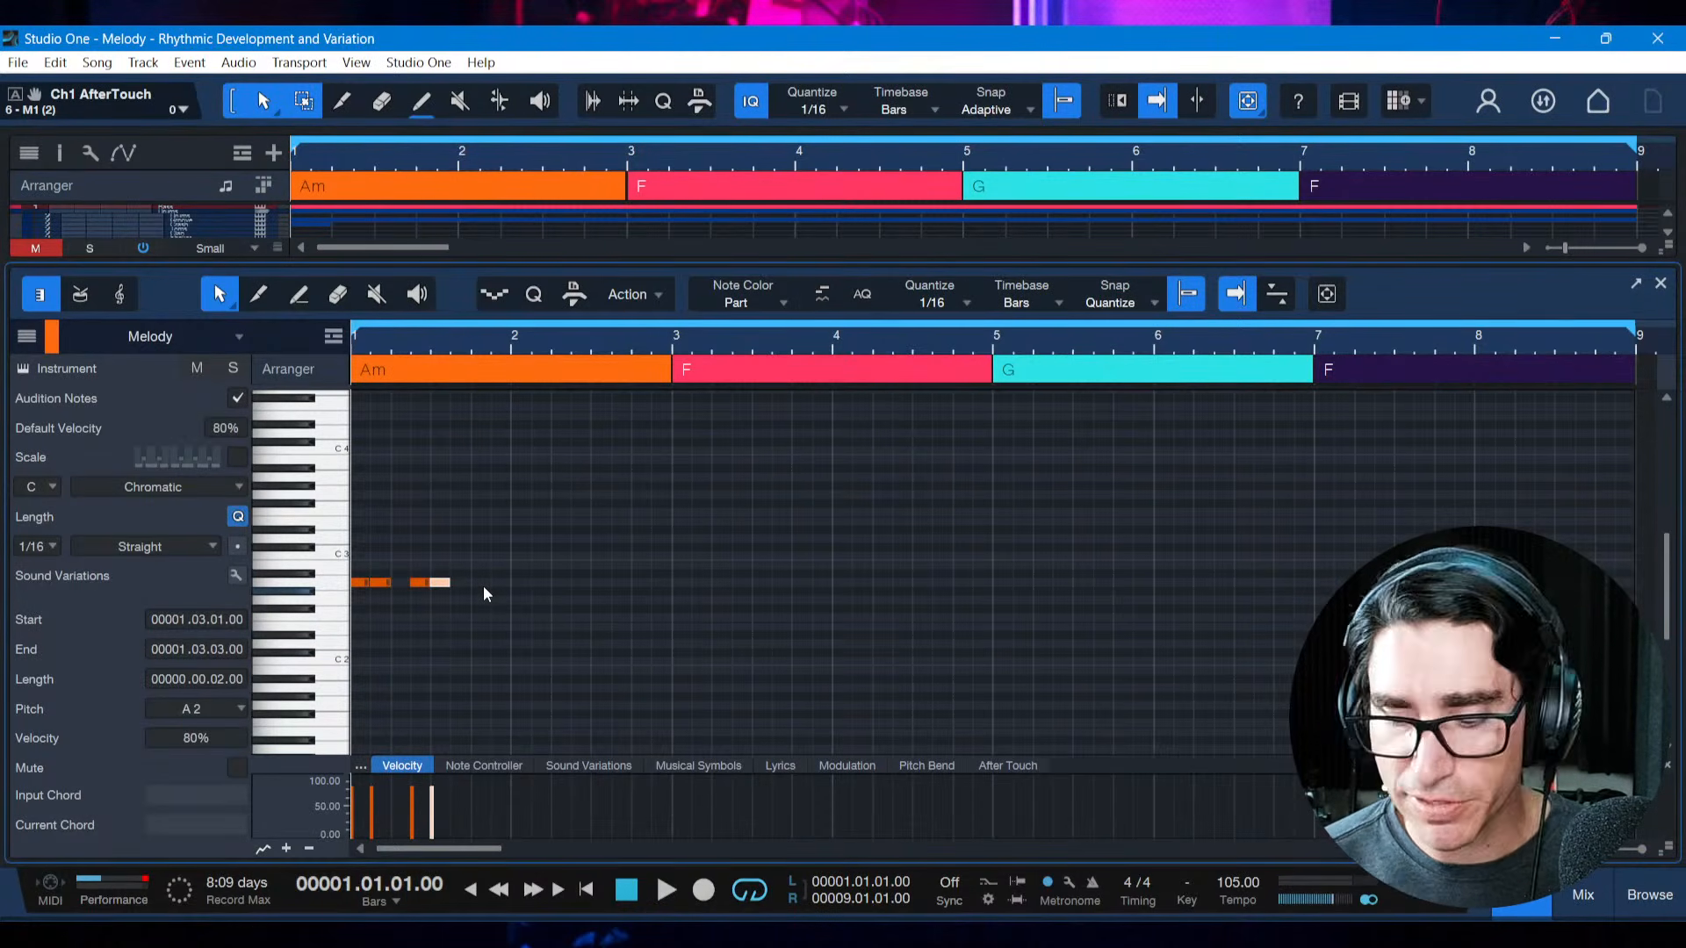
# Copy the four-note motif and paste it at the start of bar 3
pyautogui.press('space')
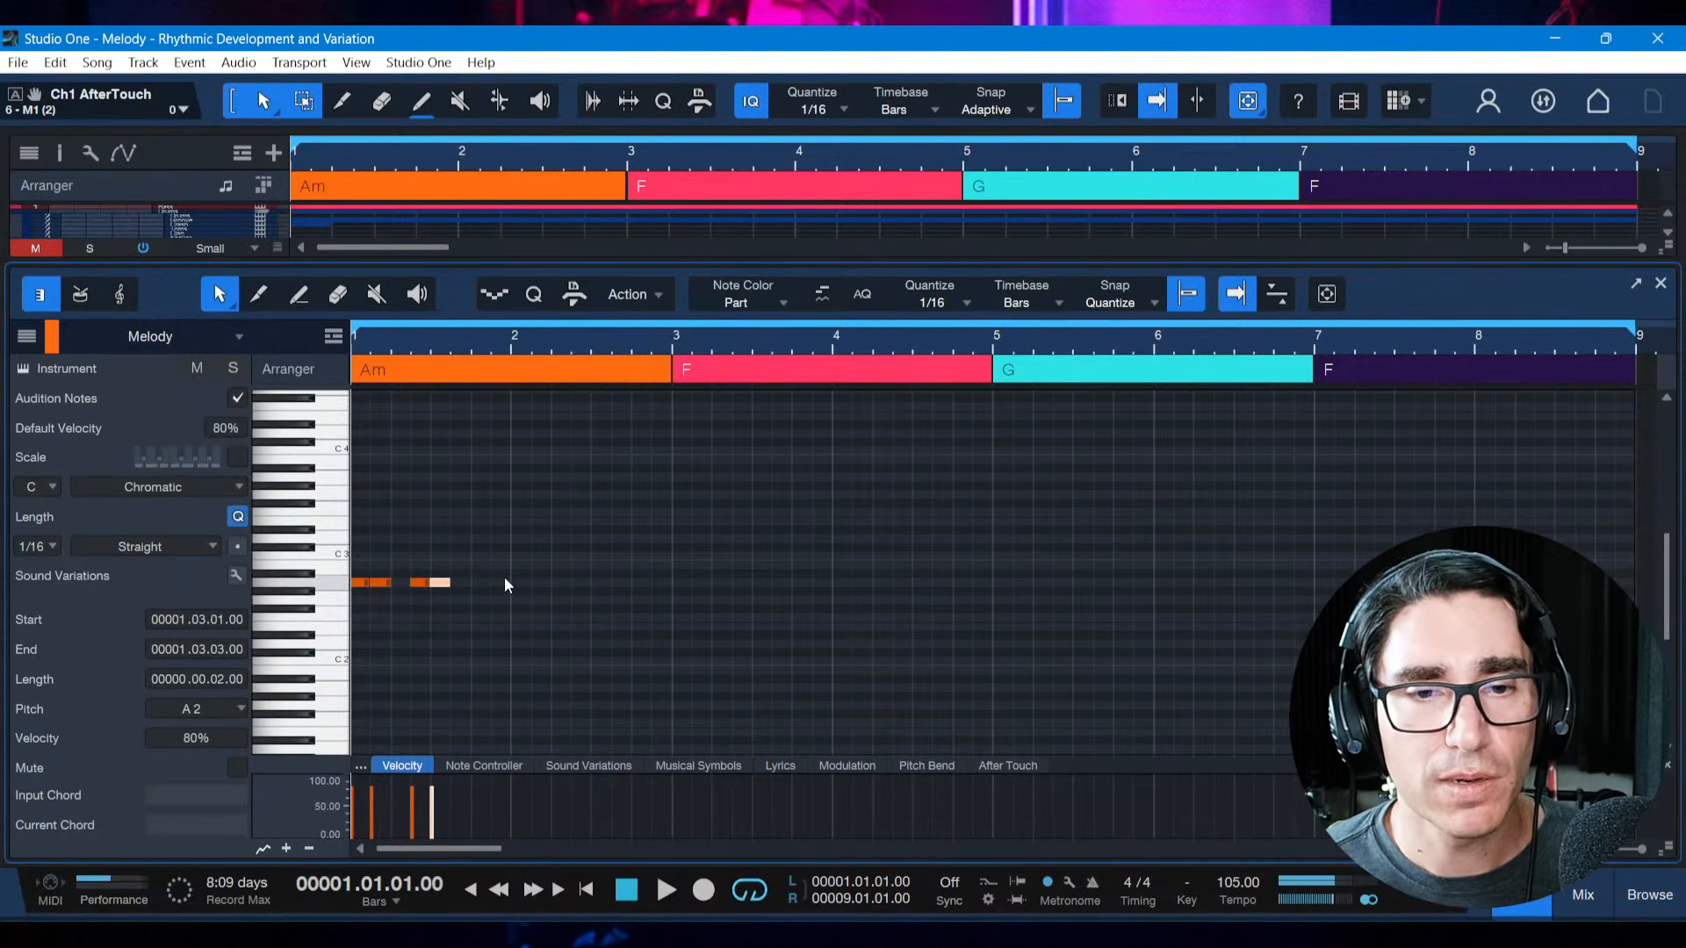
pyautogui.moveTo(508, 583); pyautogui.dragTo(347, 604)
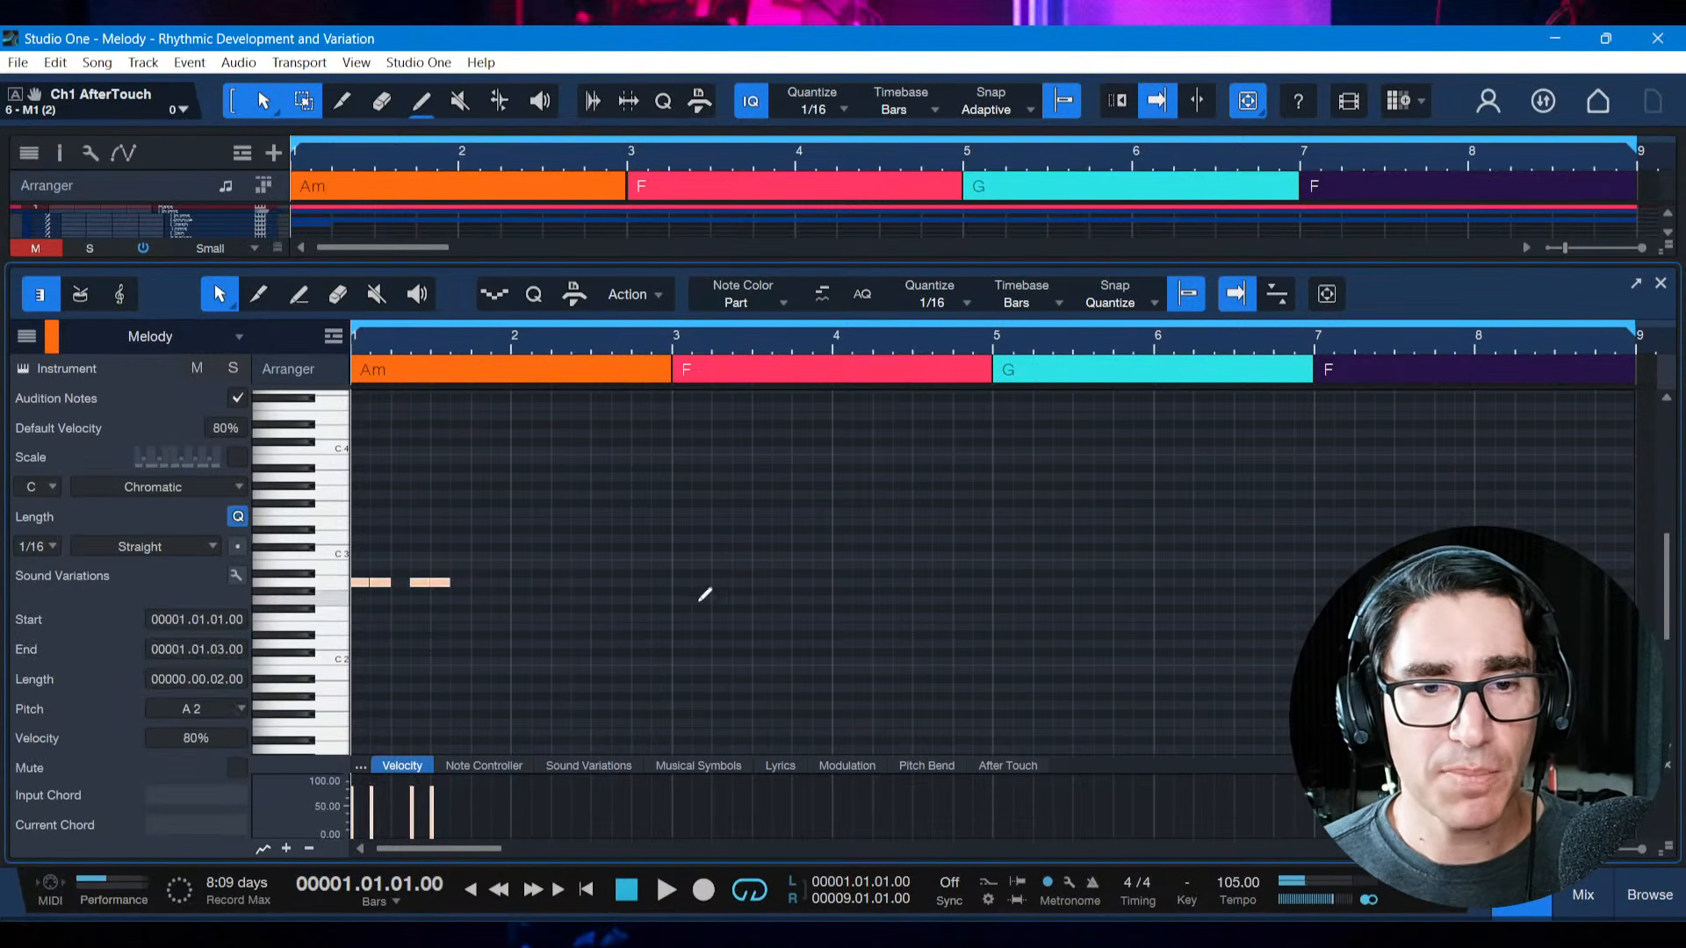
pyautogui.hotkey('ctrl', 'c')
pyautogui.click(672, 576)
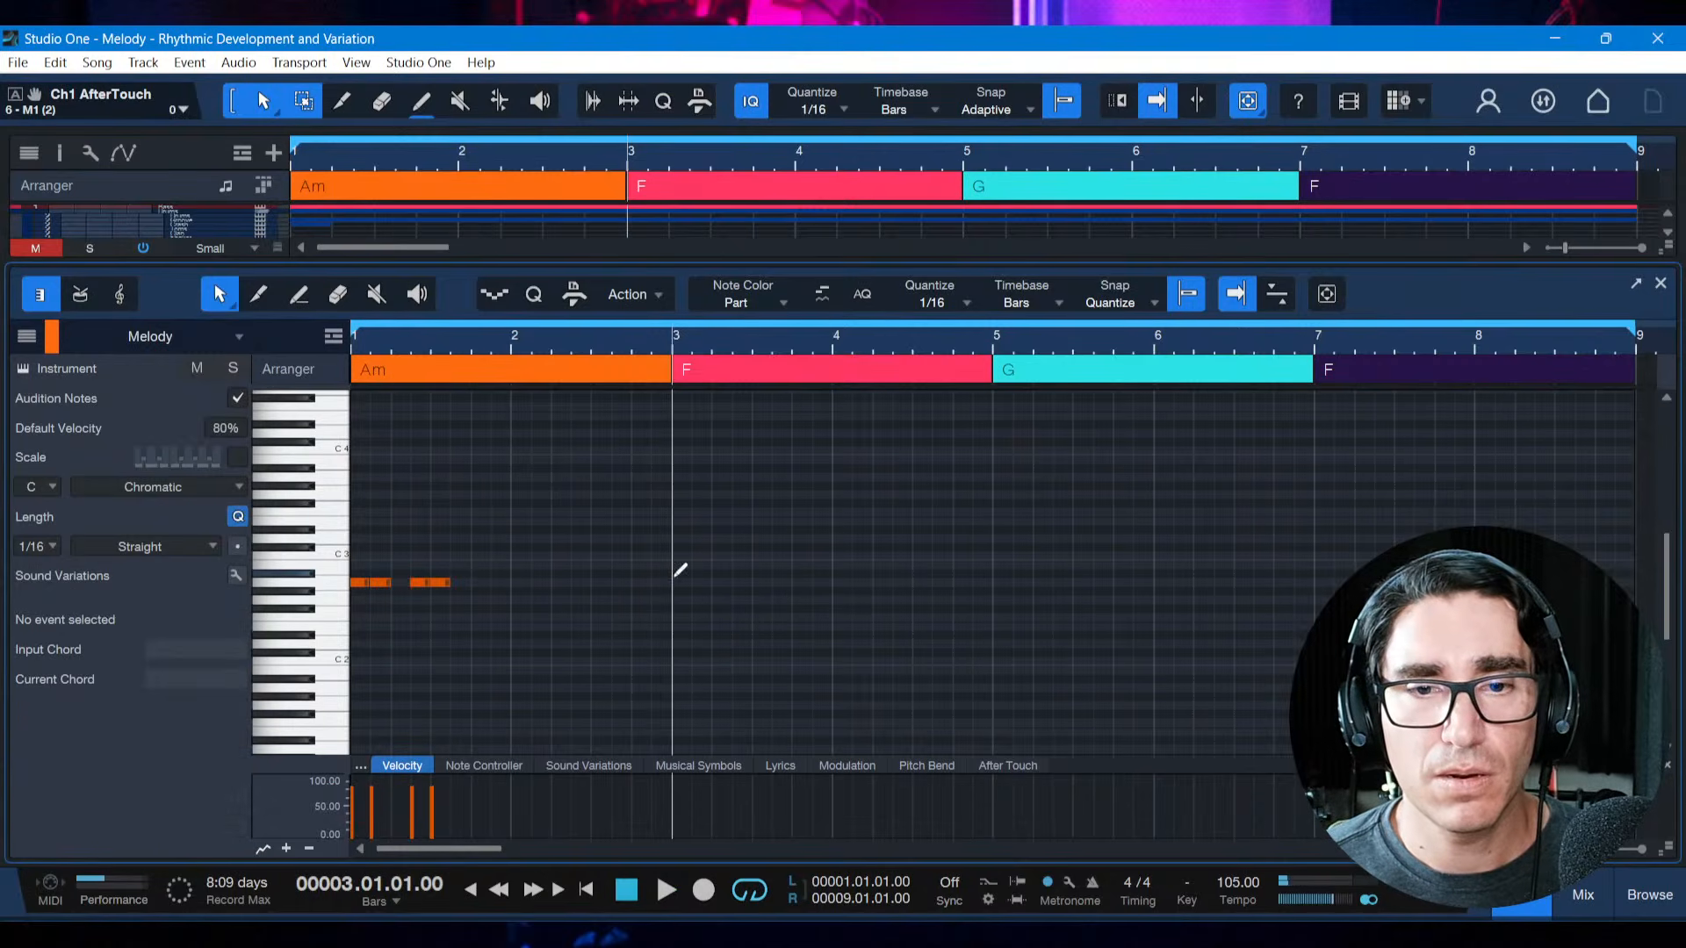
pyautogui.hotkey('ctrl', 'v')
# Check the Expansion definition in the melody reference PDF, return to Studio One, and deselect the notes
pyautogui.click(1036, 938)
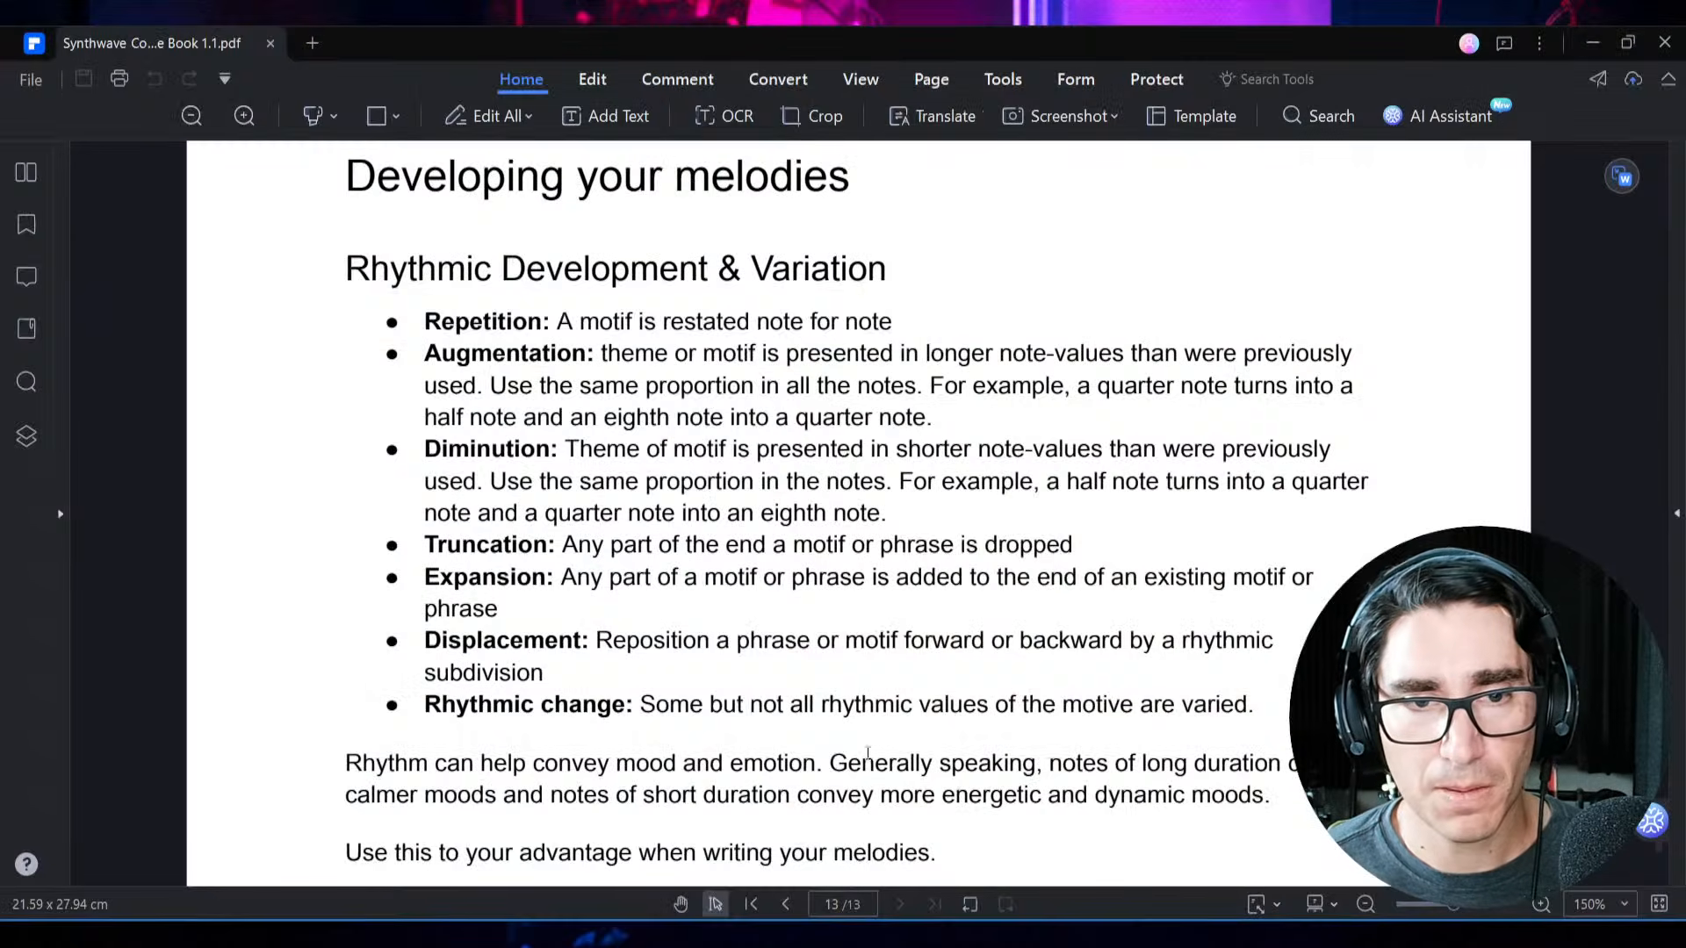
pyautogui.hotkey('alt', 'Tab')
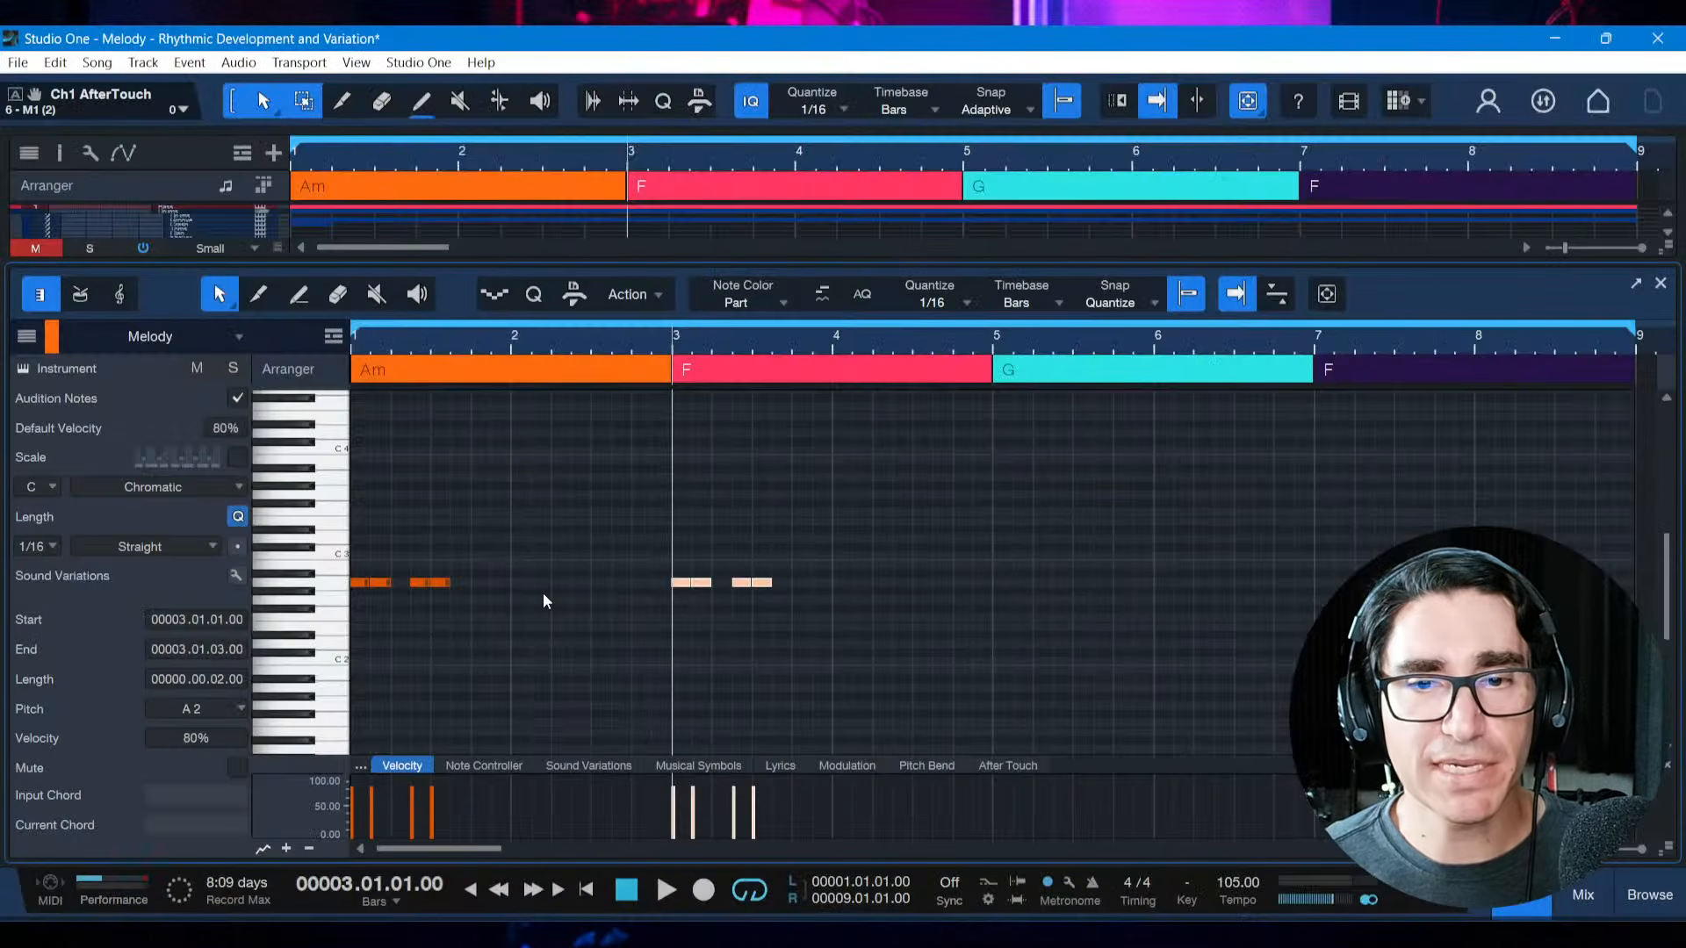
pyautogui.click(745, 640)
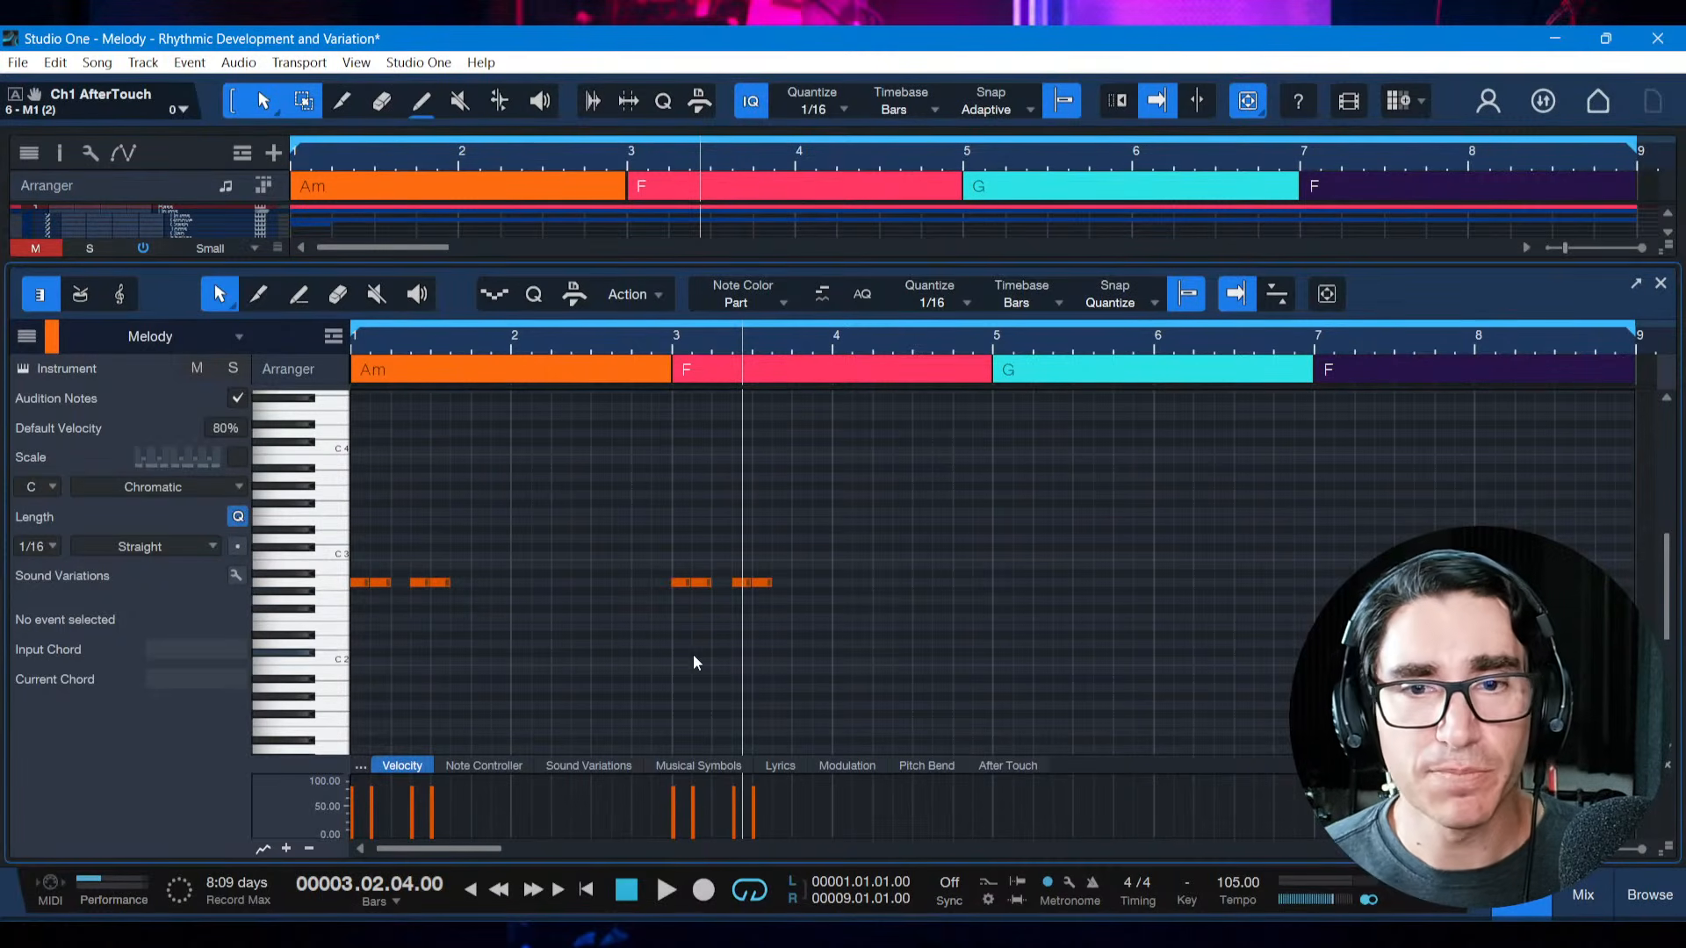
pyautogui.click(823, 667)
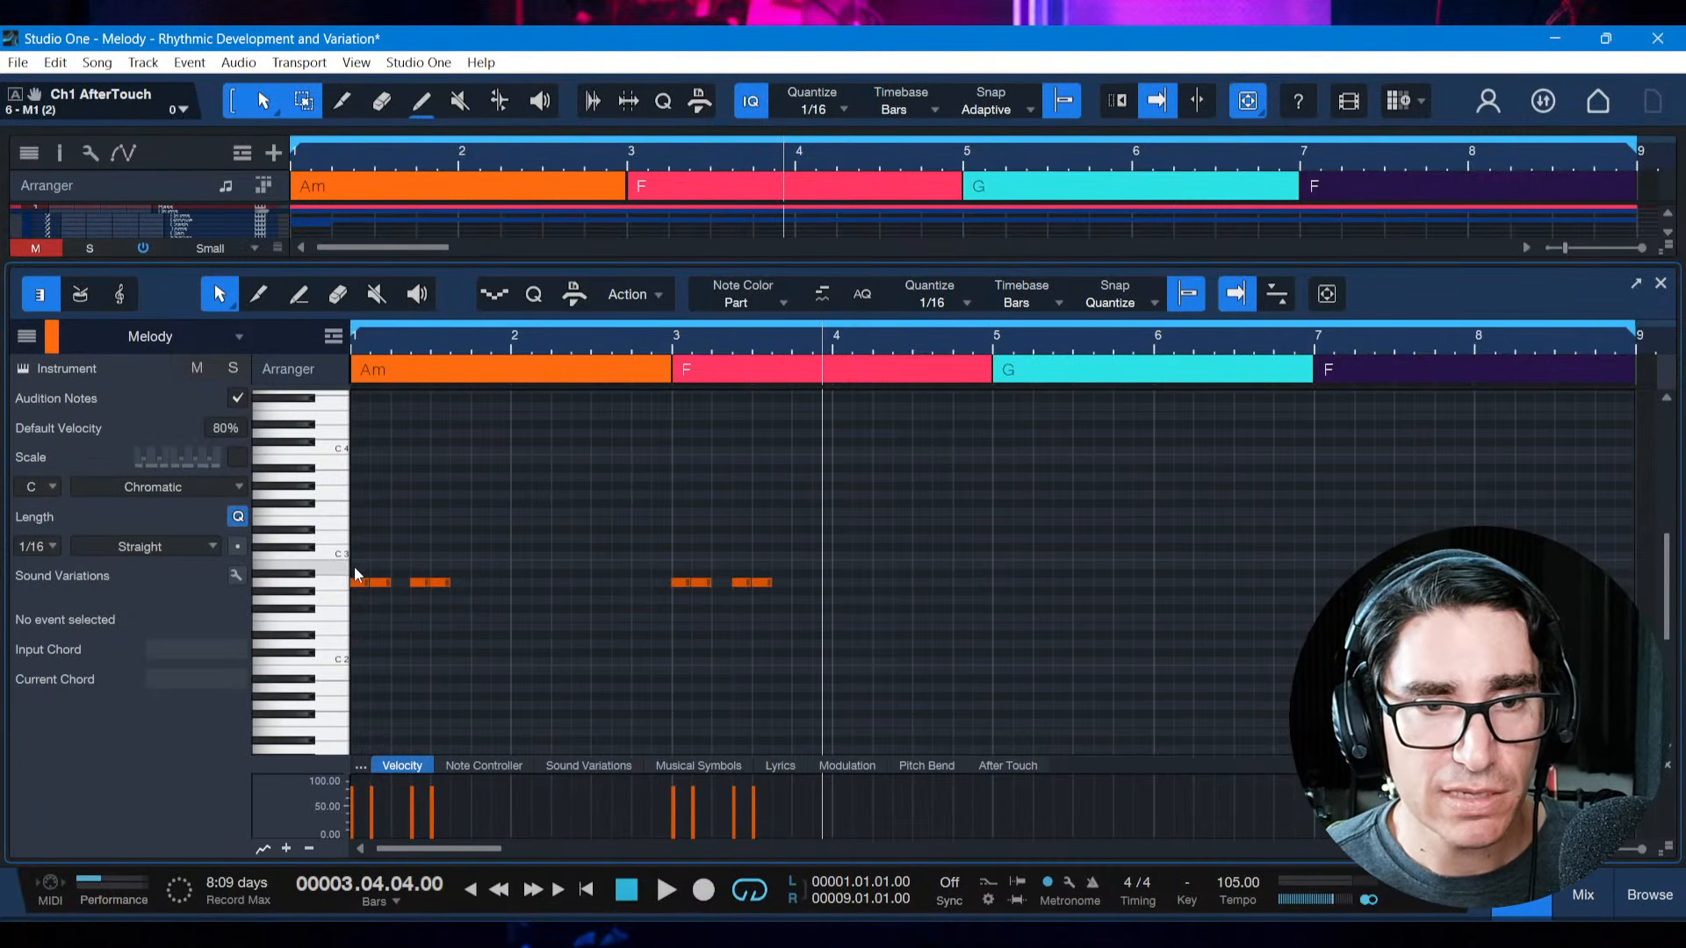
# Extend the bar 3 motif with two more A2 notes from 3.4.1 and play it from bar 3
pyautogui.moveTo(384, 585); pyautogui.dragTo(819, 583)
pyautogui.click(809, 631)
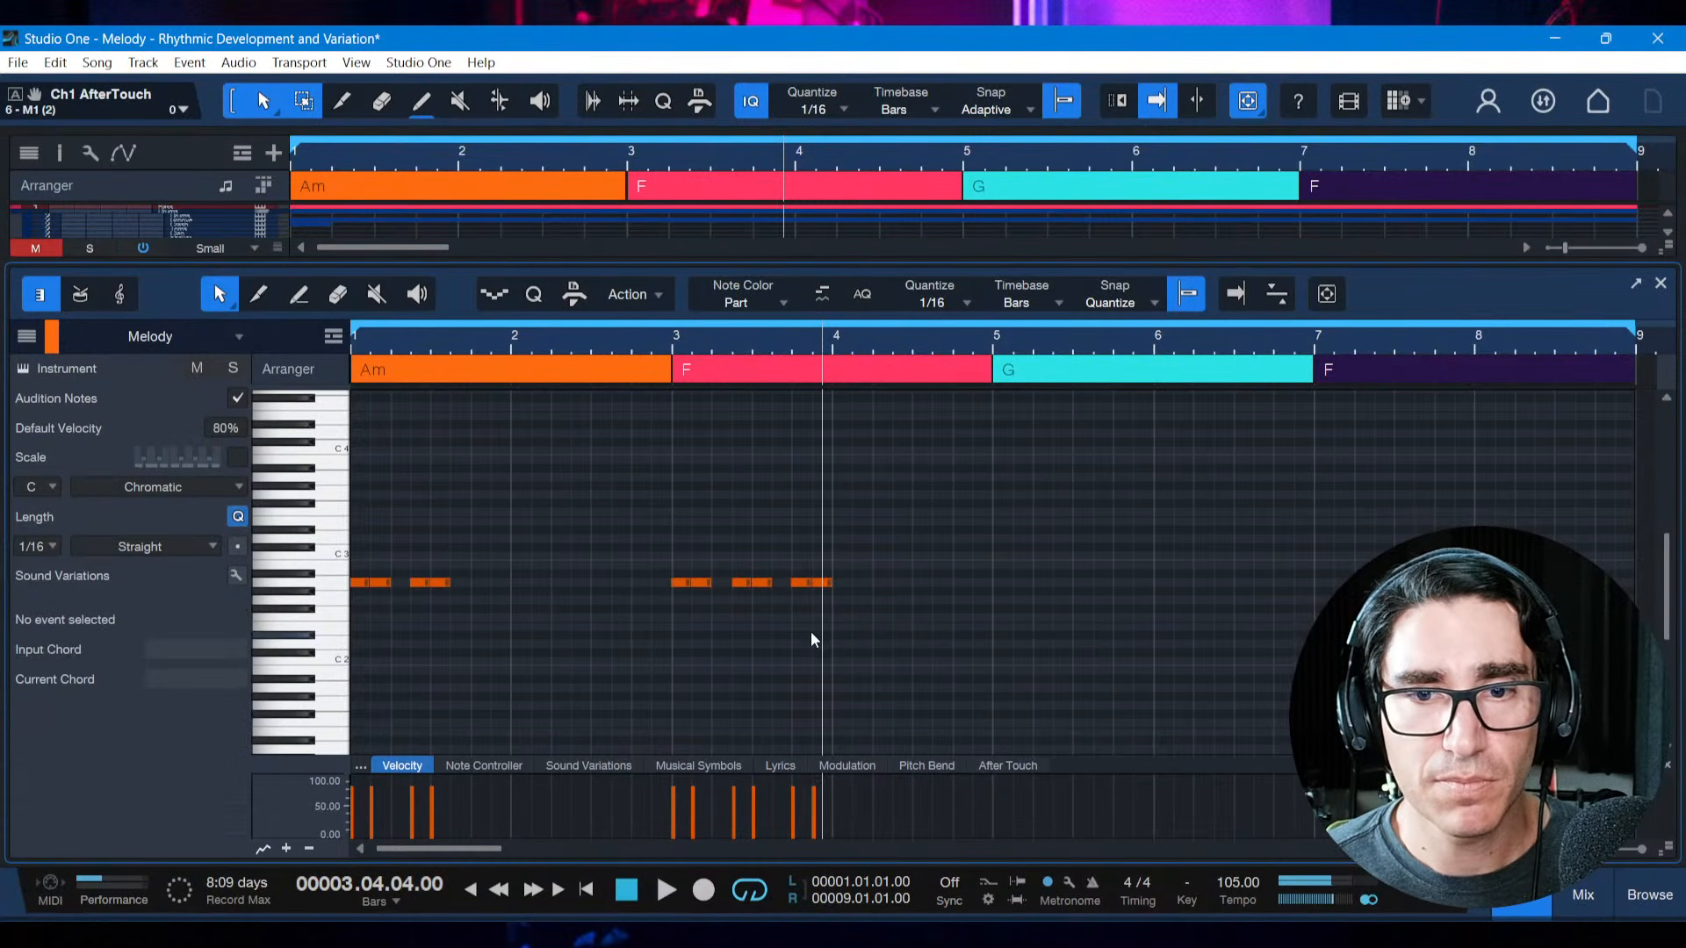
pyautogui.click(671, 349)
pyautogui.press('space')
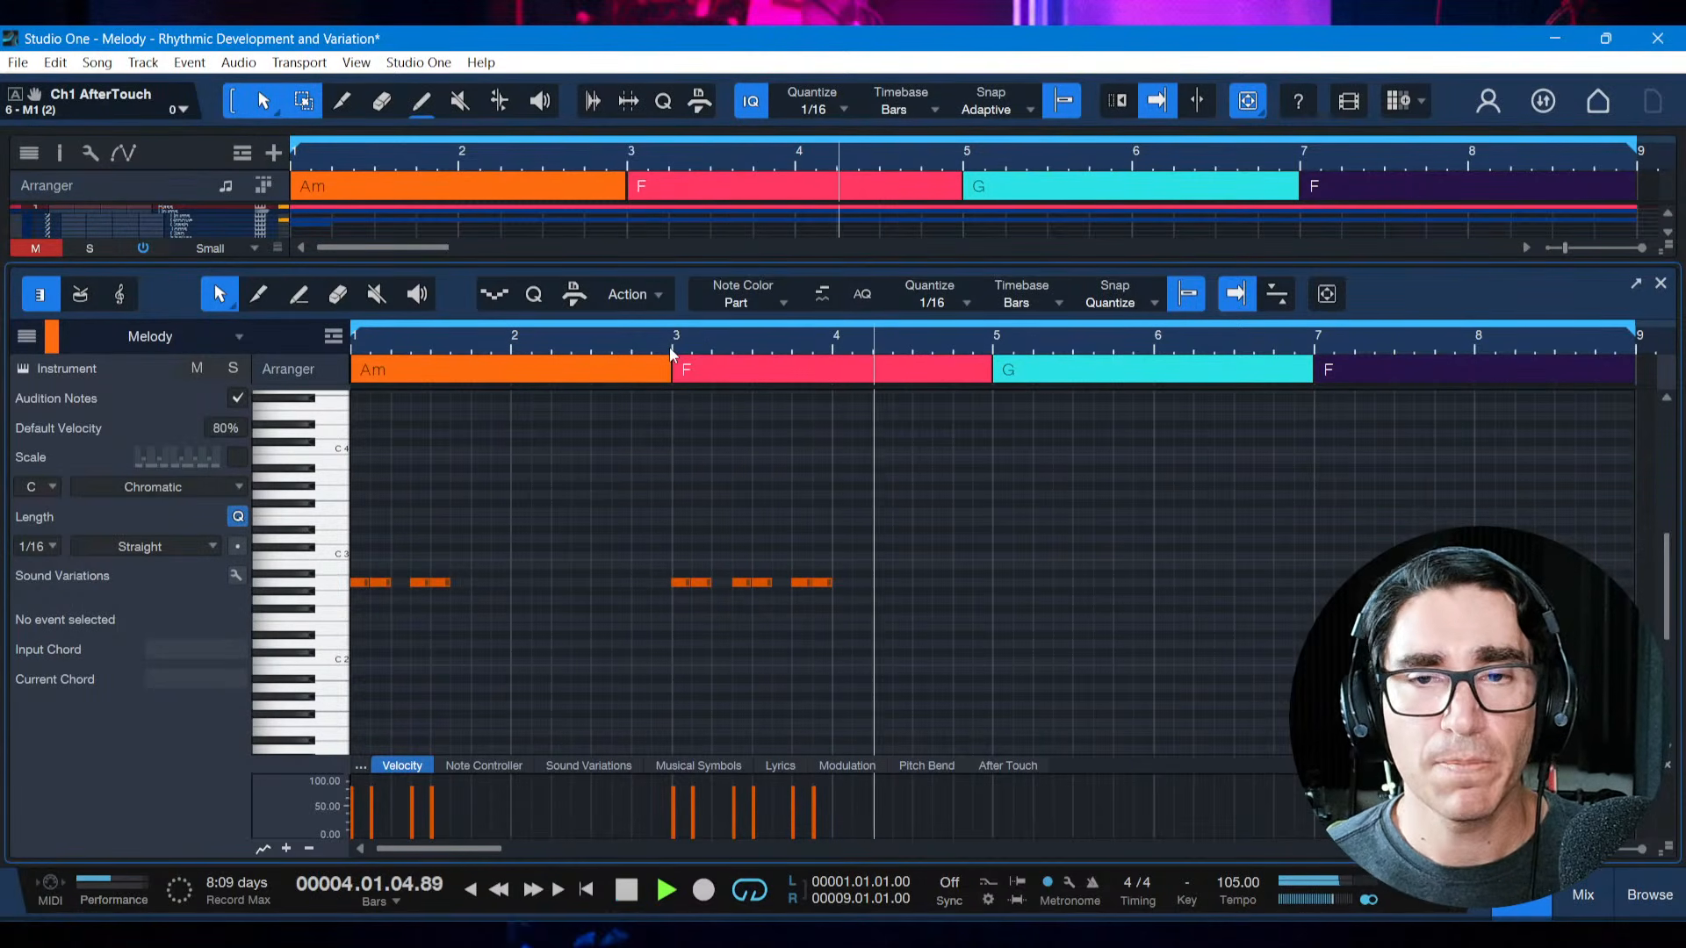
pyautogui.press('space')
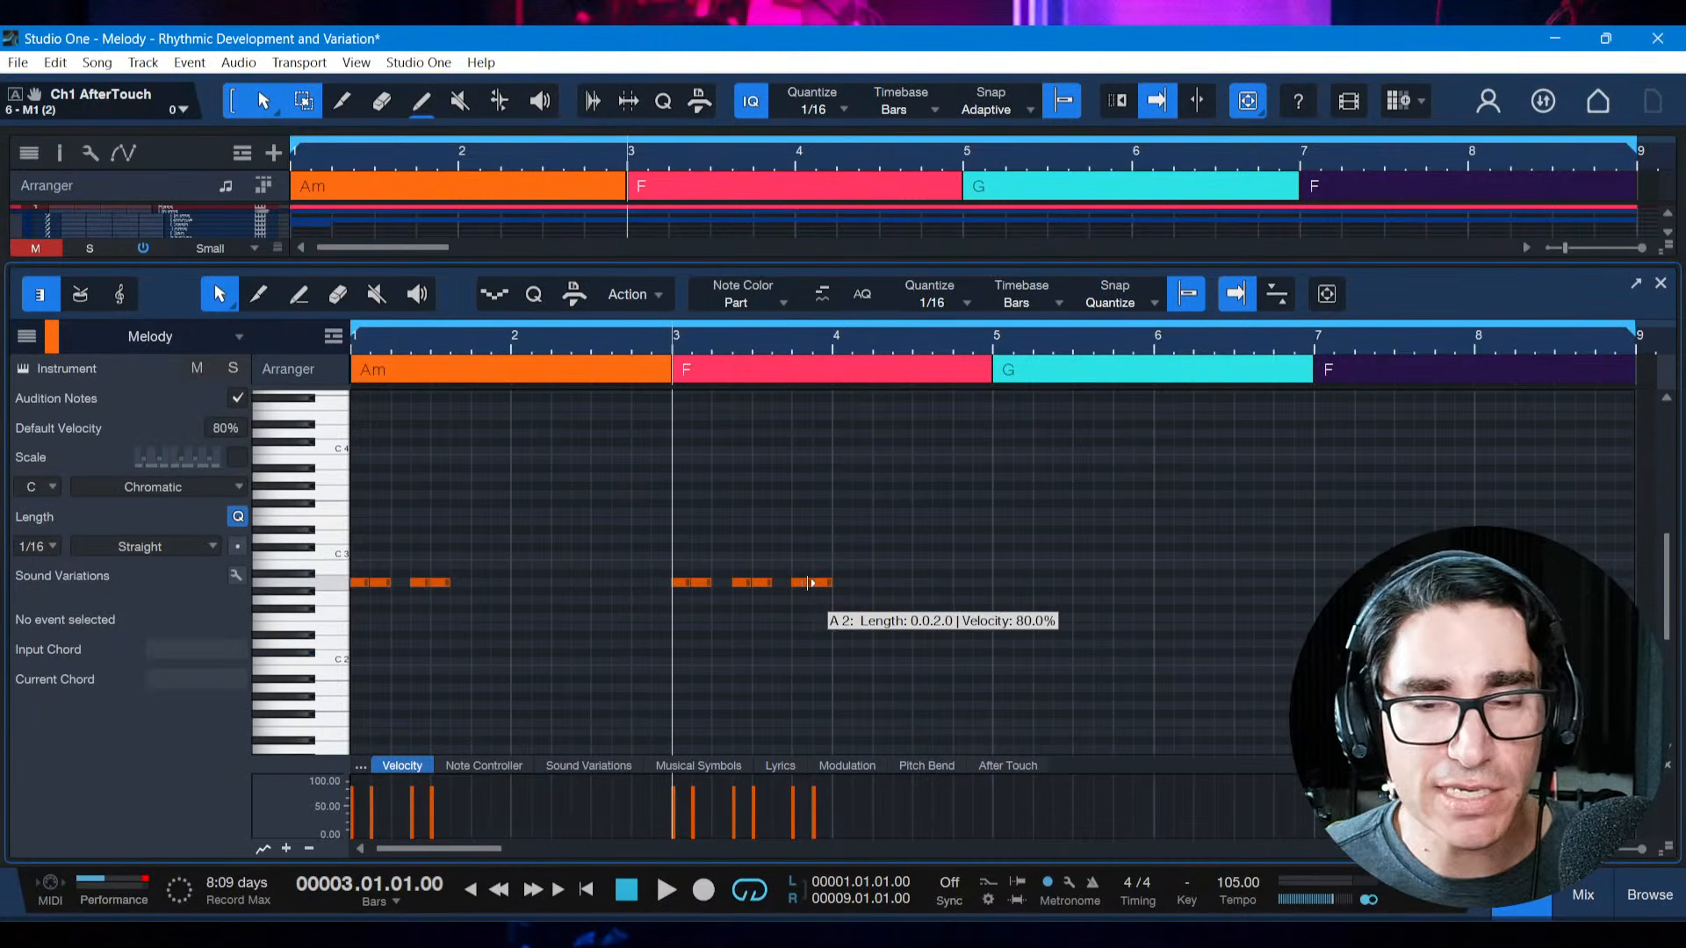
# Select the two added notes, play the original and expanded motifs from the start, and save the song
pyautogui.moveTo(777, 344)
pyautogui.mouseDown()
pyautogui.moveTo(782, 373)
pyautogui.moveTo(800, 344)
pyautogui.mouseUp()
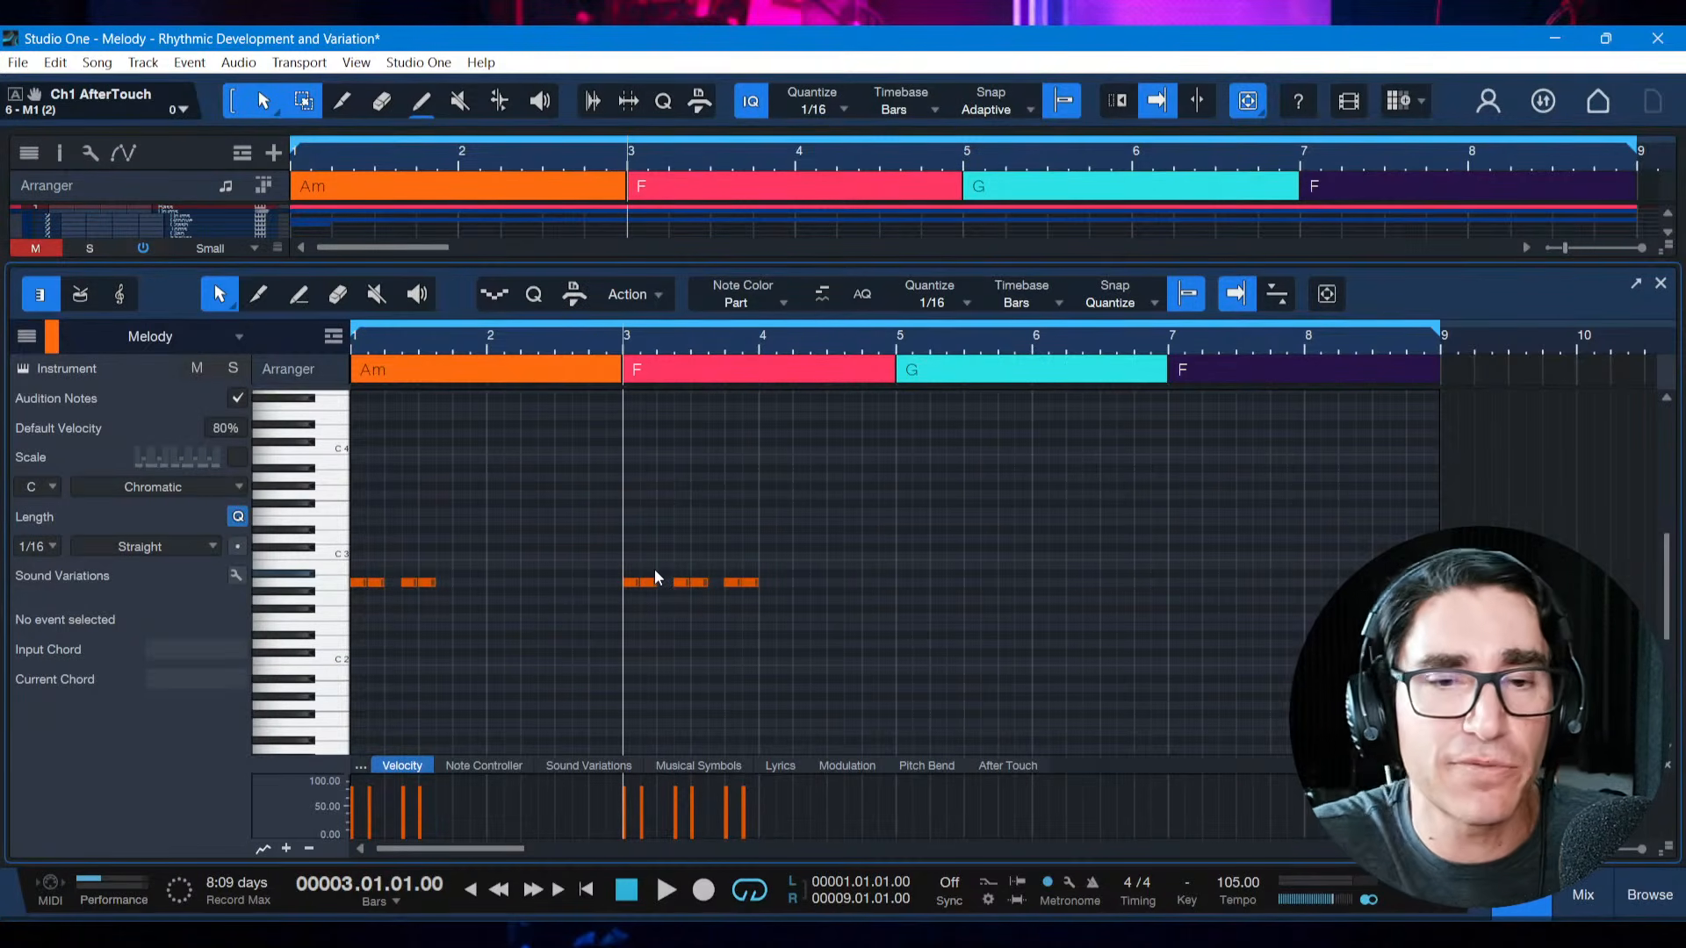
pyautogui.click(466, 624)
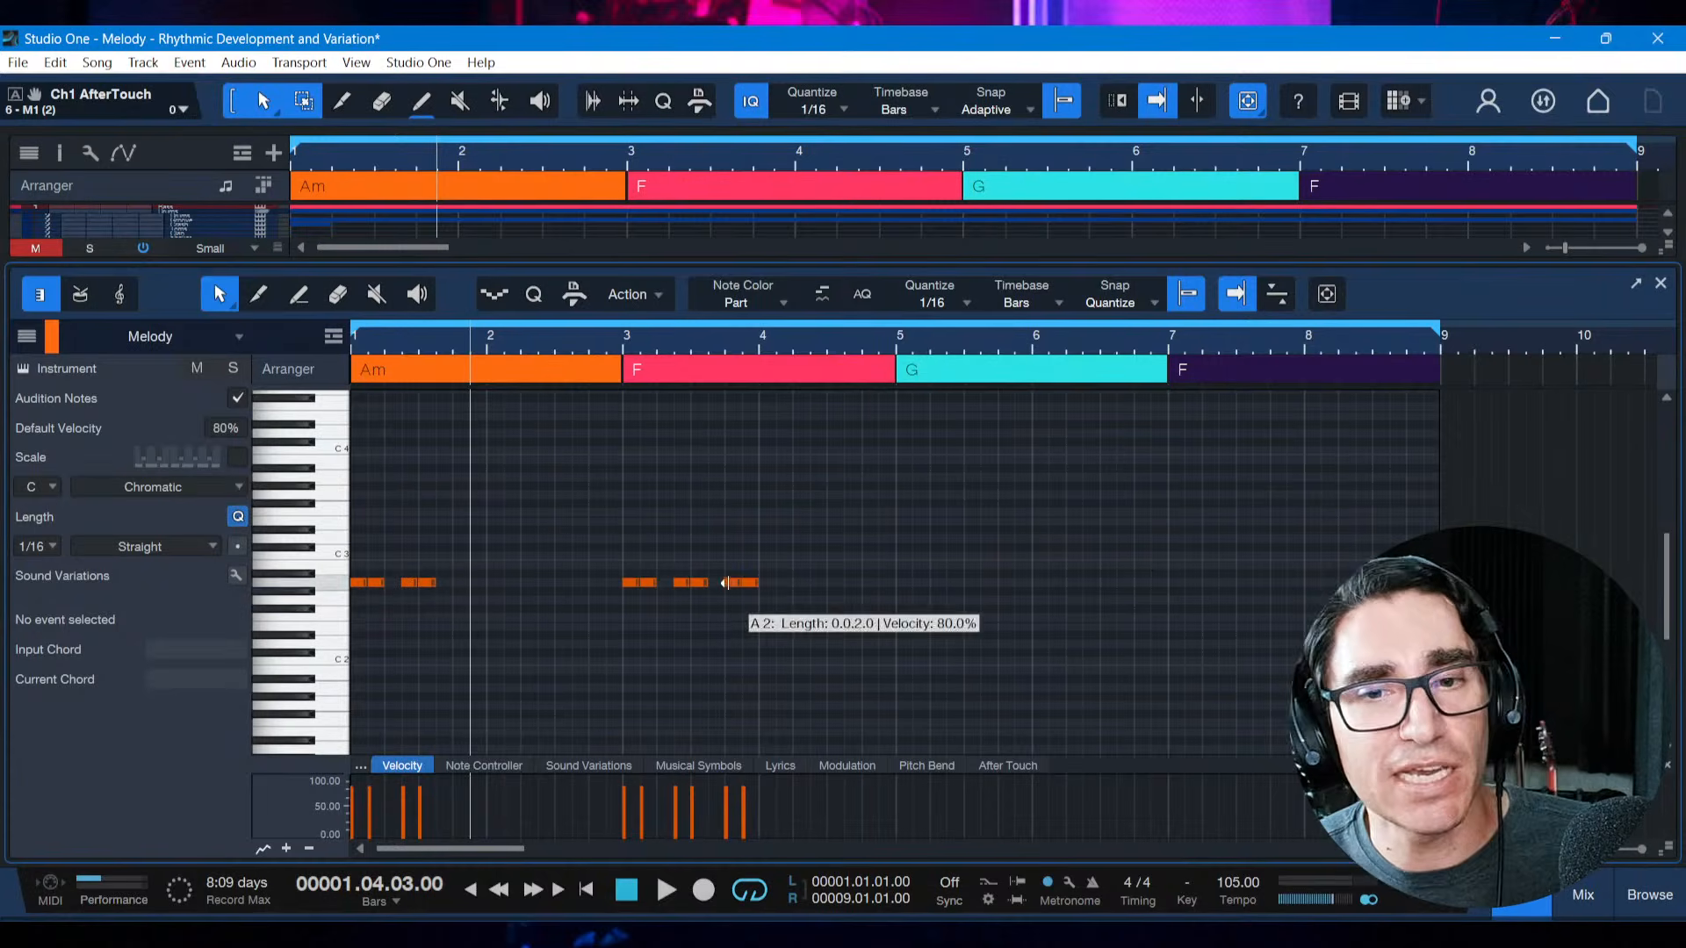
pyautogui.moveTo(725, 553); pyautogui.dragTo(762, 597)
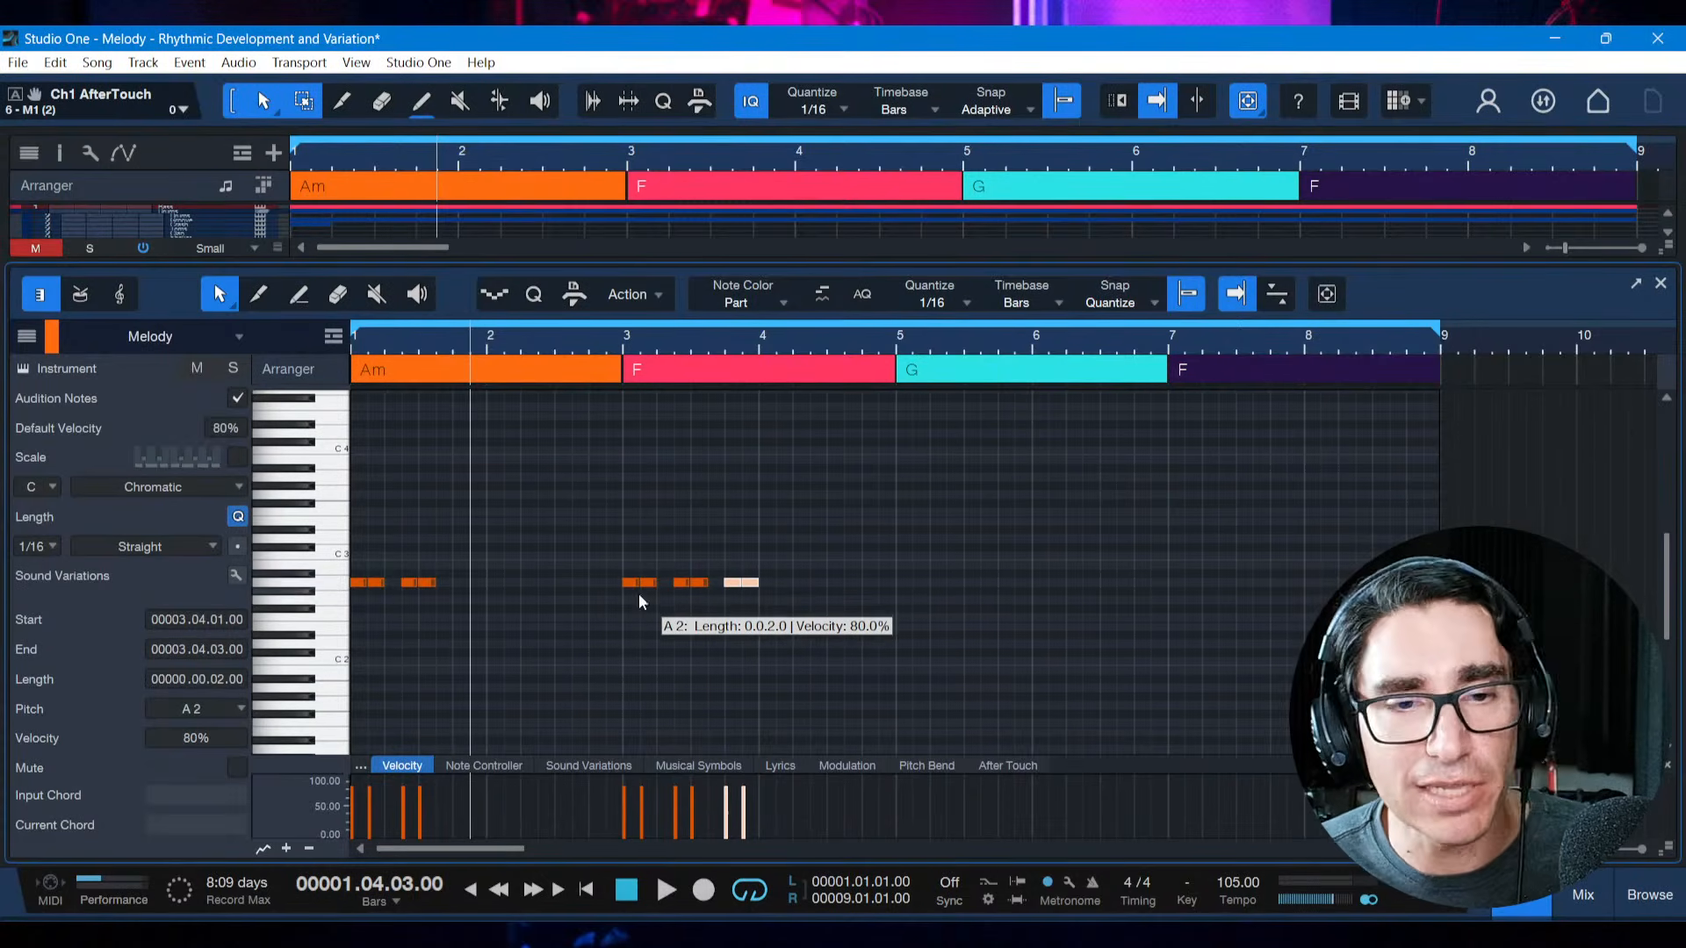
pyautogui.press(',')
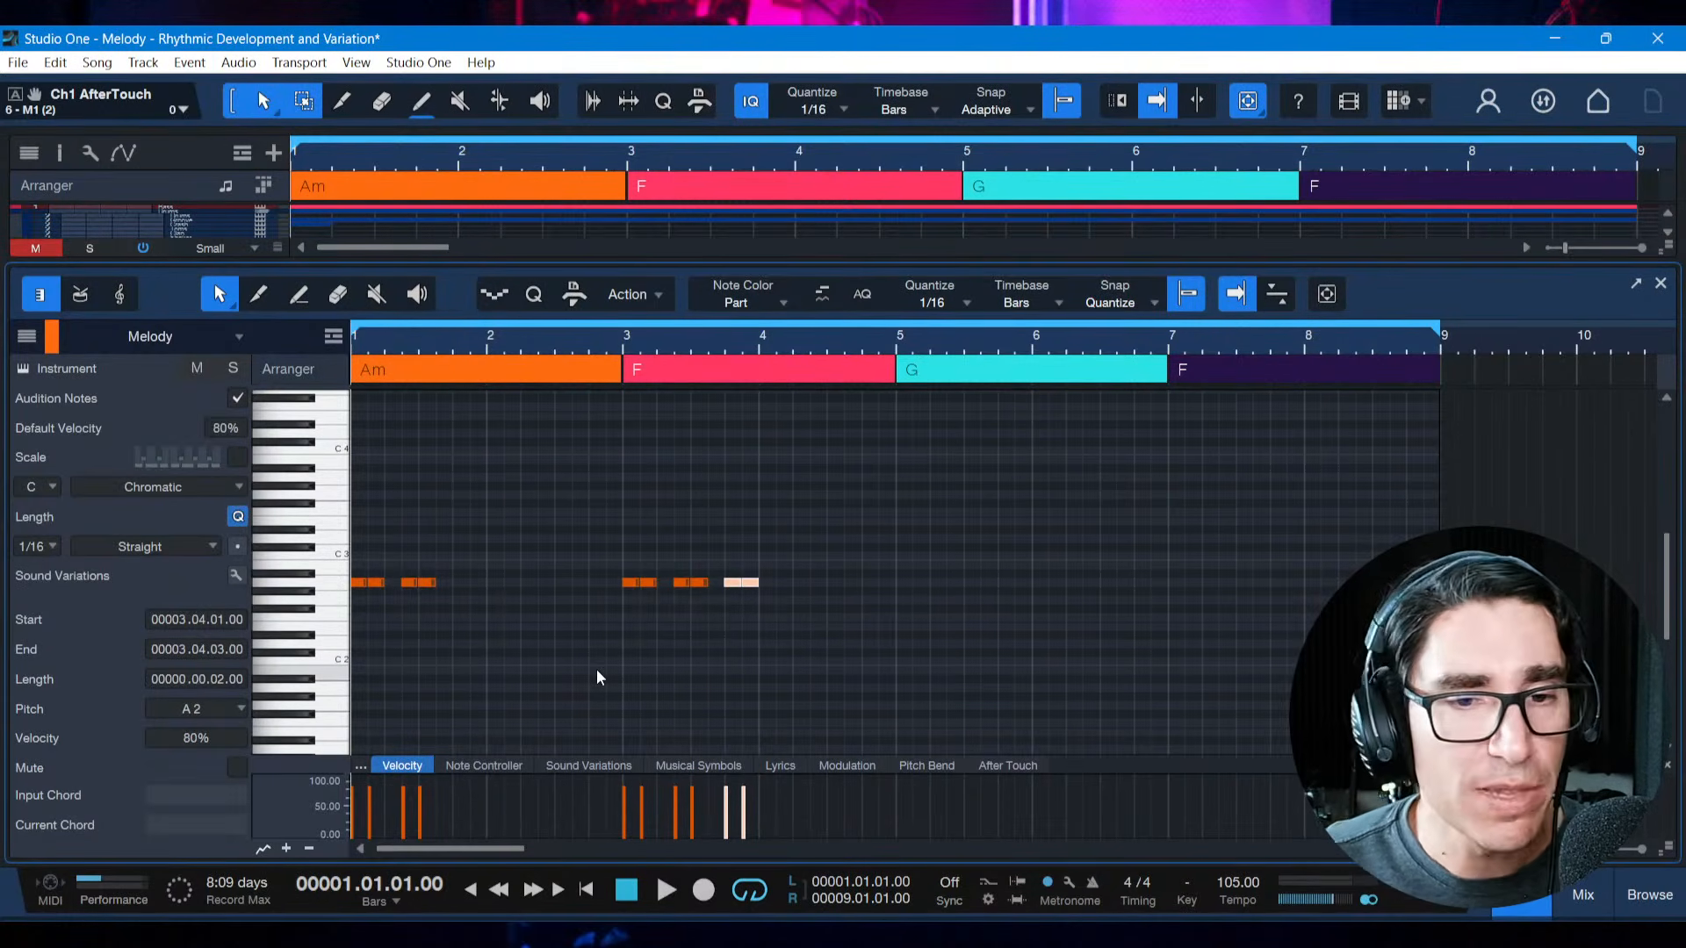
pyautogui.press('space')
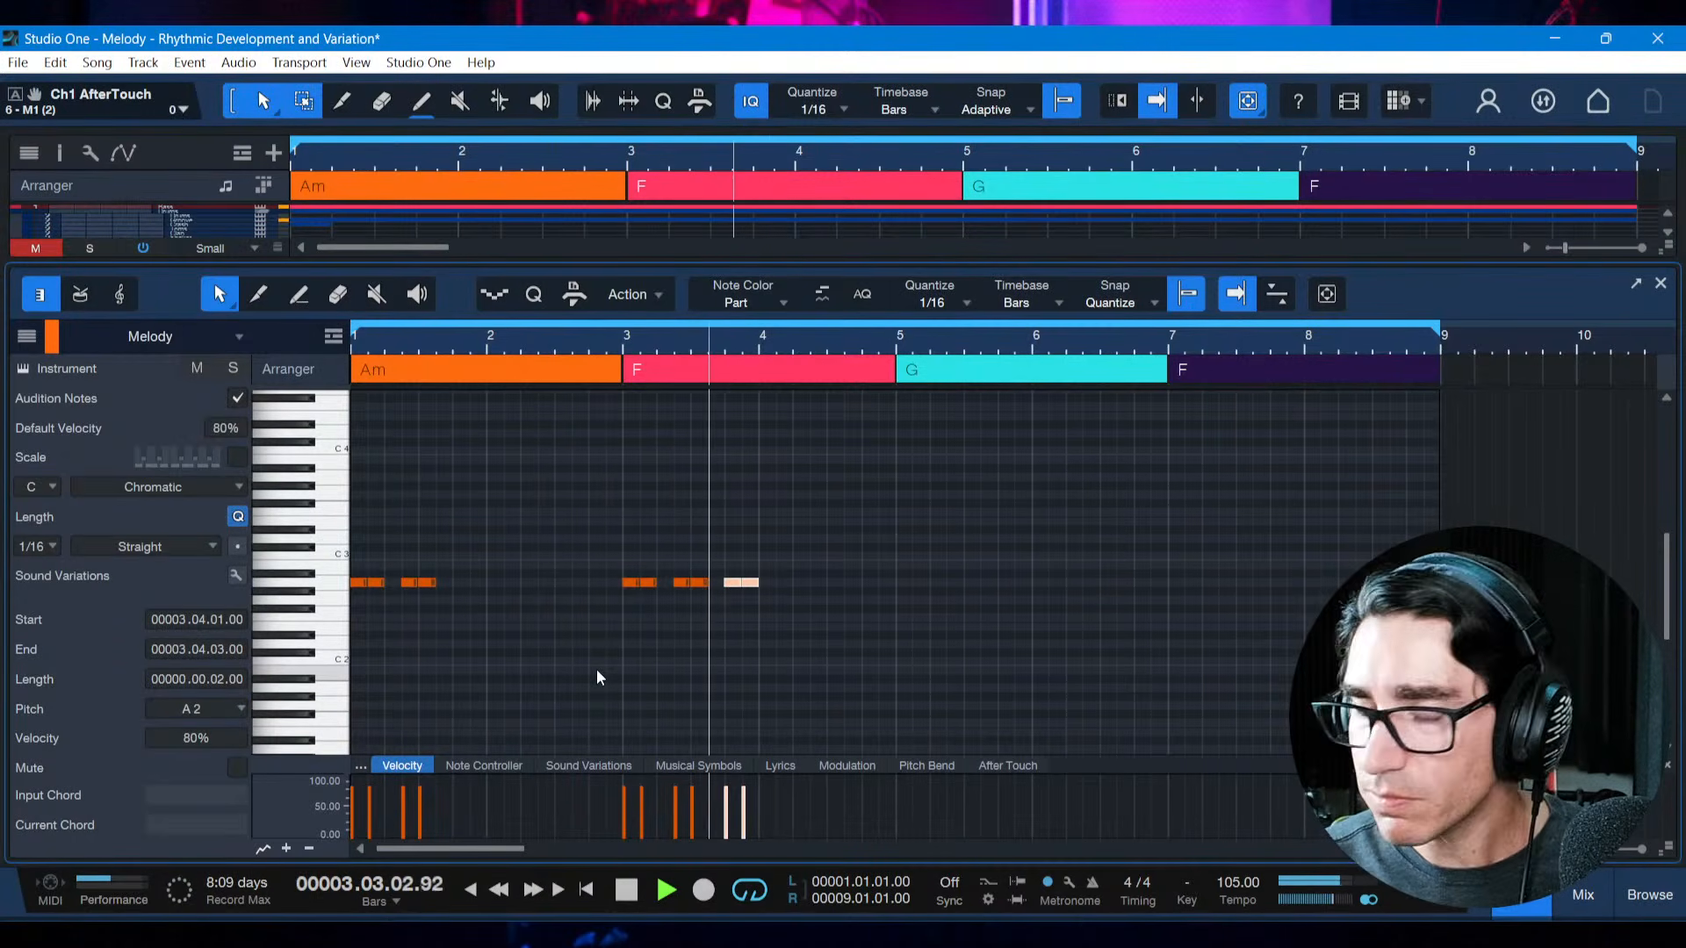
pyautogui.press('space')
pyautogui.hotkey('ctrl', 's')
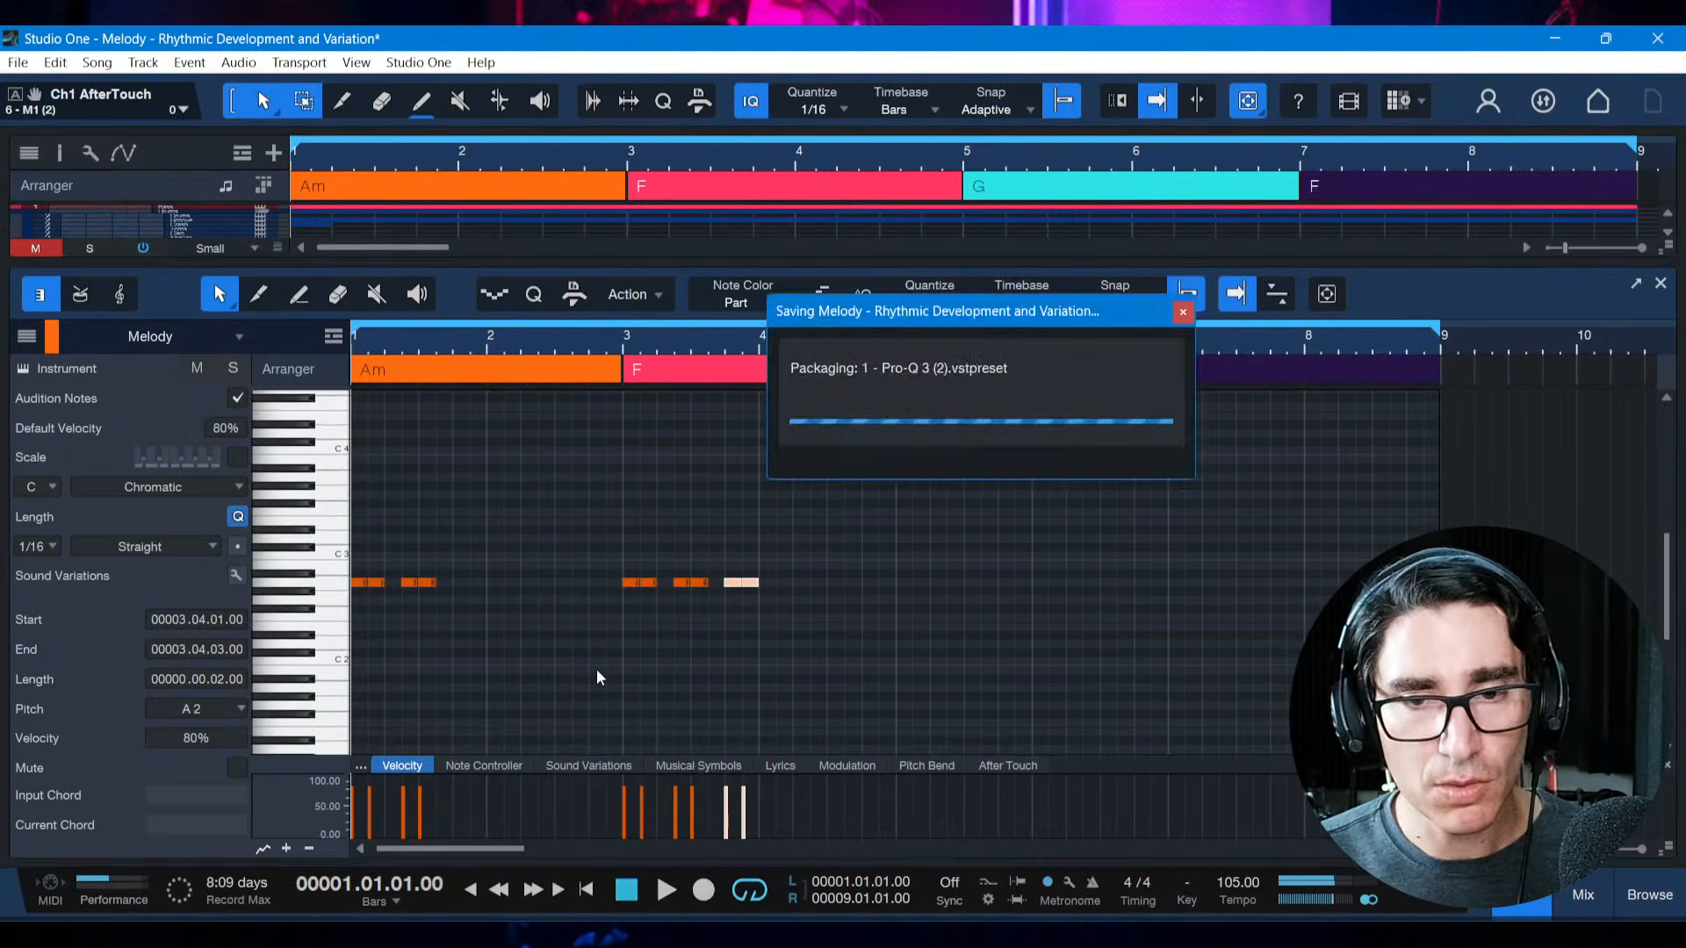
# Switch to the reference PDF to read the Displacement definition, then return to Studio One
pyautogui.hotkey('alt', 'Tab')
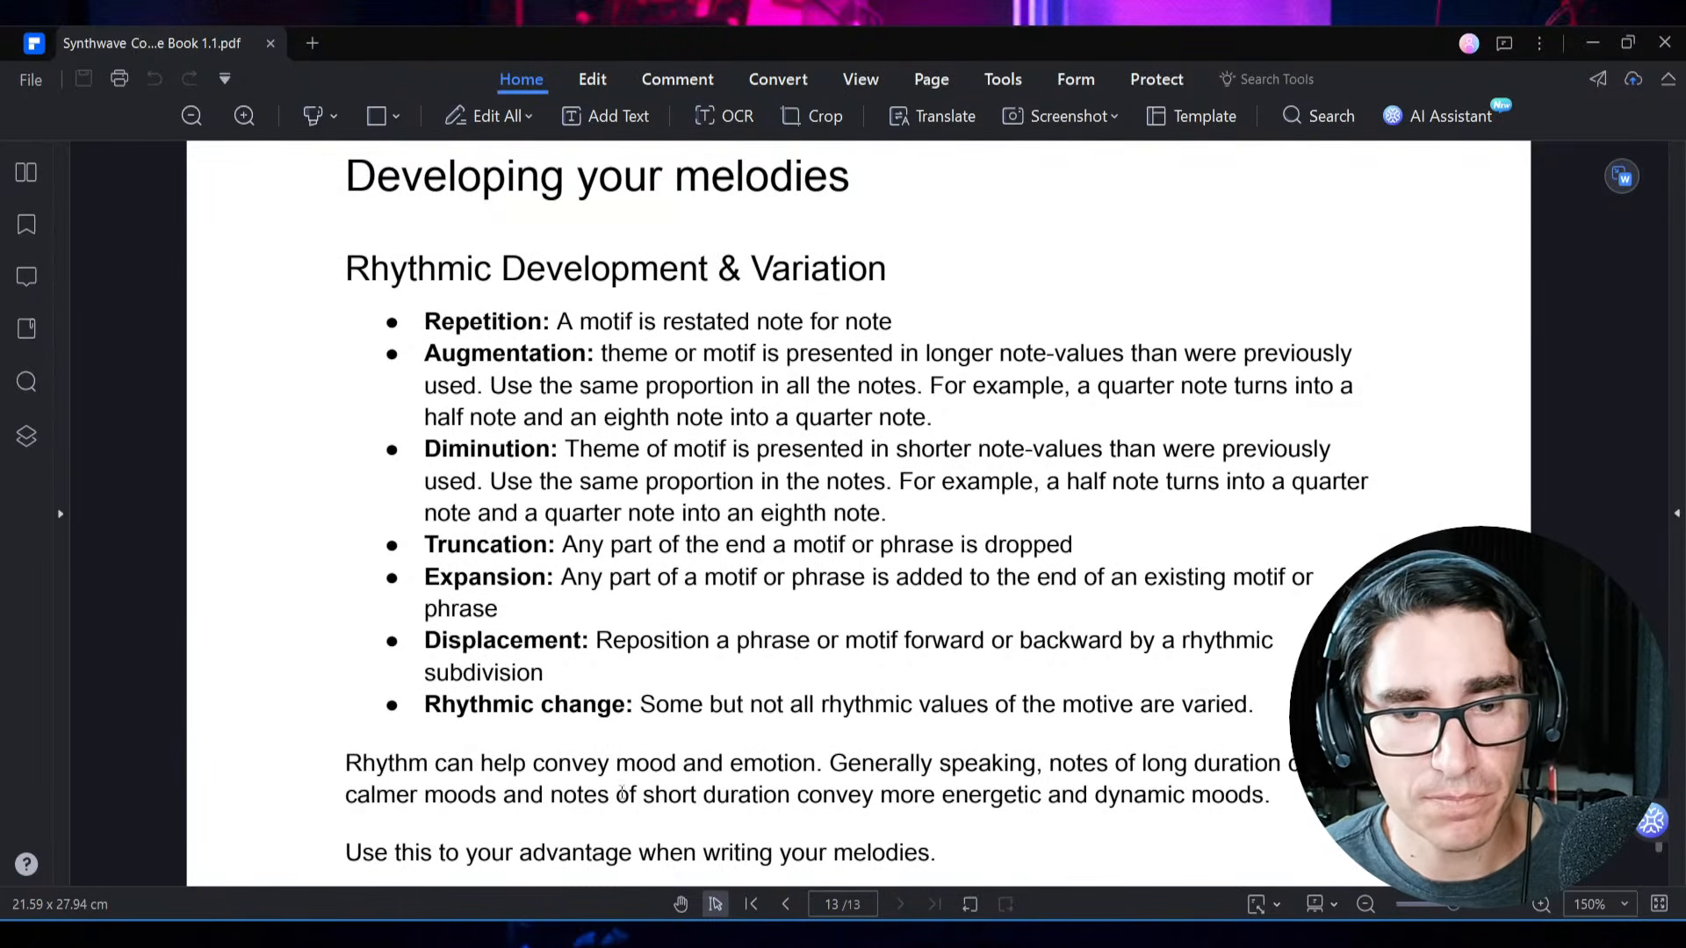
pyautogui.hotkey('alt', 'Tab')
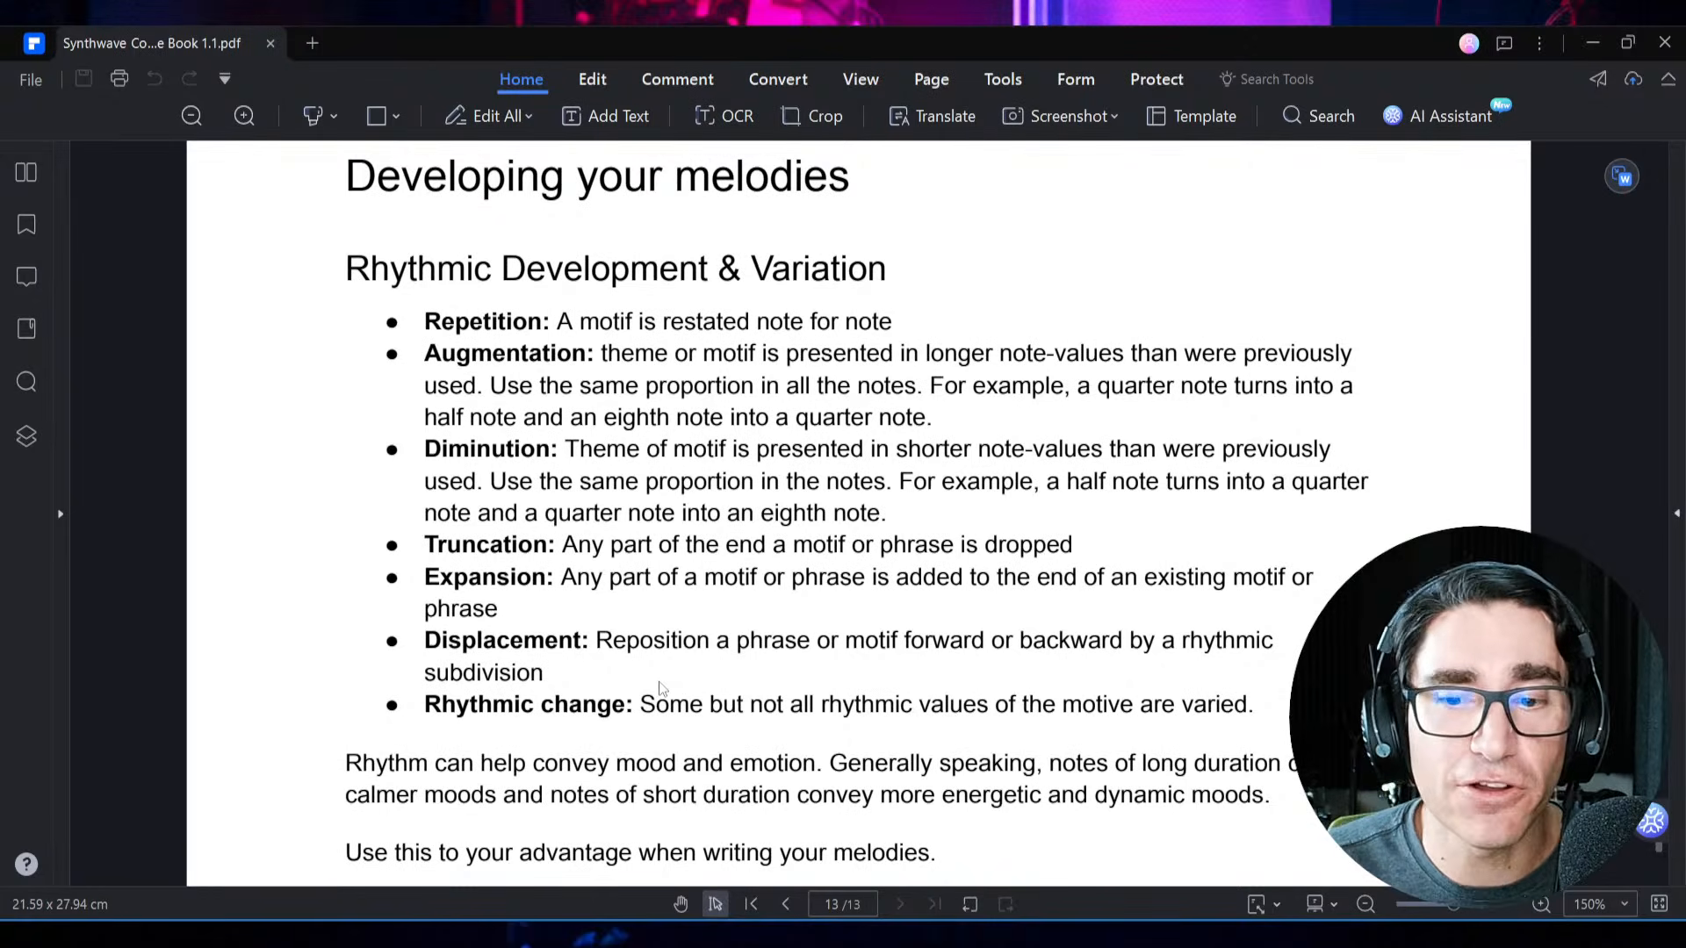
pyautogui.click(918, 936)
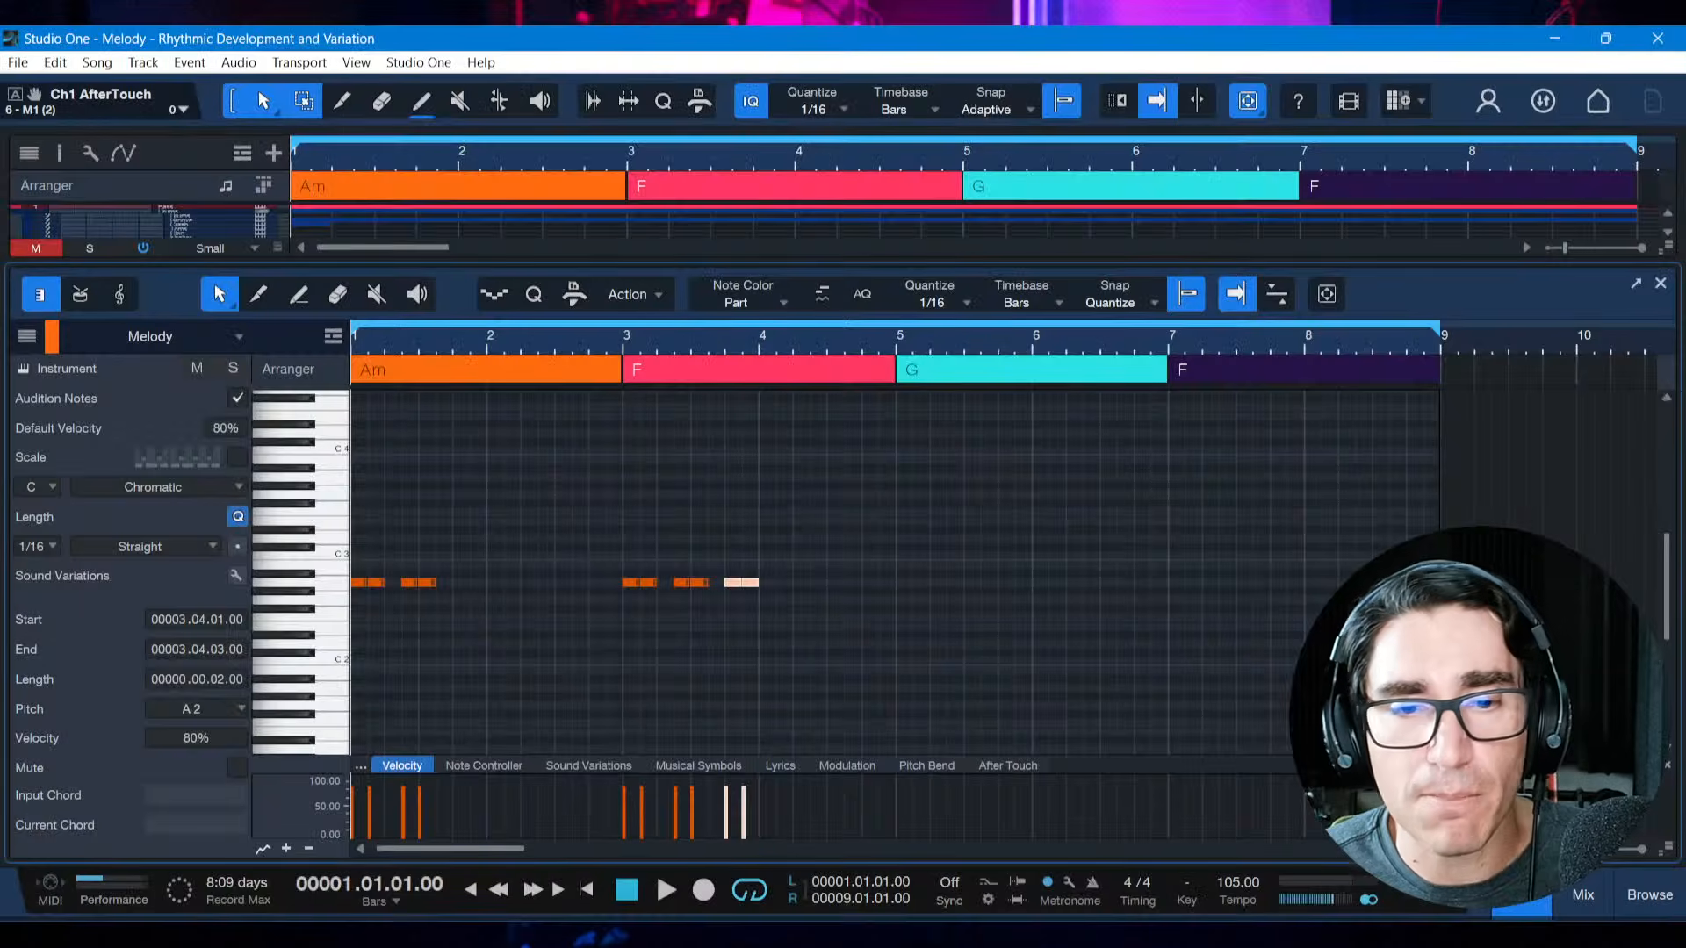
# Delete the expanded six-note motif in bar 3
pyautogui.click(767, 697)
pyautogui.moveTo(596, 553); pyautogui.dragTo(793, 614)
pyautogui.press('Delete')
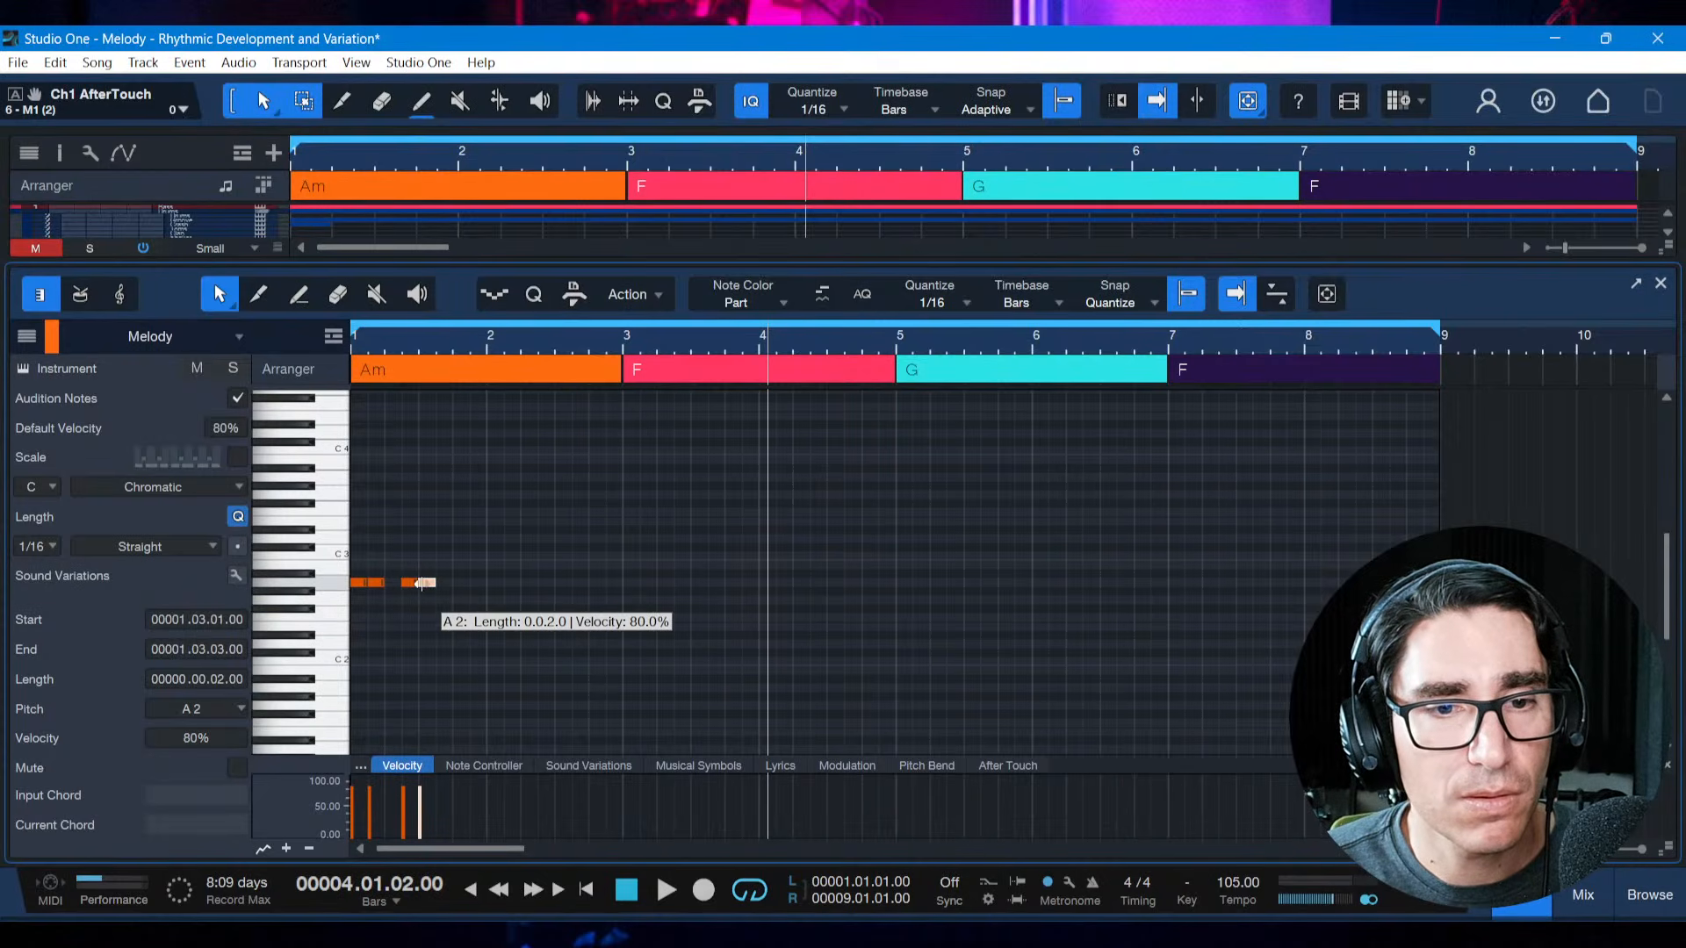
# Move the fourth note of the first motif to start at 1.3.3, play the motif, and save the song
pyautogui.moveTo(431, 583); pyautogui.dragTo(447, 583)
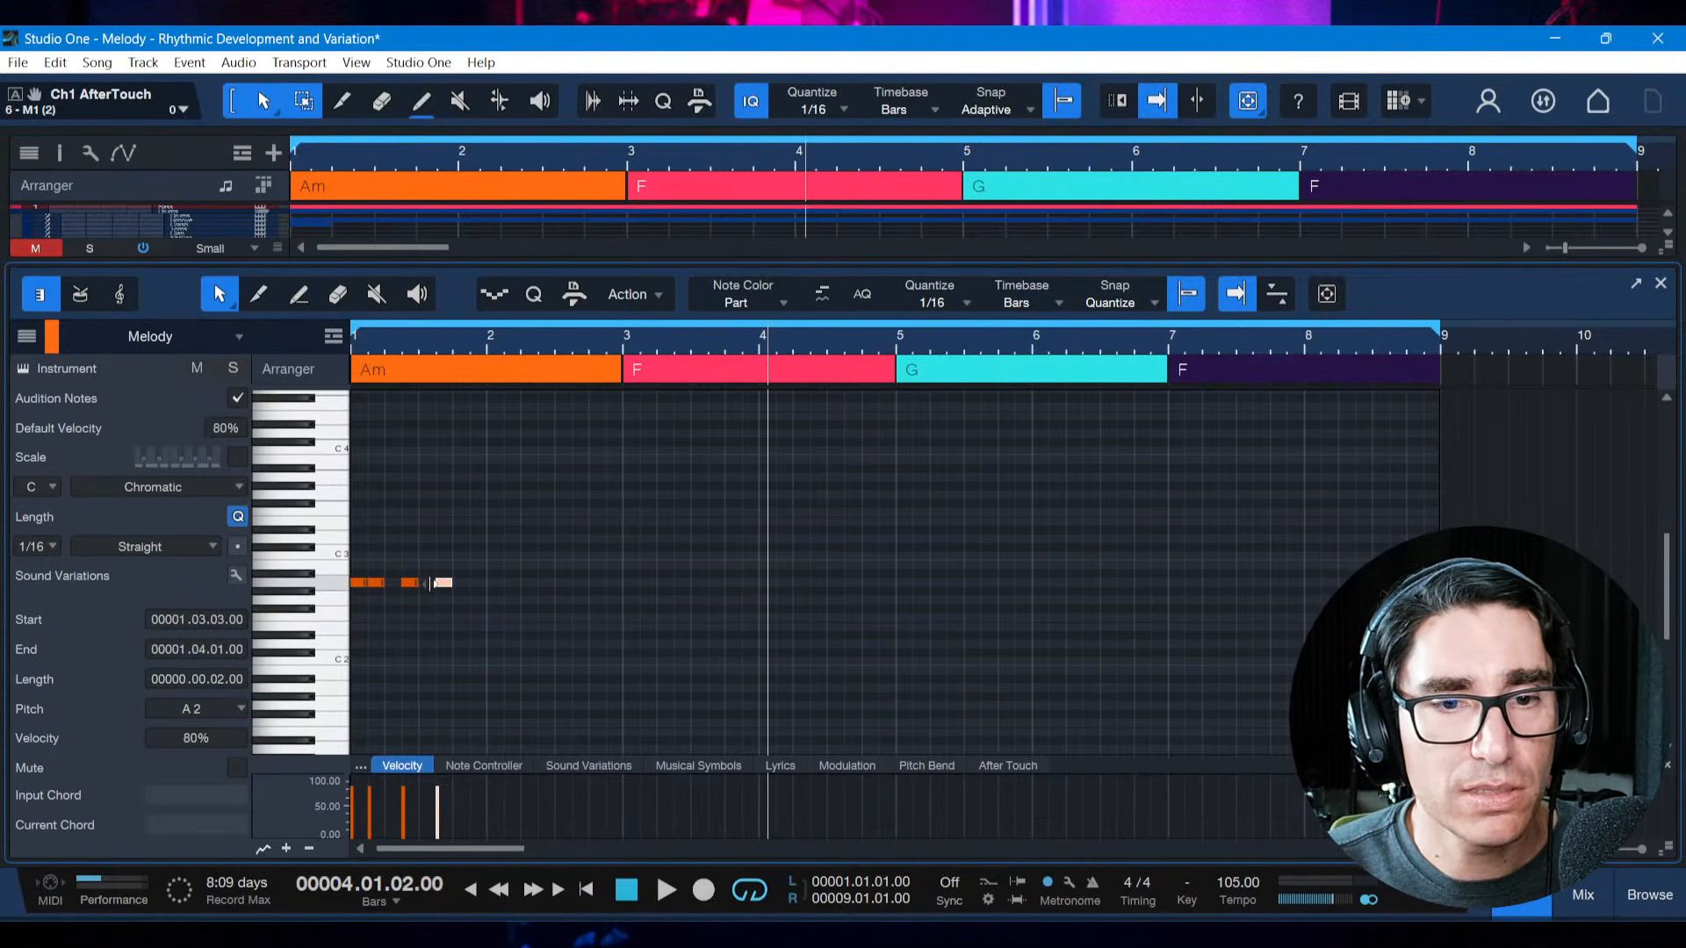
pyautogui.press('space')
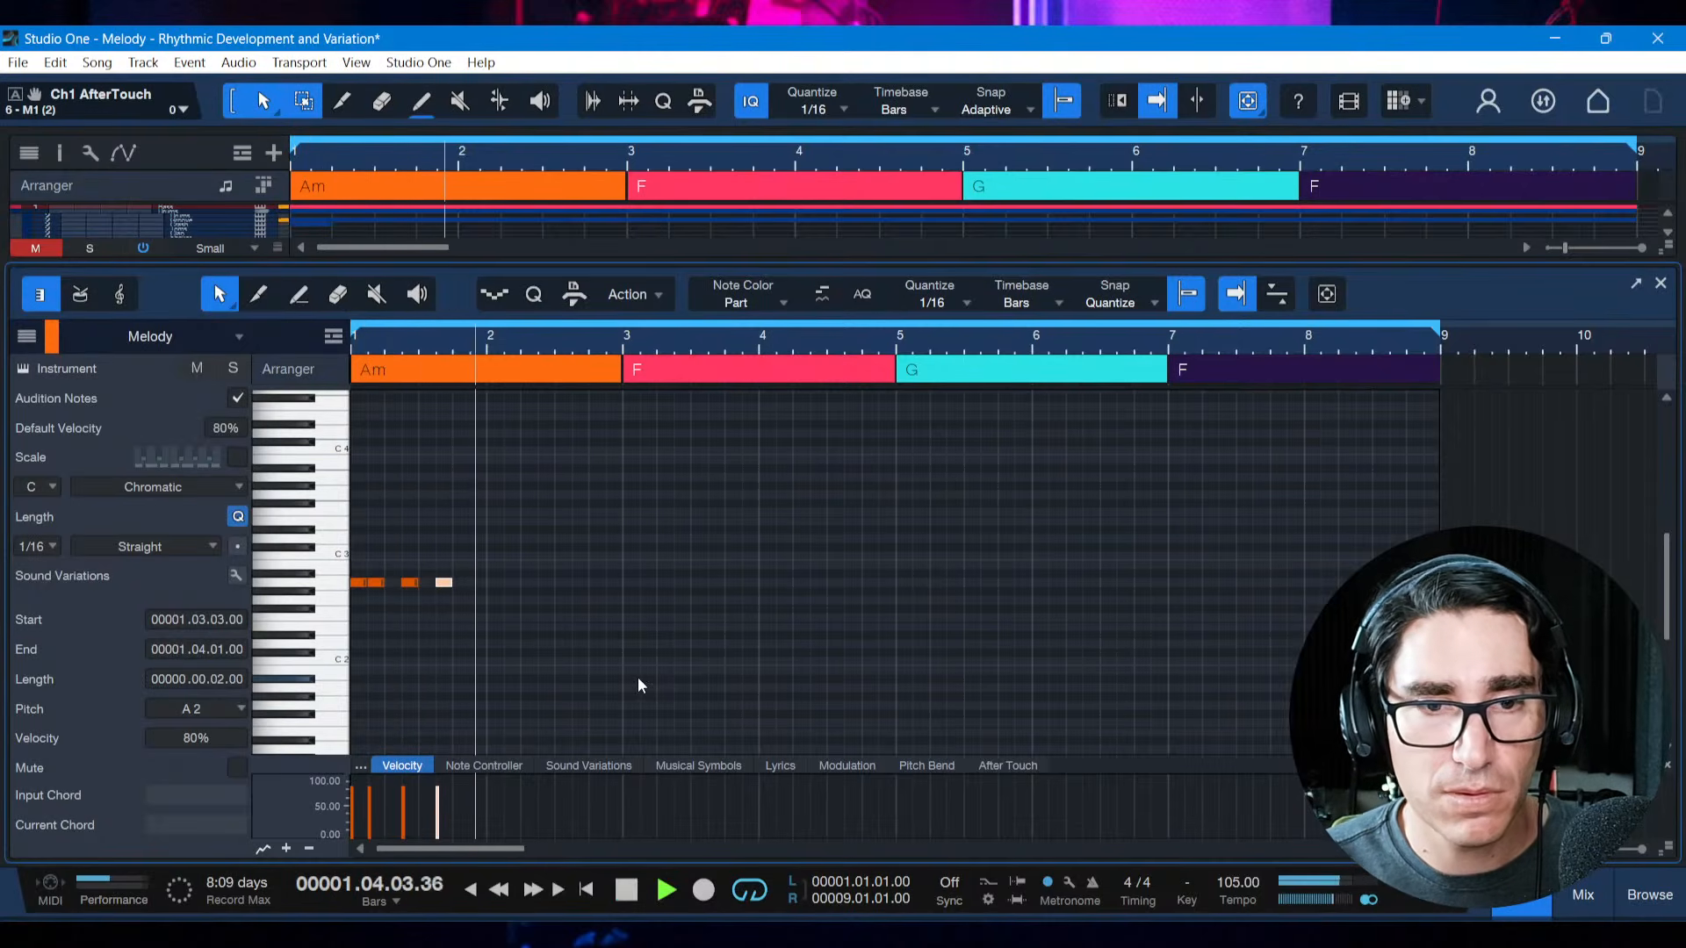
pyautogui.press('space')
pyautogui.hotkey('ctrl', 's')
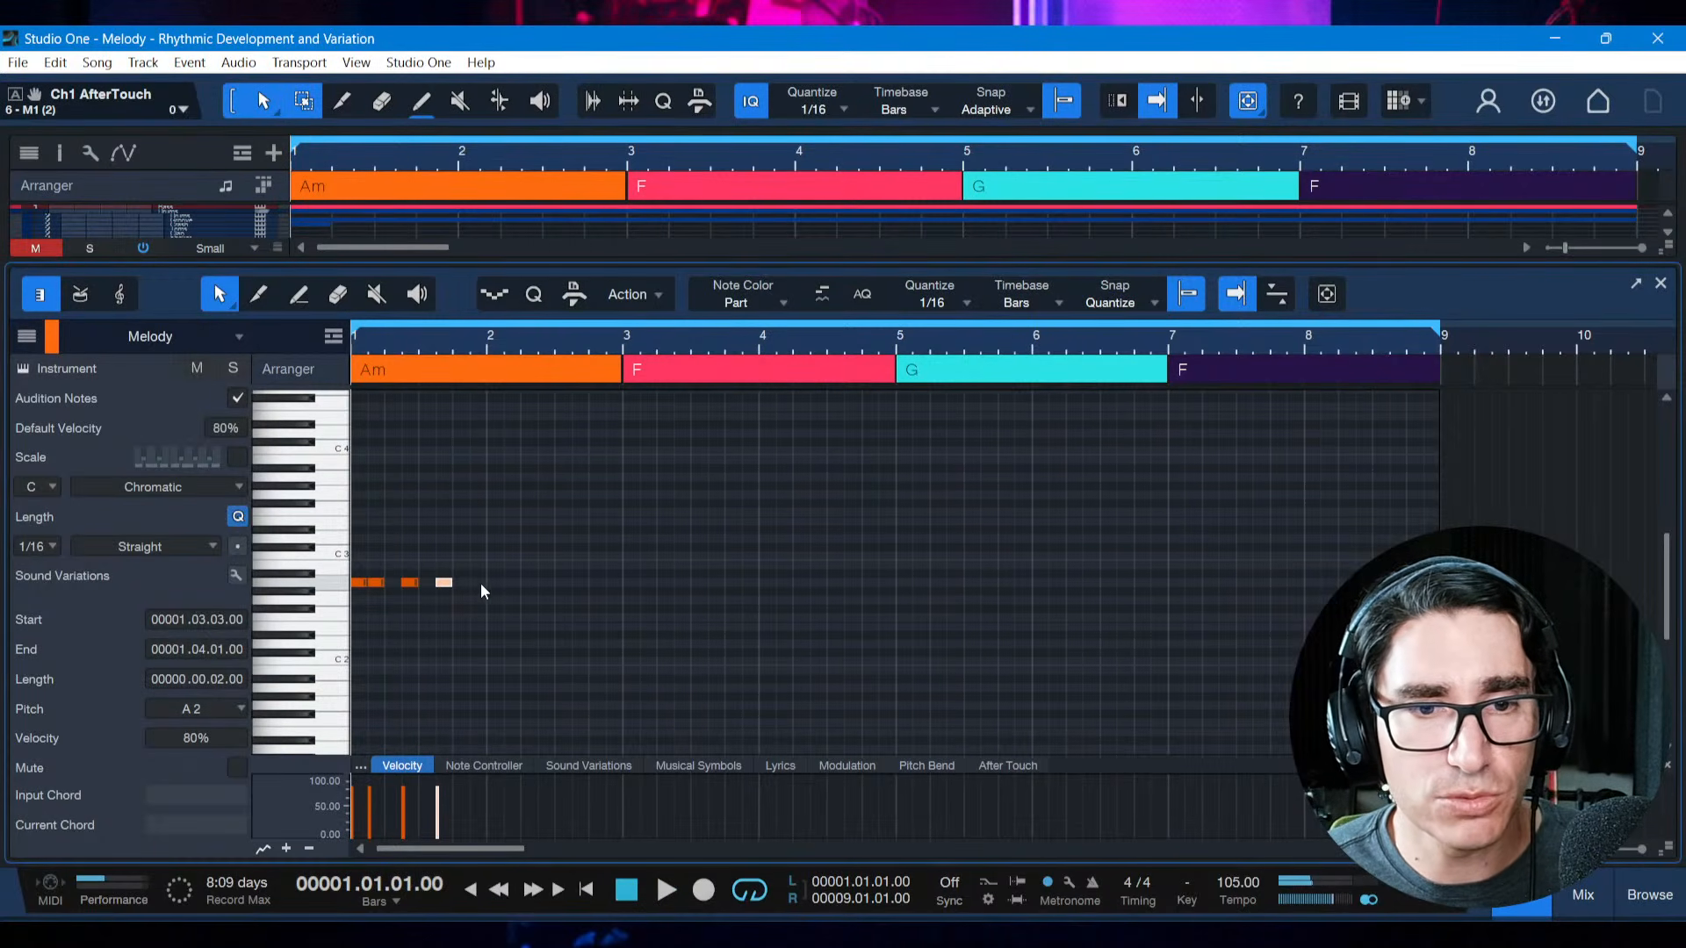
# Duplicate the four-note motif and shift the copy to start at 3.1.1
pyautogui.moveTo(486, 579); pyautogui.dragTo(353, 581)
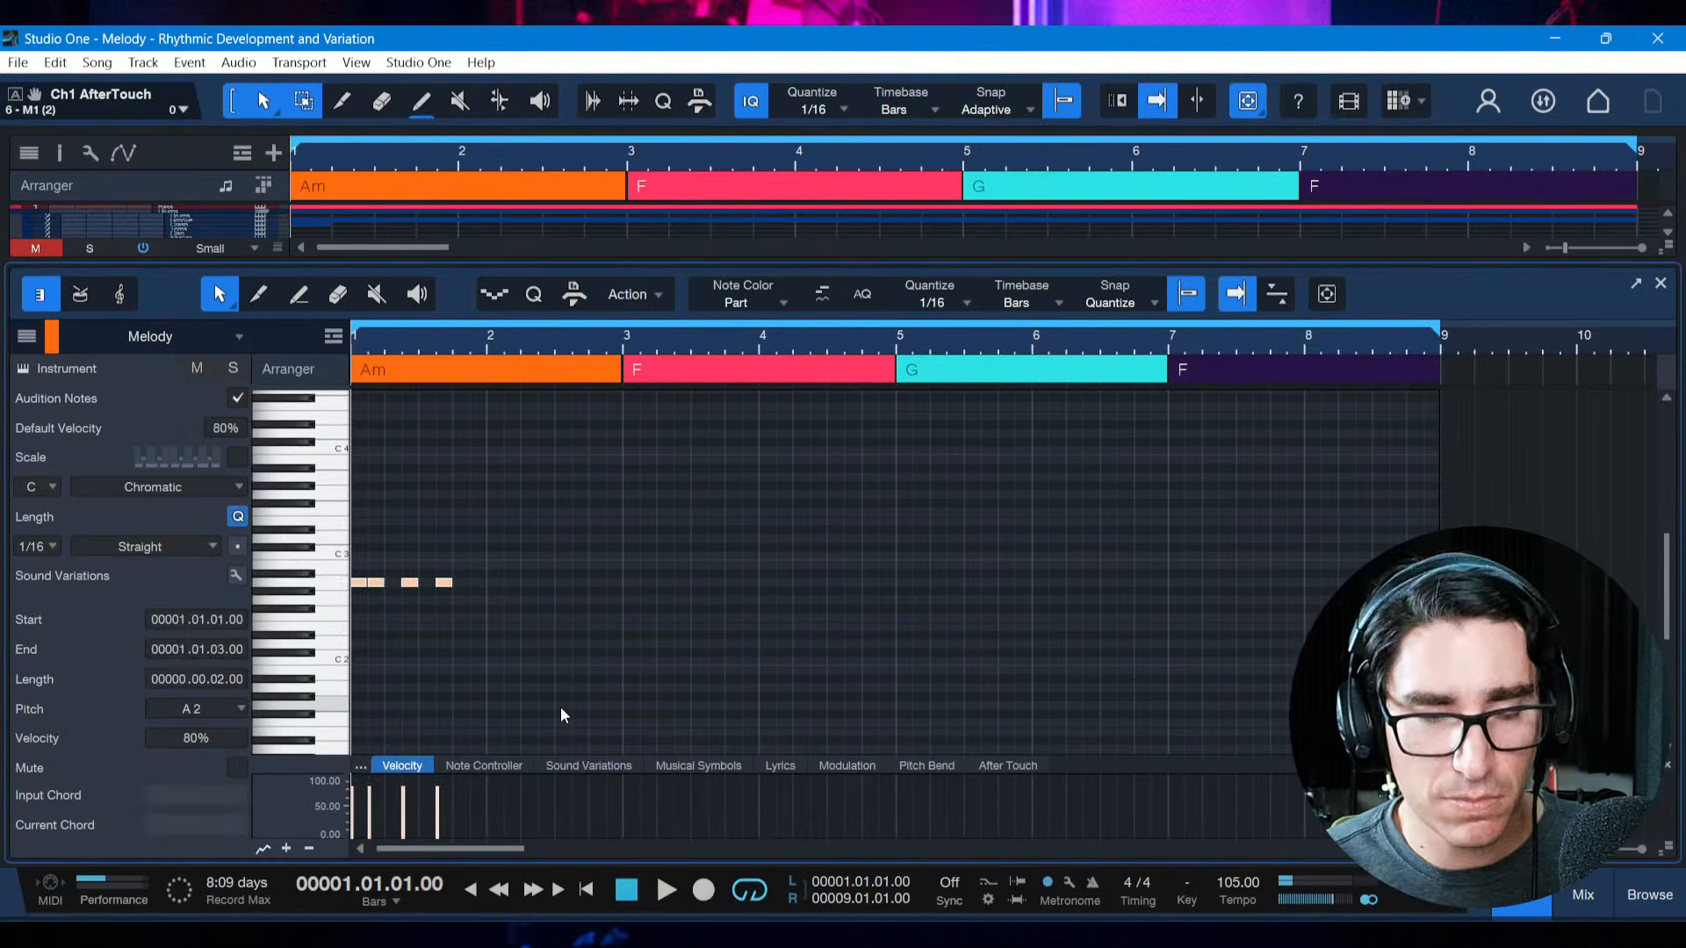
pyautogui.press('d')
pyautogui.hotkey('alt', 'Right')
pyautogui.hotkey('alt', 'Right')
pyautogui.hotkey('alt', 'Right')
pyautogui.hotkey('alt', 'Right')
pyautogui.hotkey('alt', 'Right')
pyautogui.hotkey('alt', 'Right')
pyautogui.hotkey('alt', 'Right')
pyautogui.hotkey('alt', 'Right')
pyautogui.hotkey('alt', 'Right')
pyautogui.hotkey('alt', 'Right')
pyautogui.hotkey('alt', 'Right')
pyautogui.hotkey('alt', 'Right')
pyautogui.hotkey('alt', 'Right')
pyautogui.hotkey('alt', 'Right')
pyautogui.hotkey('alt', 'Right')
pyautogui.hotkey('alt', 'Right')
pyautogui.hotkey('alt', 'Right')
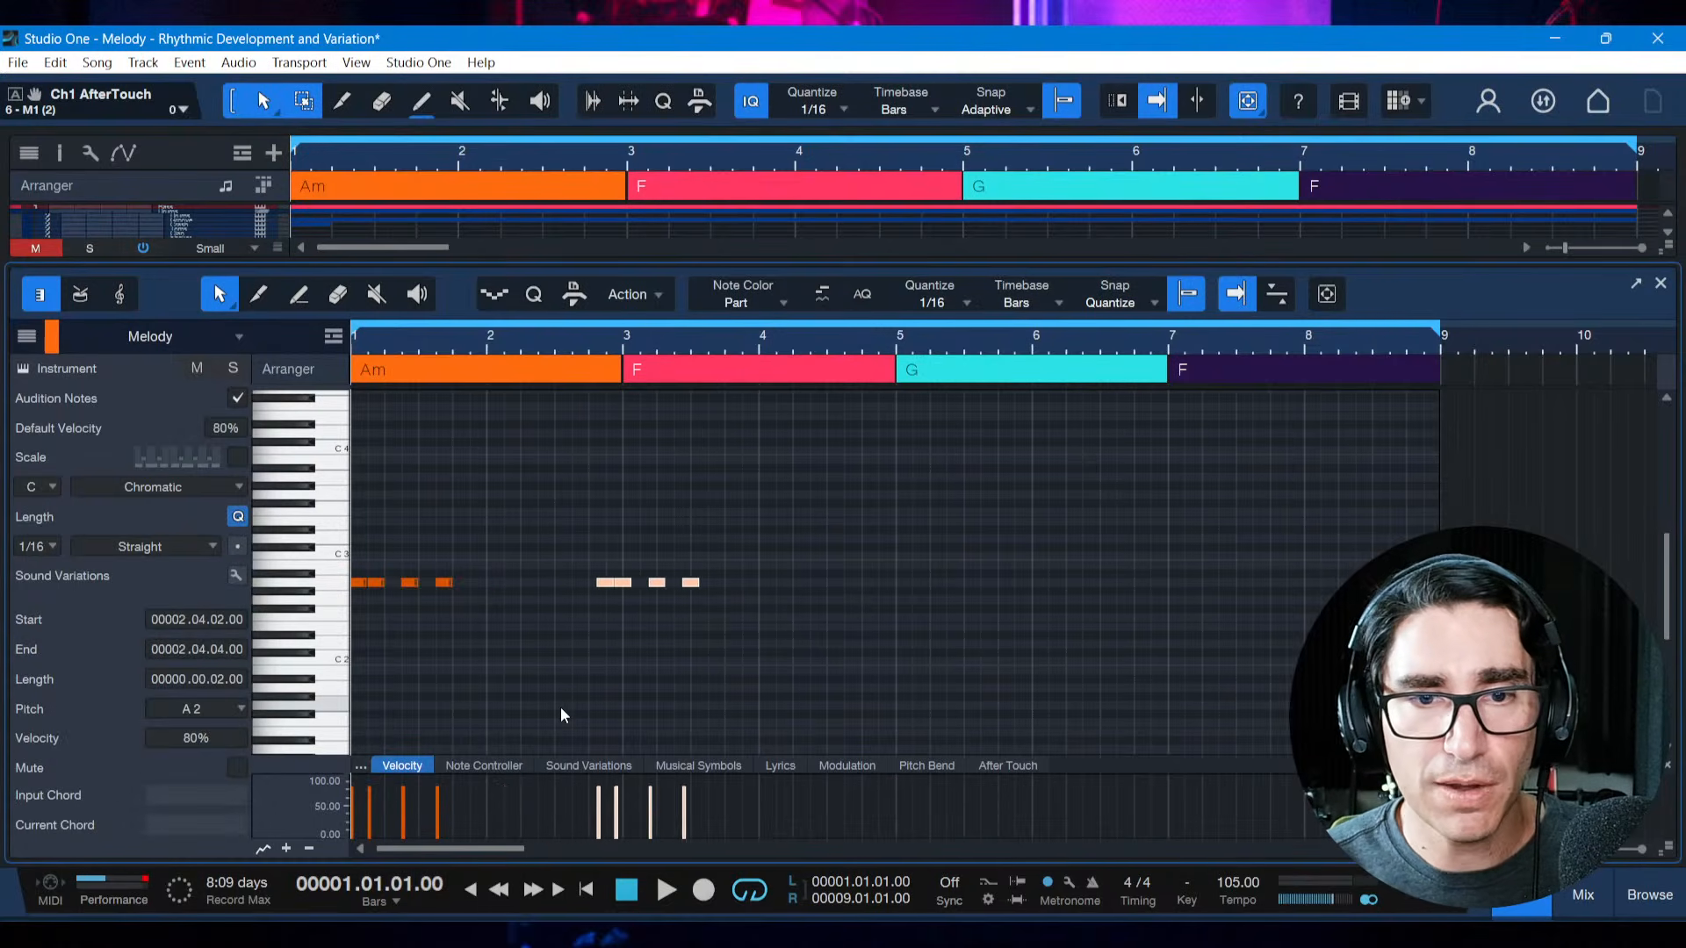
pyautogui.hotkey('alt', 'Left')
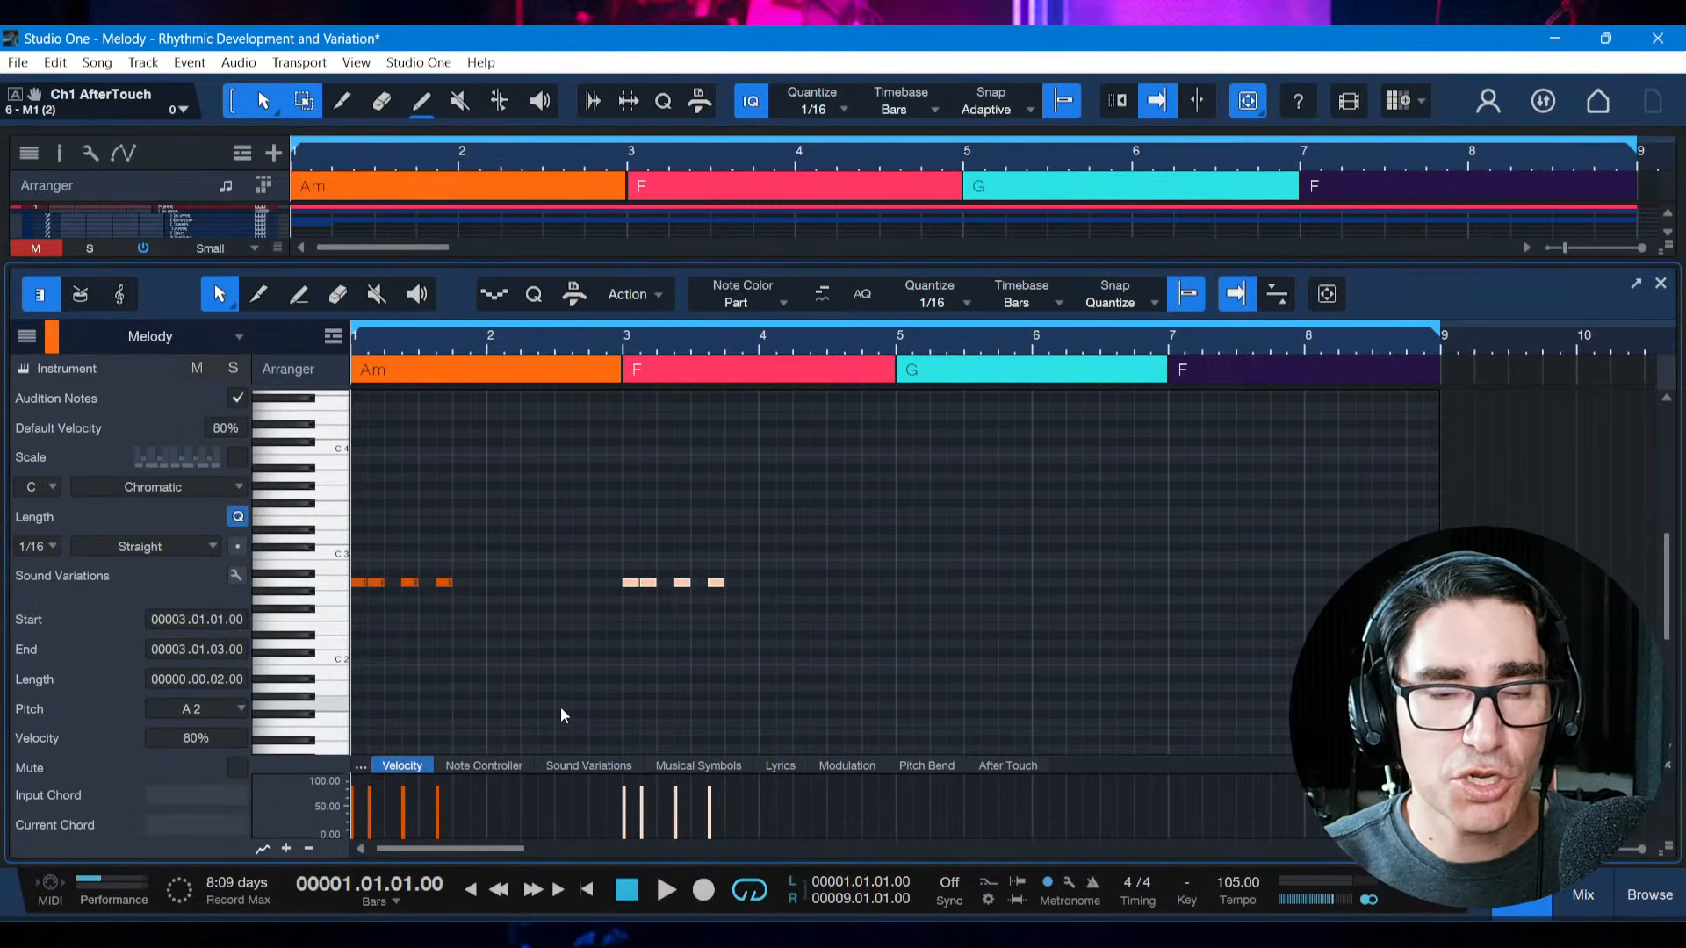
# Displace the copied motif forward to start at 3.1.3 and play both motifs from the start
pyautogui.click(651, 682)
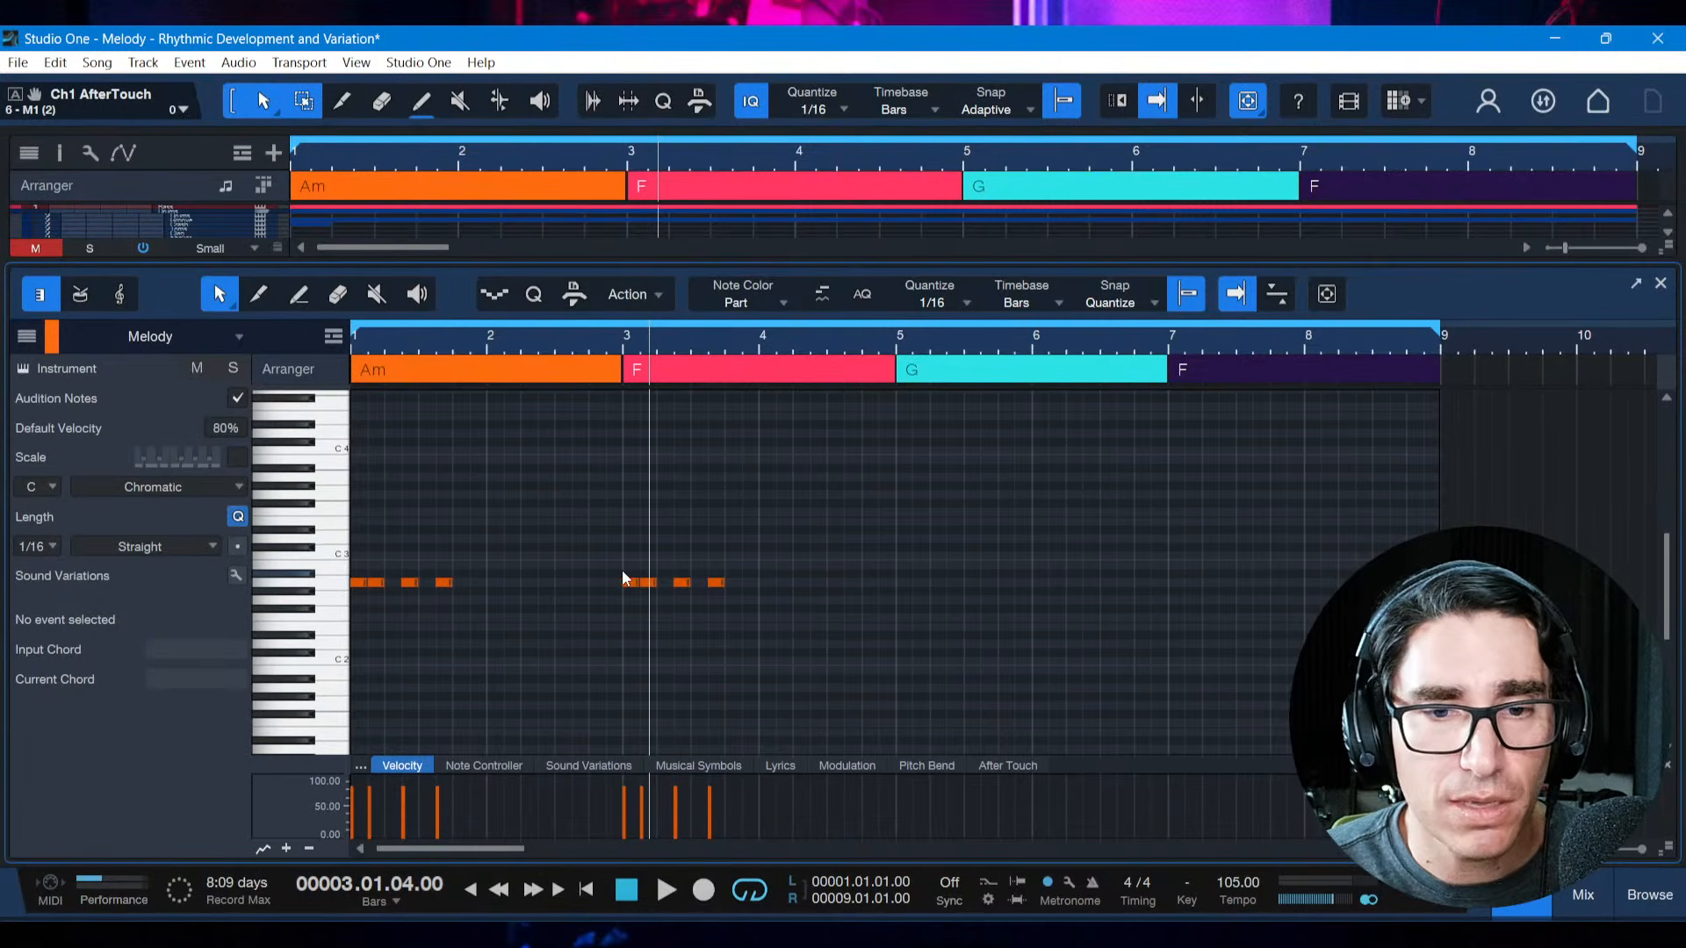
pyautogui.moveTo(623, 572); pyautogui.dragTo(773, 602)
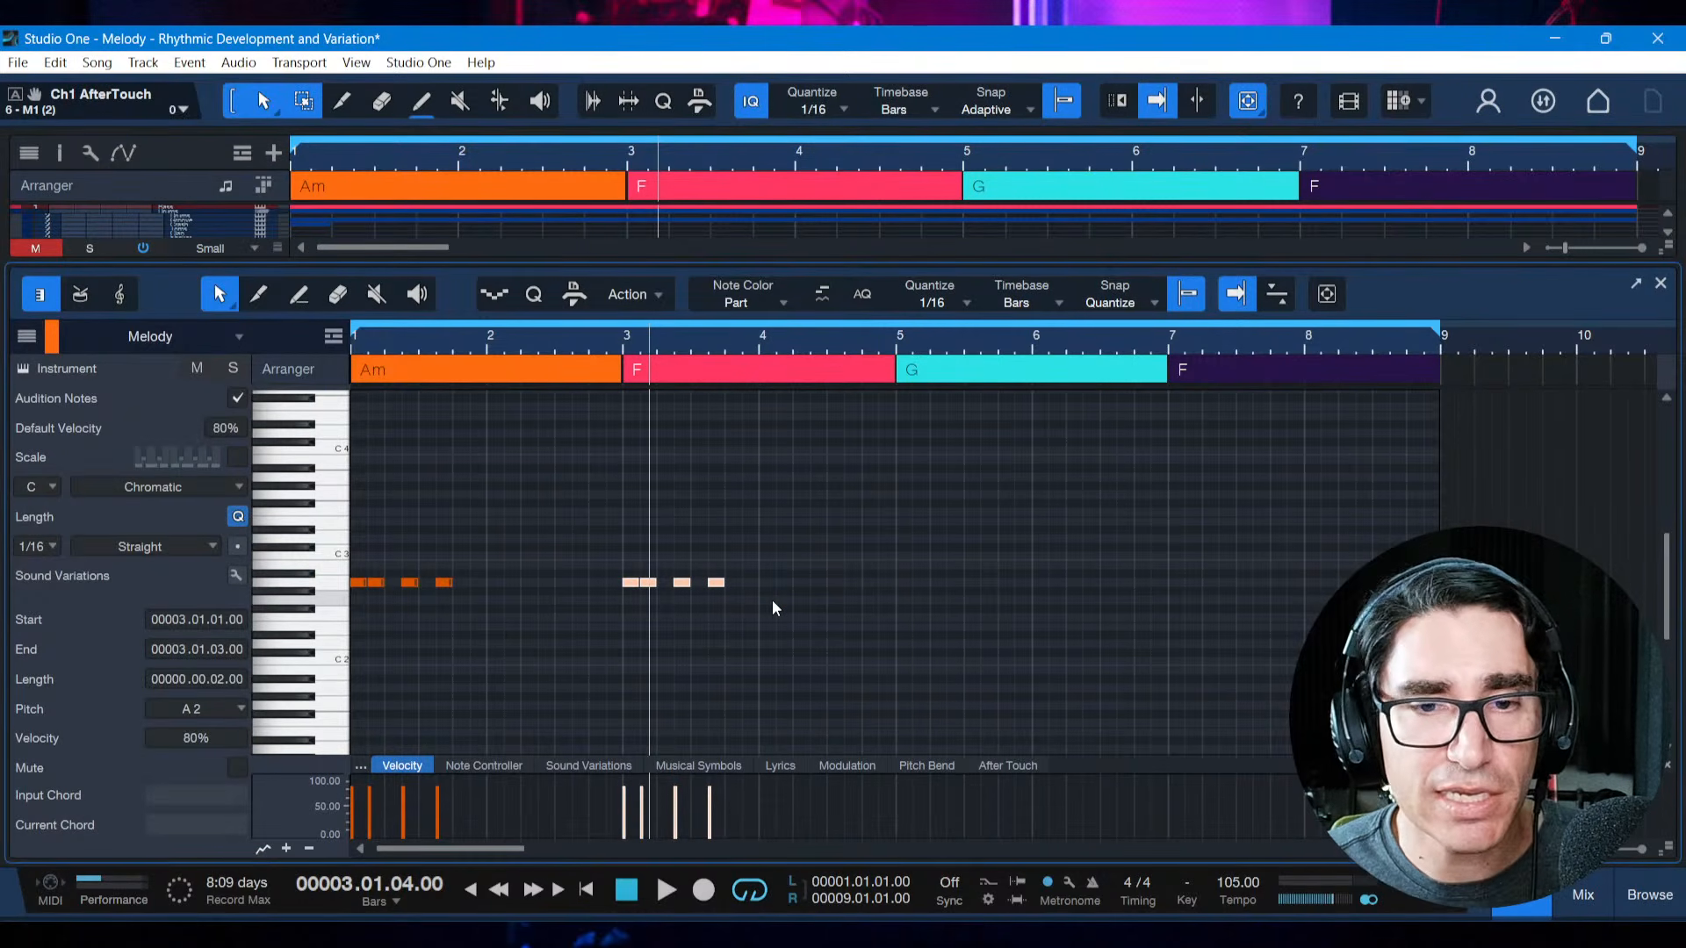
pyautogui.hotkey('alt', 'Right')
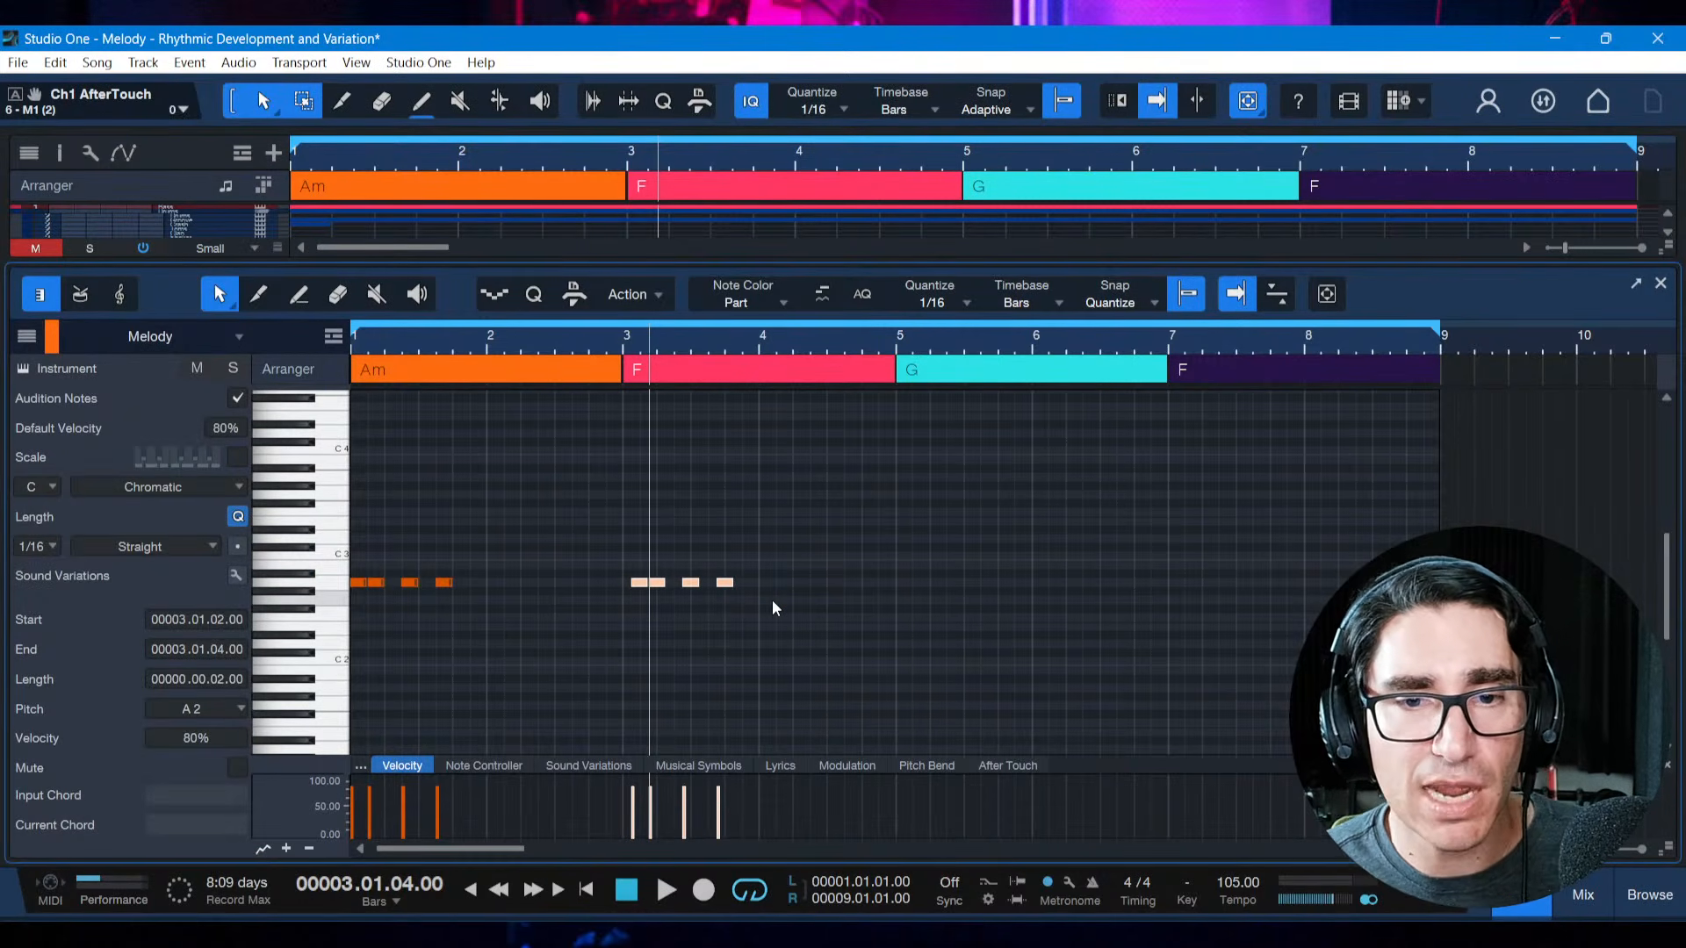
pyautogui.hotkey('alt', 'Right')
pyautogui.press(',')
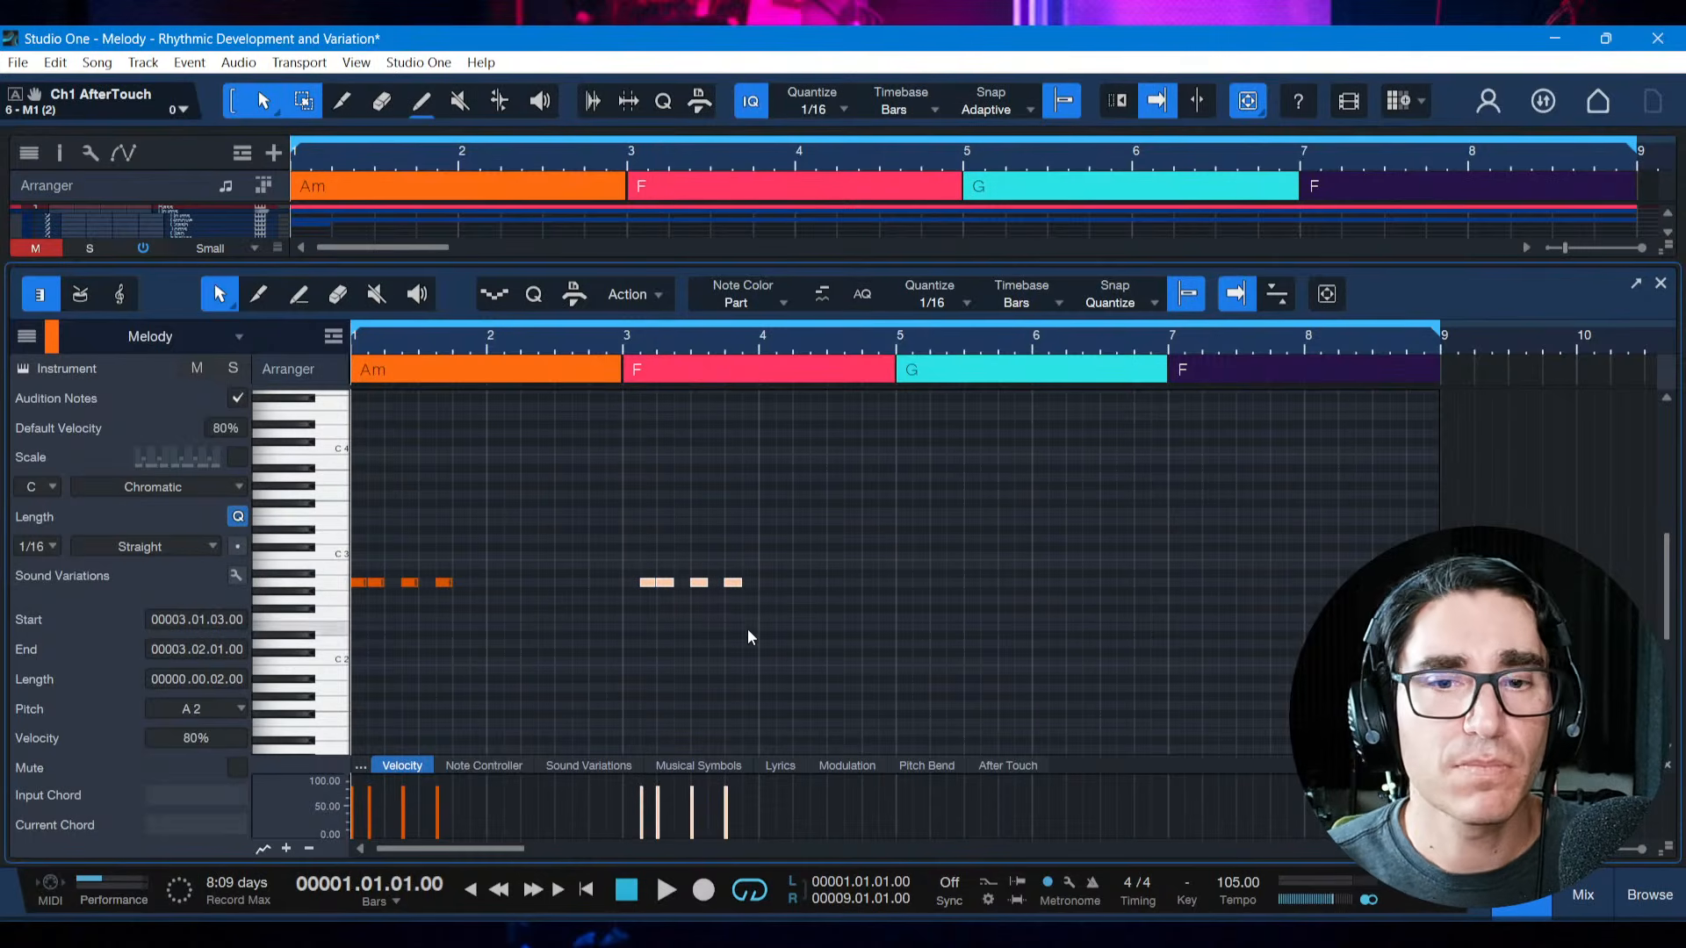
pyautogui.press('space')
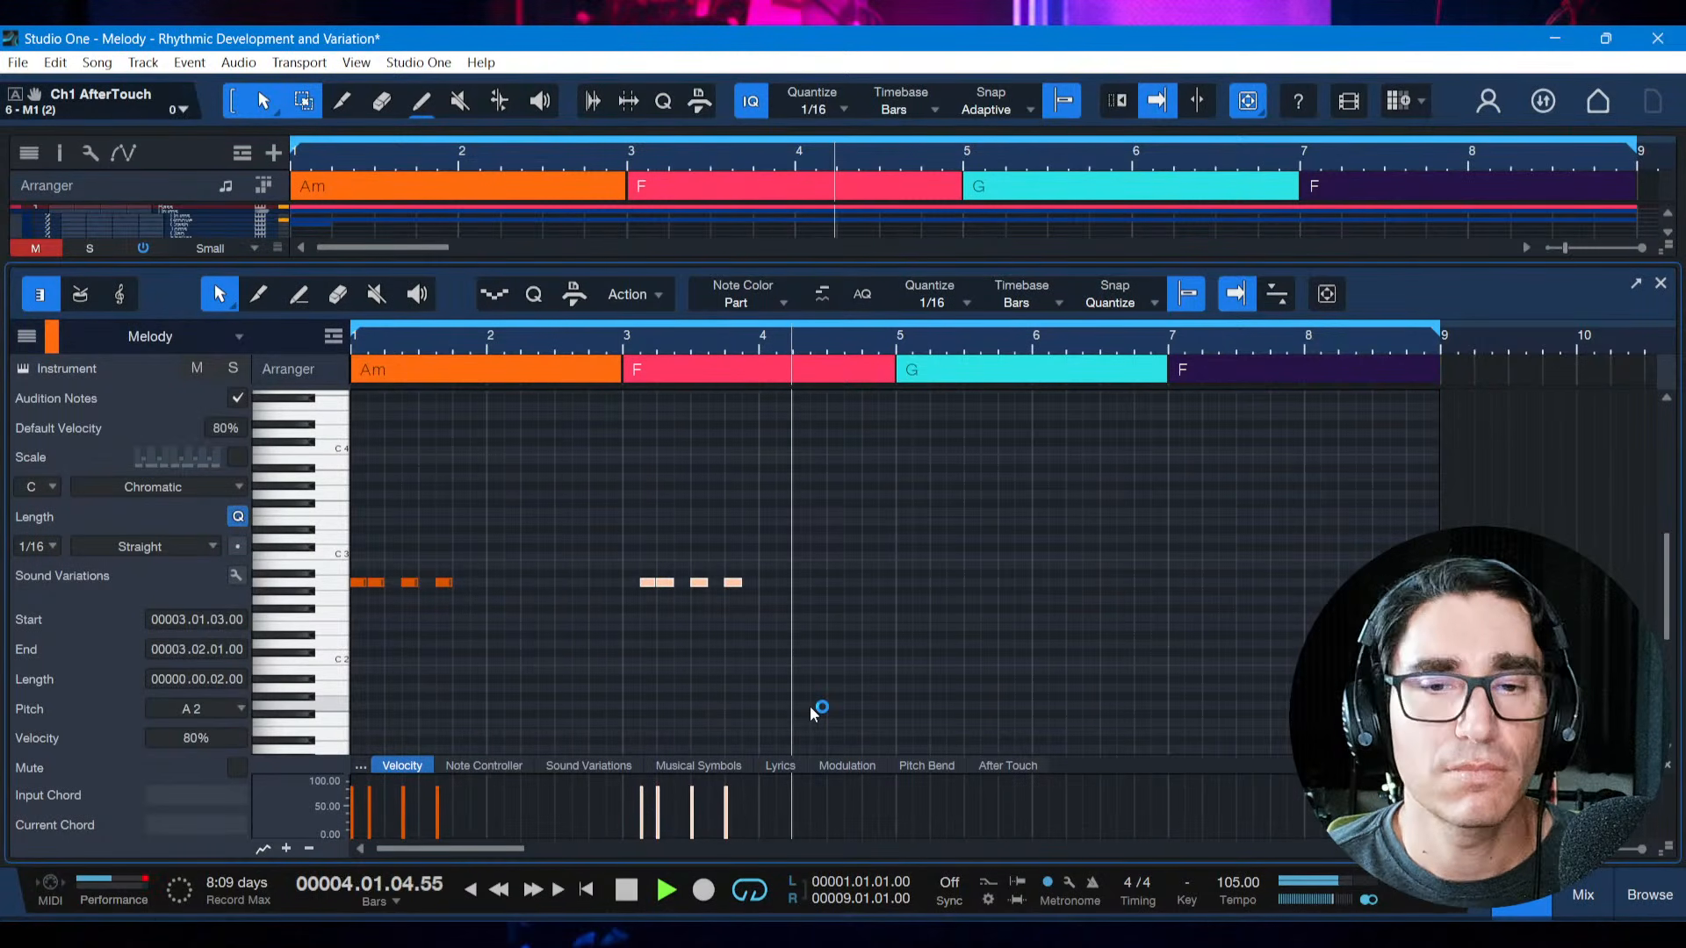
pyautogui.press('space')
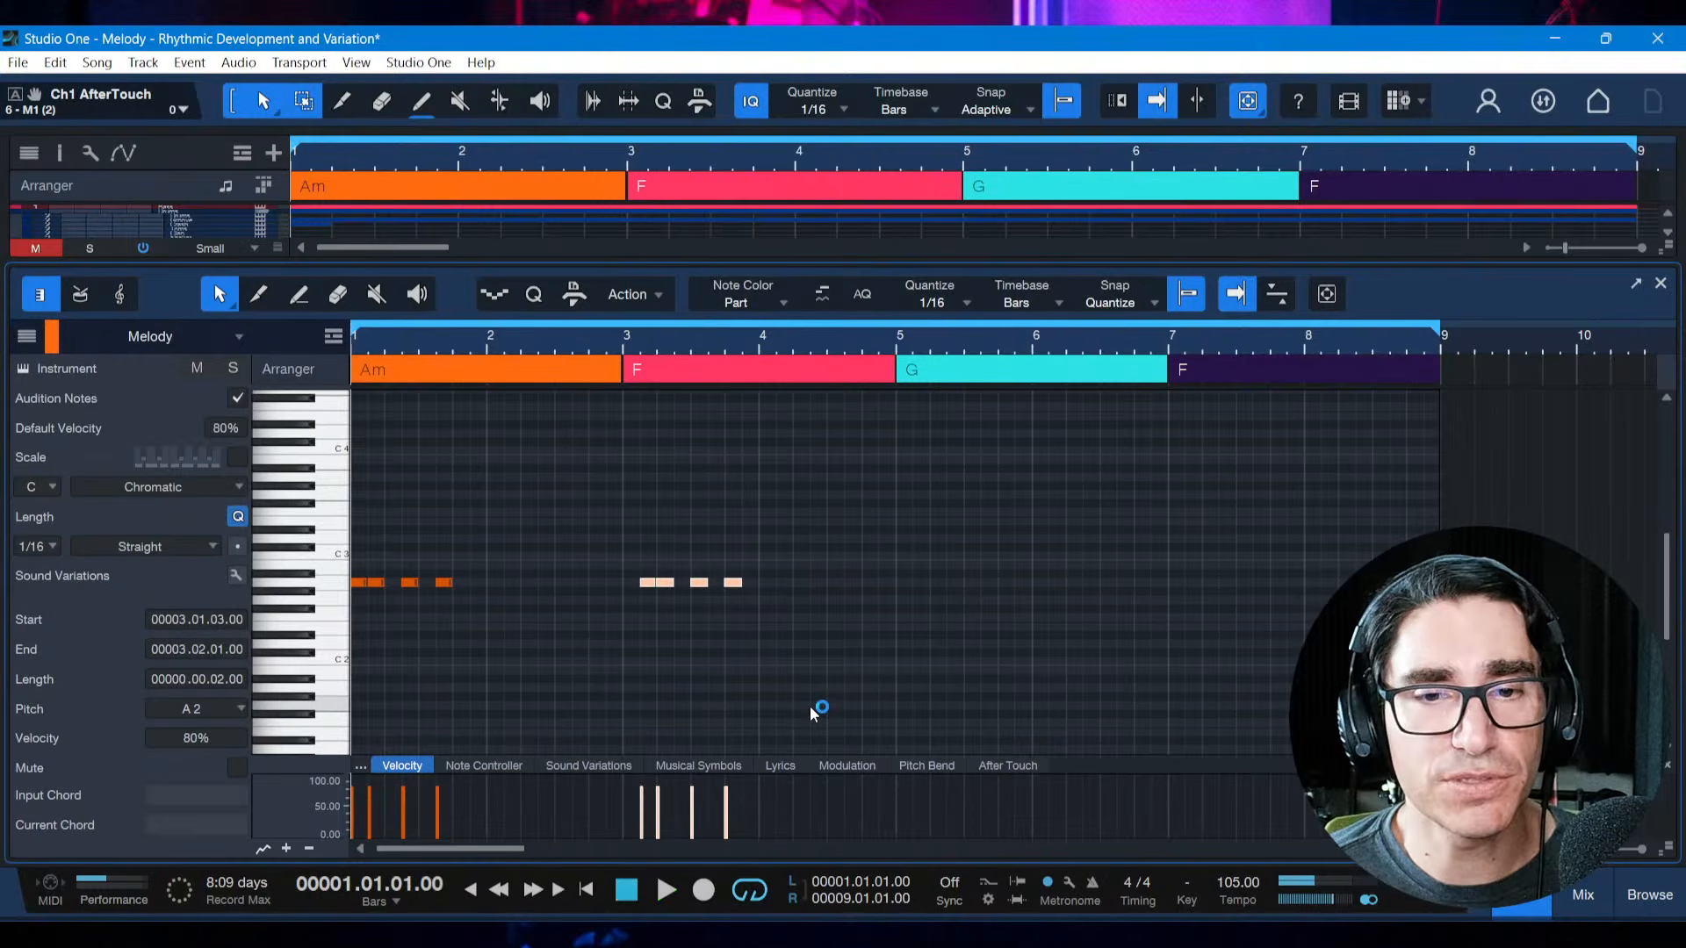
# Displace the copied motif backward to start at 2.4.3 and play both motifs from the start
pyautogui.hotkey('alt', 'Left')
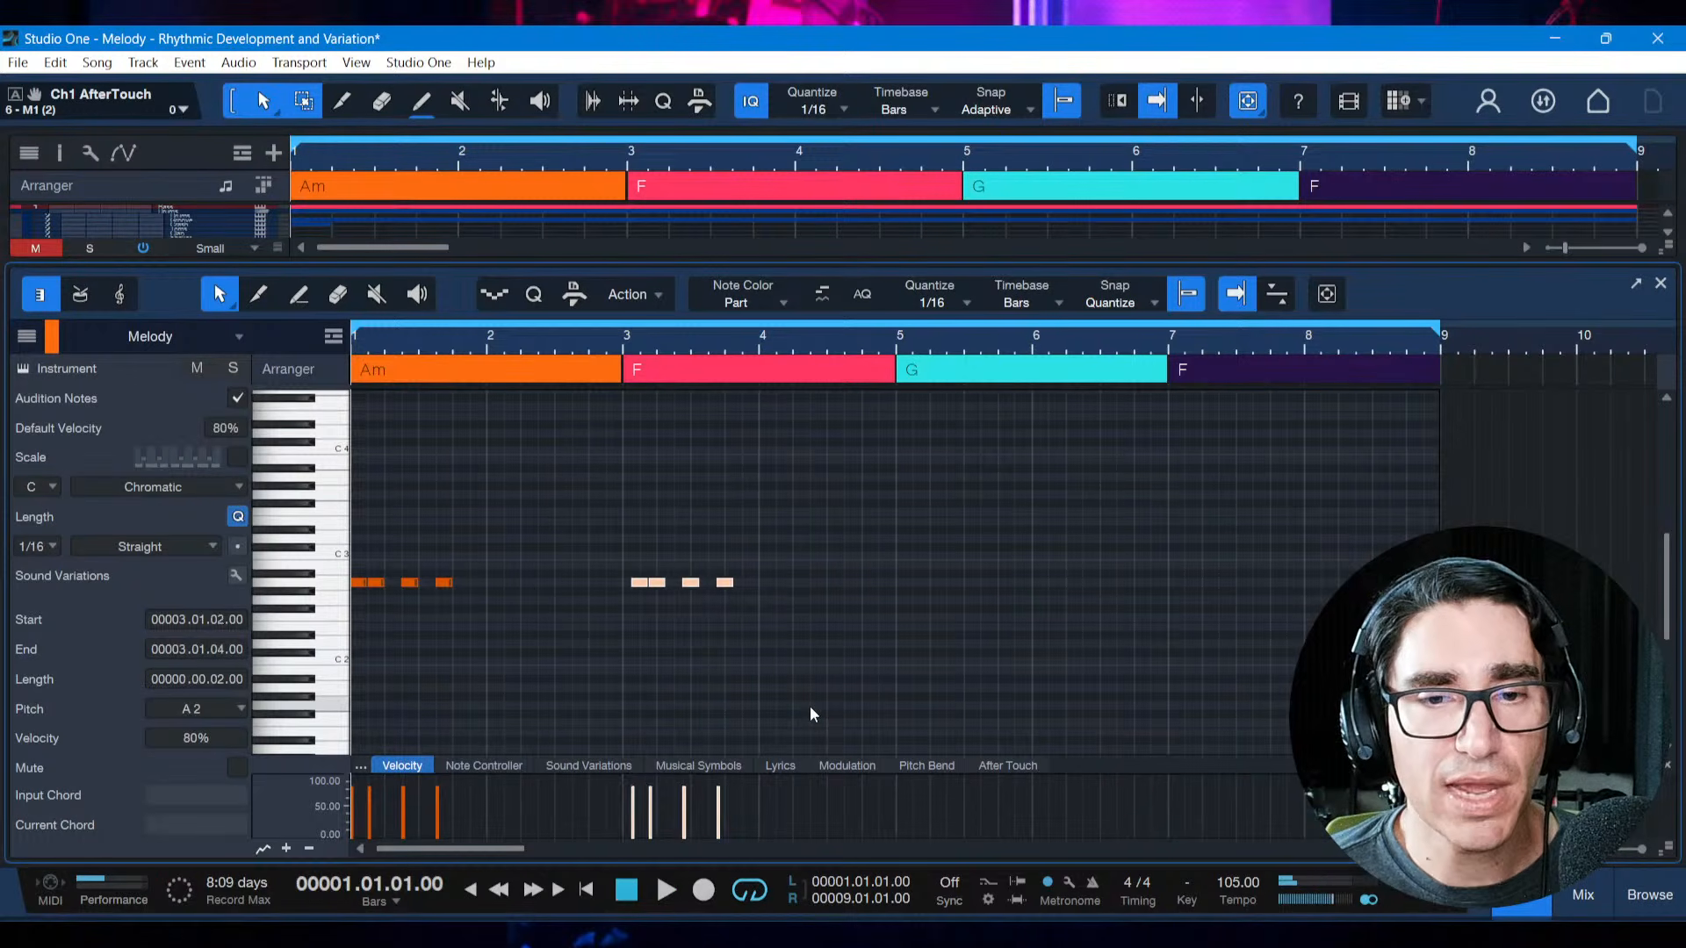
pyautogui.hotkey('alt', 'Left')
pyautogui.hotkey('alt', 'Left')
pyautogui.hotkey('alt', 'Left')
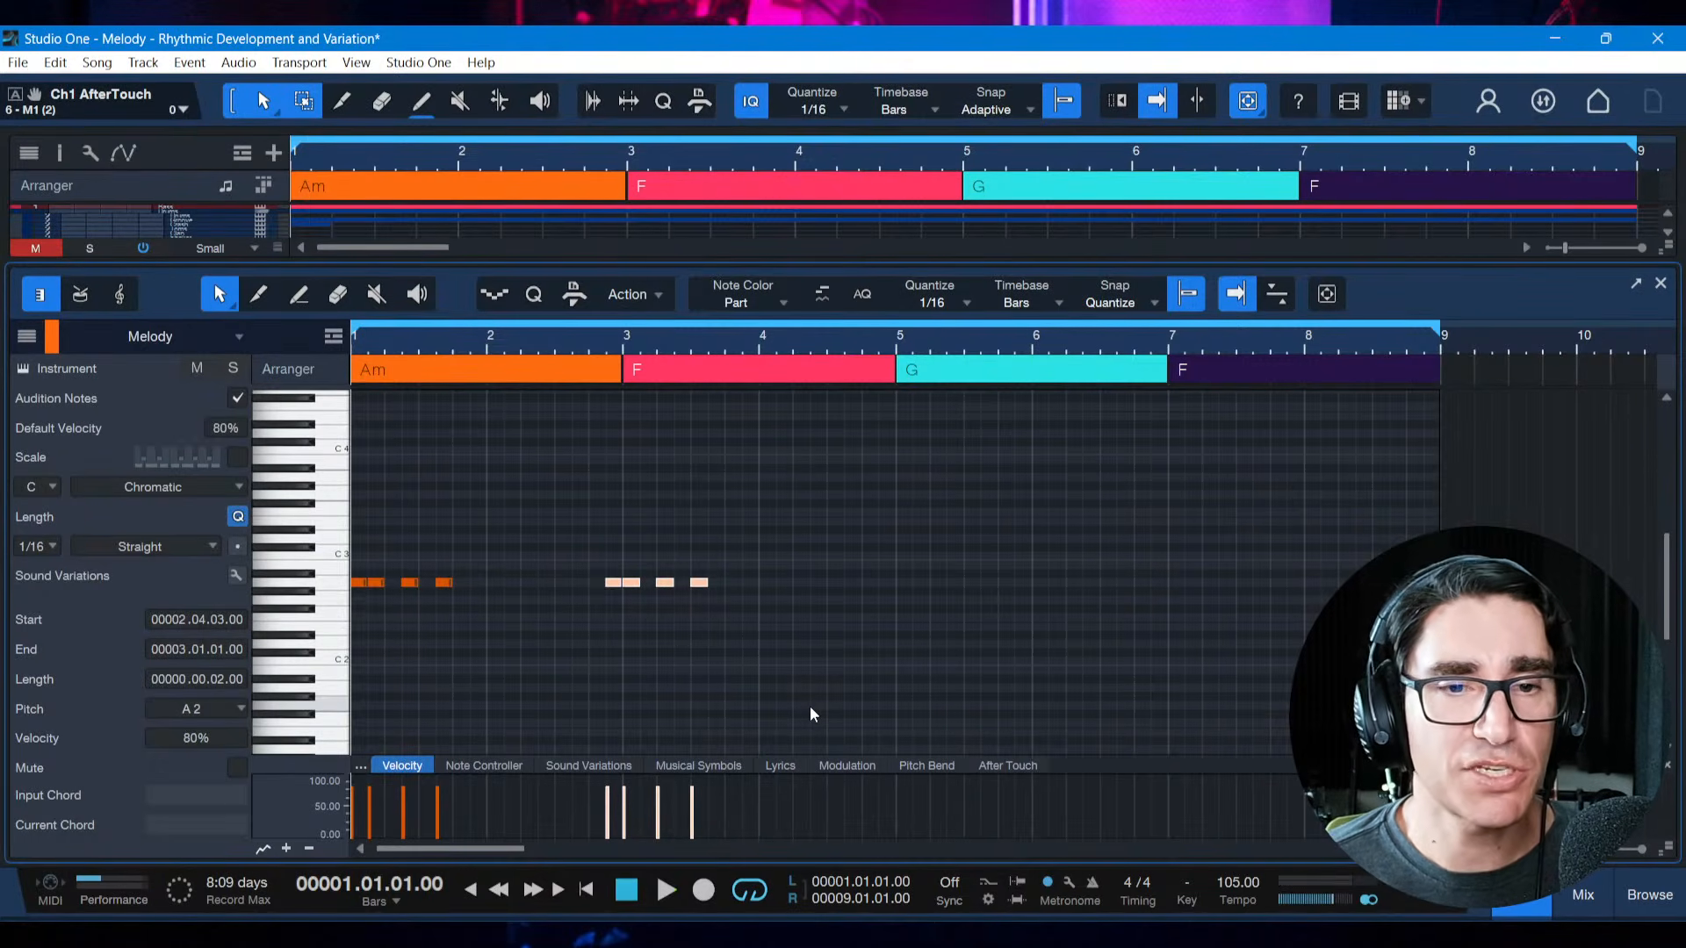
pyautogui.press('space')
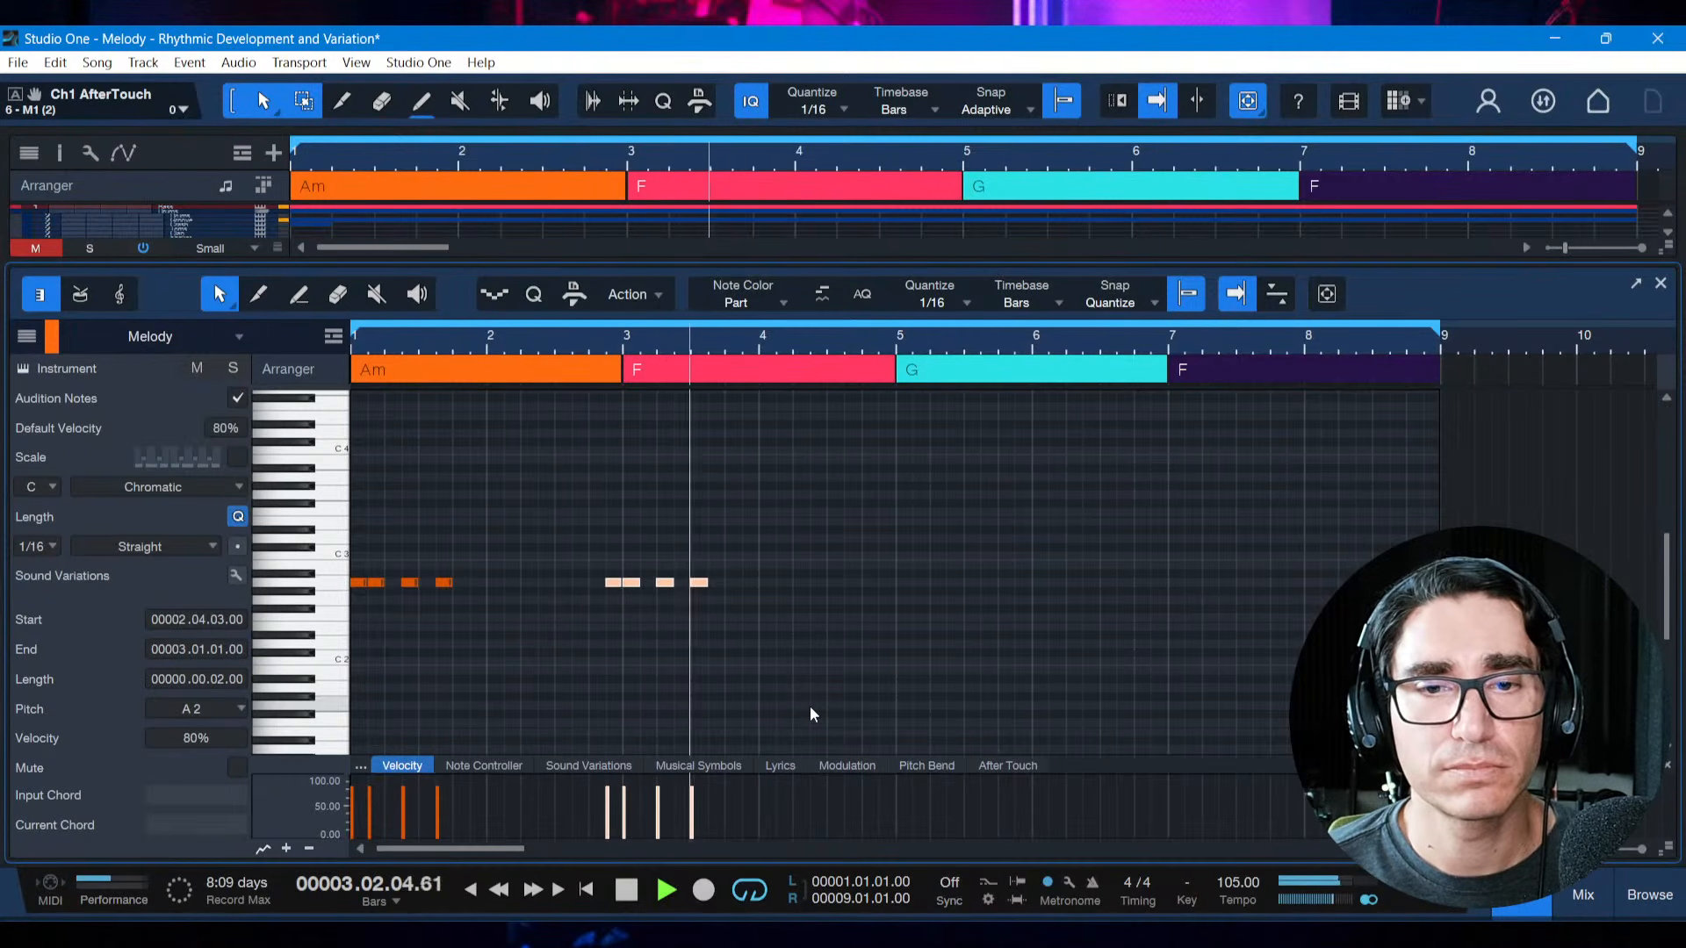
# Stop playback and delete both four-note motifs from the Melody part
pyautogui.press('space')
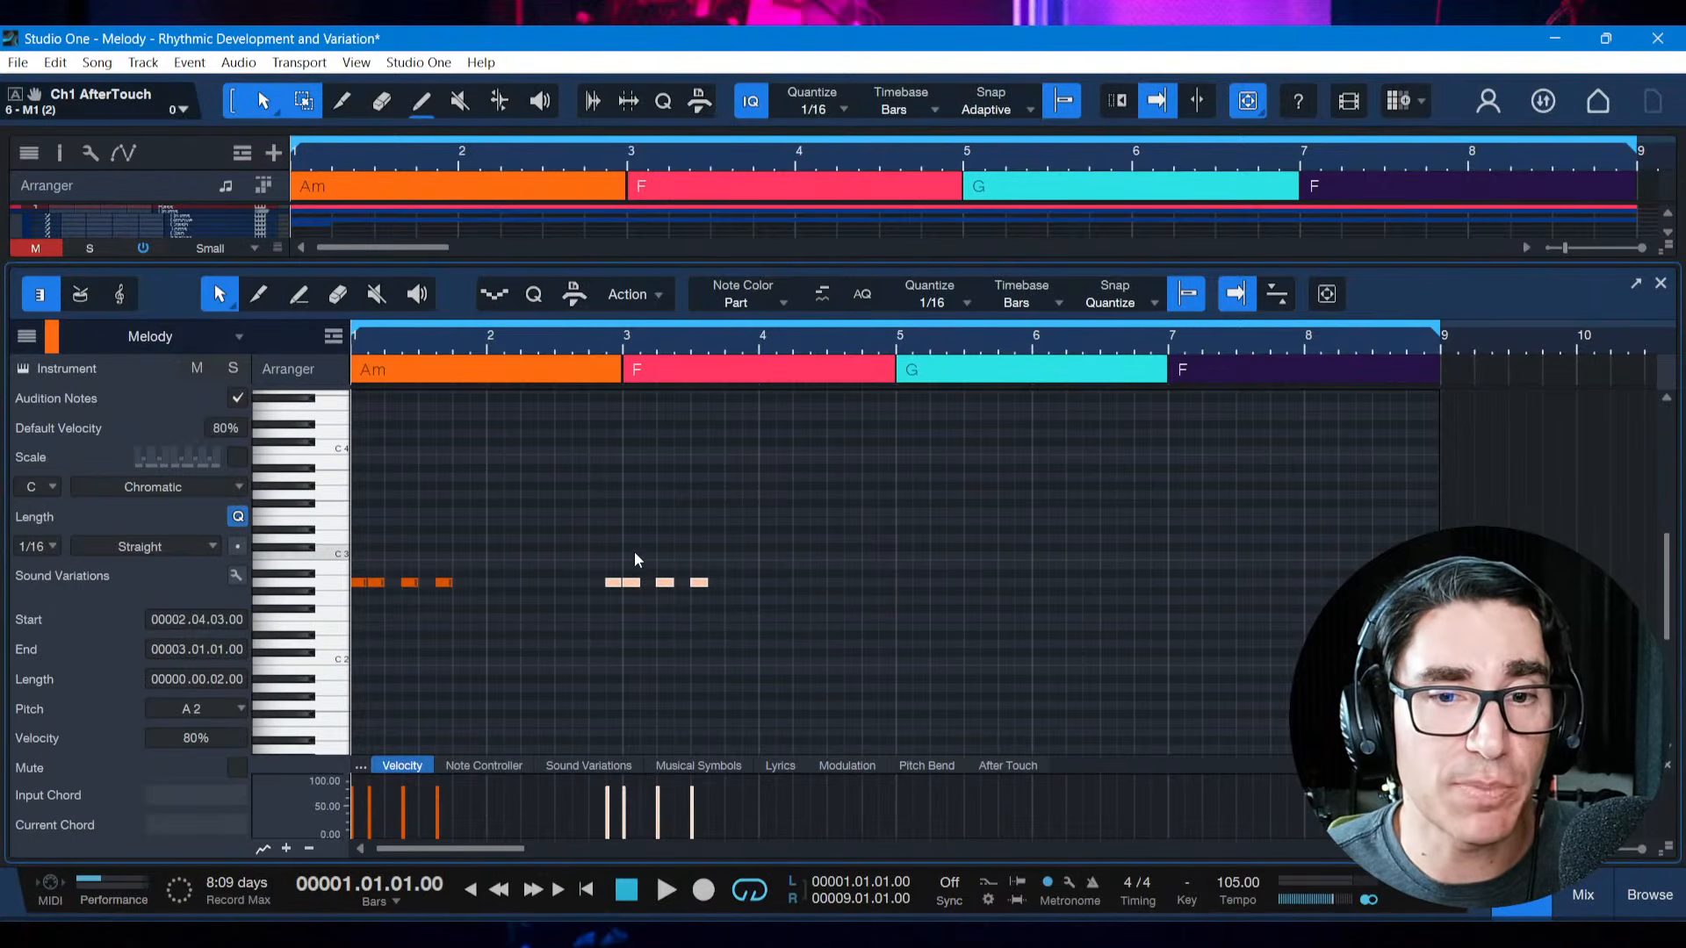
pyautogui.moveTo(571, 558); pyautogui.dragTo(750, 624)
pyautogui.press('Delete')
pyautogui.moveTo(476, 588); pyautogui.dragTo(356, 573)
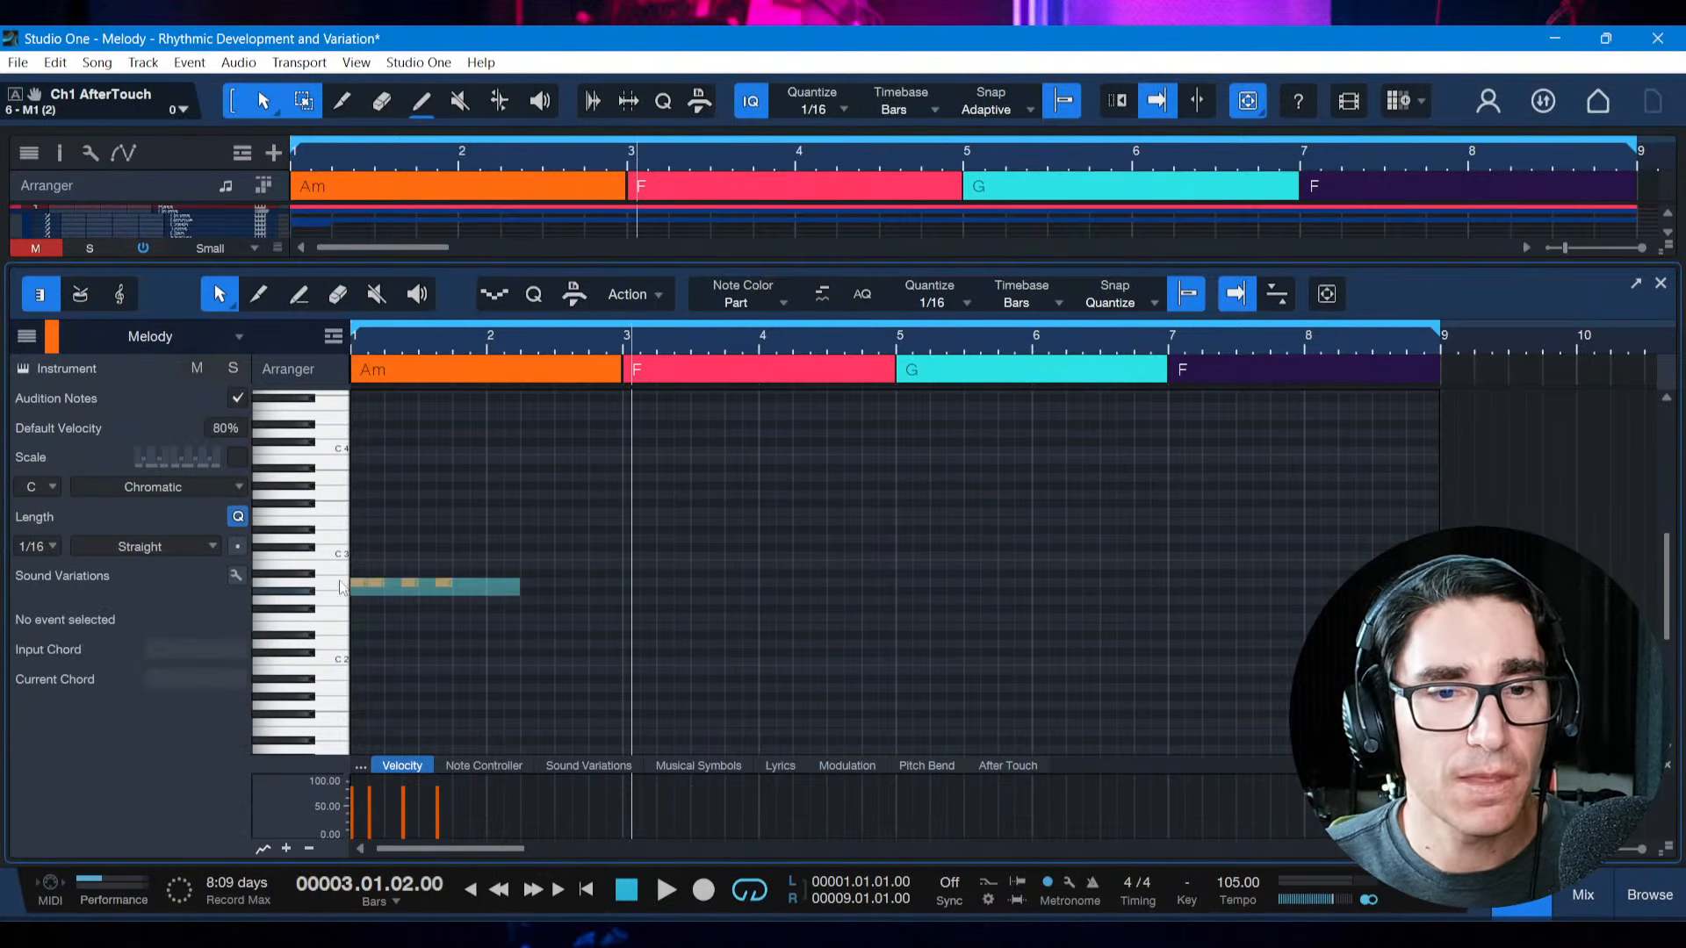
pyautogui.press('Delete')
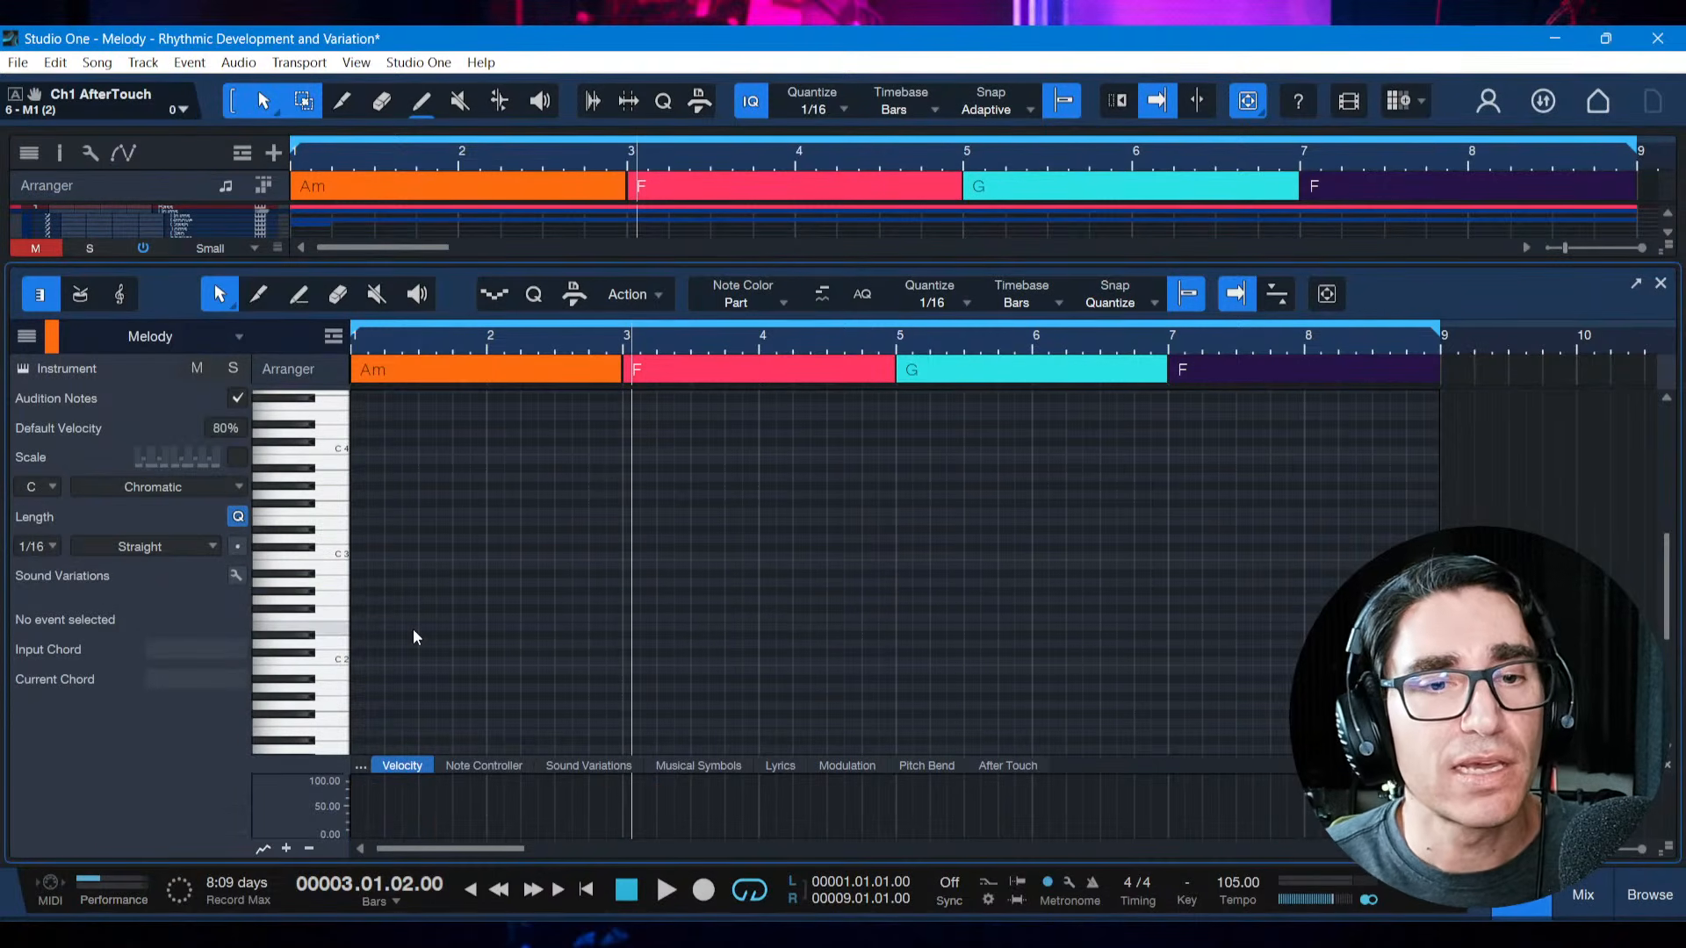
pyautogui.click(412, 628)
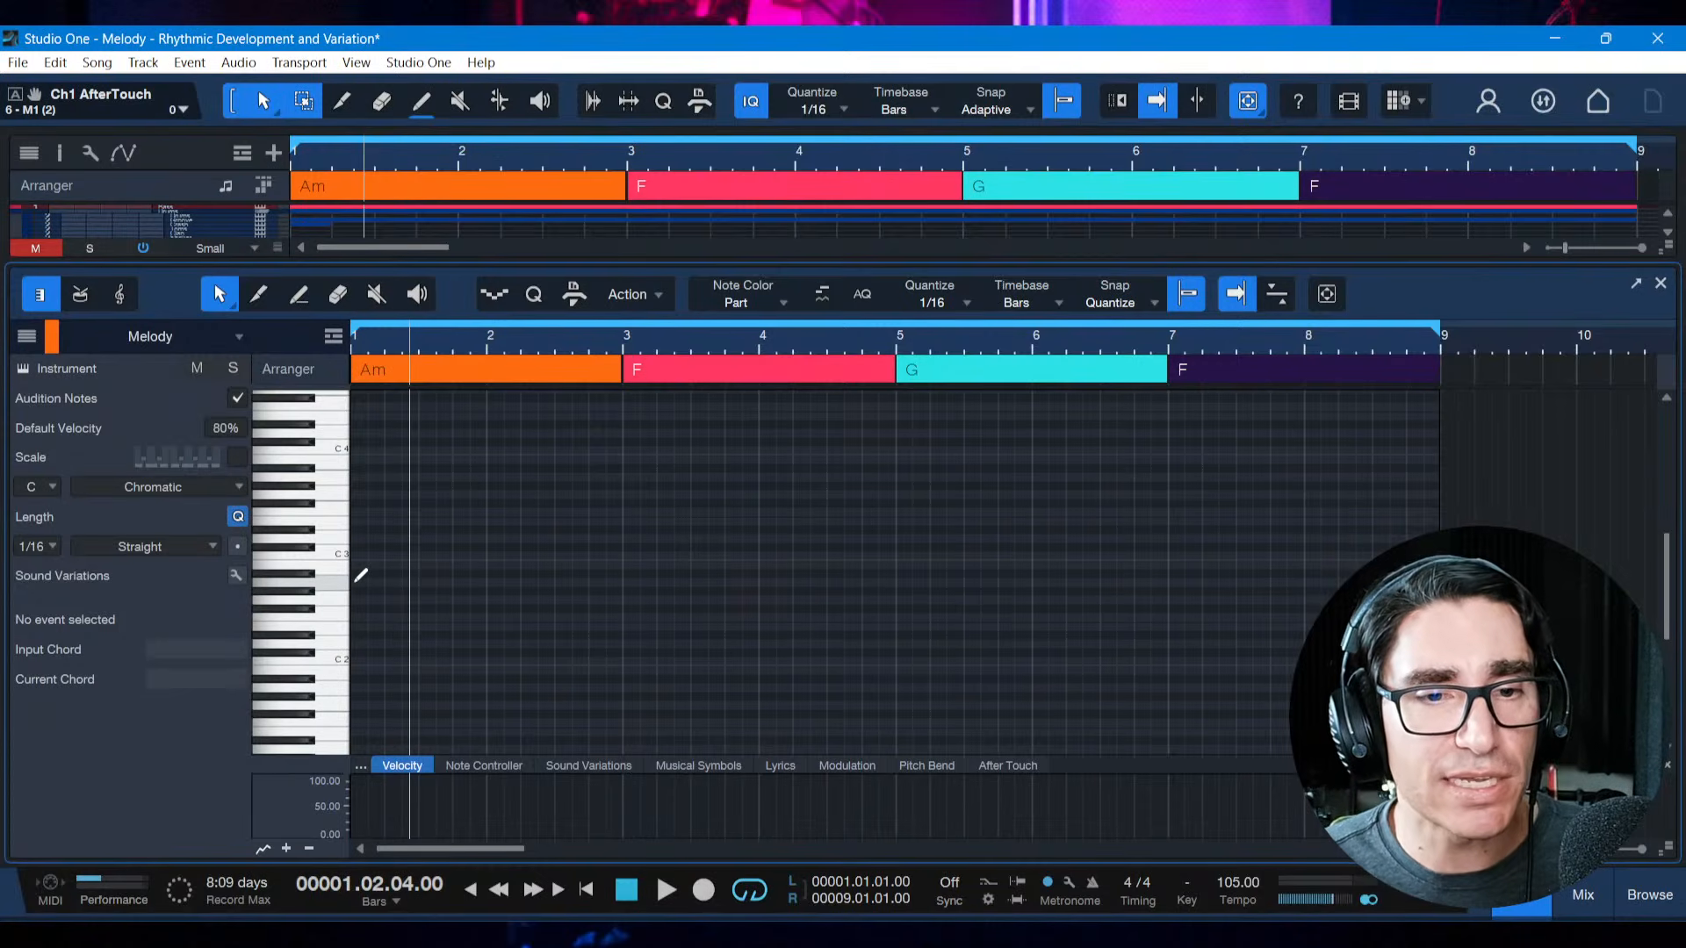
# Draw an A2 note at 1.1.1 with length 0.0.2 and duplicate it to start at 1.2.1 and 1.3.1
pyautogui.click(354, 584)
pyautogui.moveTo(358, 583); pyautogui.dragTo(368, 584)
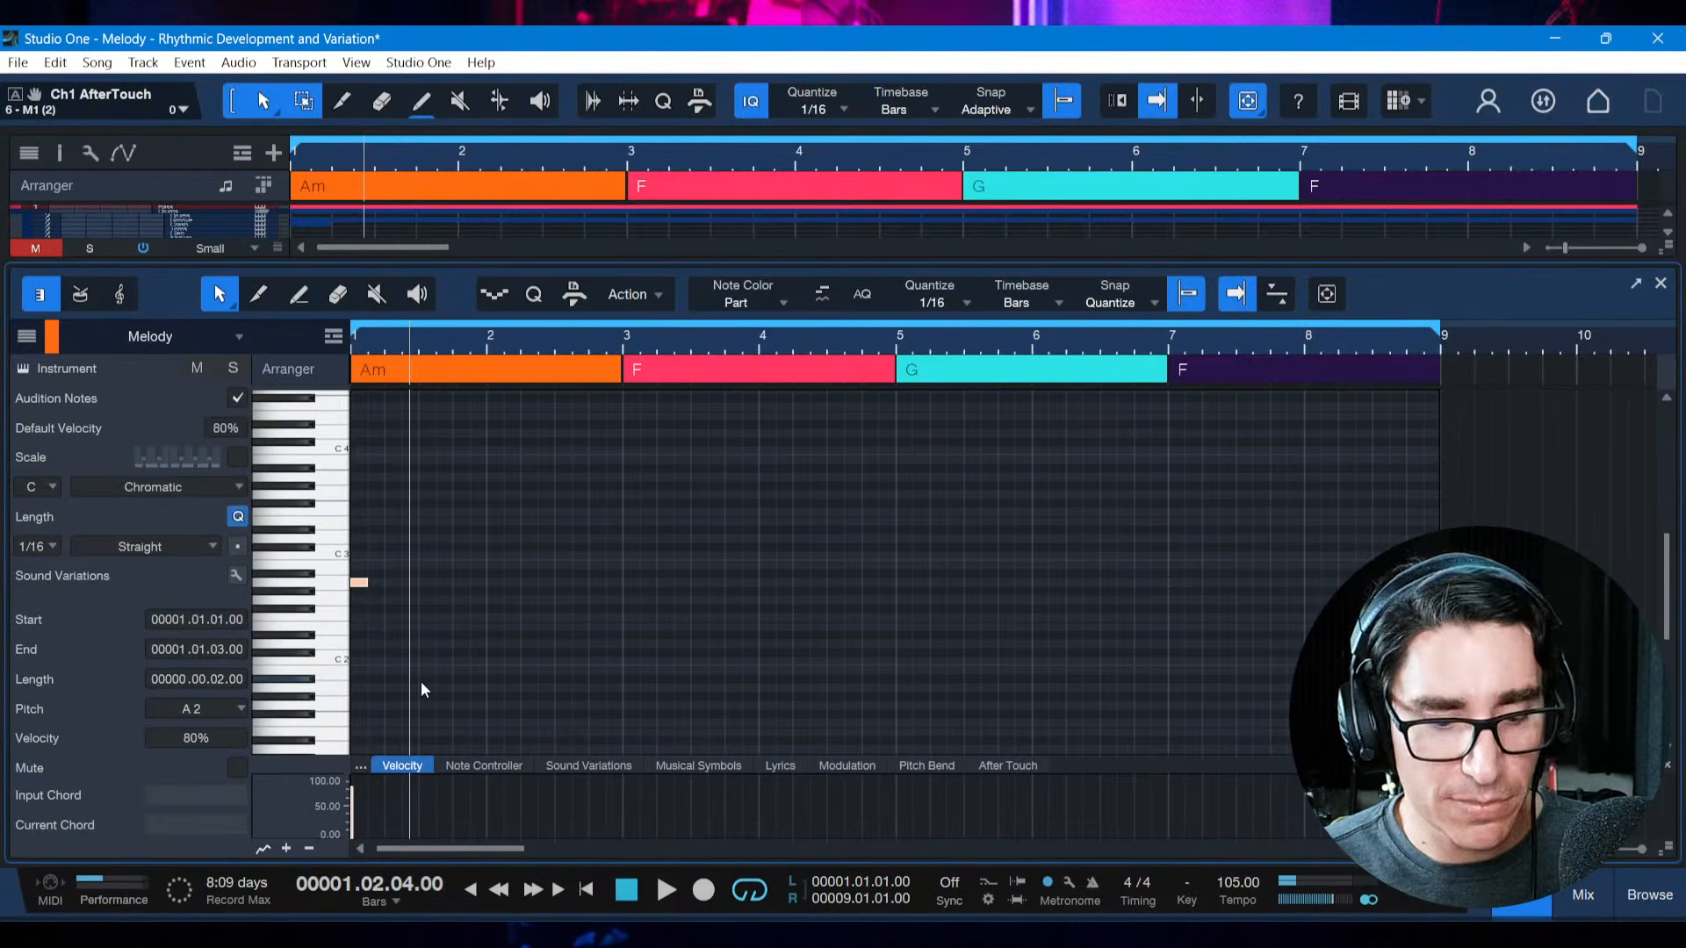
pyautogui.press('d')
pyautogui.hotkey('alt', 'Right')
pyautogui.hotkey('alt', 'Right')
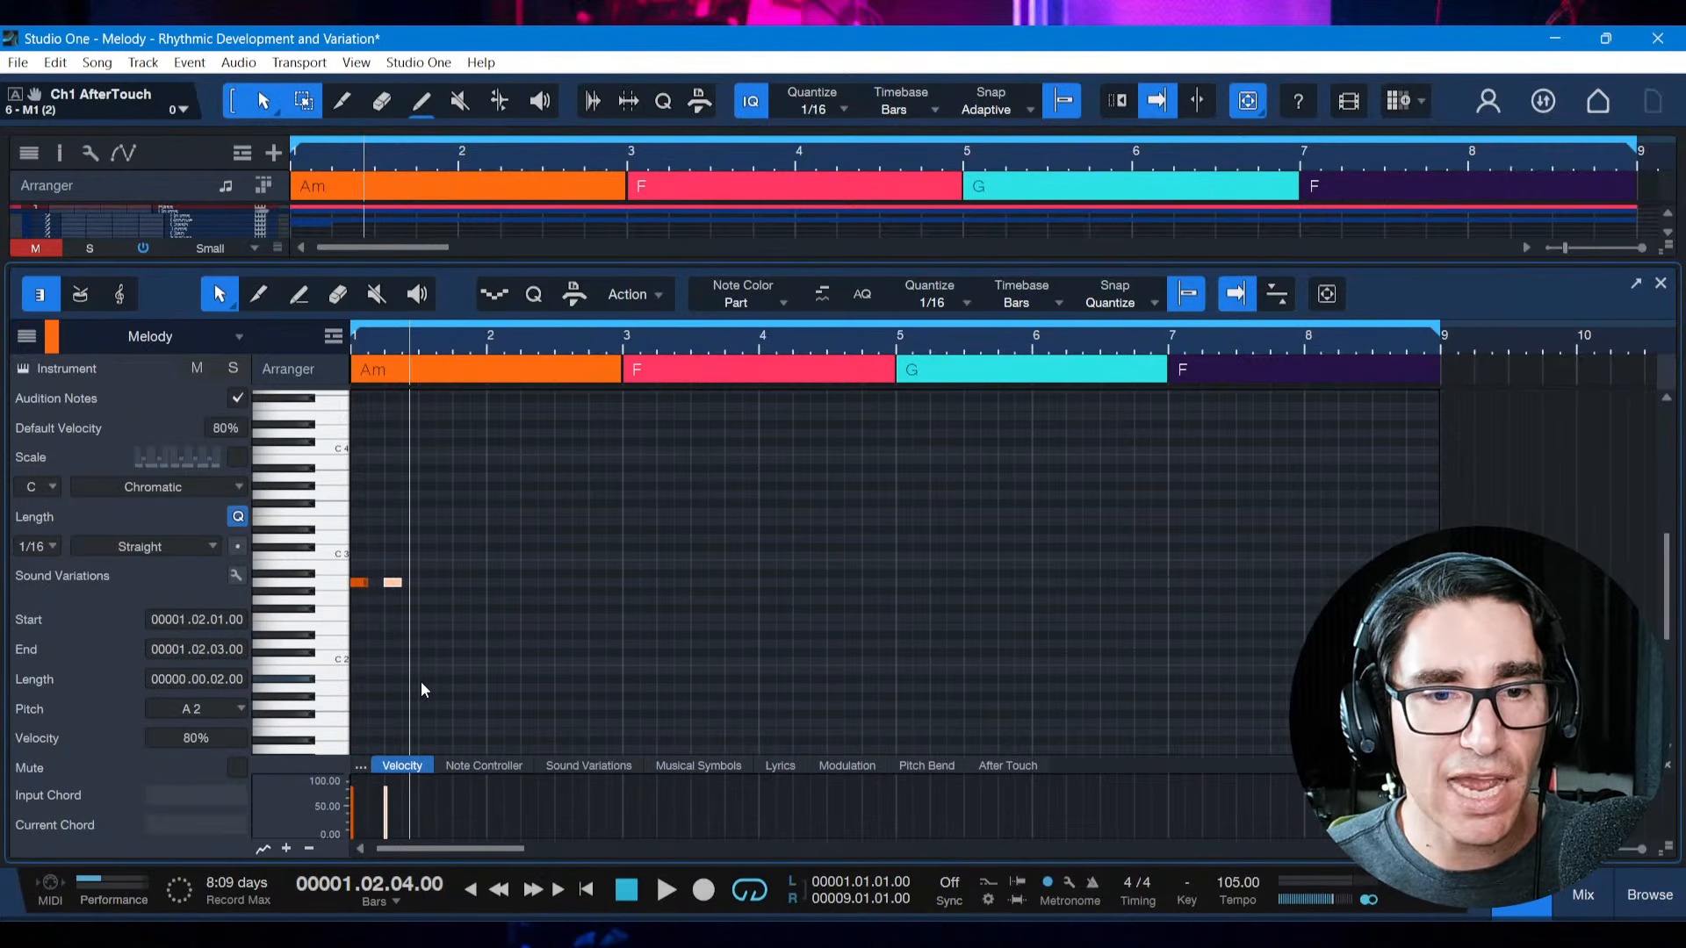
pyautogui.press('d')
pyautogui.hotkey('alt', 'Right')
pyautogui.hotkey('alt', 'Right')
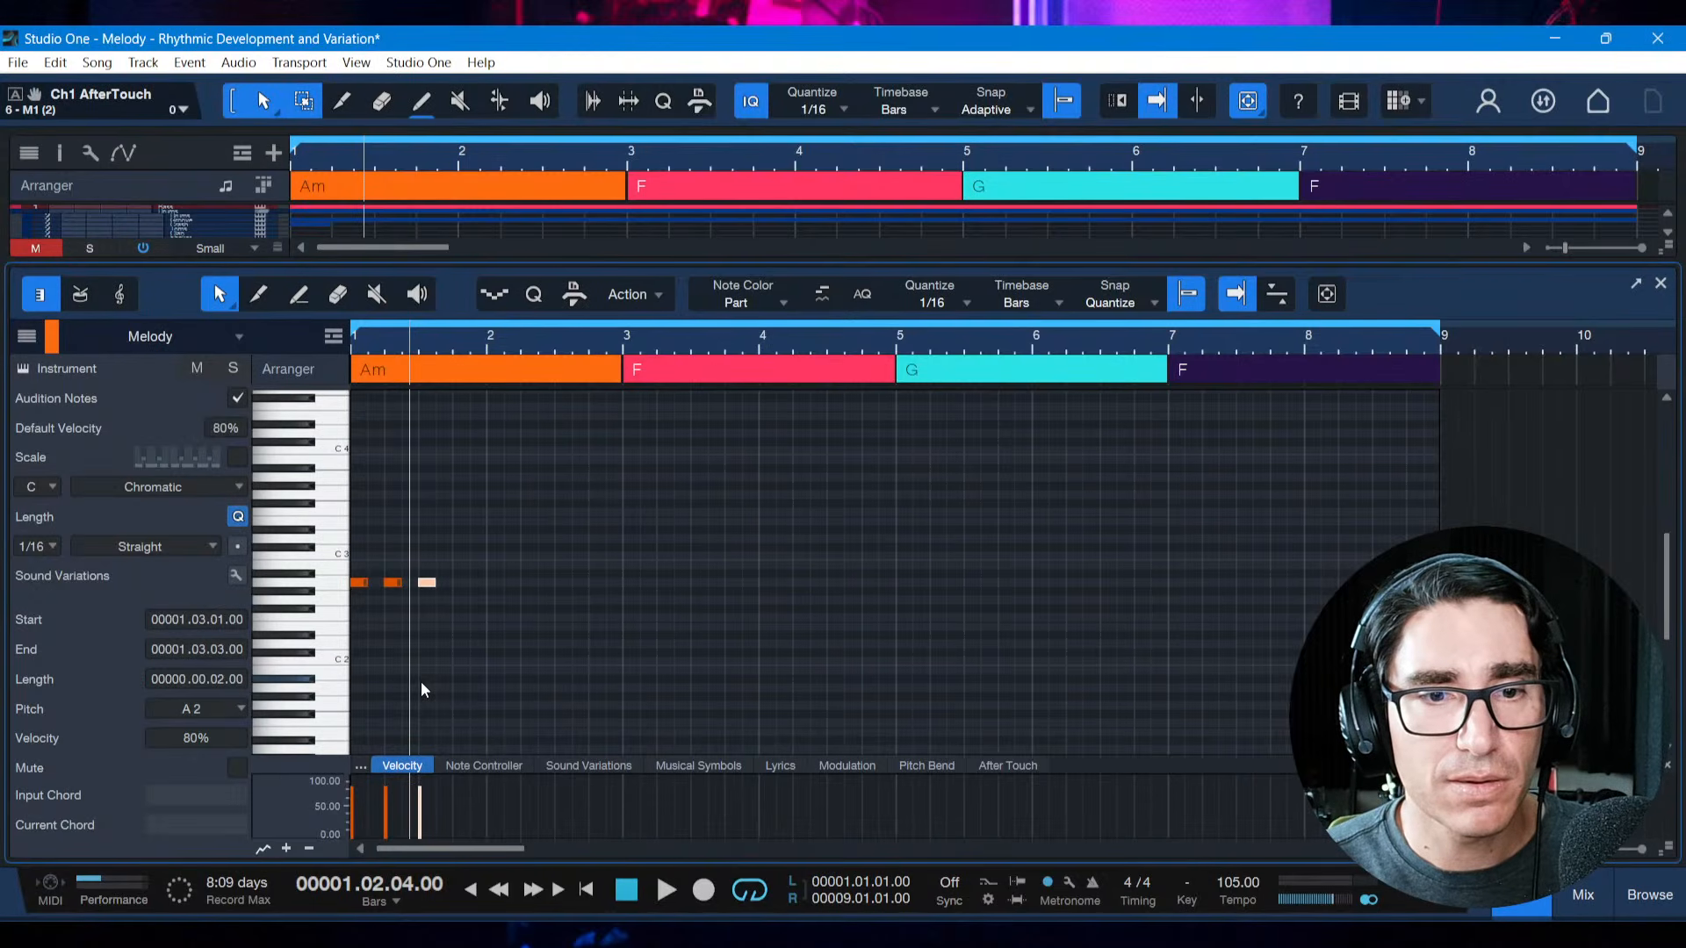
# Move the third note to start at 1.3.3, try a duplicated fourth note at 1.4.2, and delete that duplicate
pyautogui.hotkey('alt', 'Right')
pyautogui.hotkey('alt', 'Right')
pyautogui.press('d')
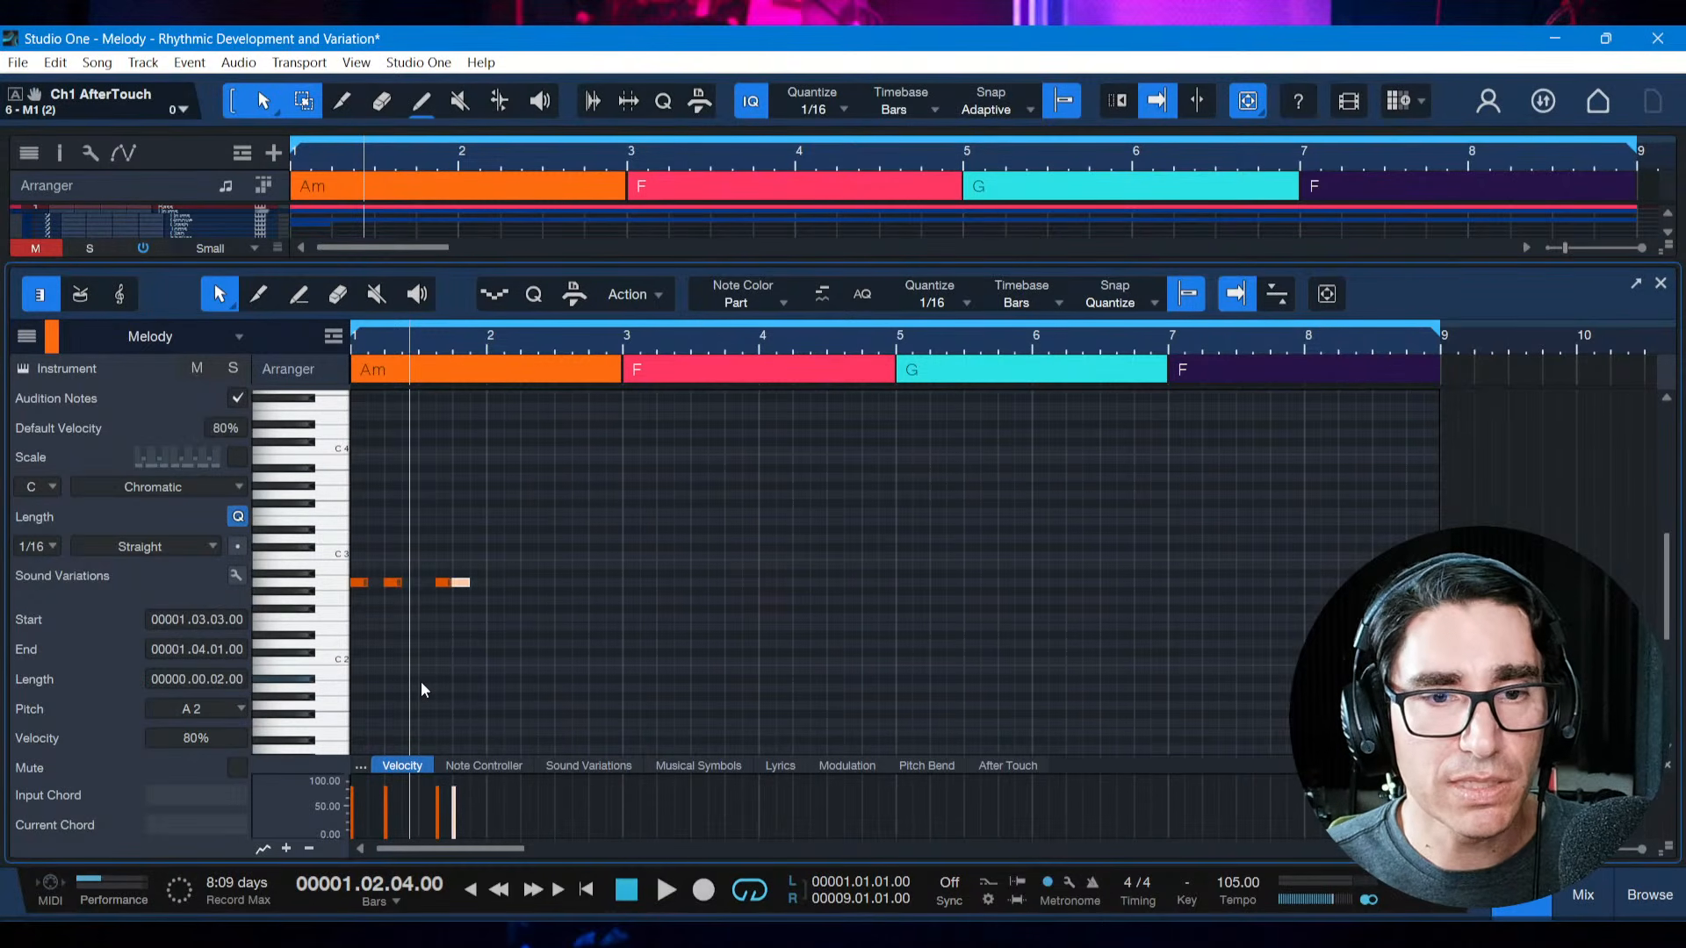
pyautogui.hotkey('alt', 'Right')
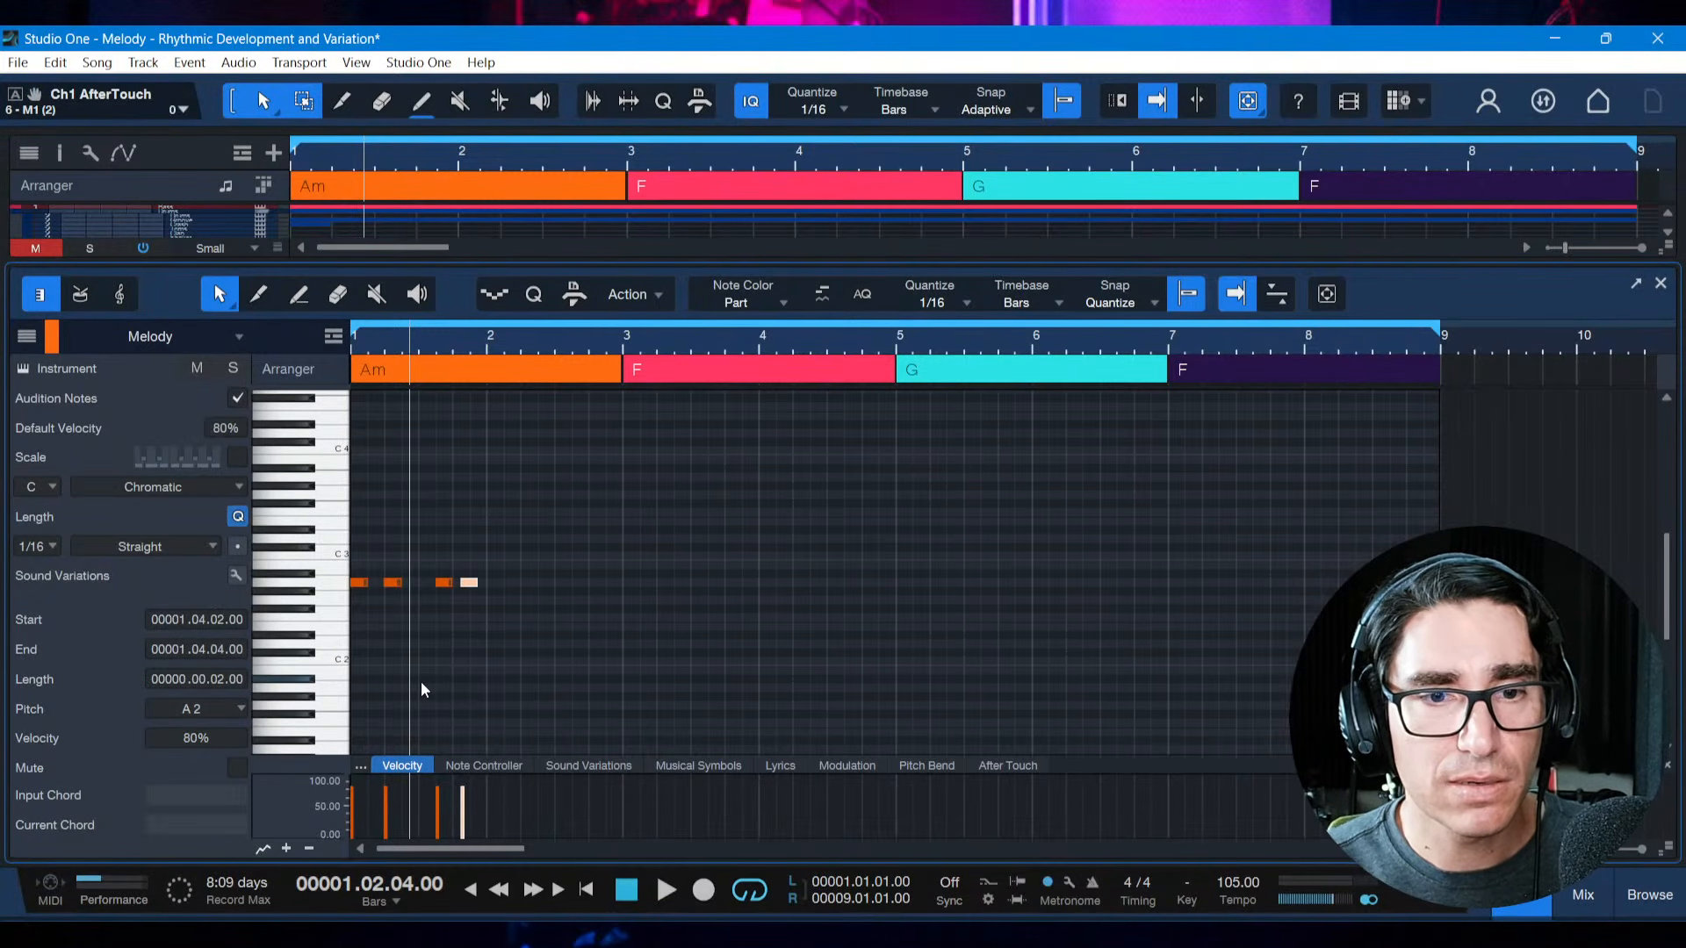
pyautogui.press('Delete')
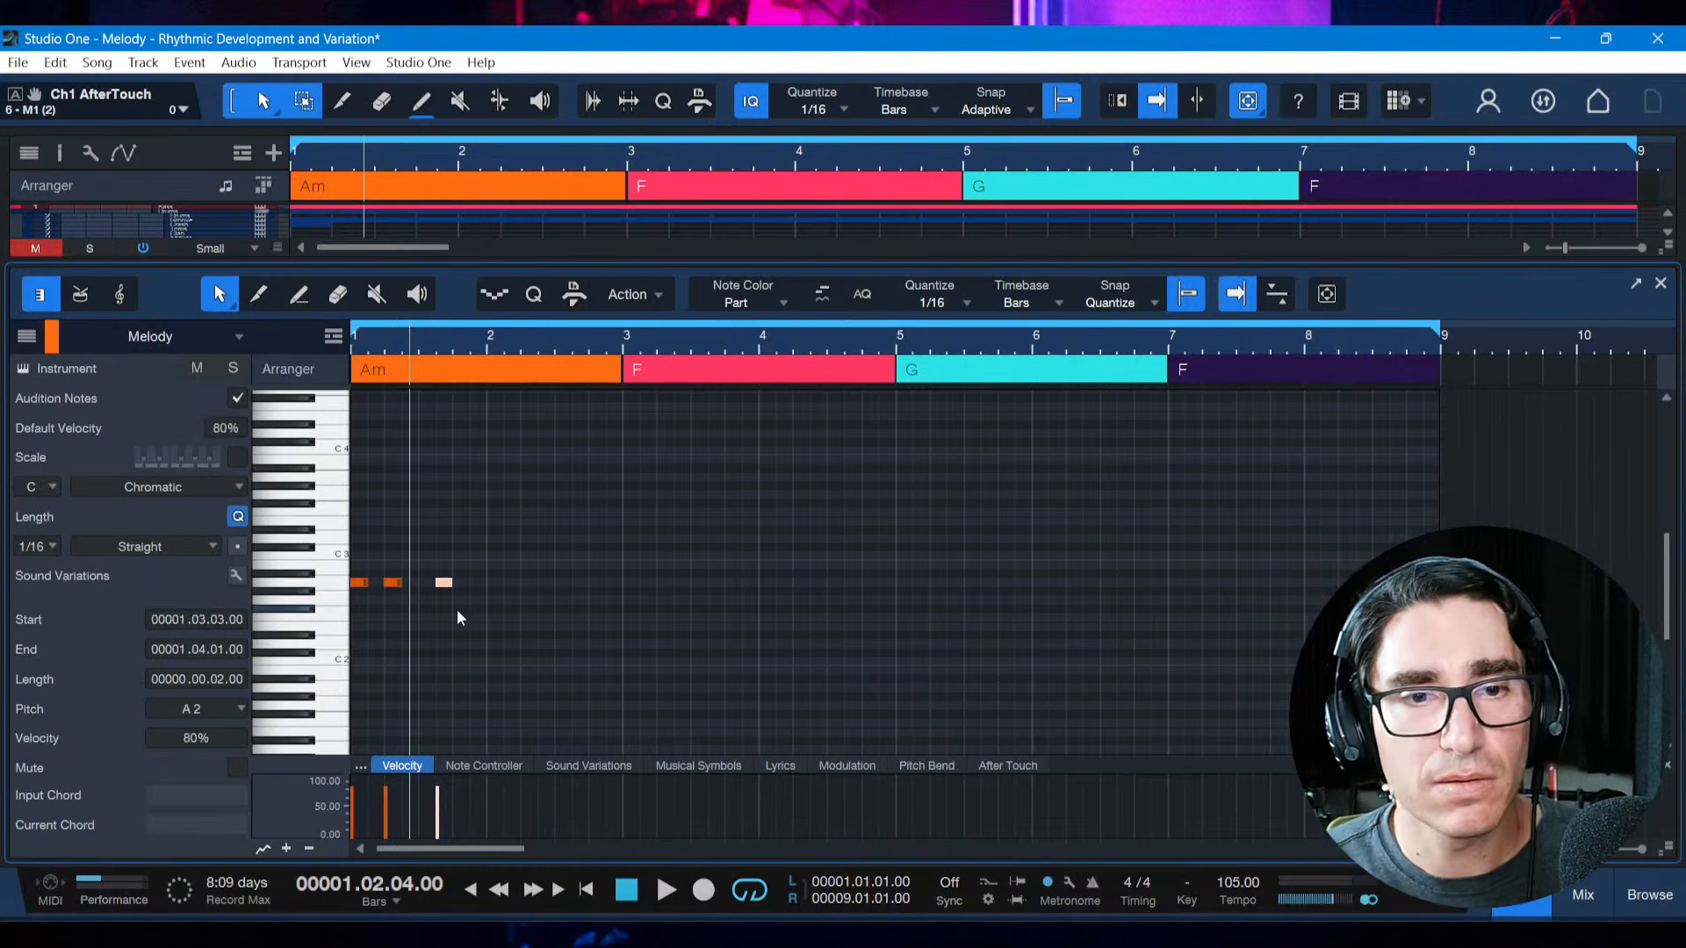
# Play the three-note motif twice from the start of the song
pyautogui.press('Home')
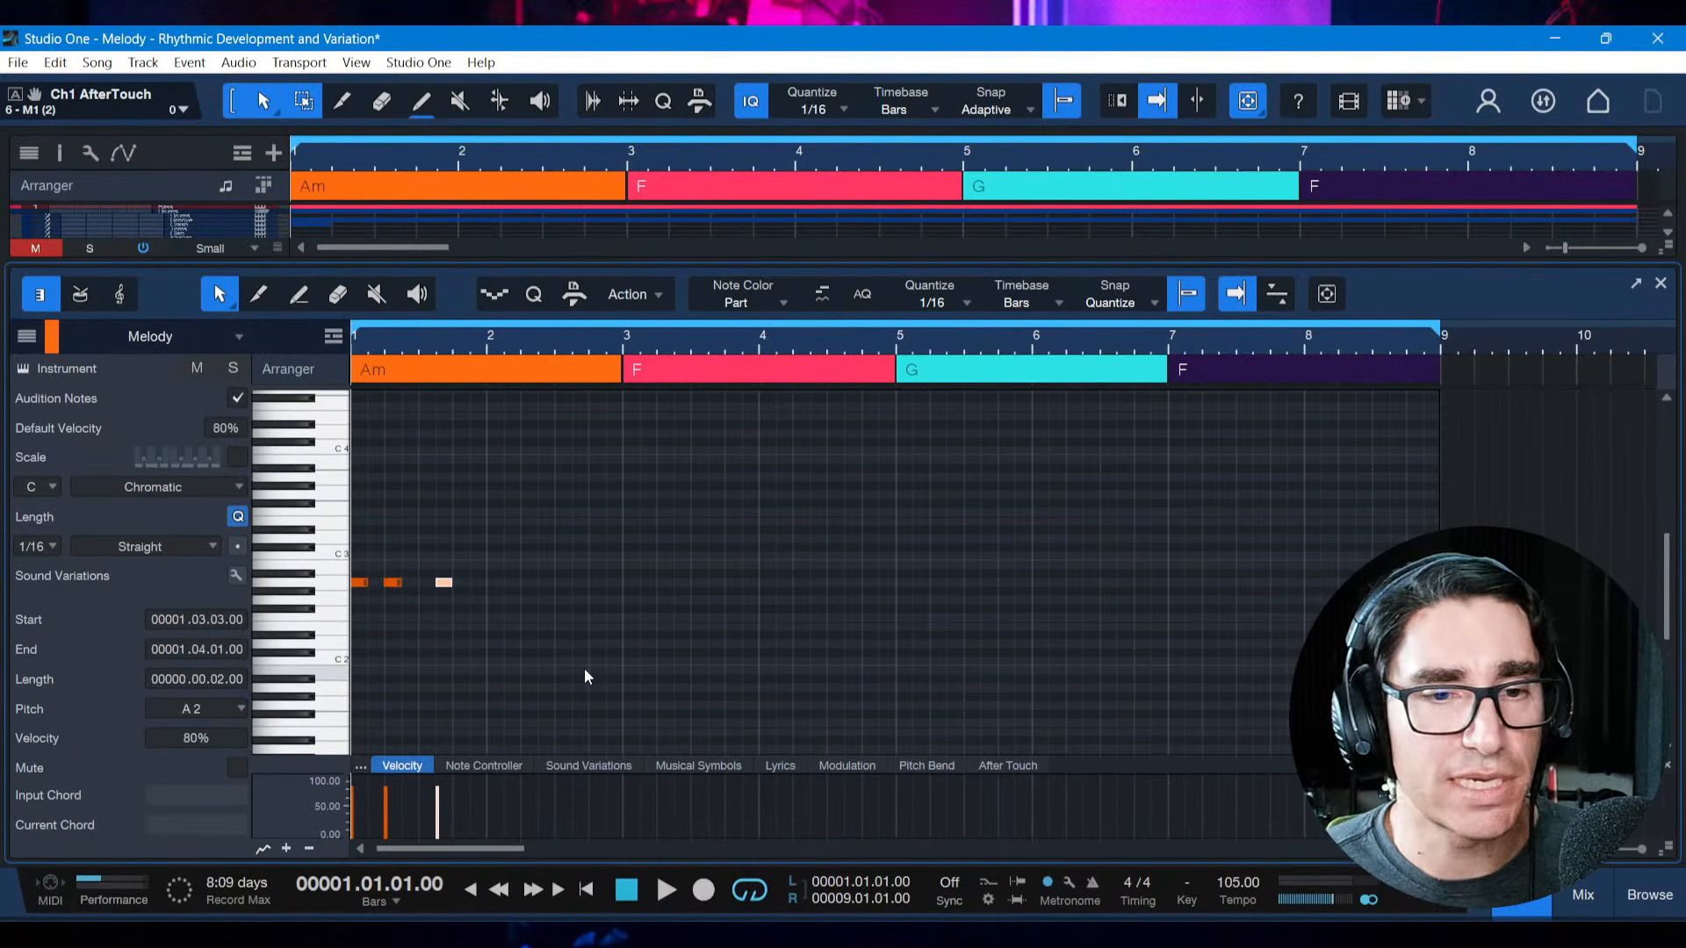
pyautogui.press('space')
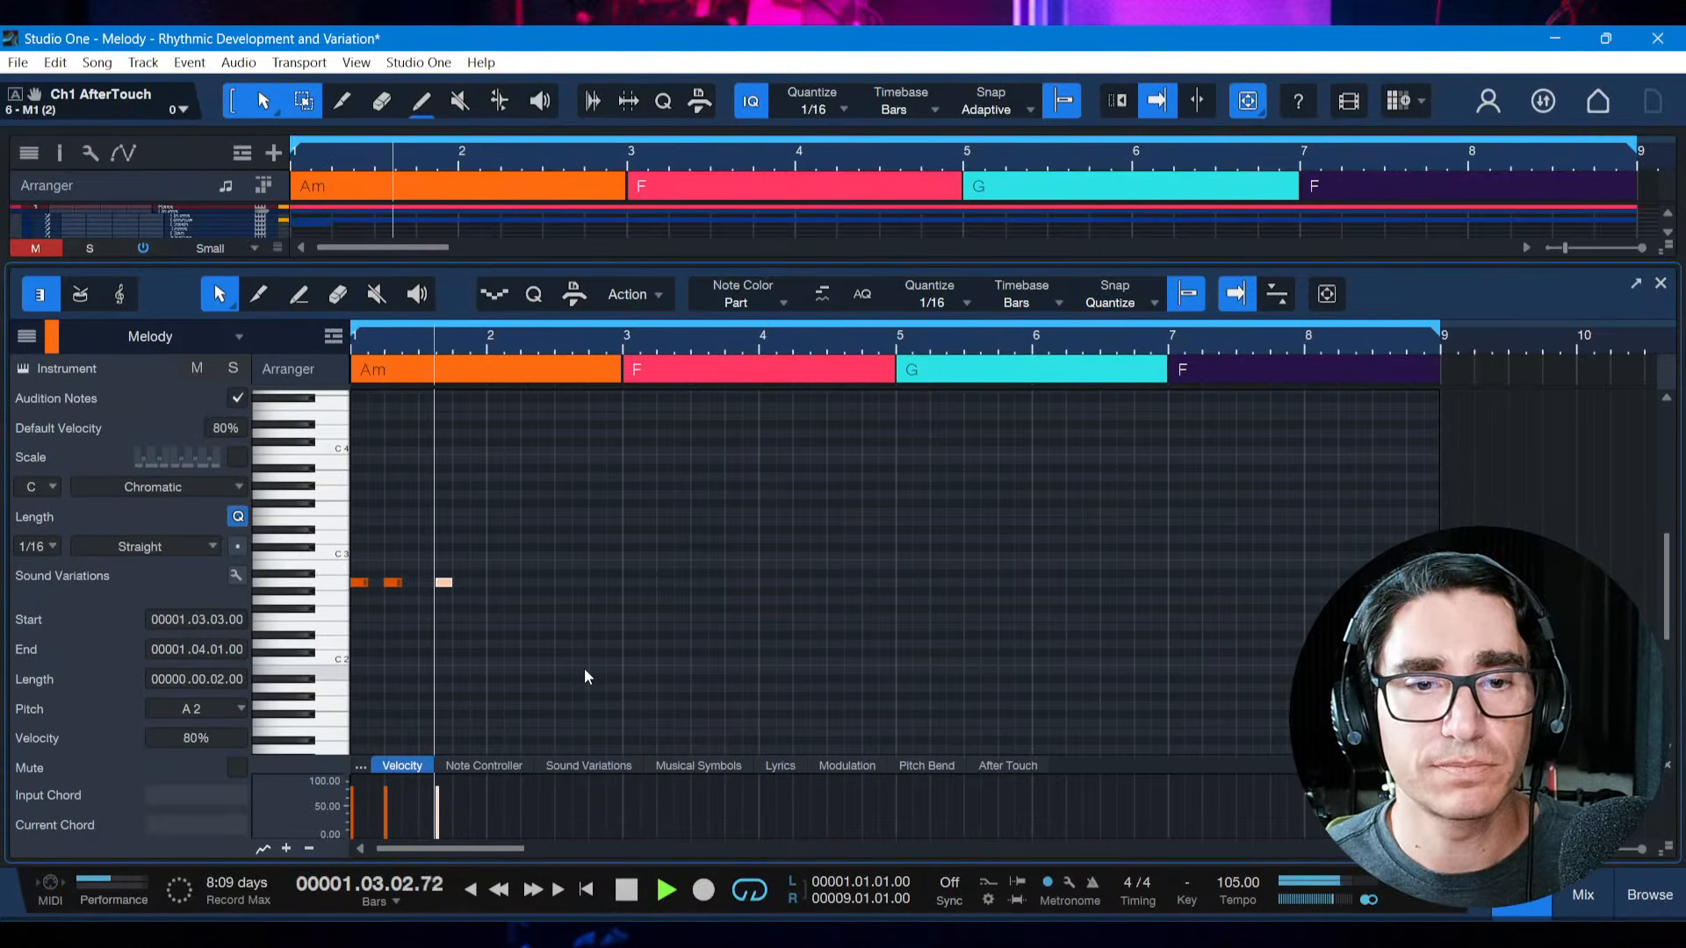
pyautogui.press('space')
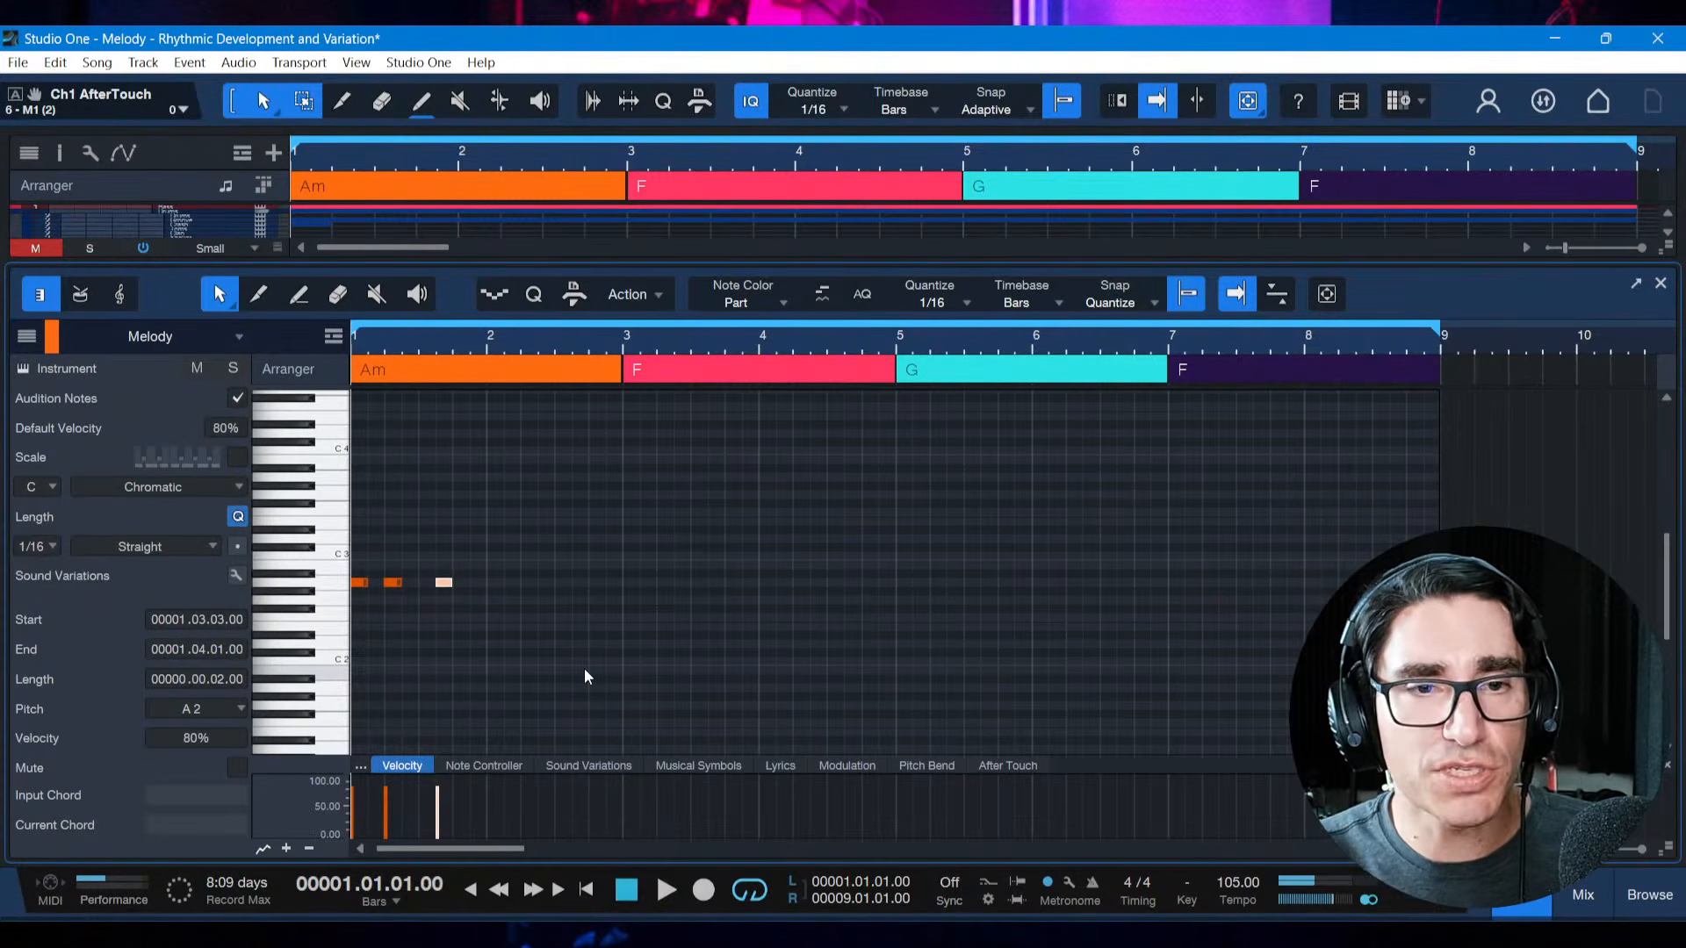
pyautogui.press('space')
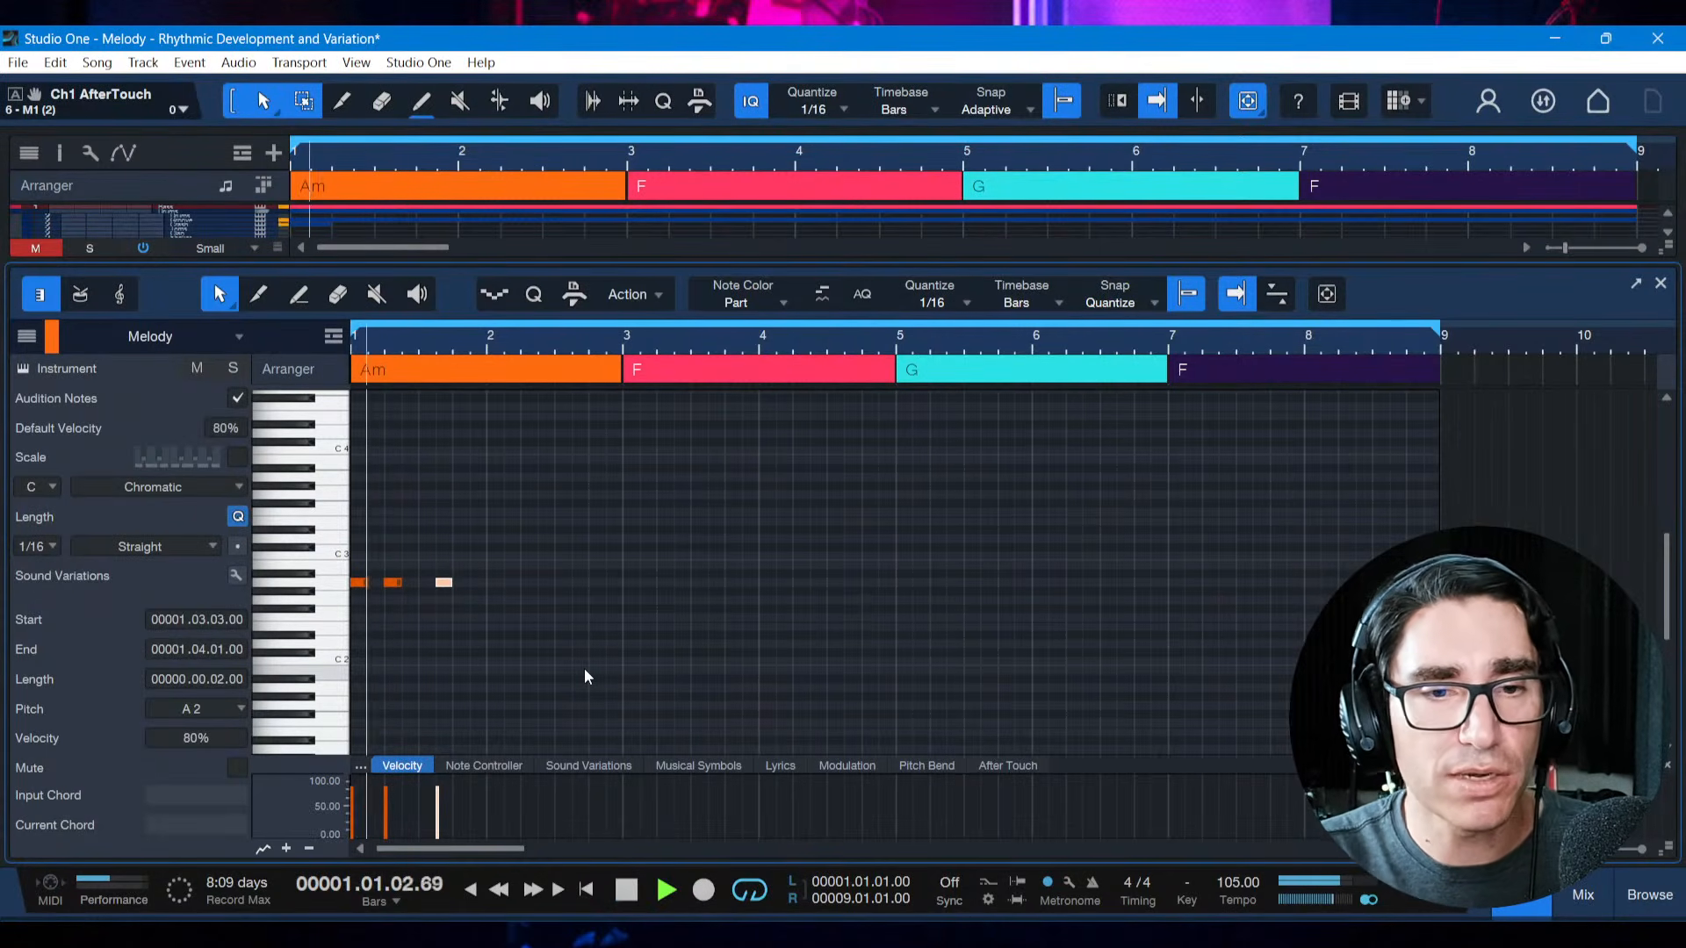
pyautogui.press('space')
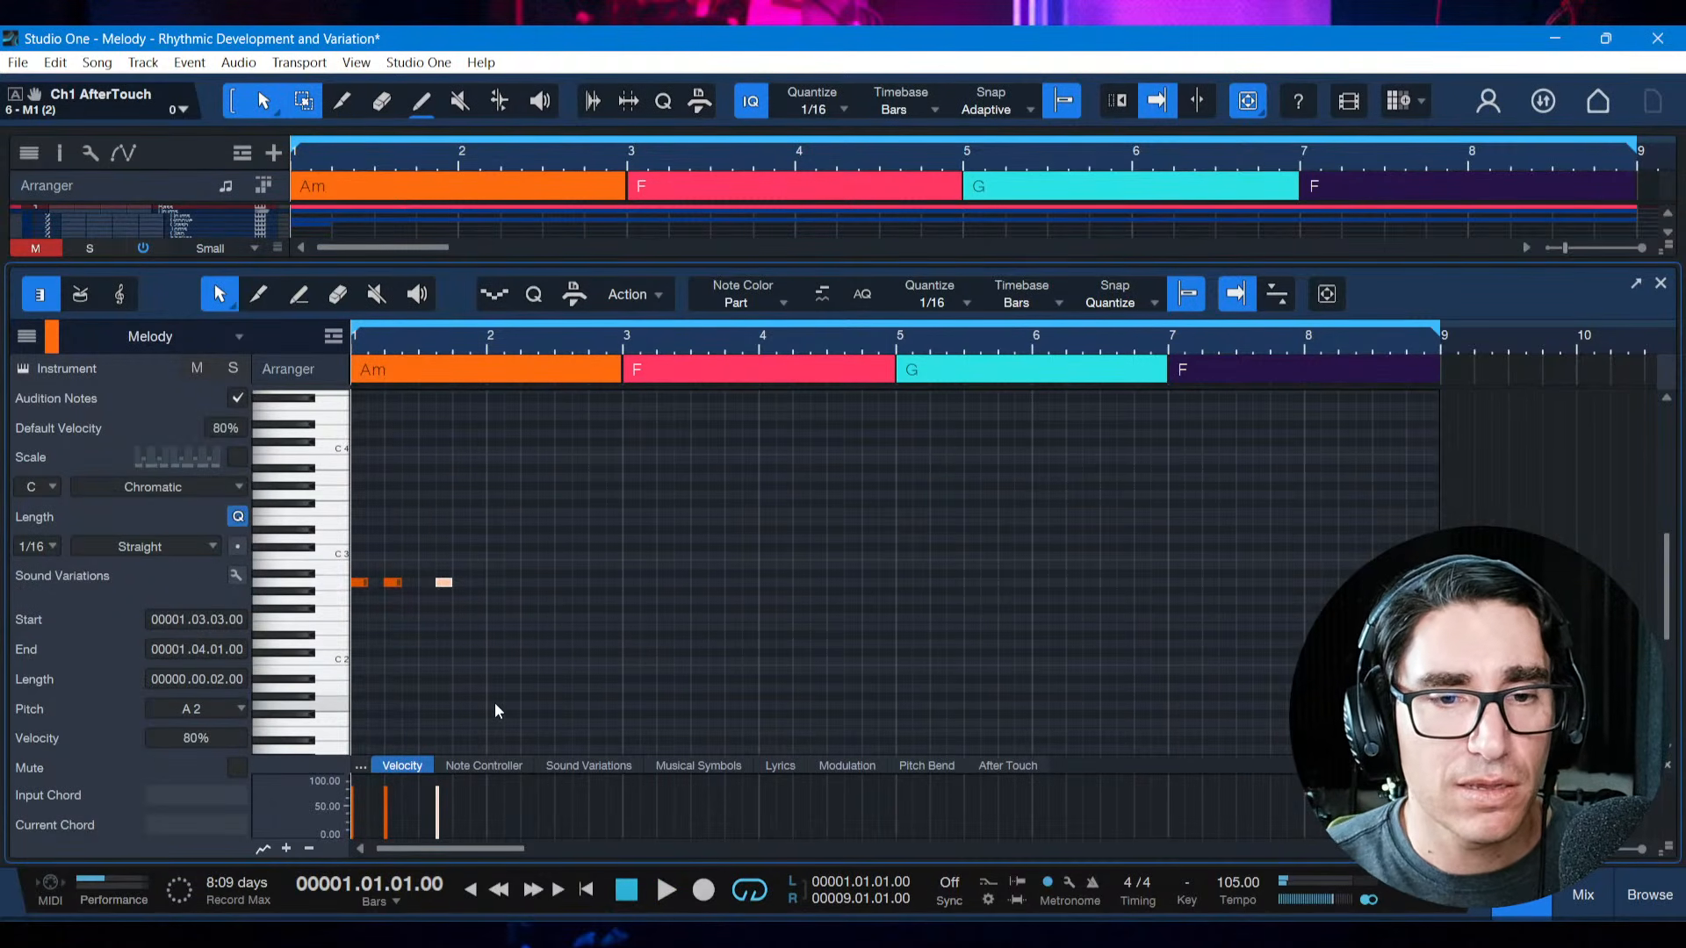
# Move the third note back to start at 1.3.1 and play the motif from the start
pyautogui.hotkey('alt', 'Left')
pyautogui.hotkey('alt', 'Left')
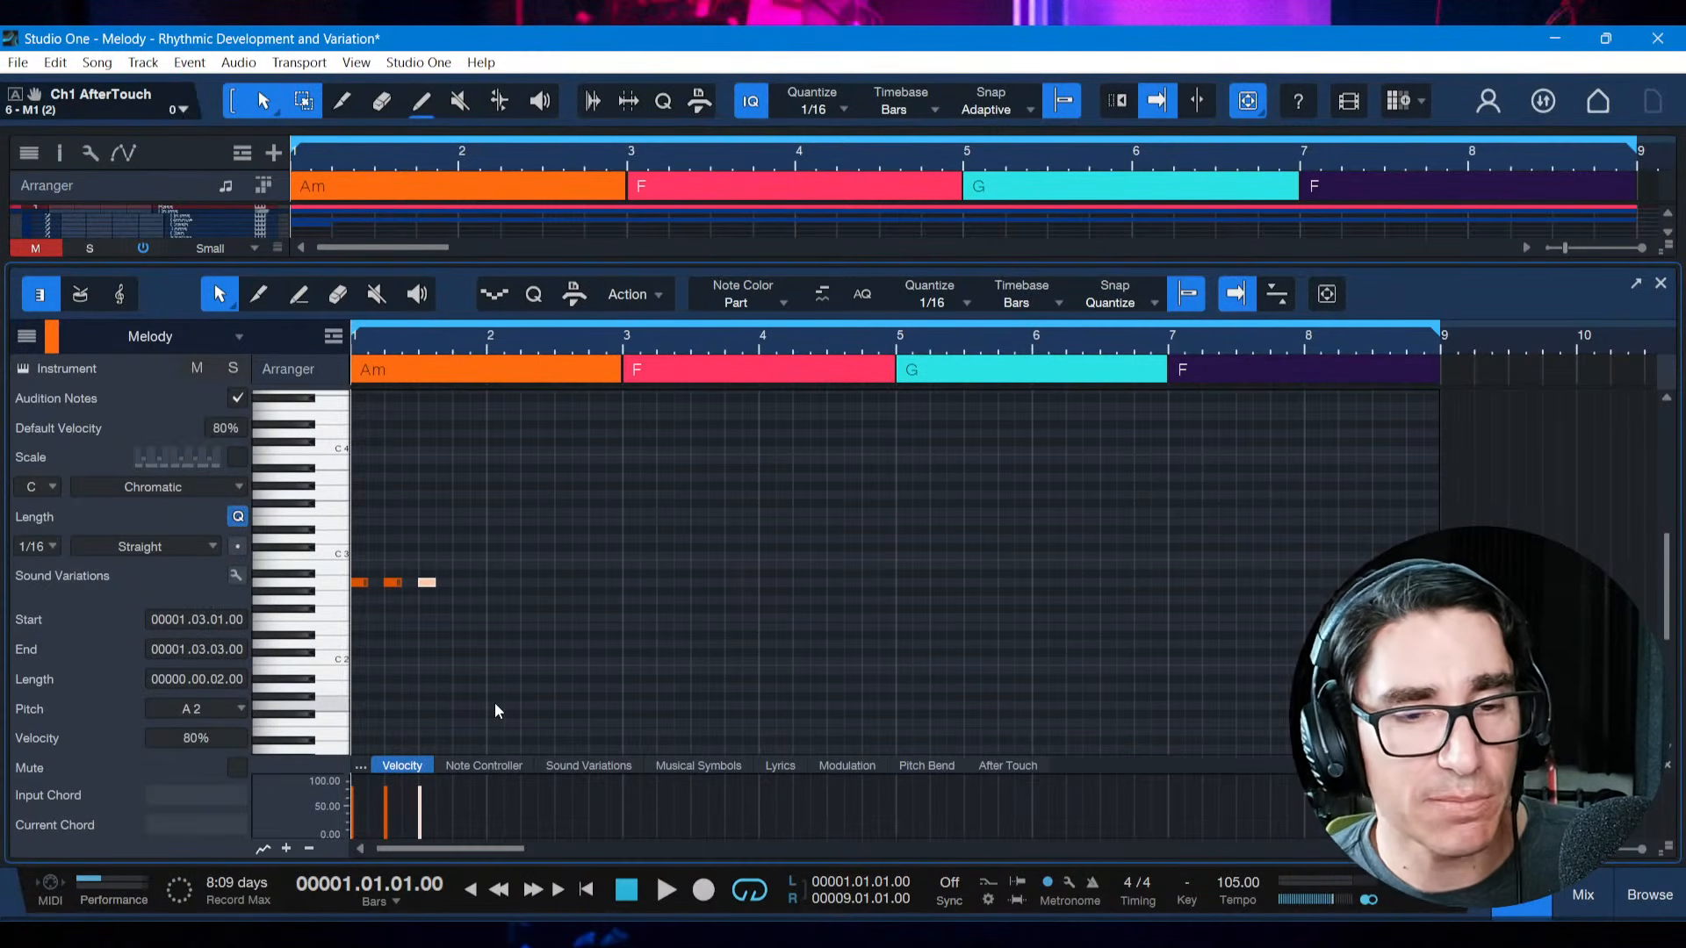
pyautogui.press('space')
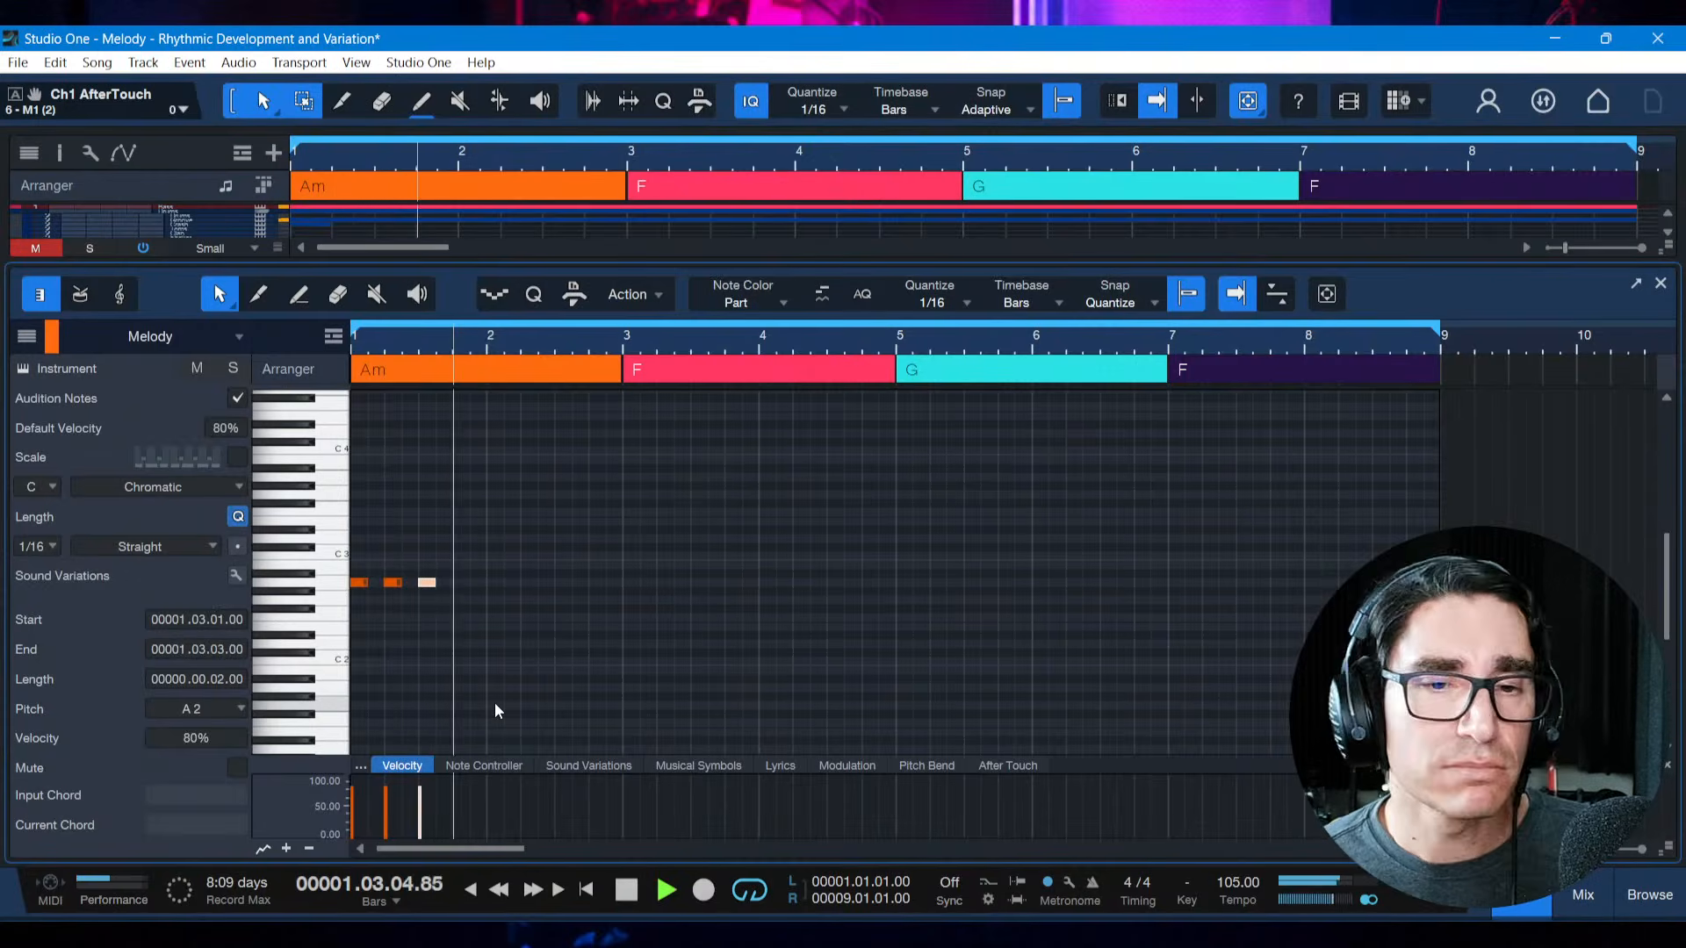
pyautogui.press('space')
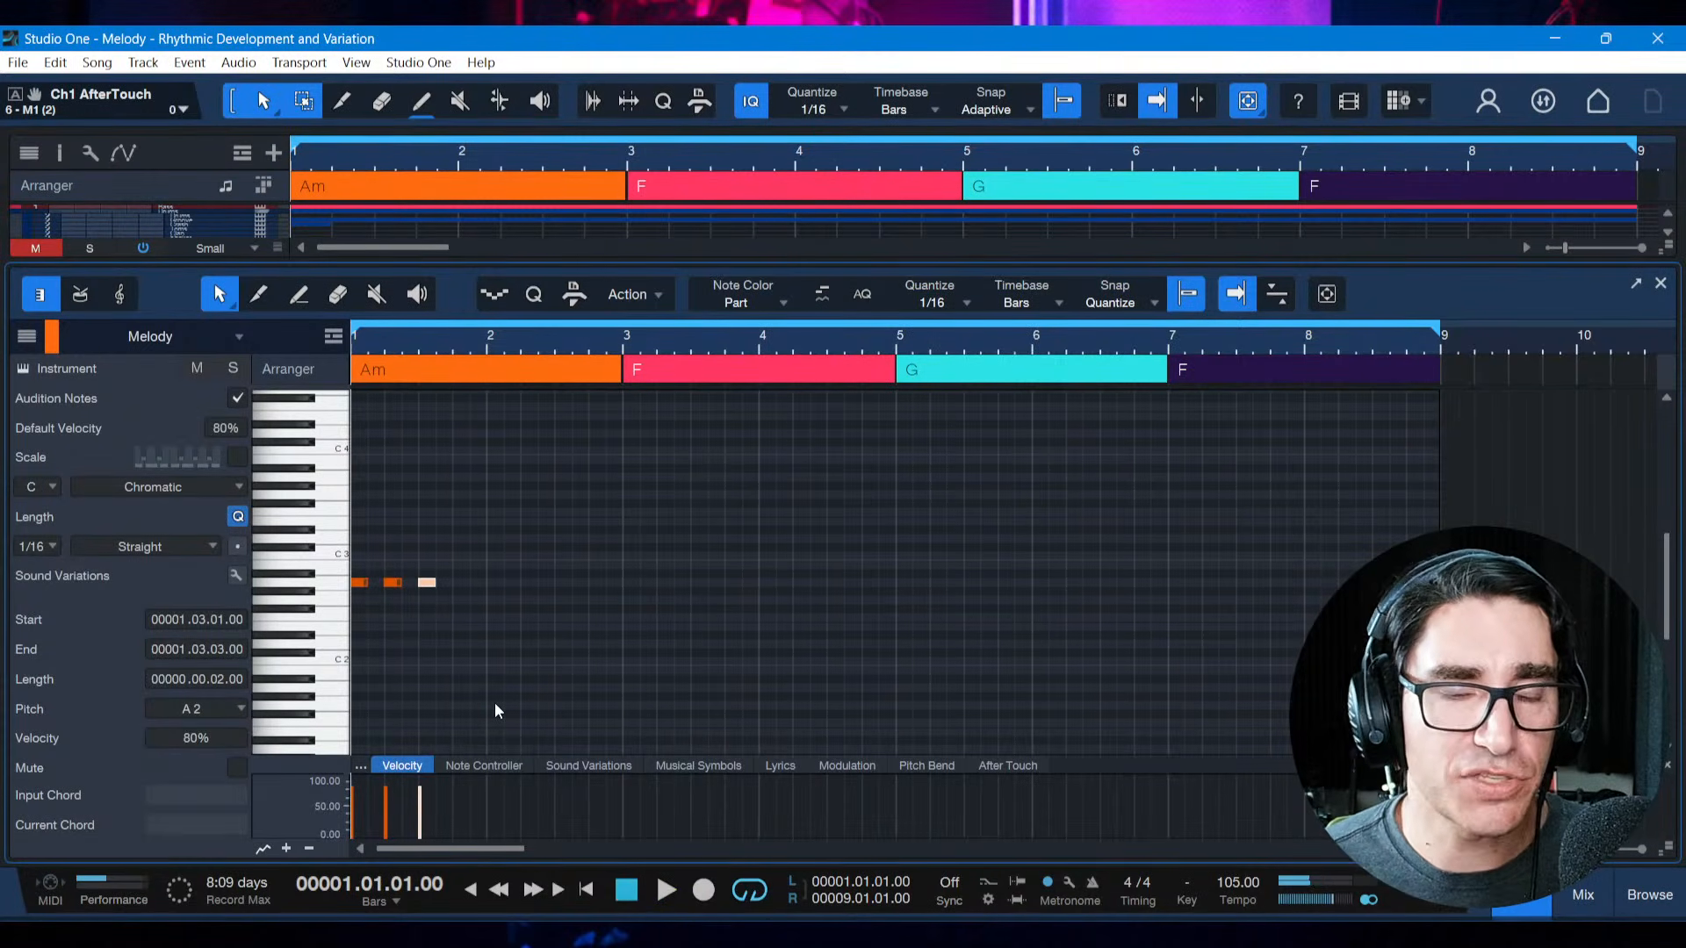
# Duplicate the three-note motif and shift the copy to start at 3.1.2
pyautogui.click(443, 582)
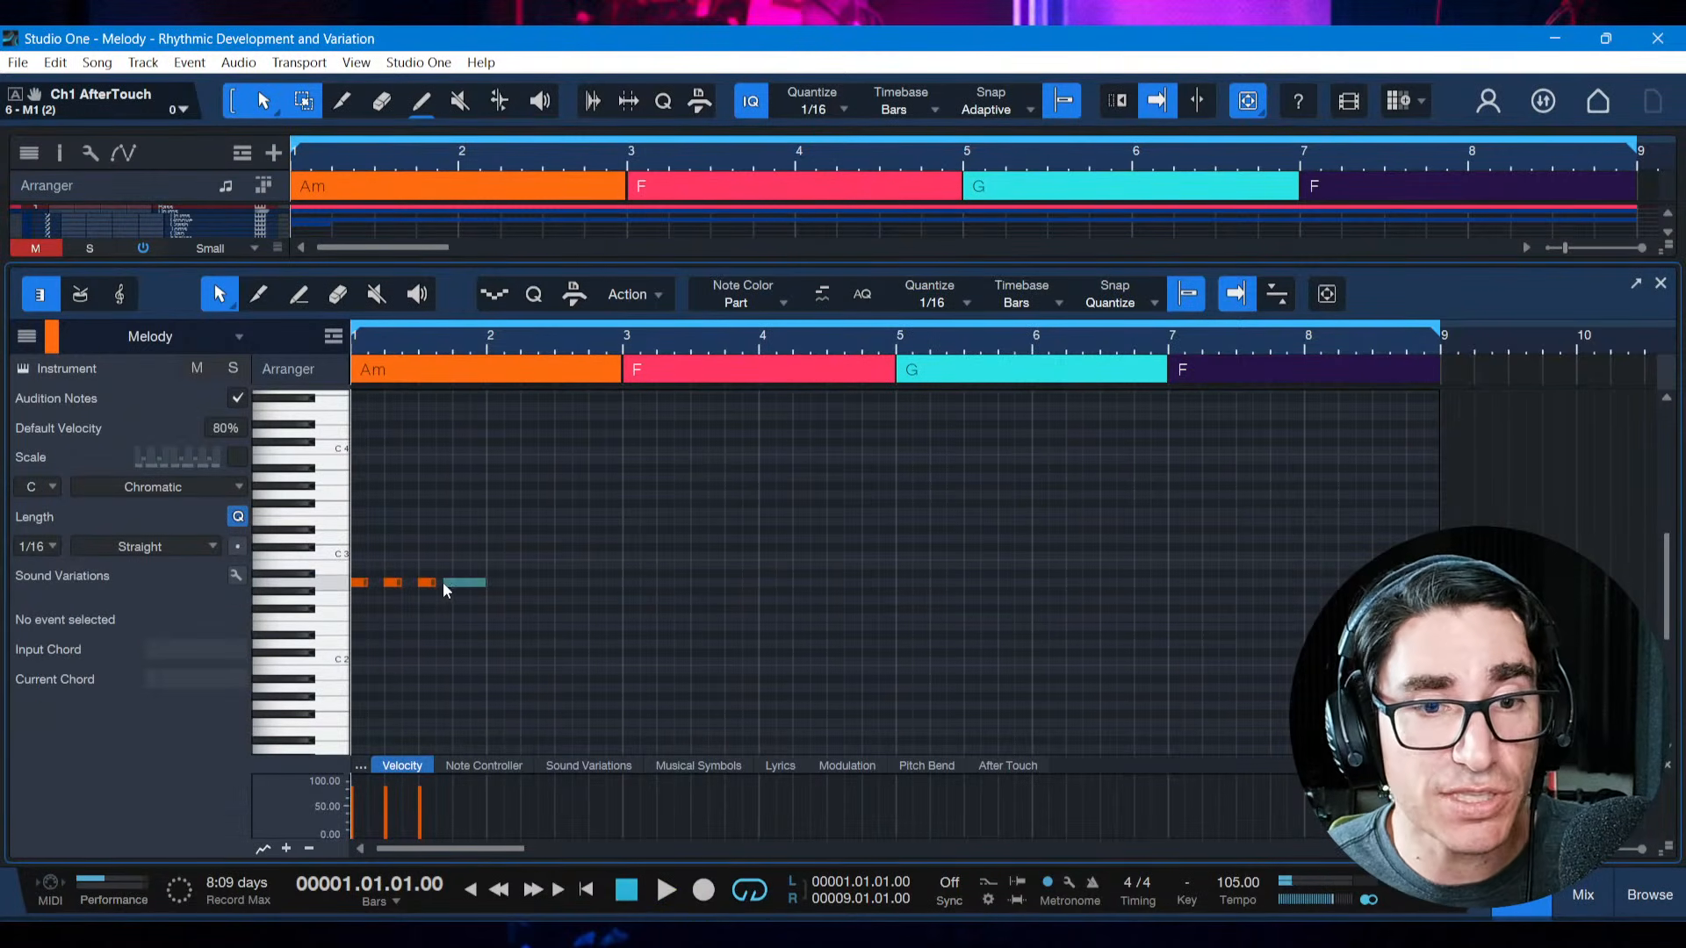
pyautogui.moveTo(357, 586); pyautogui.dragTo(354, 587)
pyautogui.press('d')
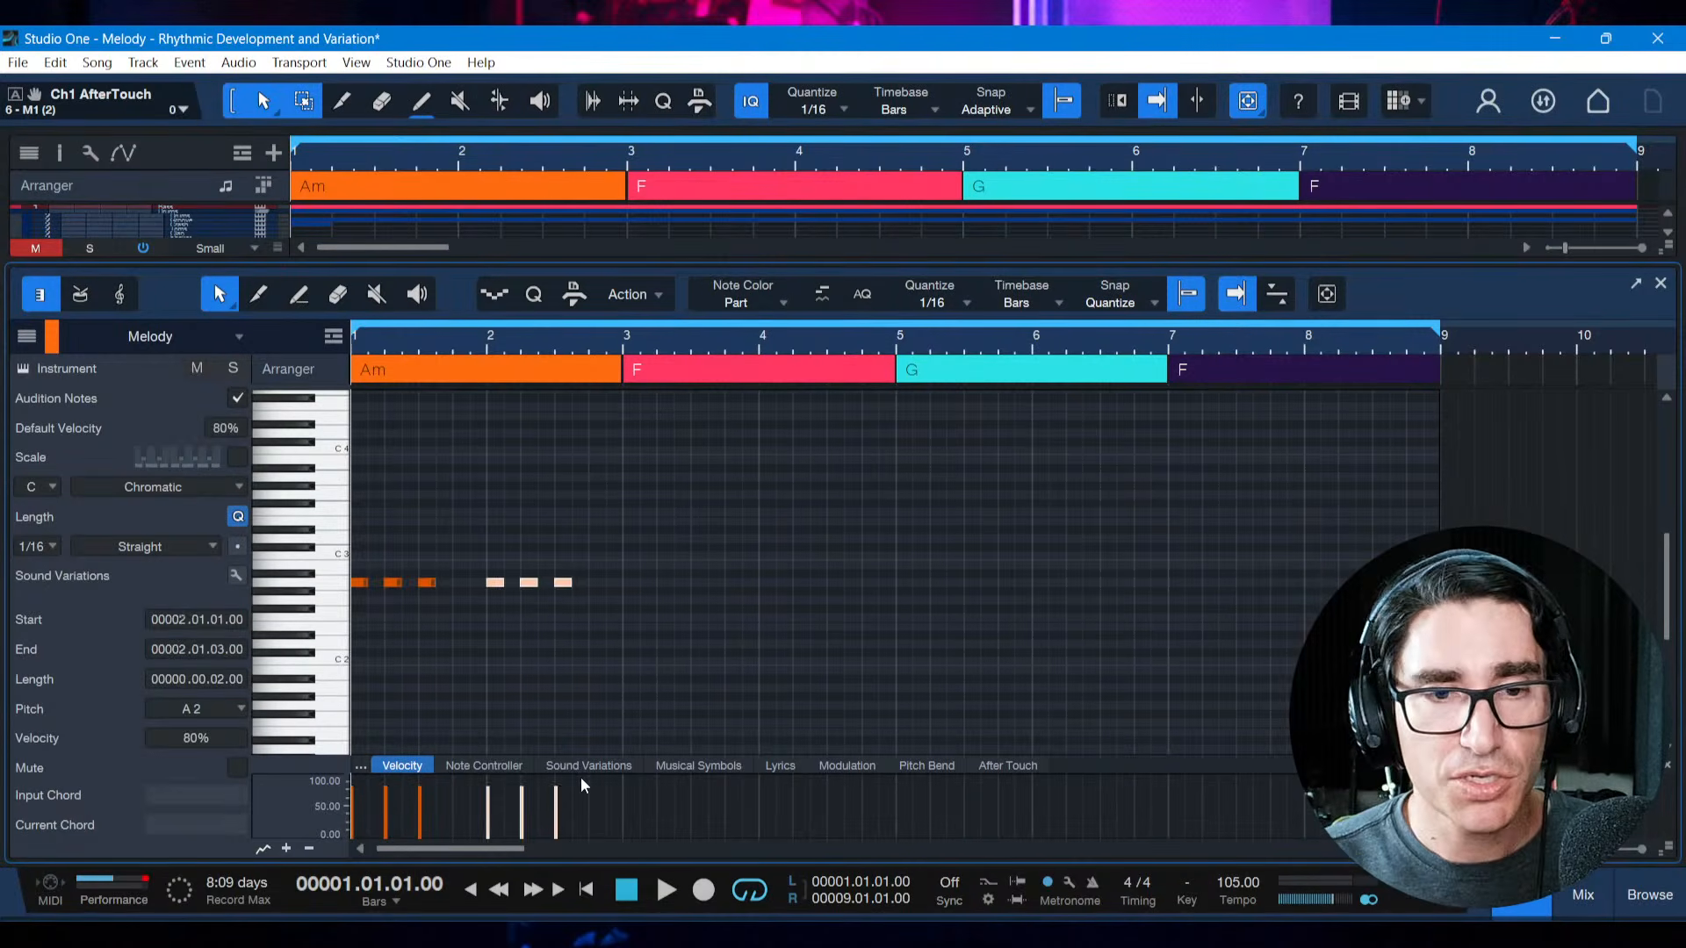
pyautogui.hotkey('alt', 'Right')
pyautogui.hotkey('alt', 'Right')
pyautogui.hotkey('alt', 'Right')
pyautogui.hotkey('alt', 'Right')
pyautogui.hotkey('alt', 'Right')
pyautogui.hotkey('alt', 'Right')
pyautogui.hotkey('alt', 'Right')
pyautogui.hotkey('alt', 'Right')
pyautogui.hotkey('alt', 'Right')
pyautogui.hotkey('alt', 'Right')
pyautogui.hotkey('alt', 'Right')
pyautogui.hotkey('alt', 'Right')
pyautogui.hotkey('alt', 'Right')
pyautogui.hotkey('alt', 'Right')
pyautogui.hotkey('alt', 'Right')
pyautogui.hotkey('alt', 'Right')
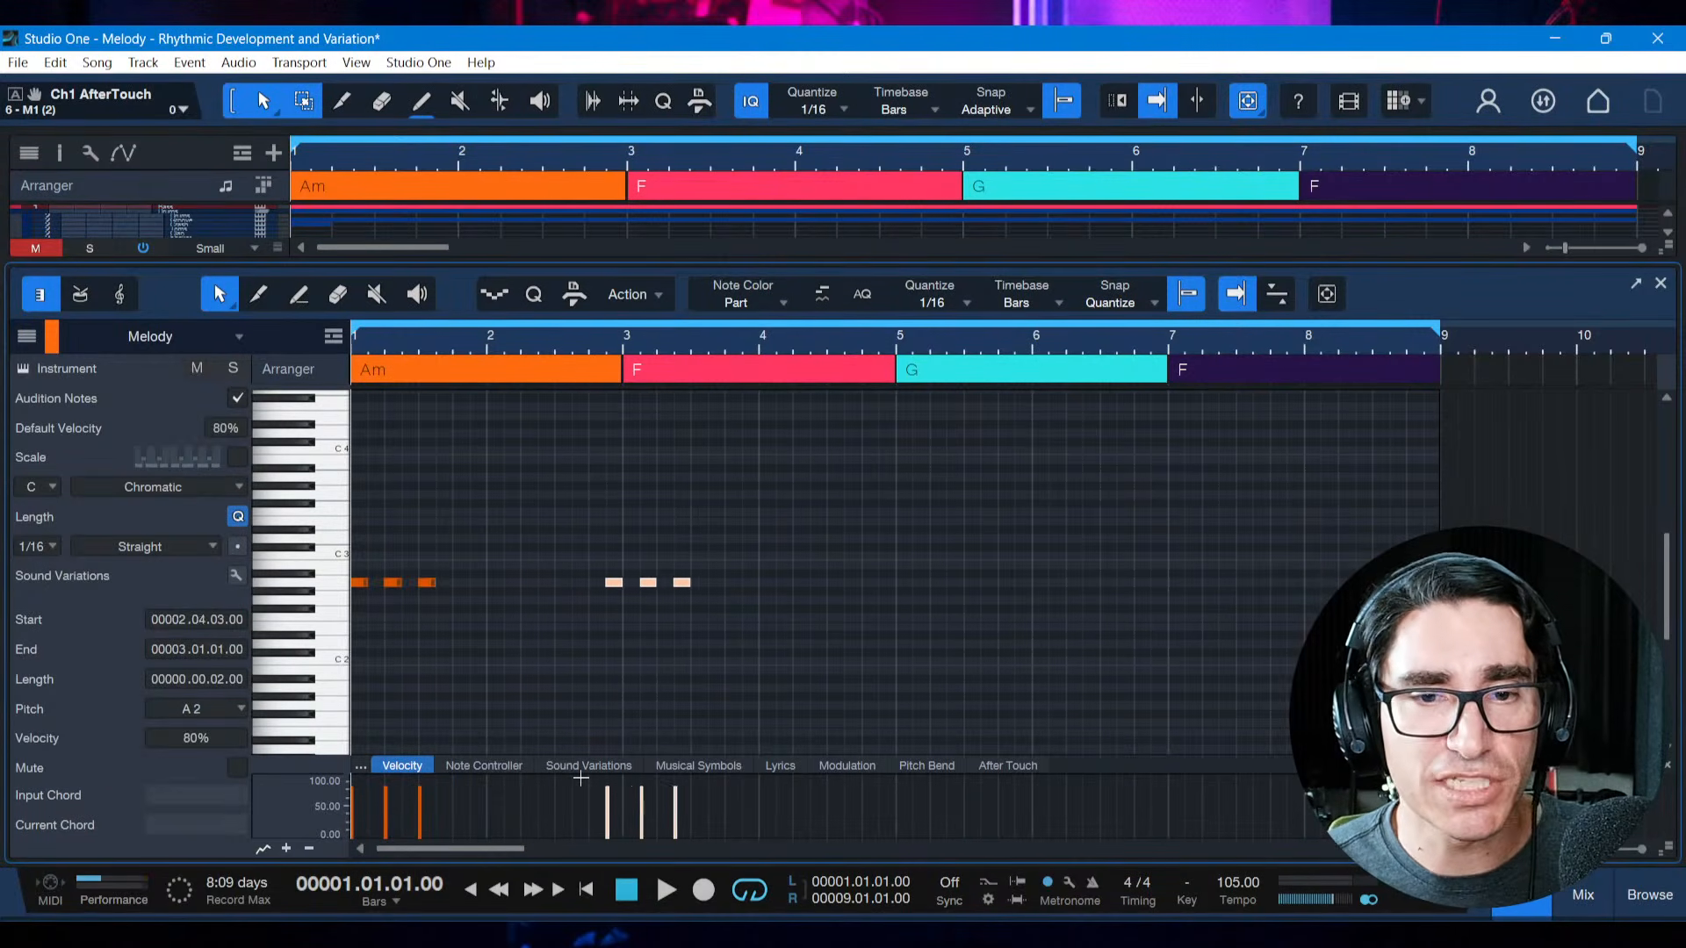
pyautogui.hotkey('alt', 'Right')
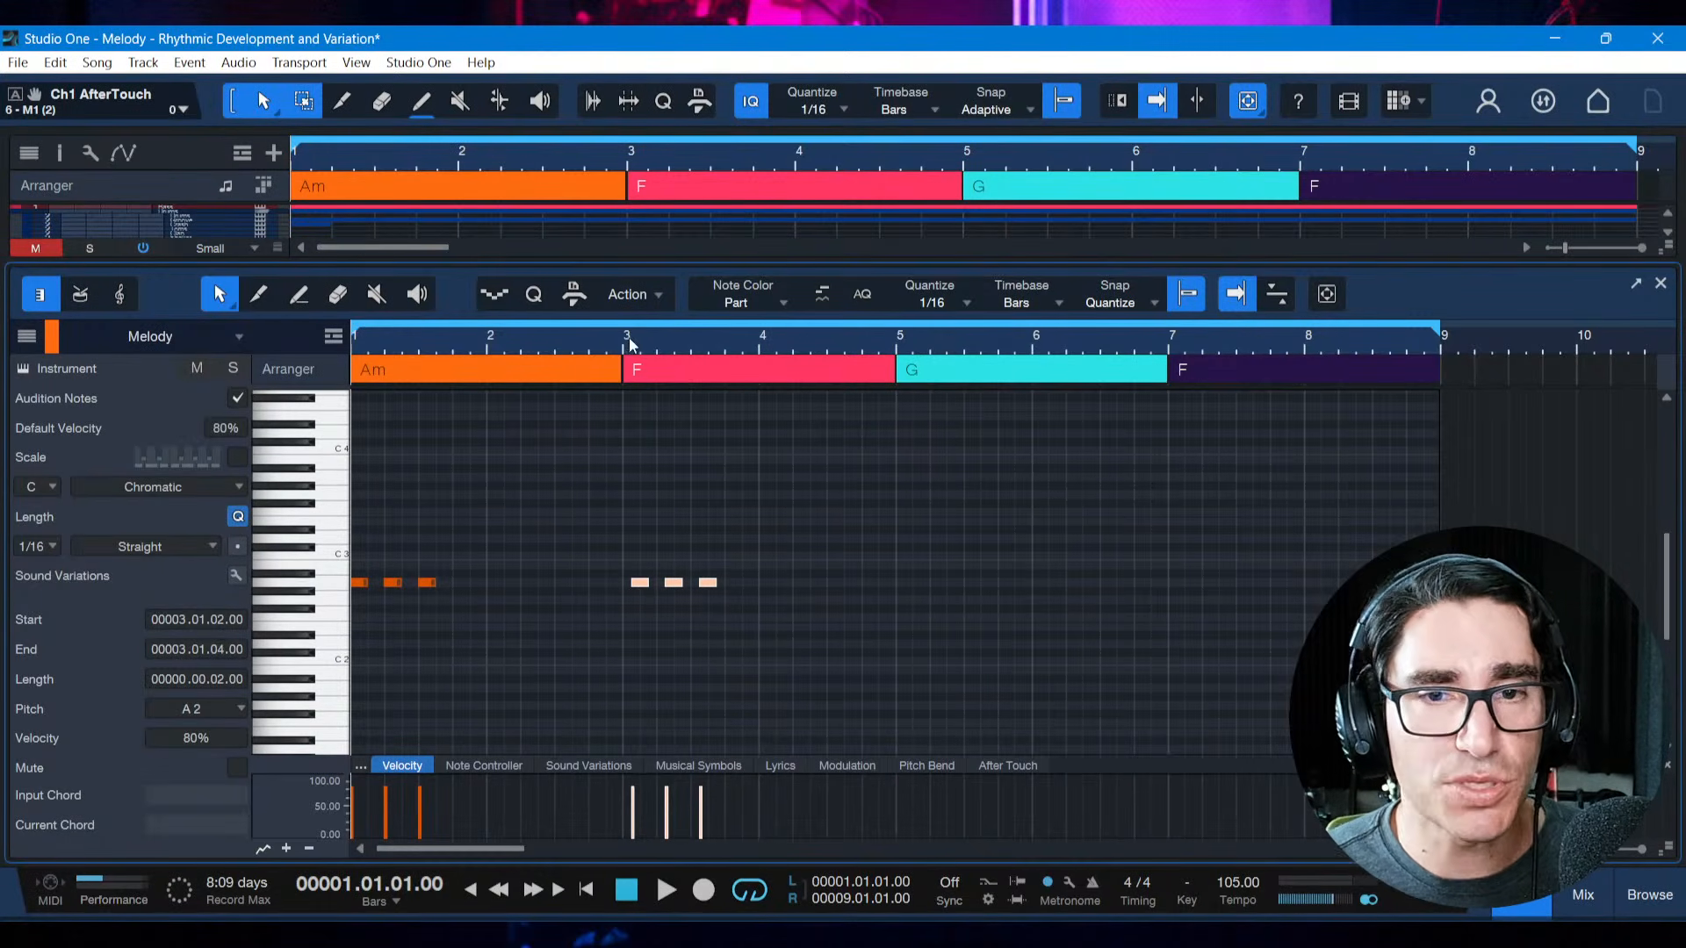
# Play the original three-note motif and its displaced copy from the start
pyautogui.moveTo(629, 337); pyautogui.dragTo(694, 625)
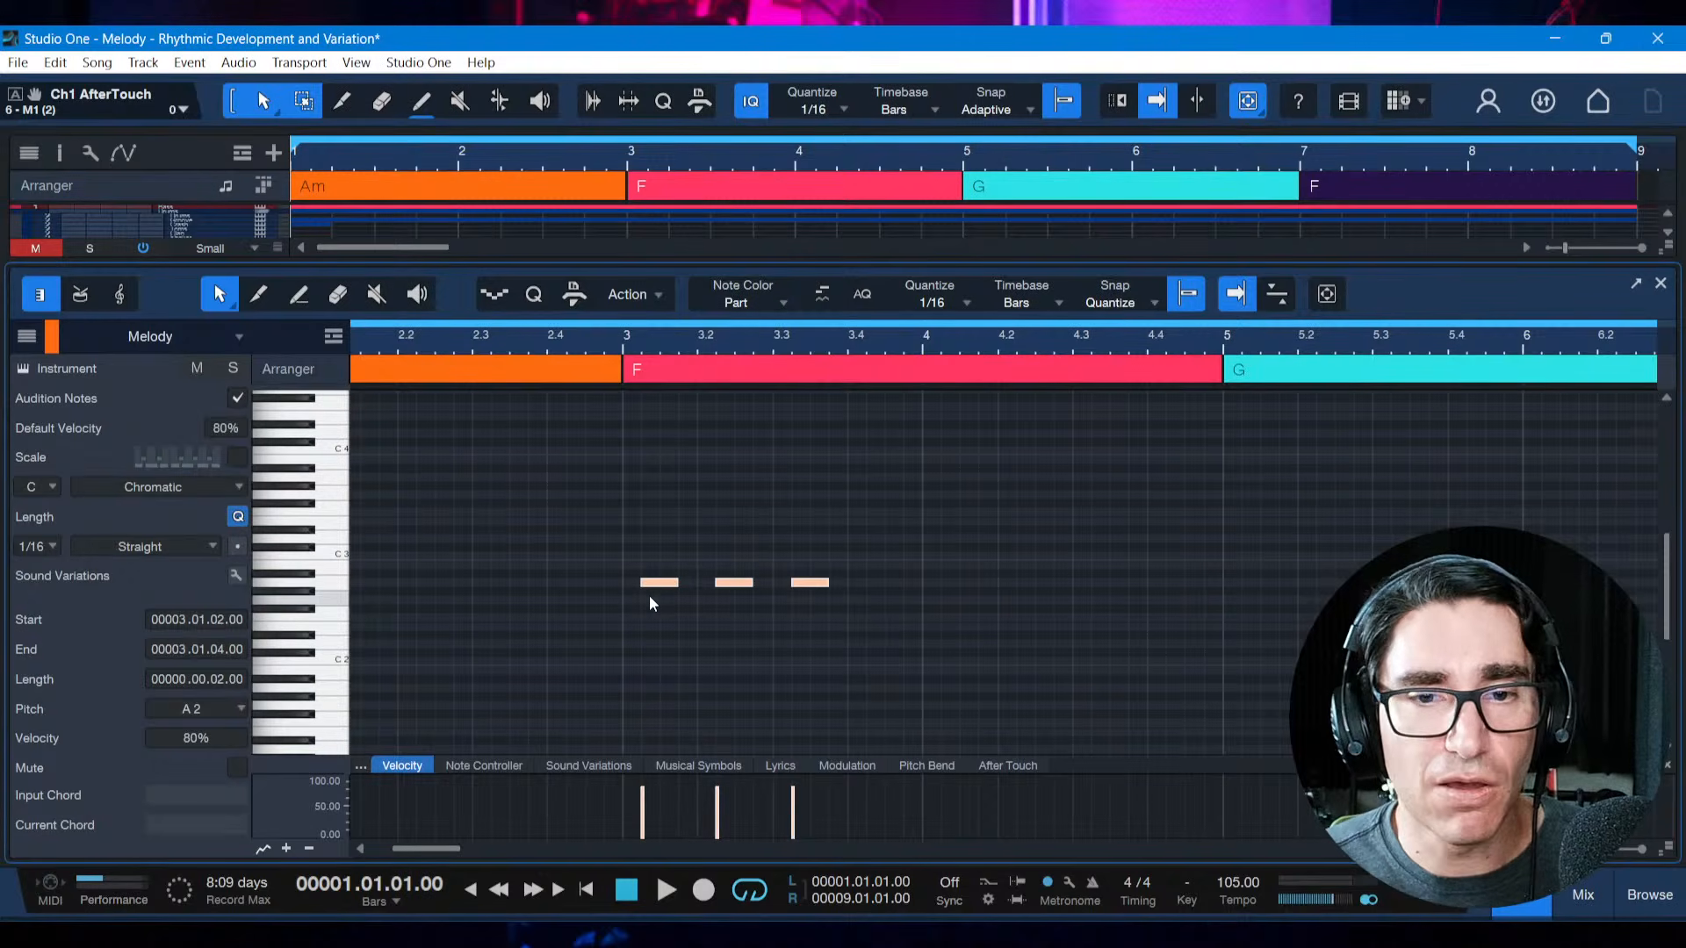
pyautogui.hscroll(-3, 644, 594)
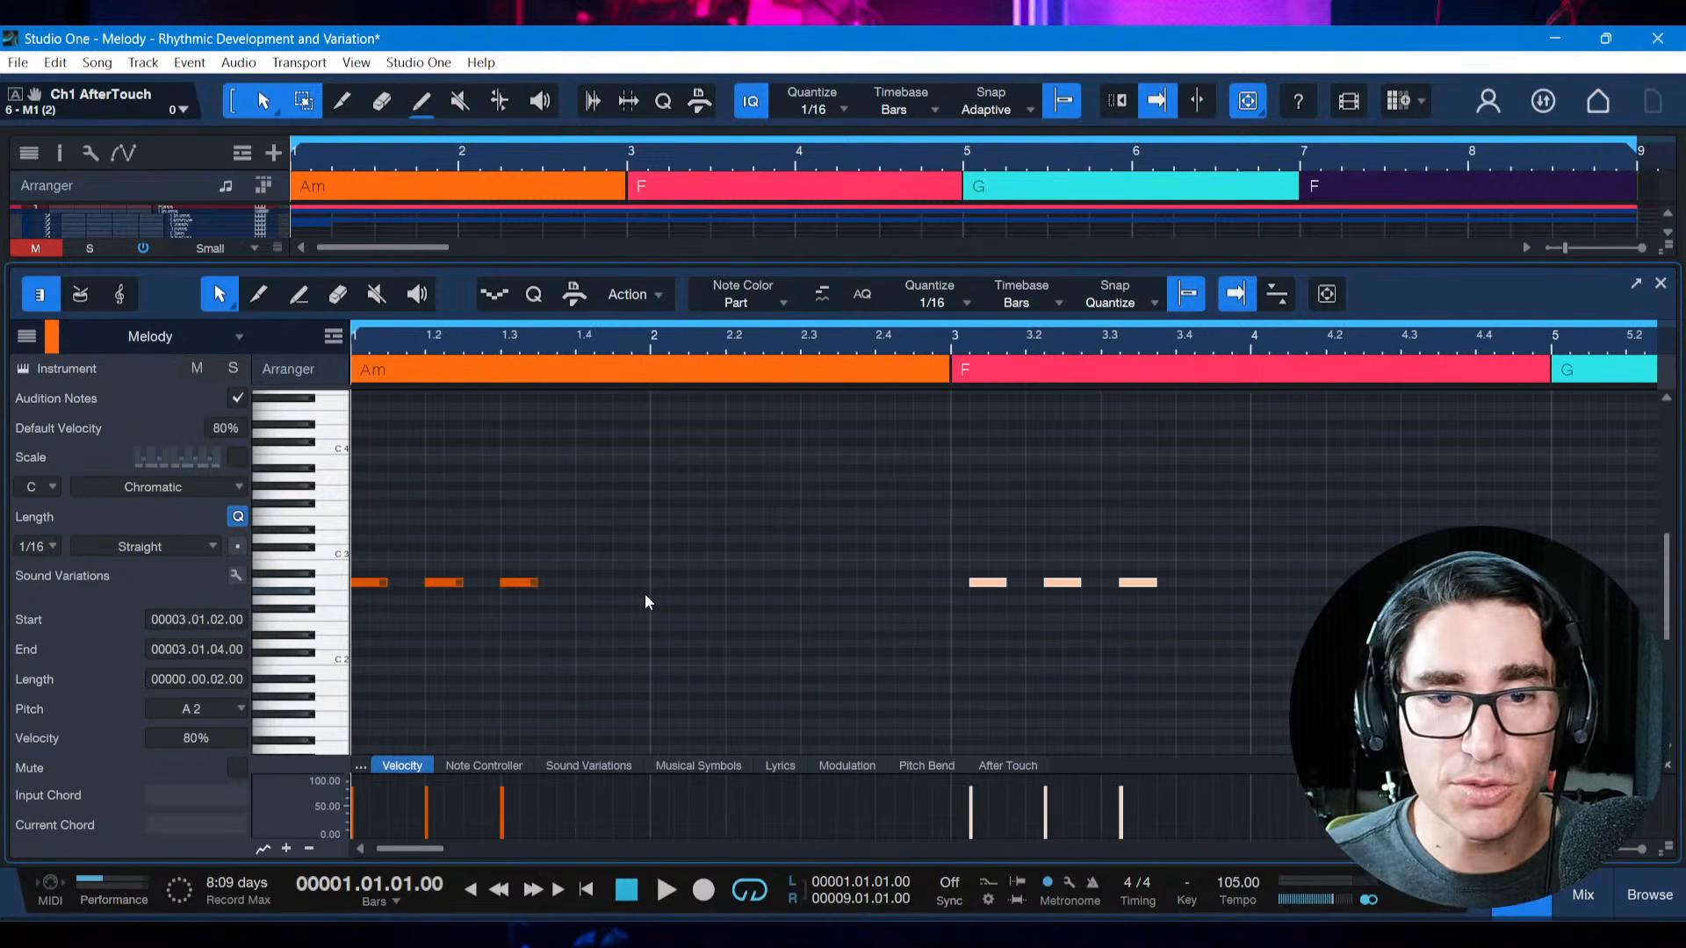
pyautogui.press('space')
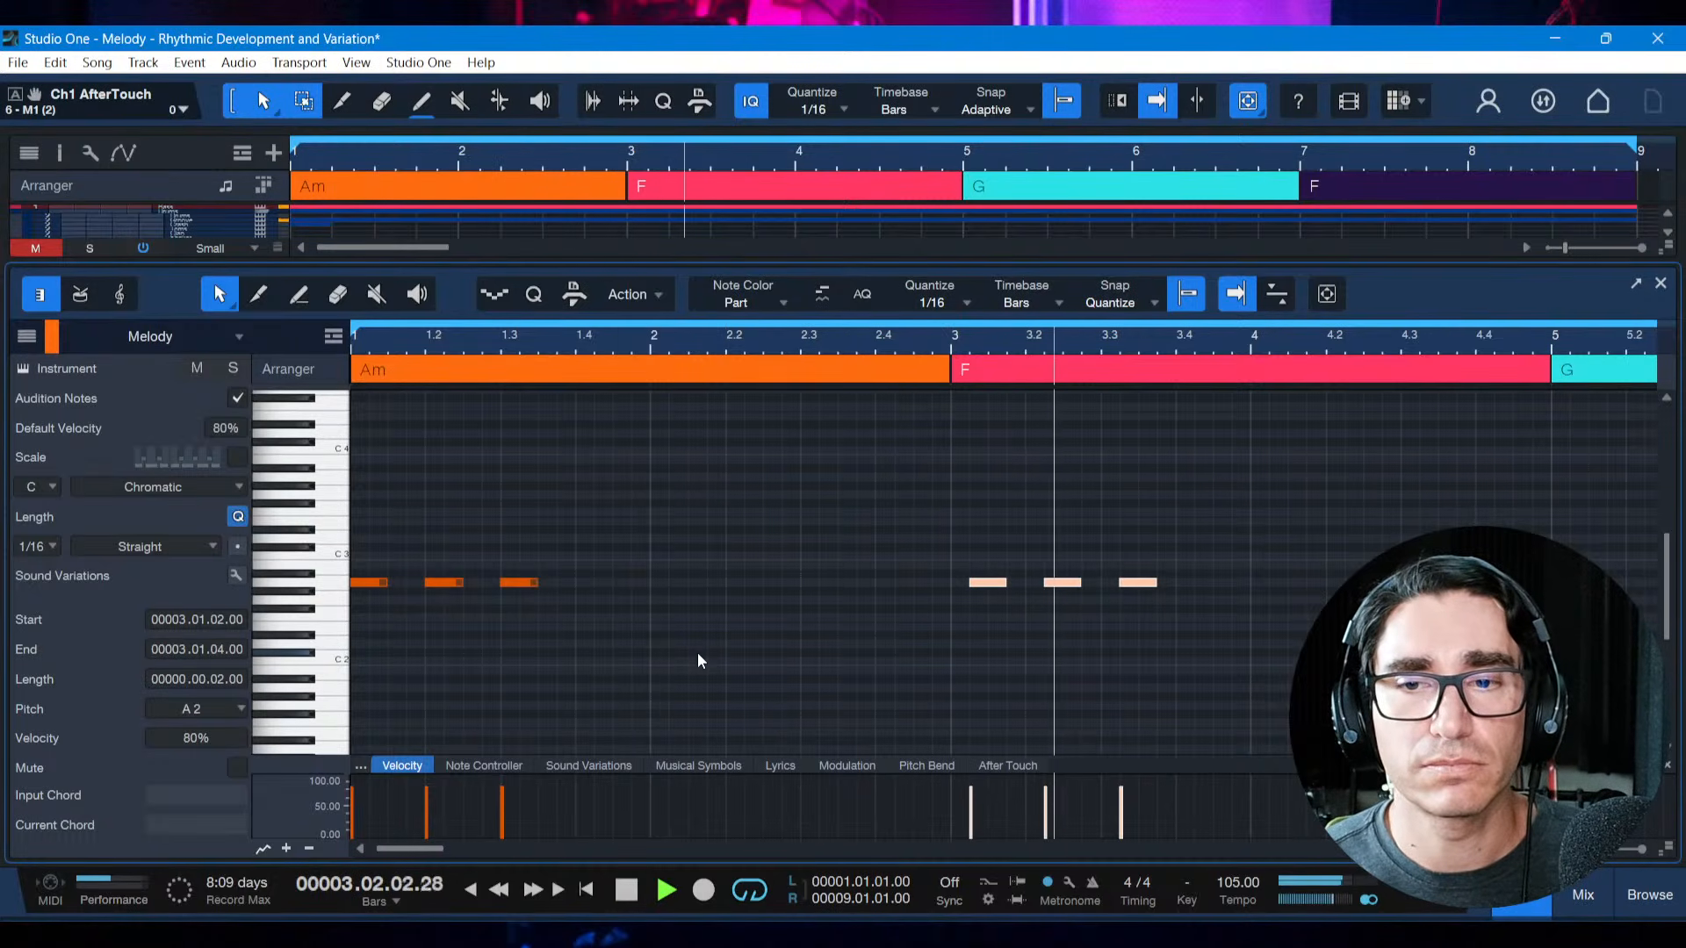
pyautogui.press('space')
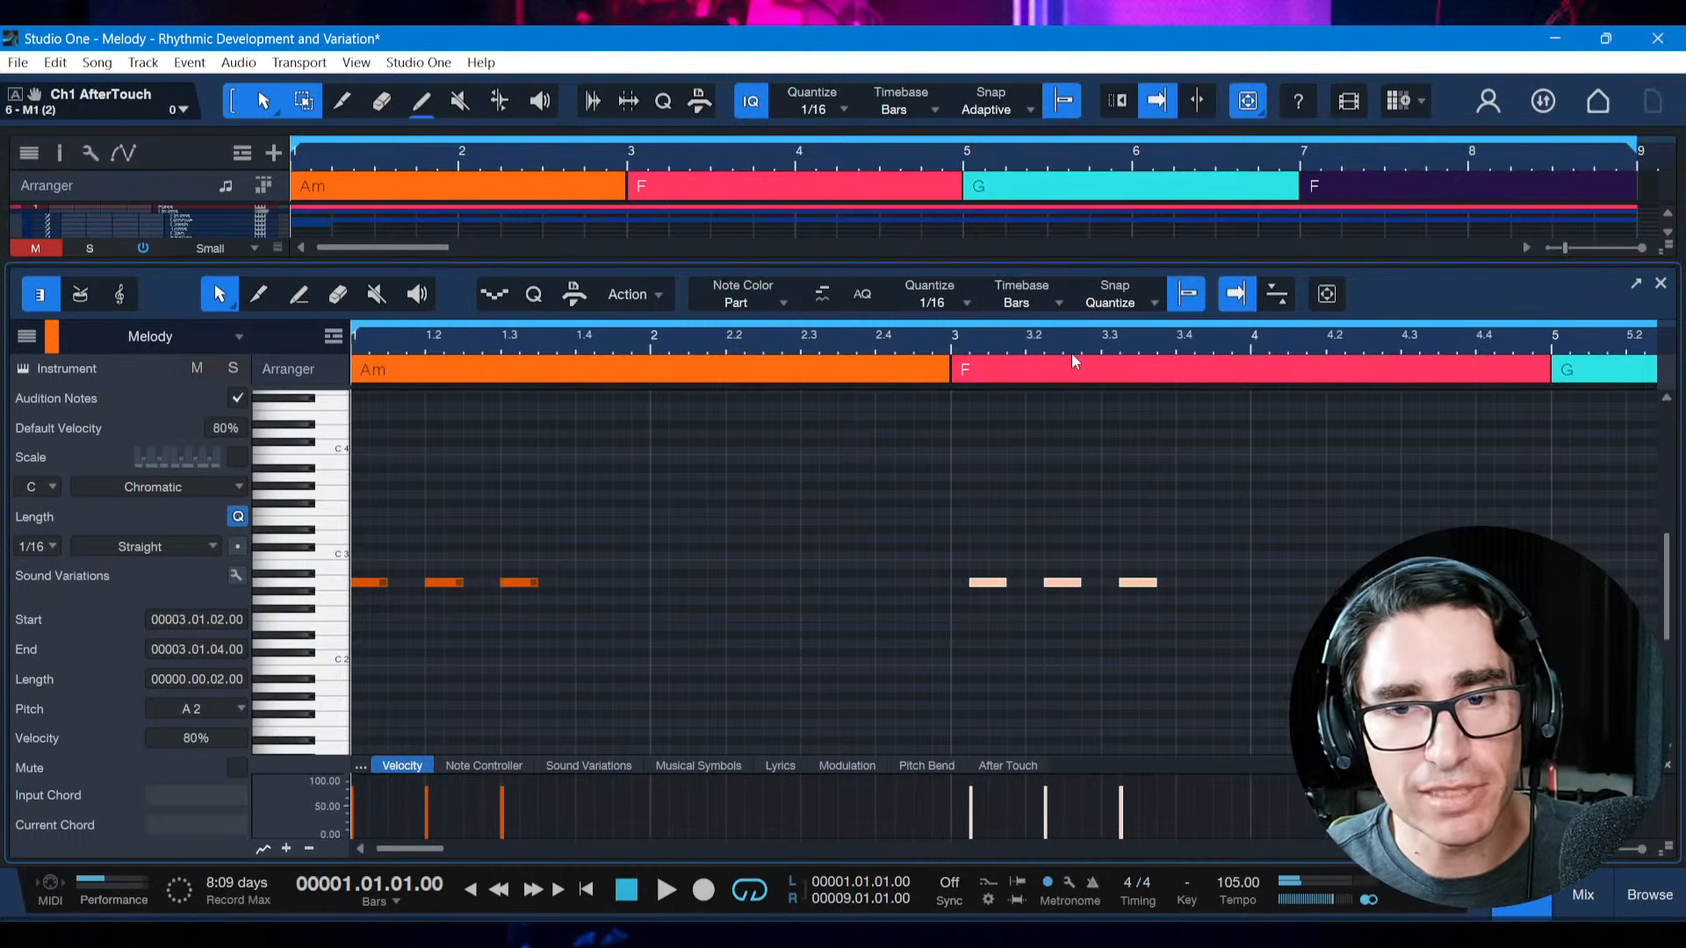
# Displace the copied three-note motif forward to start at 3.1.3 and play both motifs from the start
pyautogui.hotkey('alt', 'Right')
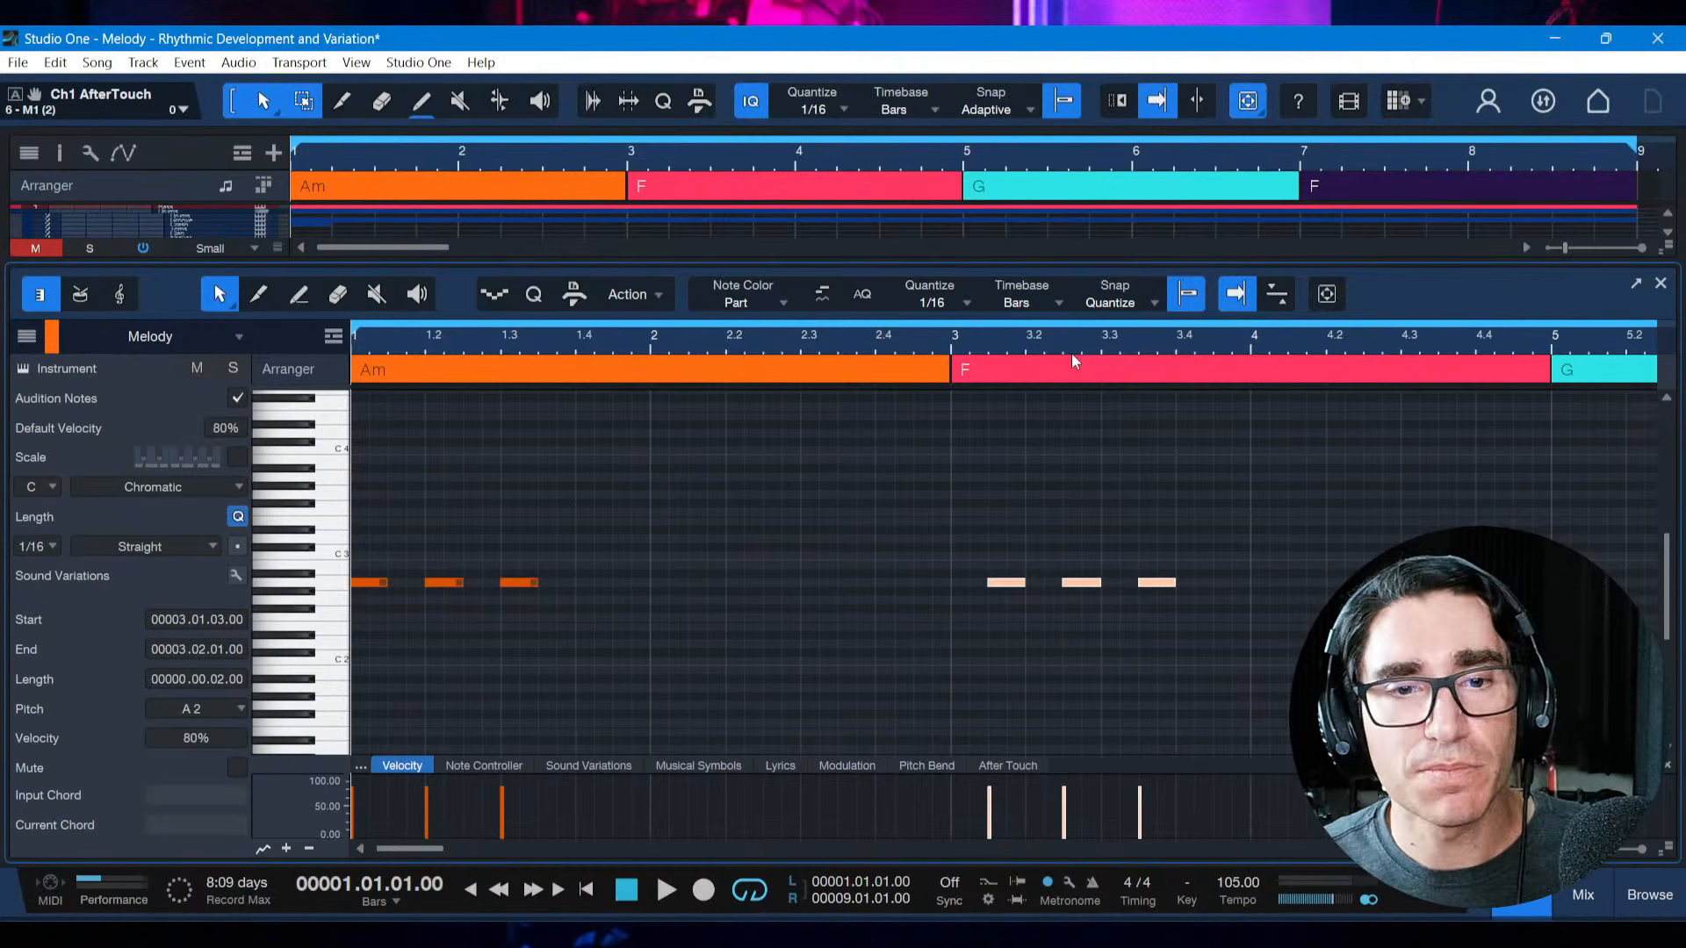
pyautogui.press('space')
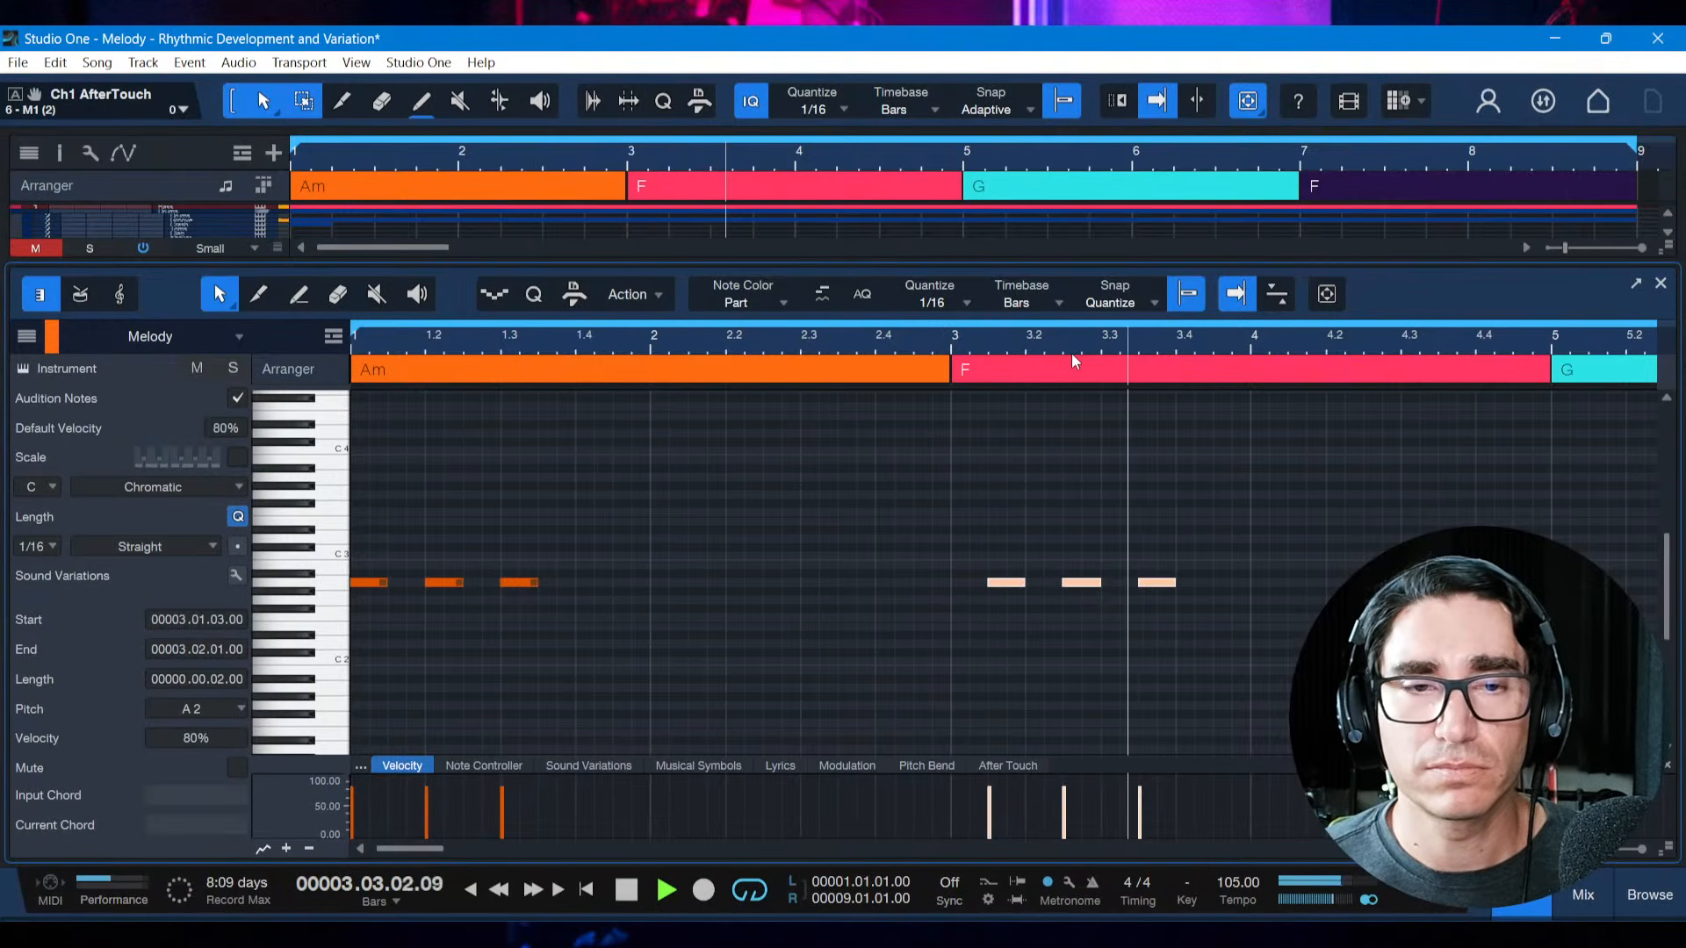
pyautogui.press('space')
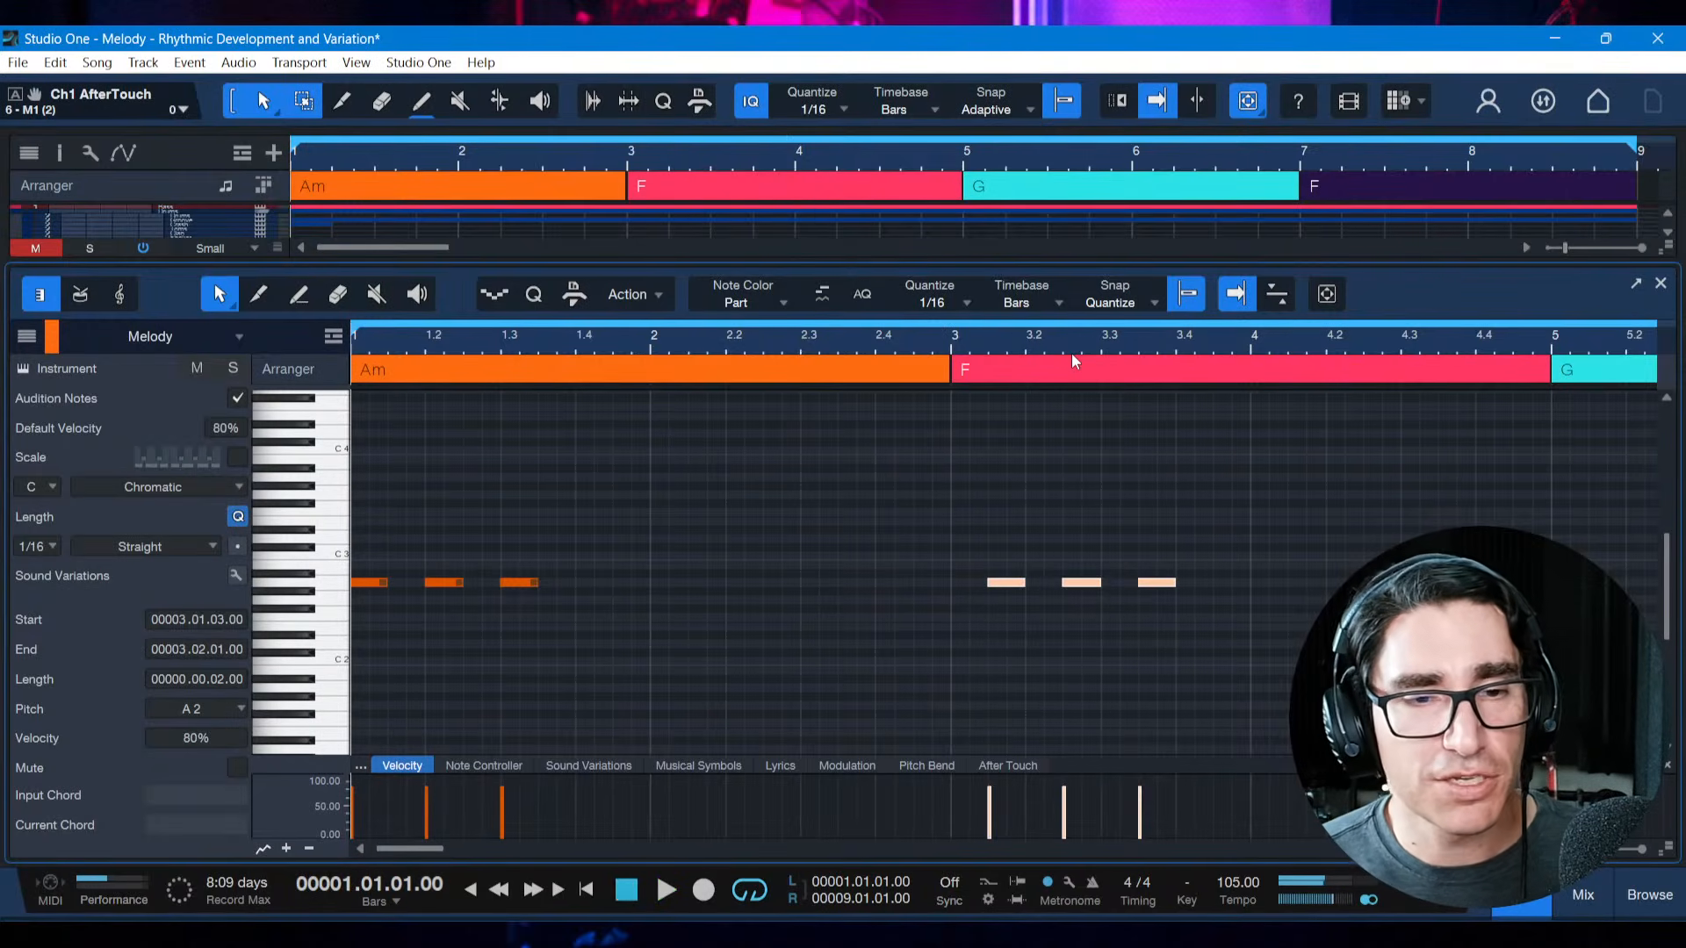
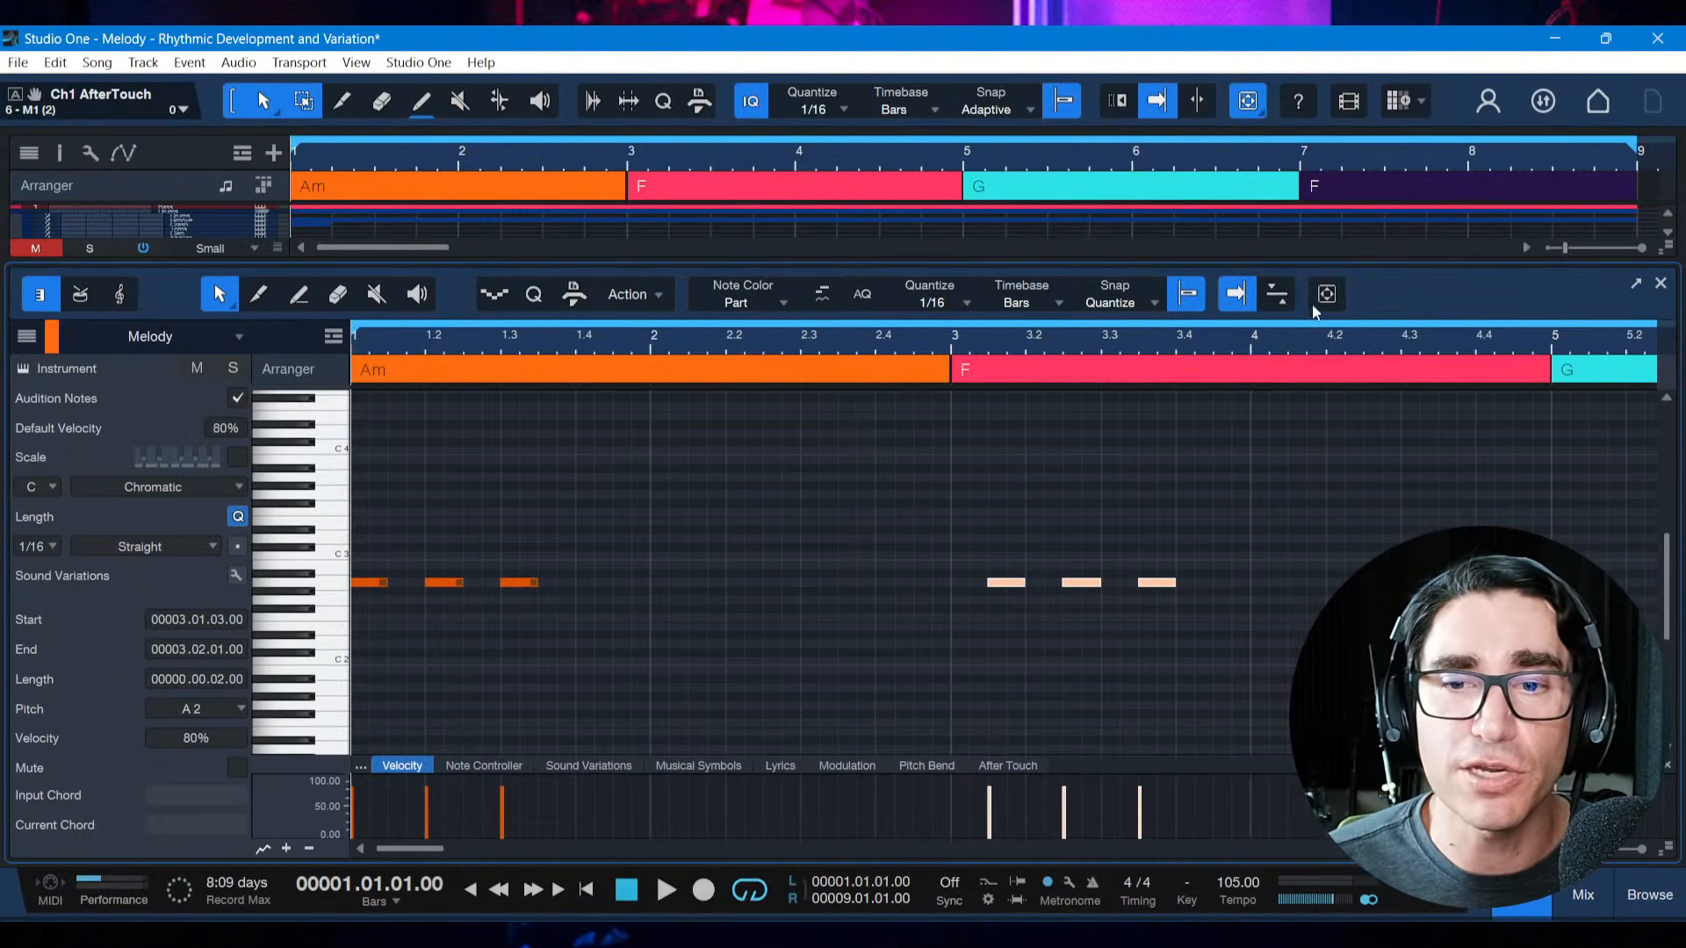
# Review the rhythmic change definition in the Synthwave PDF reference book and return to Studio One
pyautogui.click(1098, 934)
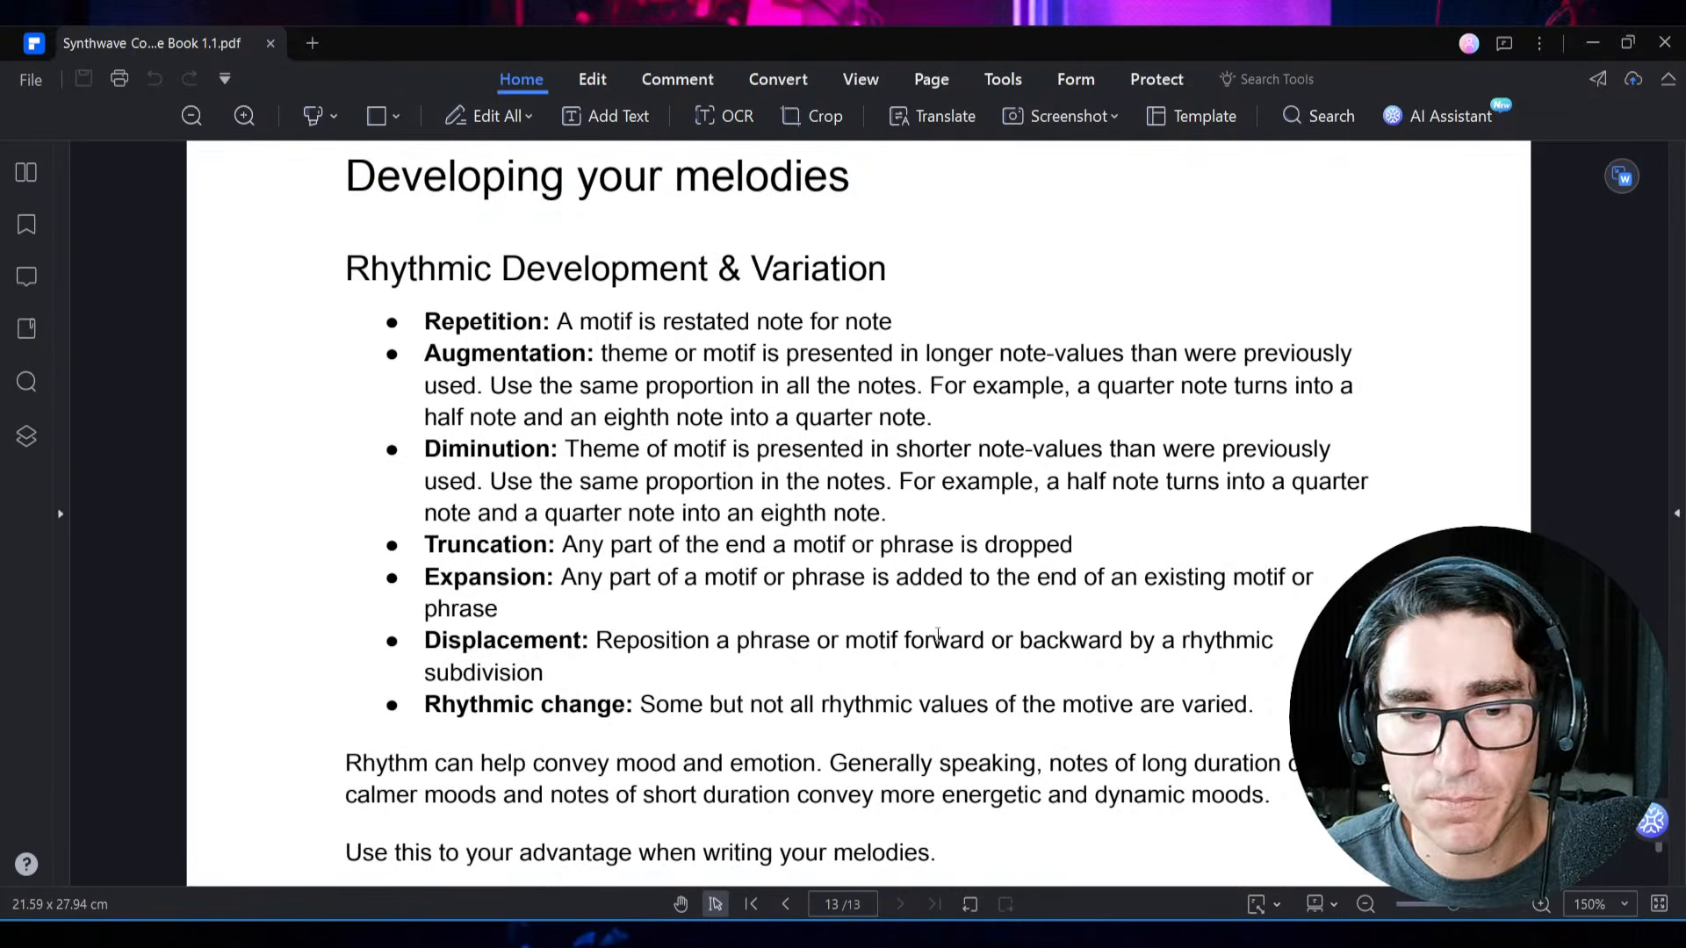
pyautogui.click(1003, 932)
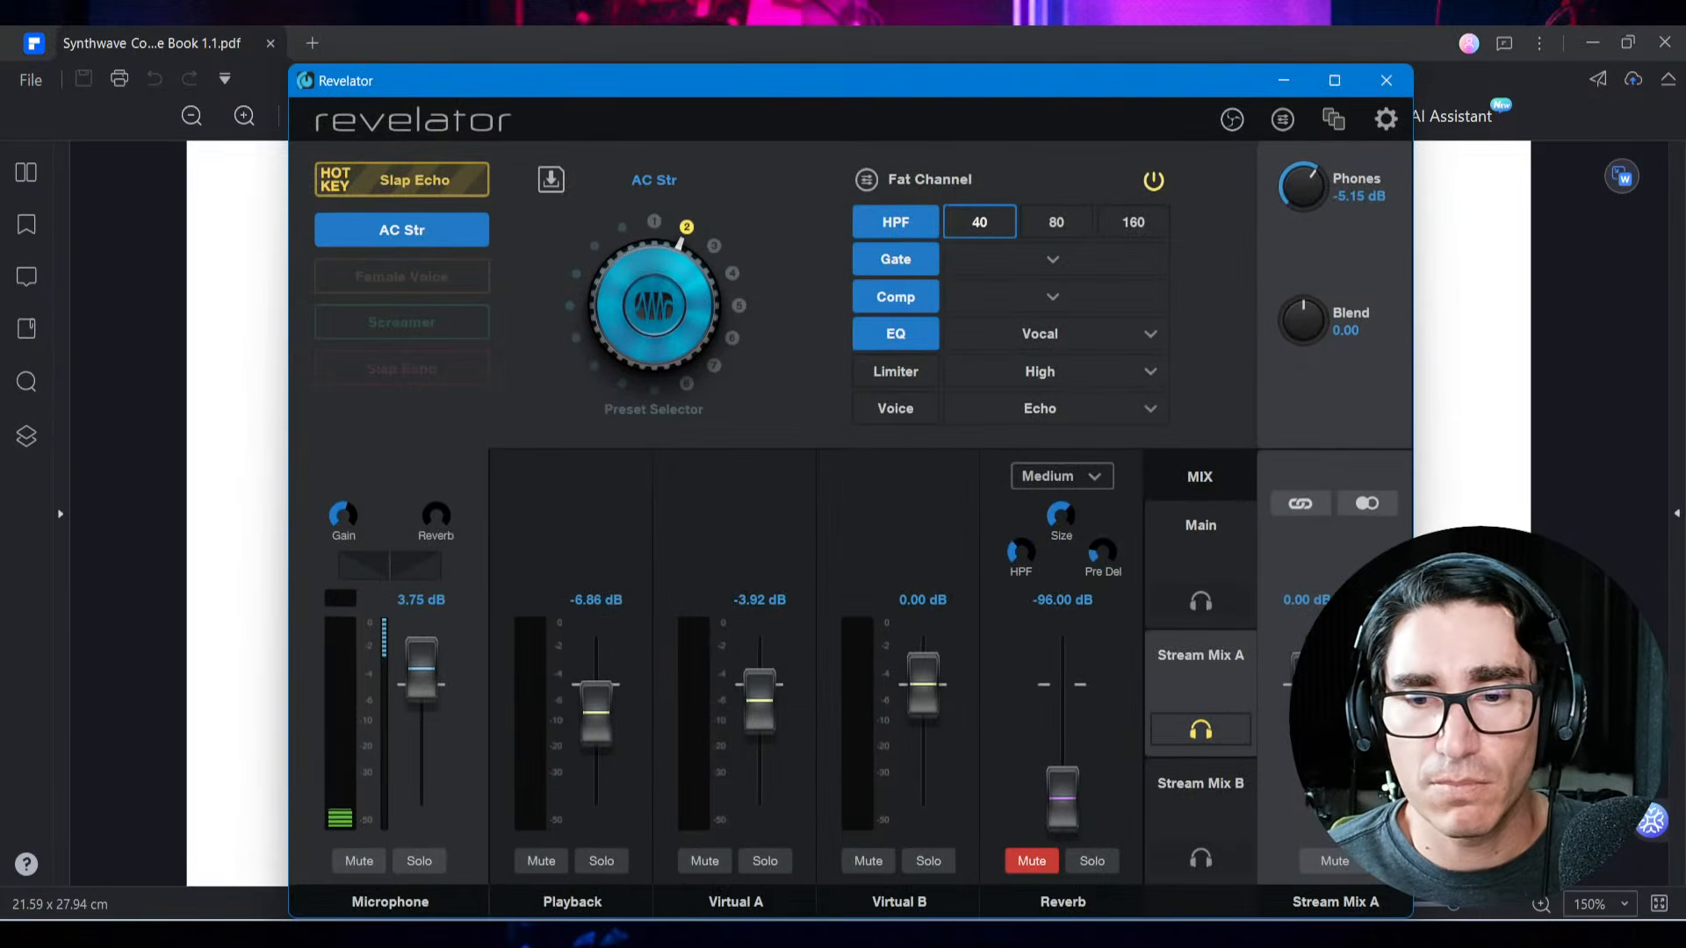
pyautogui.click(878, 932)
# Save the song and delete the displaced three-note copy in bar 3
pyautogui.hotkey('ctrl', 's')
pyautogui.moveTo(913, 527); pyautogui.dragTo(1206, 634)
pyautogui.press('Delete')
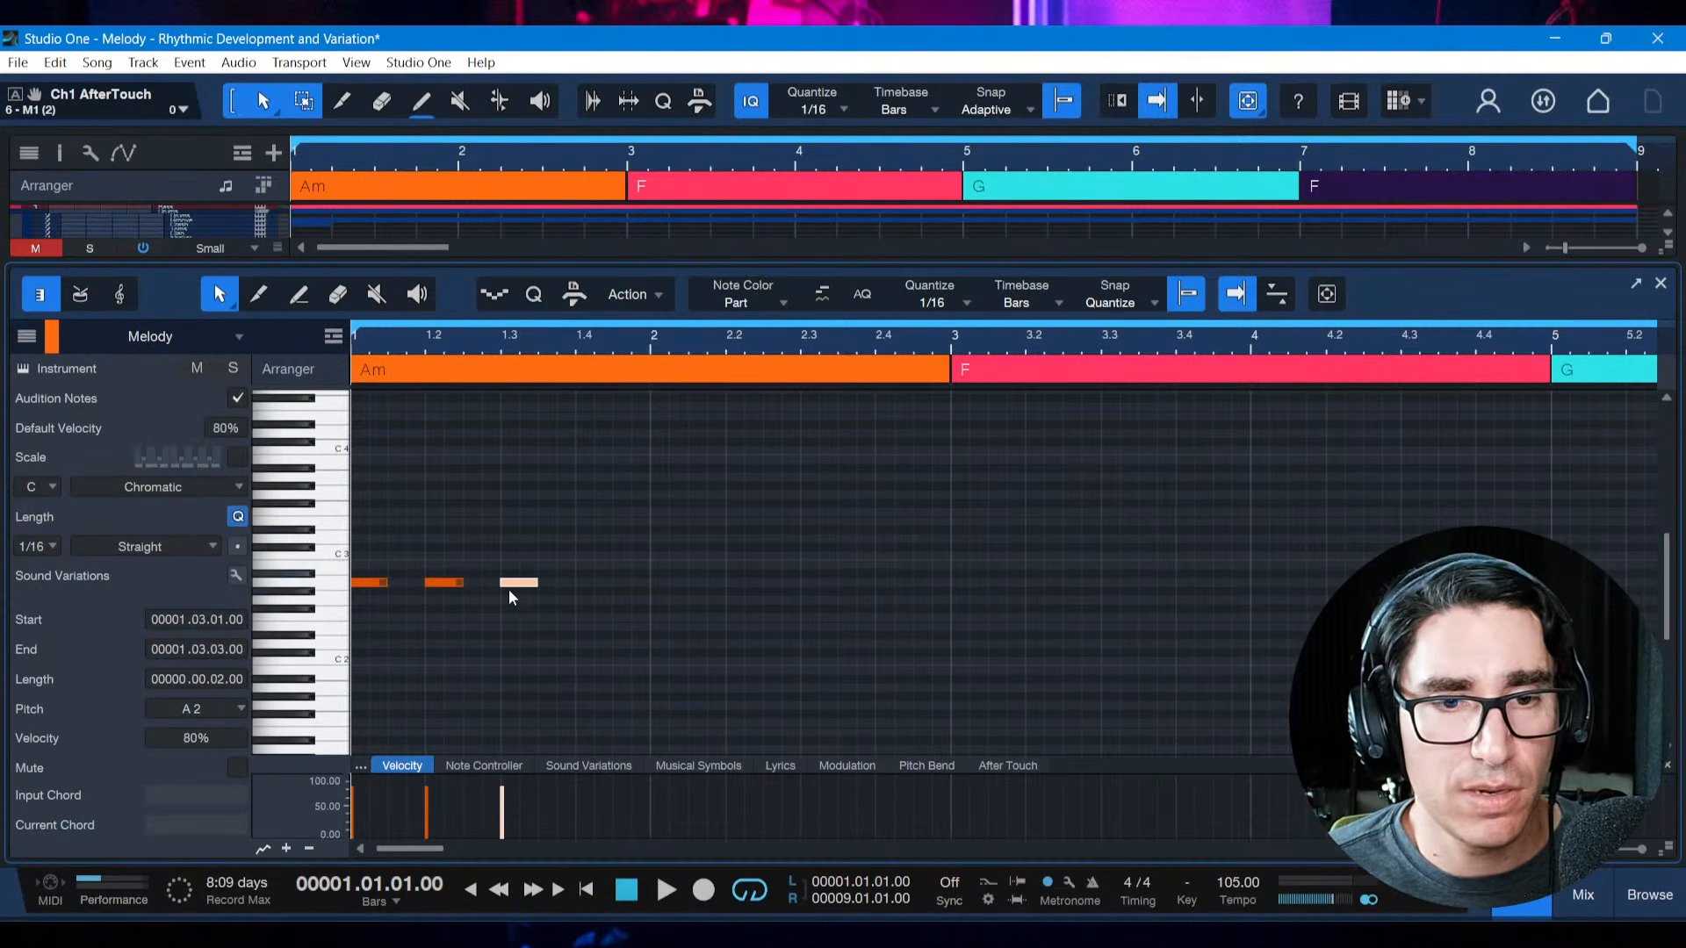
# Shorten the original motif's second note to a sixteenth starting at 1.1.4 and move the third note to 1.2.1
pyautogui.click(444, 585)
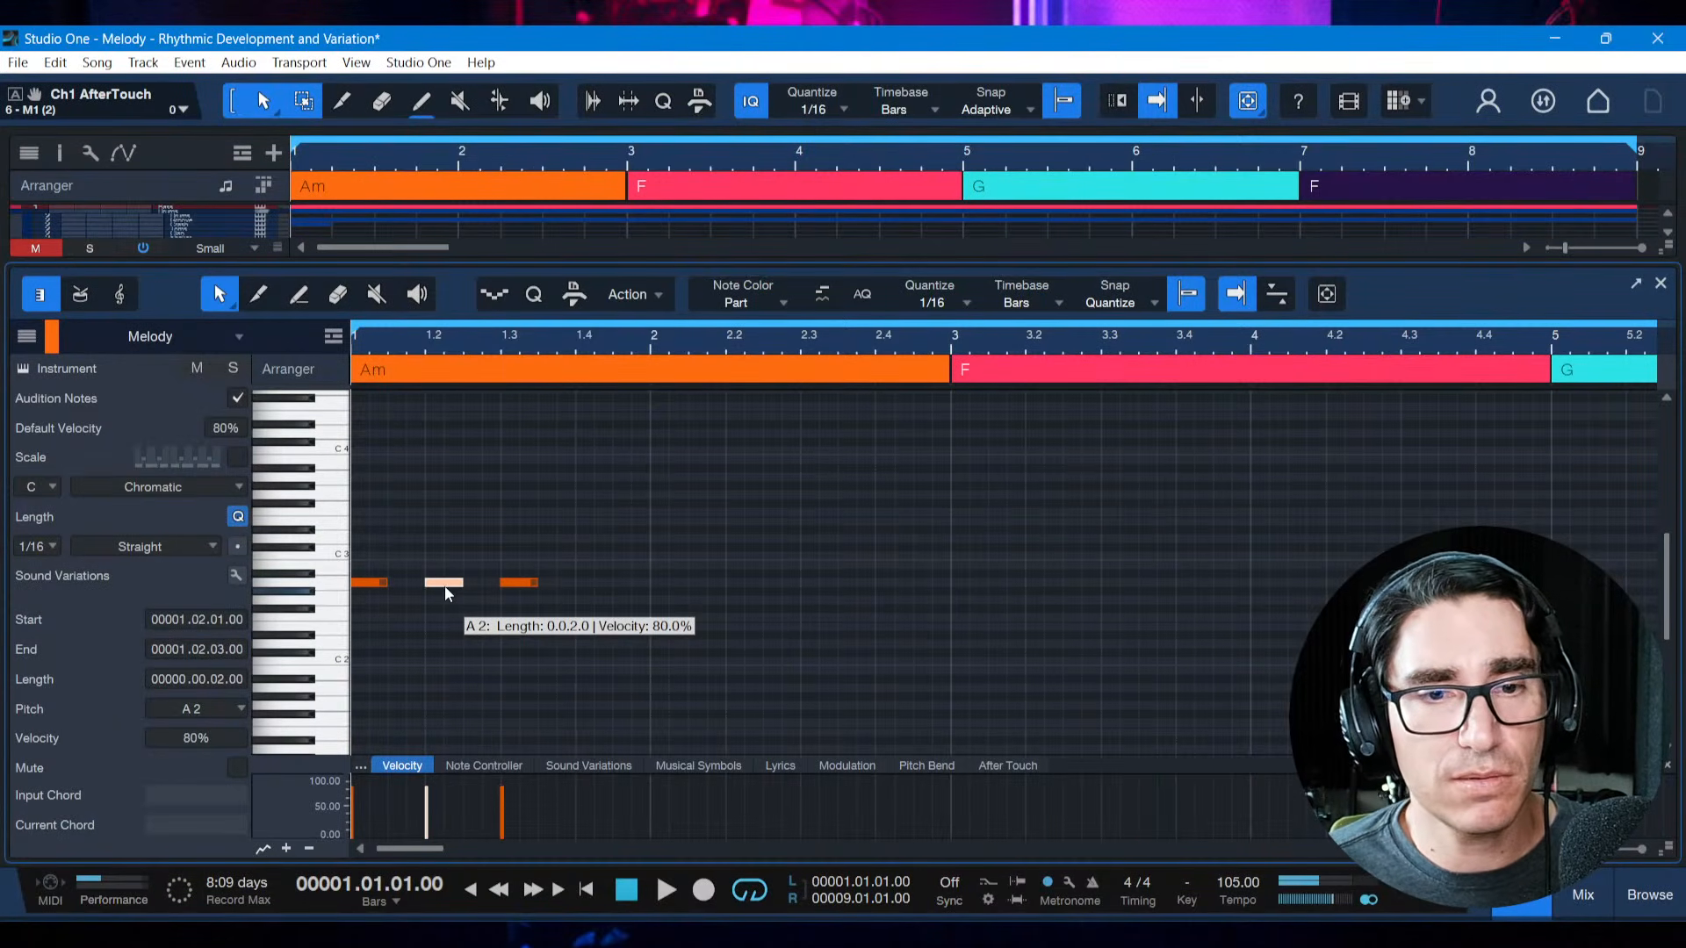
pyautogui.moveTo(463, 583); pyautogui.dragTo(420, 584)
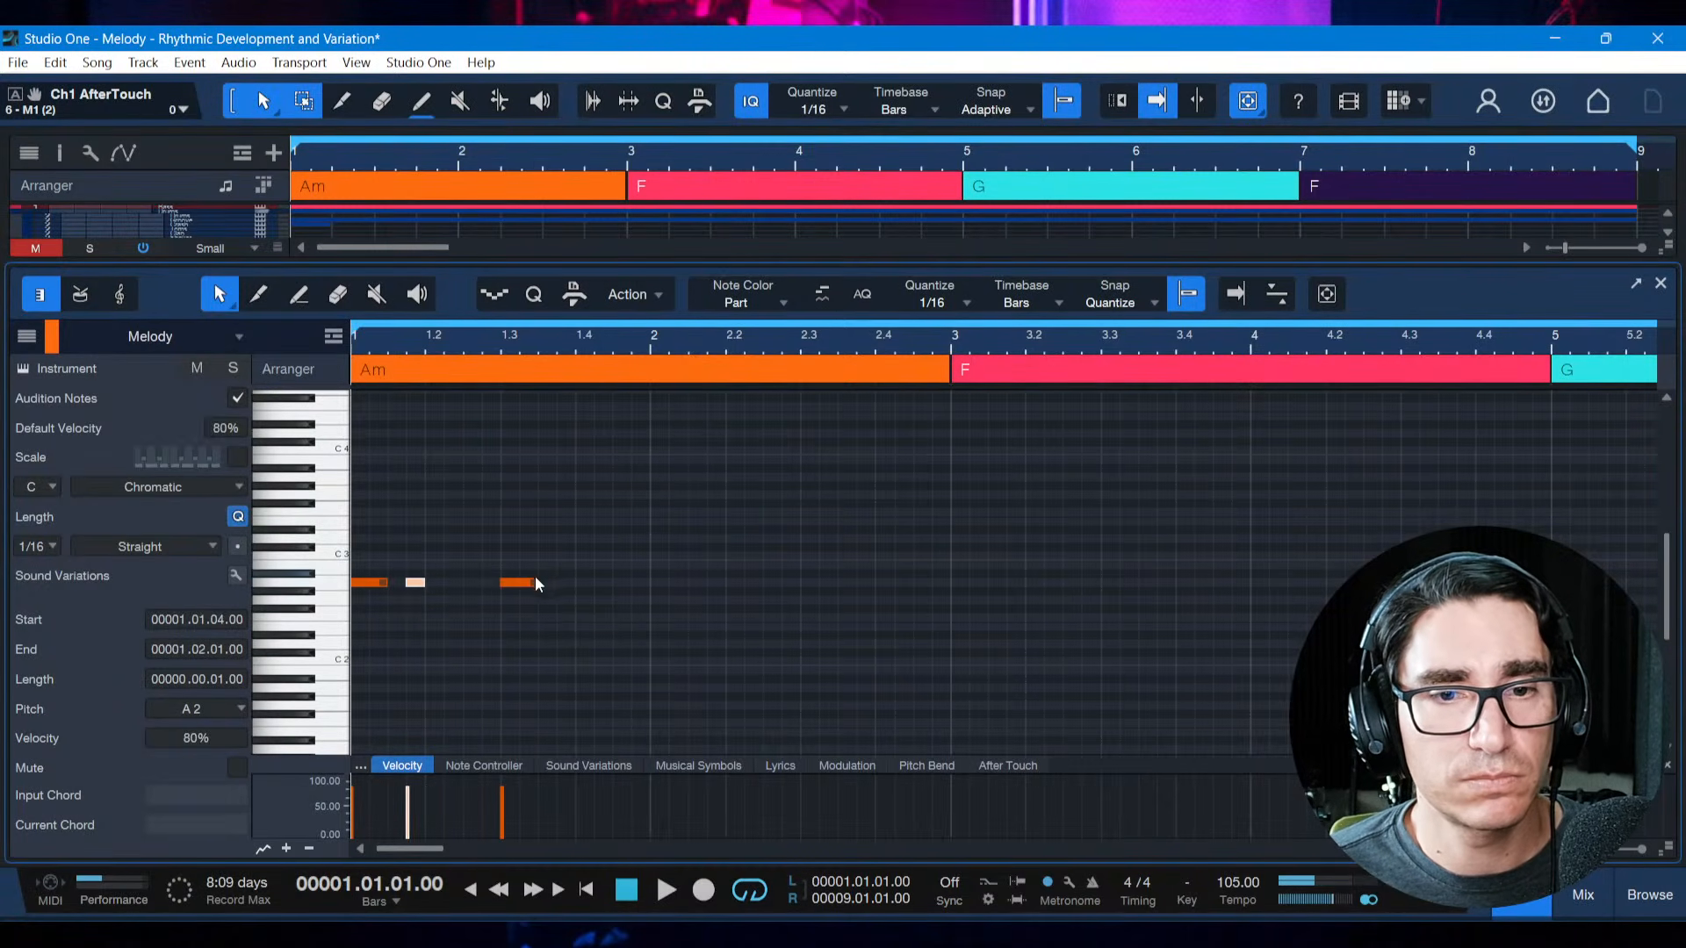
pyautogui.moveTo(527, 582); pyautogui.dragTo(452, 583)
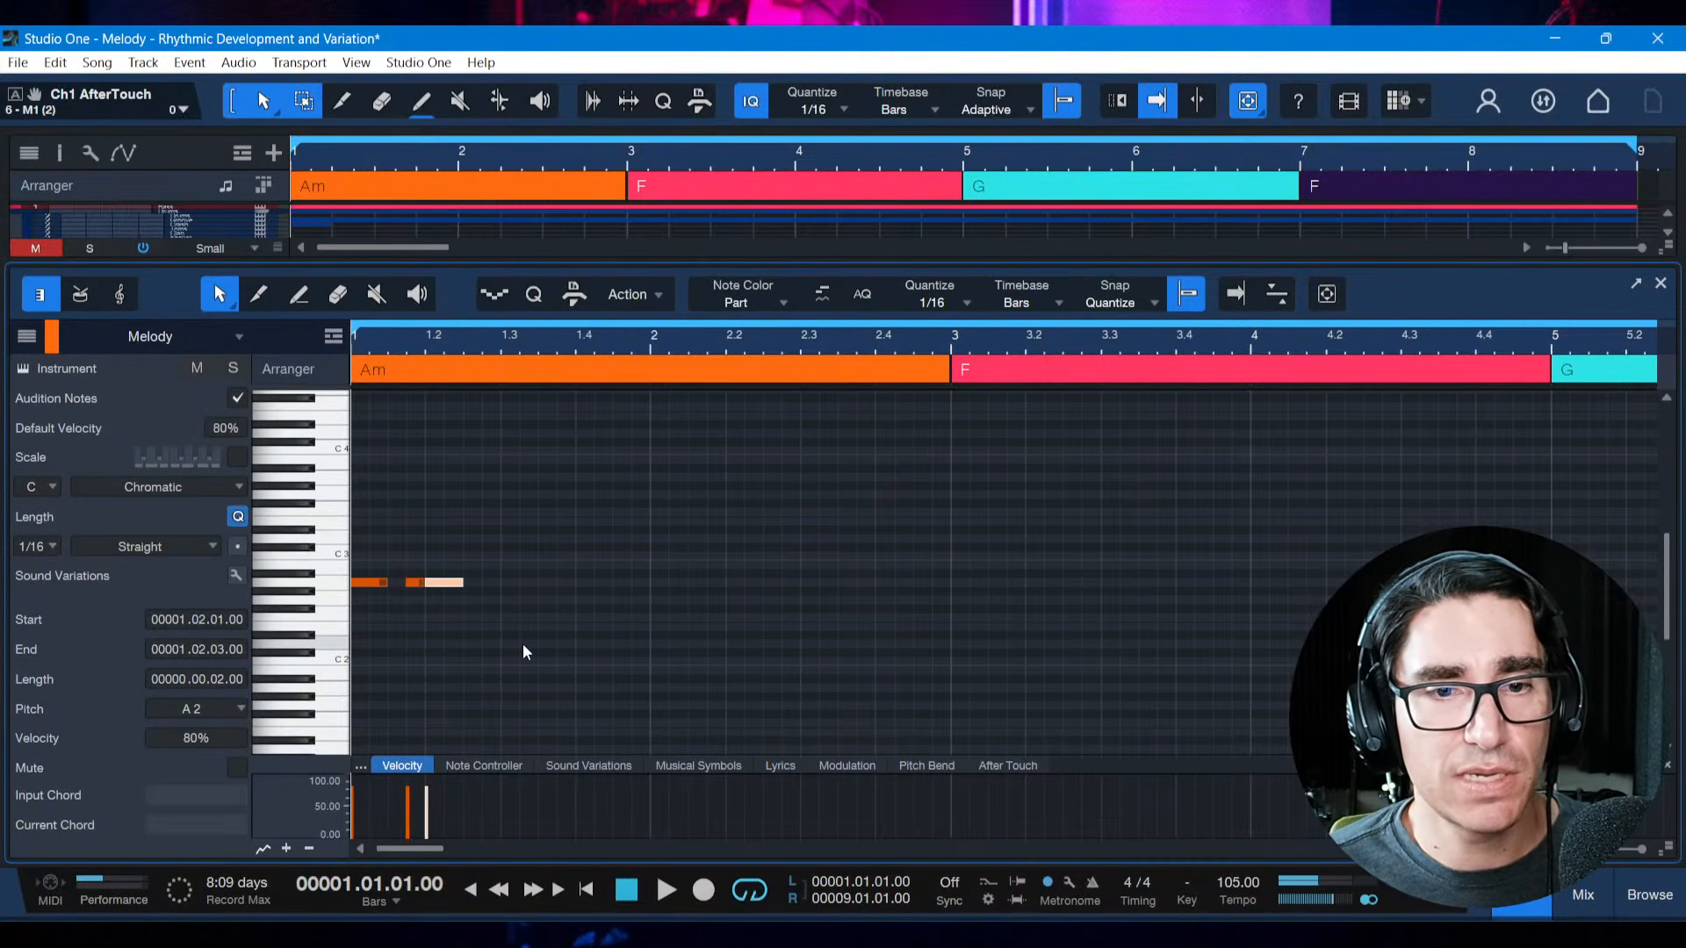
# Add a fourth A 2 note, a sixteenth long, at 1.3.1 and play the motif from the start
pyautogui.keyDown('ctrl'); pyautogui.click(507, 583); pyautogui.keyUp('ctrl')
pyautogui.press('f')
pyautogui.press('space')
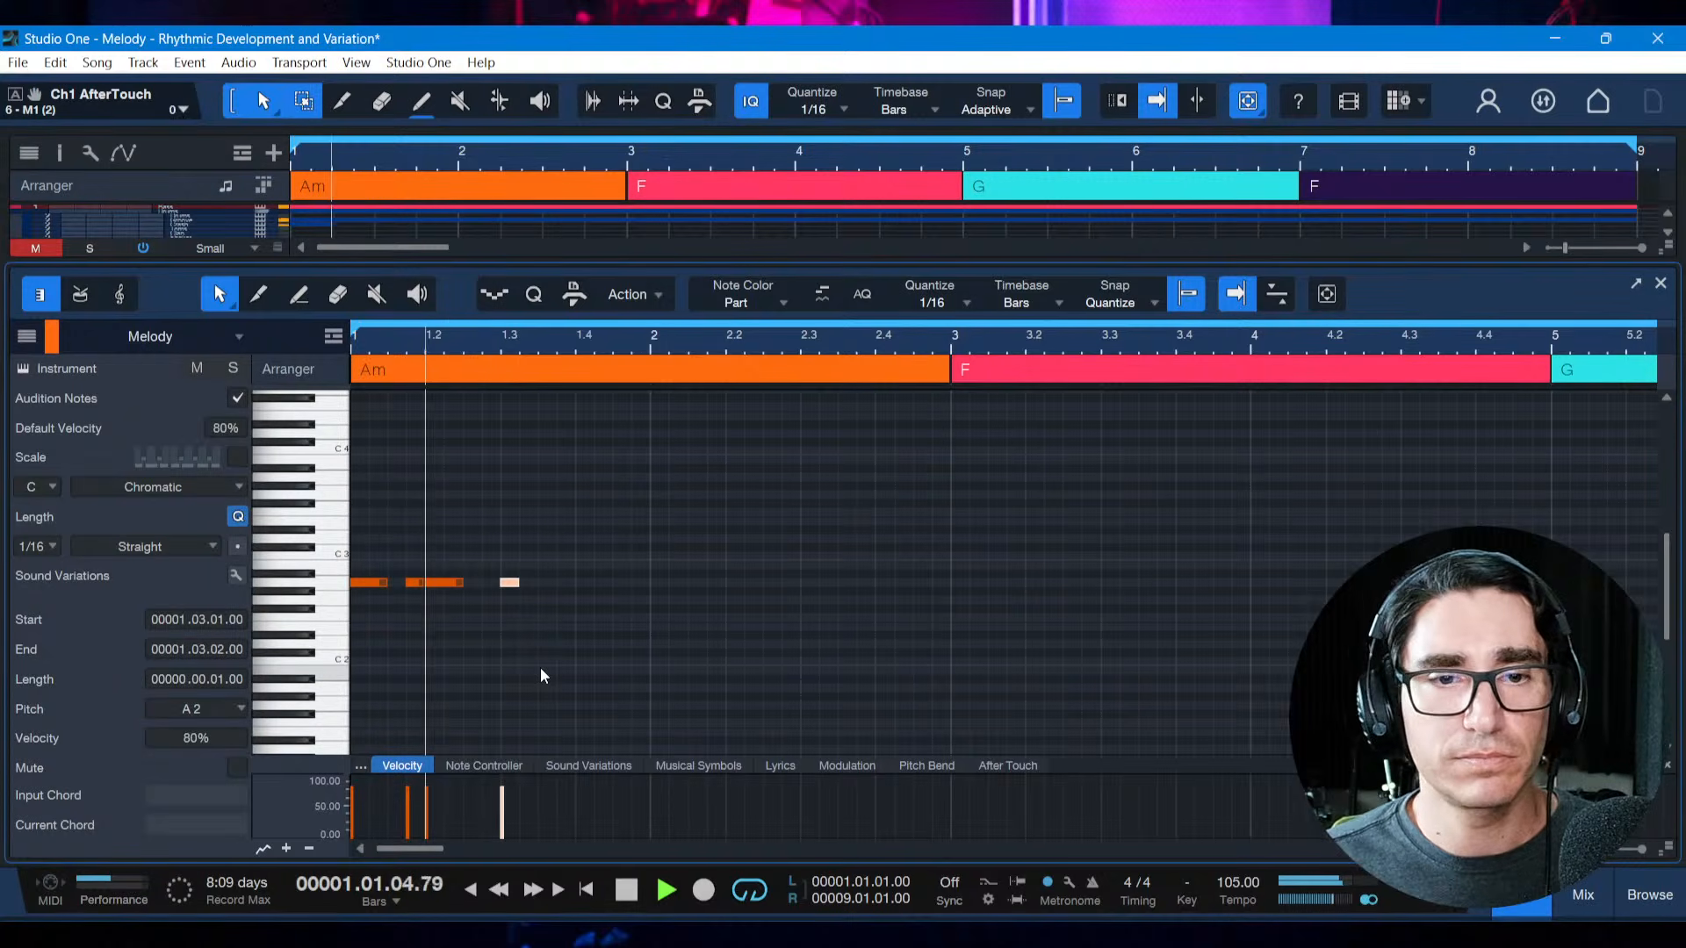
pyautogui.press('space')
pyautogui.press('space')
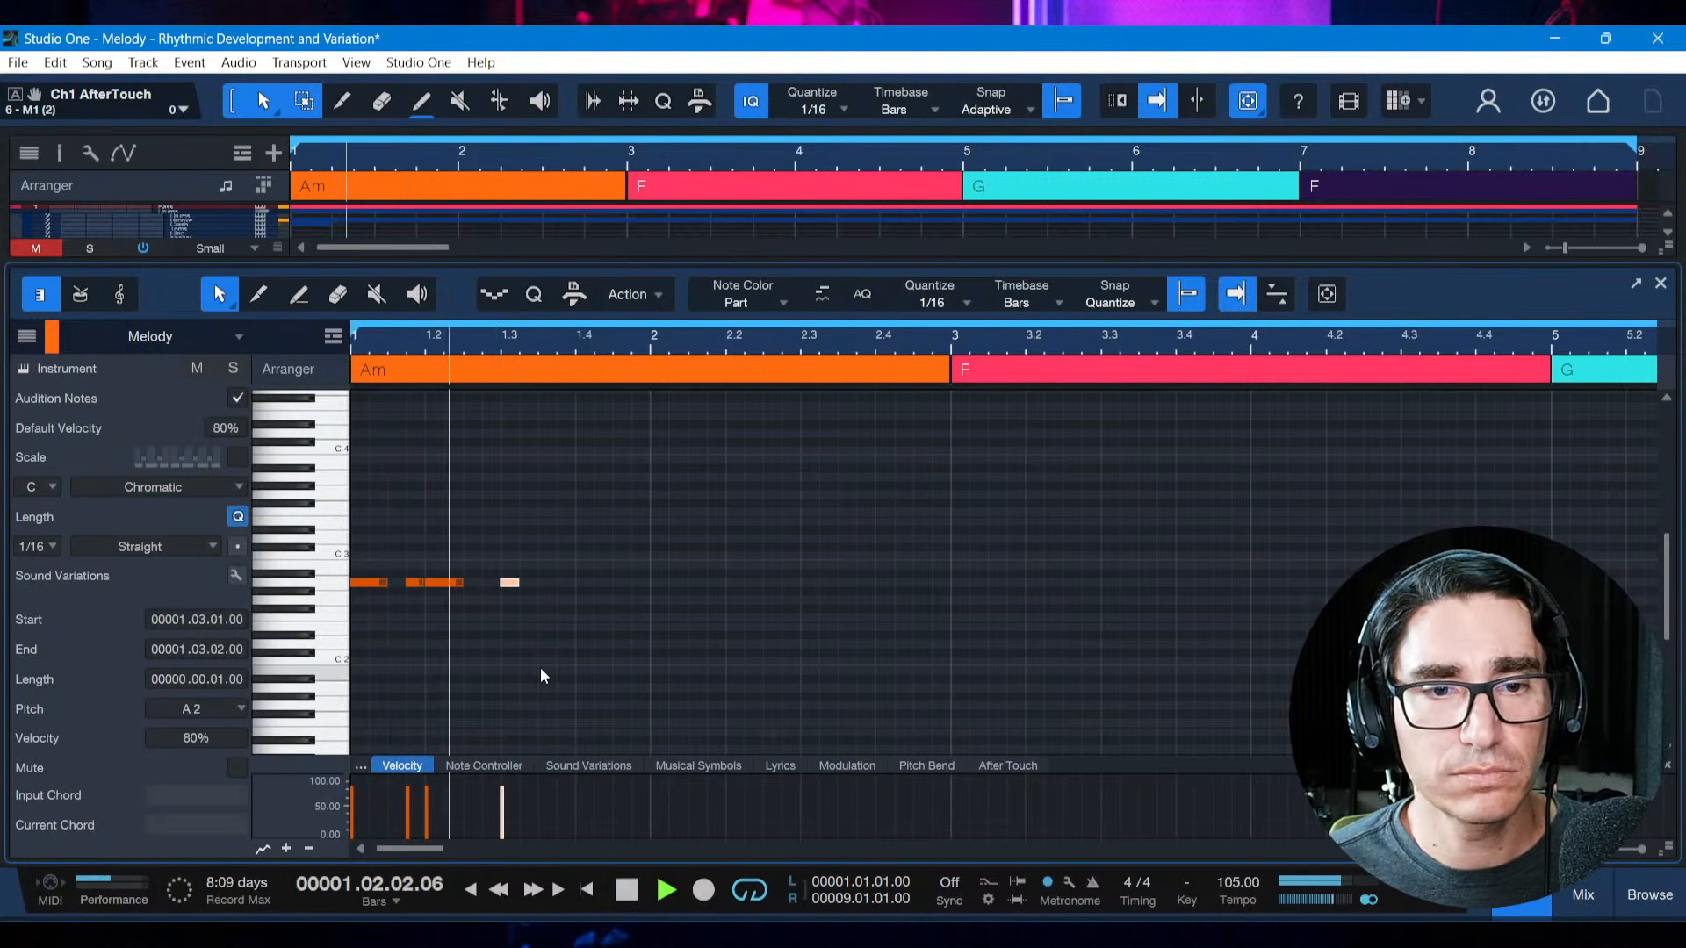
pyautogui.press('space')
# Move the third note to start at 1.2.2 and play the four-note motif from the start
pyautogui.moveTo(446, 586); pyautogui.dragTo(464, 587)
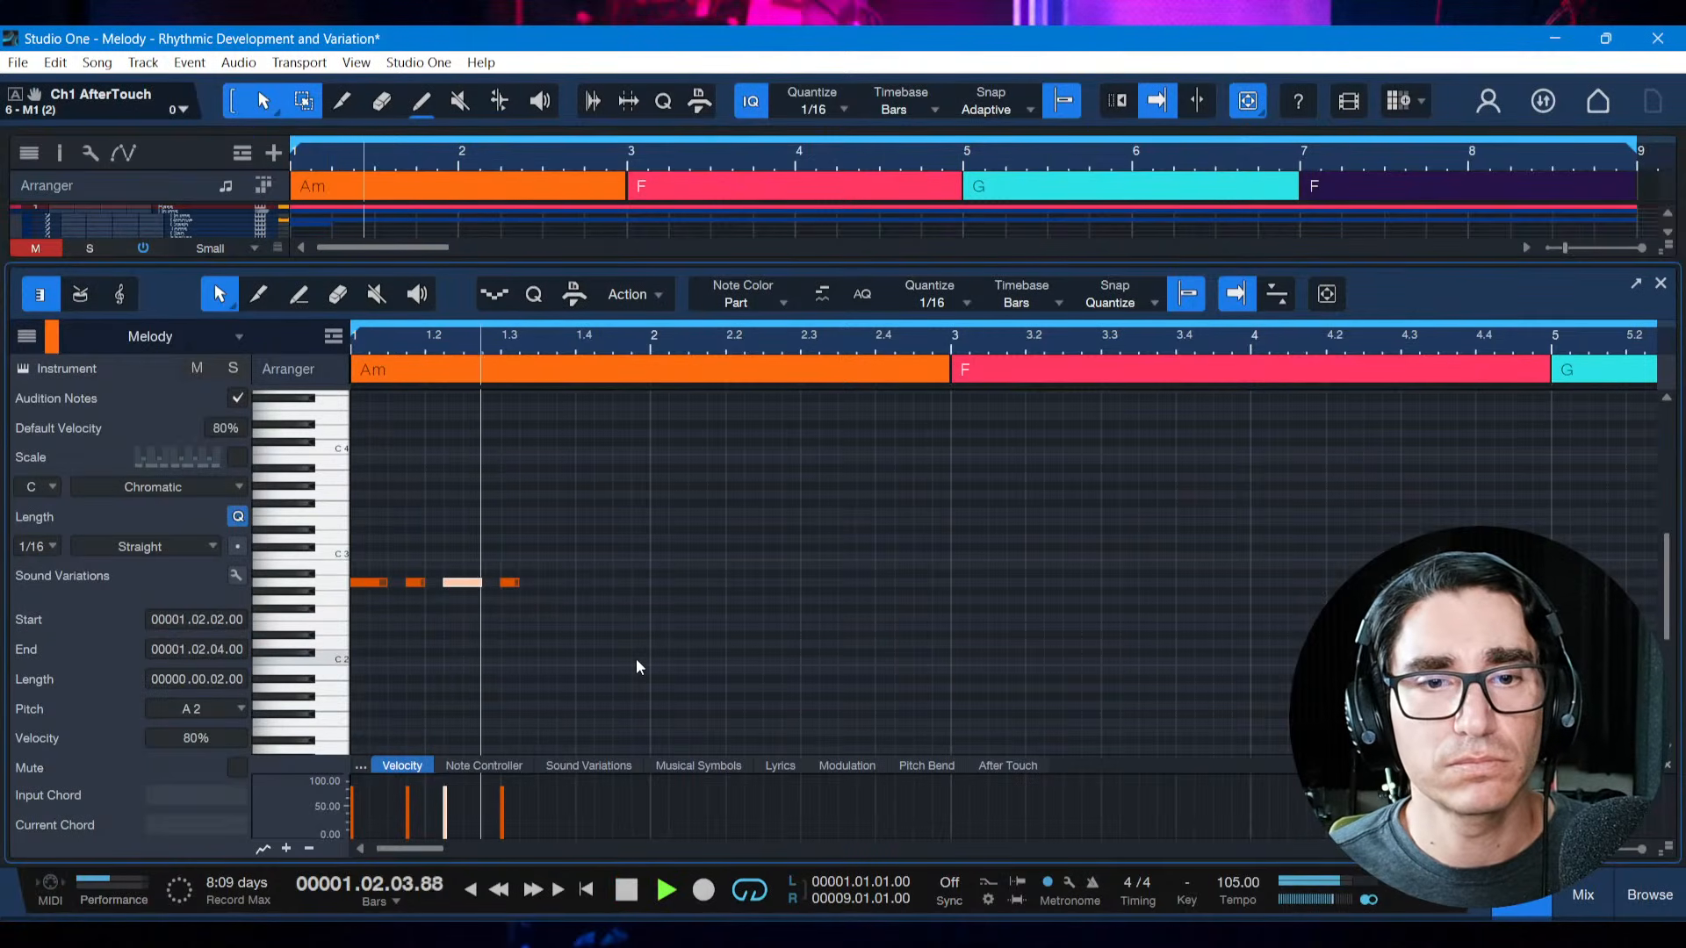
pyautogui.press('space')
pyautogui.press('space')
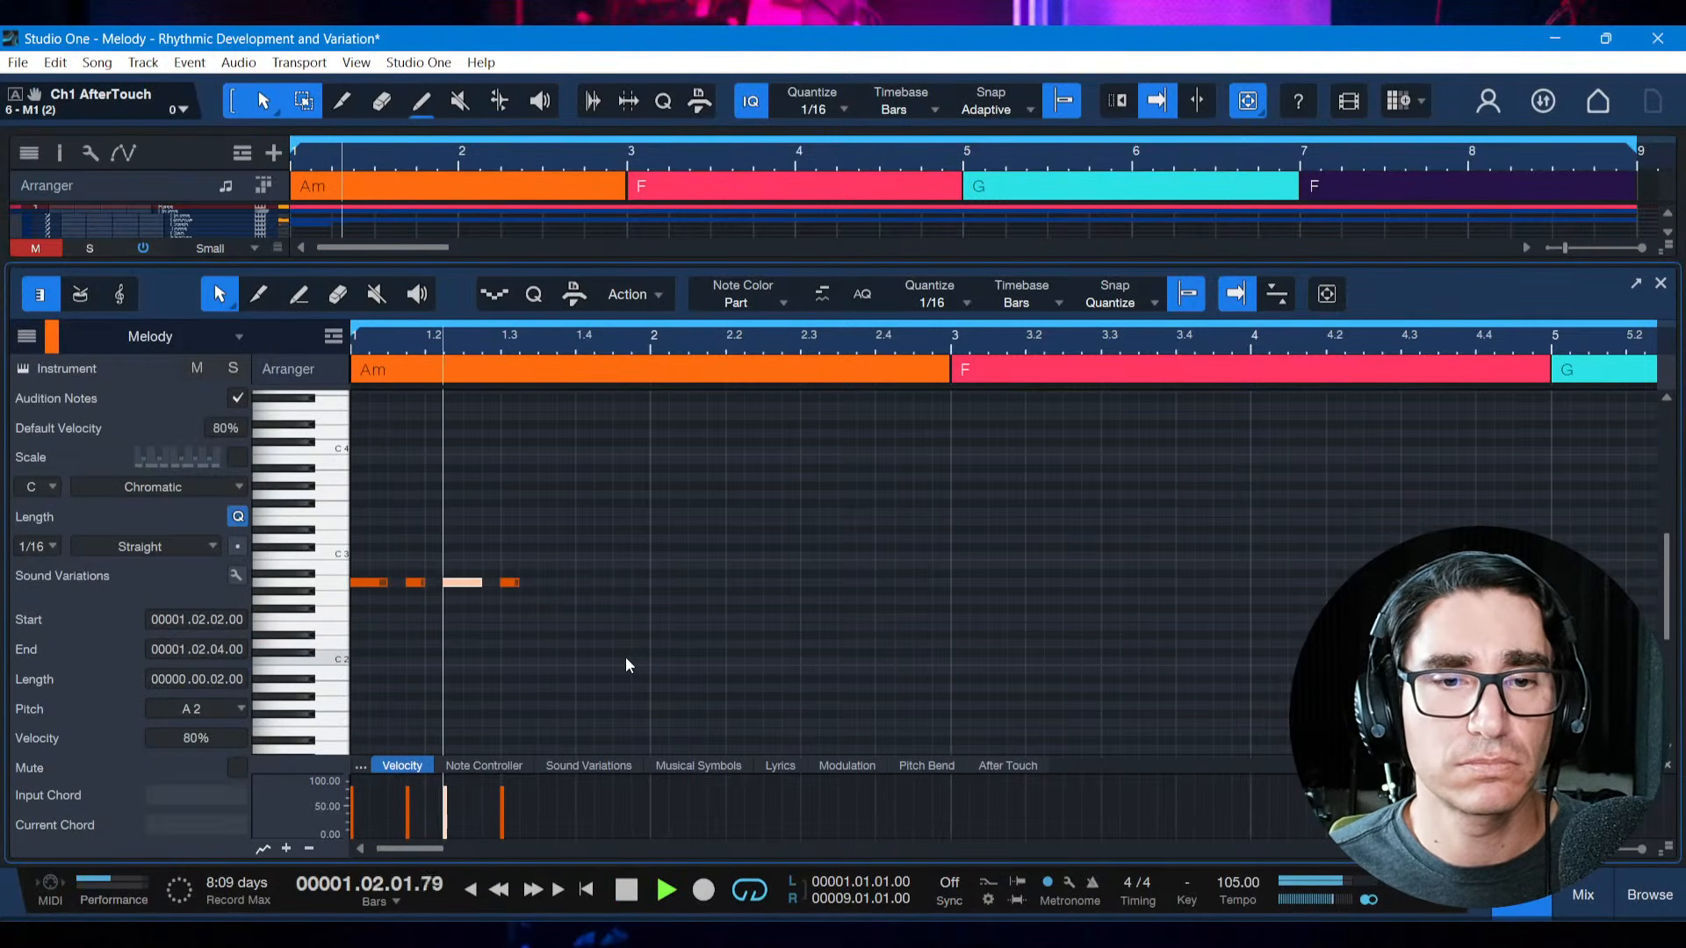
# Set the third note's length to 0.0.1 and the last note's to 0.0.2, play the motif, and save the song
pyautogui.press('space')
pyautogui.moveTo(481, 583); pyautogui.dragTo(537, 583)
pyautogui.press('space')
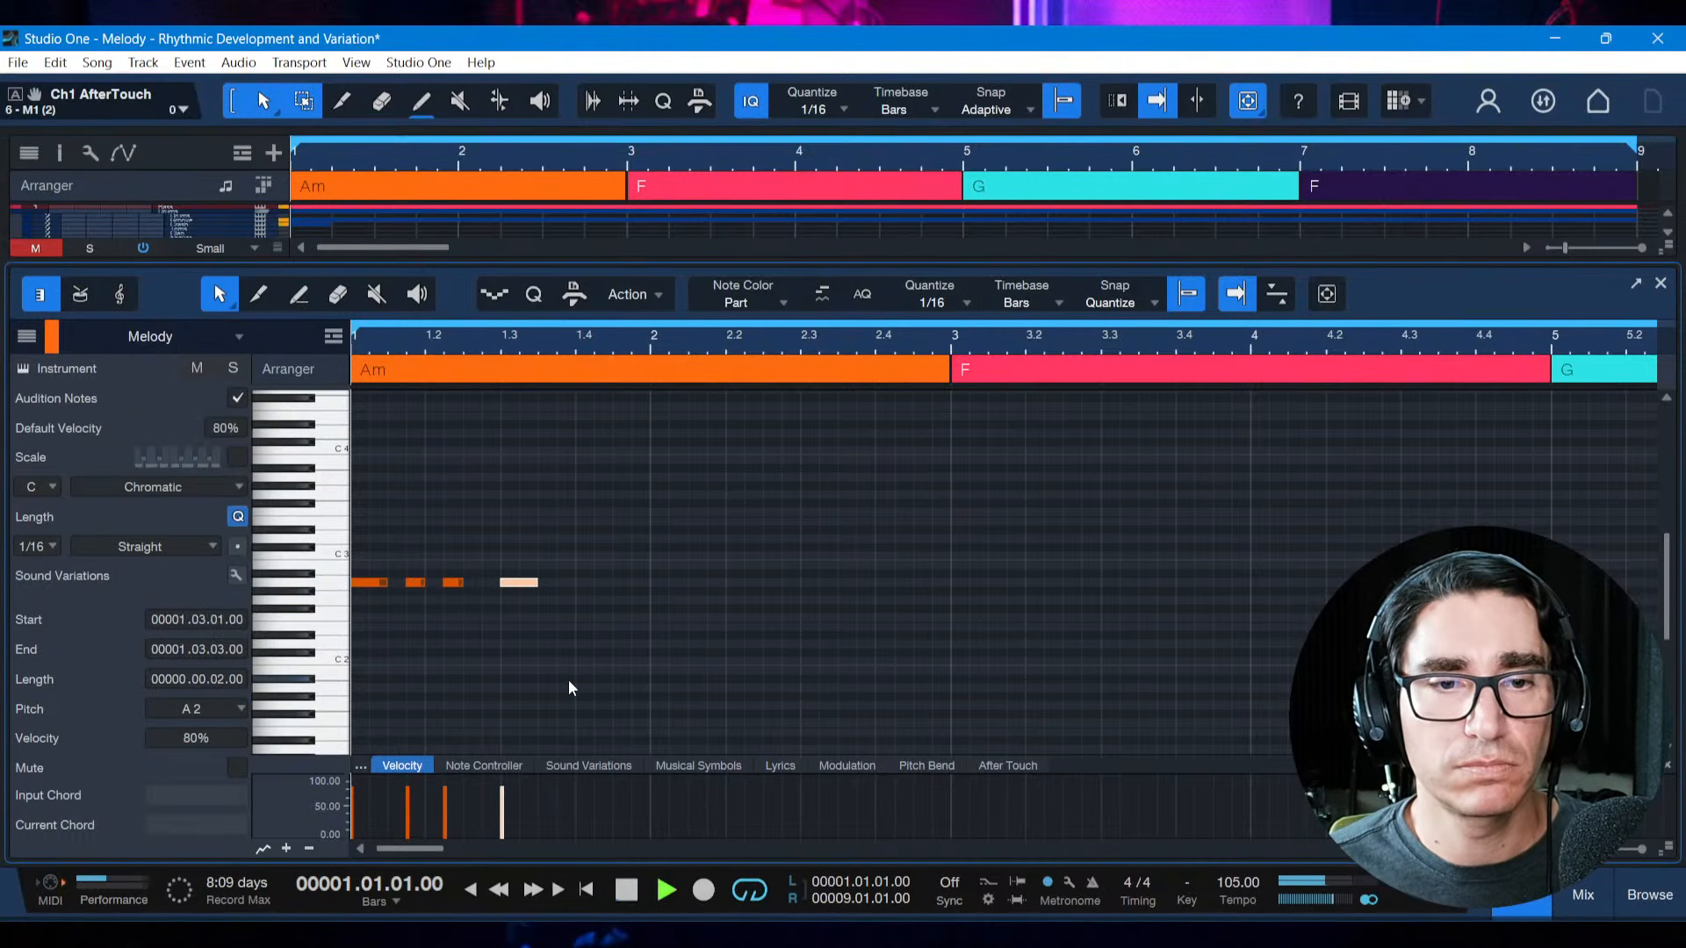
pyautogui.press('space')
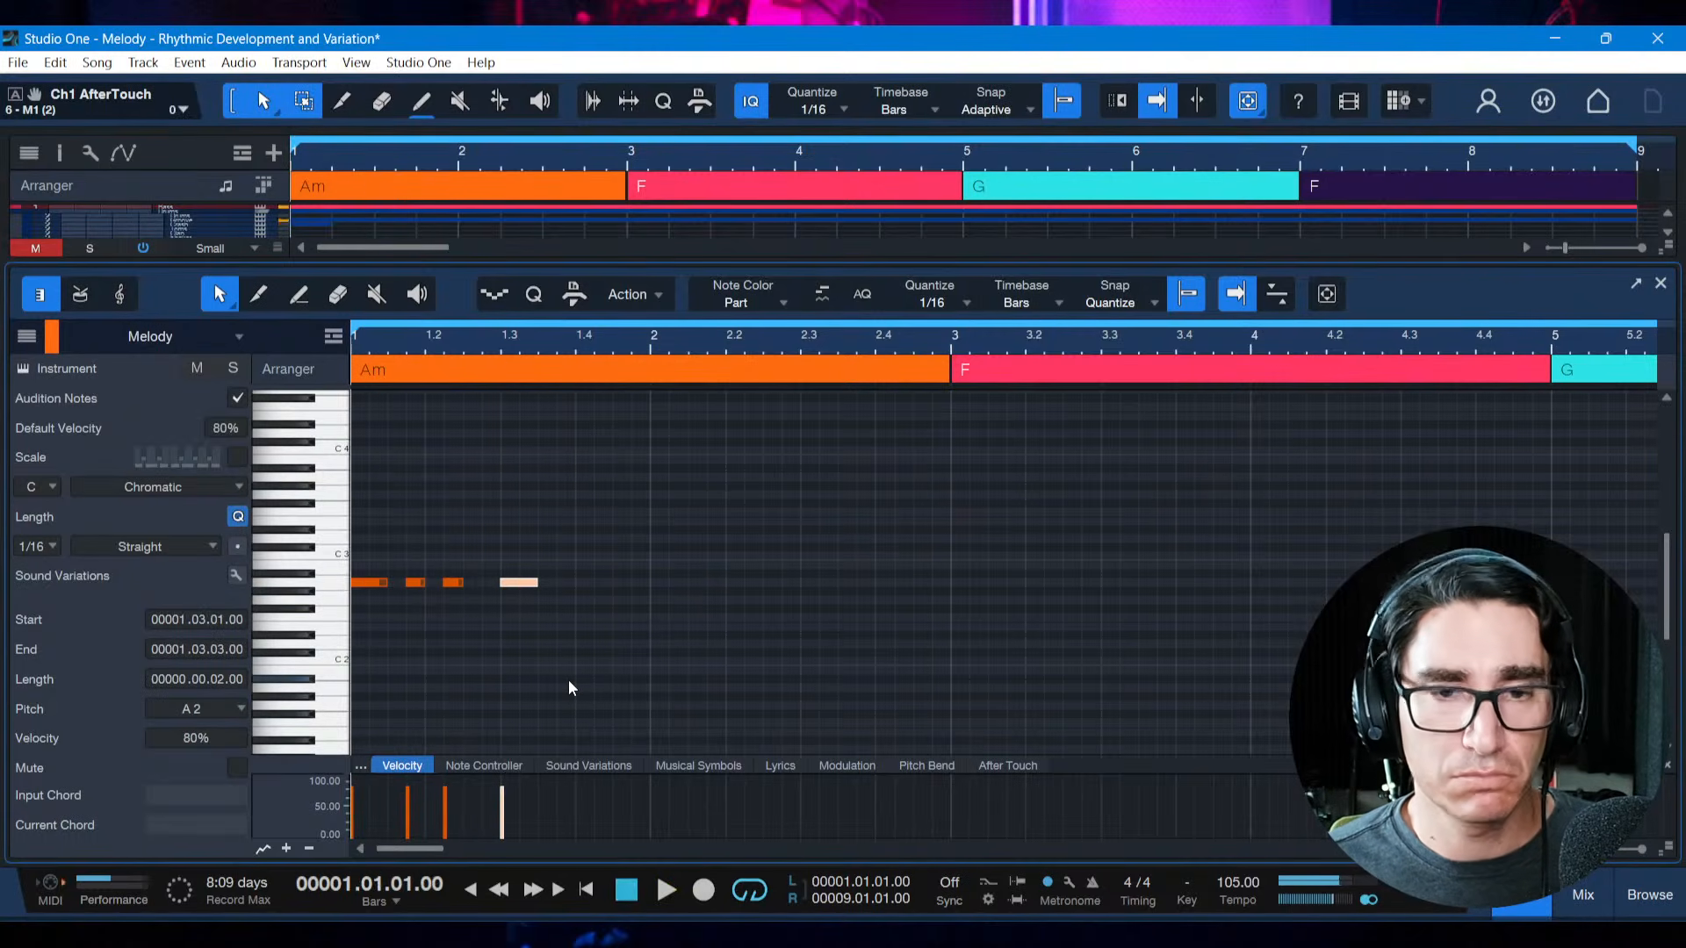
pyautogui.hotkey('ctrl', 's')
pyautogui.press('space')
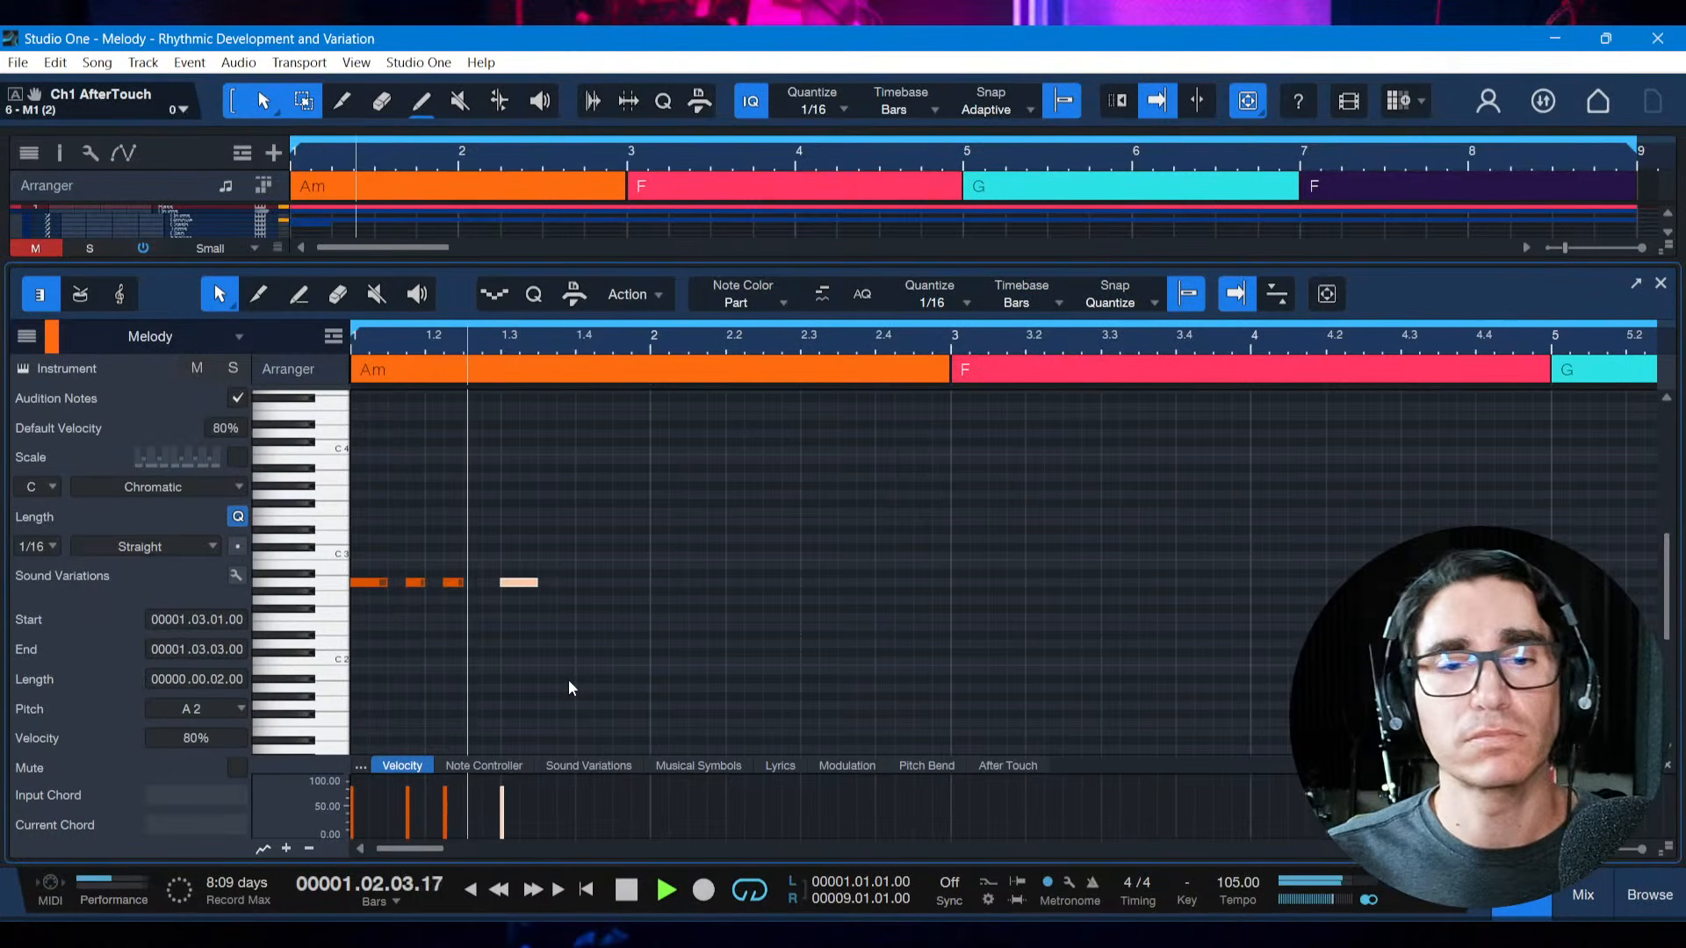
pyautogui.press('space')
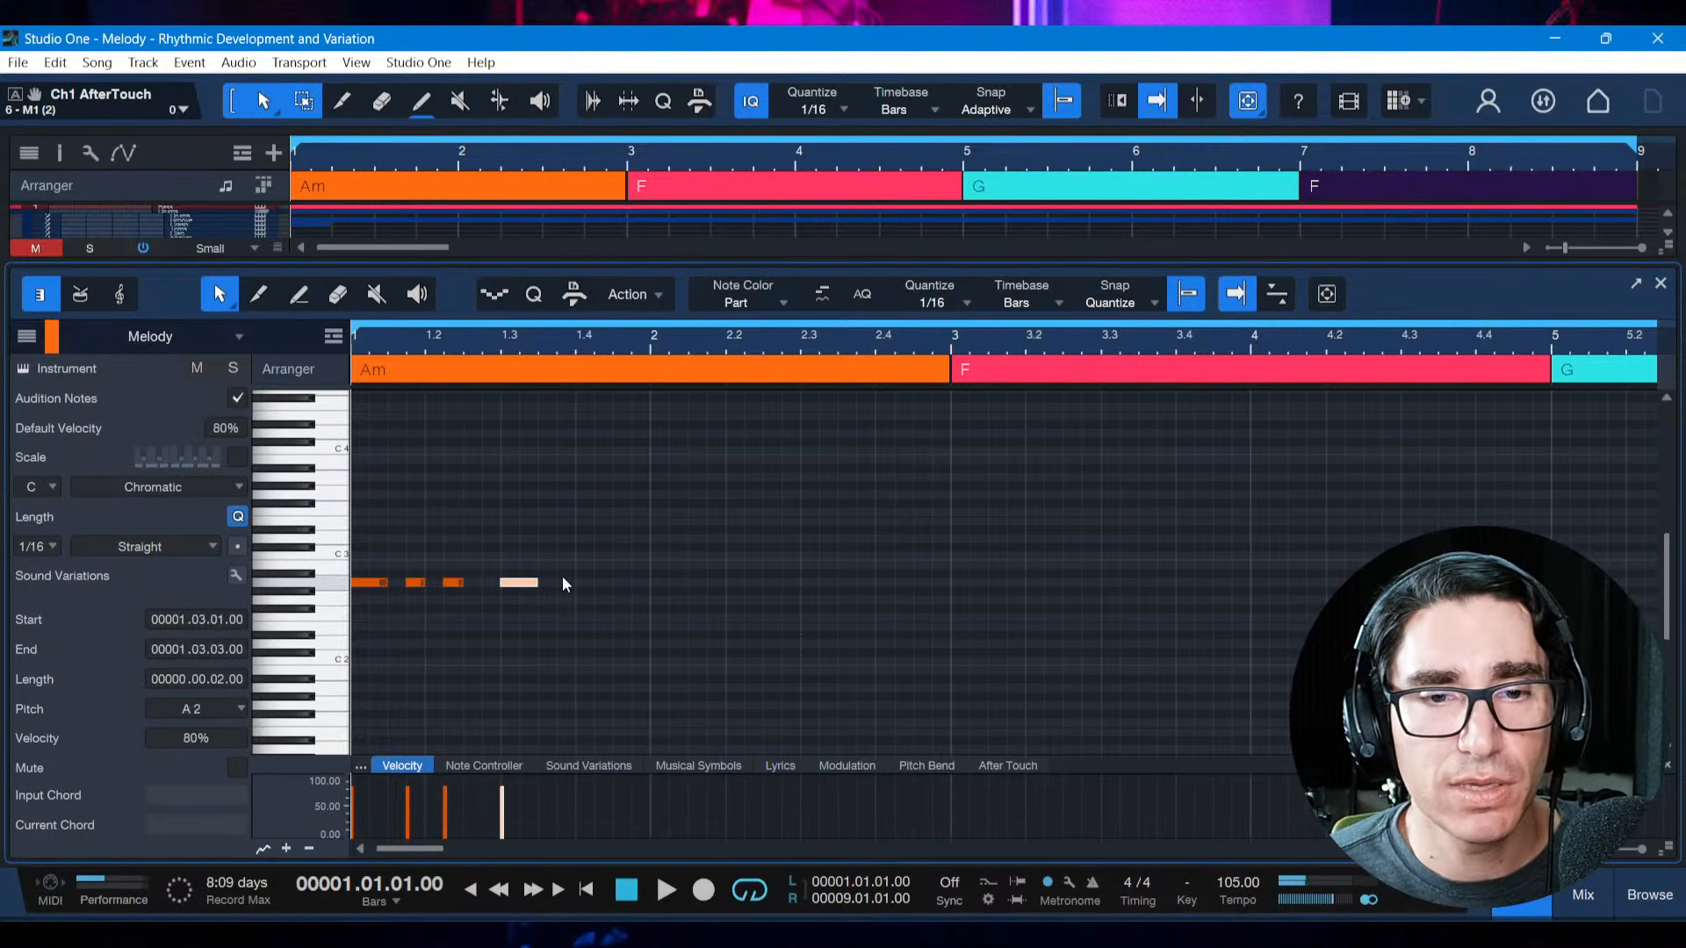
# Copy the four-note motif and paste it at the start of bar 3
pyautogui.moveTo(557, 582); pyautogui.dragTo(354, 580)
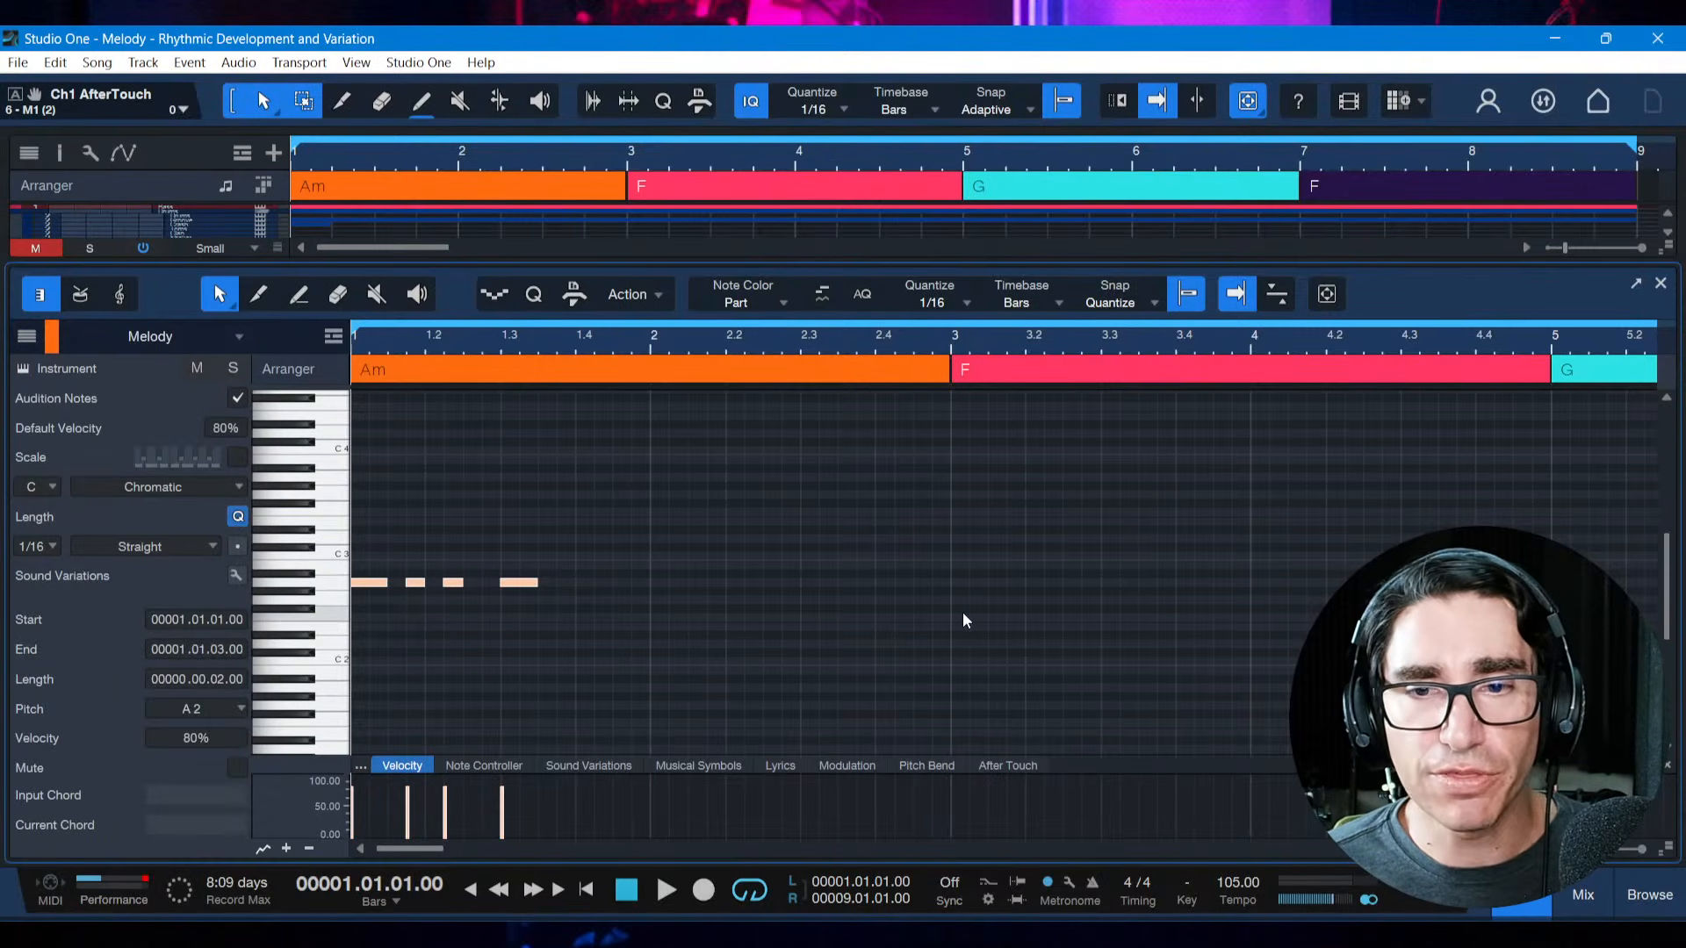
pyautogui.click(952, 576)
pyautogui.hotkey('ctrl', 'v')
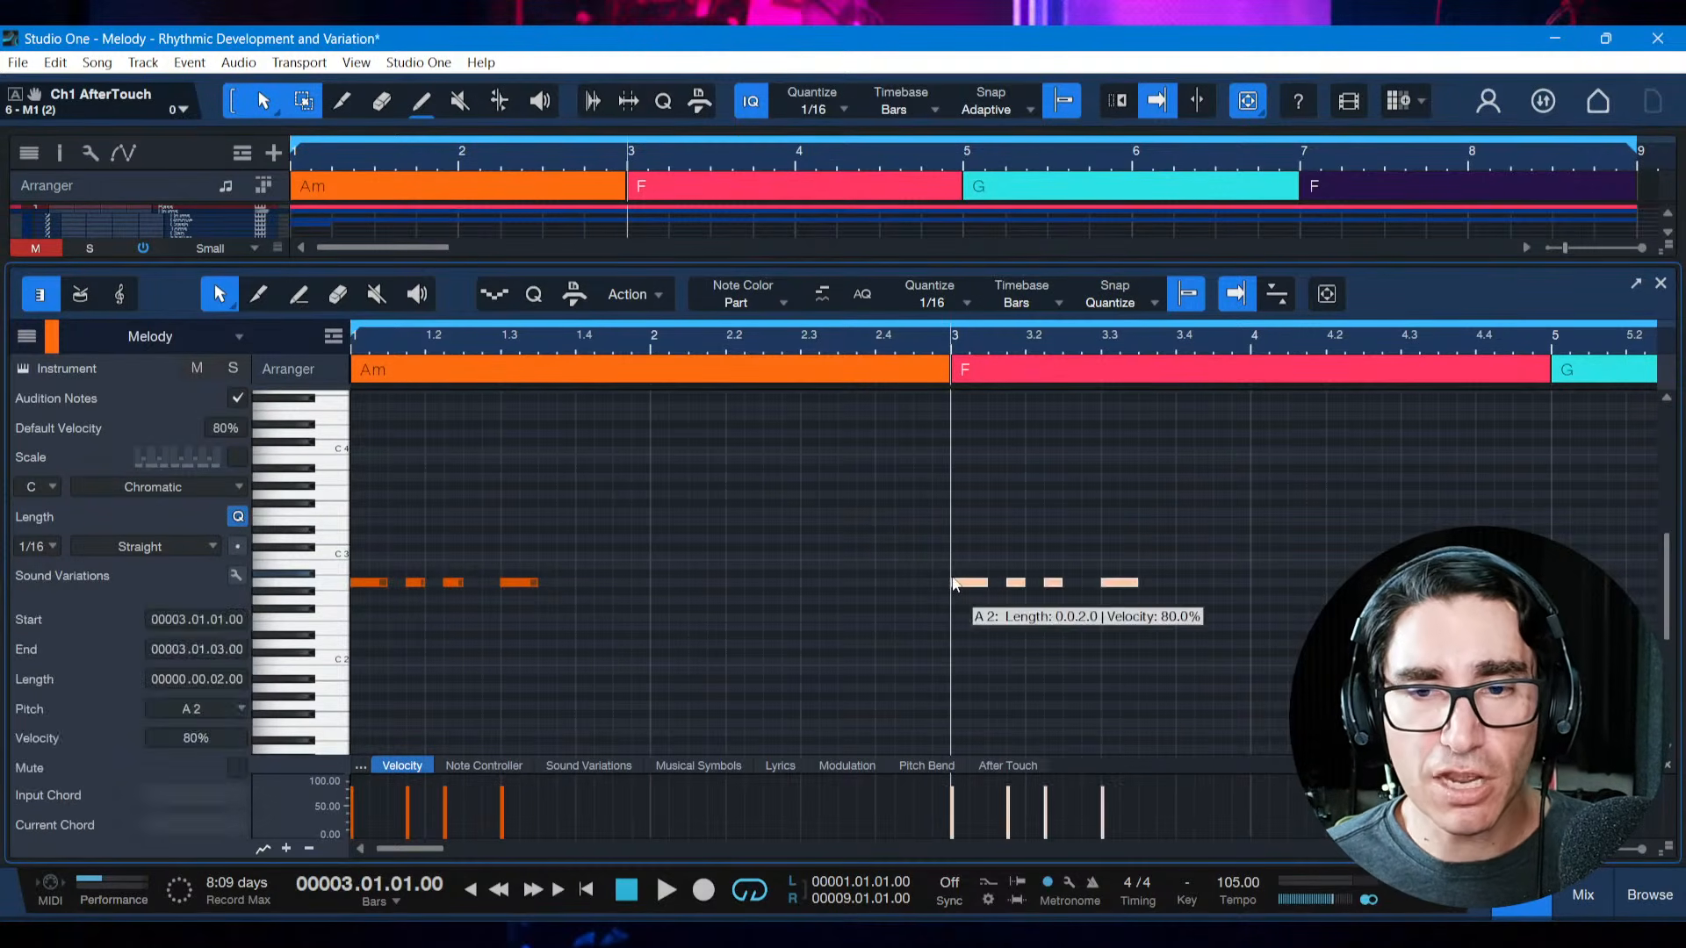
# Shift the copied motif's two middle notes forward to start at 3.2.1 and play both motifs from the start
pyautogui.click(976, 634)
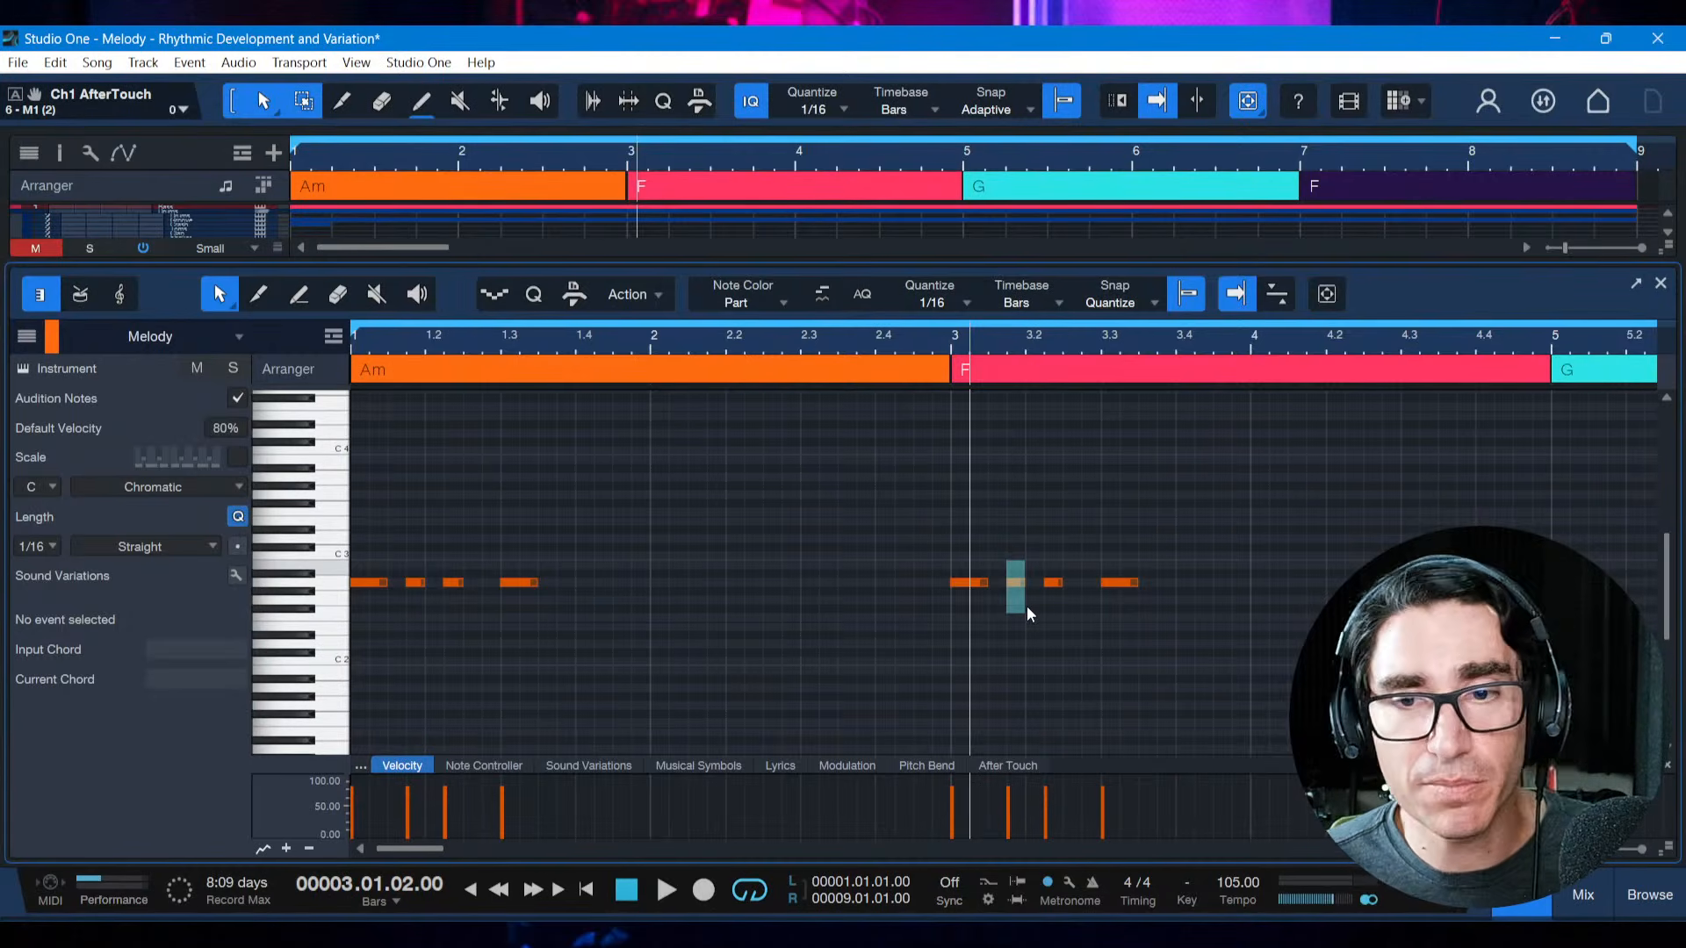
pyautogui.moveTo(1026, 606); pyautogui.dragTo(1025, 605)
pyautogui.click(1036, 631)
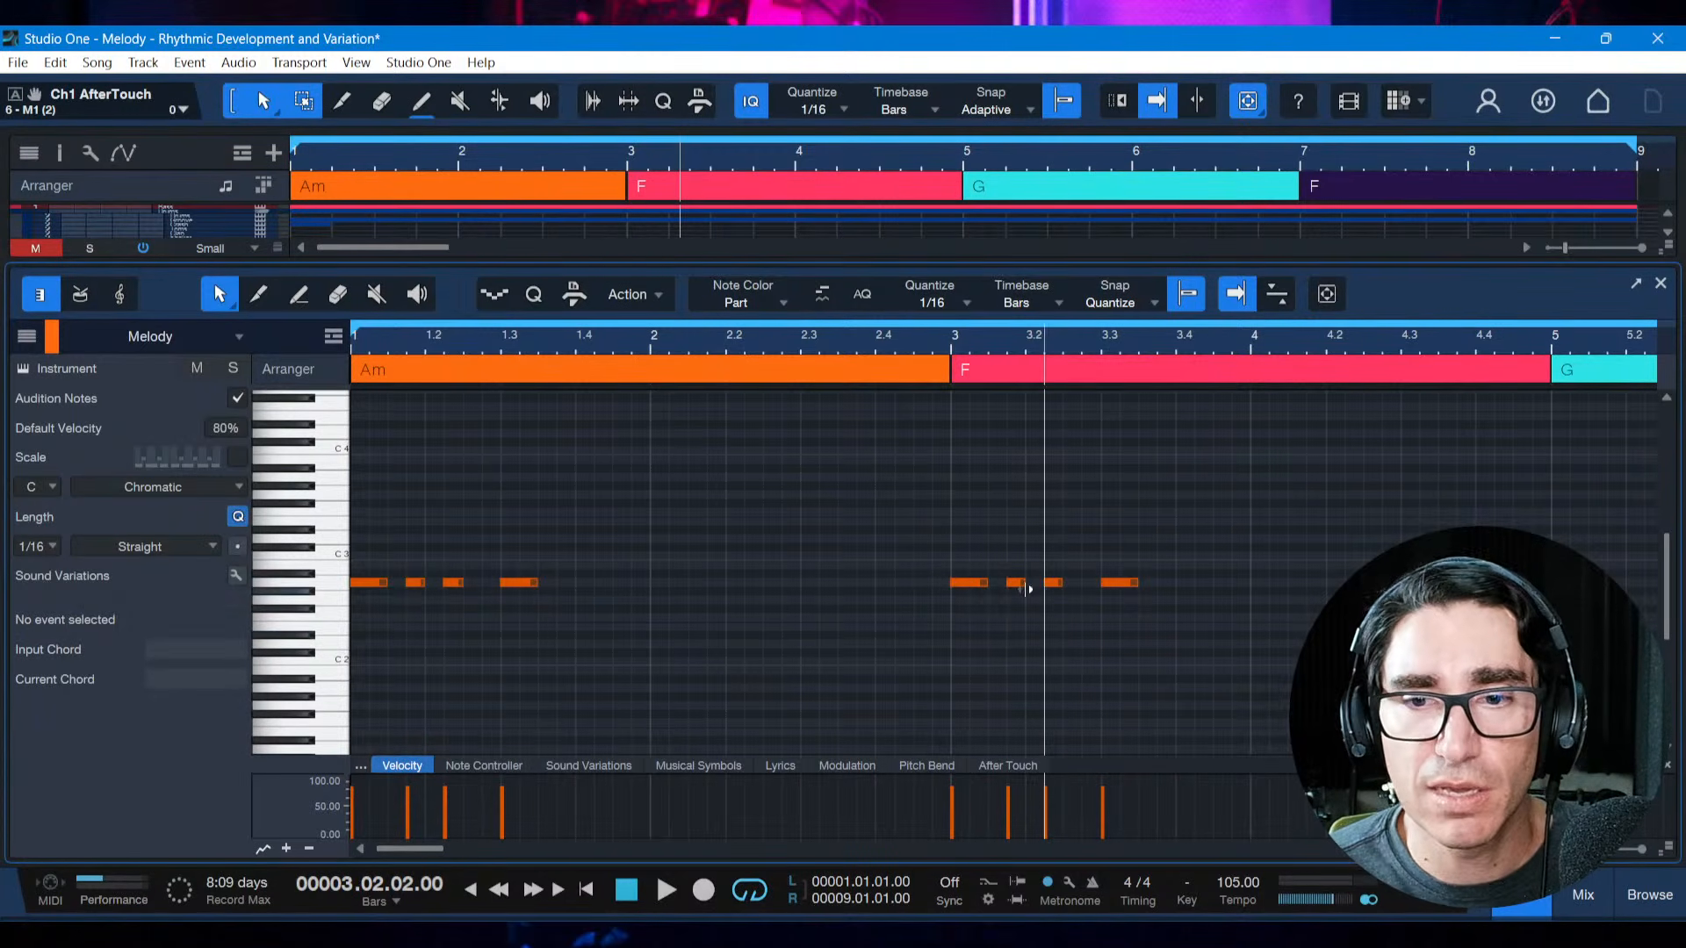
pyautogui.moveTo(1058, 596); pyautogui.dragTo(1064, 598)
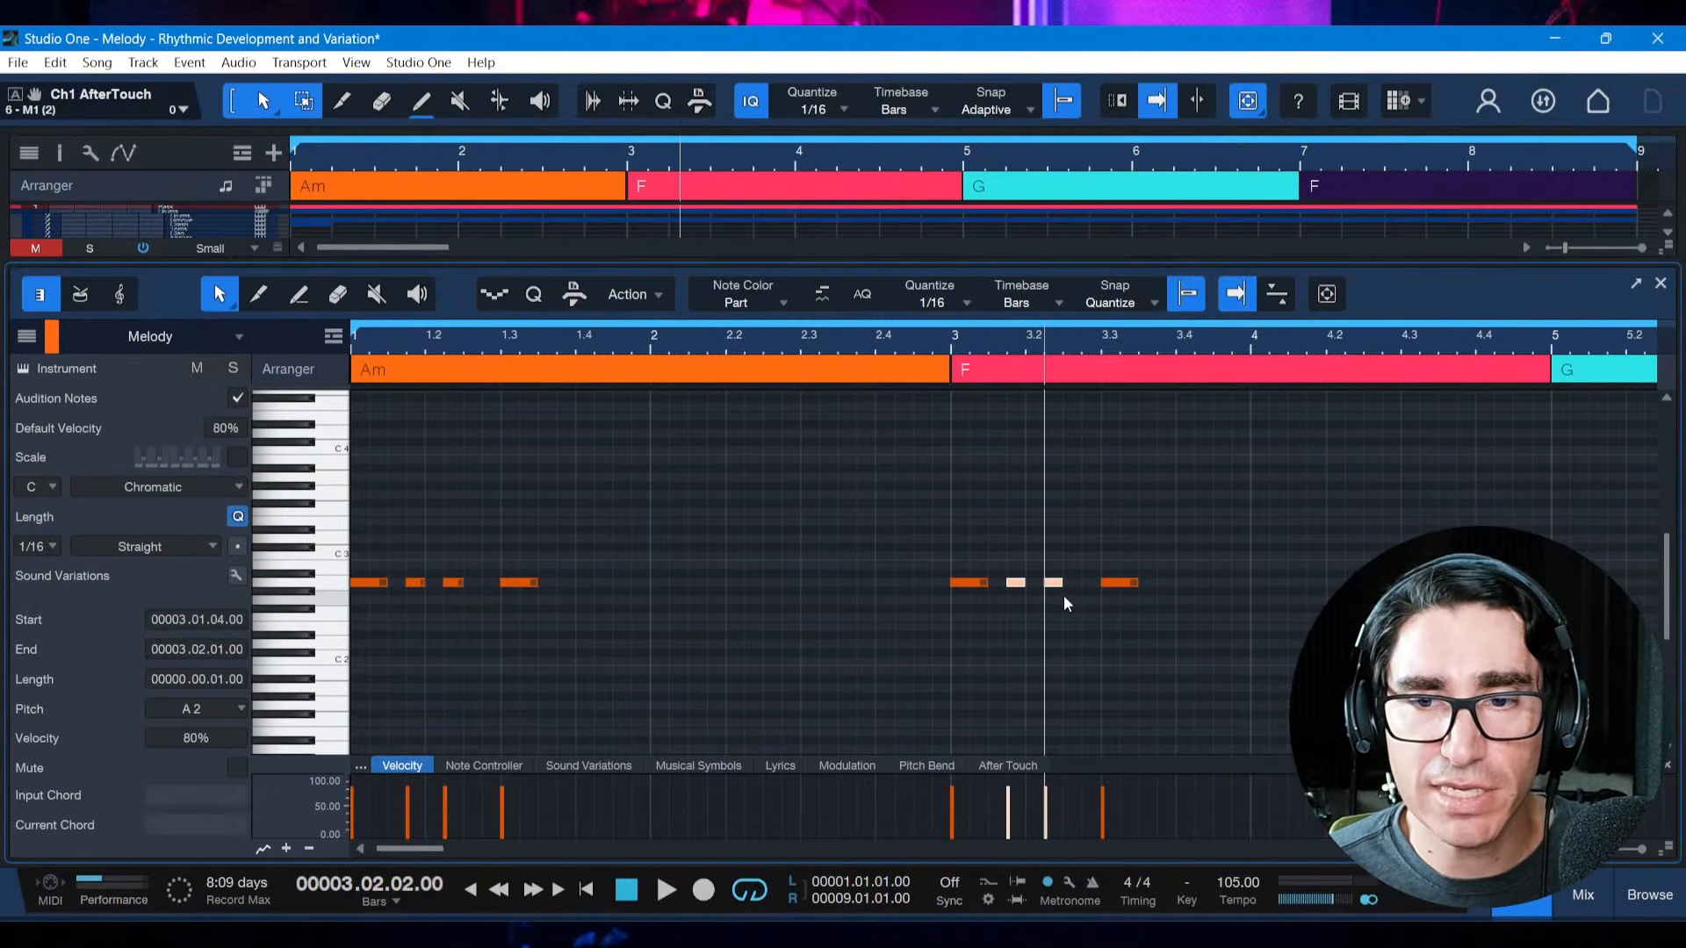
pyautogui.hotkey('alt', 'Right')
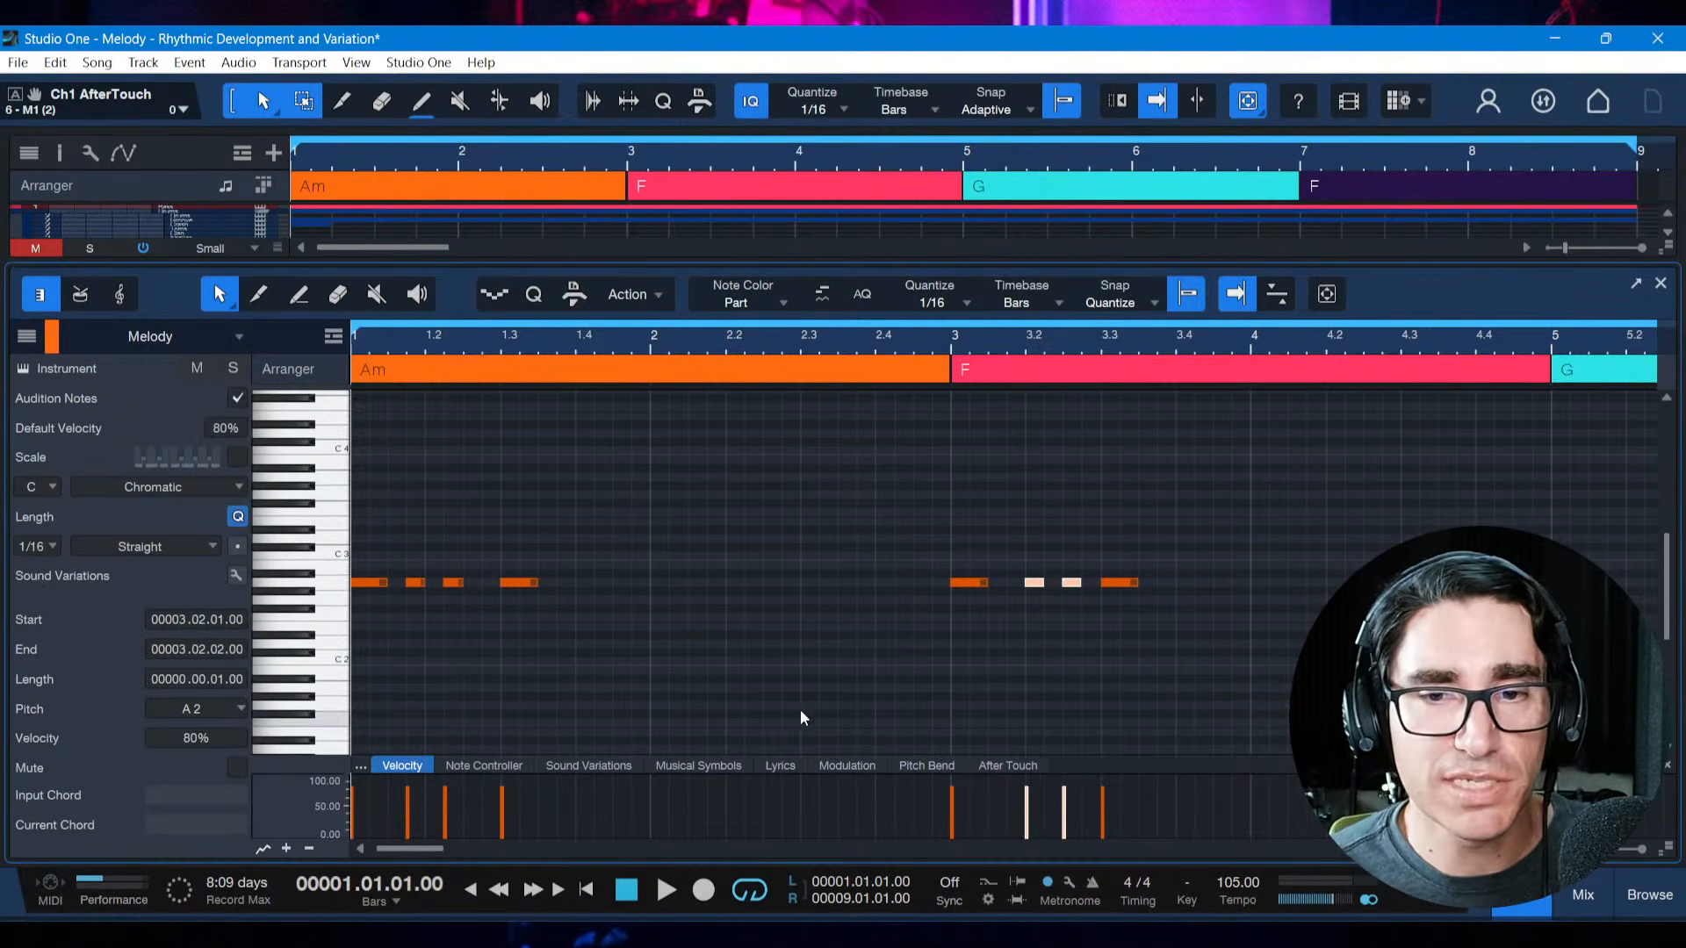
pyautogui.press('space')
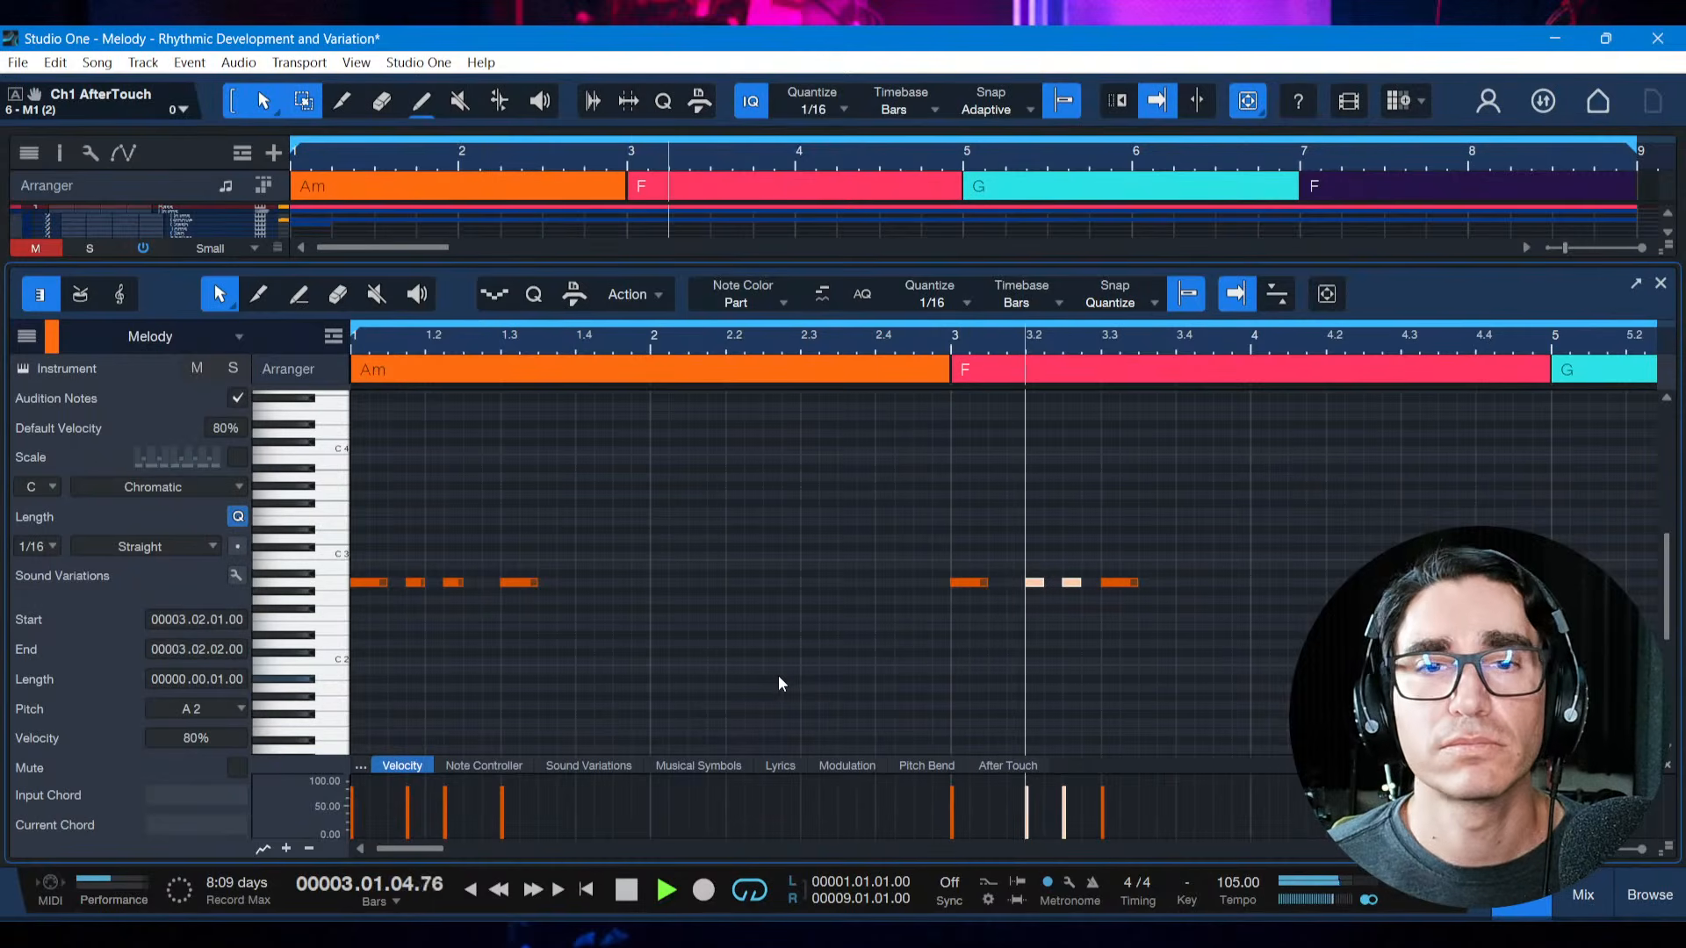
pyautogui.press('space')
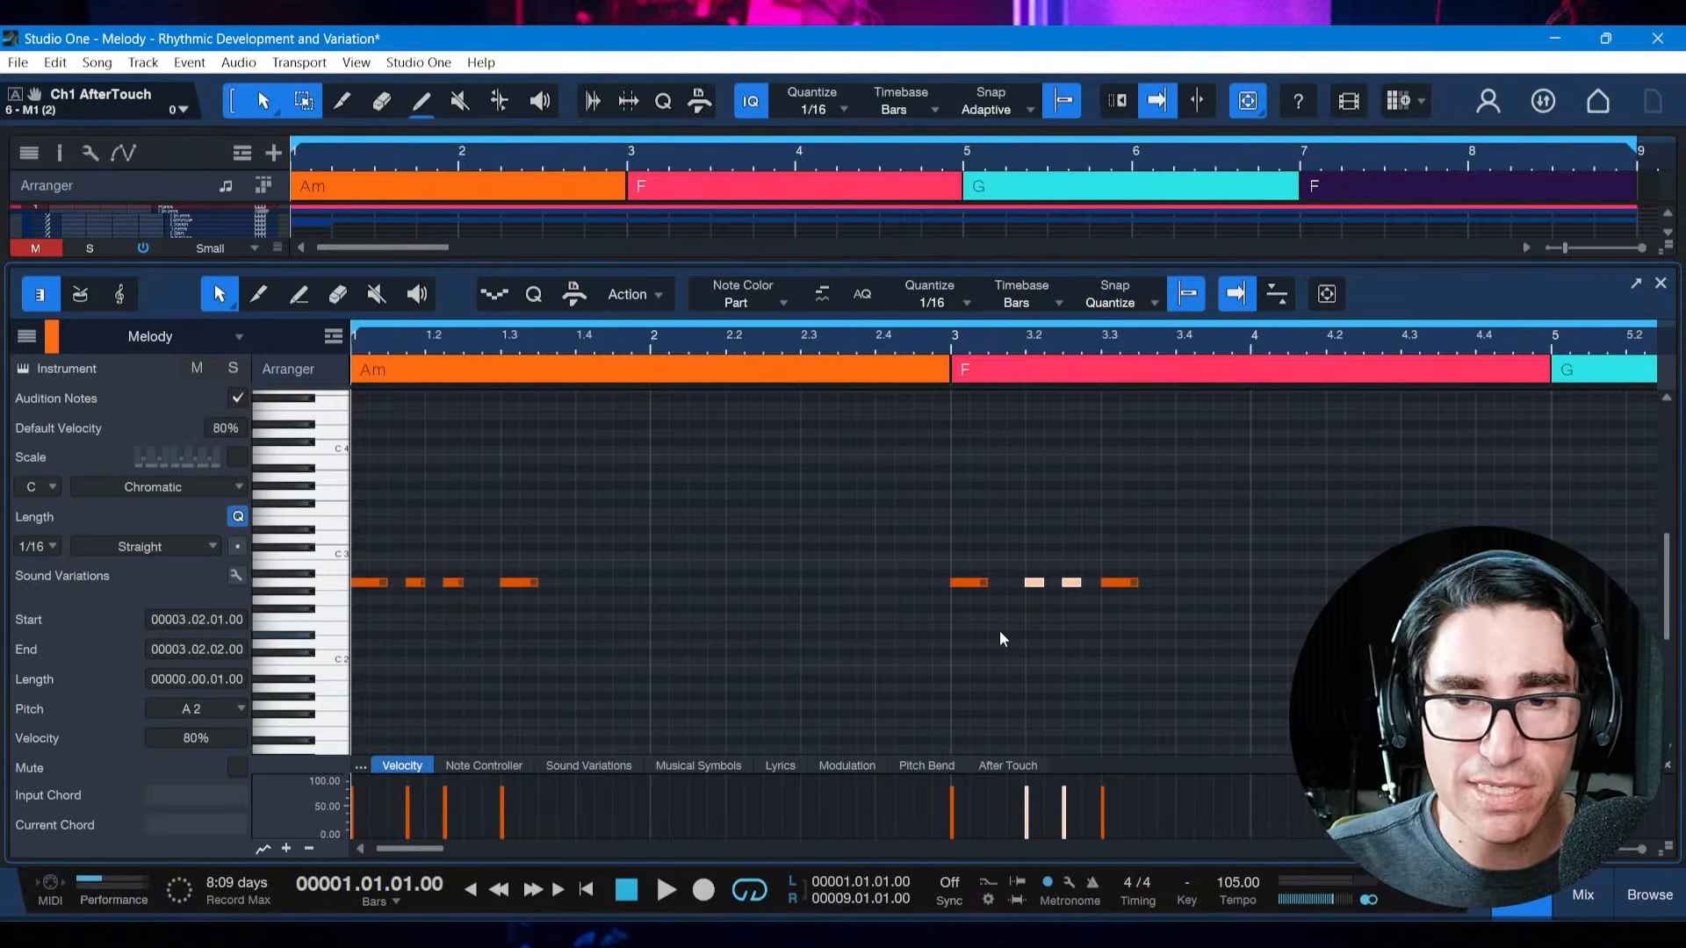
# Shift the copied motif's two middle notes back to start at 3.1.4
pyautogui.hotkey('alt', 'Left')
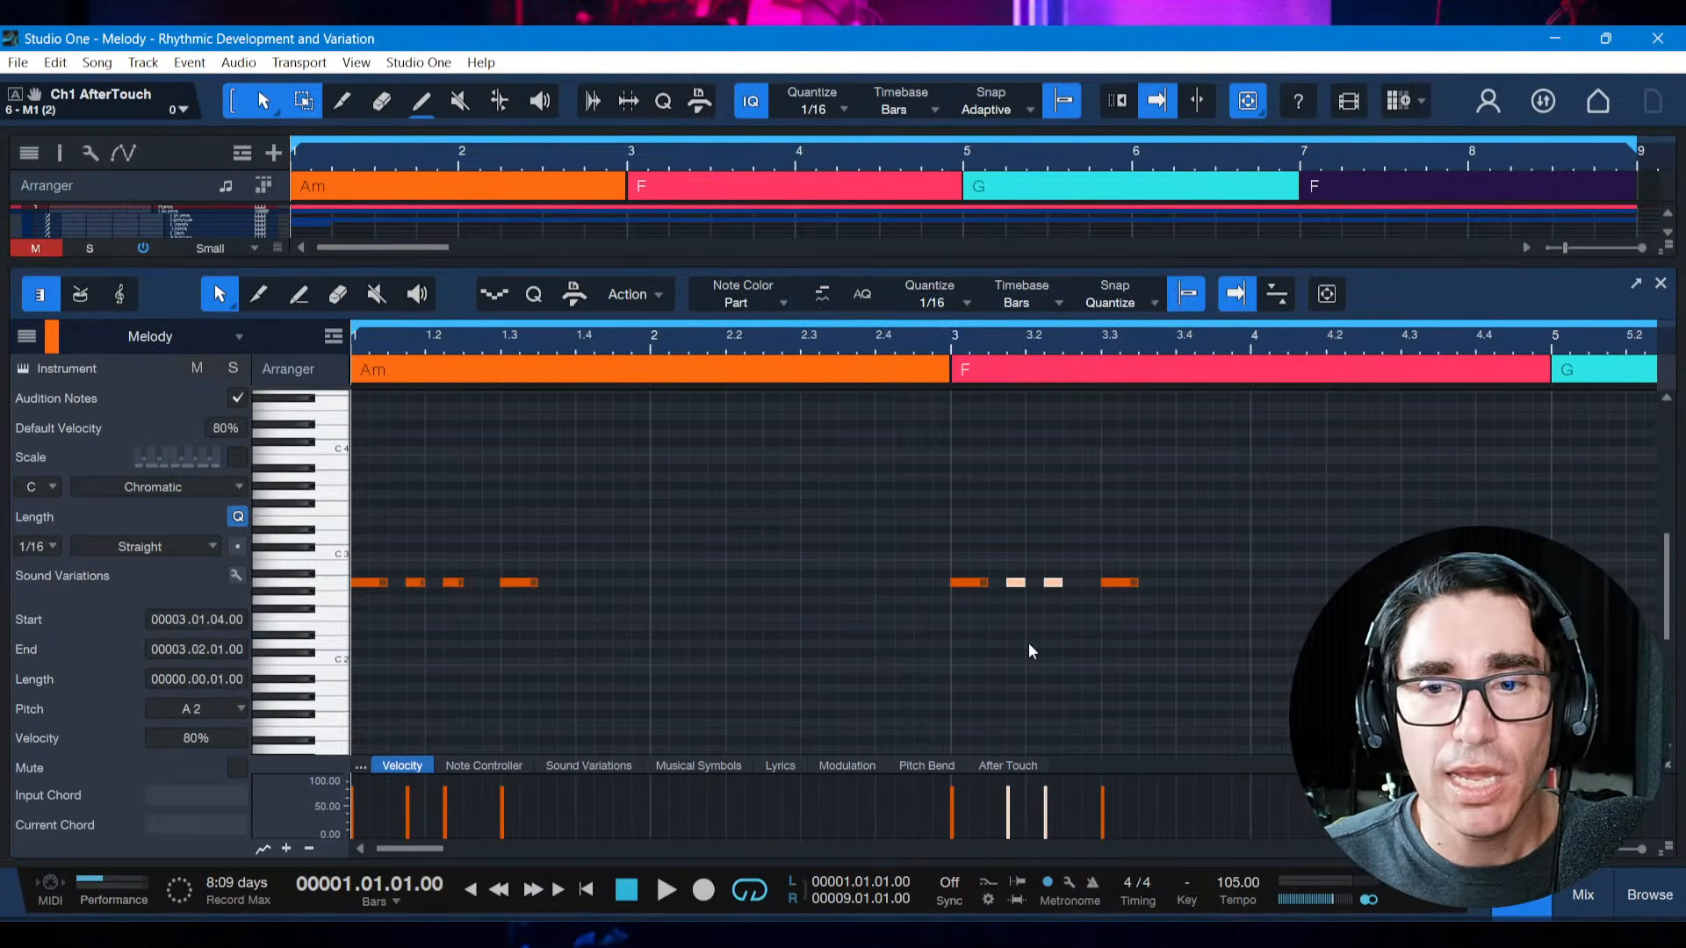
pyautogui.click(1029, 642)
pyautogui.click(1029, 643)
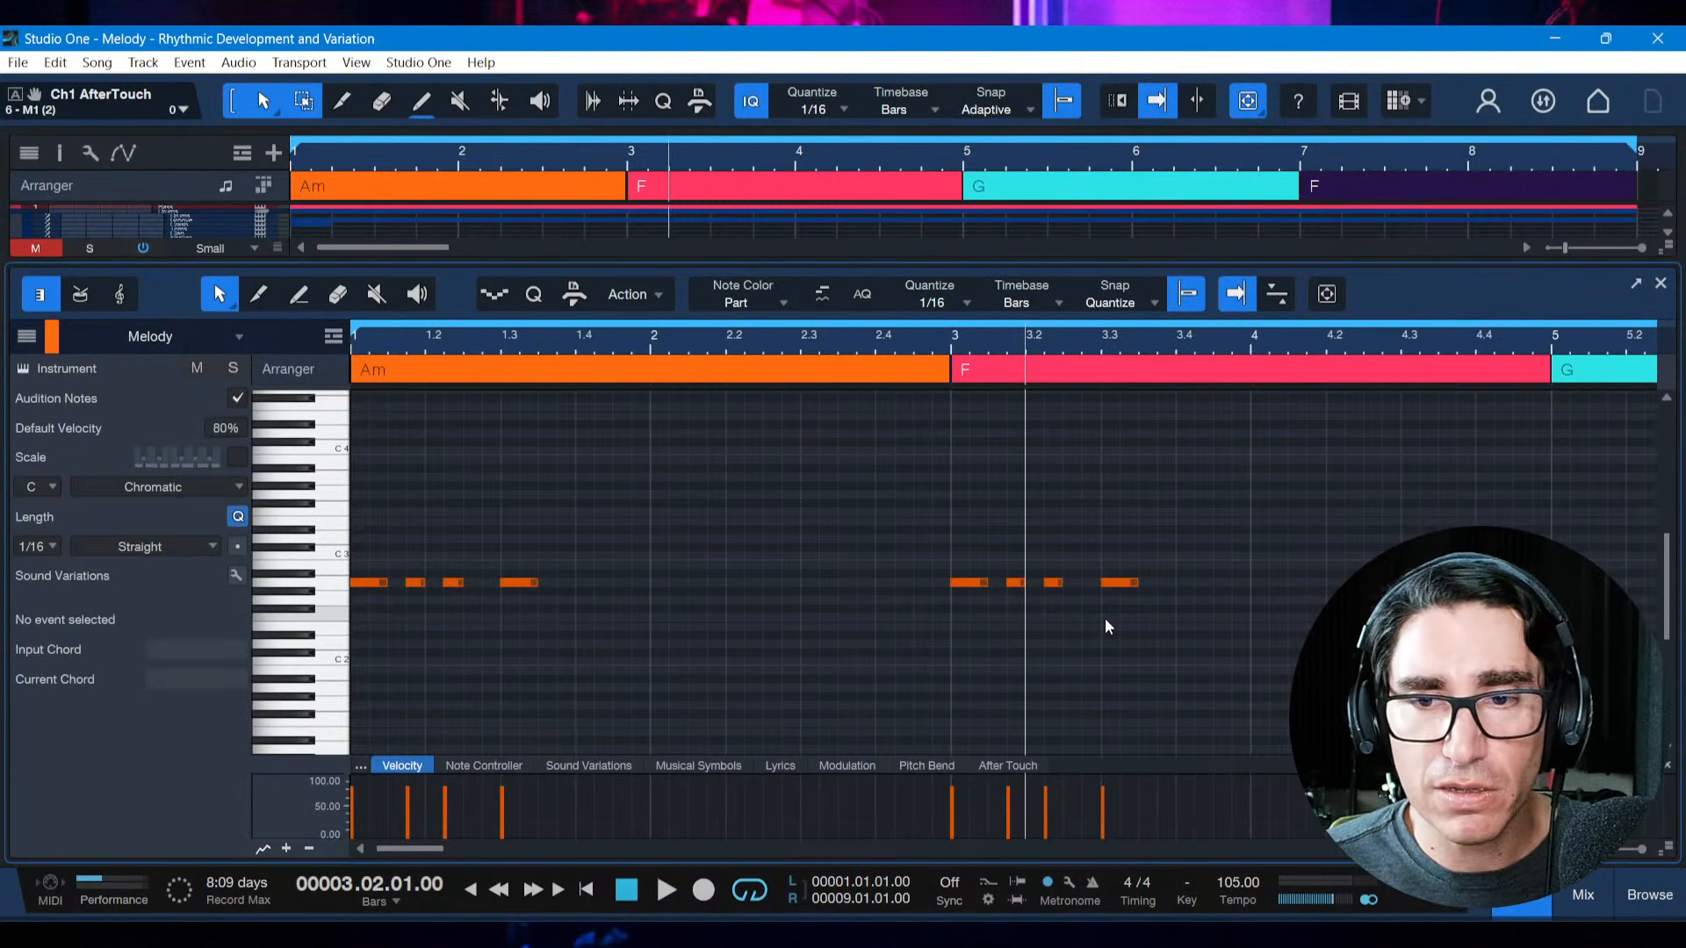
# Shift the copied motif's first three notes forward to start at 3.1.2, play both motifs, and save the song
pyautogui.moveTo(933, 562); pyautogui.dragTo(1075, 606)
pyautogui.hotkey('alt', 'Right')
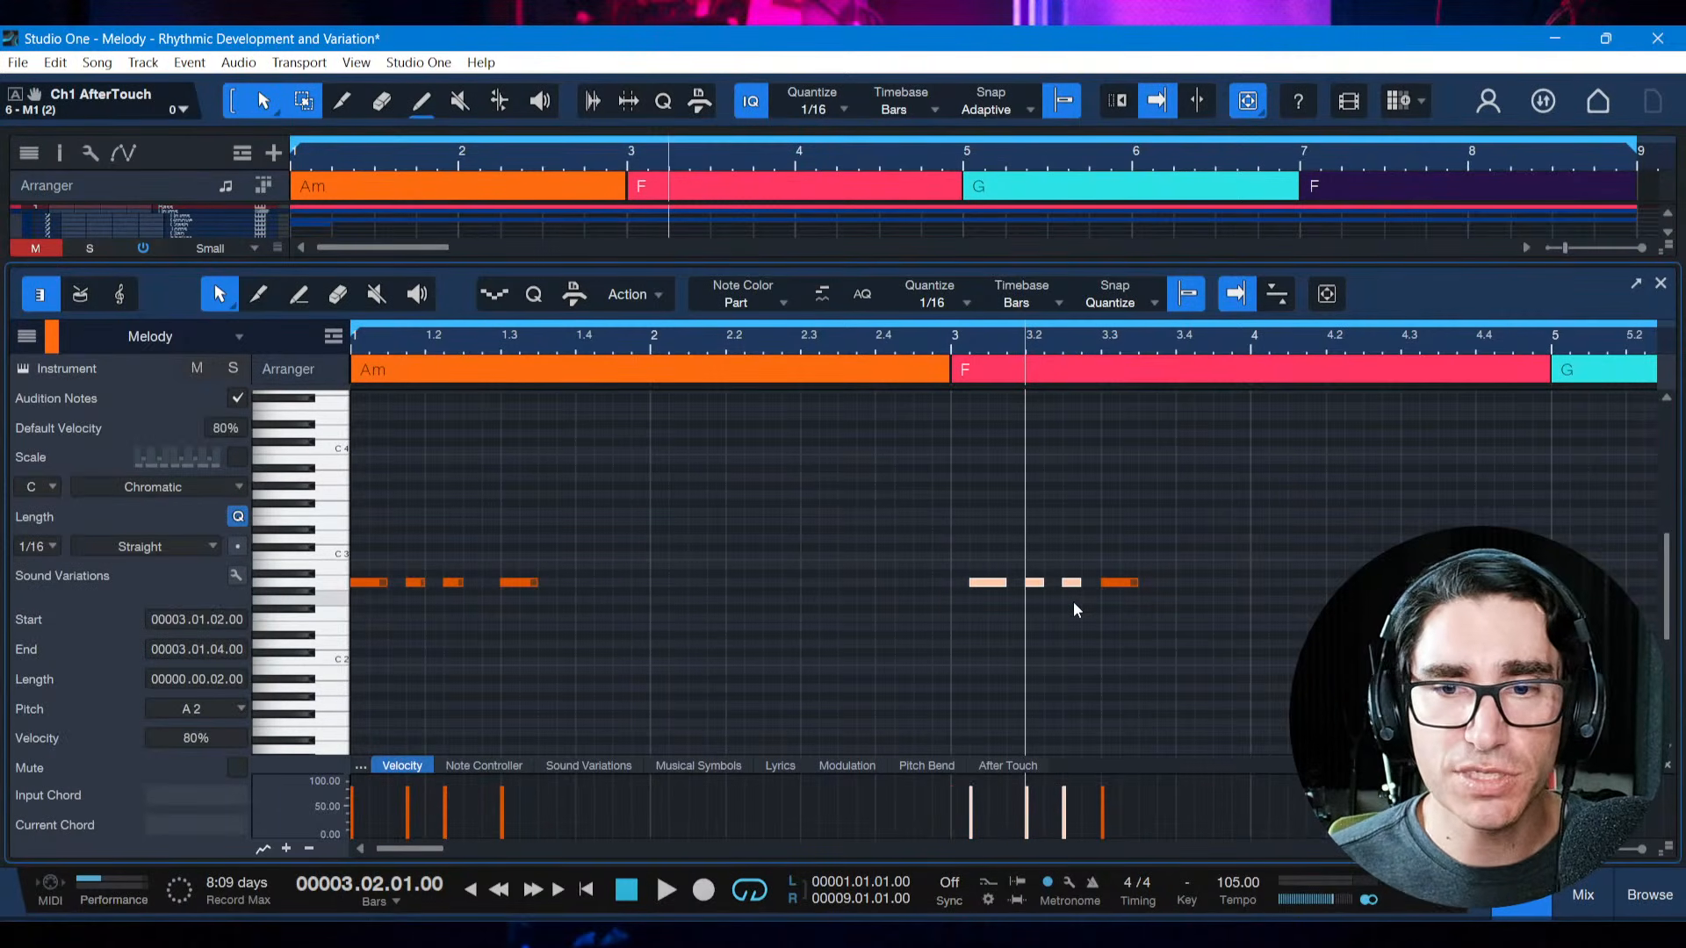
pyautogui.press(',')
pyautogui.press('space')
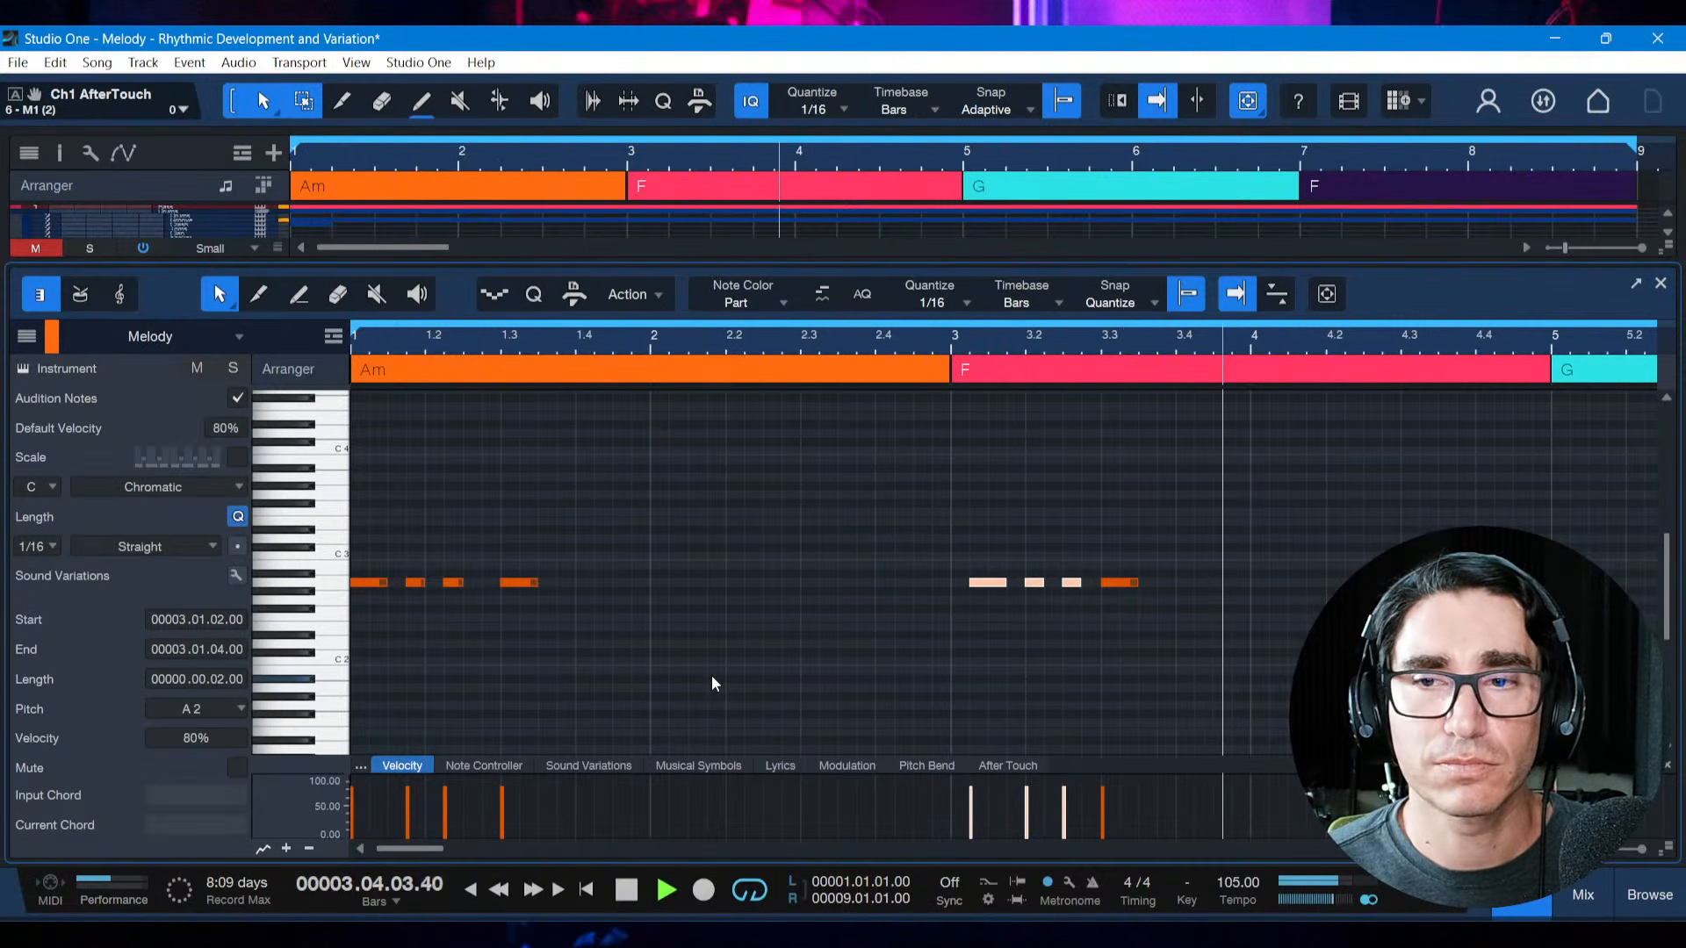
pyautogui.press('space')
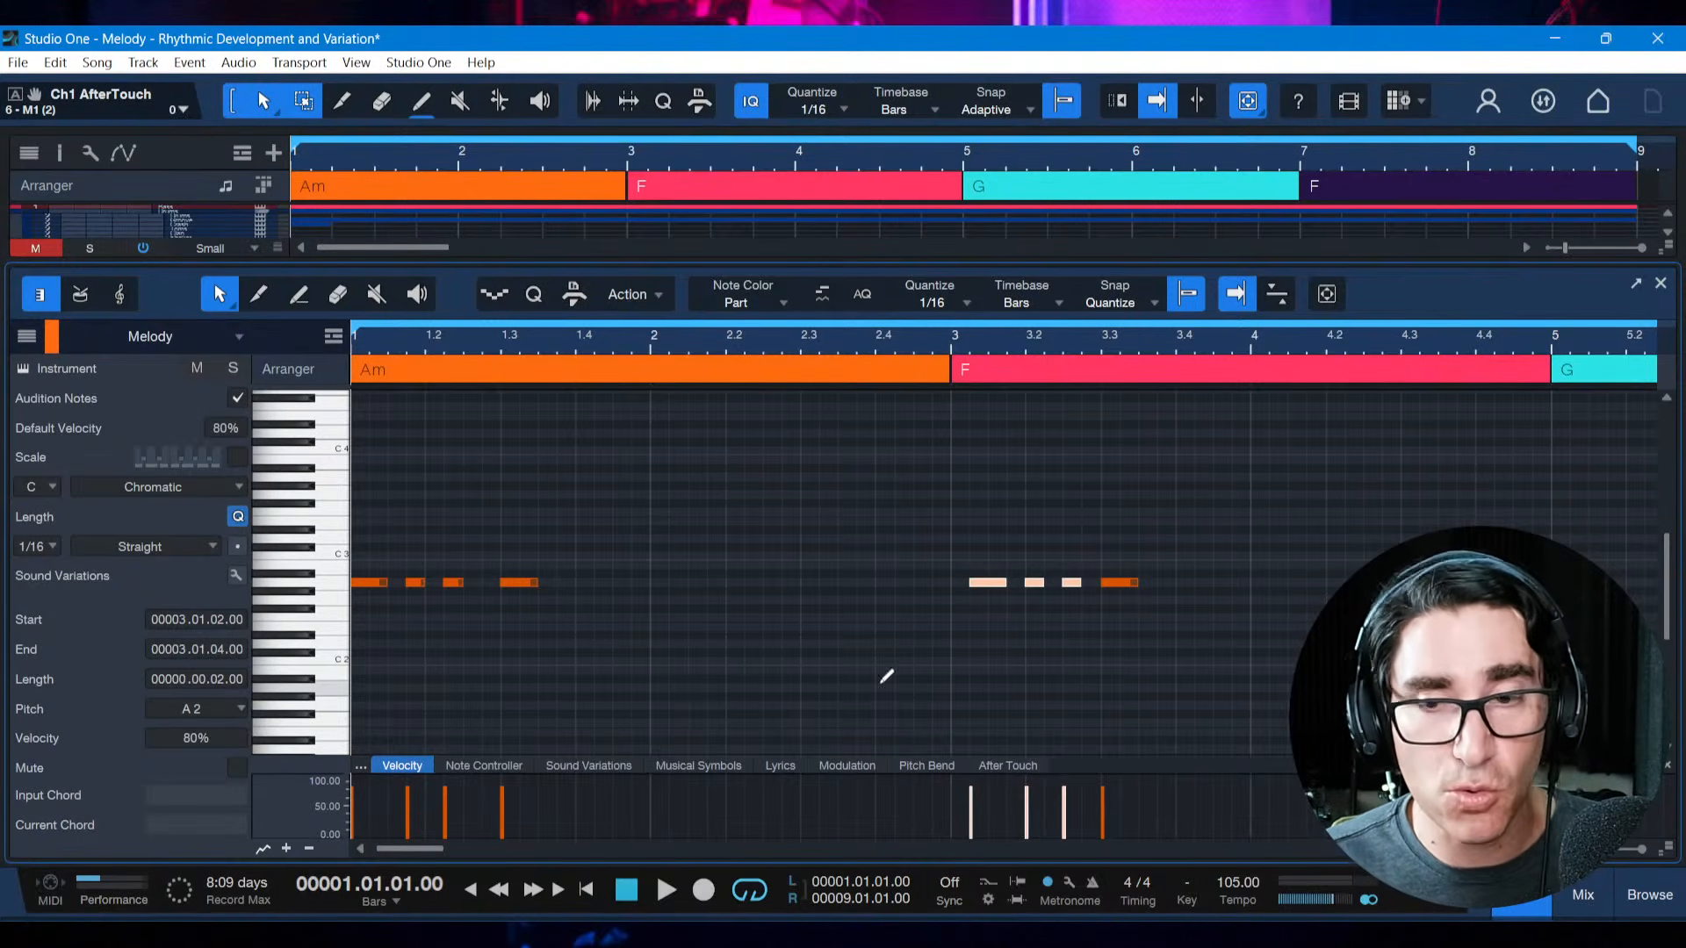
pyautogui.hotkey('ctrl', 's')
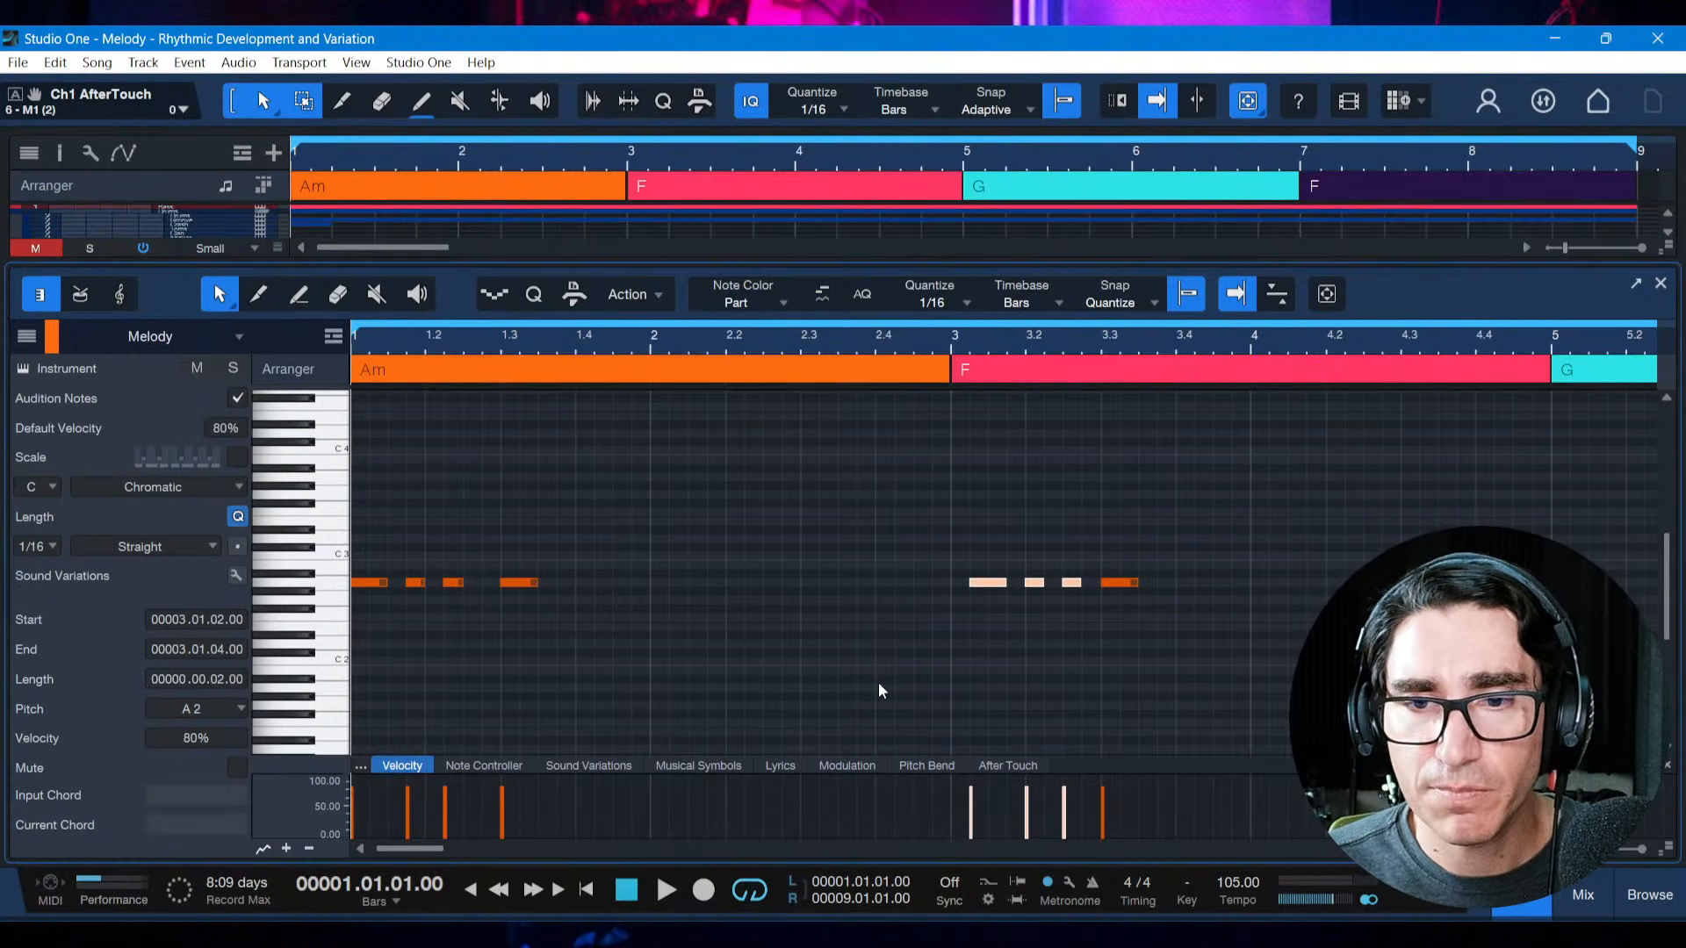
# Shift the copied motif's first three notes back to start at 3.1.1
pyautogui.moveTo(951, 544); pyautogui.dragTo(1092, 619)
pyautogui.hotkey('alt', 'Left')
pyautogui.click(1052, 644)
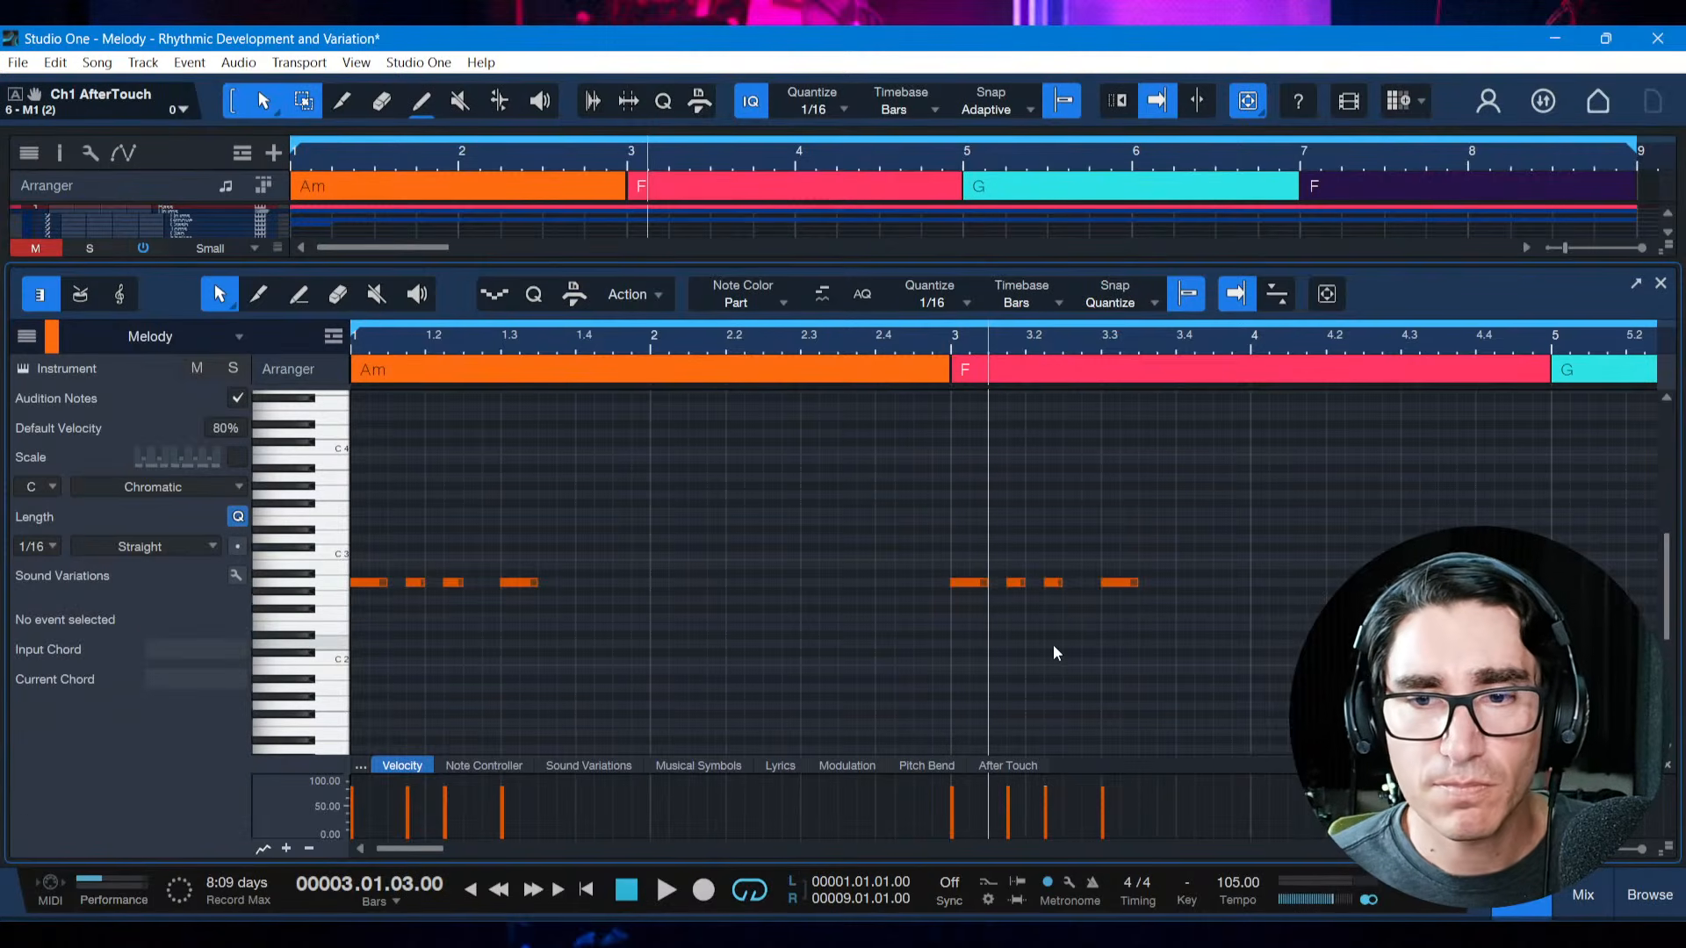
# Shorten the copied motif's first note to a sixteenth and duplicate it at 3.1.2, then place the playback position at 3.1.1
pyautogui.moveTo(933, 553); pyautogui.dragTo(1186, 621)
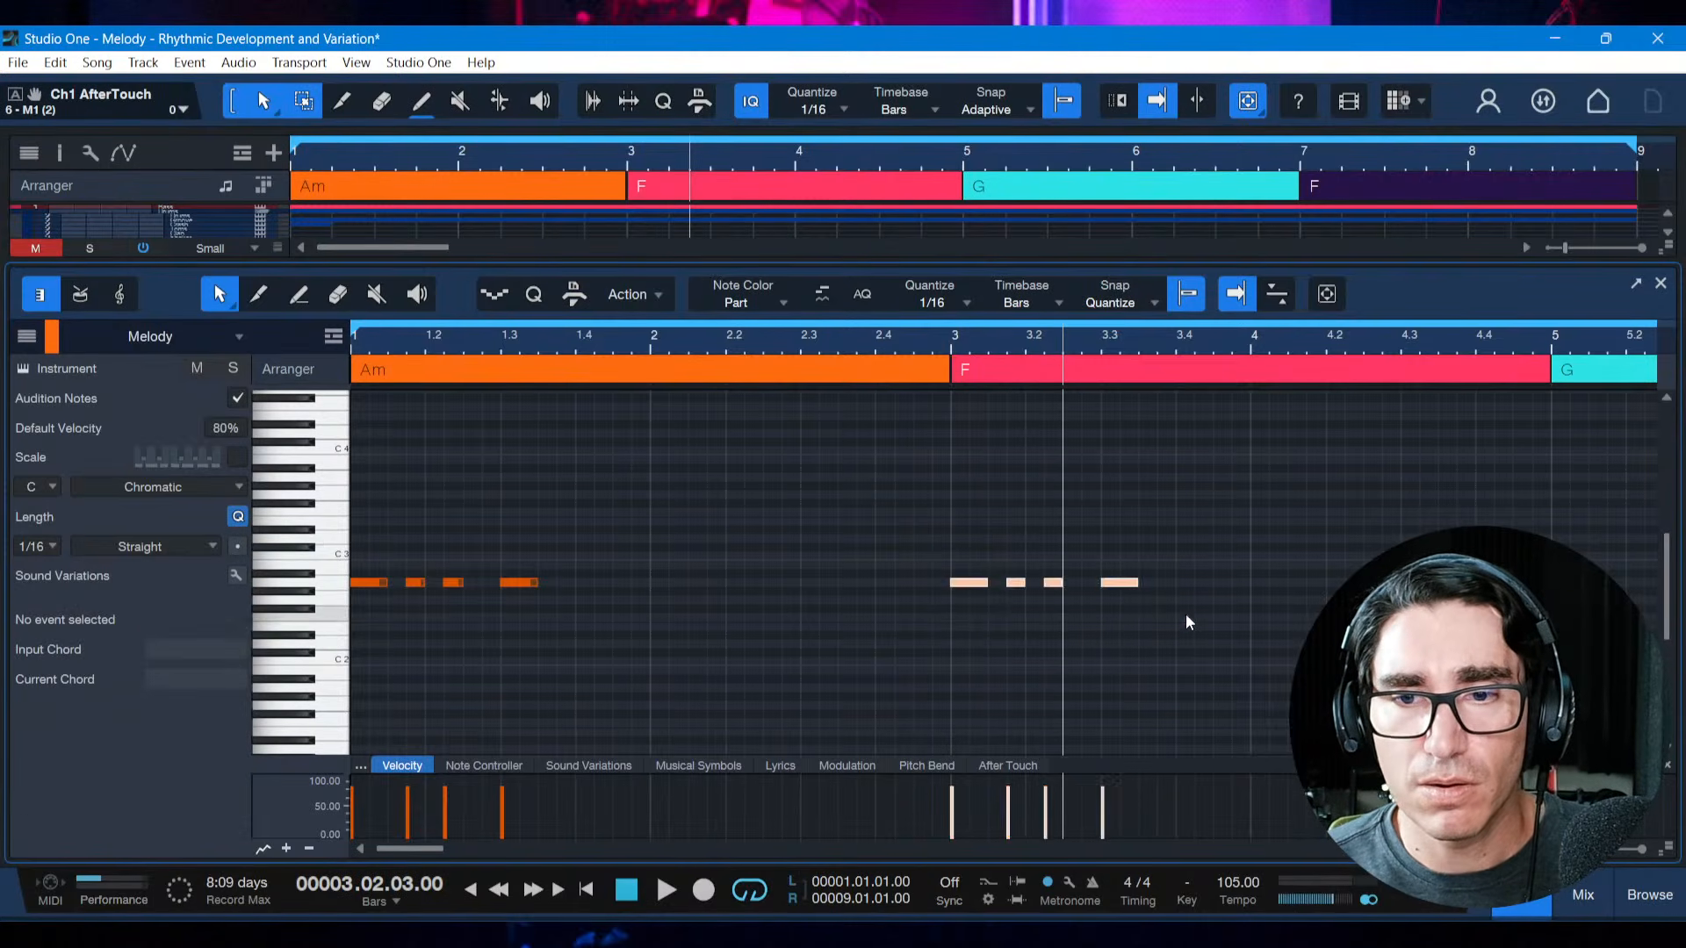
pyautogui.click(1121, 612)
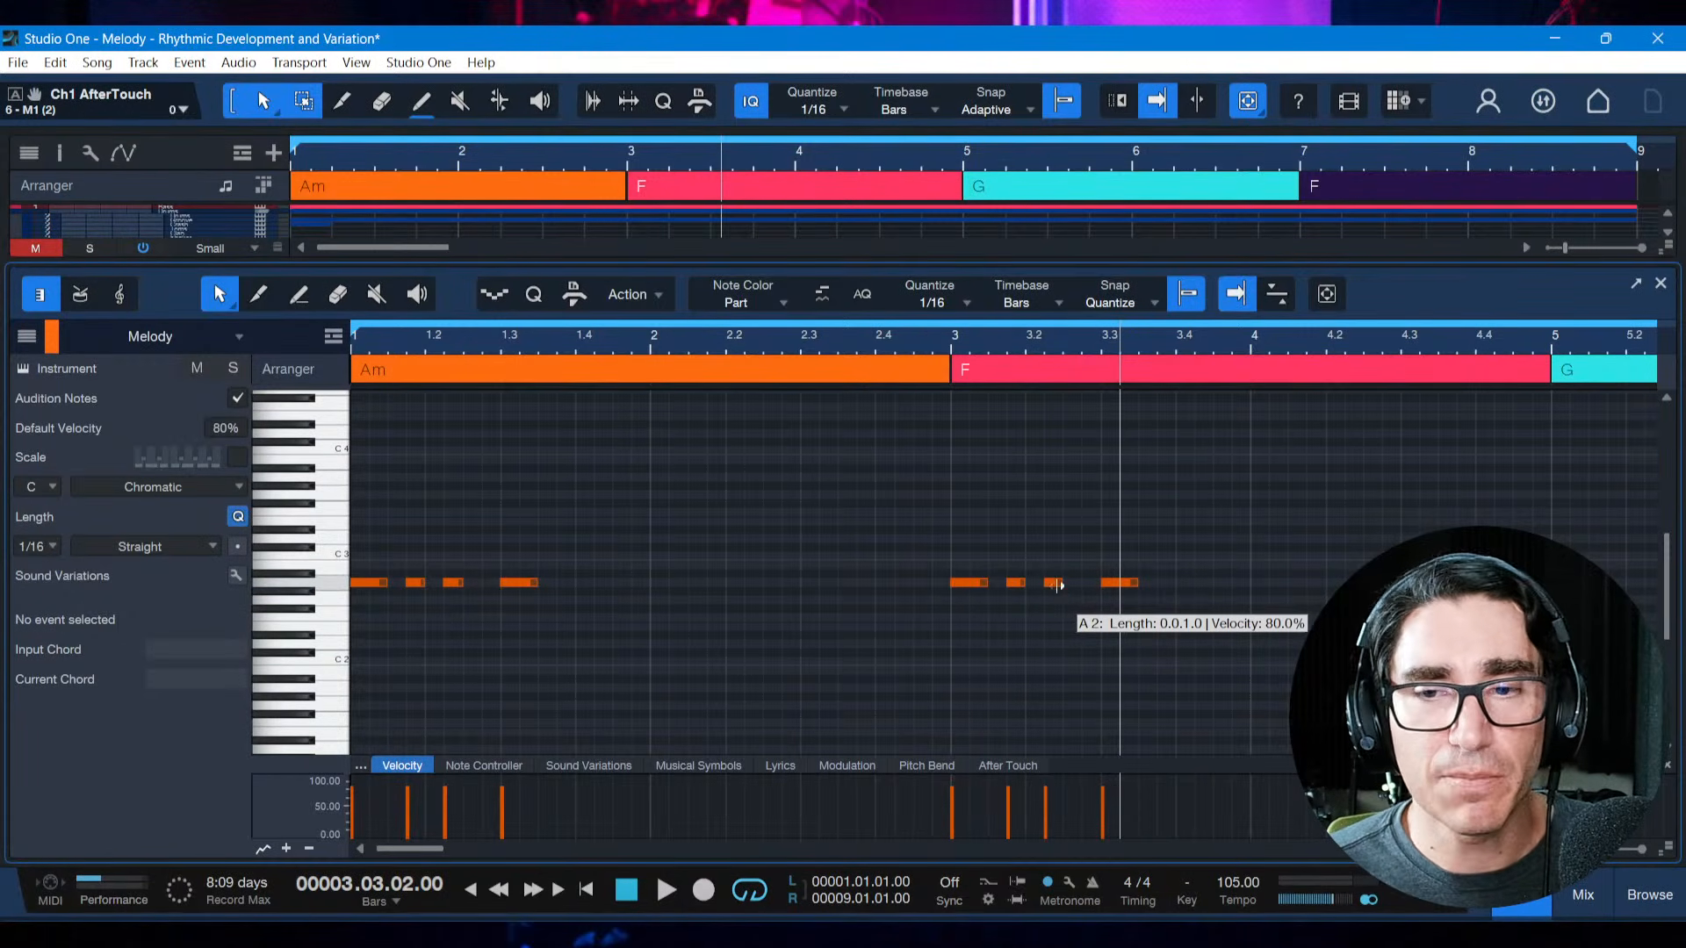
pyautogui.click(973, 584)
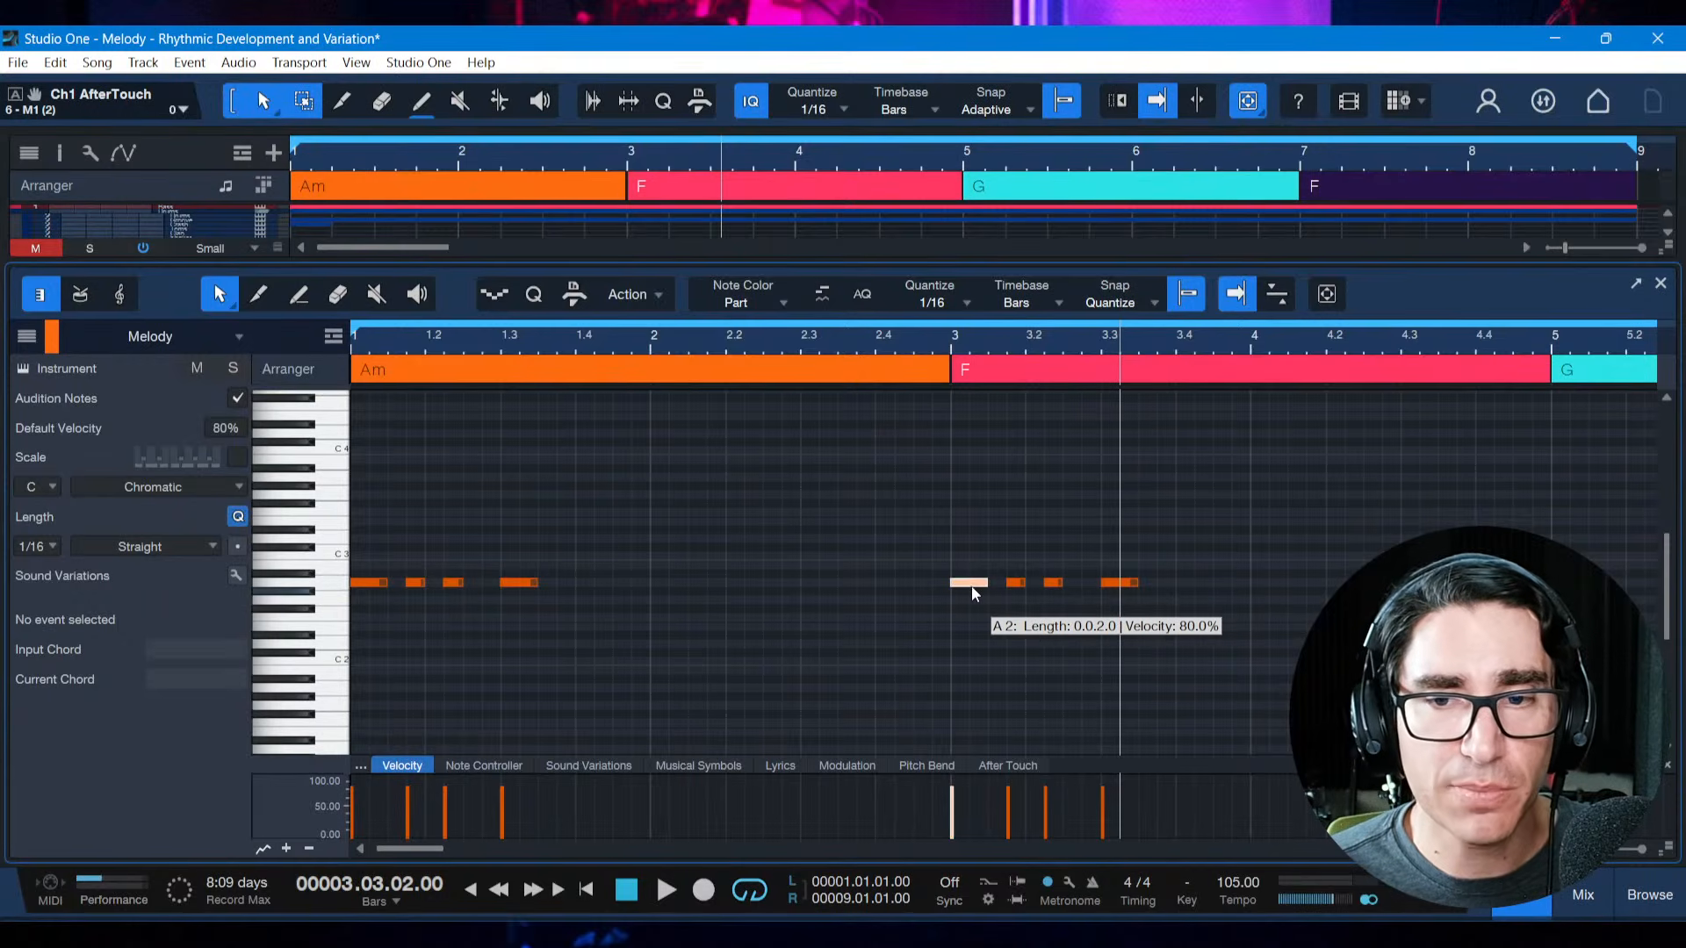
pyautogui.moveTo(985, 587); pyautogui.dragTo(969, 592)
pyautogui.press('d')
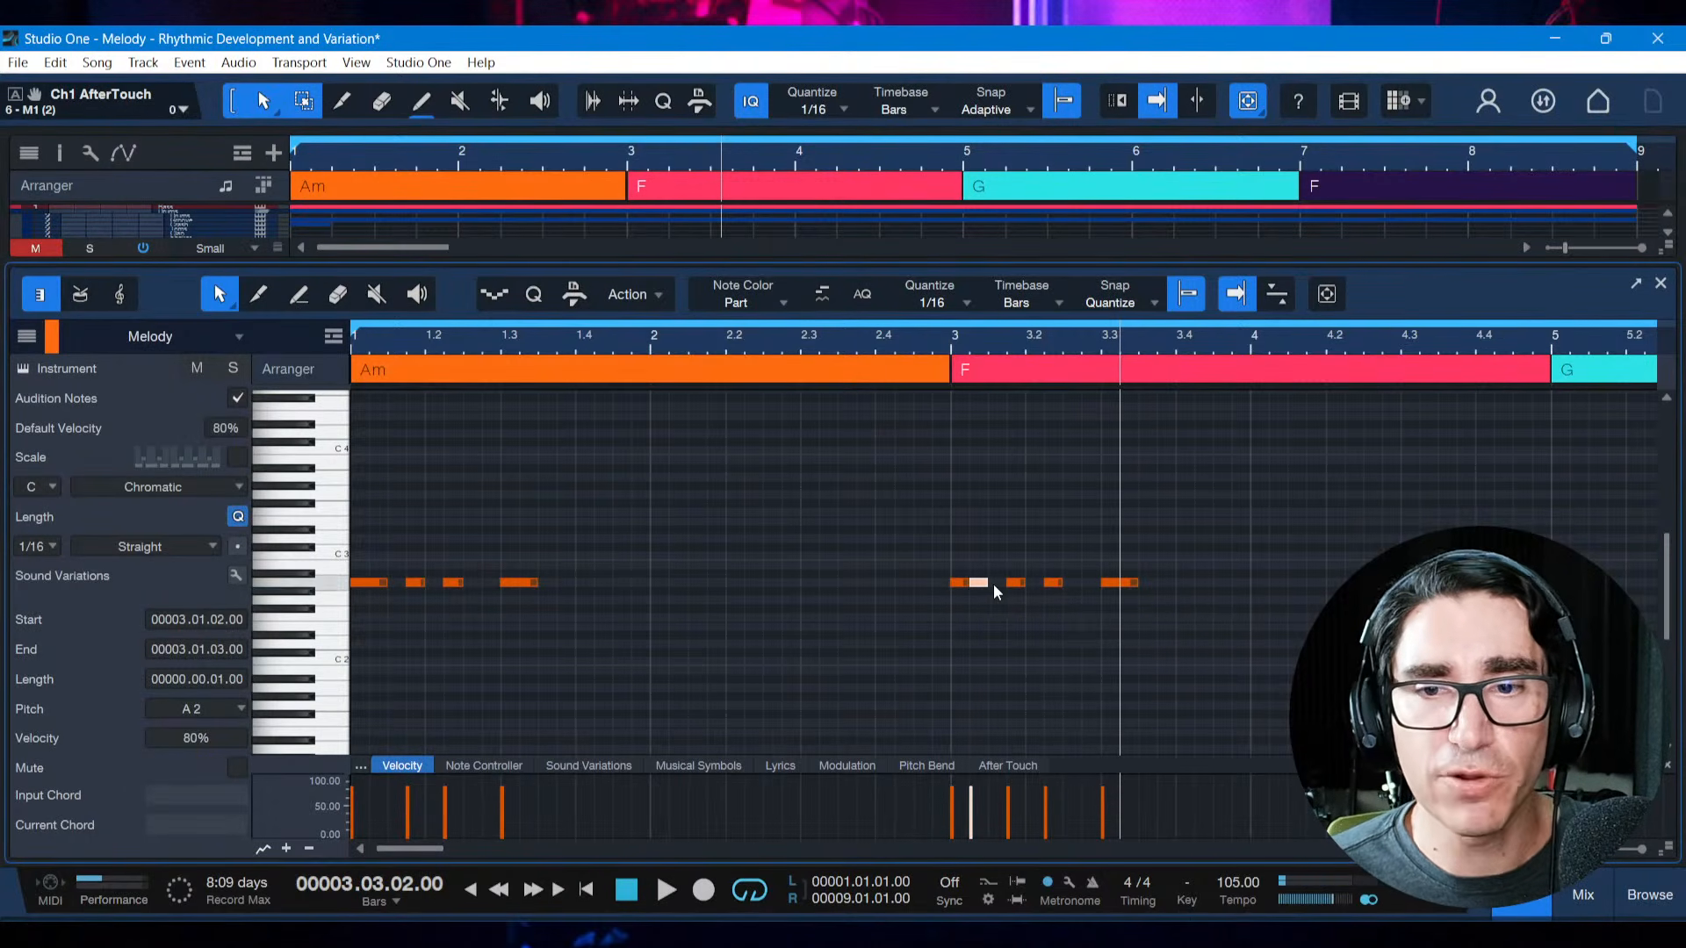
pyautogui.click(1006, 606)
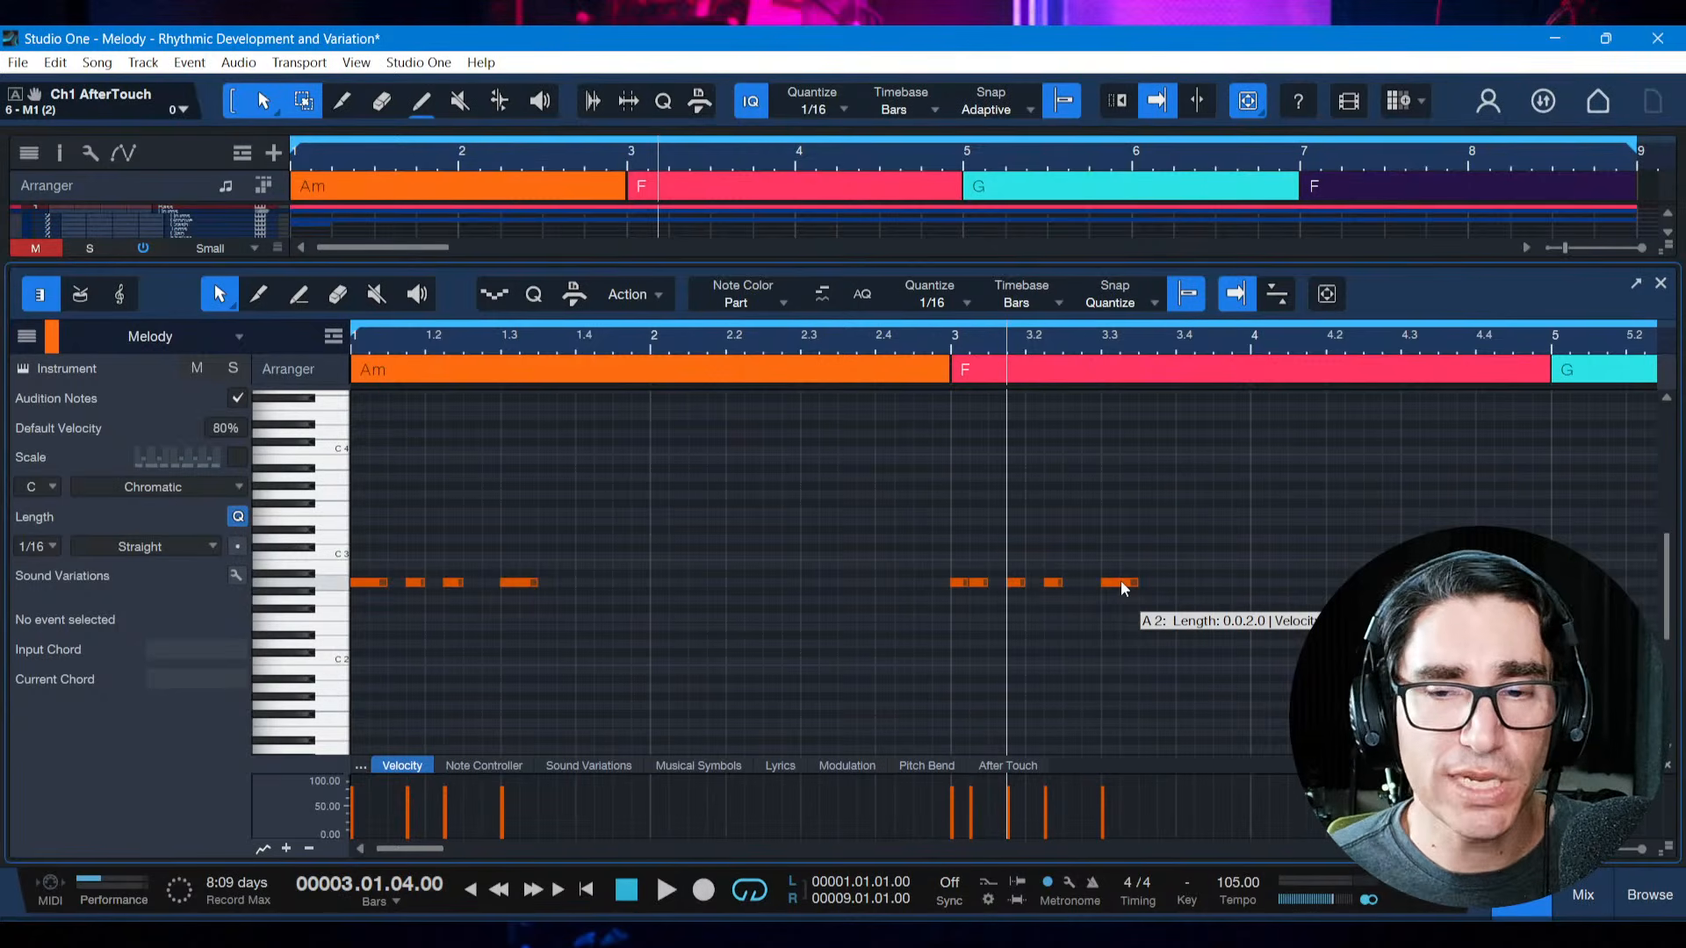
pyautogui.click(948, 608)
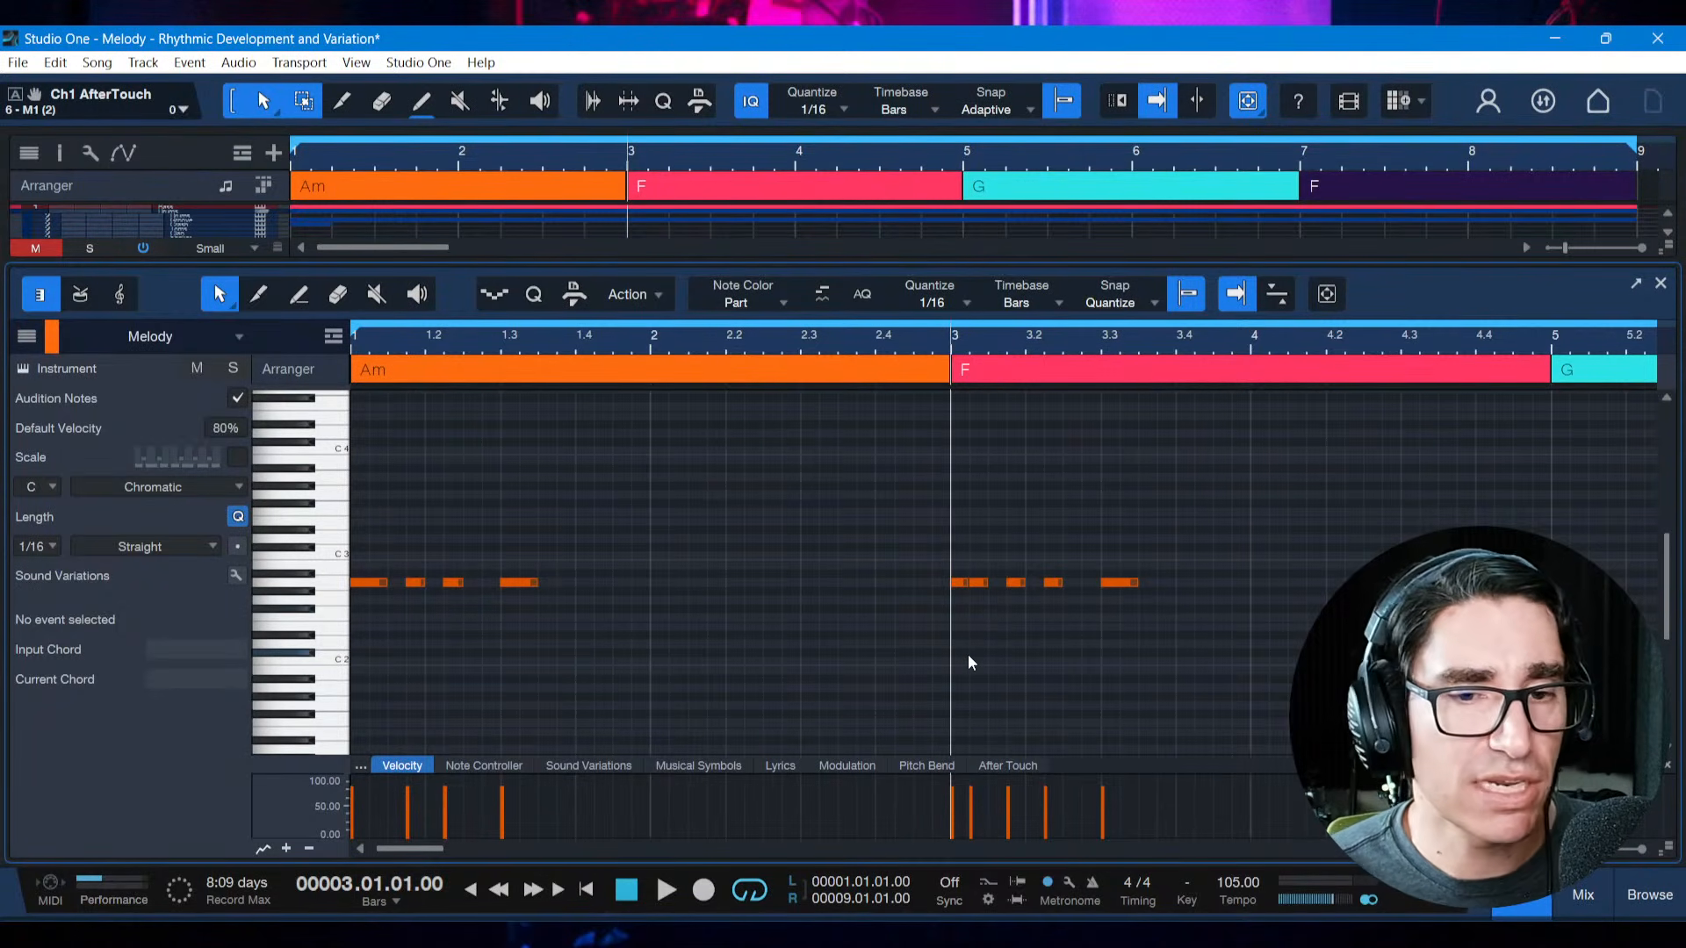
# Play both motifs from the start of the song to compare their rhythms
pyautogui.press(',')
pyautogui.press('space')
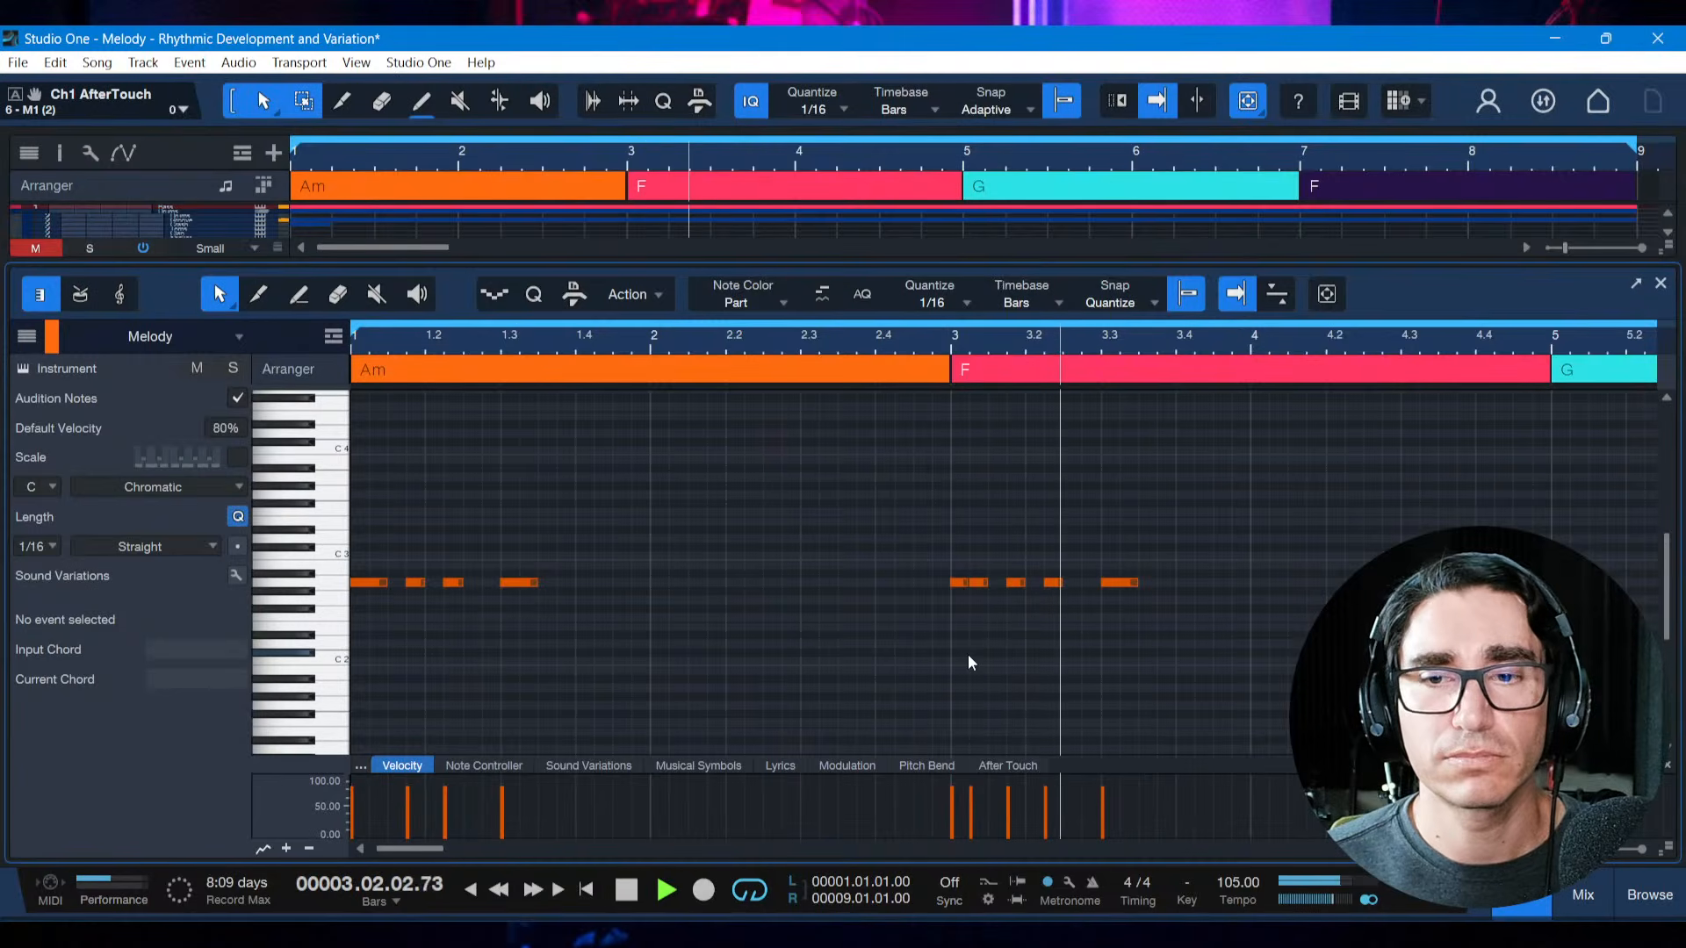
pyautogui.press('space')
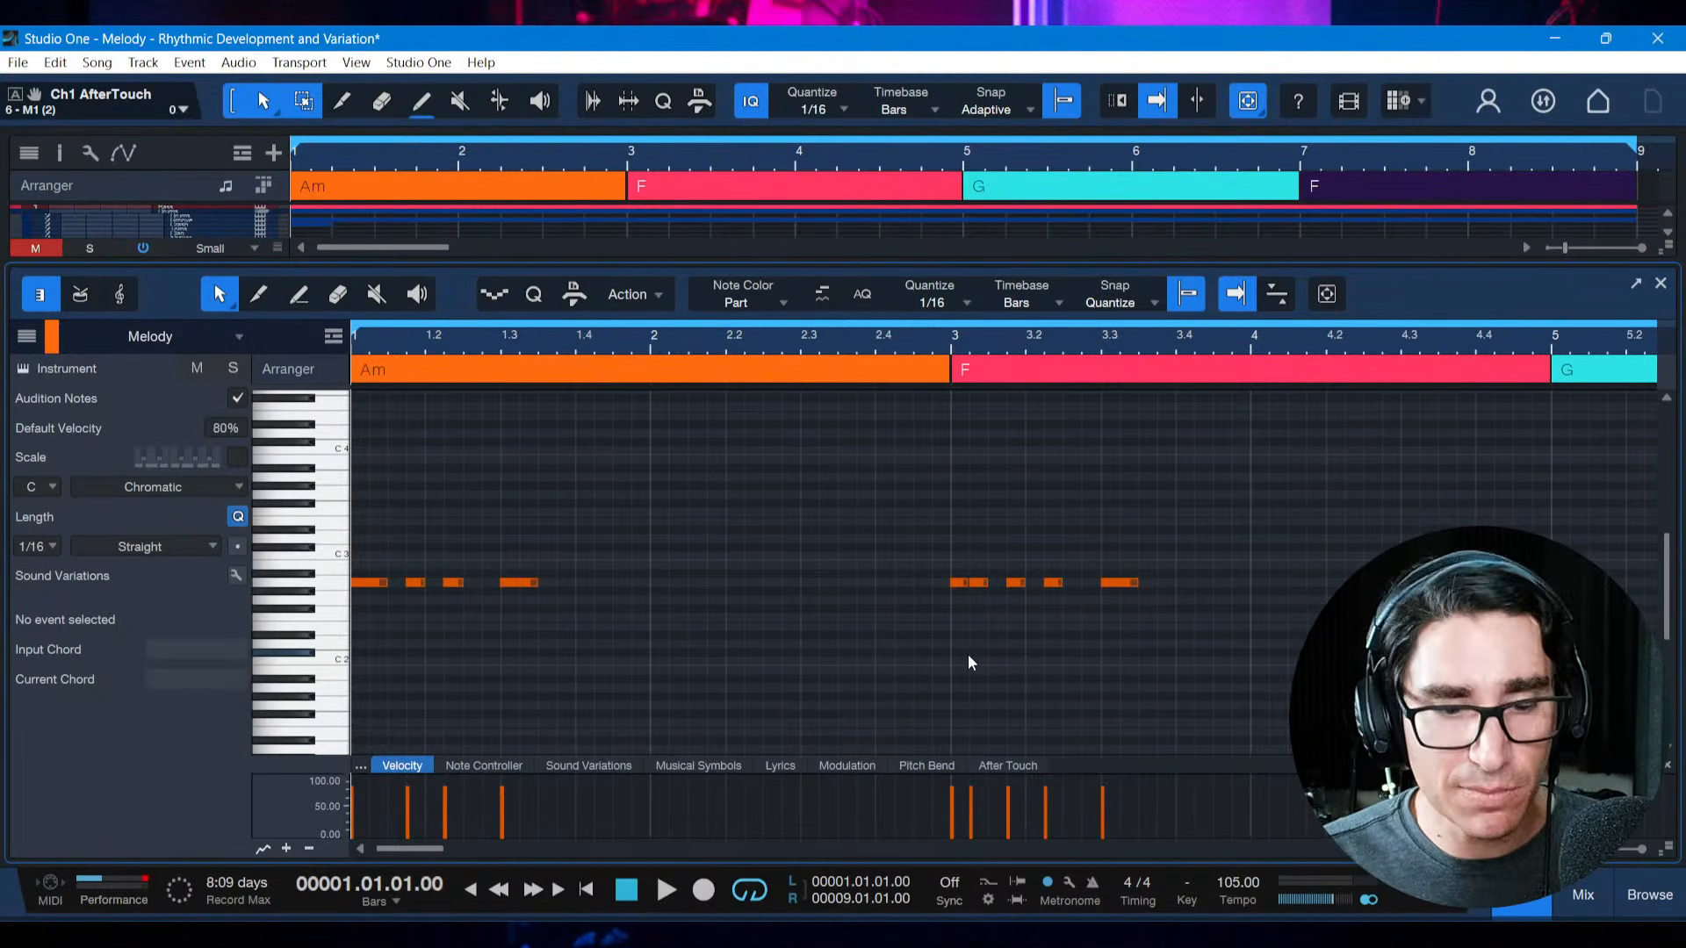
# Undo the duplication and the shortening of the copied motif's first note
pyautogui.hotkey('ctrl', 'z')
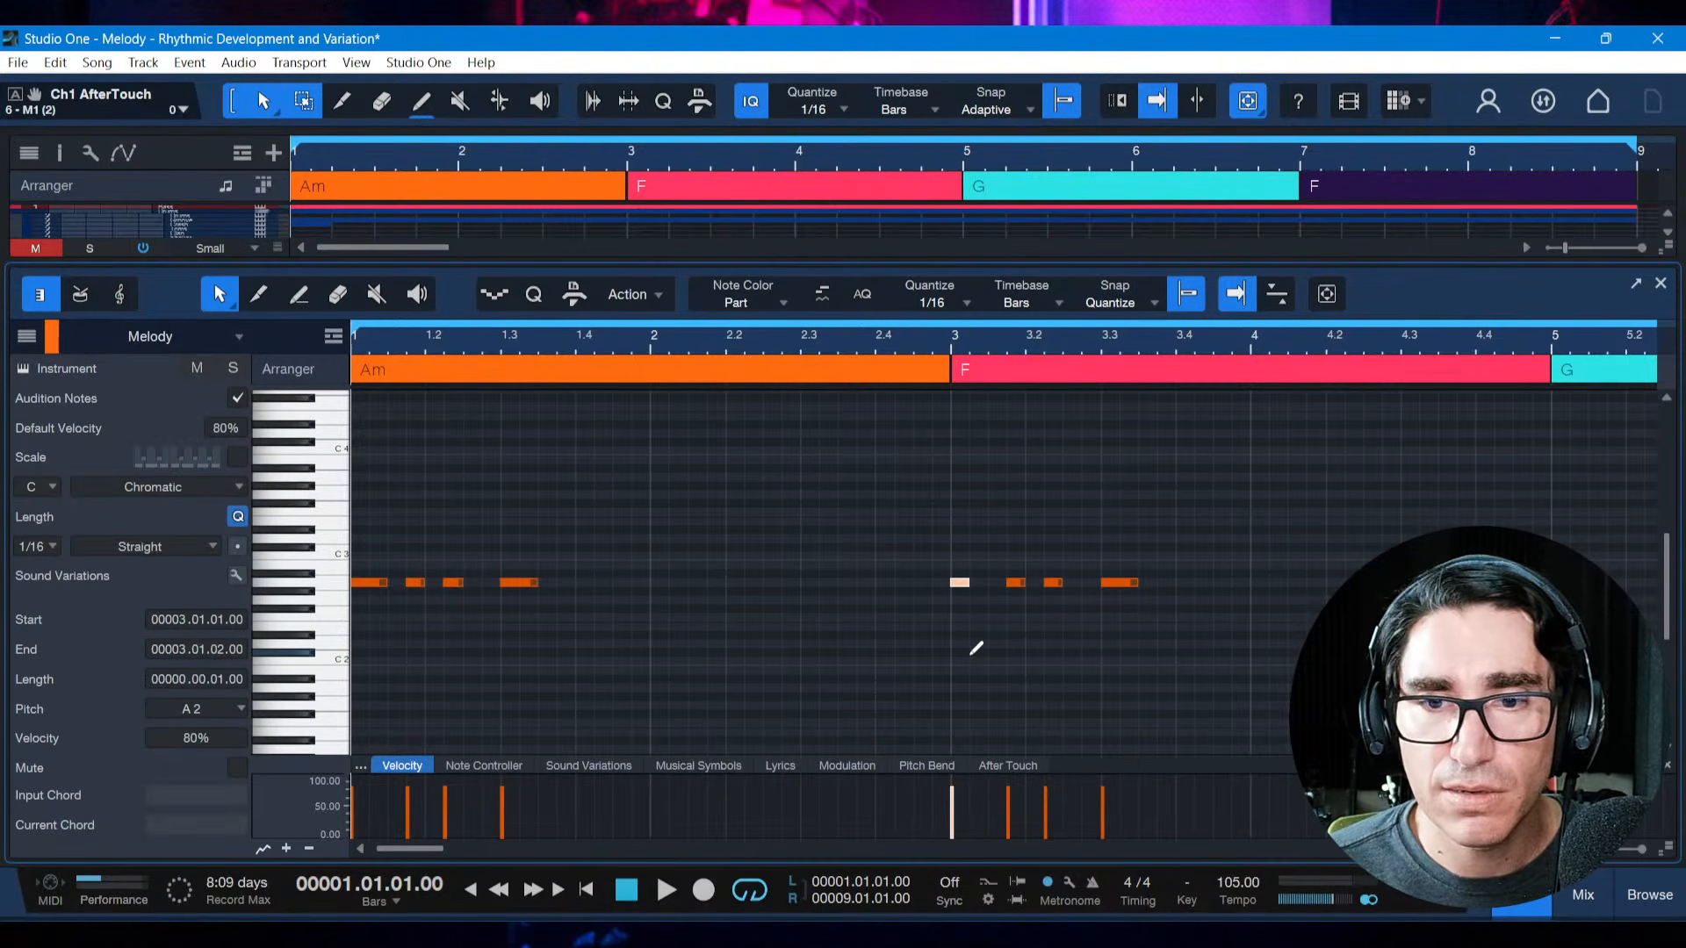
pyautogui.hotkey('ctrl', 'z')
pyautogui.click(968, 656)
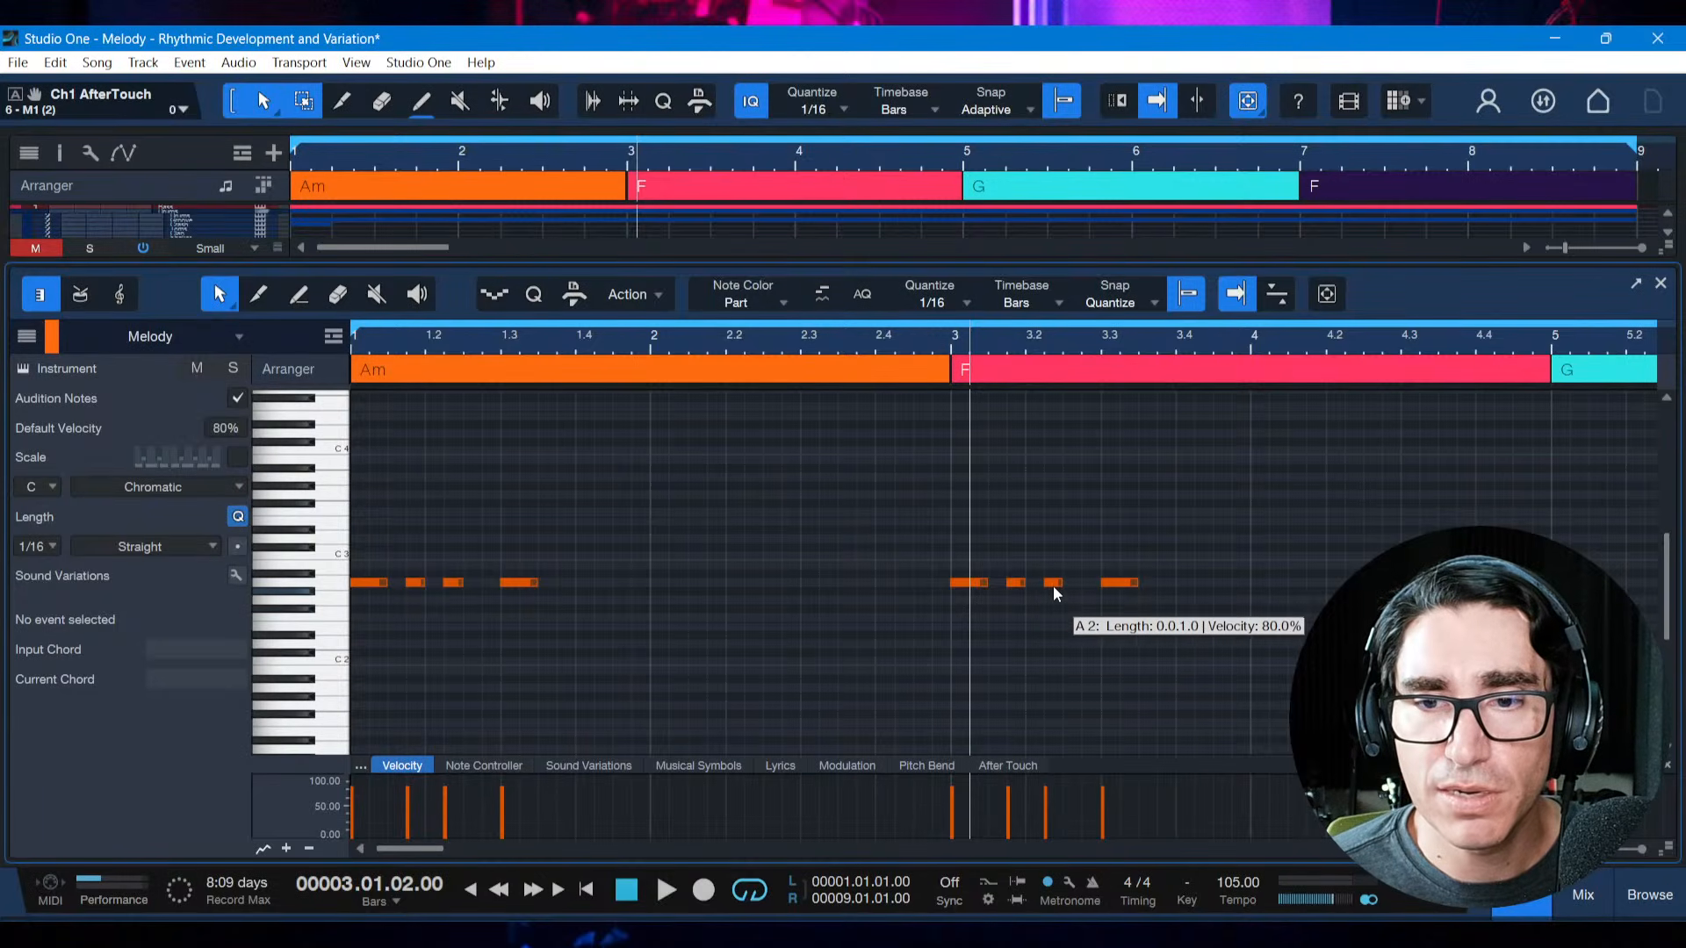
# Duplicate the copied motif's second note at 3.2.1 and play both motifs from the start of the song
pyautogui.click(1017, 584)
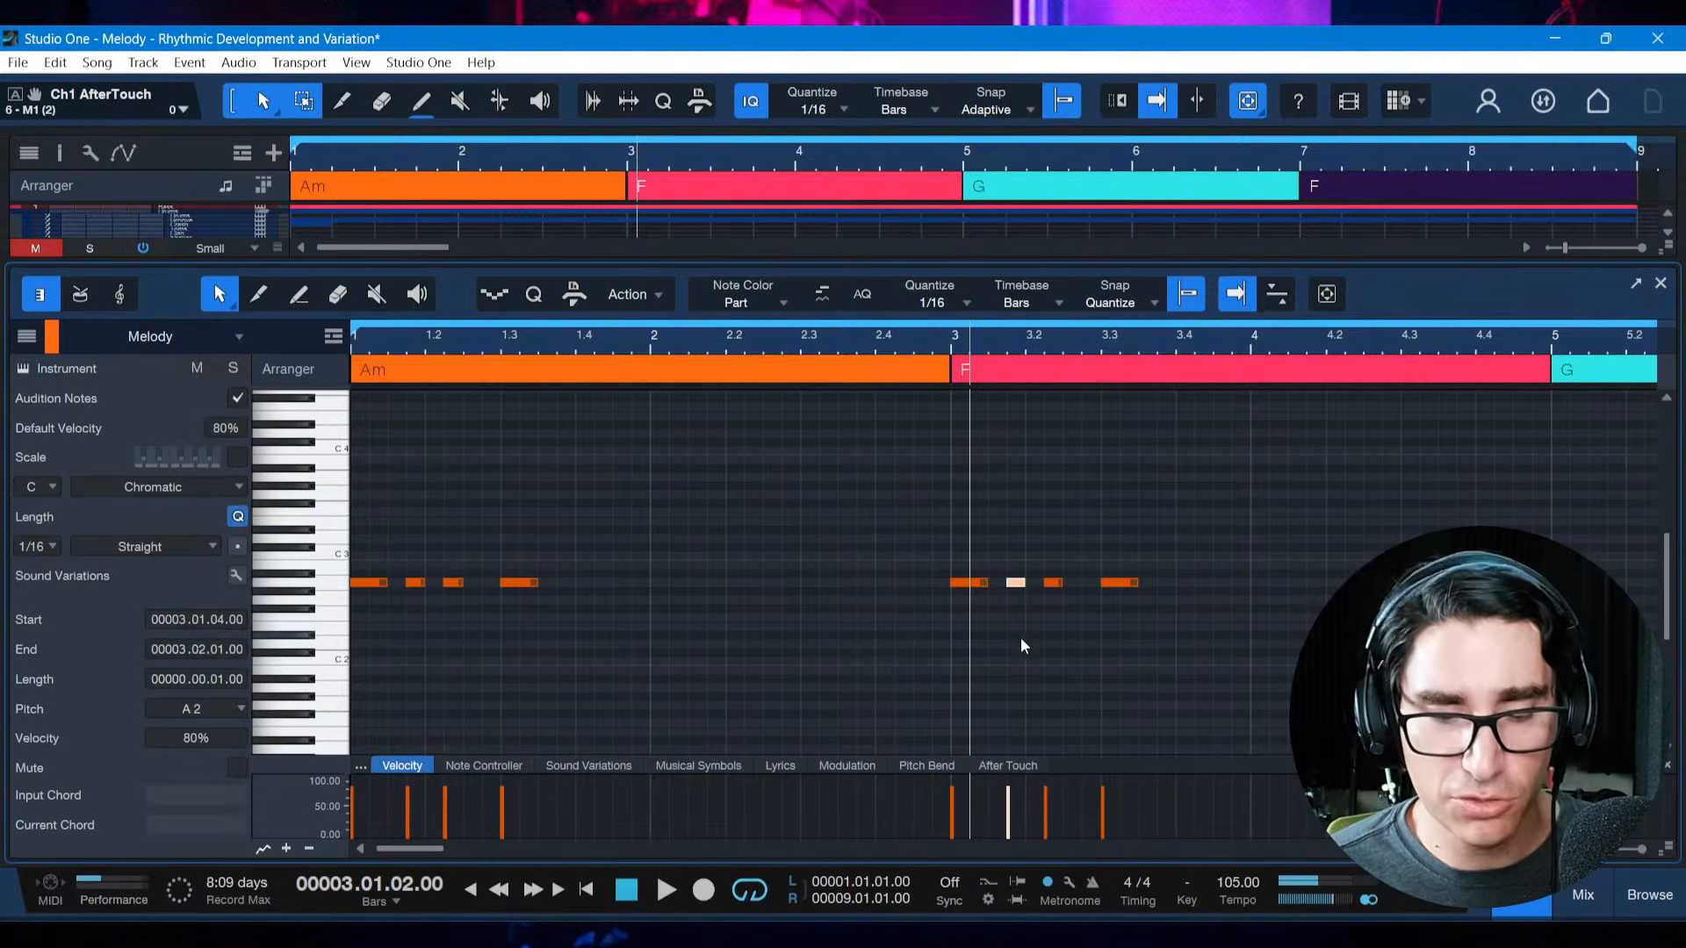
pyautogui.press('d')
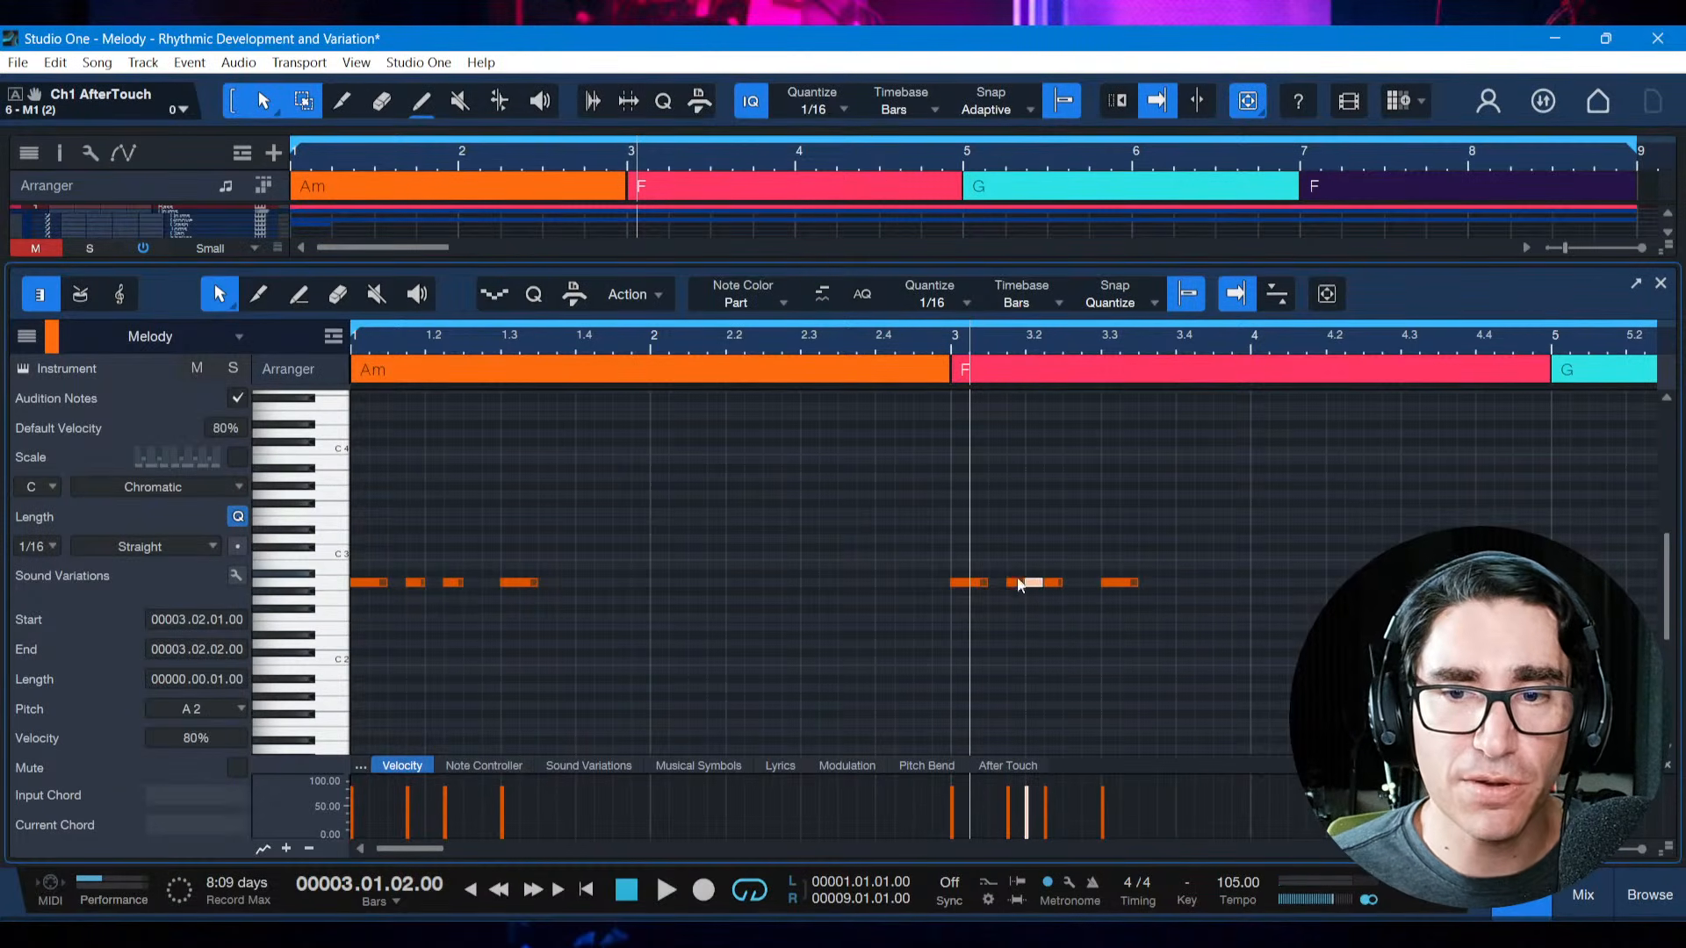
pyautogui.press('Home')
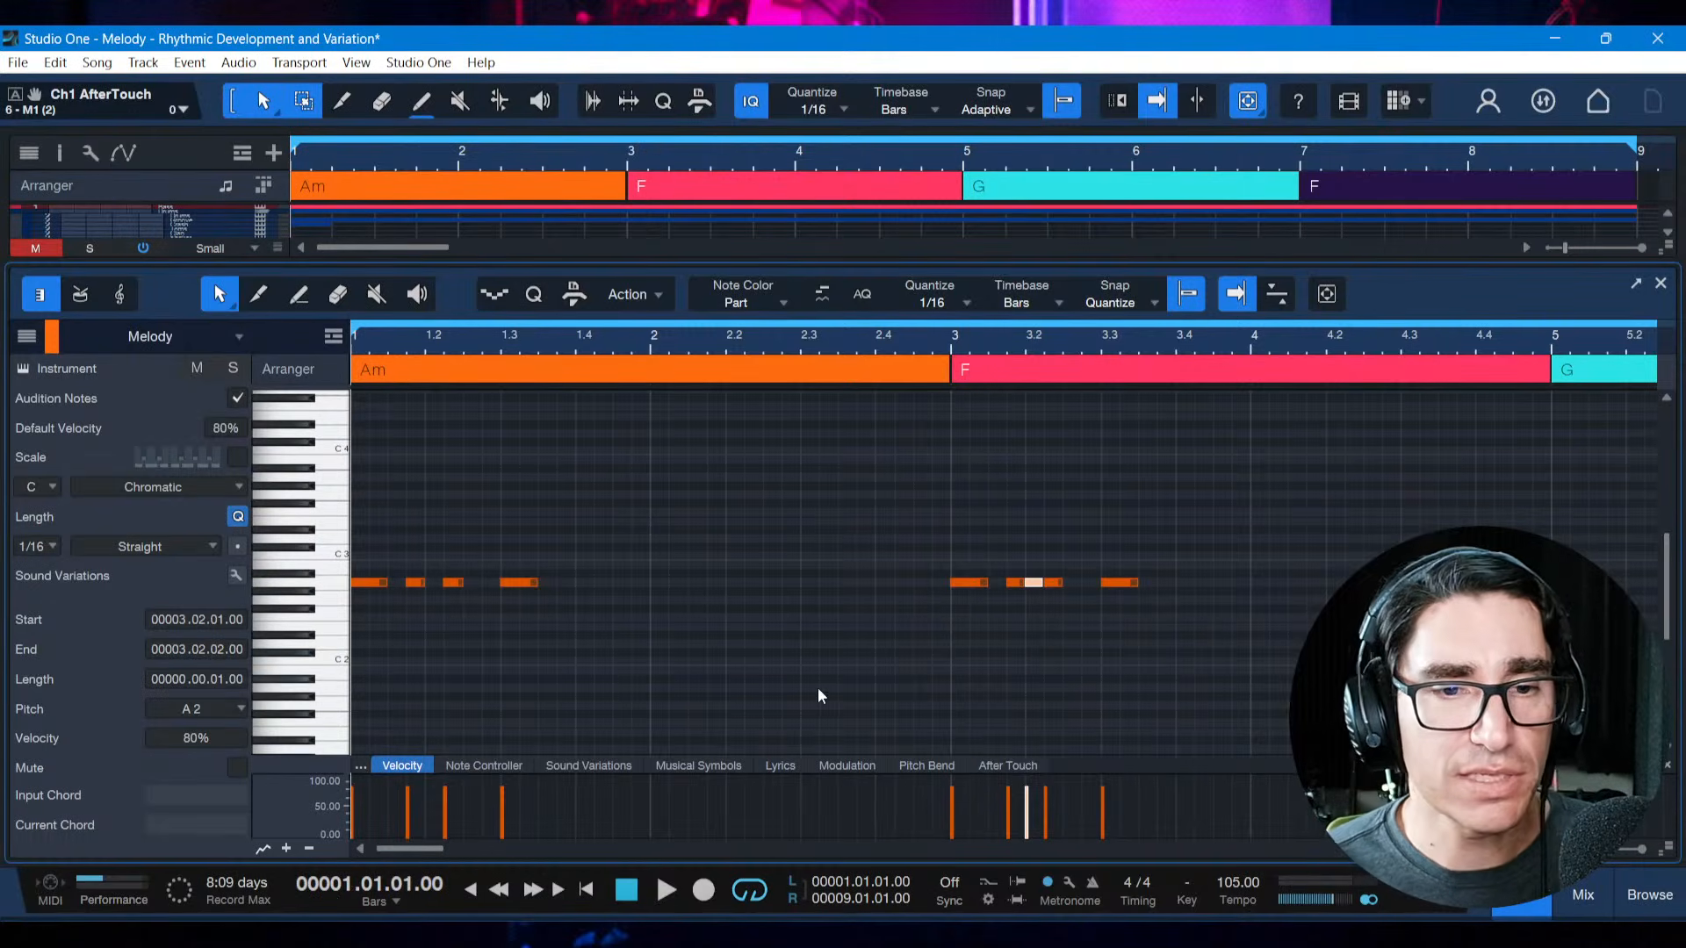
pyautogui.press('space')
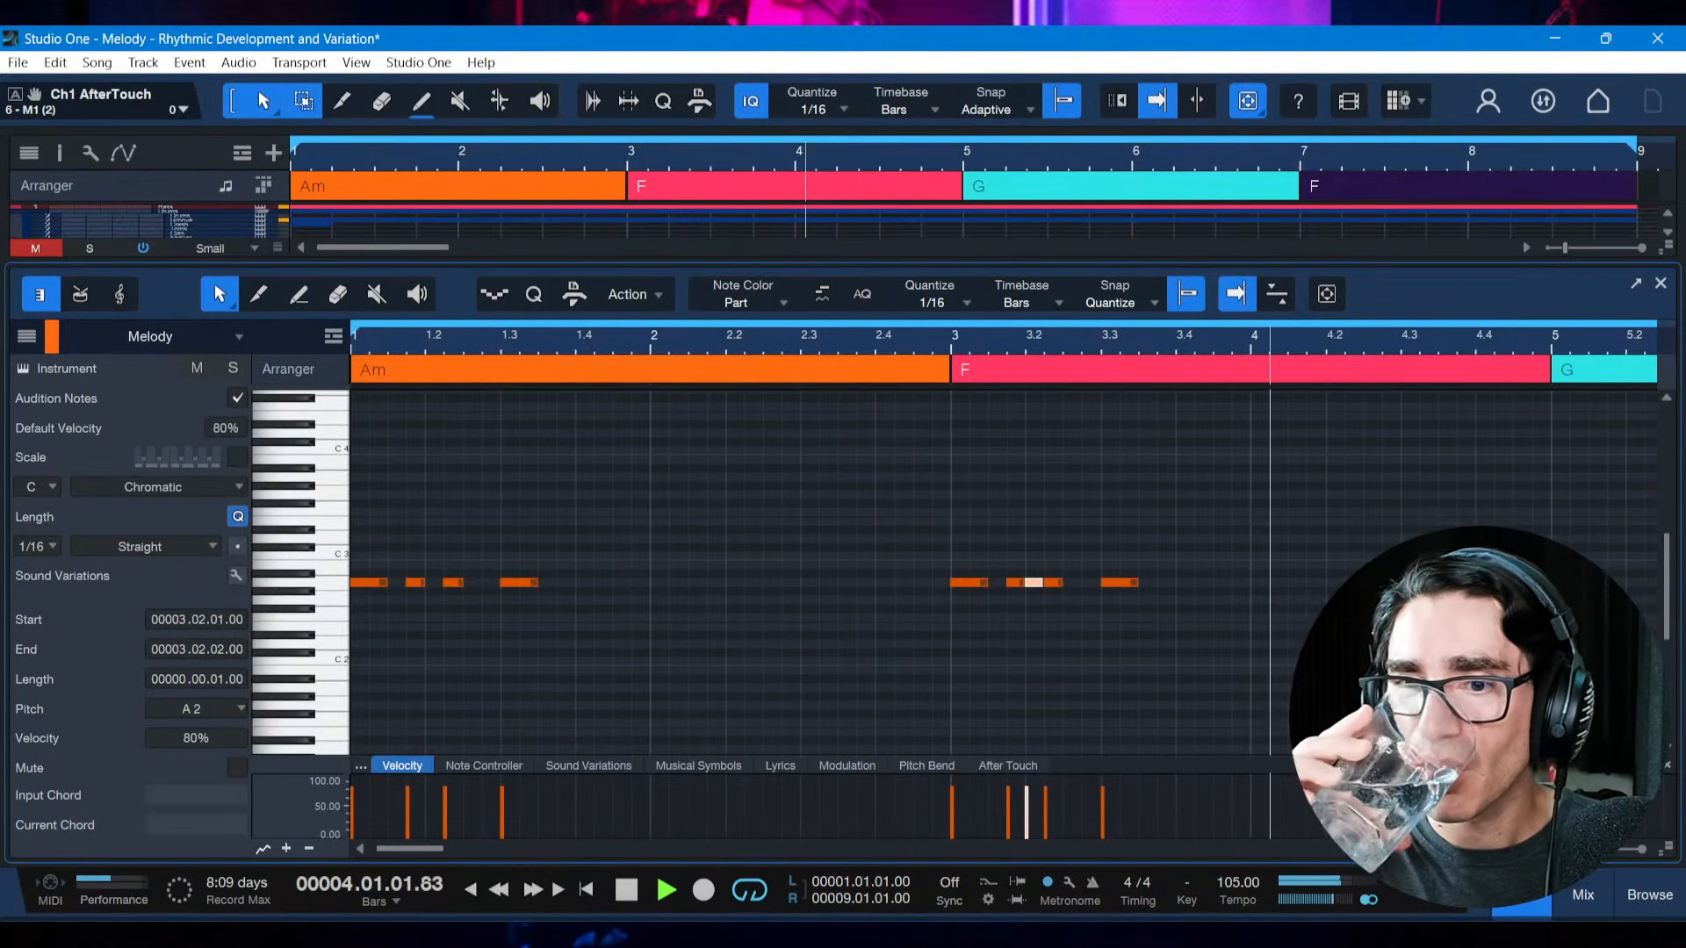
pyautogui.press('space')
pyautogui.press('space')
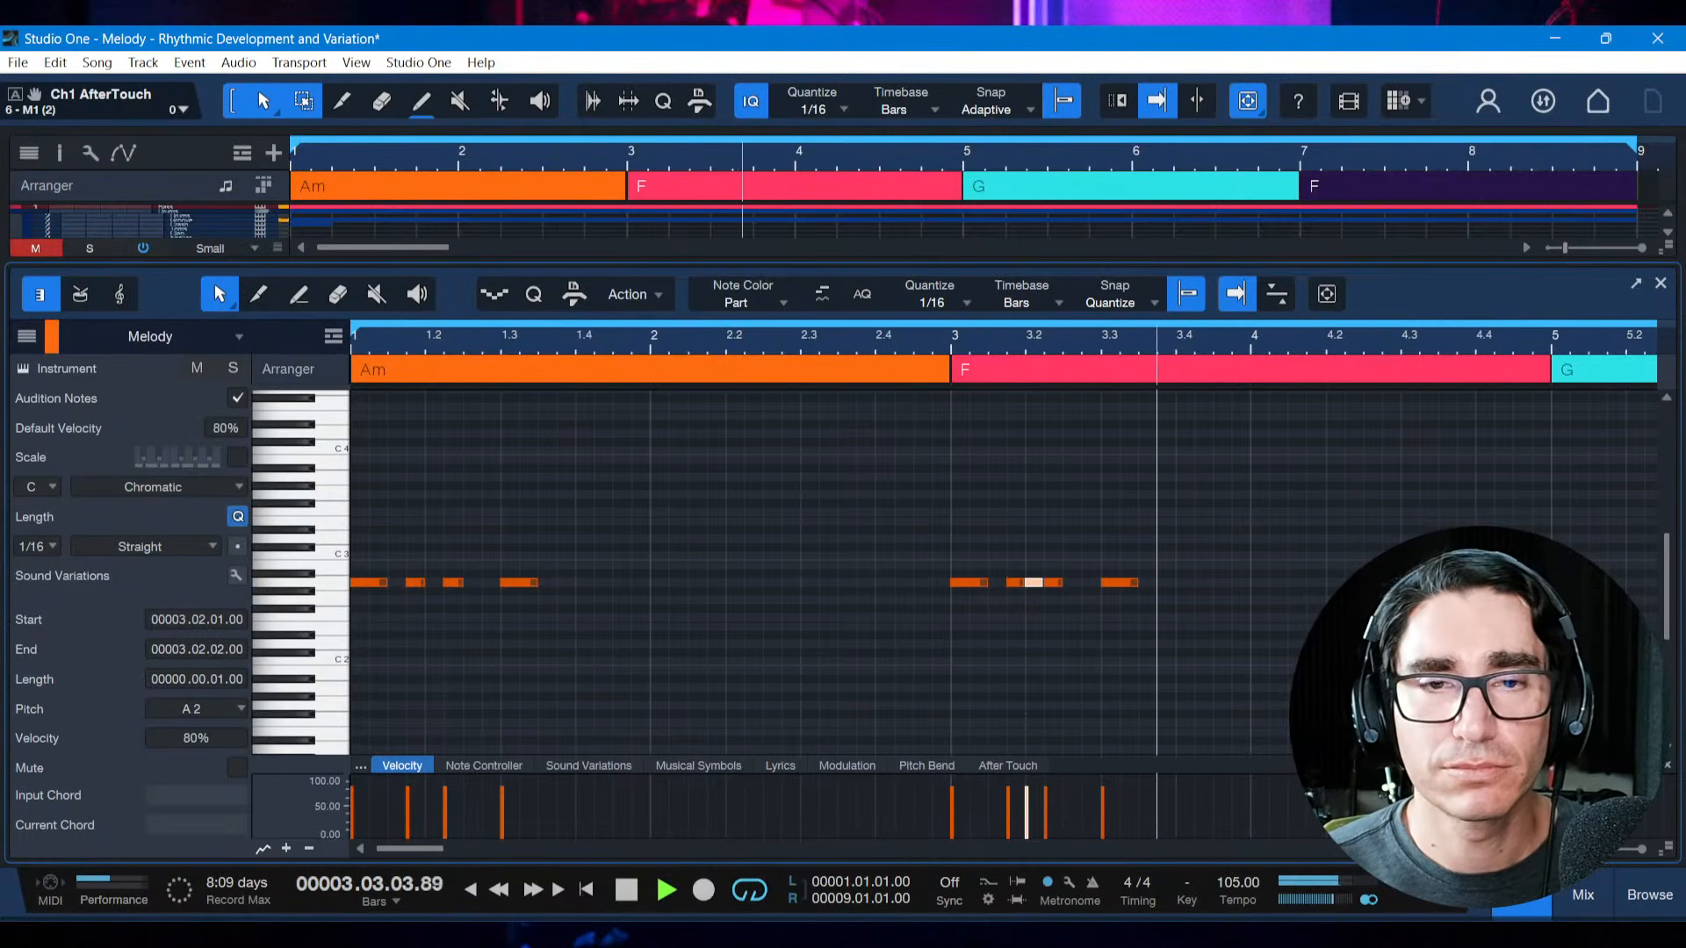
pyautogui.press('space')
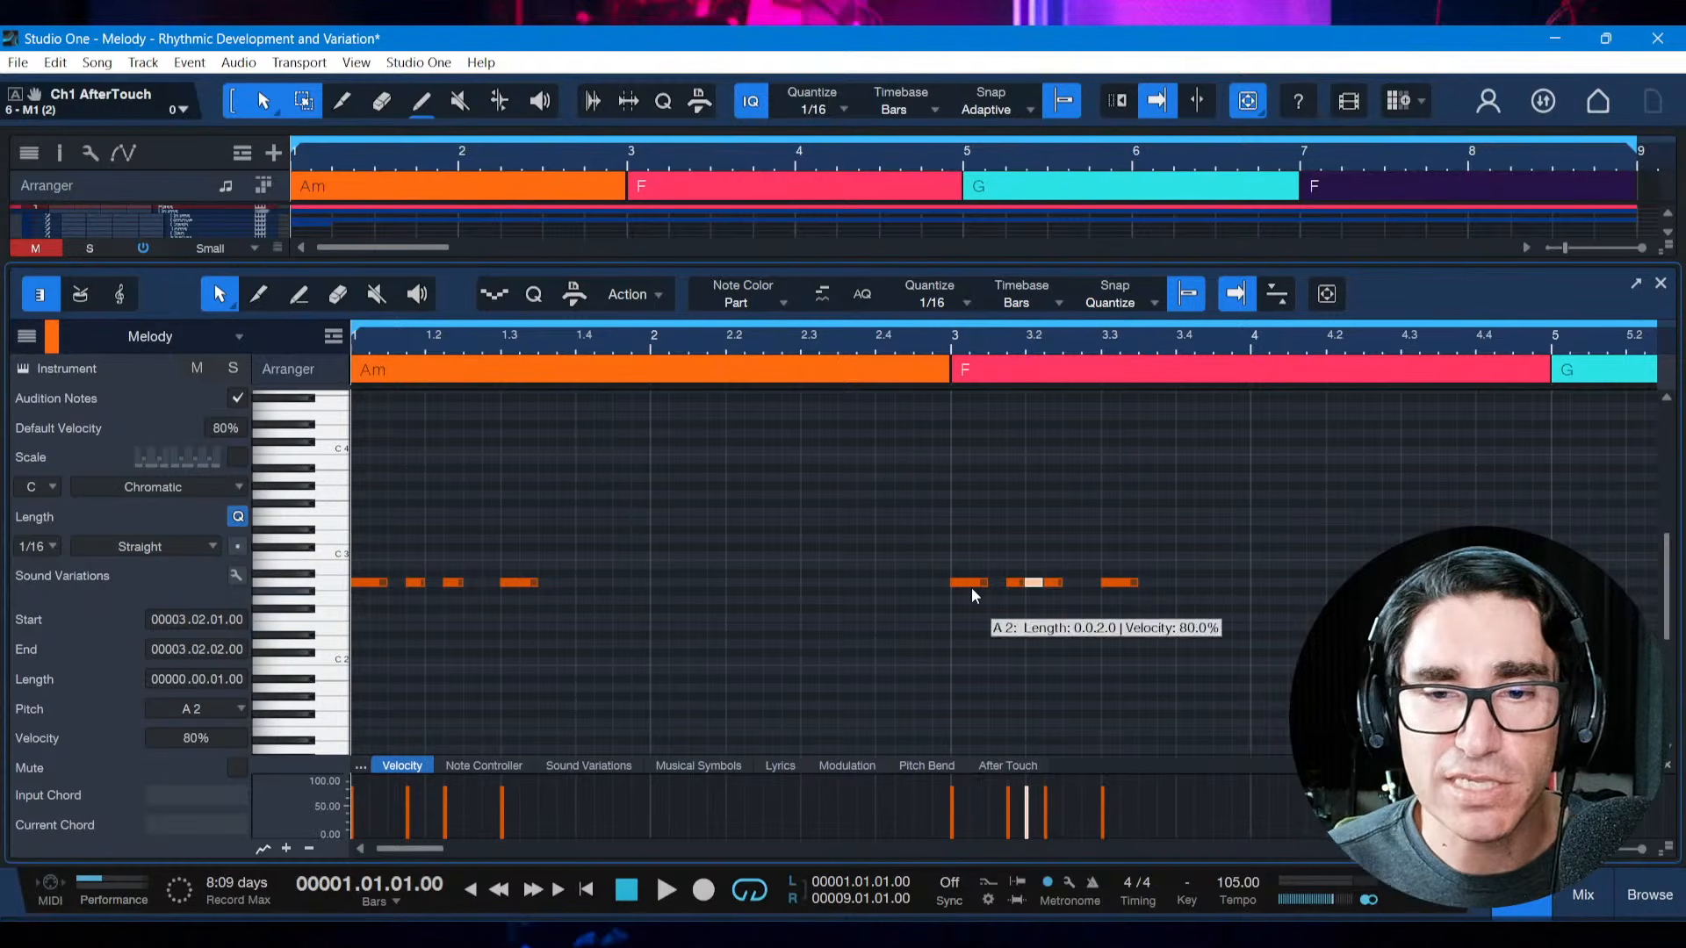
pyautogui.click(899, 598)
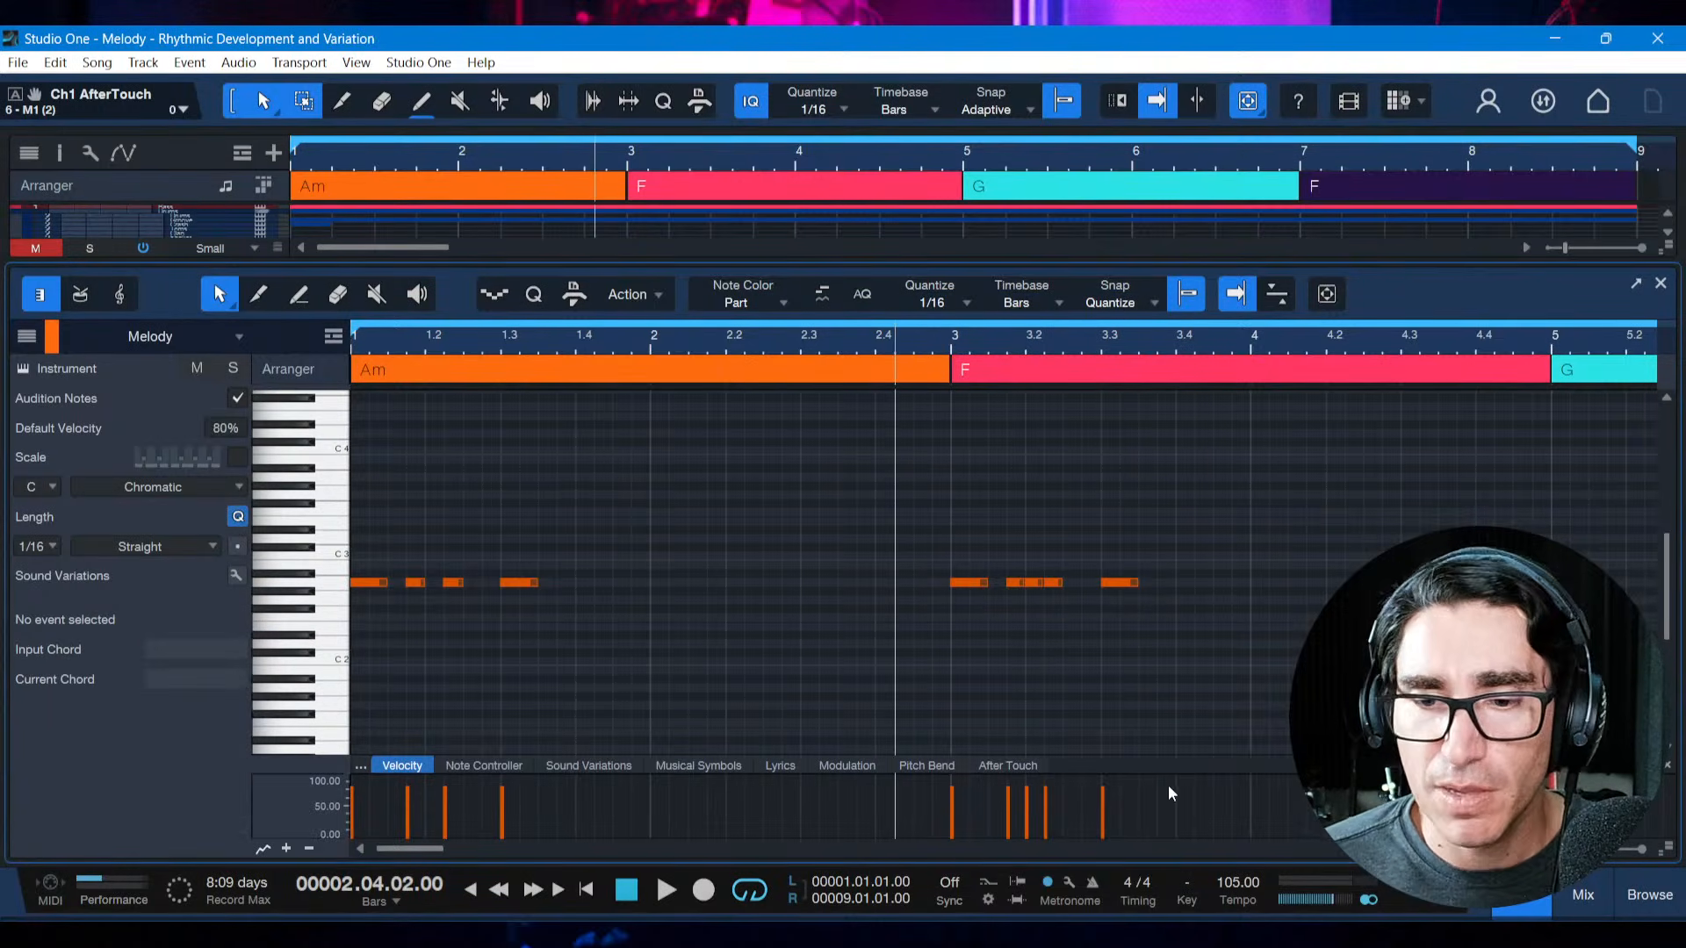
# Switch to the reference book PDF and review the rhythmic development techniques and the notes on rhythm and mood below them
pyautogui.hotkey('alt', 'Tab')
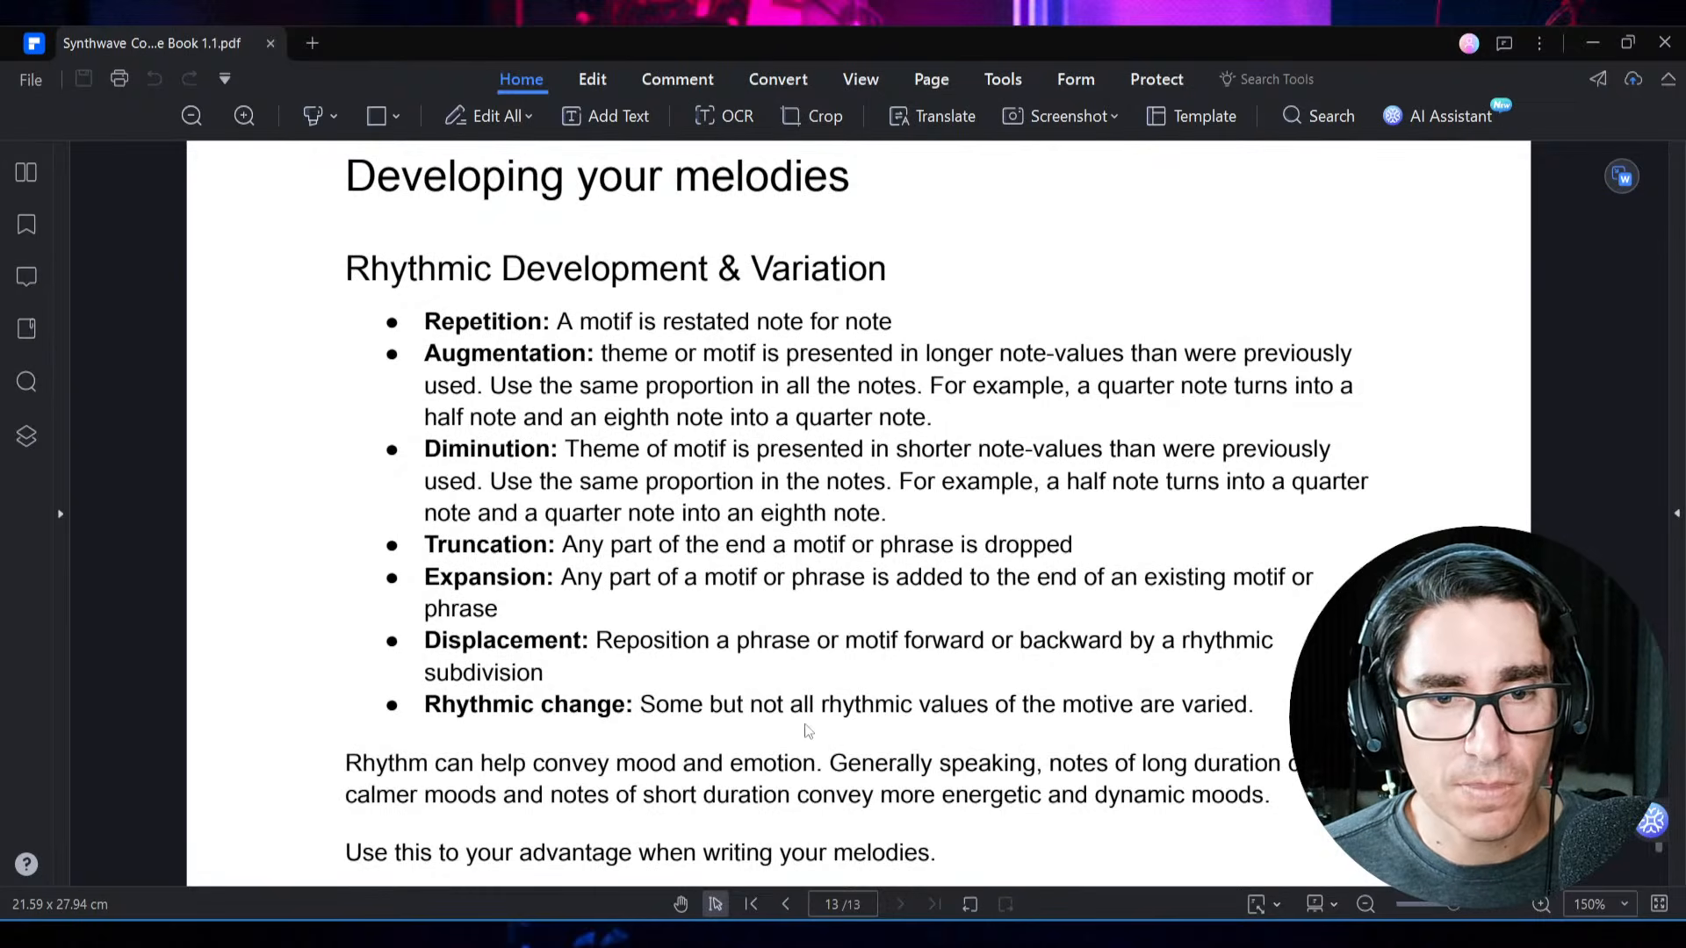
pyautogui.scroll(-3, 809, 730)
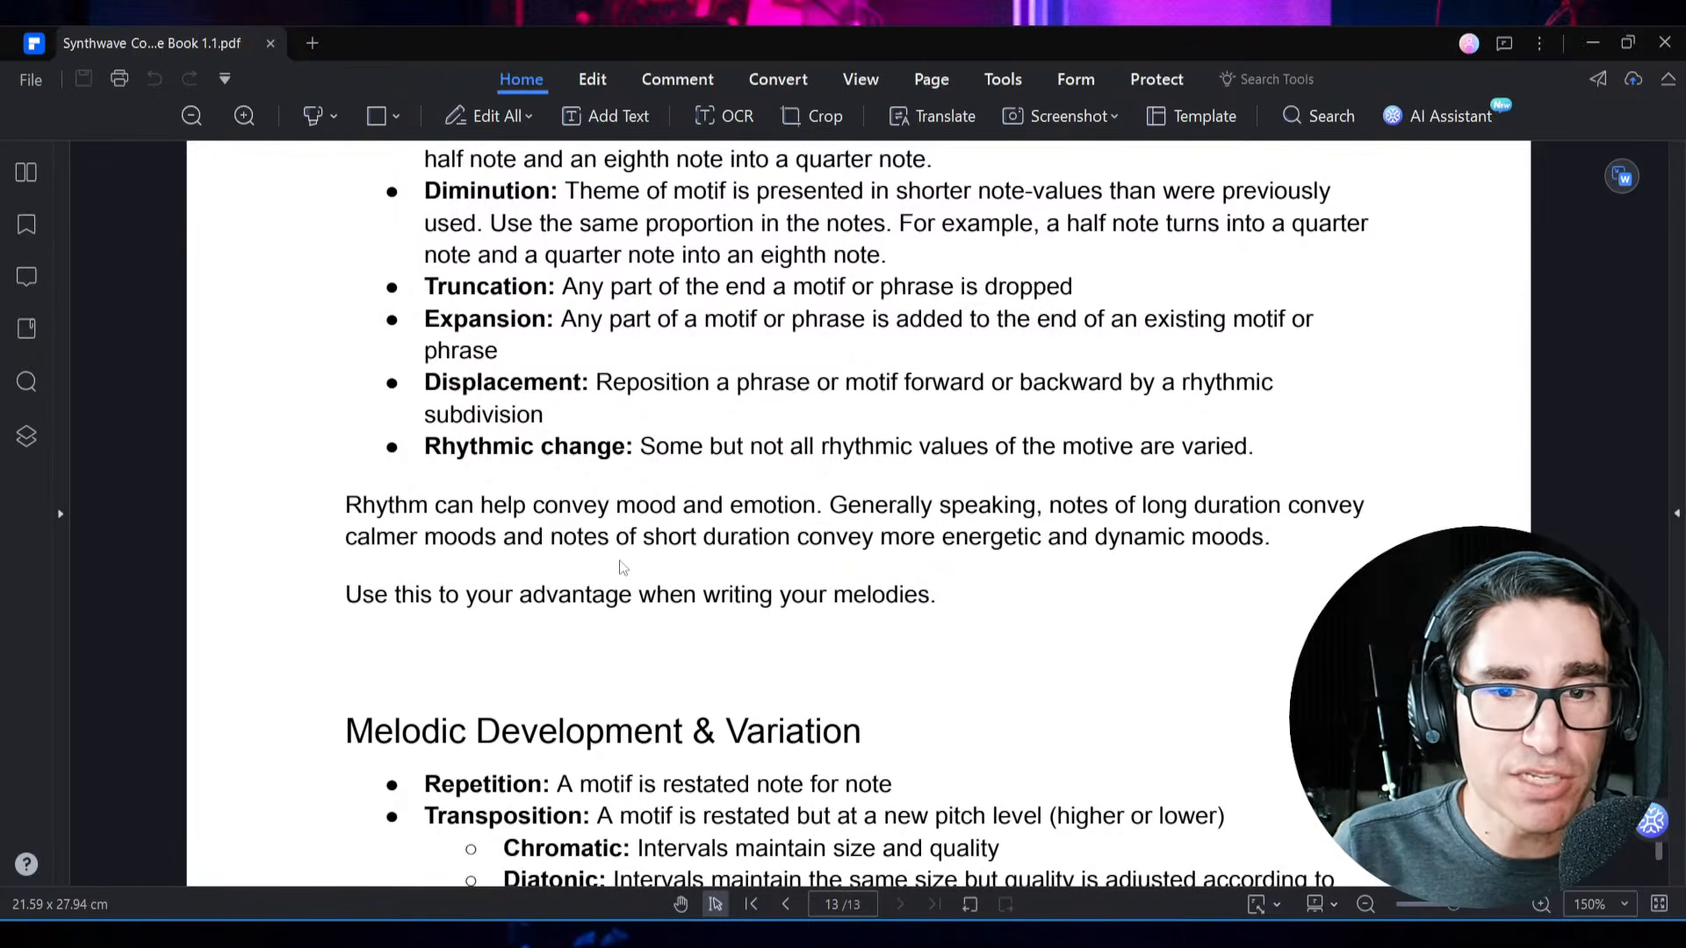
pyautogui.hotkey('alt', 'Tab')
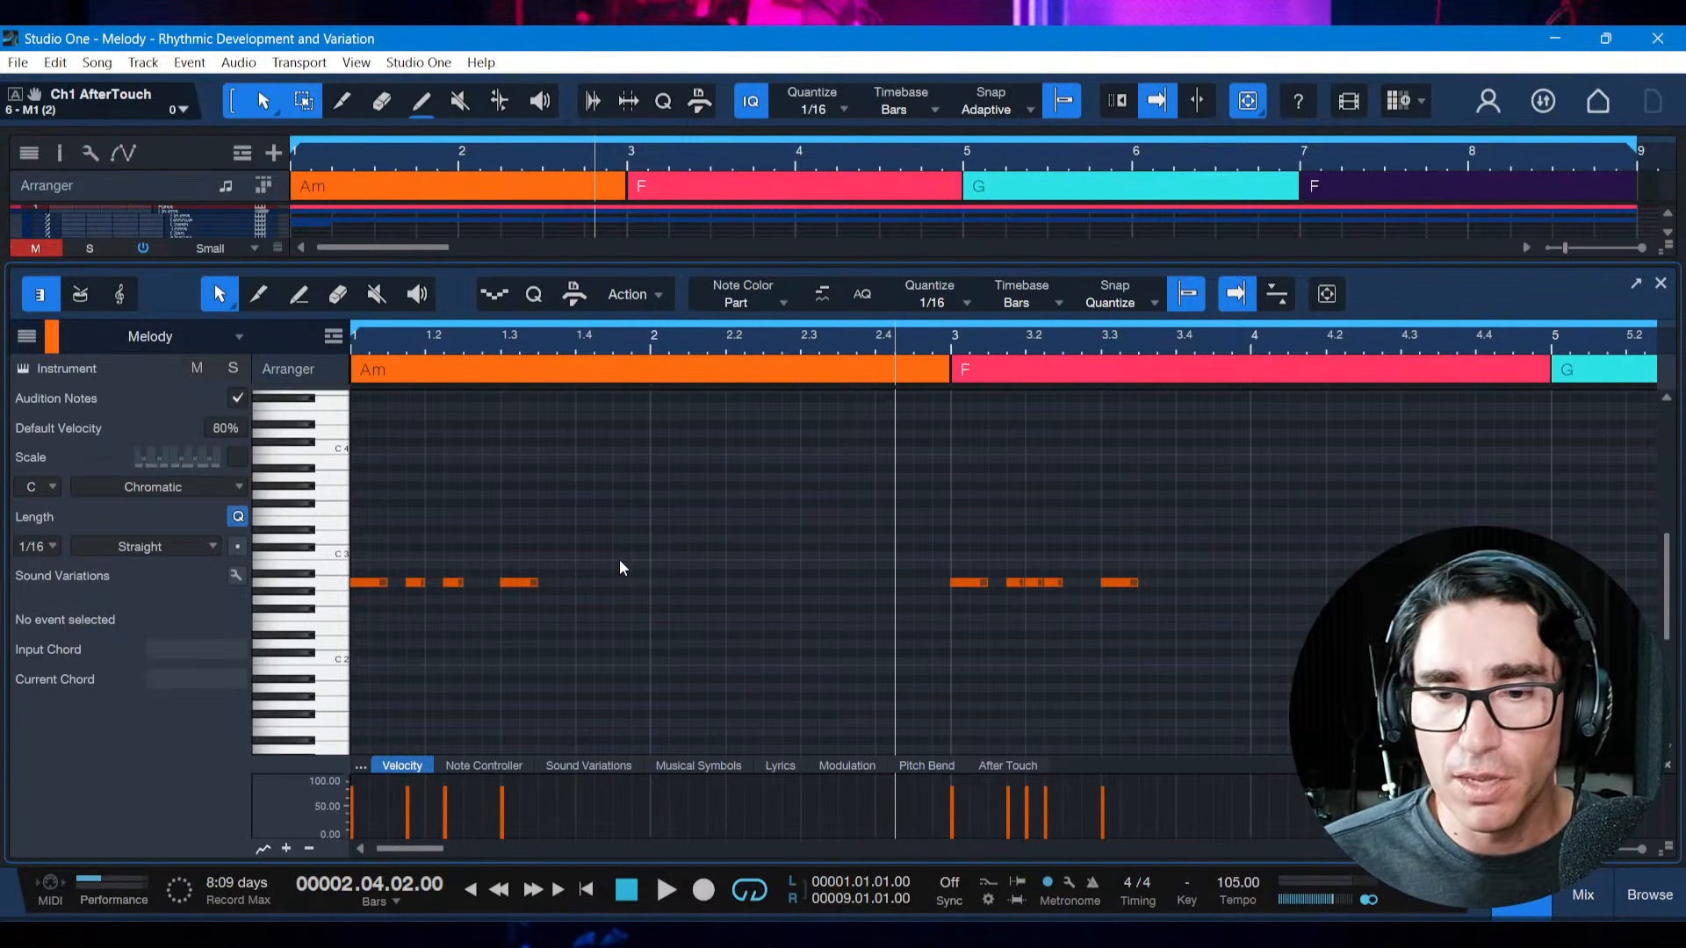
pyautogui.hotkey('alt', 'Tab')
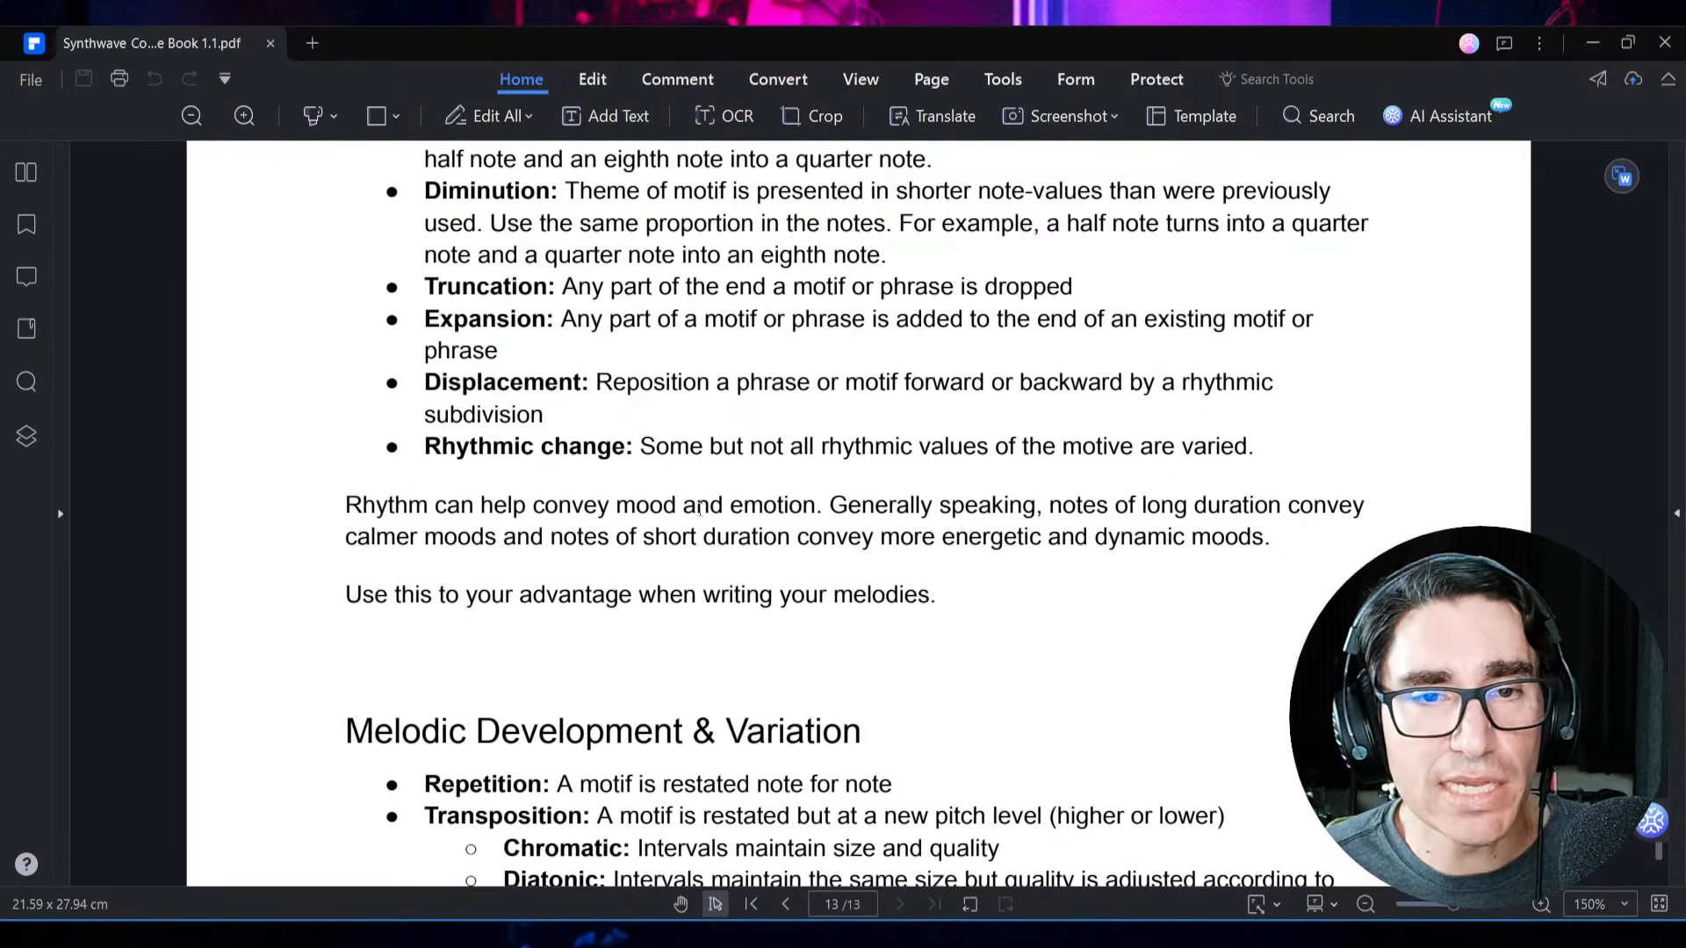
pyautogui.scroll(3, 644, 505)
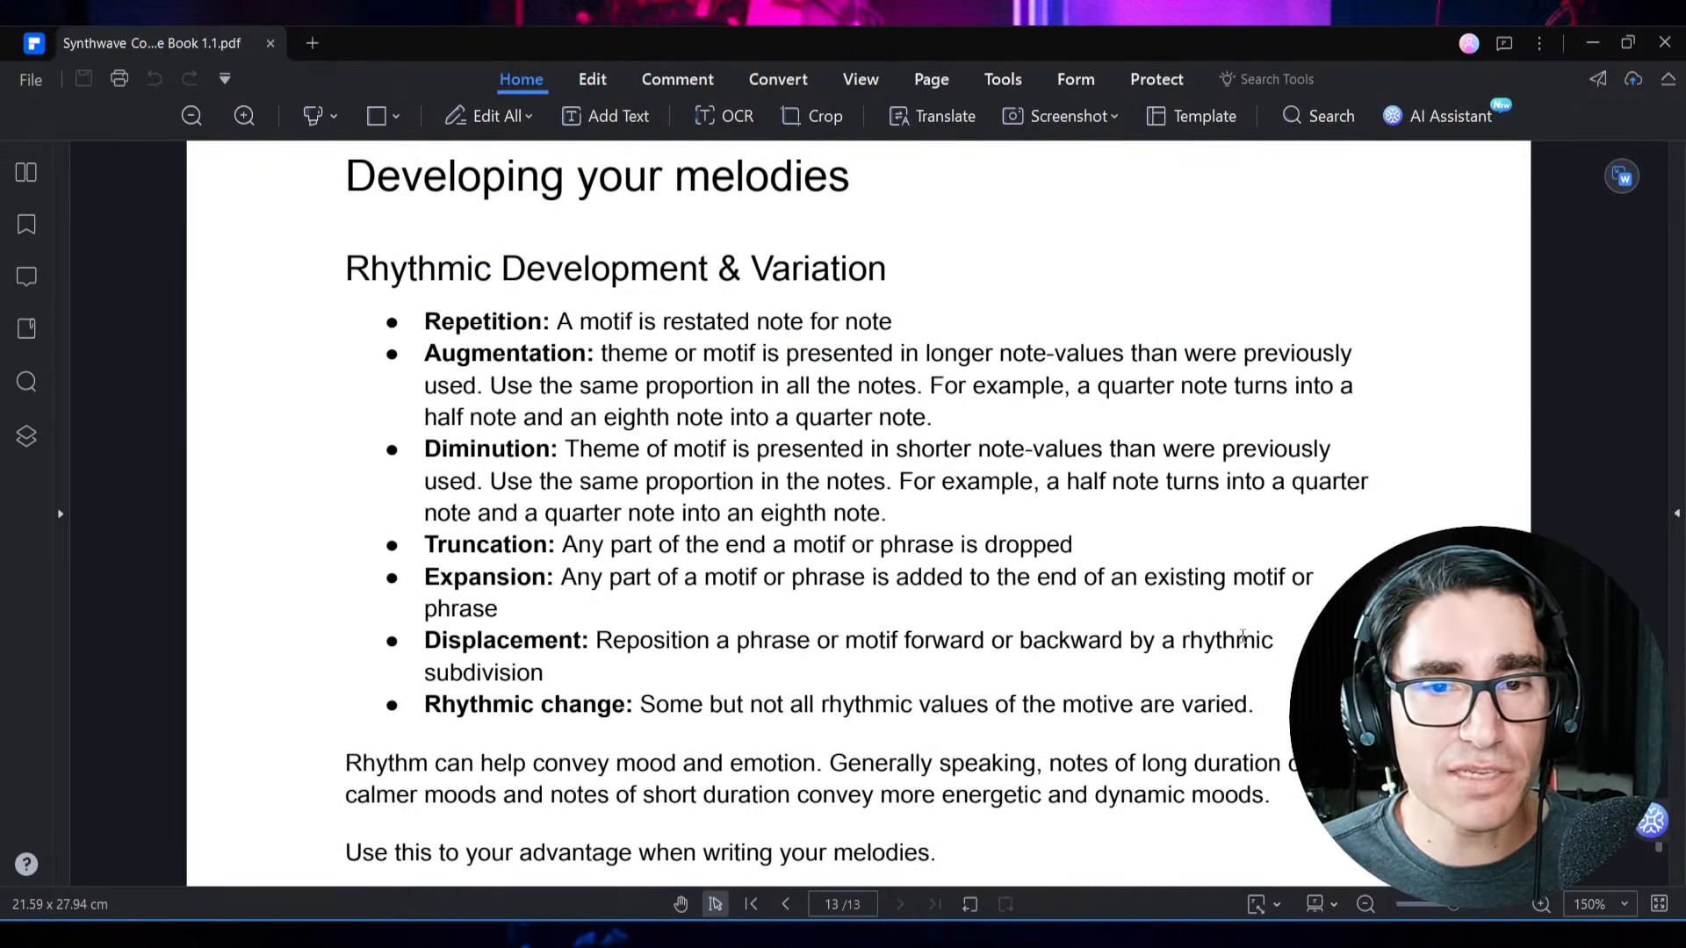
# Return to Studio One and delete all notes of both motifs from the Melody track
pyautogui.hotkey('alt', 'Tab')
pyautogui.click(723, 634)
pyautogui.hotkey('ctrl', 'a')
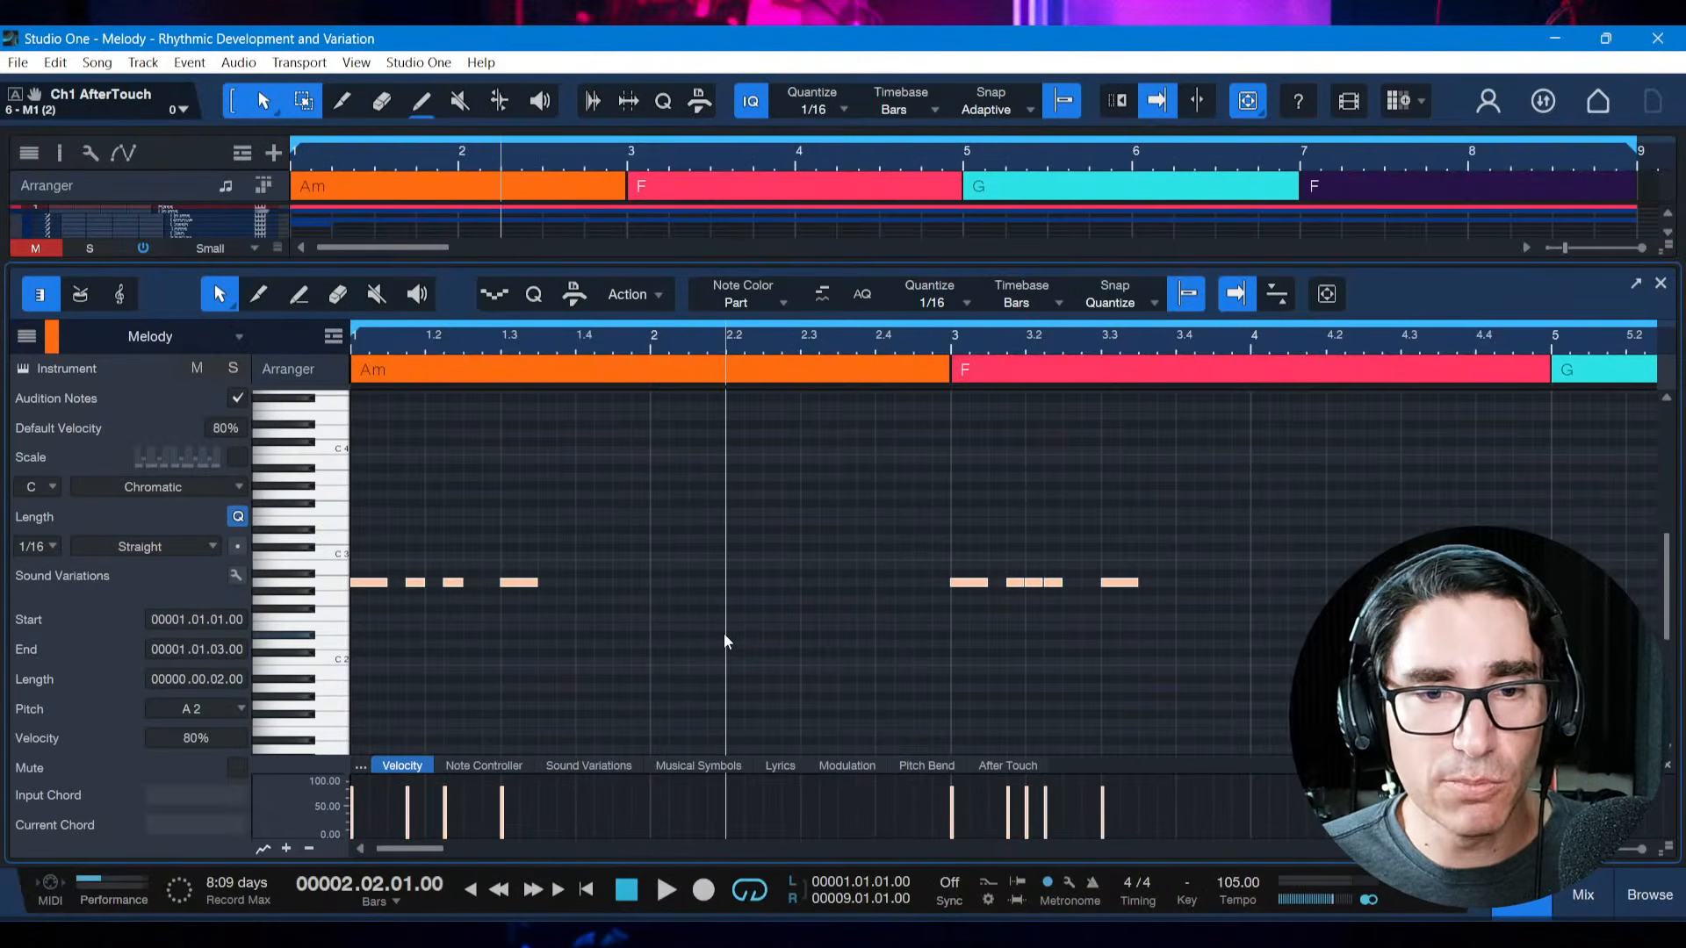
pyautogui.press('Delete')
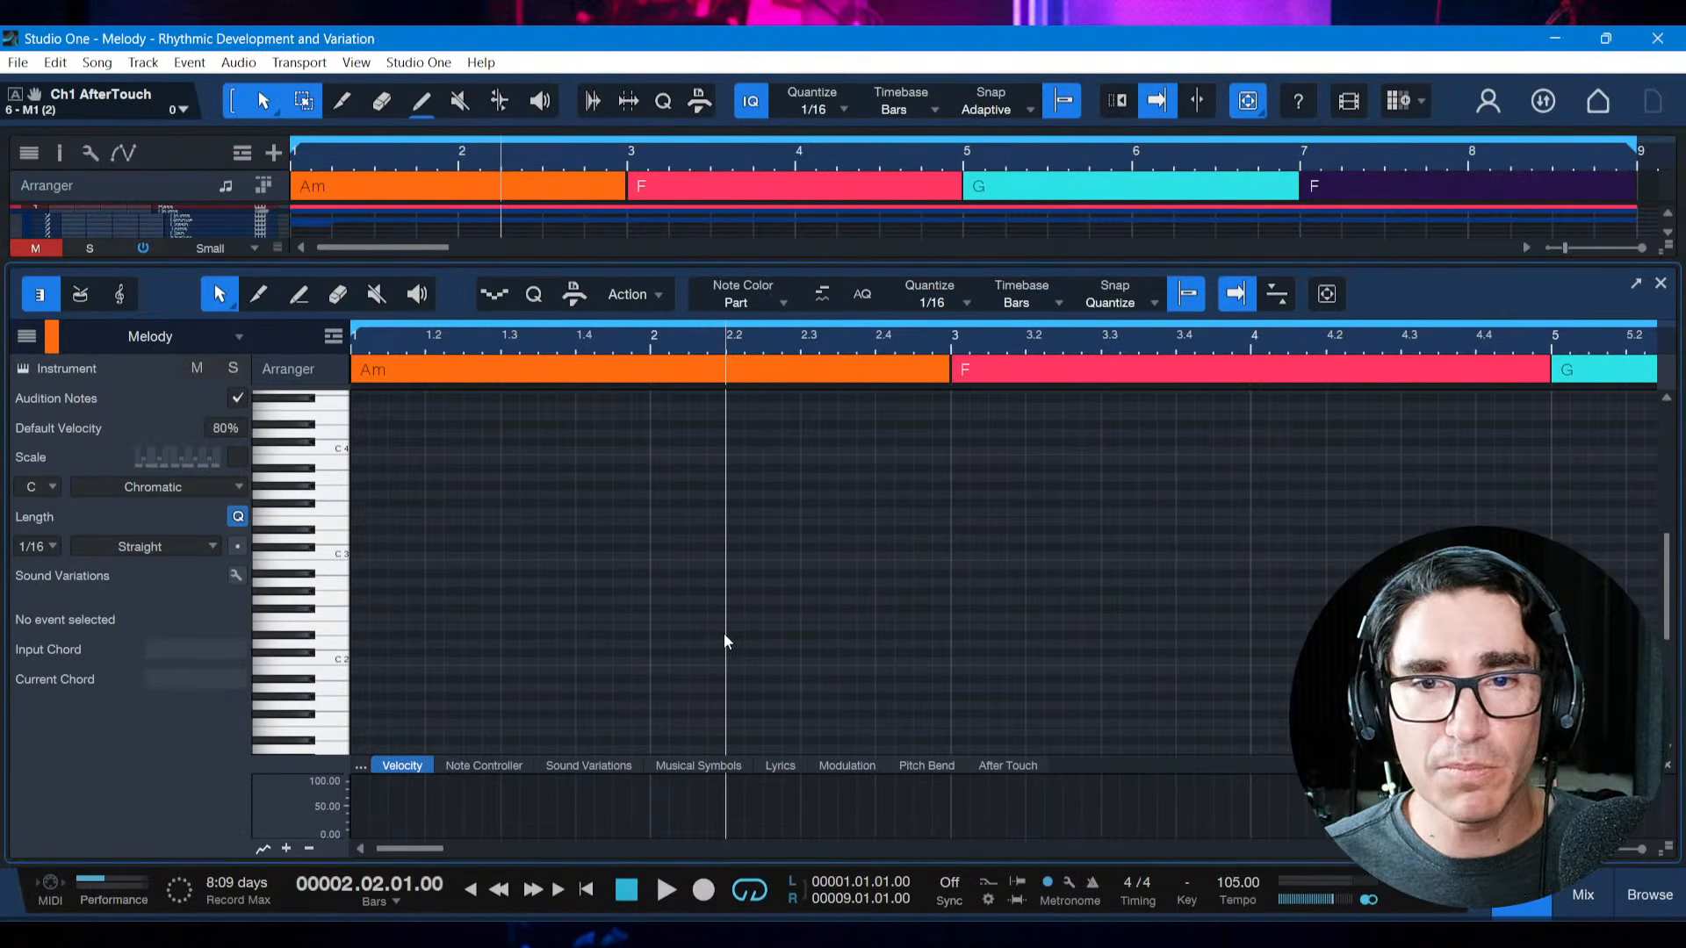
# Play the chord progression from the start of the song with the Melody track empty
pyautogui.hotkey('shift', 'l')
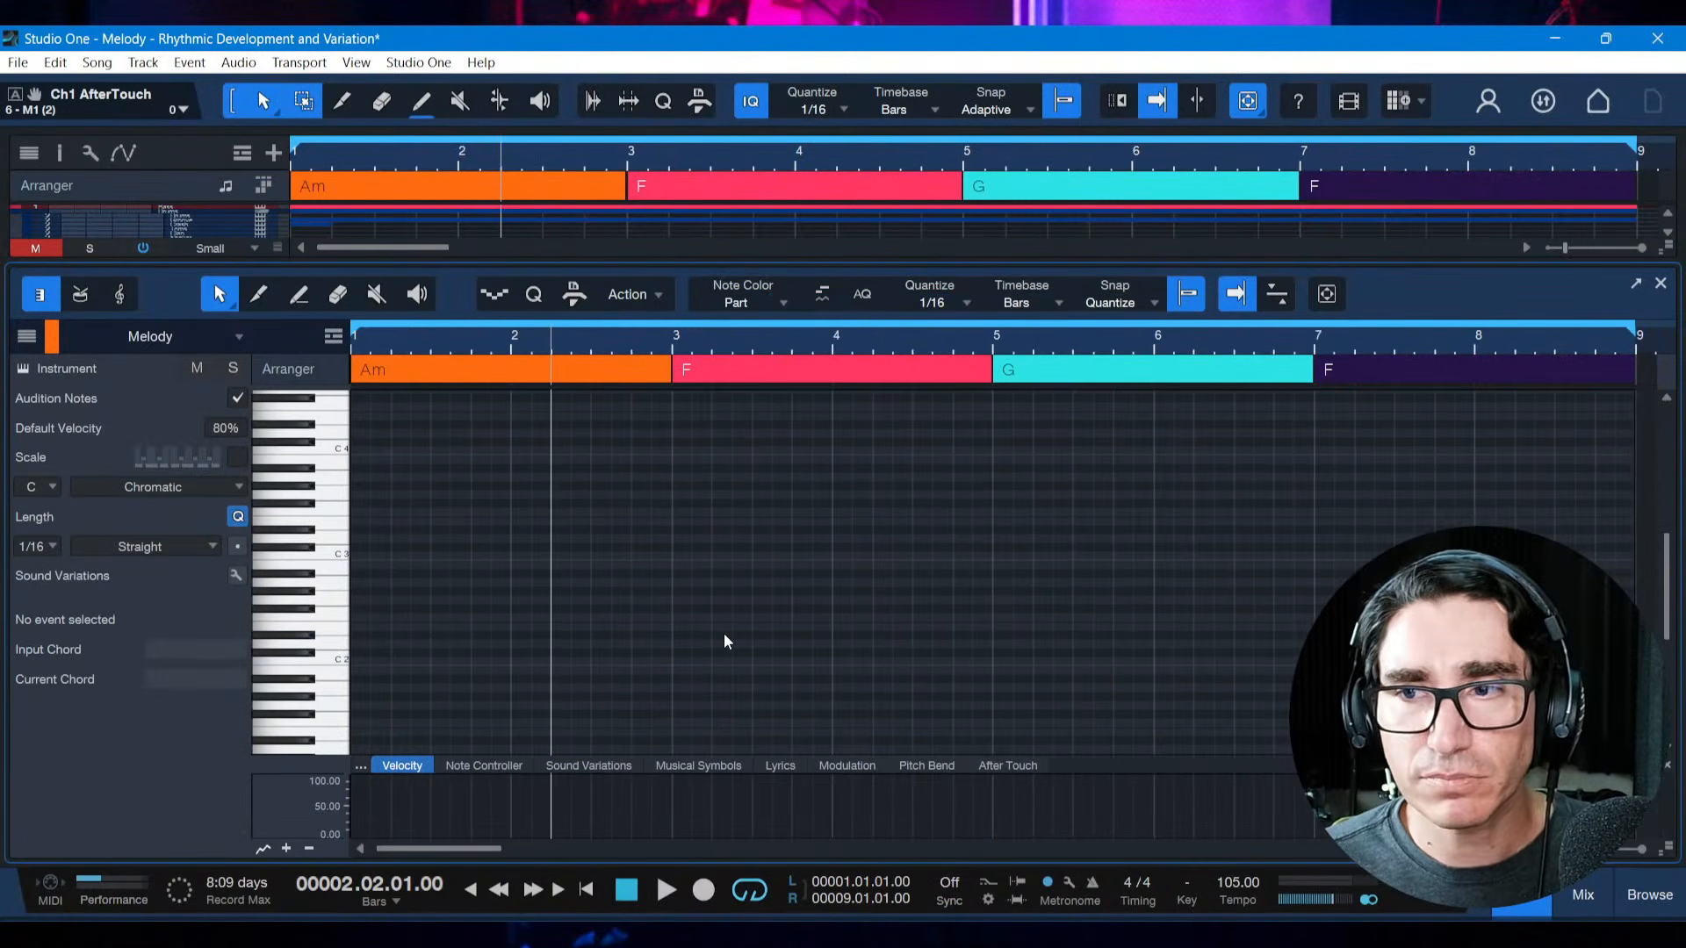
pyautogui.press('space')
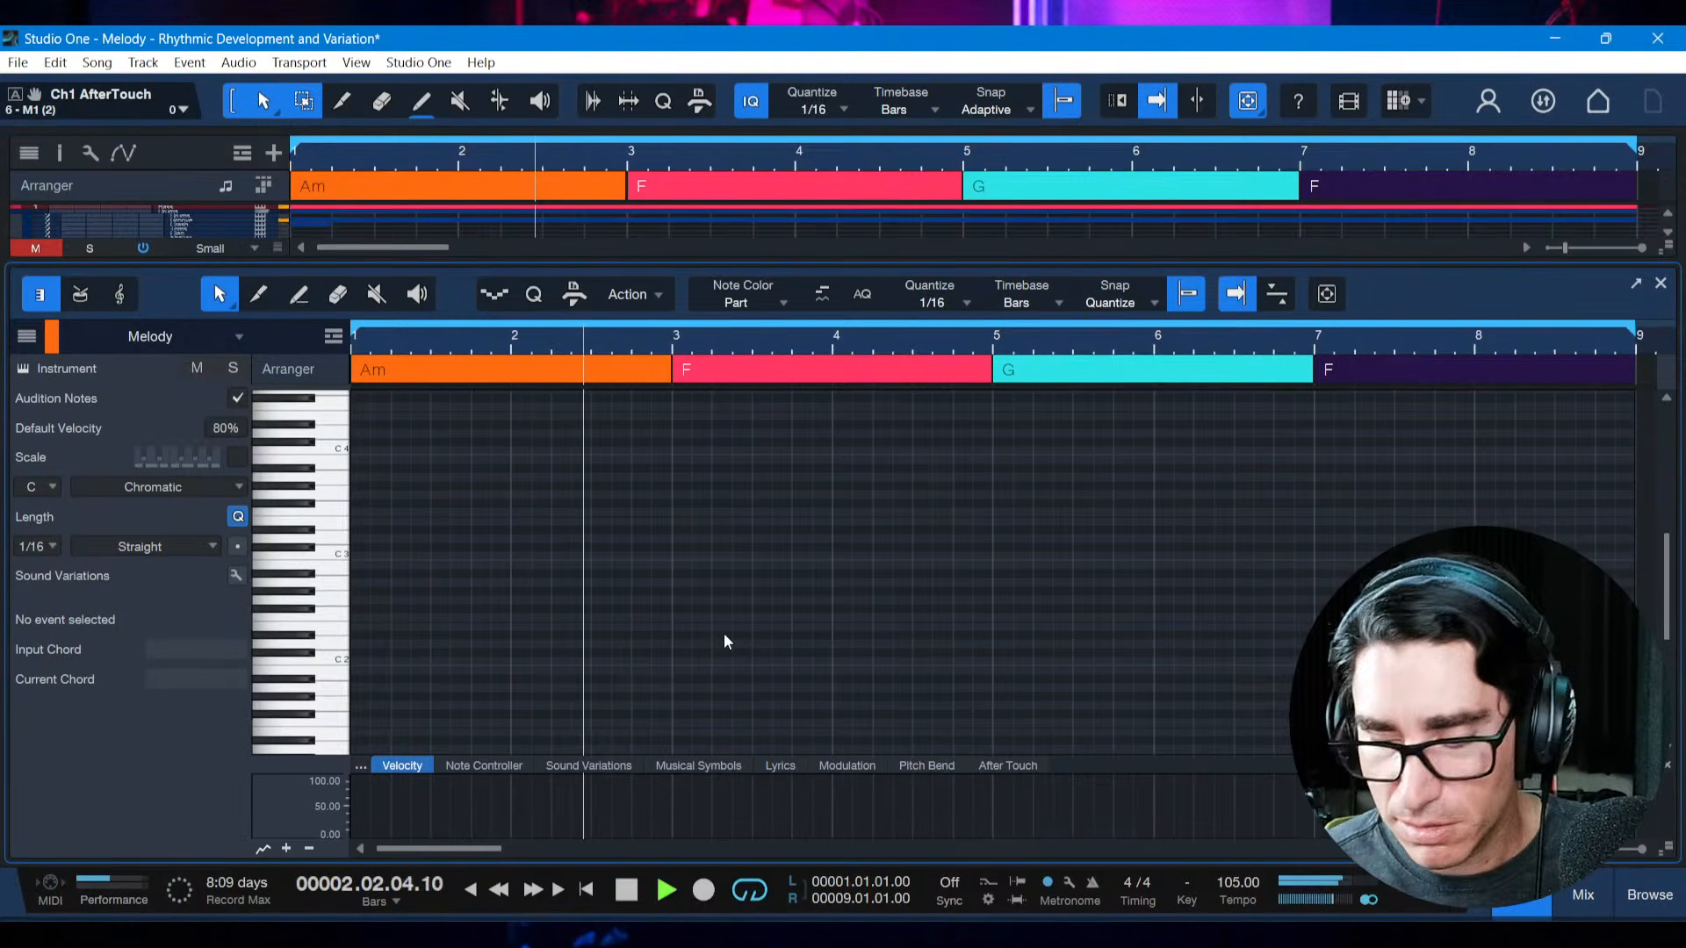
pyautogui.press('space')
pyautogui.press(',')
pyautogui.press('space')
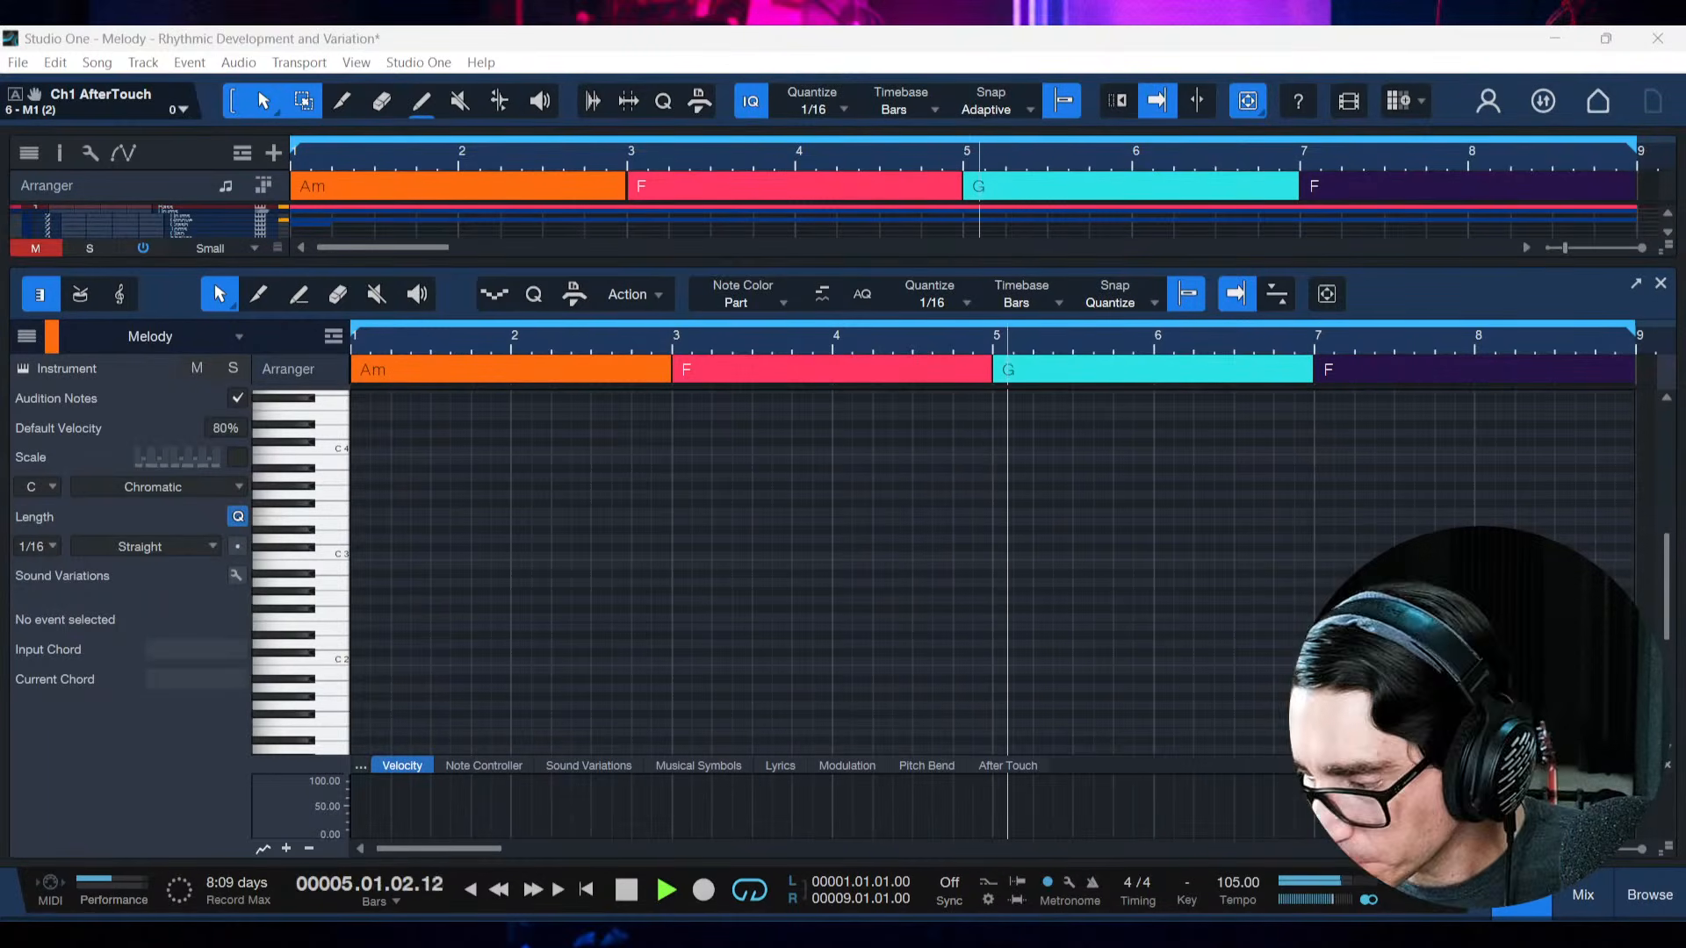
pyautogui.hotkey('alt', 'Tab')
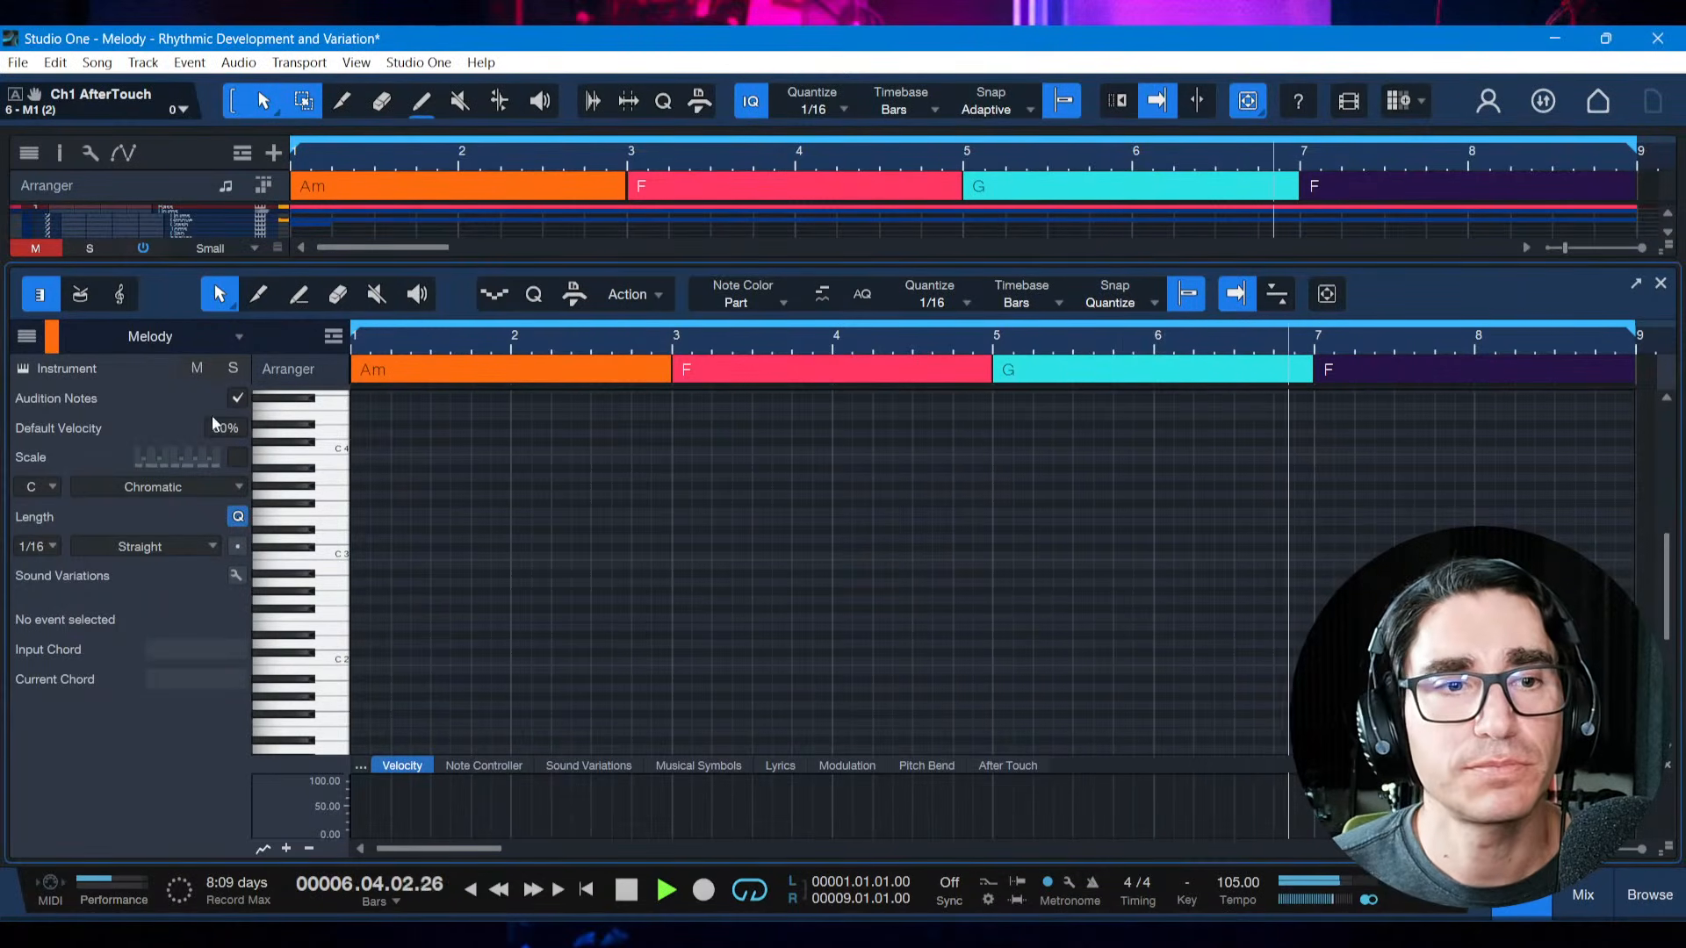
# Open the Melody track's Korg M1 instrument window, move it higher on the screen, and stop playback
pyautogui.click(24, 370)
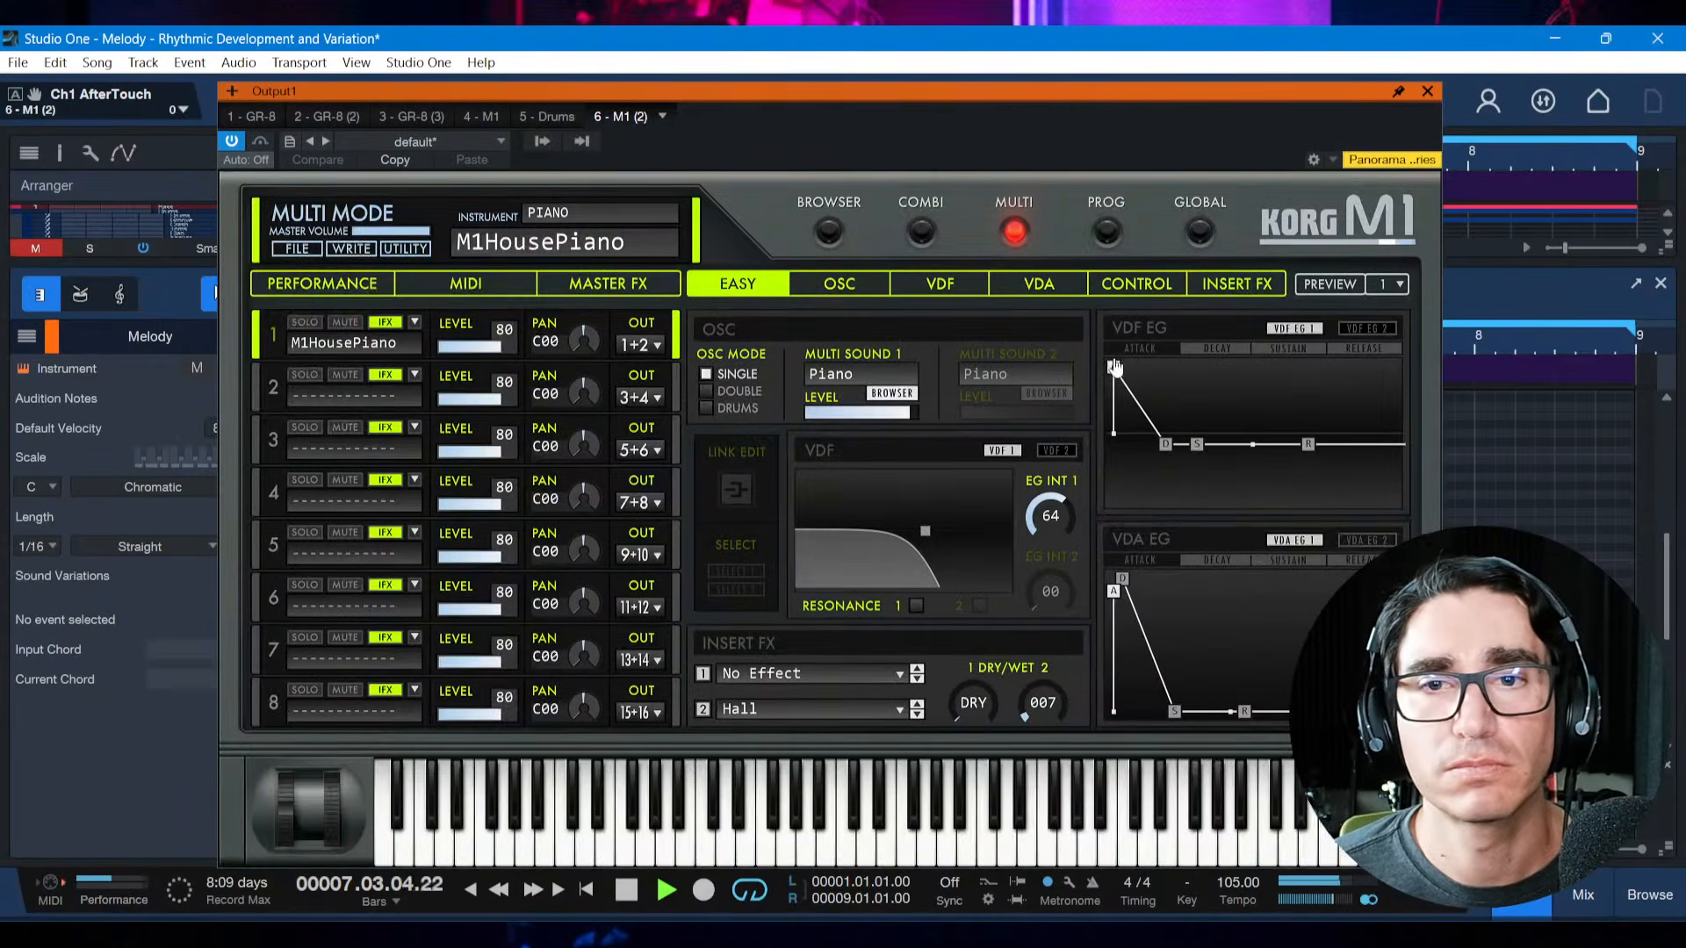
pyautogui.moveTo(1071, 119); pyautogui.dragTo(1034, 52)
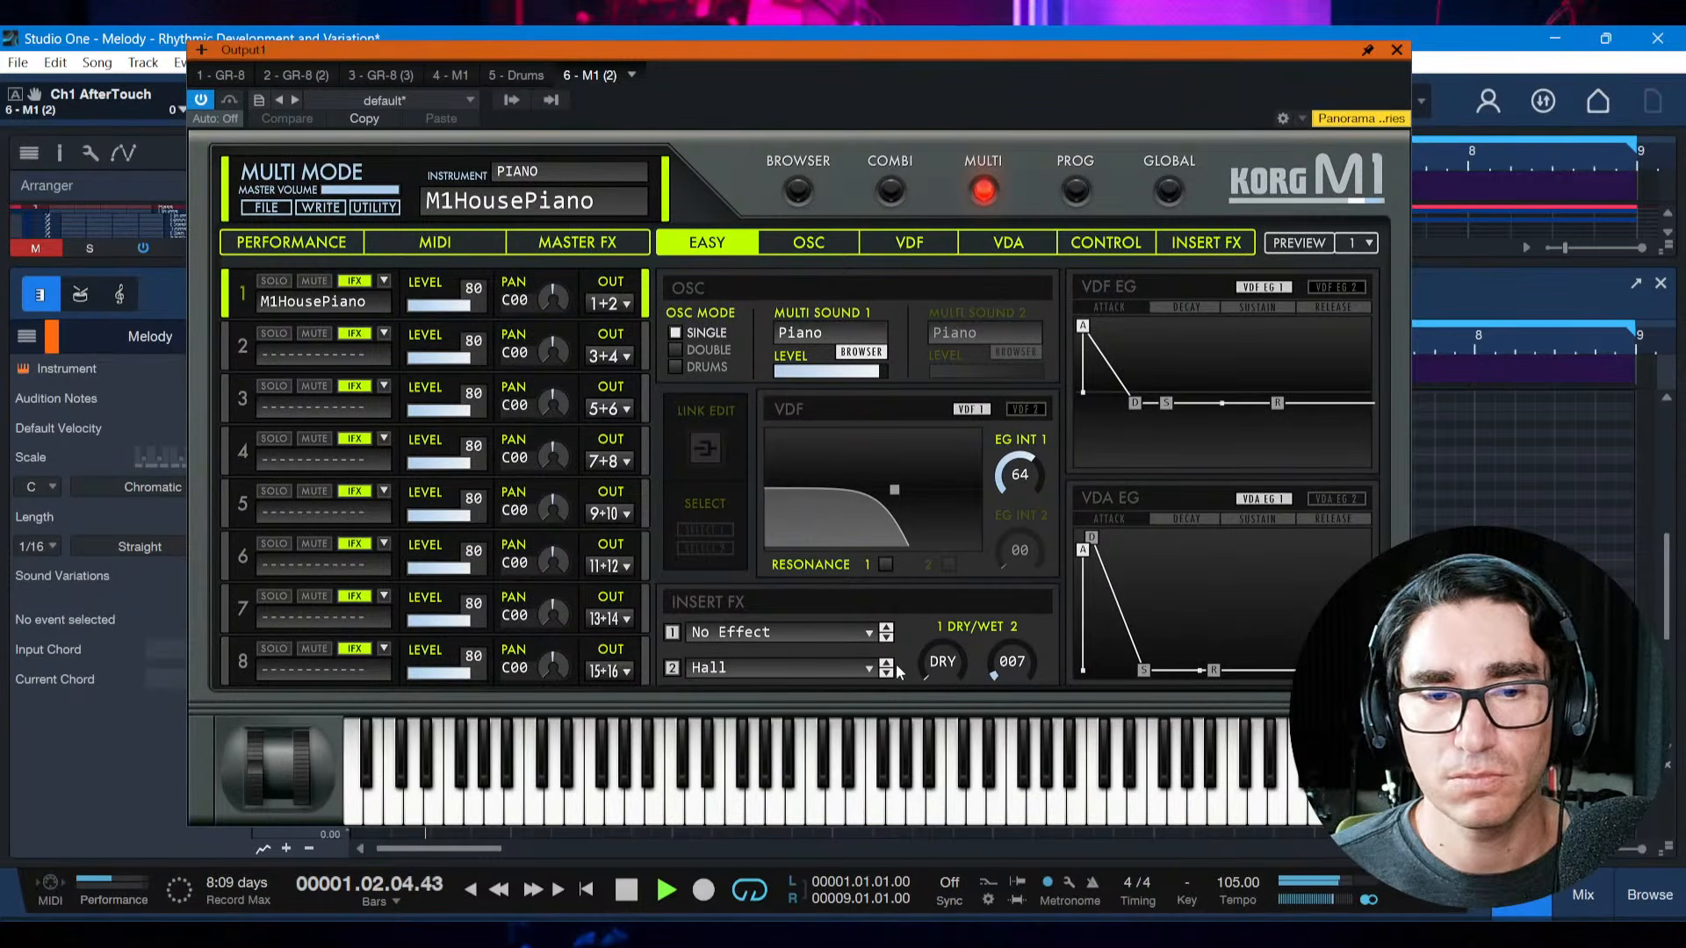
pyautogui.press('space')
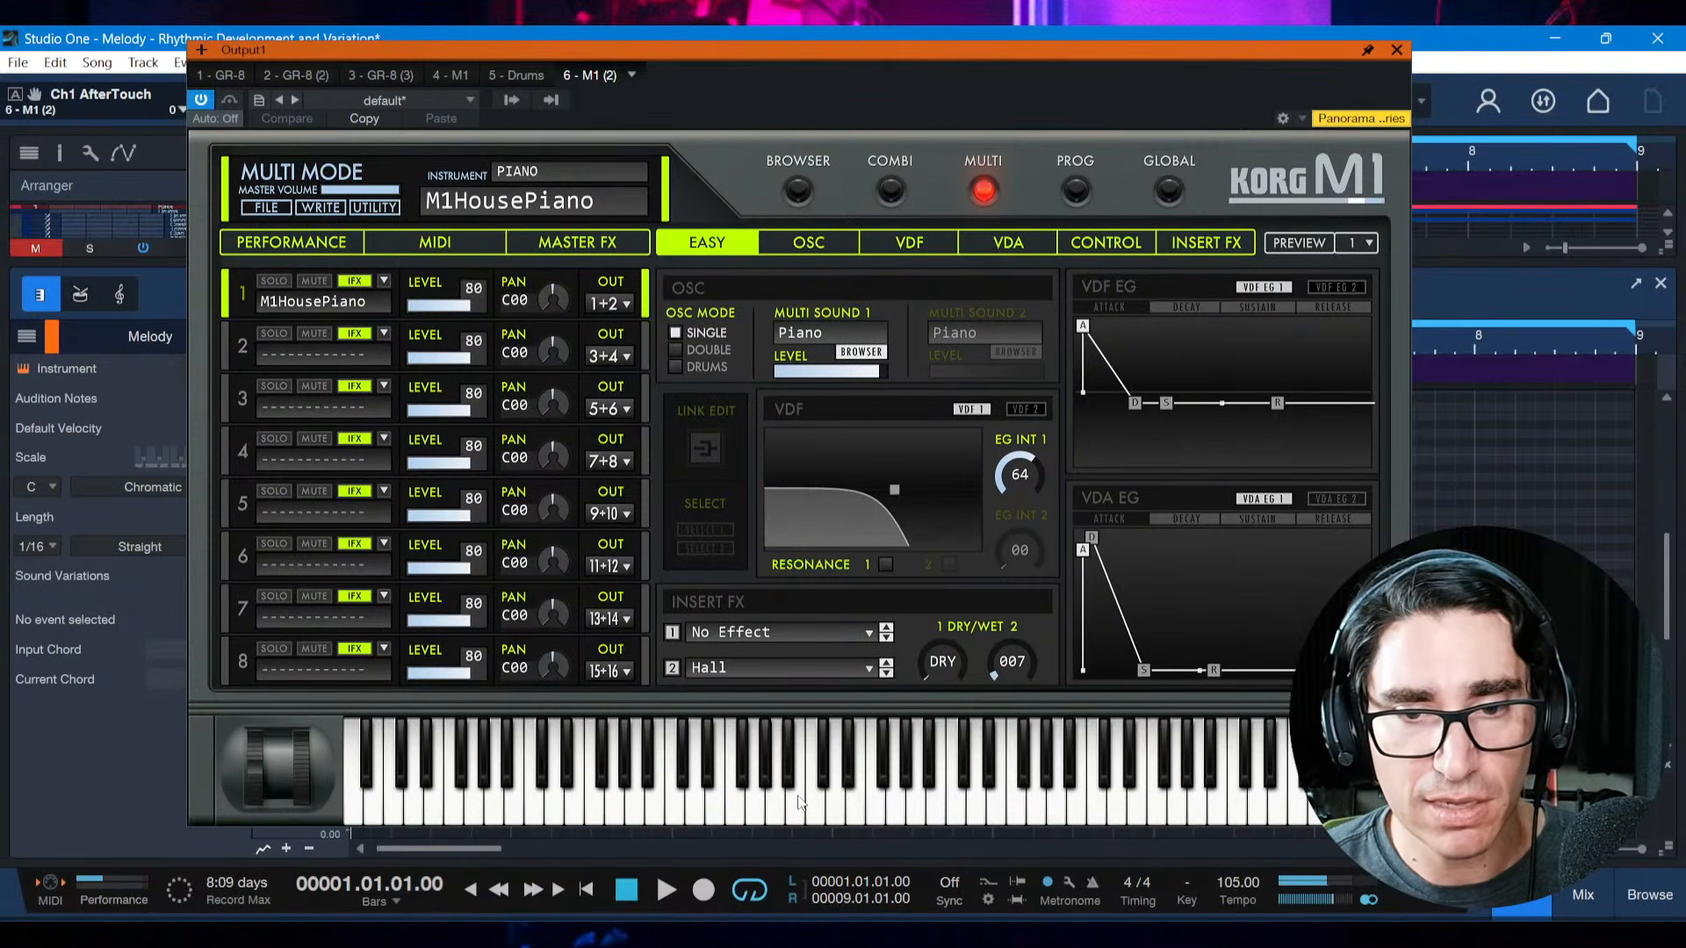
# Audition notes on the Korg M1 piano, close its window, and save the song
pyautogui.click(776, 815)
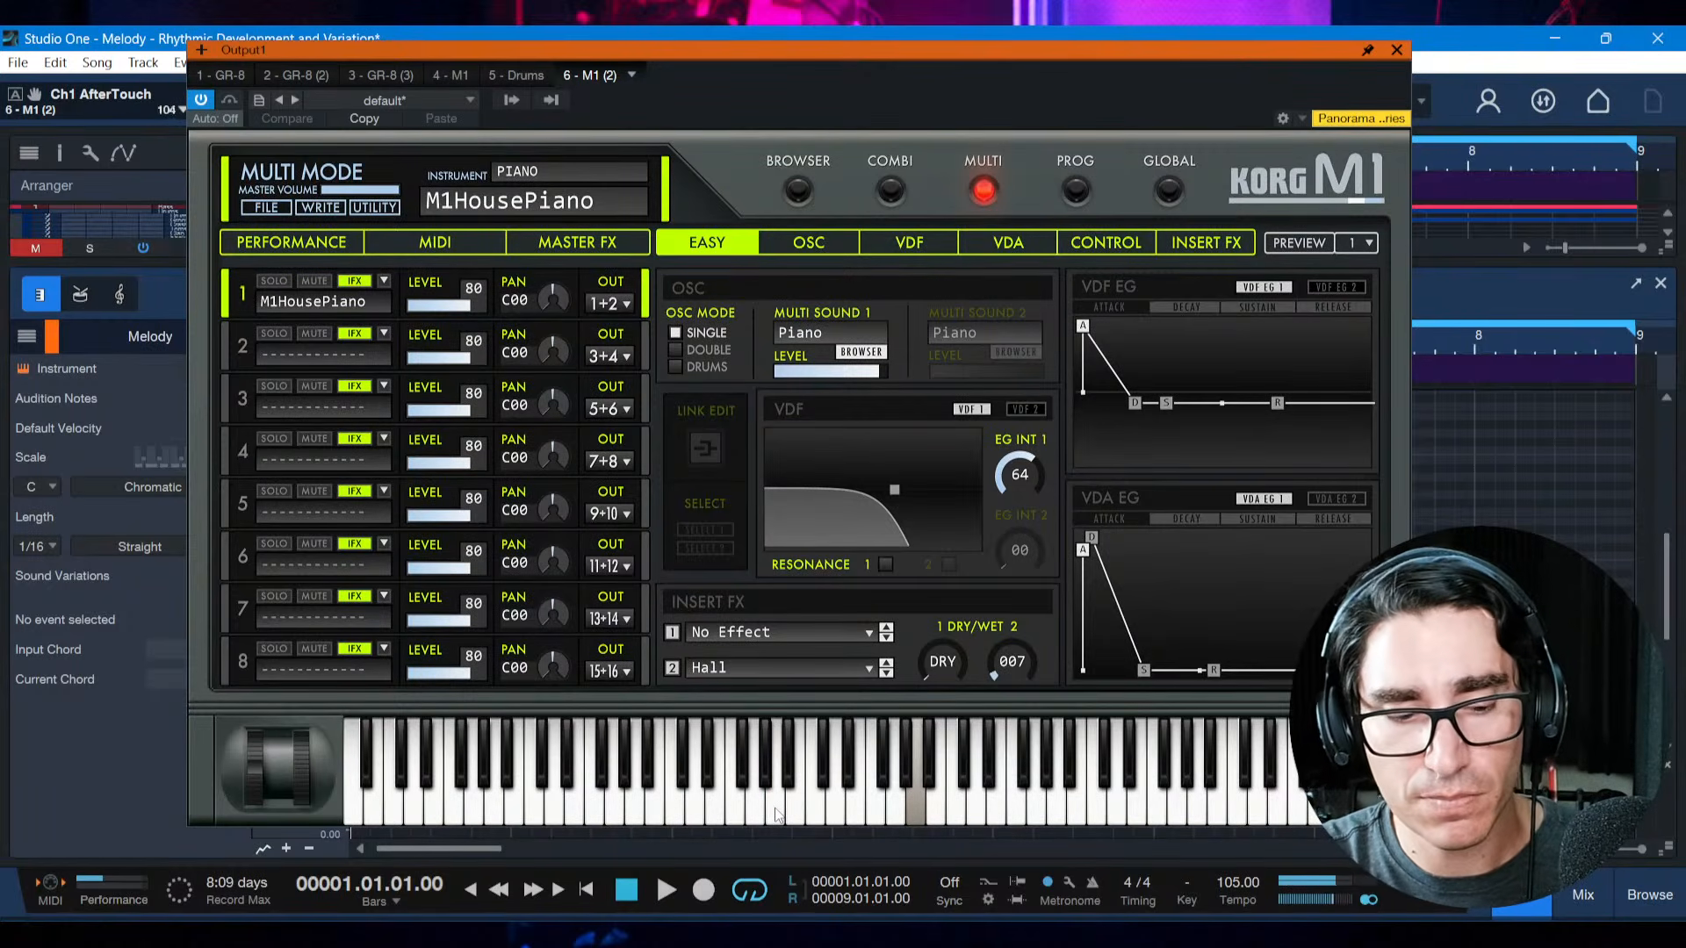
pyautogui.click(776, 815)
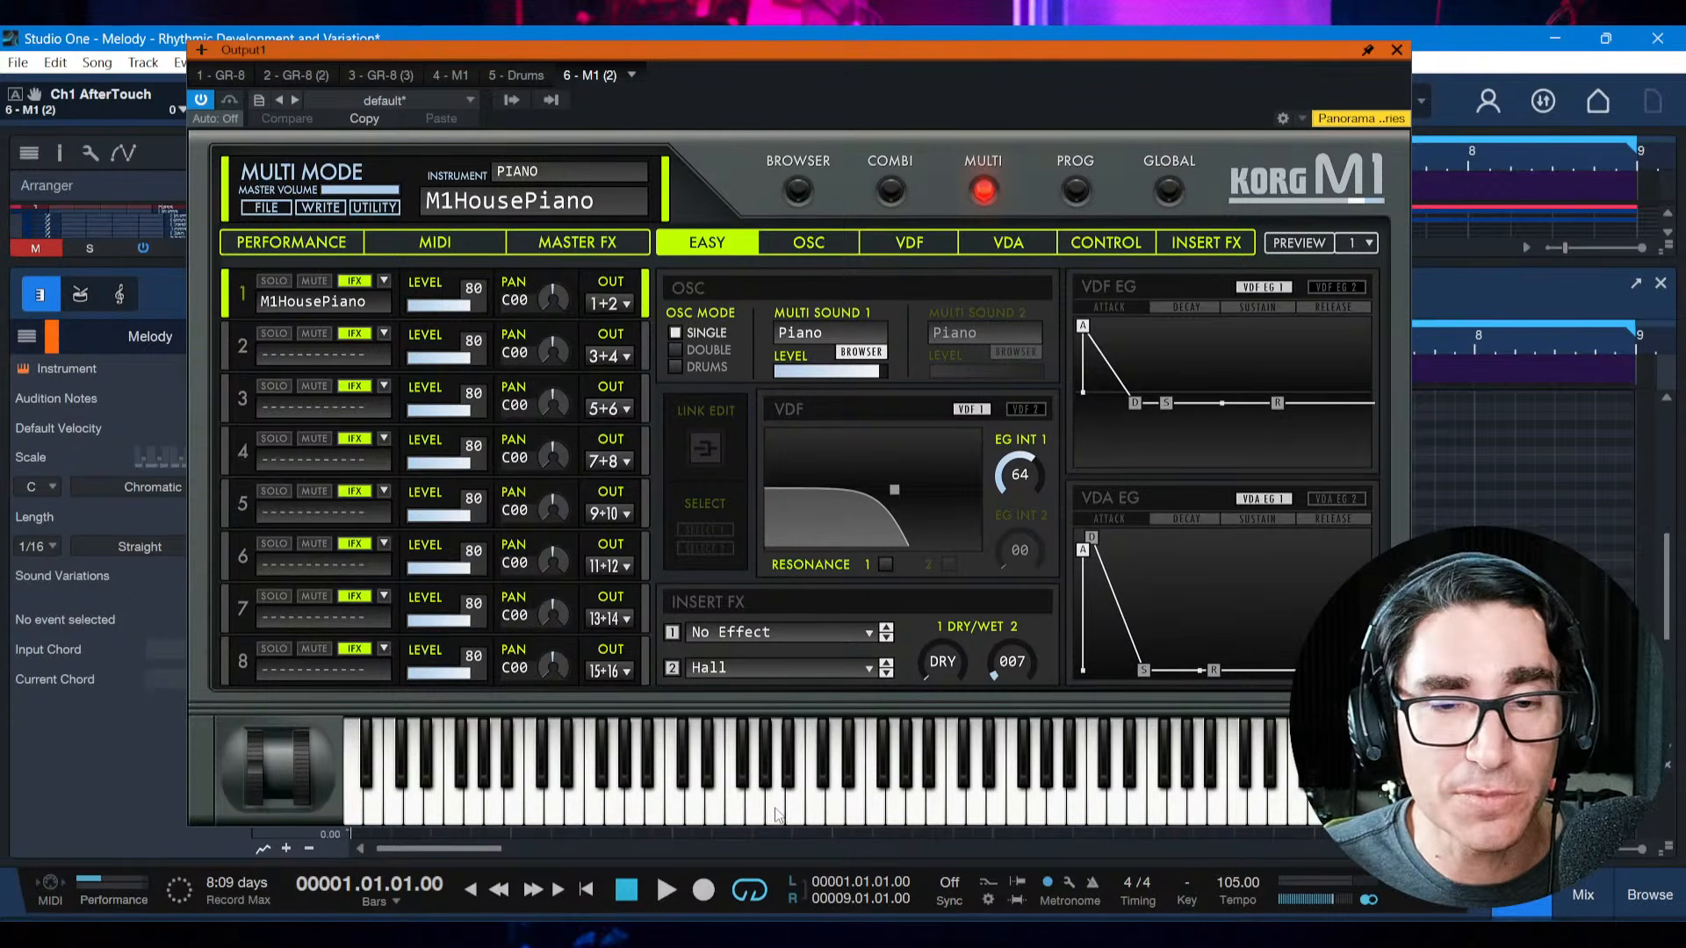
pyautogui.click(775, 809)
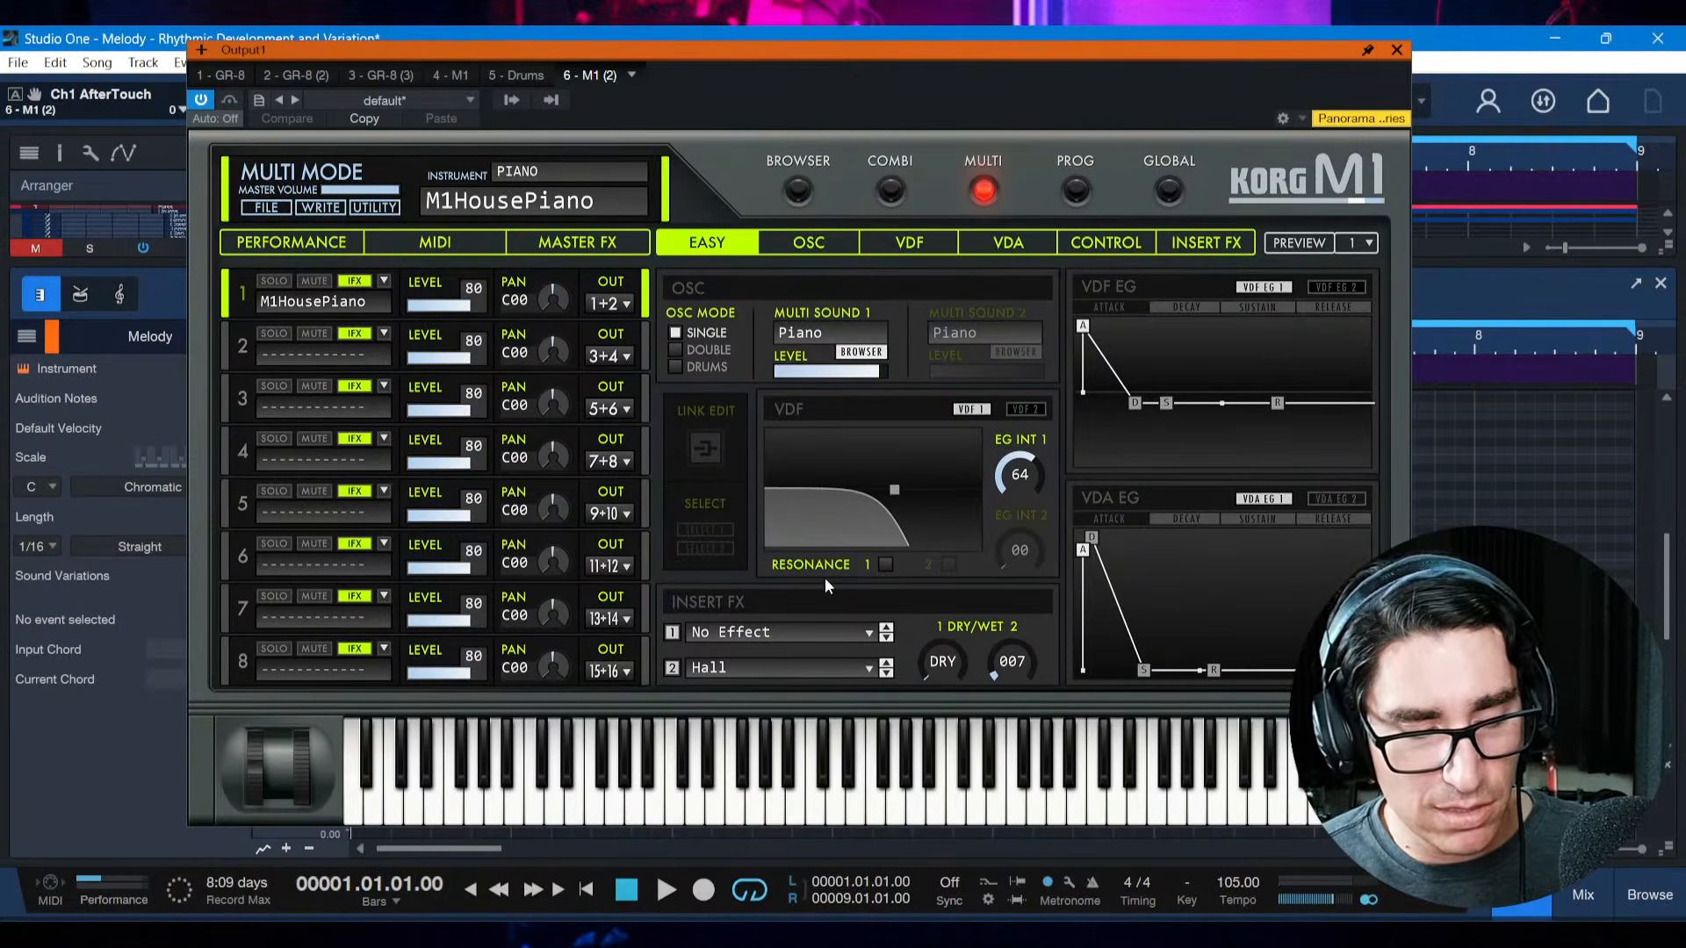
pyautogui.press('Escape')
pyautogui.hotkey('ctrl', 's')
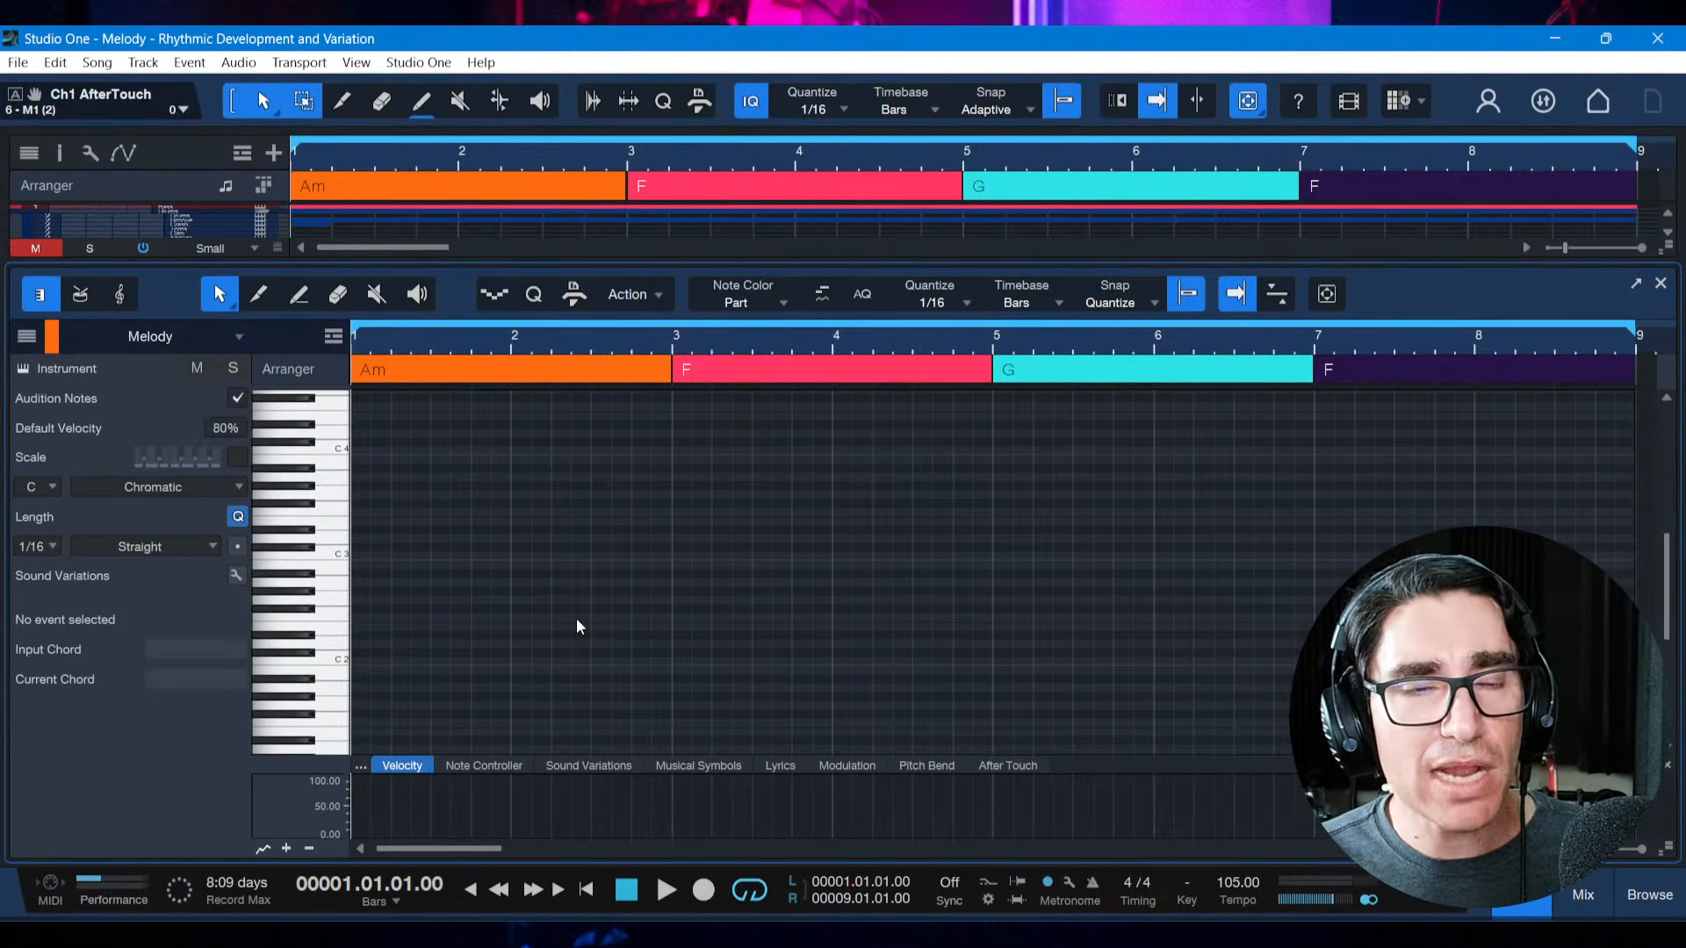
# Play the chord progression once more from the start and save the song
pyautogui.press('space')
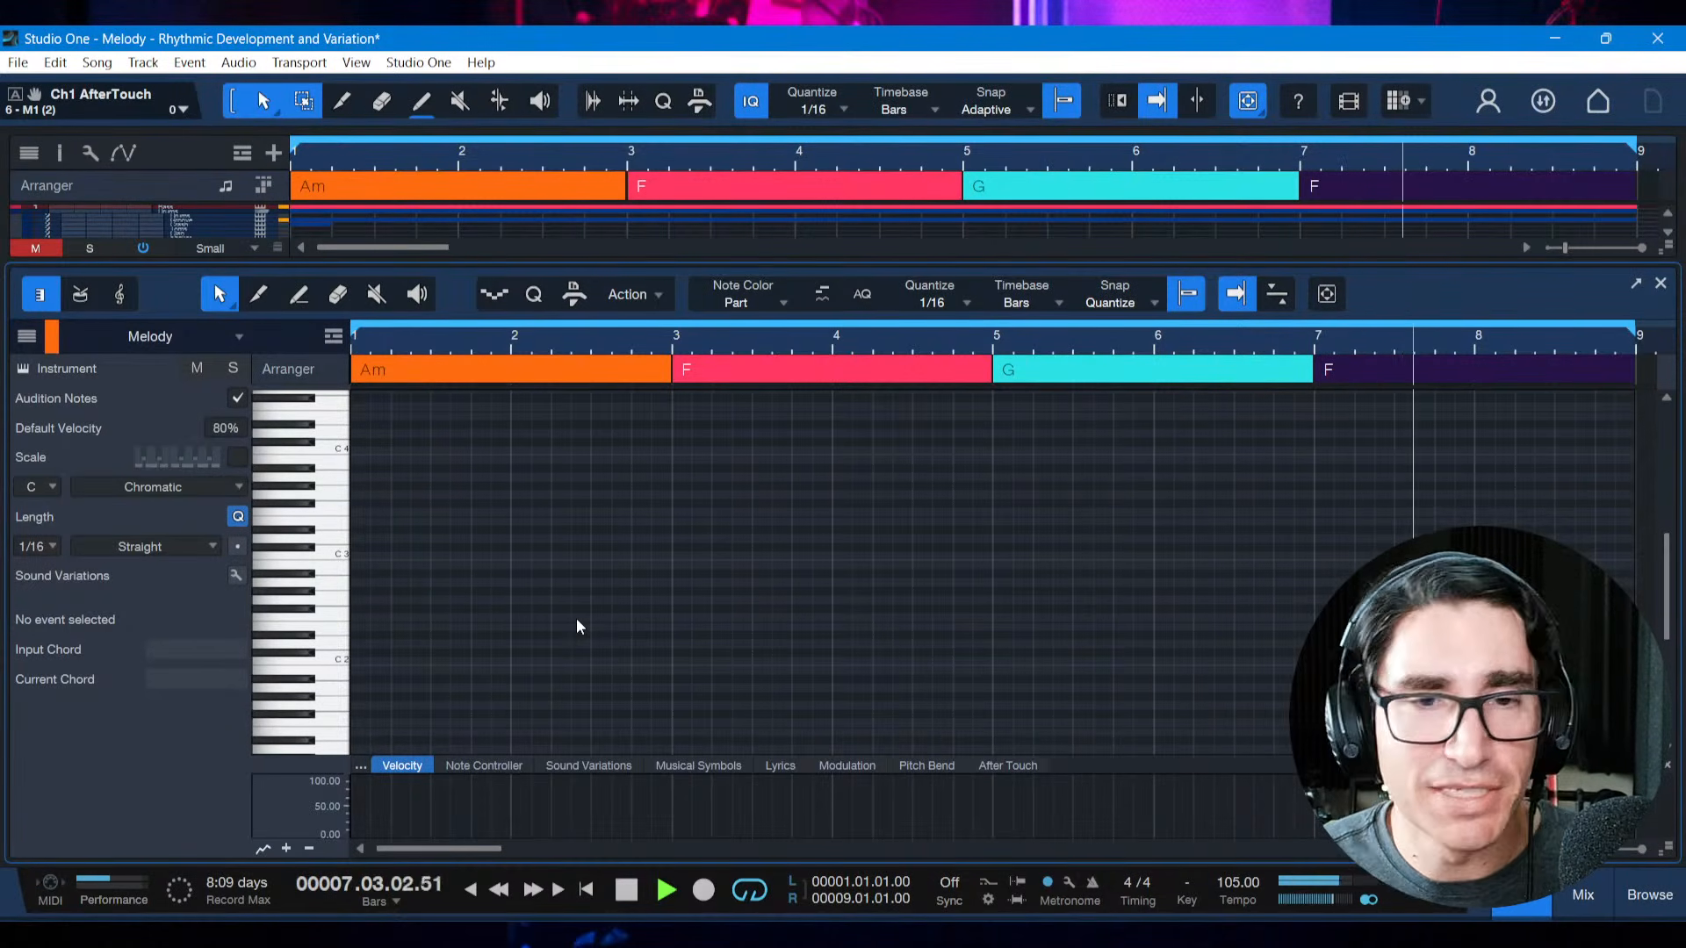
pyautogui.press('space')
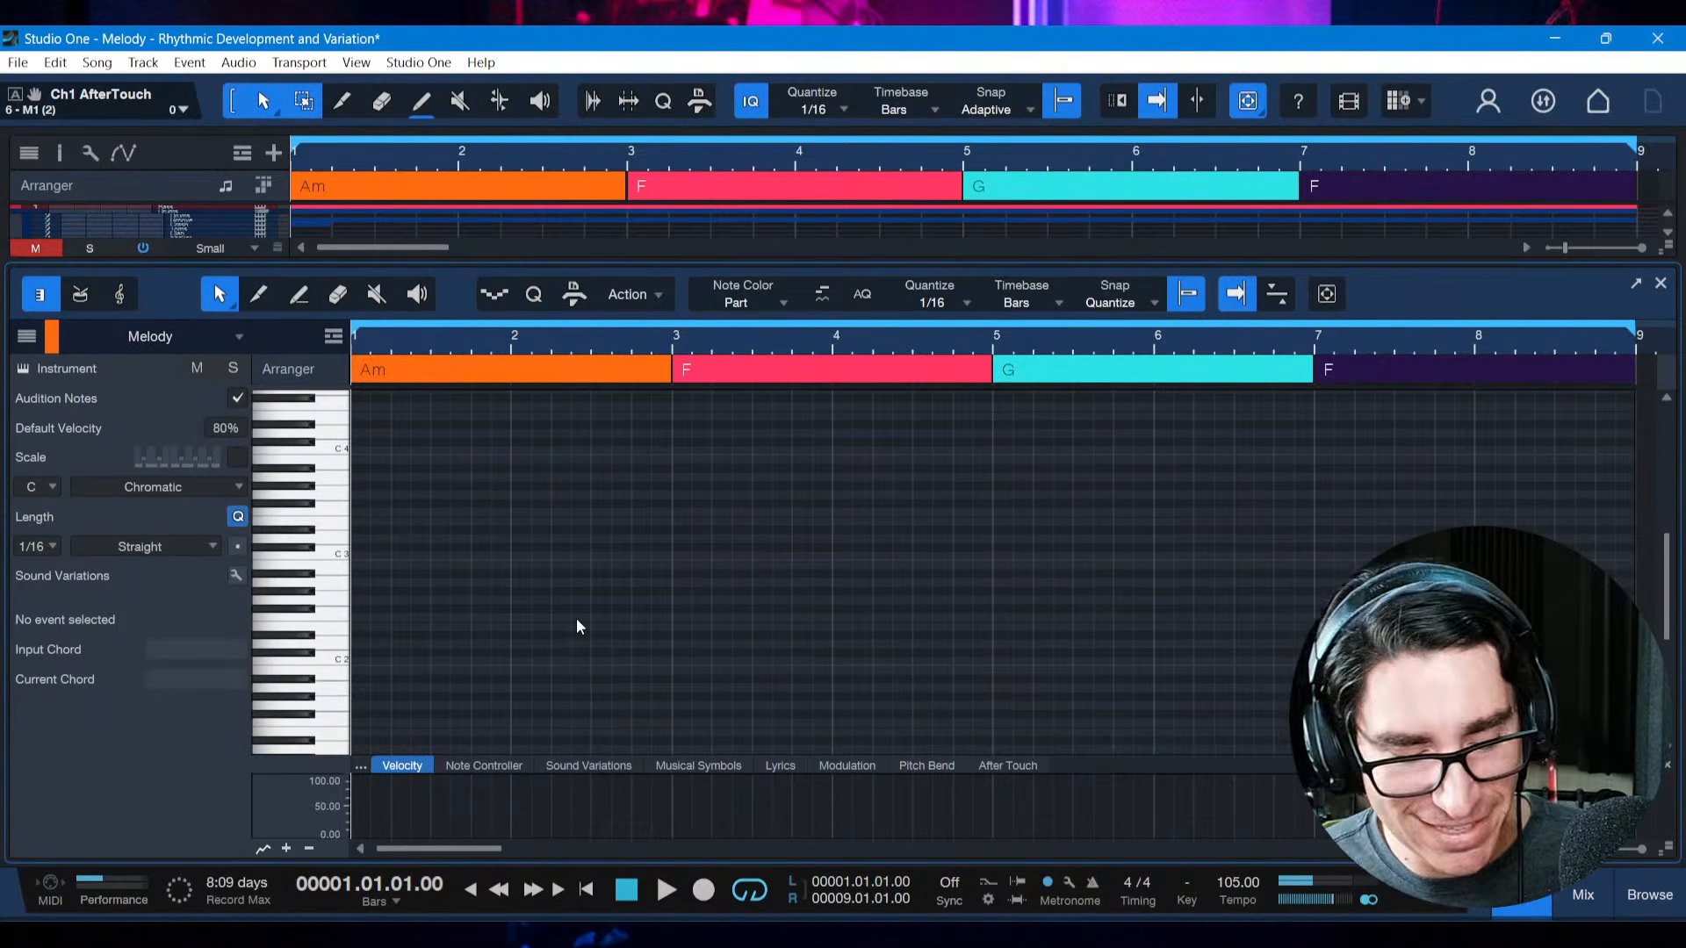
pyautogui.hotkey('ctrl', 's')
# Play the chord progression from the start several times while trying out melody notes over the Am chord
pyautogui.press('space')
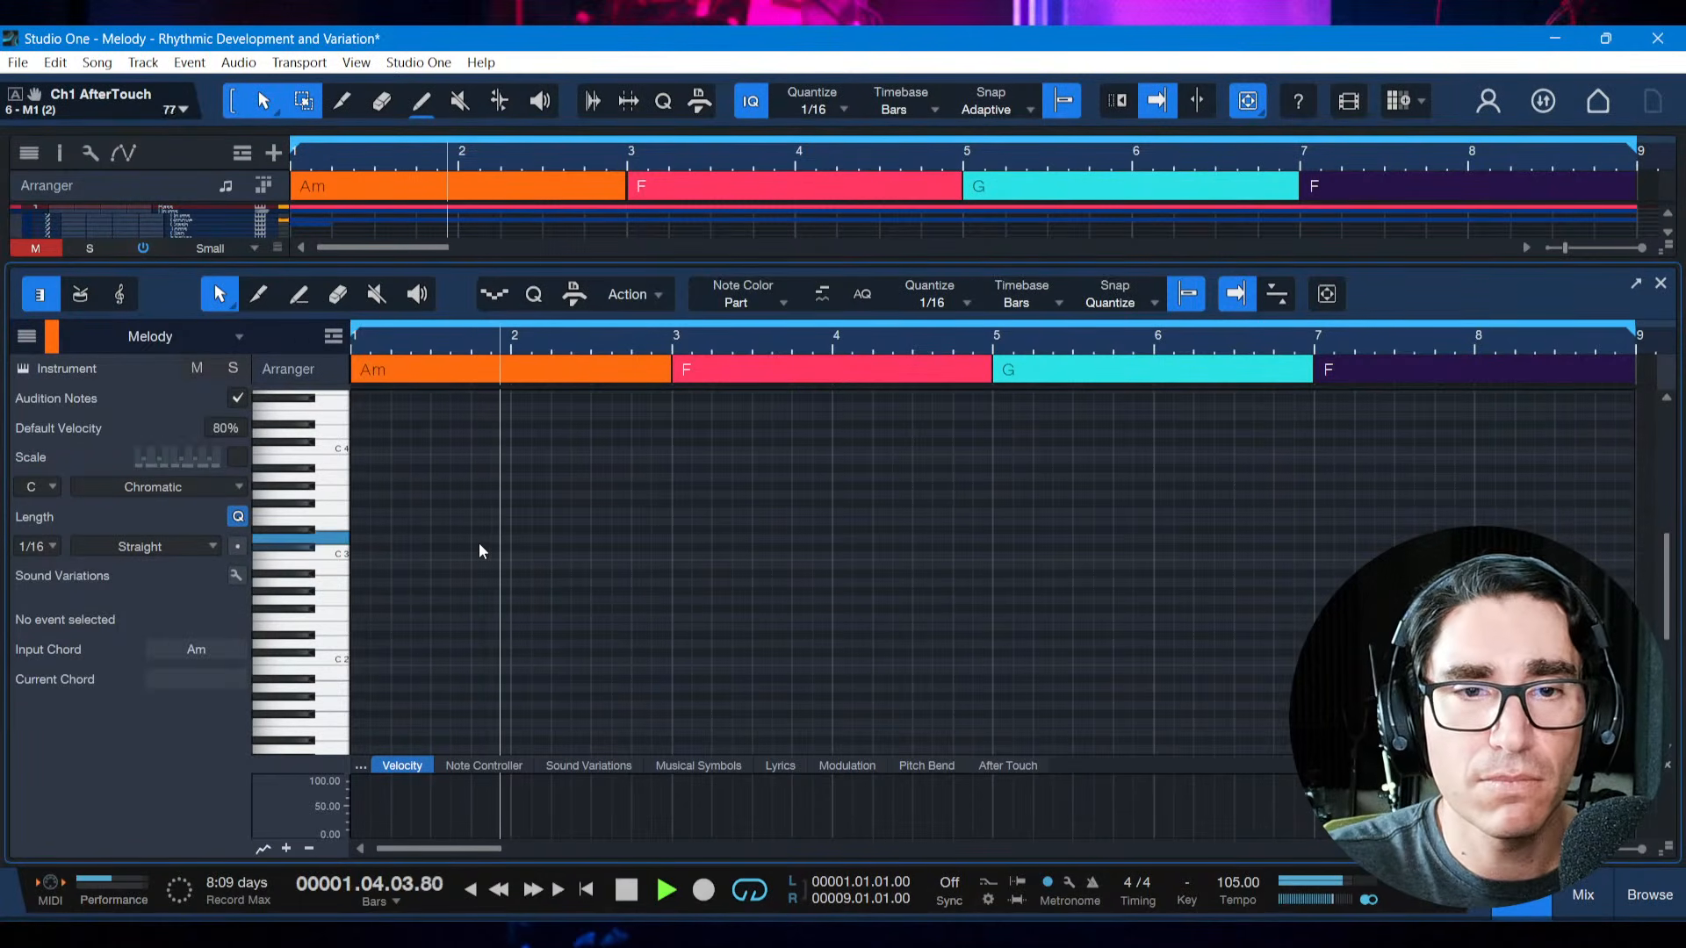
pyautogui.press('space')
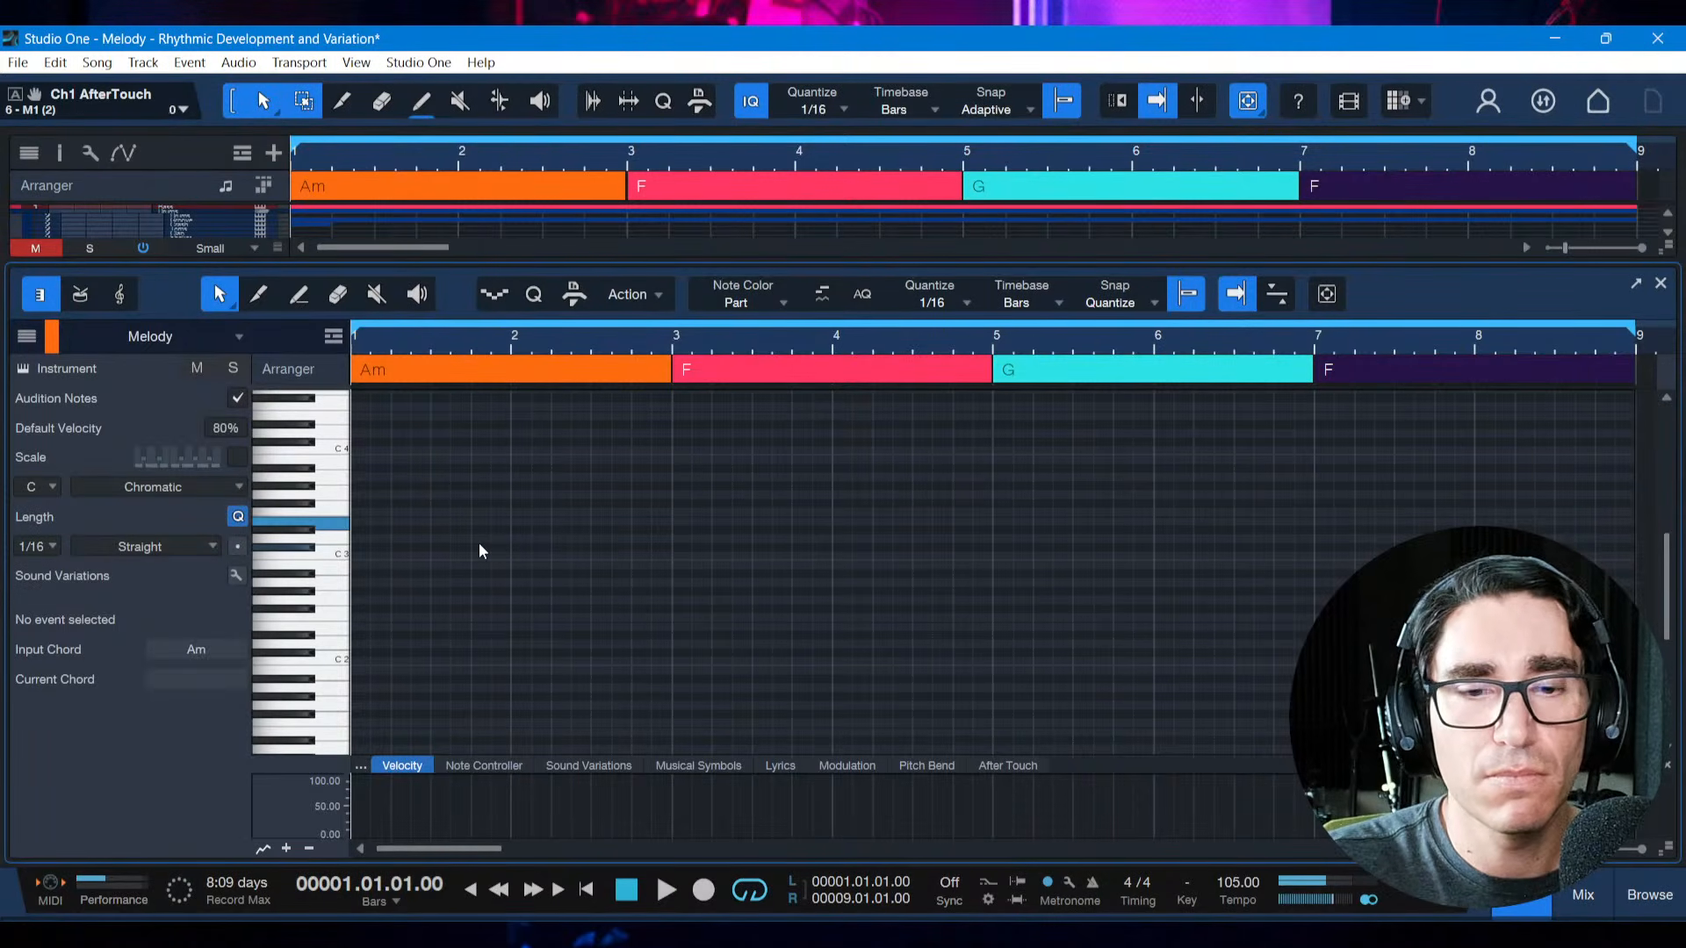
pyautogui.press('space')
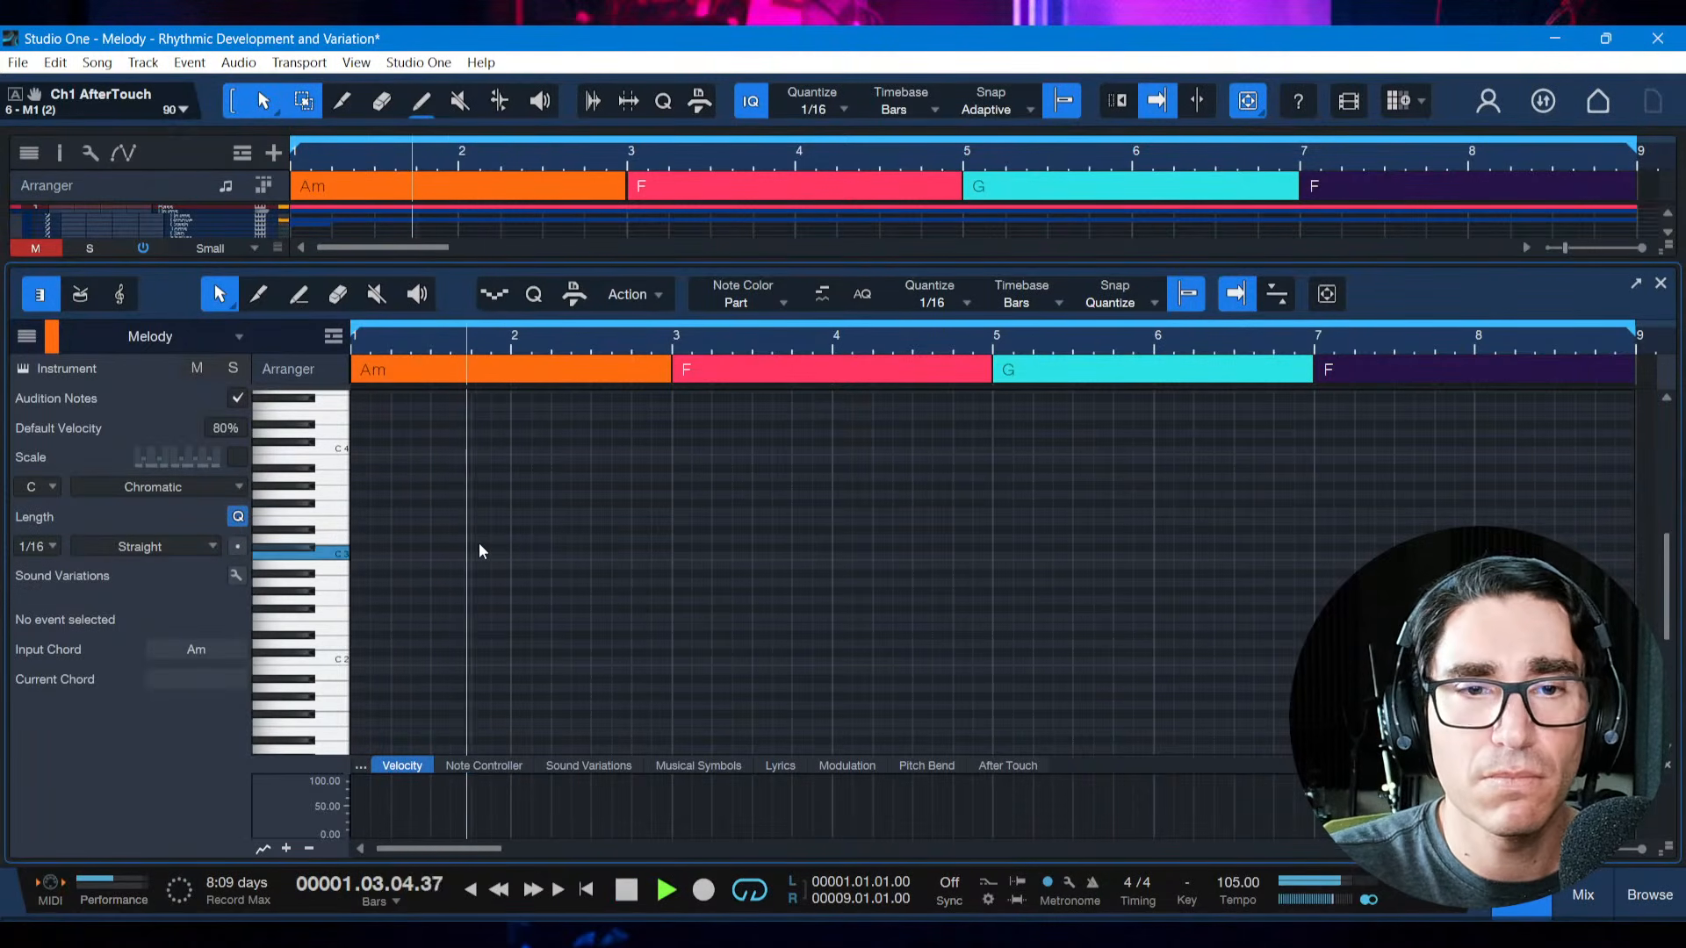
pyautogui.press('space')
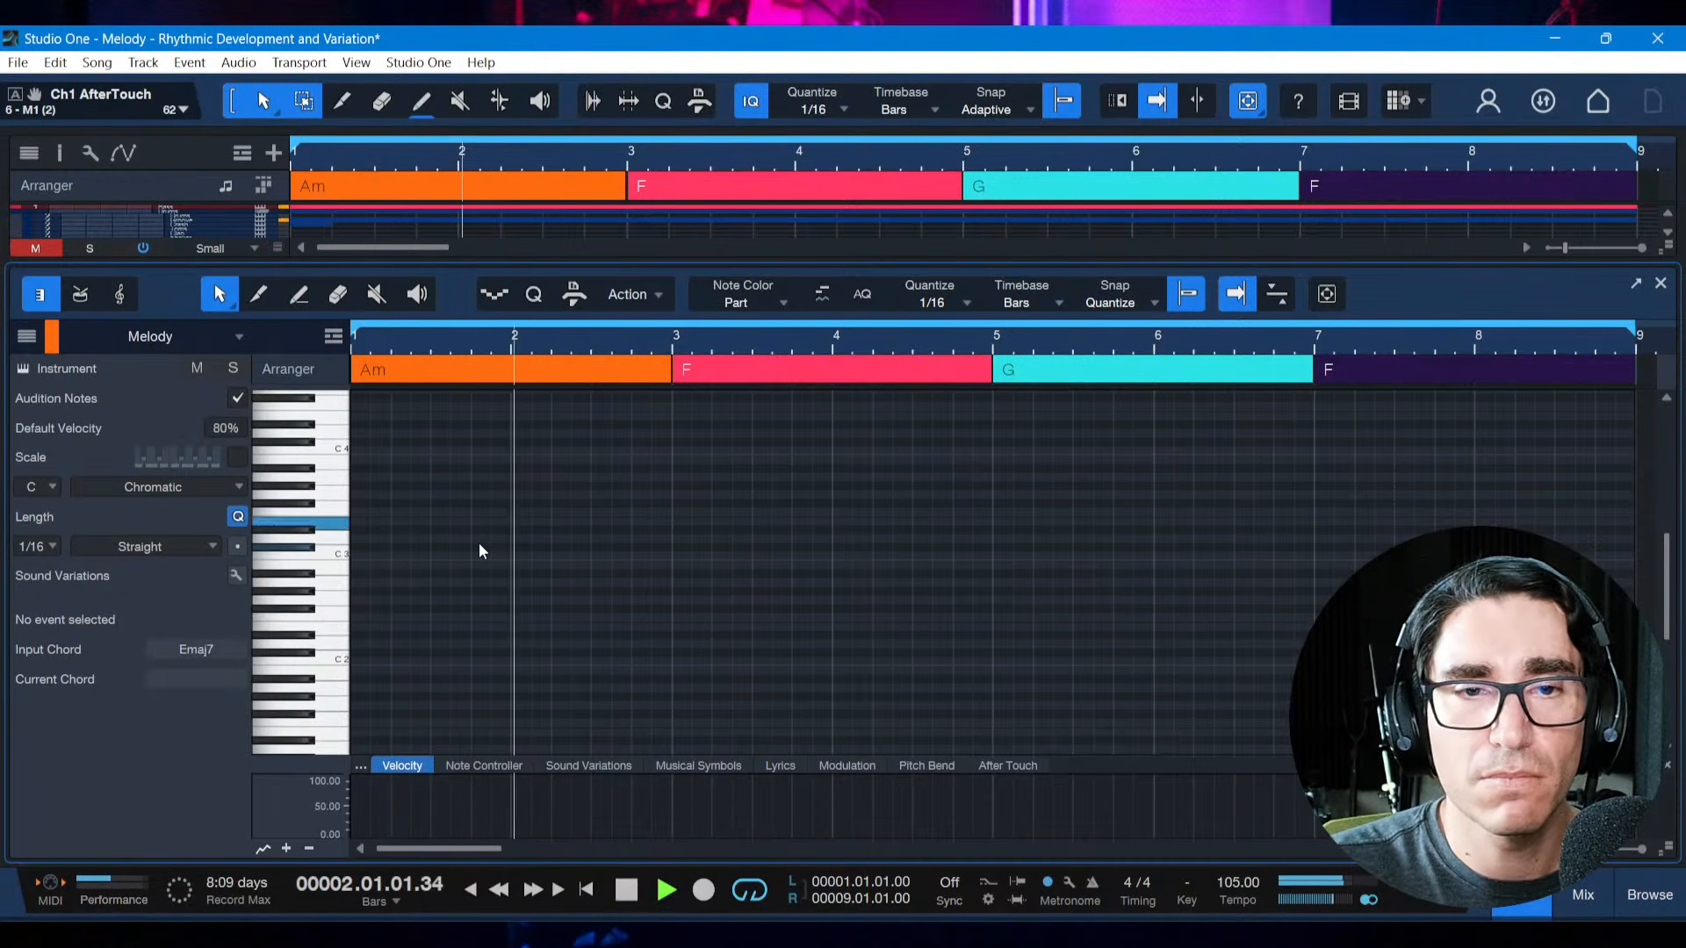
pyautogui.press('space')
pyautogui.press('space')
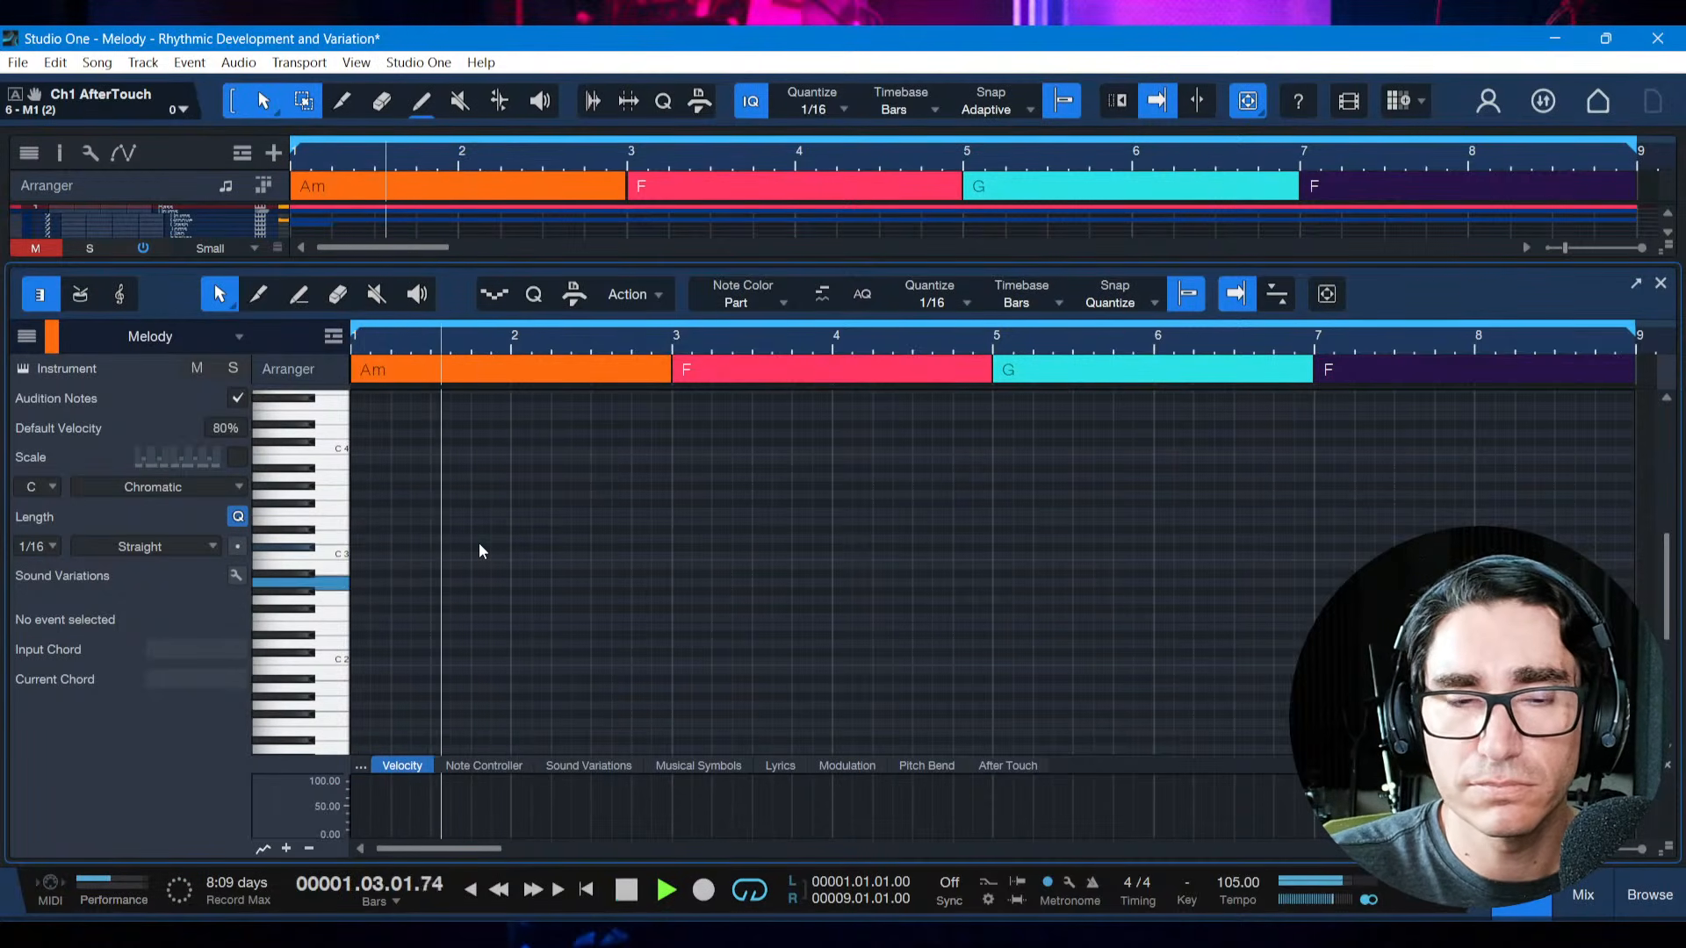
pyautogui.press('space')
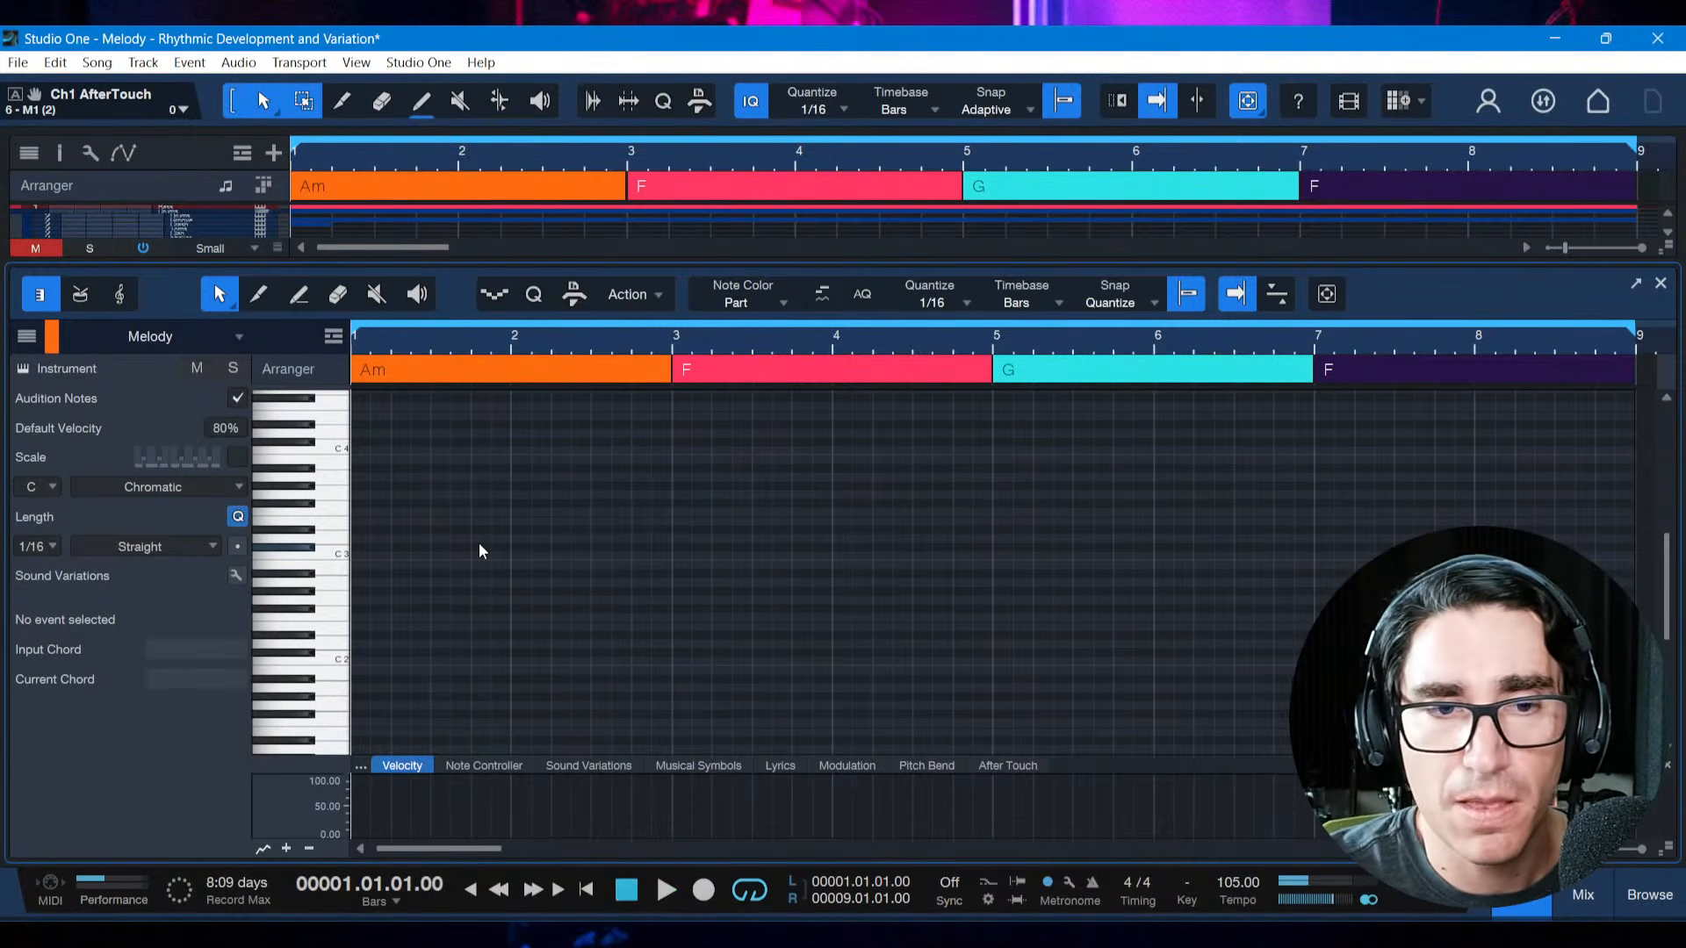
# Record the four-note phrase A2, A2, C3, E3 from bar 1 on the Melody track and save the song
pyautogui.press('KP_Multiply')
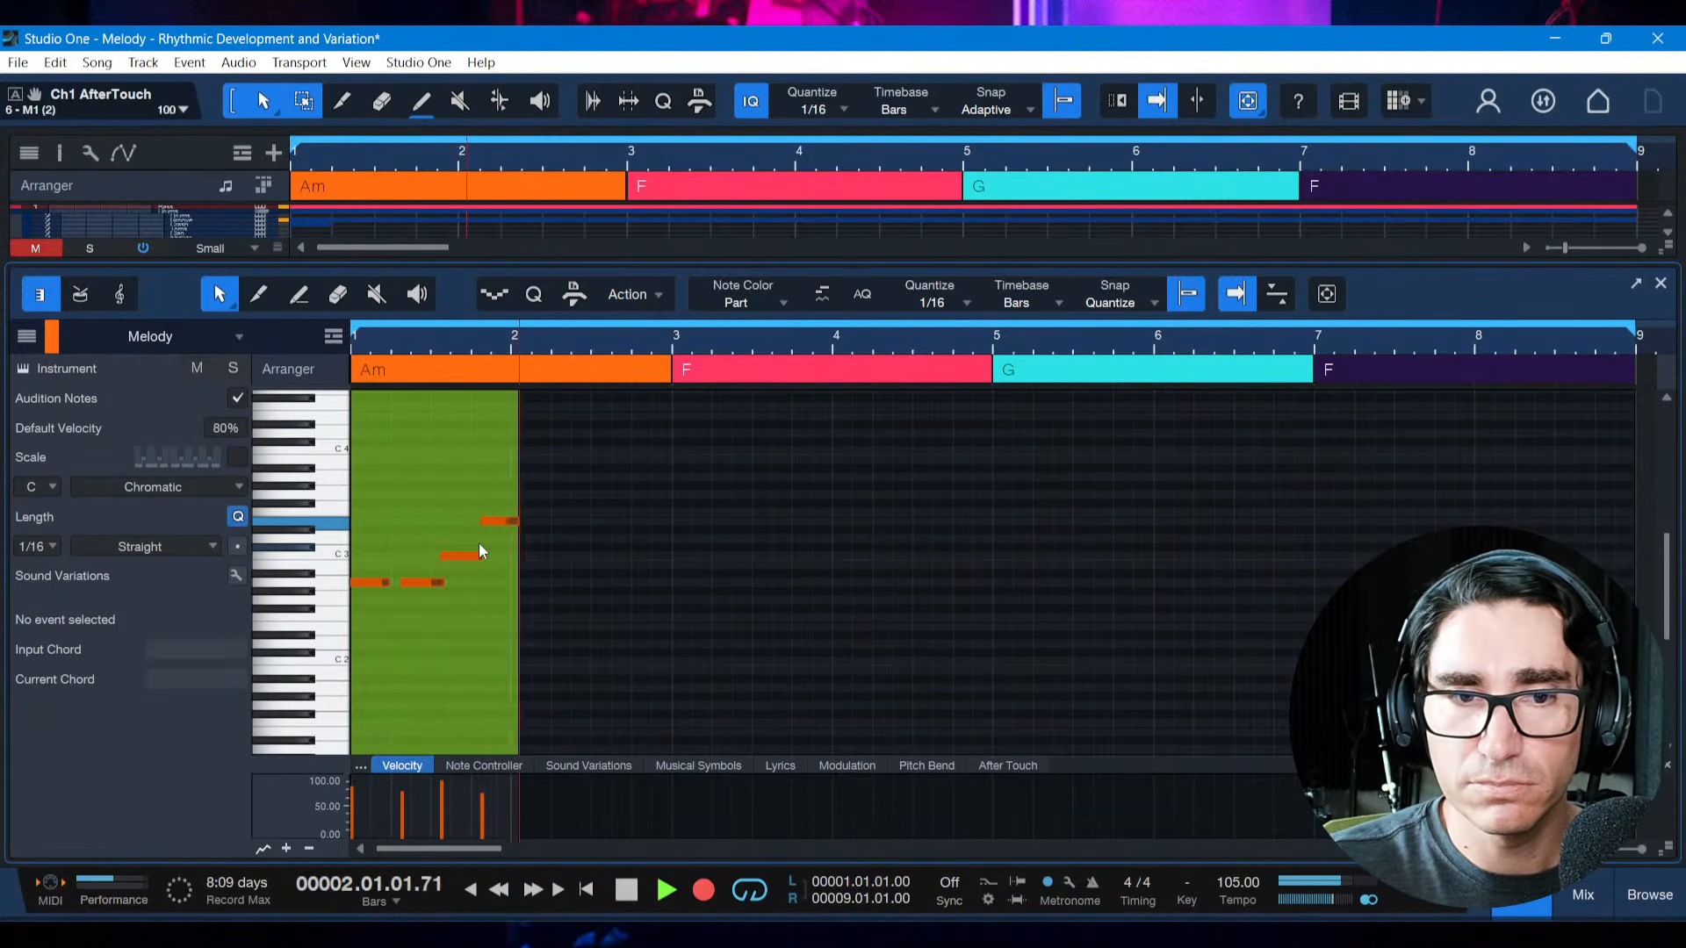
pyautogui.press('space')
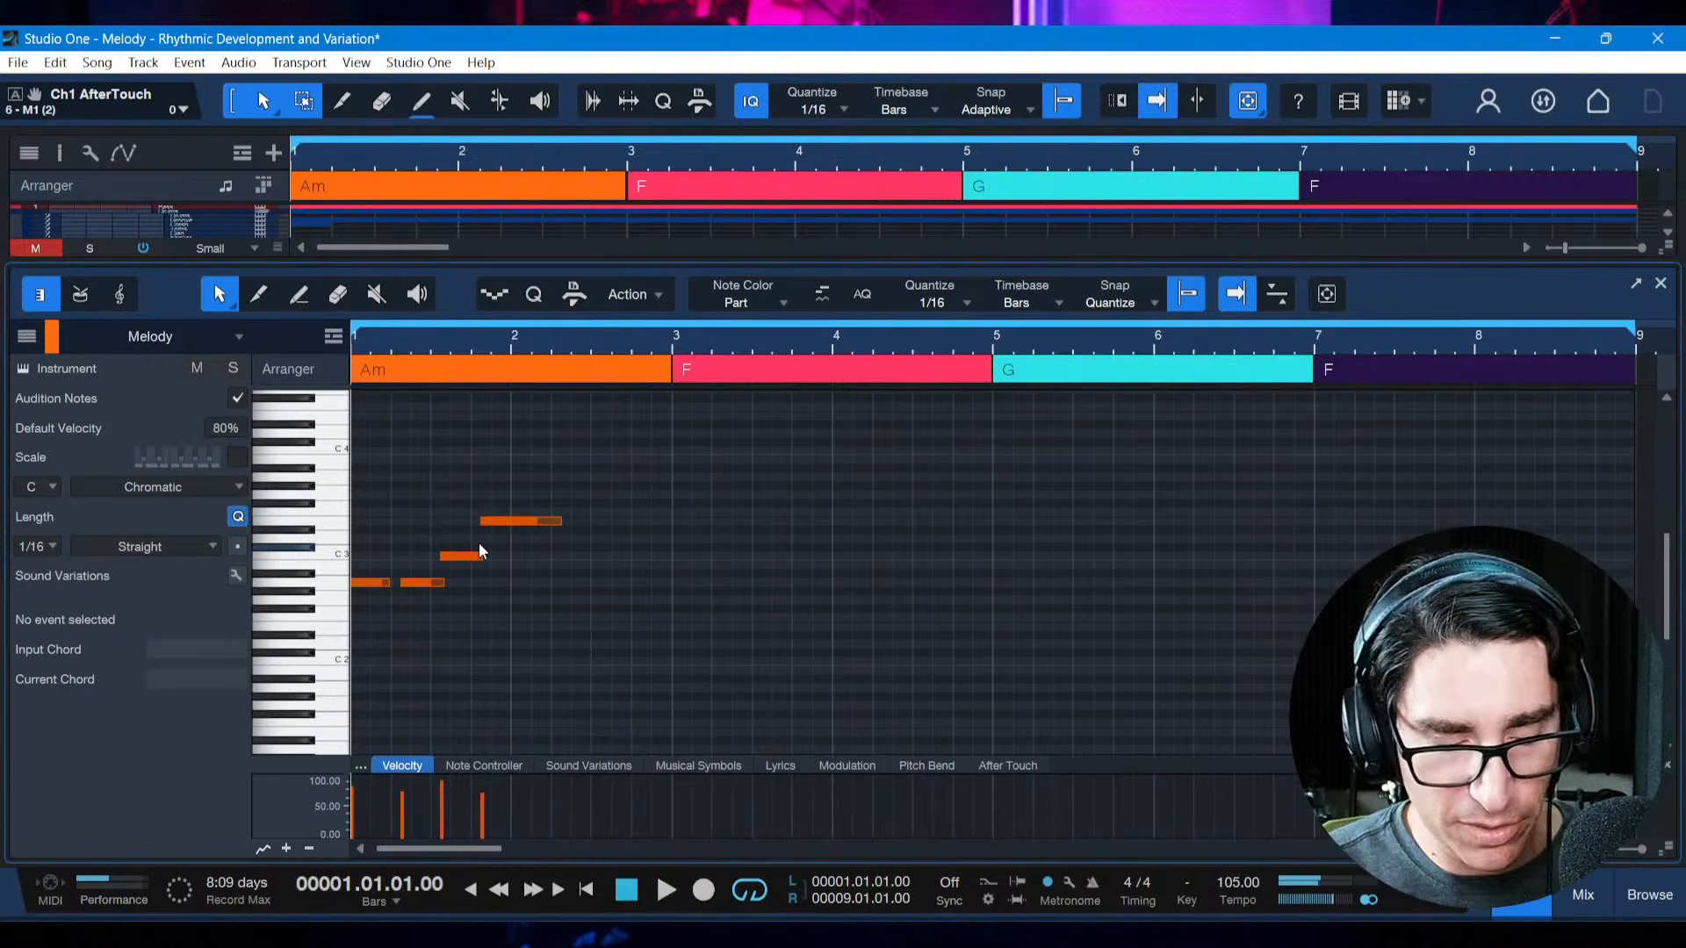
pyautogui.hotkey('ctrl', 's')
pyautogui.press('space')
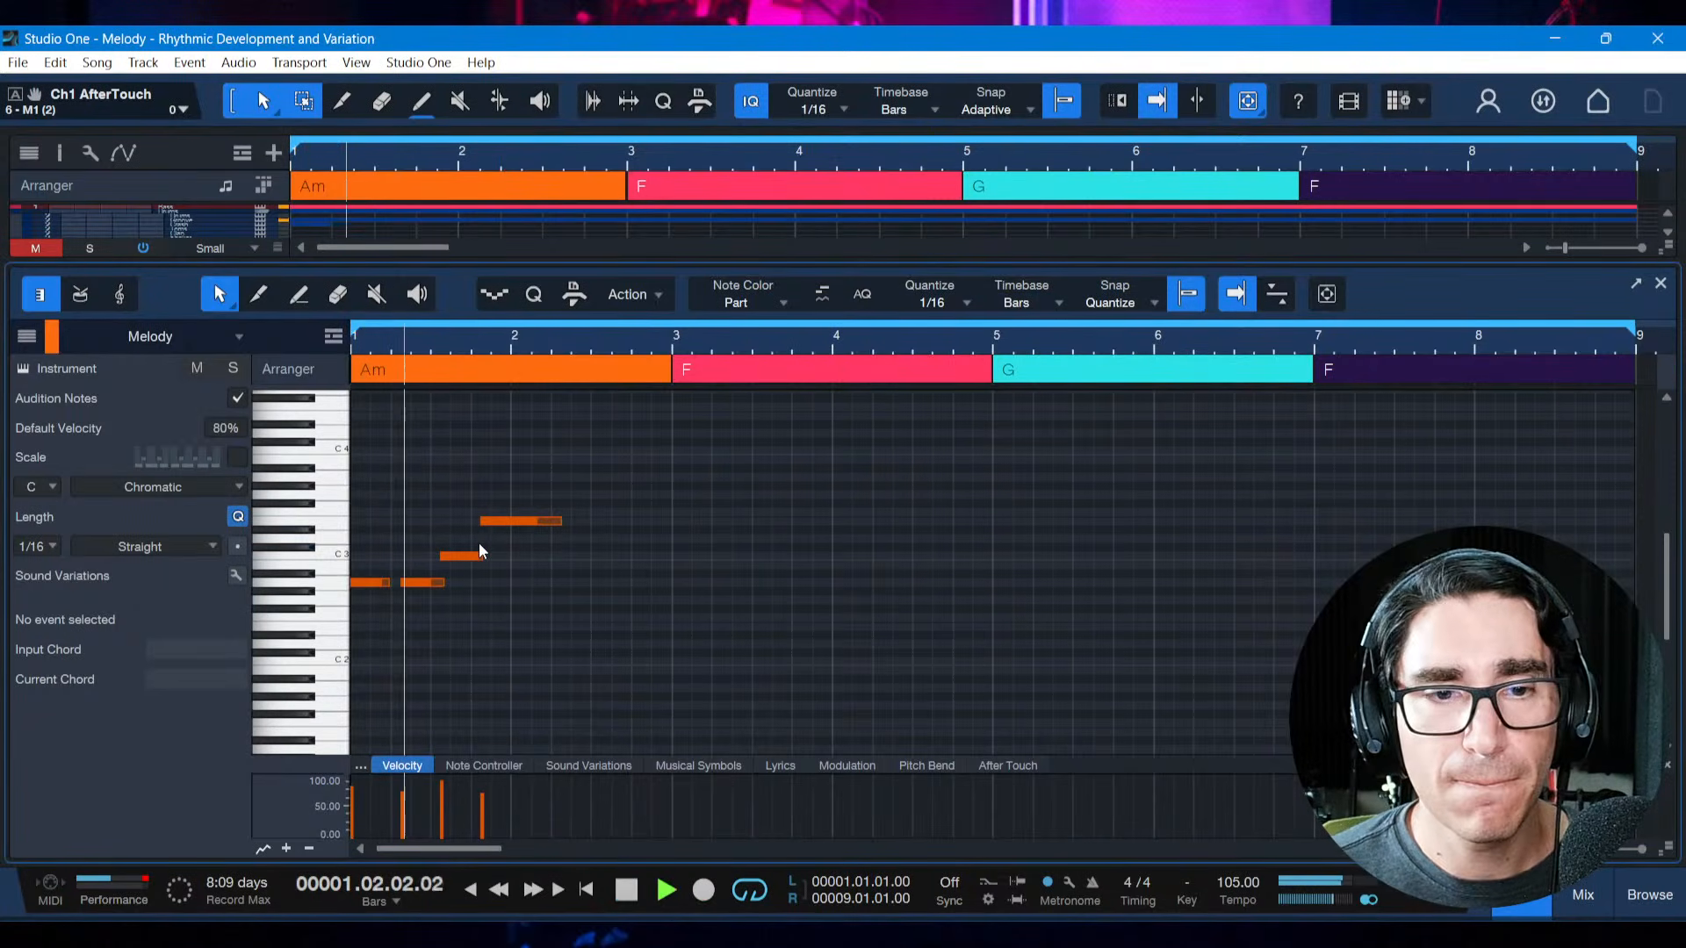
pyautogui.press('space')
# Shift the phrase's second A2 note to start at 1.02.03 and play the melody from the start
pyautogui.scroll(4, 447, 359)
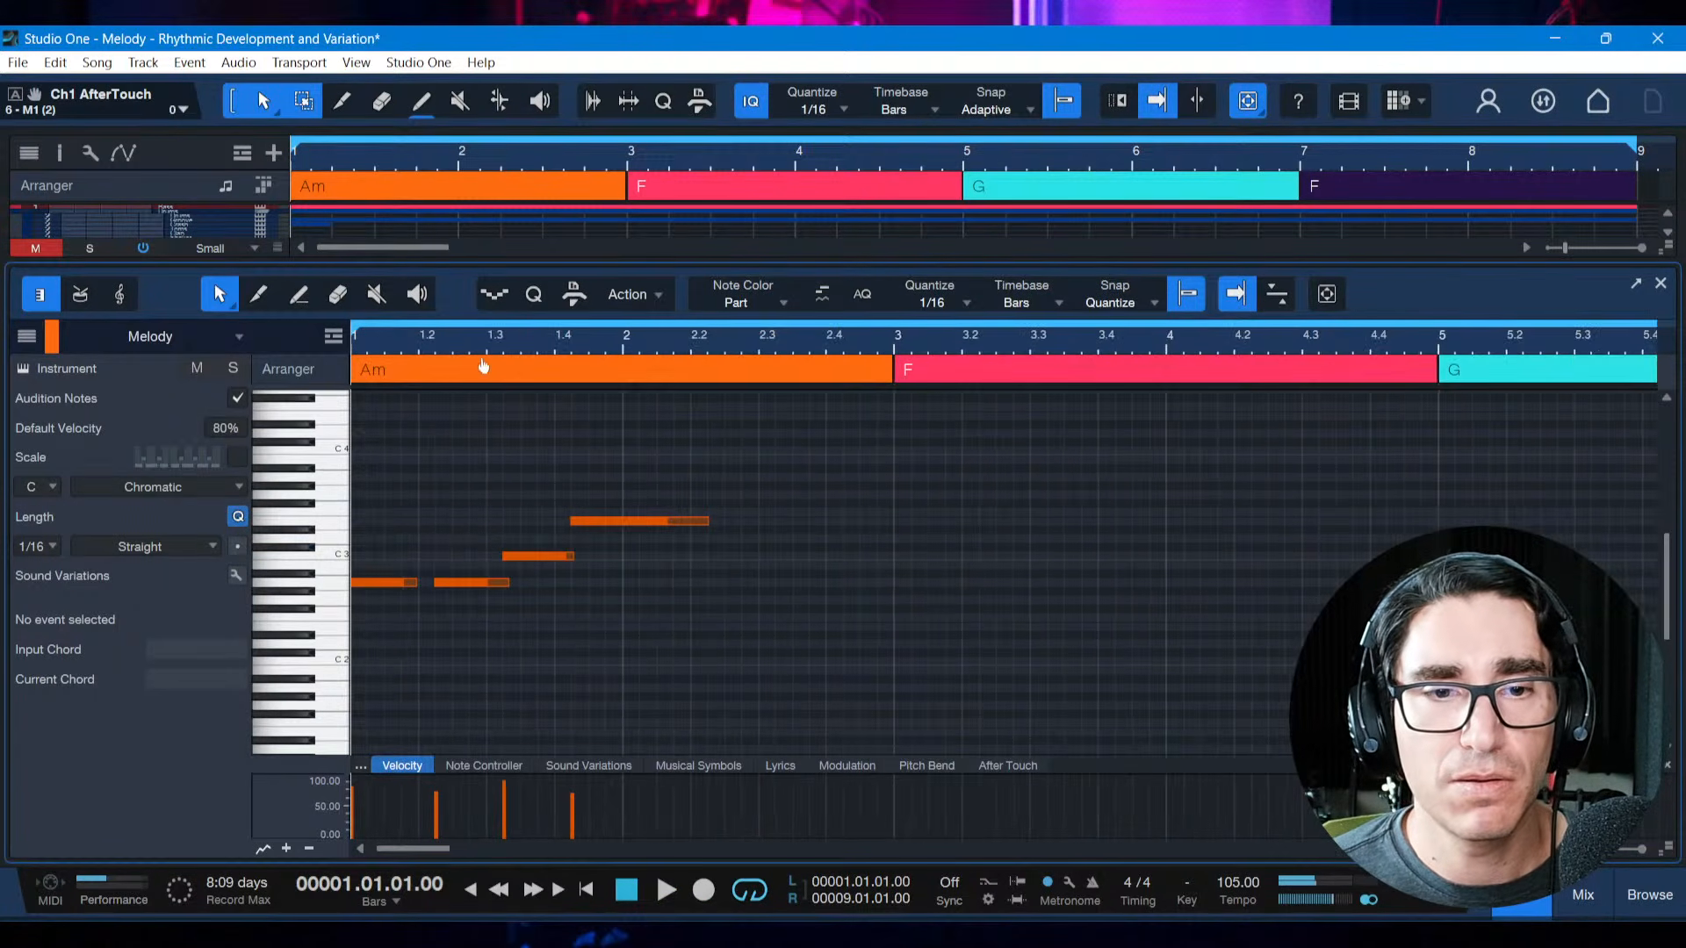
pyautogui.click(451, 536)
pyautogui.hotkey('ctrl', 'a')
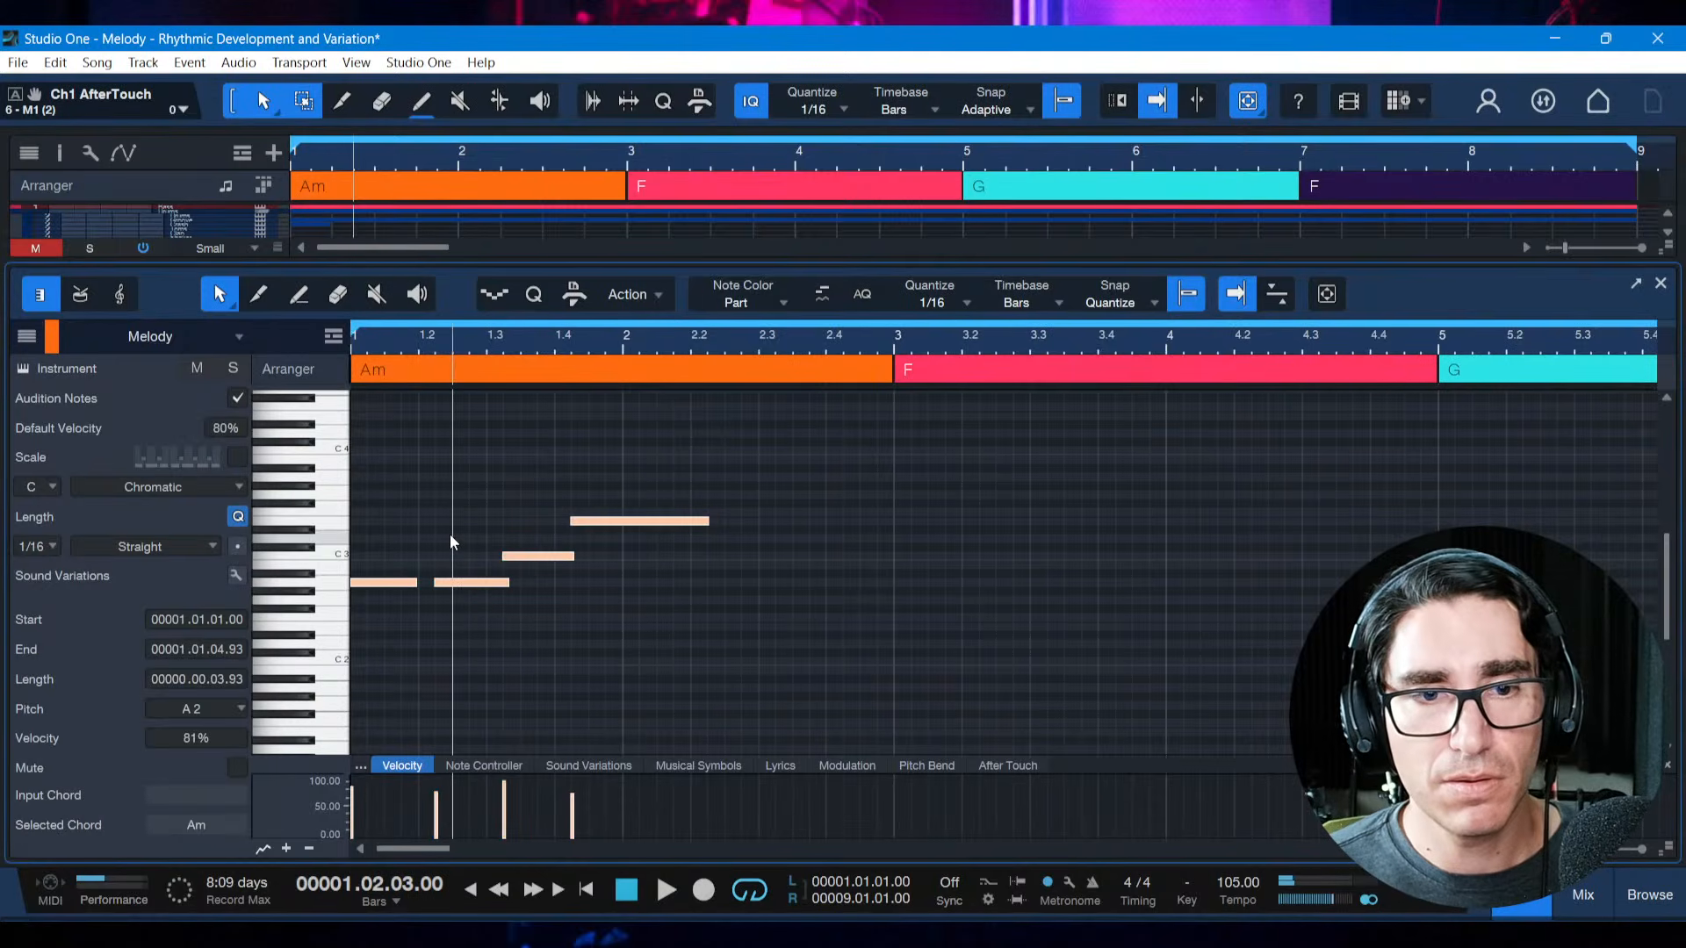
pyautogui.click(457, 597)
pyautogui.click(462, 585)
pyautogui.hotkey('alt', 'Right')
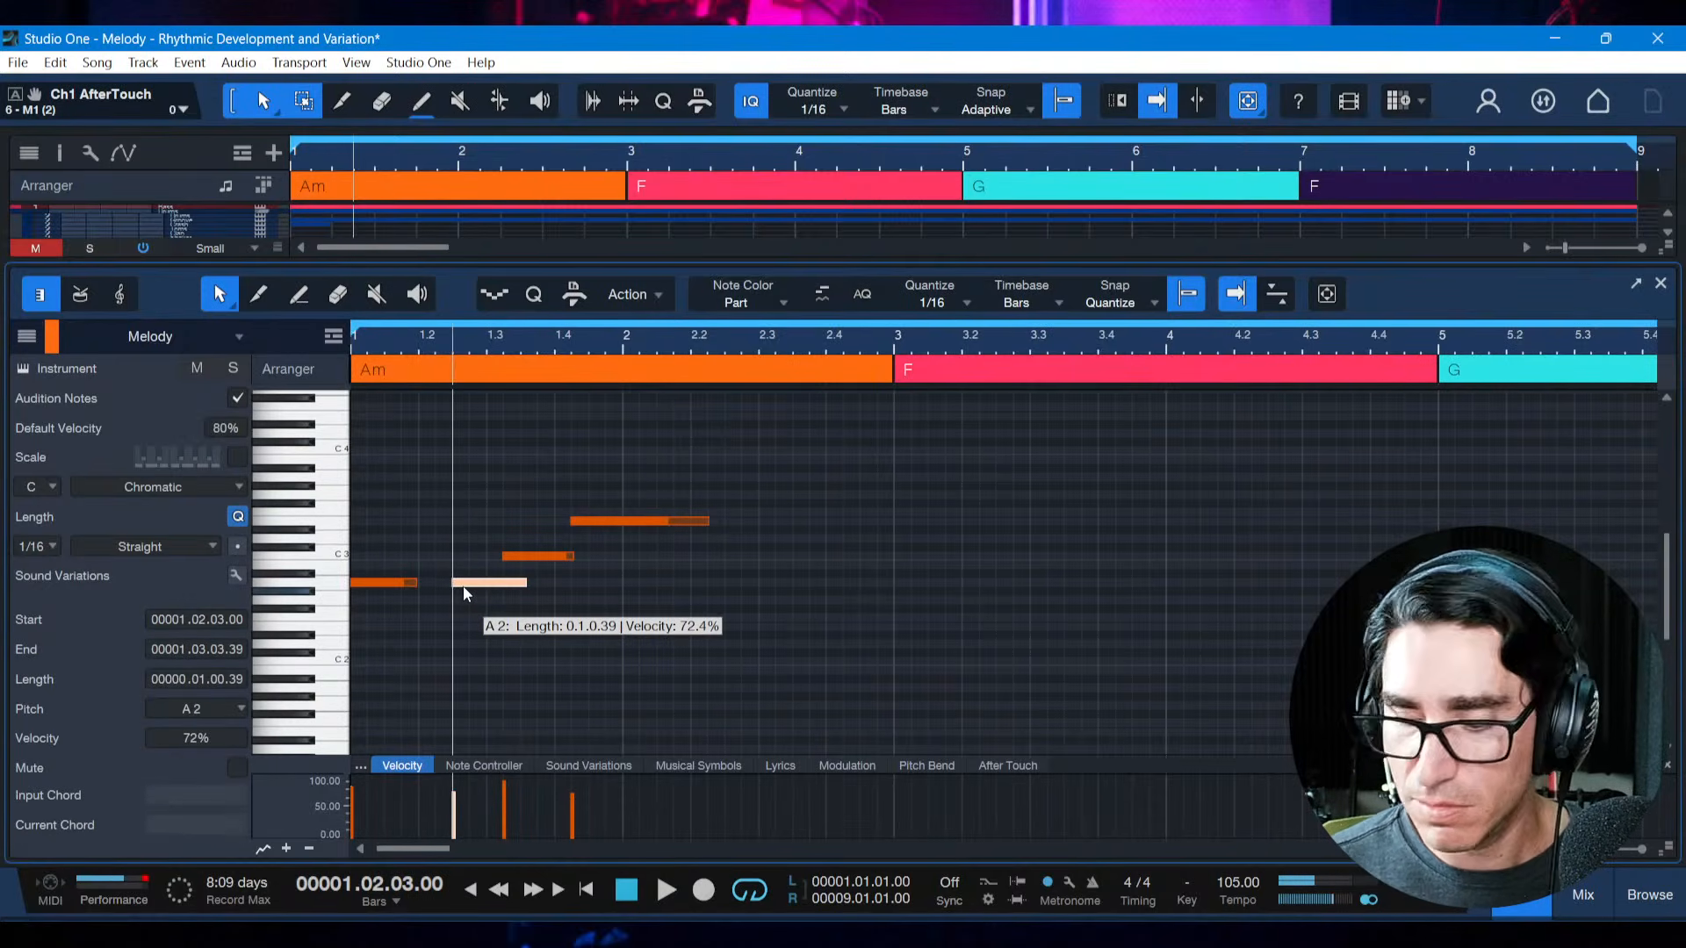
pyautogui.press('space')
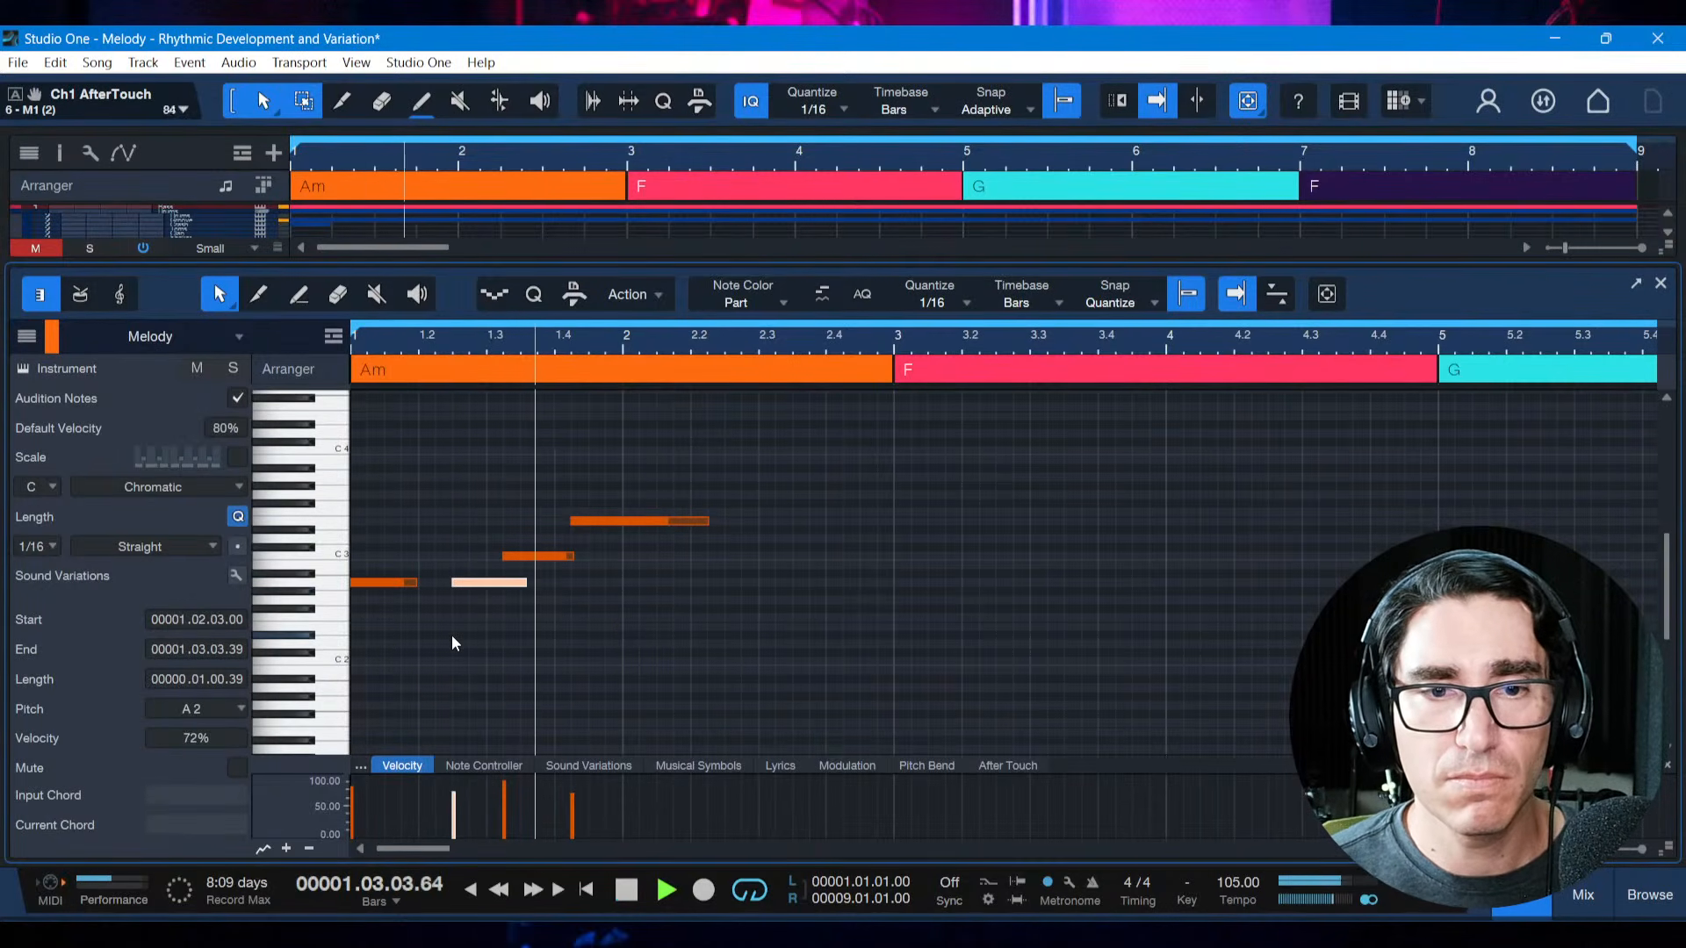
pyautogui.press('space')
# Shift the C3 note to start at 1.03.03 and play the melody from the start
pyautogui.click(527, 558)
pyautogui.hotkey('alt', 'Right')
pyautogui.press('space')
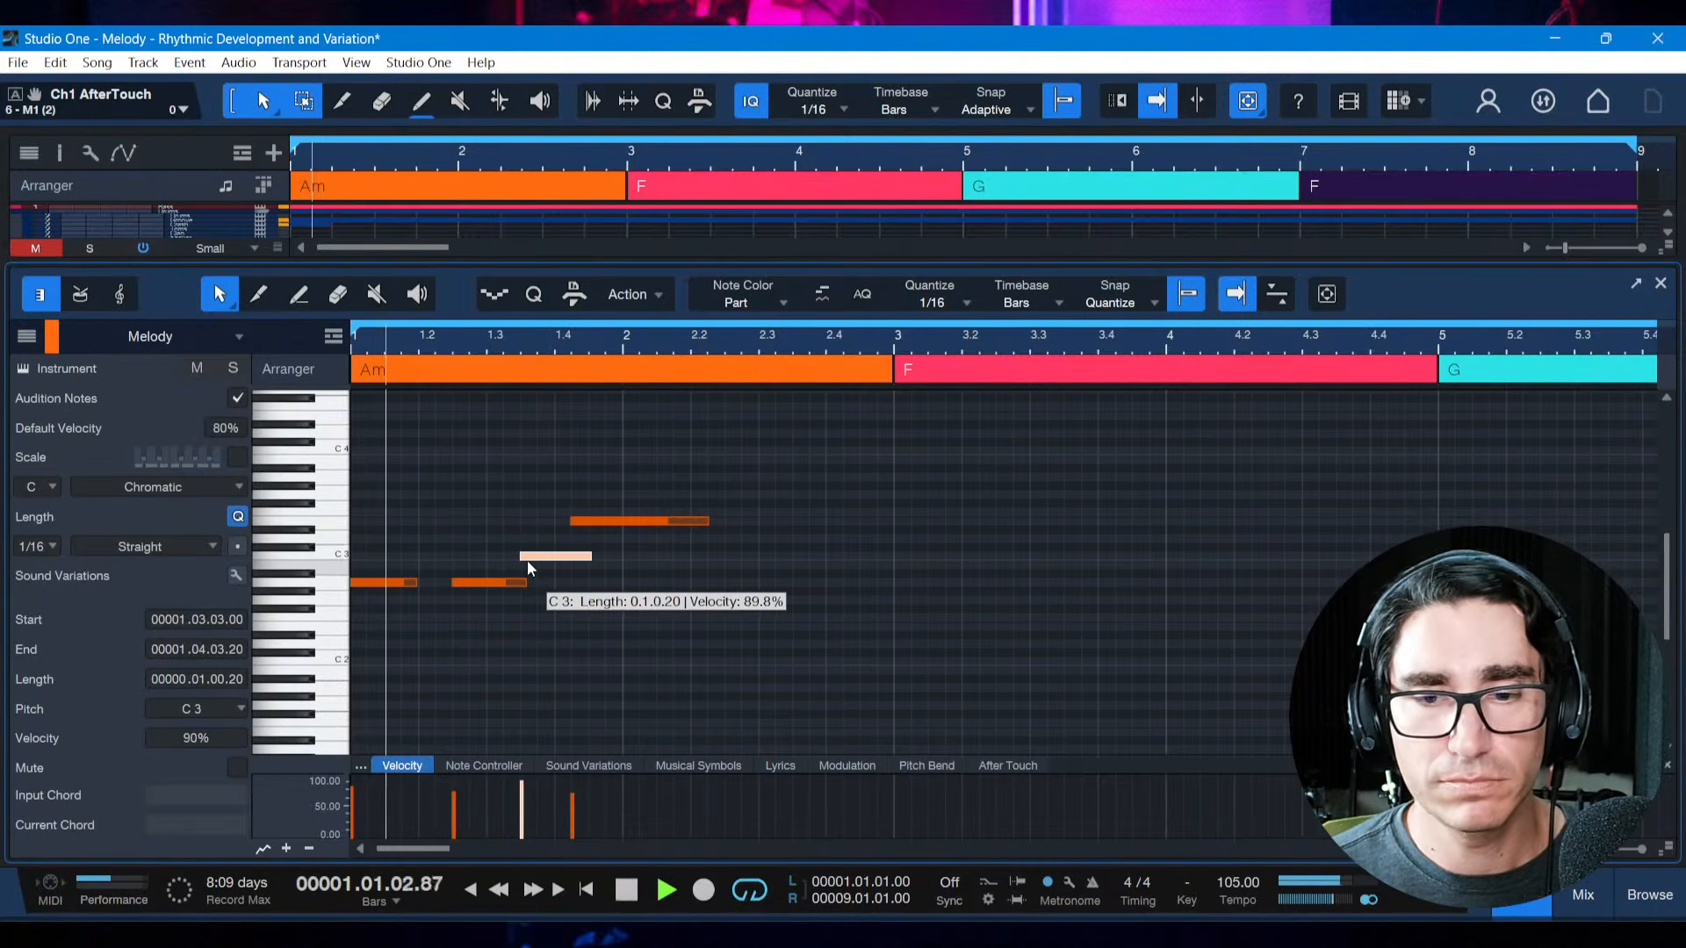
pyautogui.press('space')
# Shift the E3 note to start at 1.04.03, play the melody, and save the song
pyautogui.click(625, 522)
pyautogui.hotkey('alt', 'Right')
pyautogui.press('space')
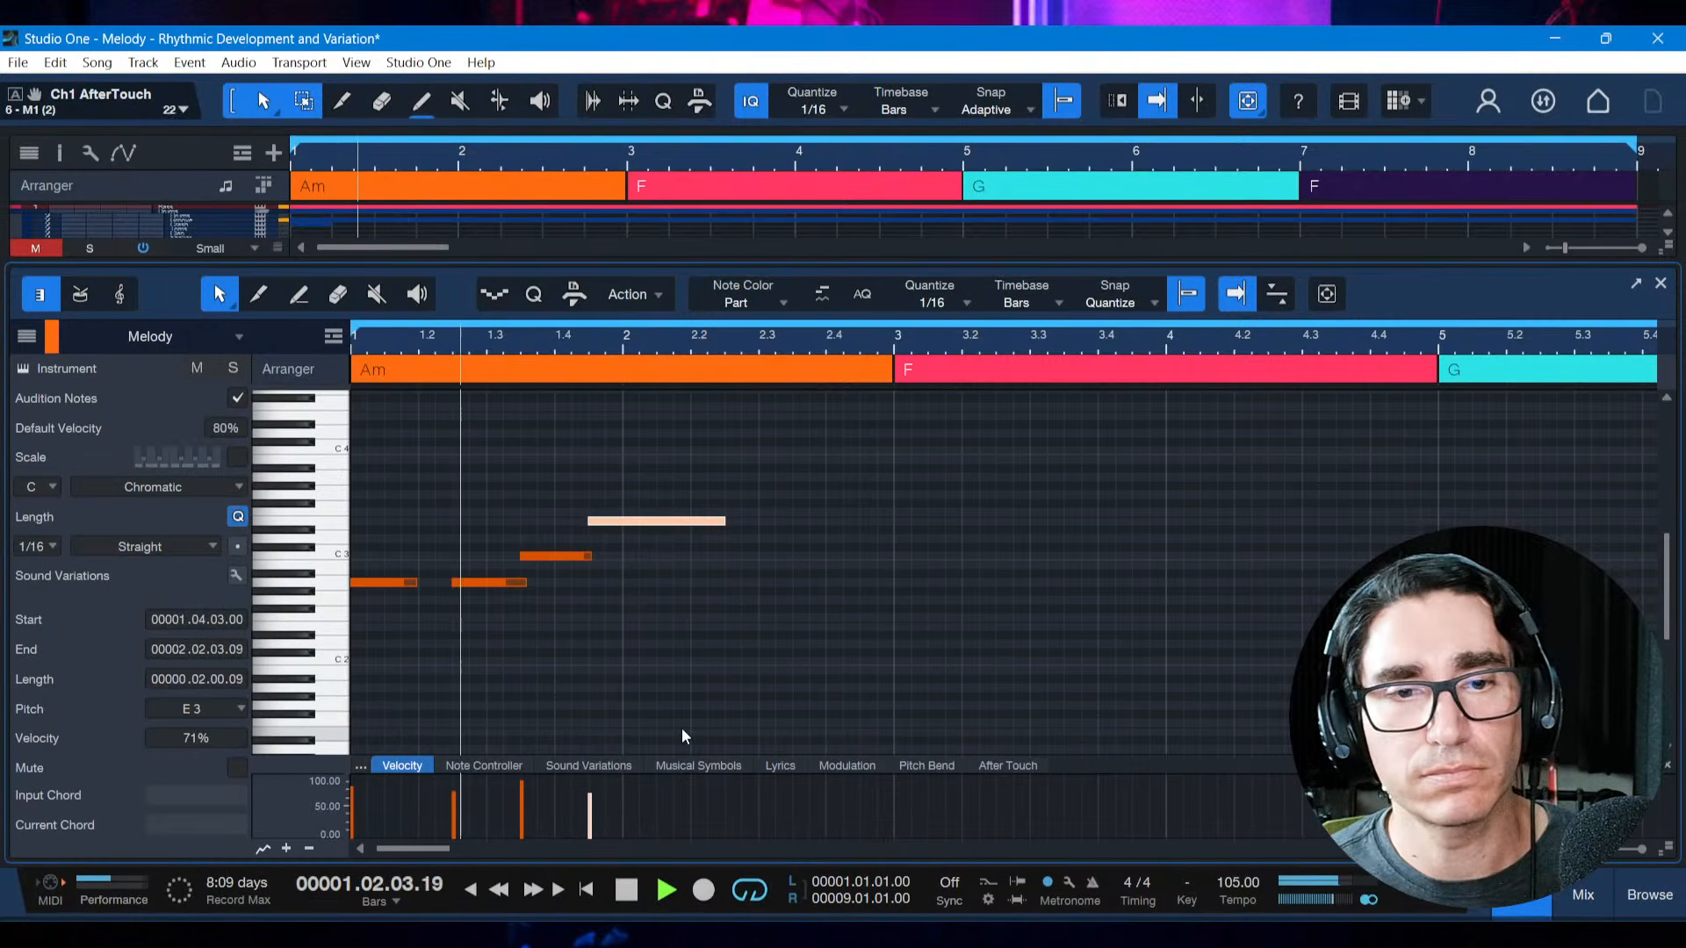
pyautogui.press('space')
pyautogui.hotkey('ctrl', 's')
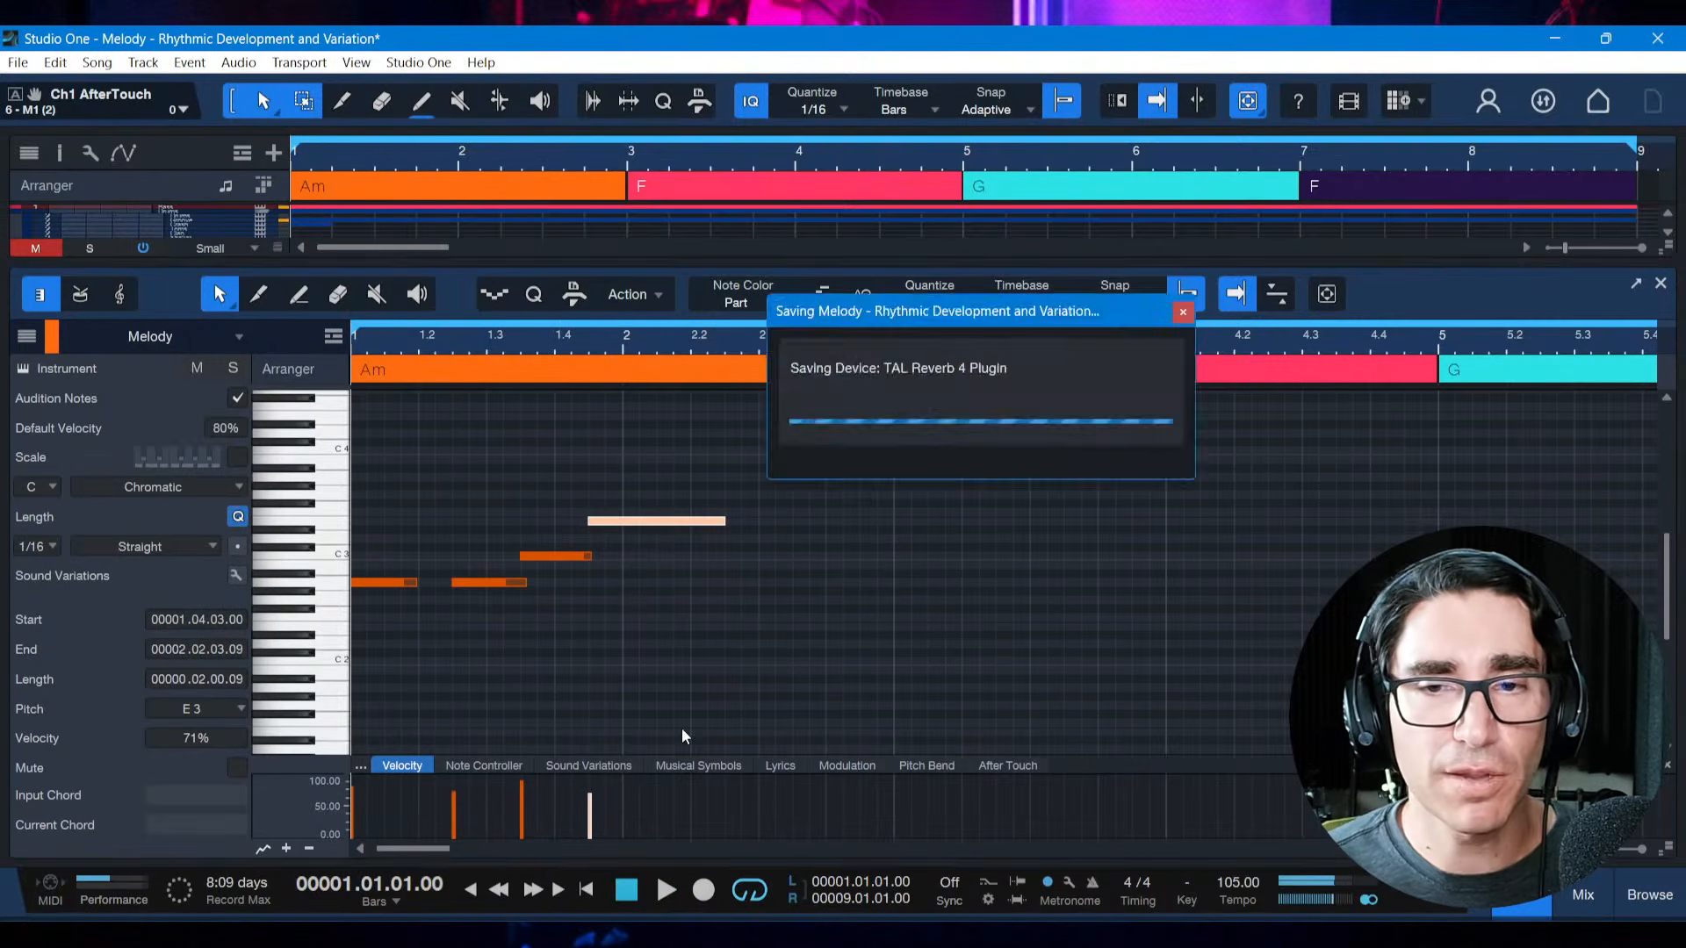
# Shorten the second A2 note to one beat, save the song, and play the adjusted phrase
pyautogui.moveTo(528, 583); pyautogui.dragTo(520, 583)
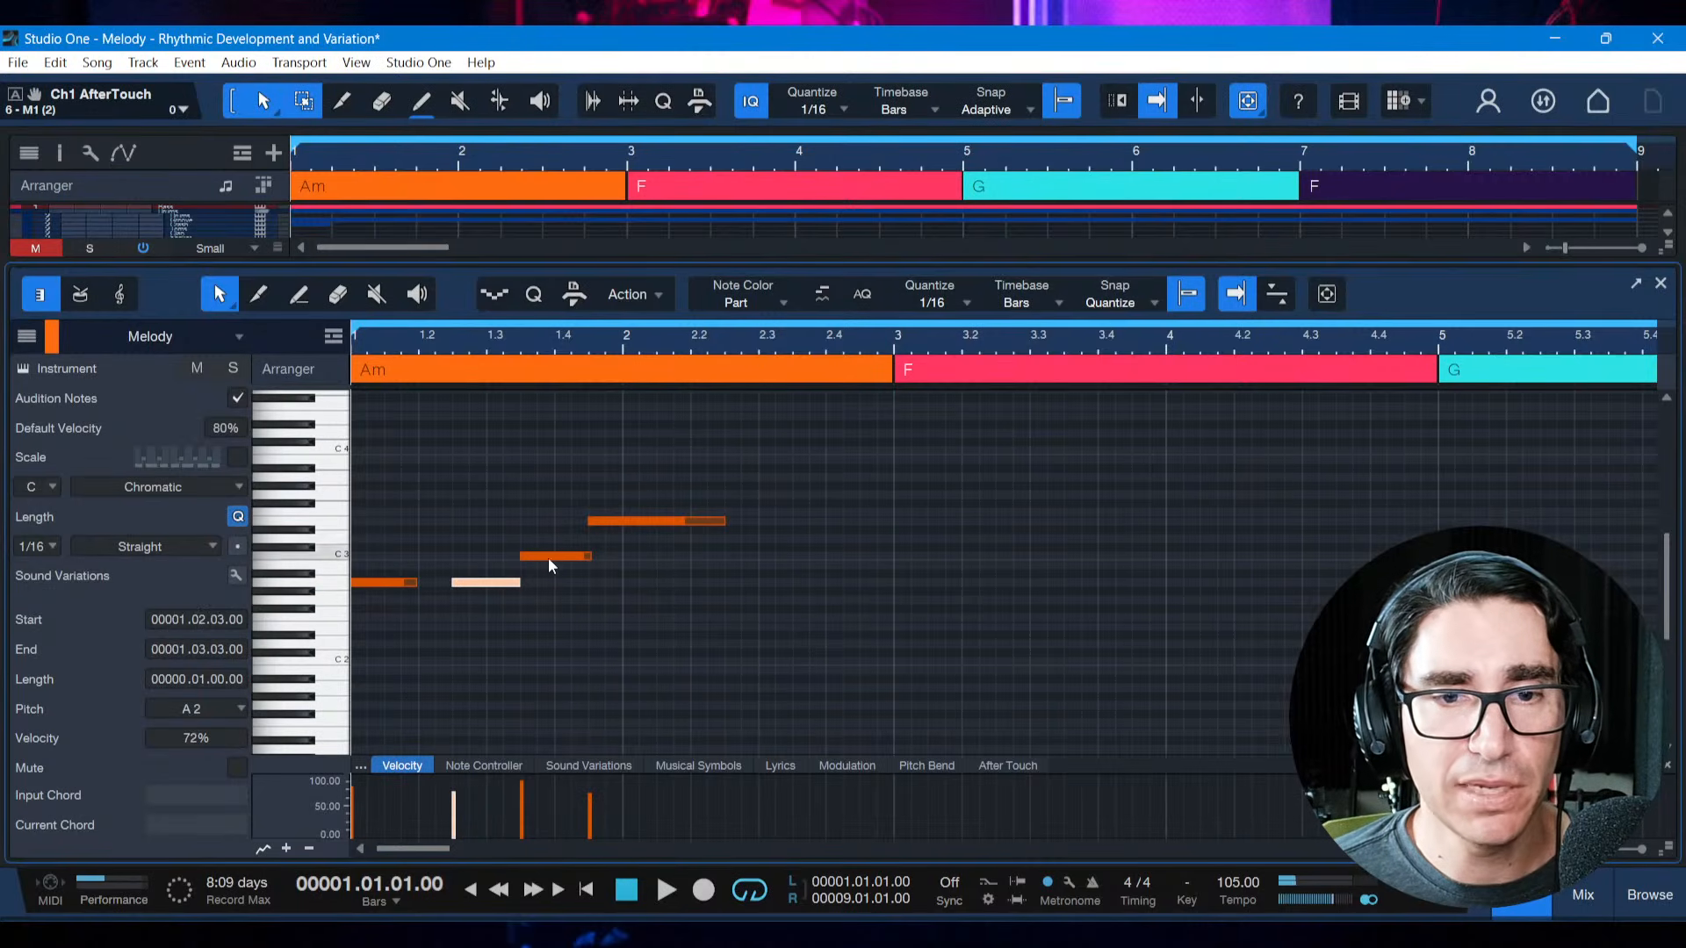
pyautogui.moveTo(756, 344); pyautogui.dragTo(725, 330)
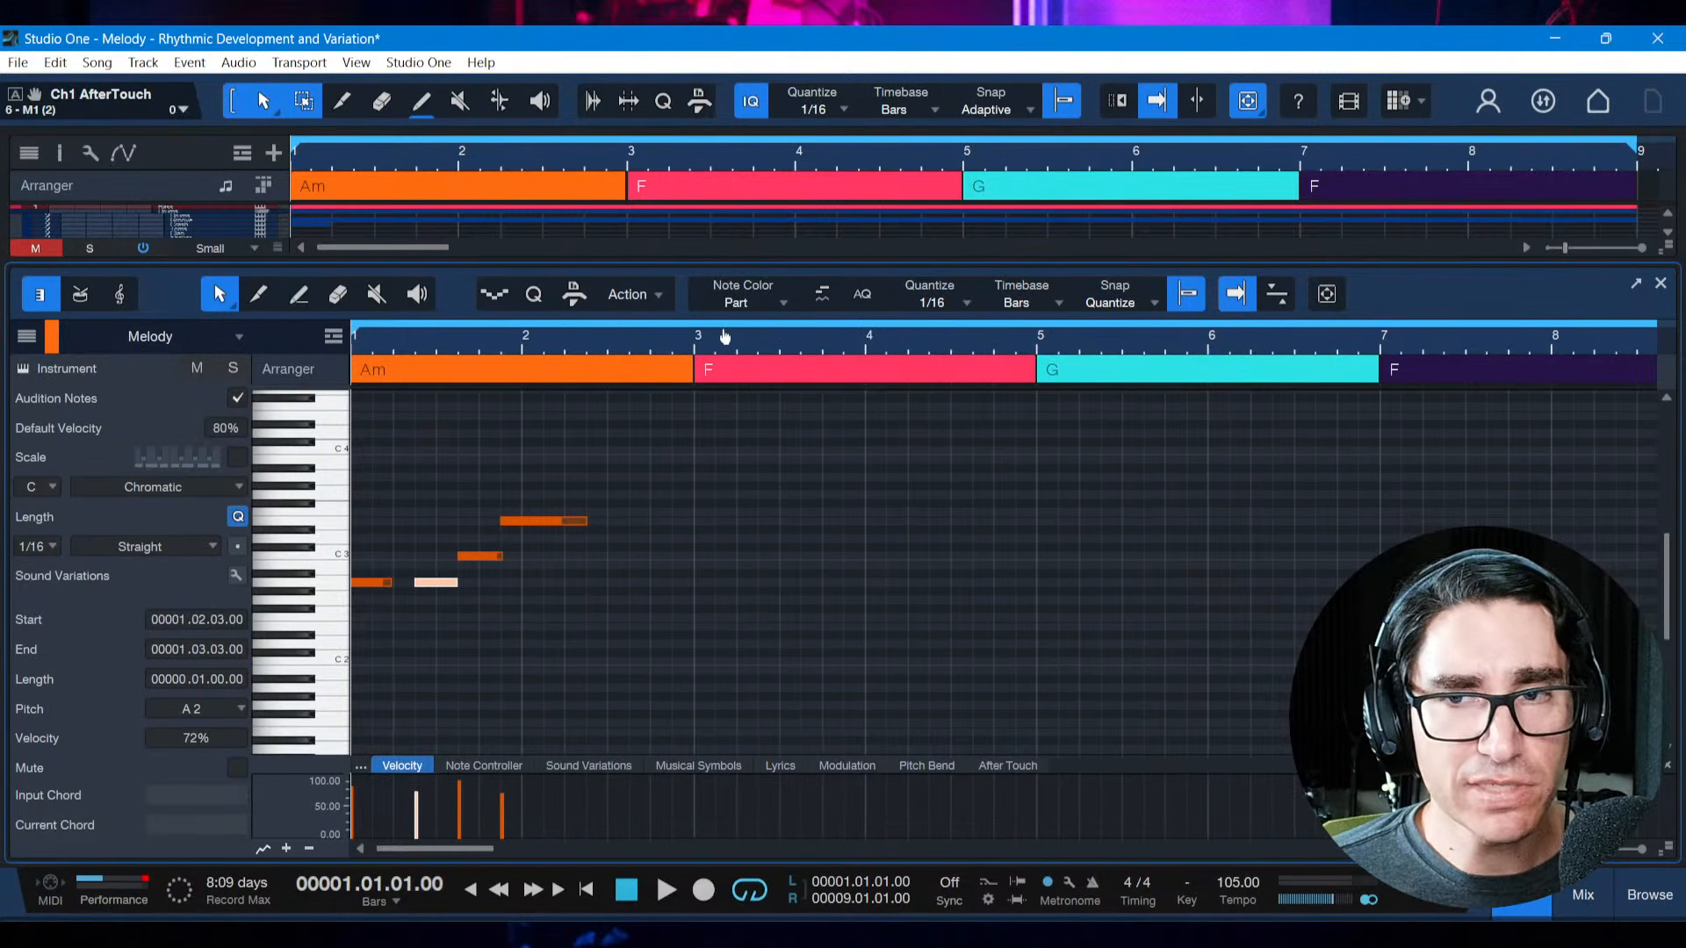
pyautogui.hotkey('ctrl', 's')
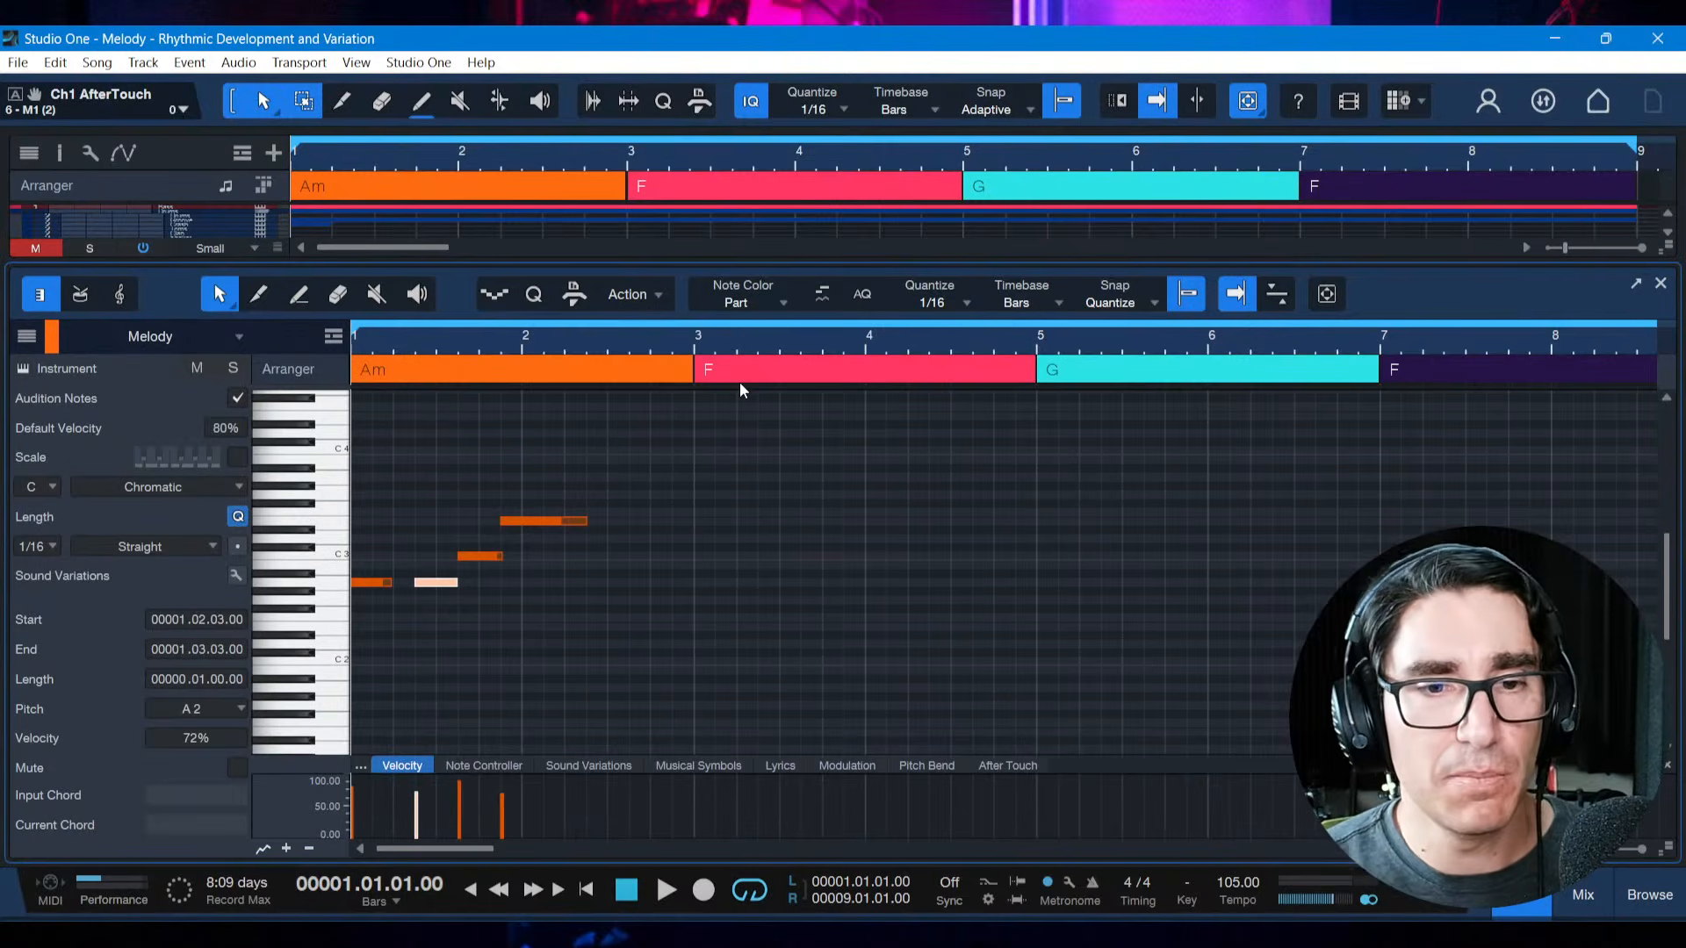
pyautogui.press('space')
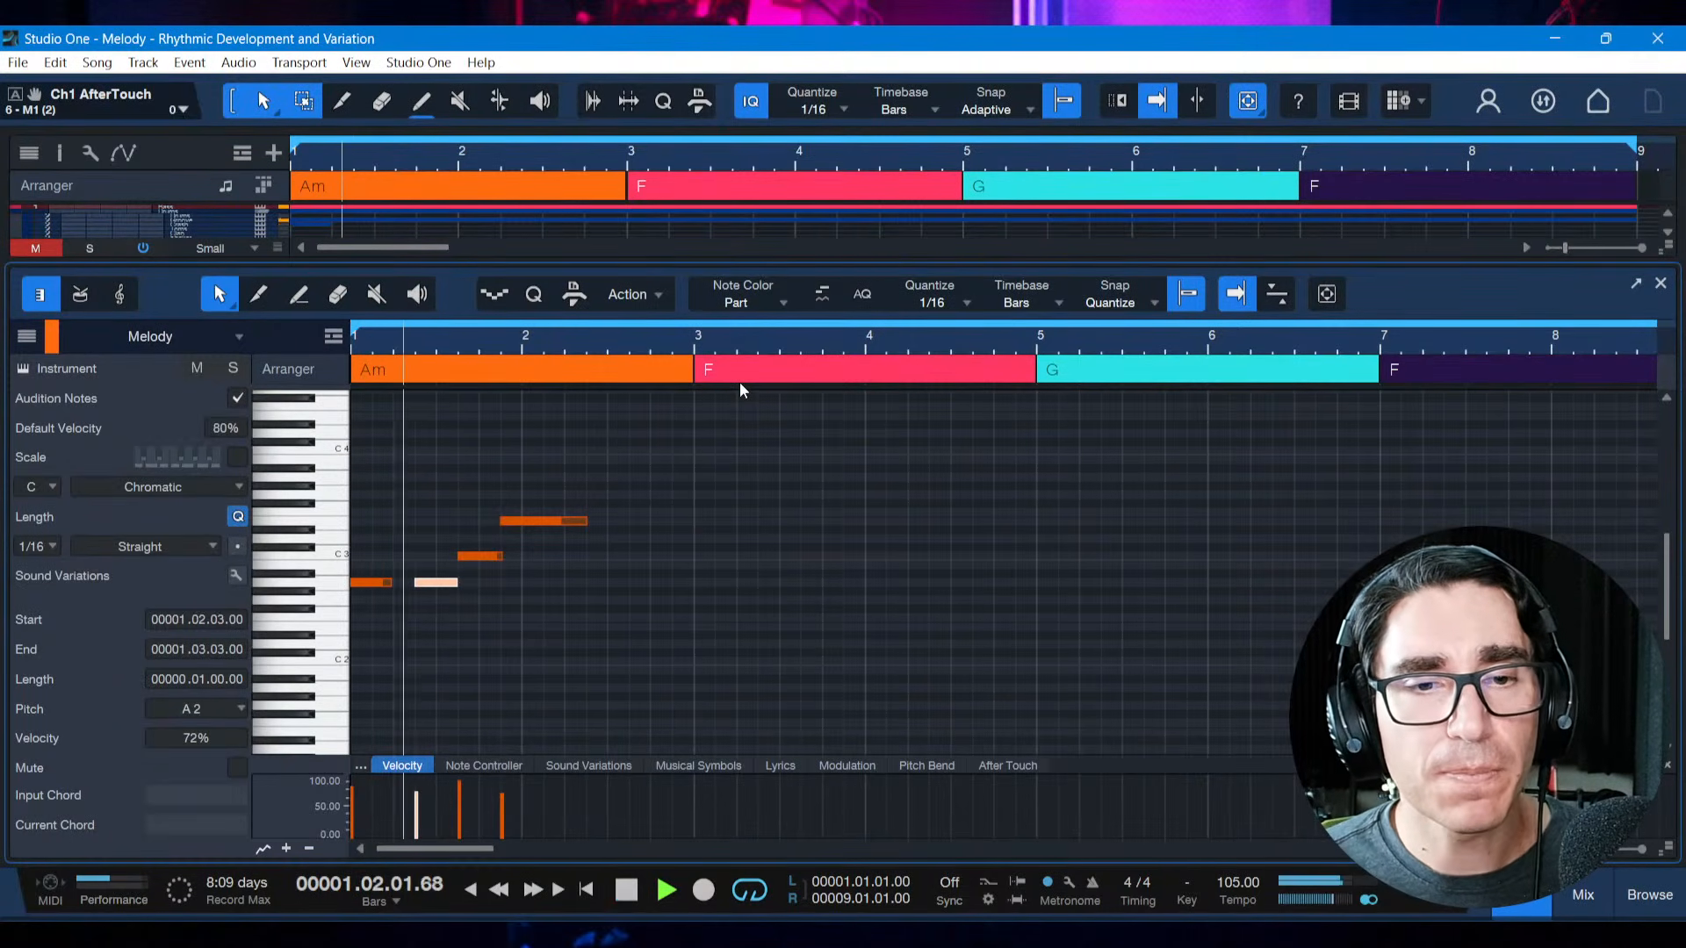
pyautogui.press('space')
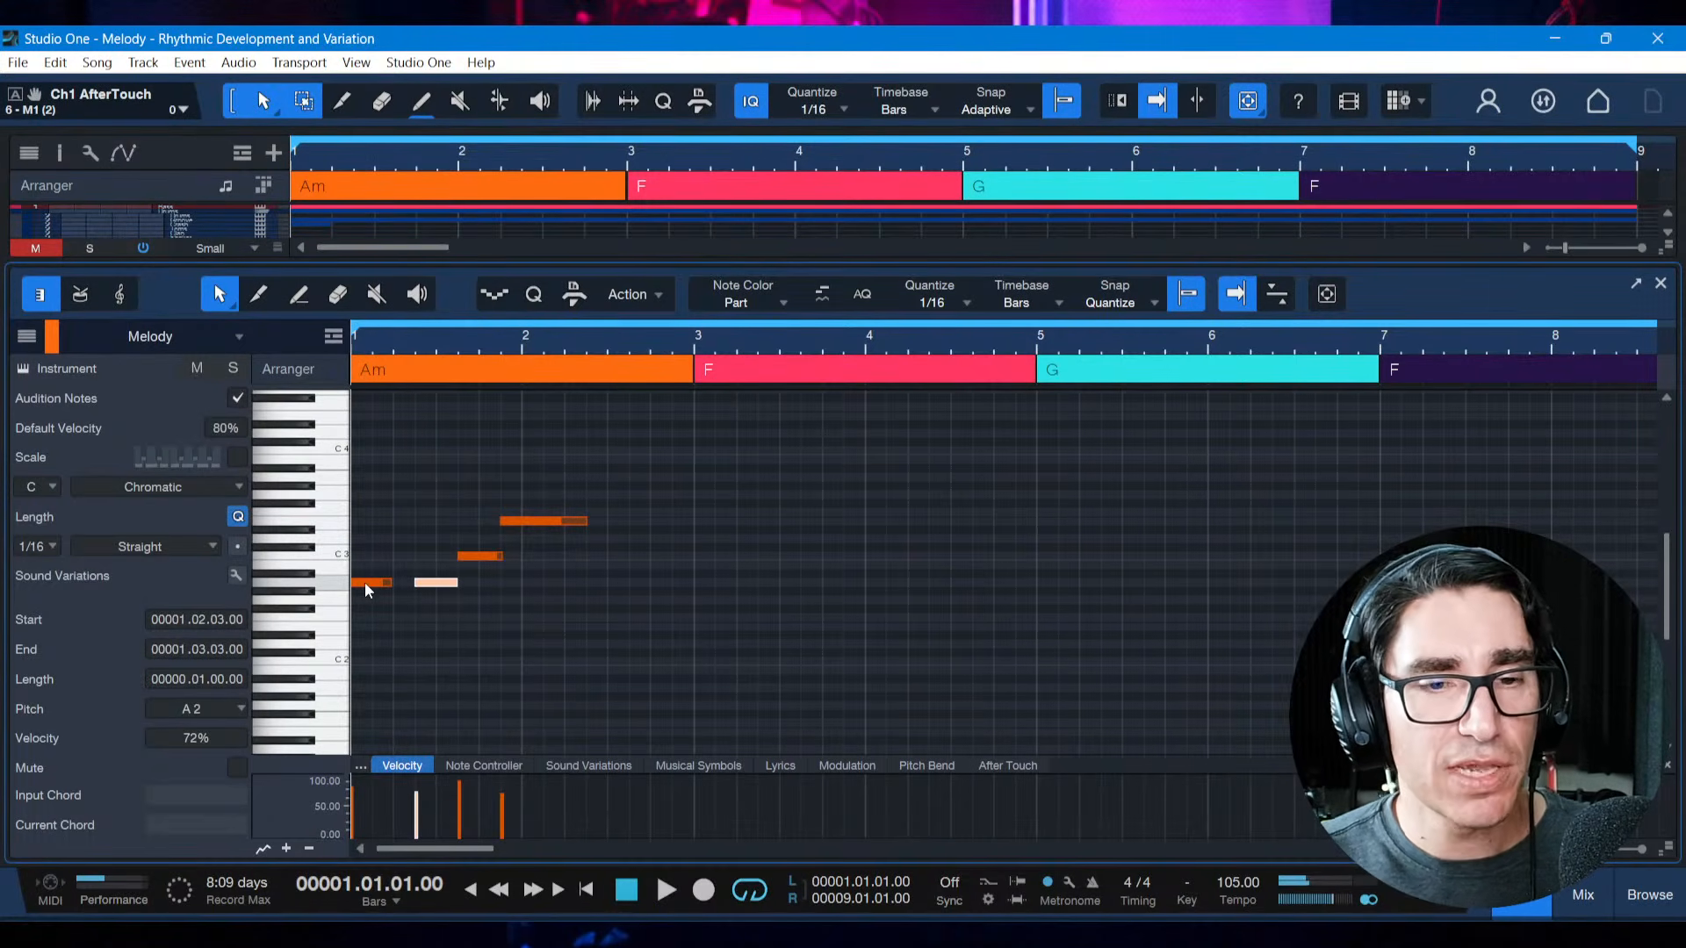
# Examine the phrase's notes, select the C3 note, and play the melody from the start
pyautogui.moveTo(365, 582)
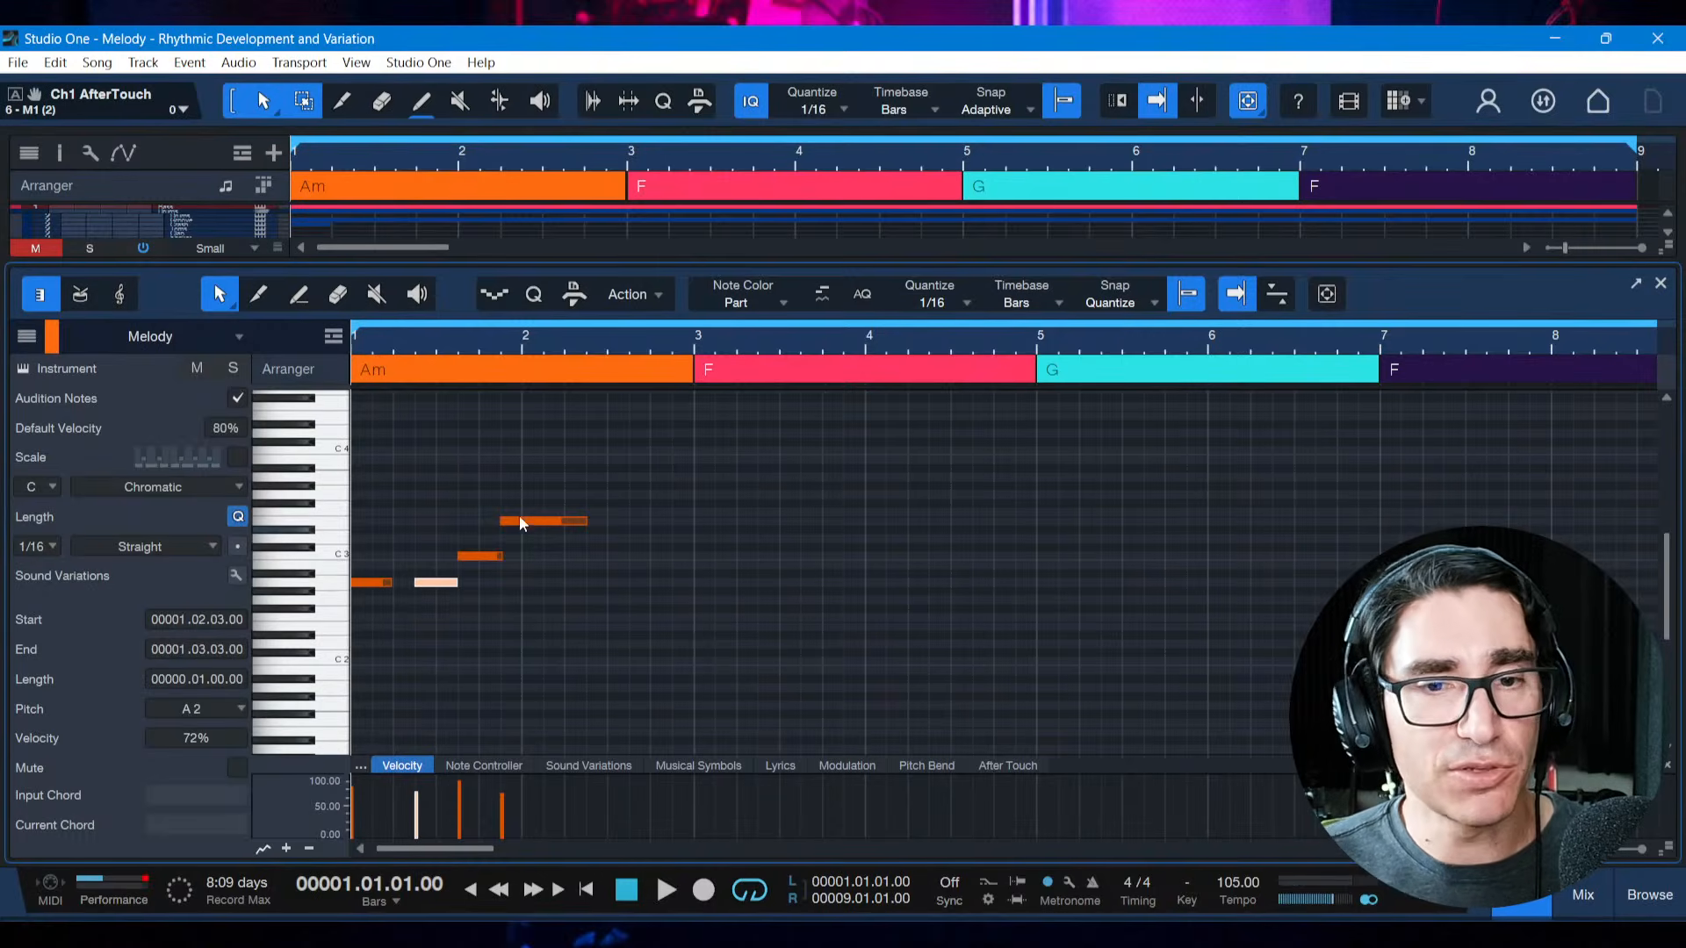
pyautogui.moveTo(509, 523)
pyautogui.moveTo(434, 589)
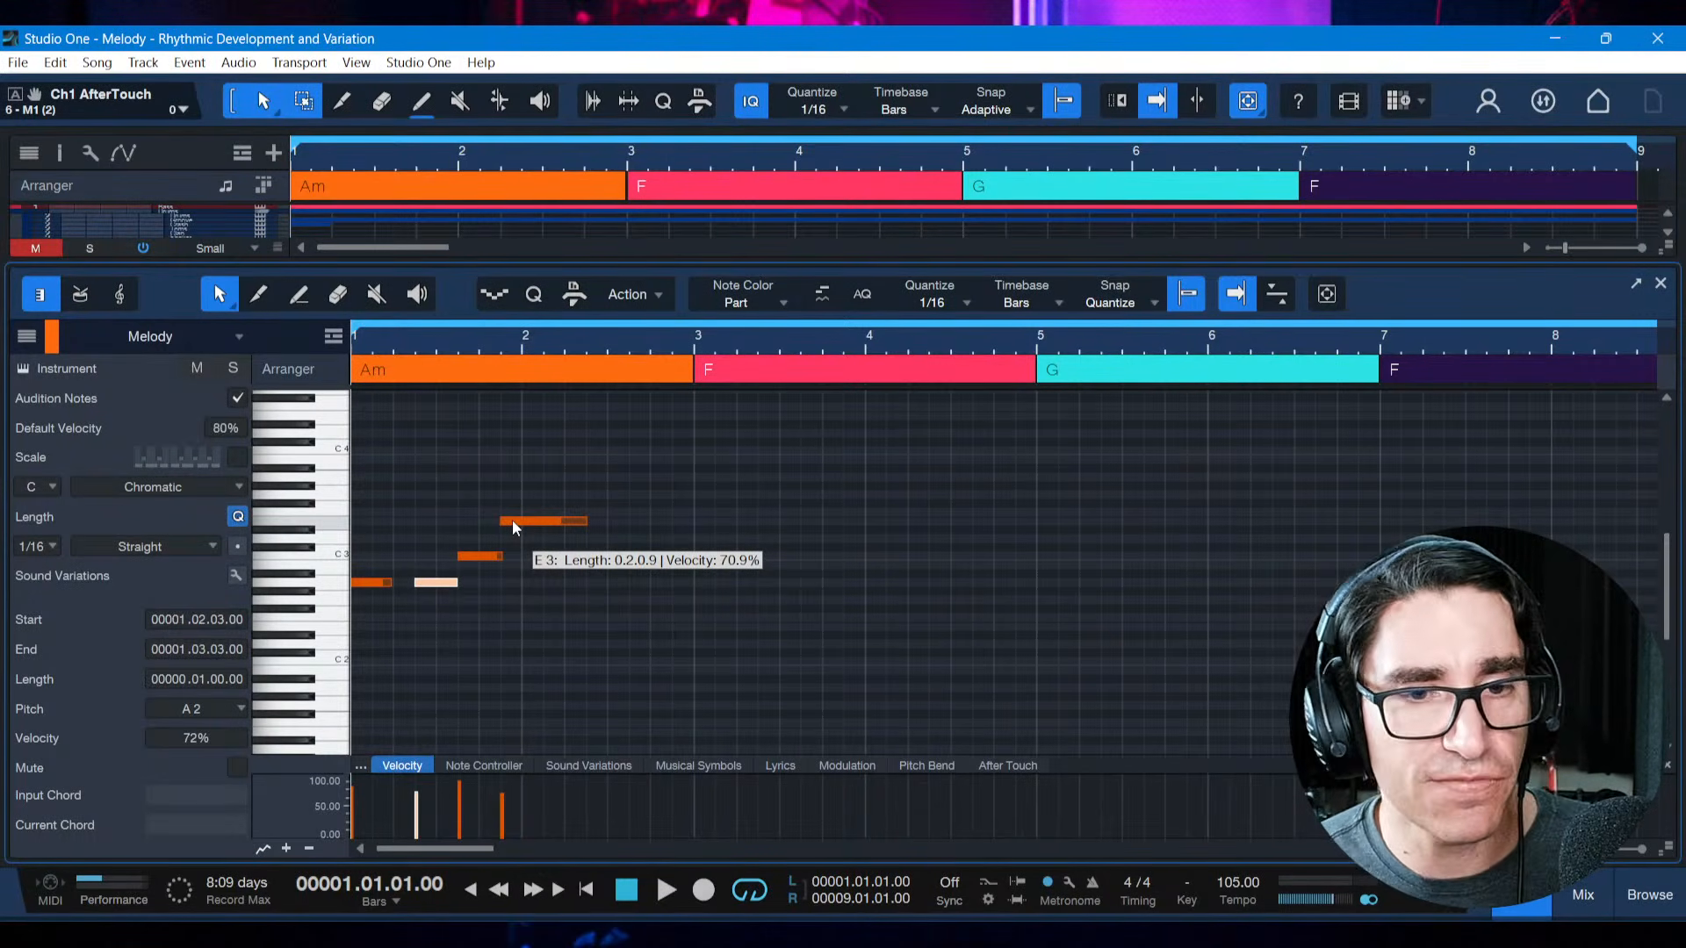
pyautogui.click(465, 556)
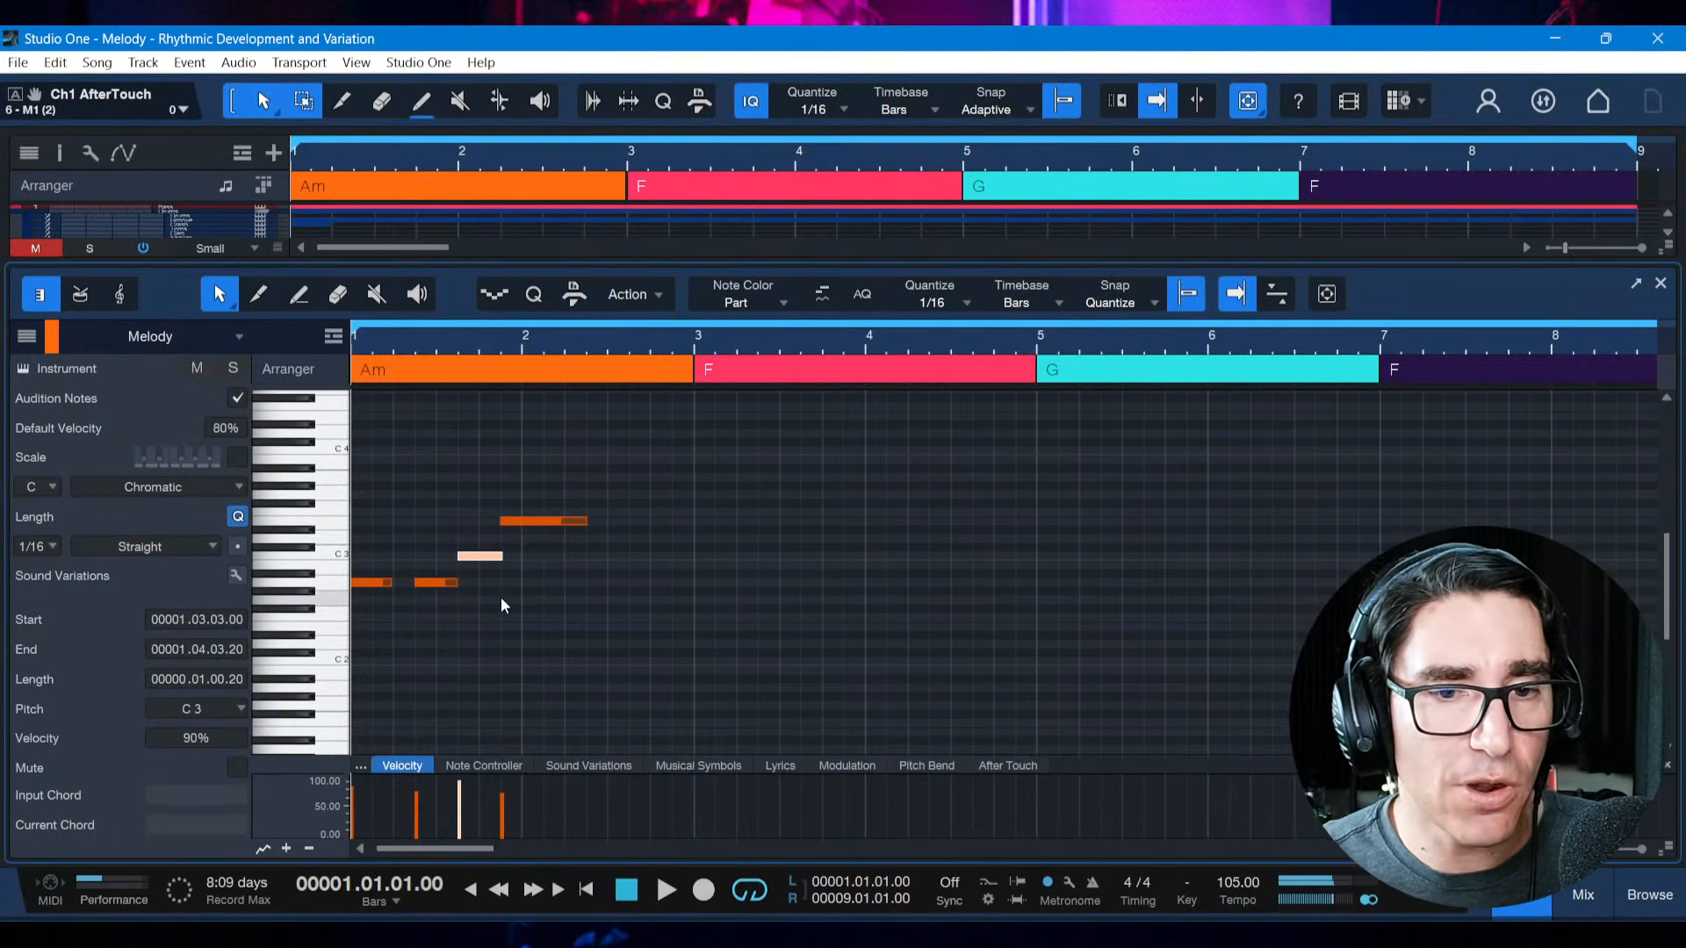
pyautogui.press('space')
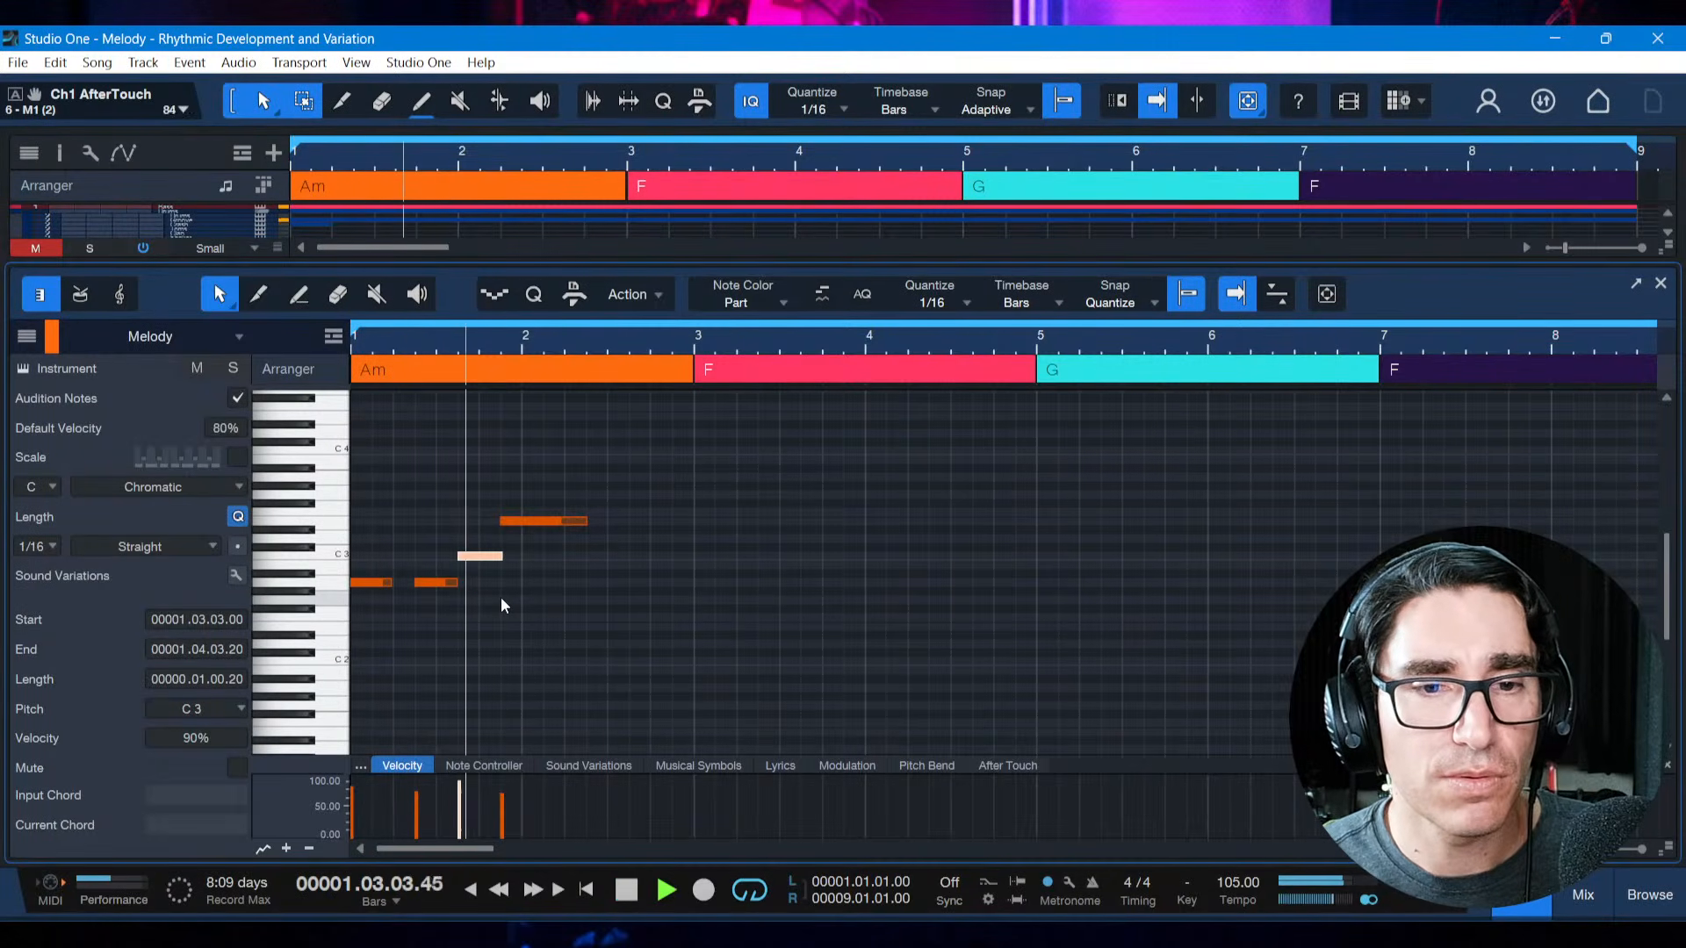
pyautogui.press('space')
# Try raising the phrase's third note two semitones to D3 and listen to the melody
pyautogui.press('Up')
pyautogui.press('Up')
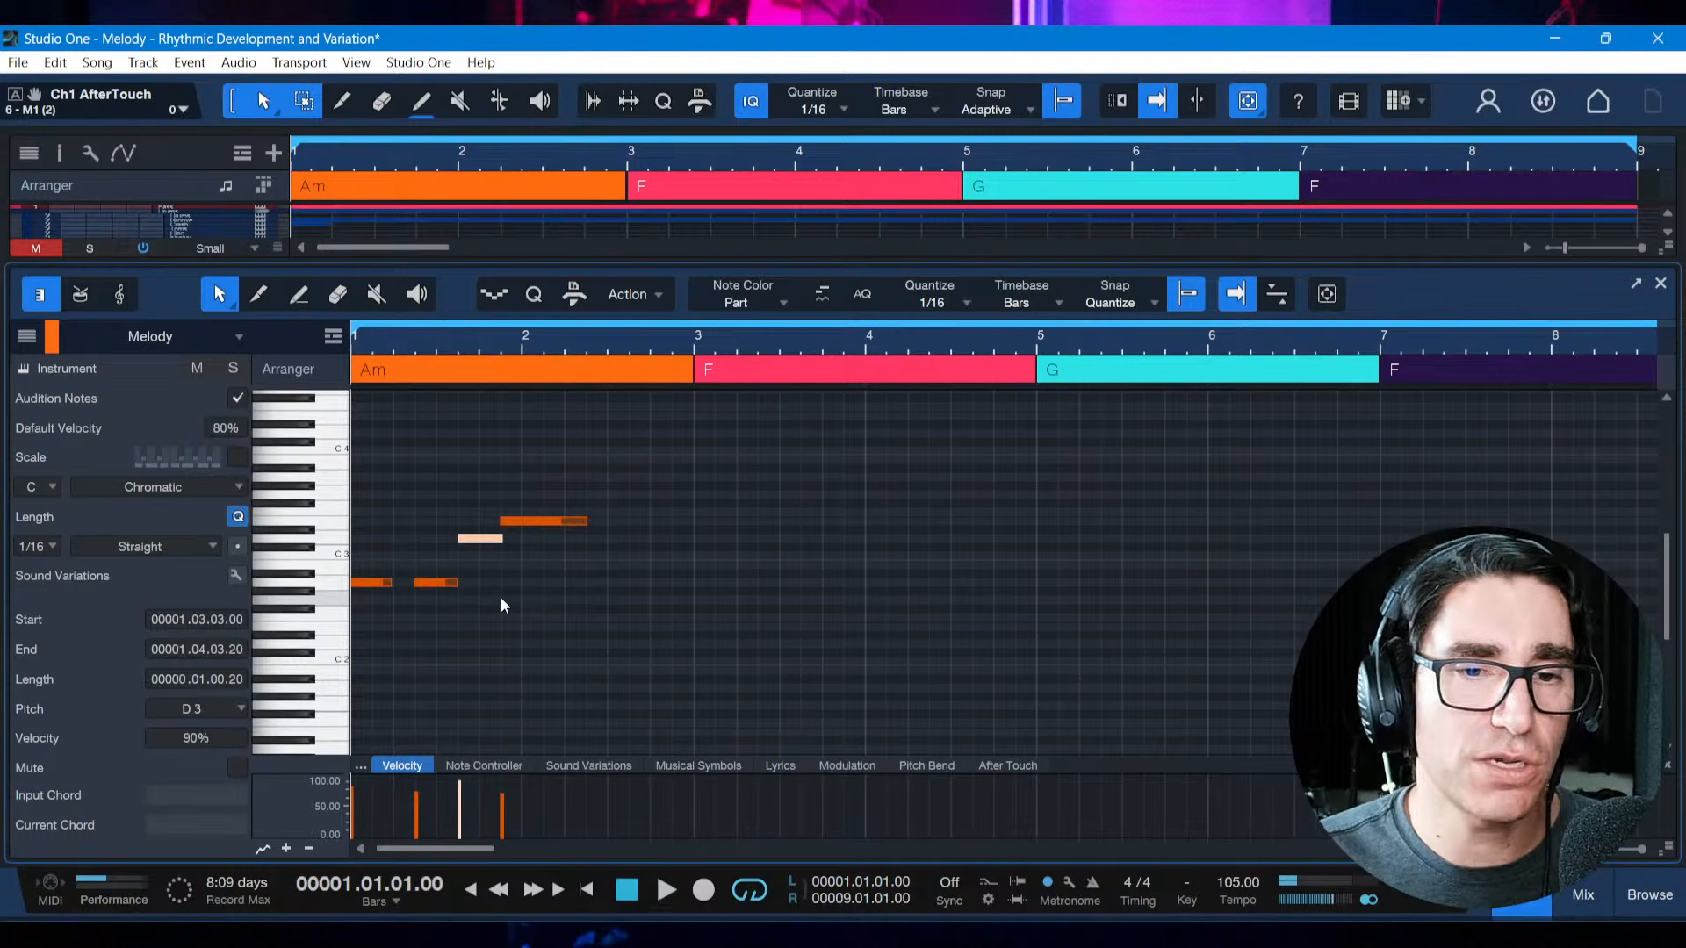
pyautogui.press('space')
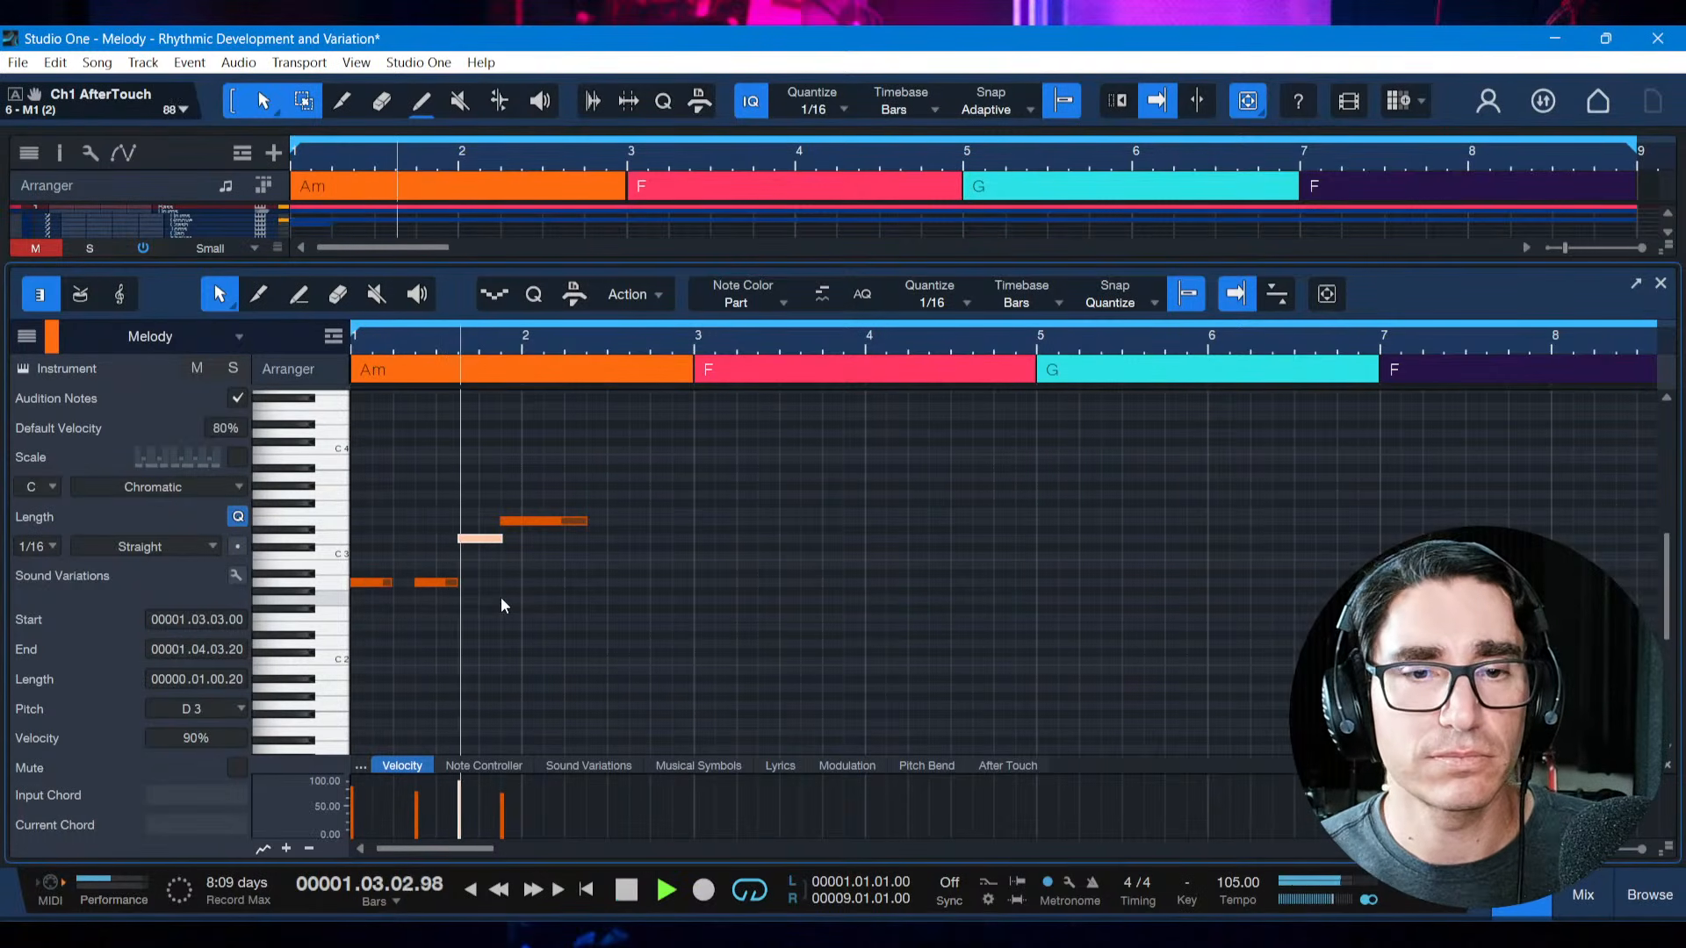
pyautogui.press('space')
# Try lowering the third note three semitones to B2 and play the melody from the start
pyautogui.press('Down')
pyautogui.press('Down')
pyautogui.press('Down')
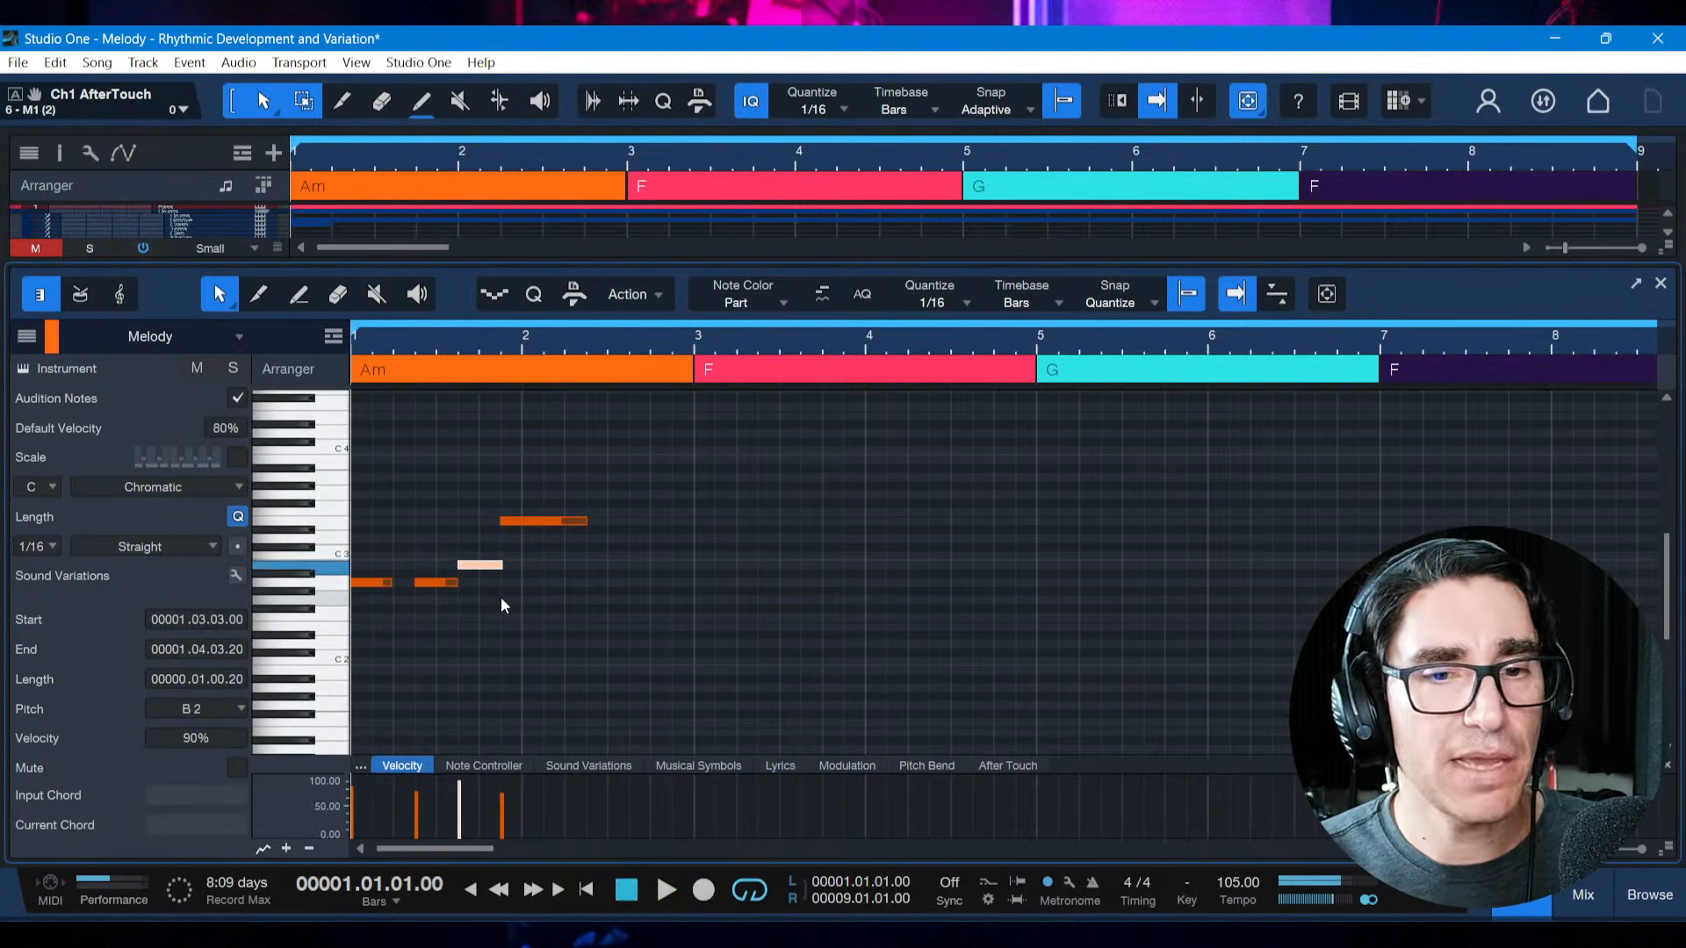
pyautogui.press('space')
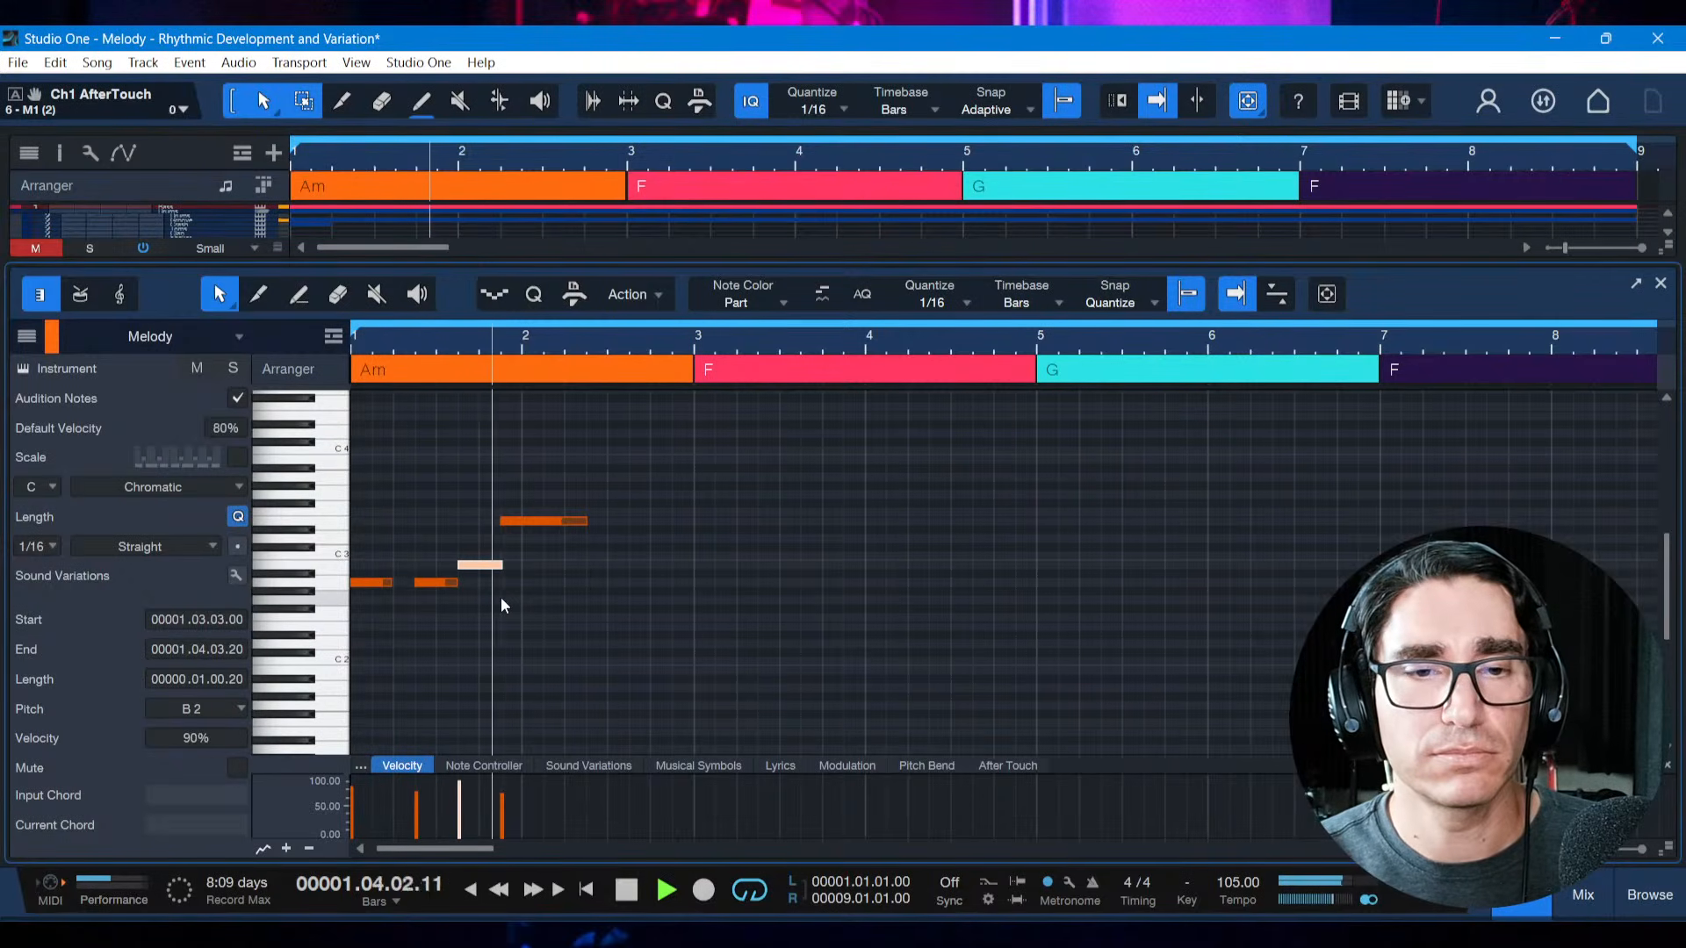
pyautogui.press('space')
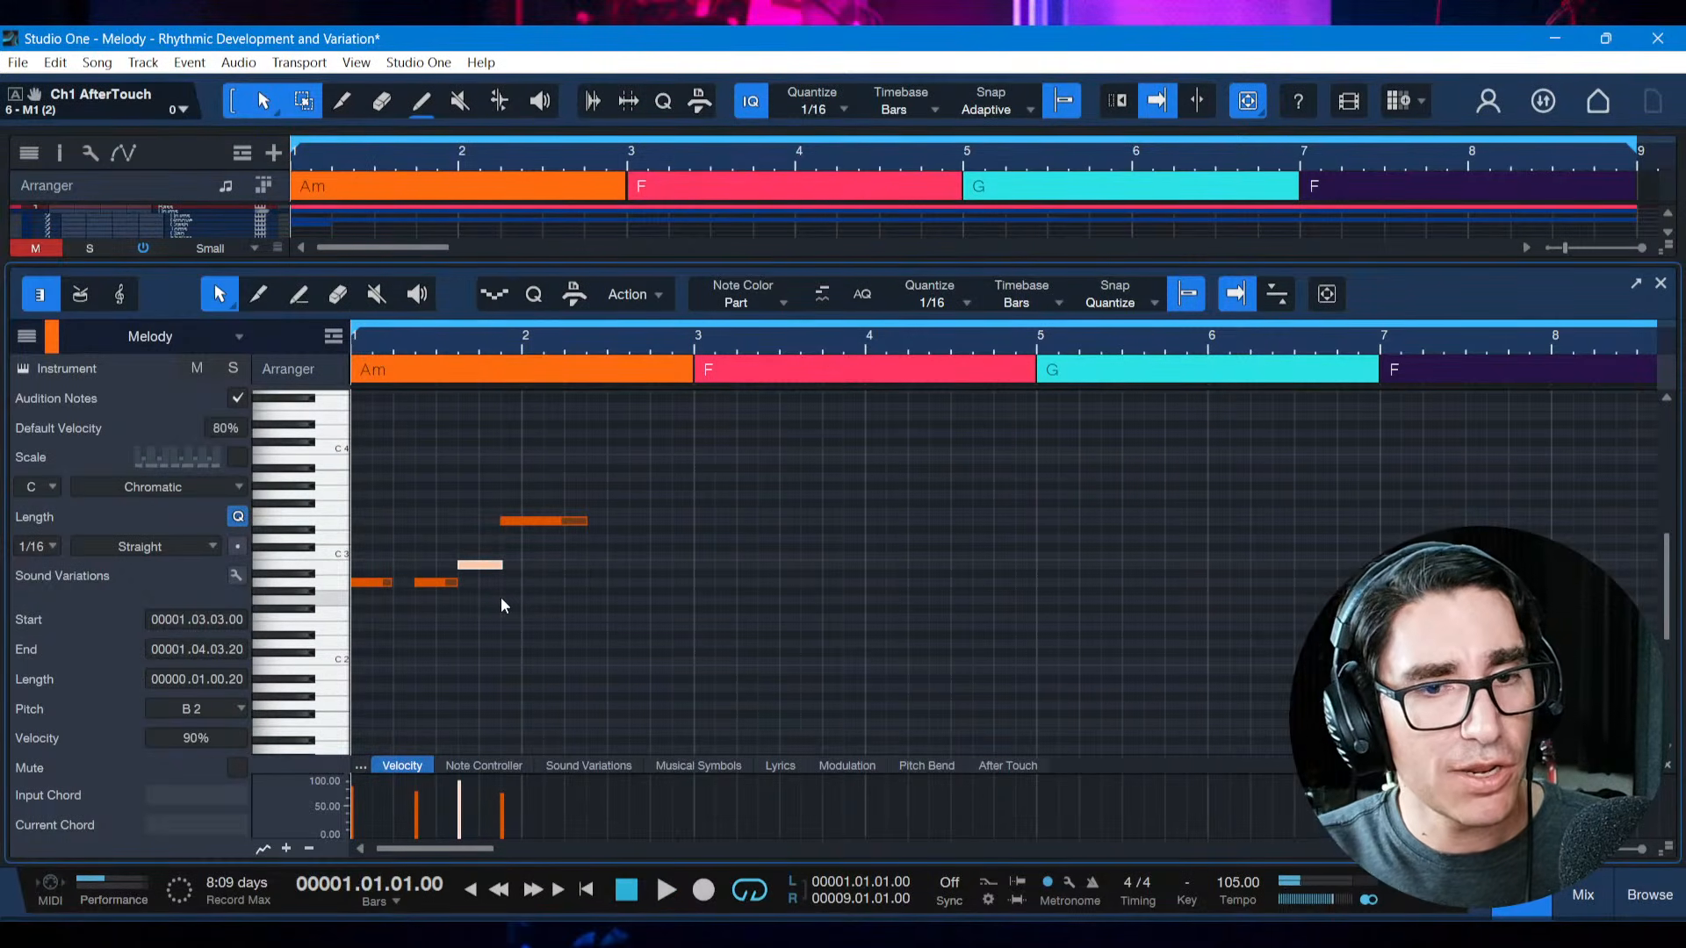
# Compare D3 and B2 once more for the third note, return it to C3, and play the melody
pyautogui.press('Up')
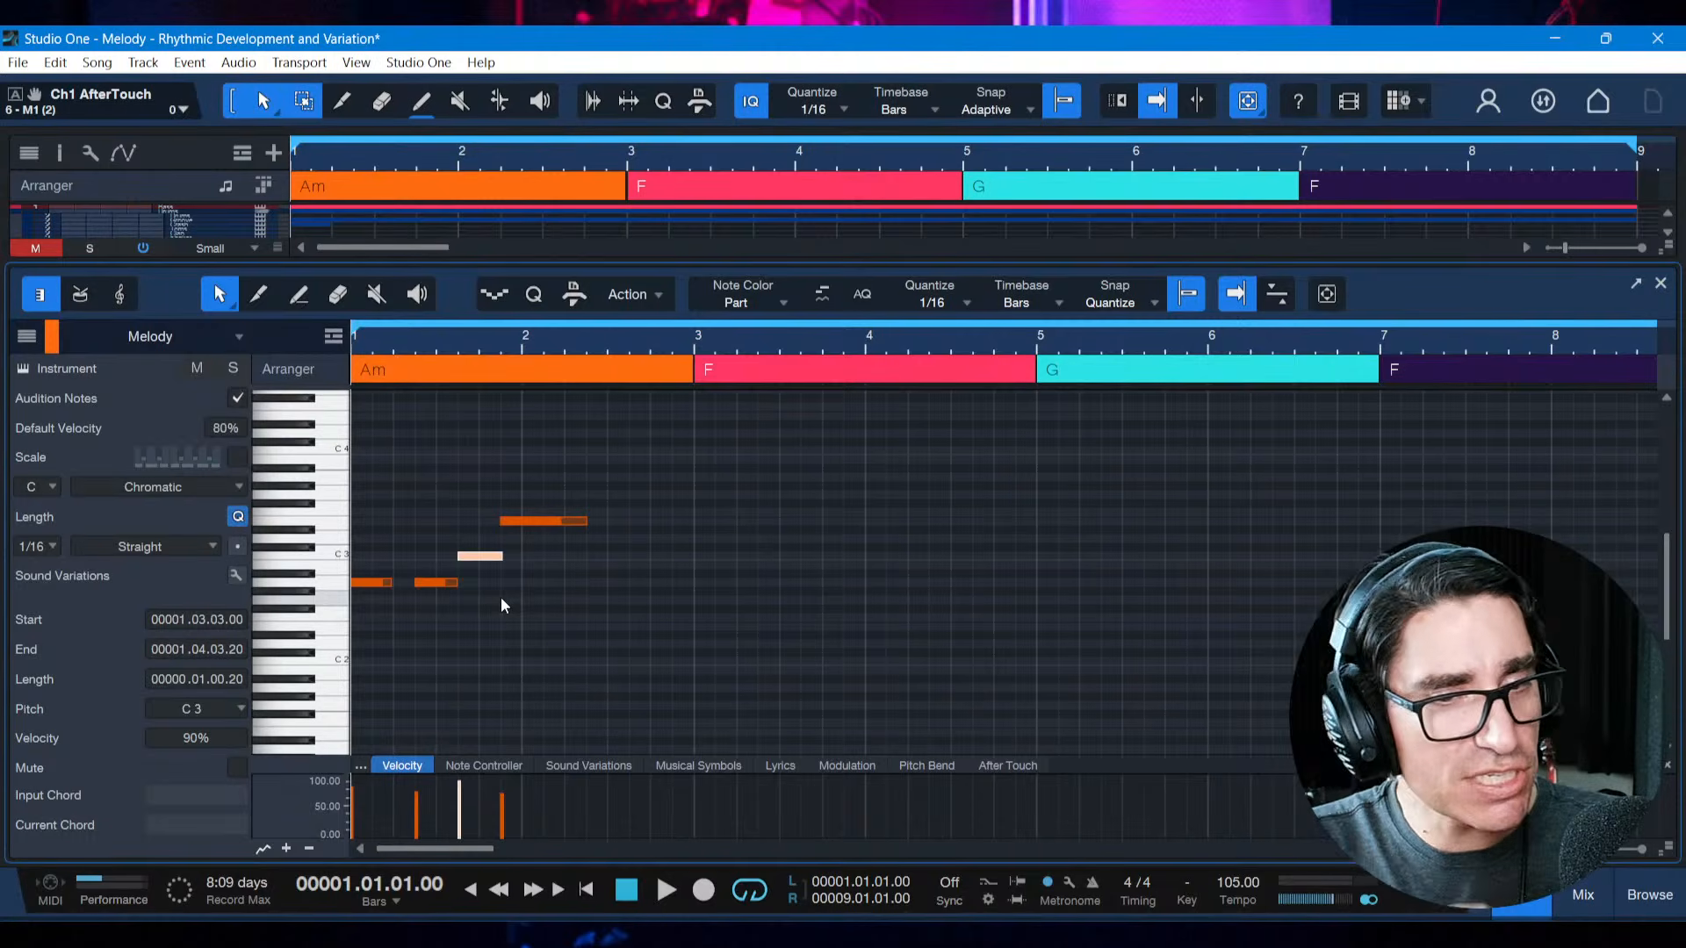
pyautogui.press('Up')
pyautogui.press('Up')
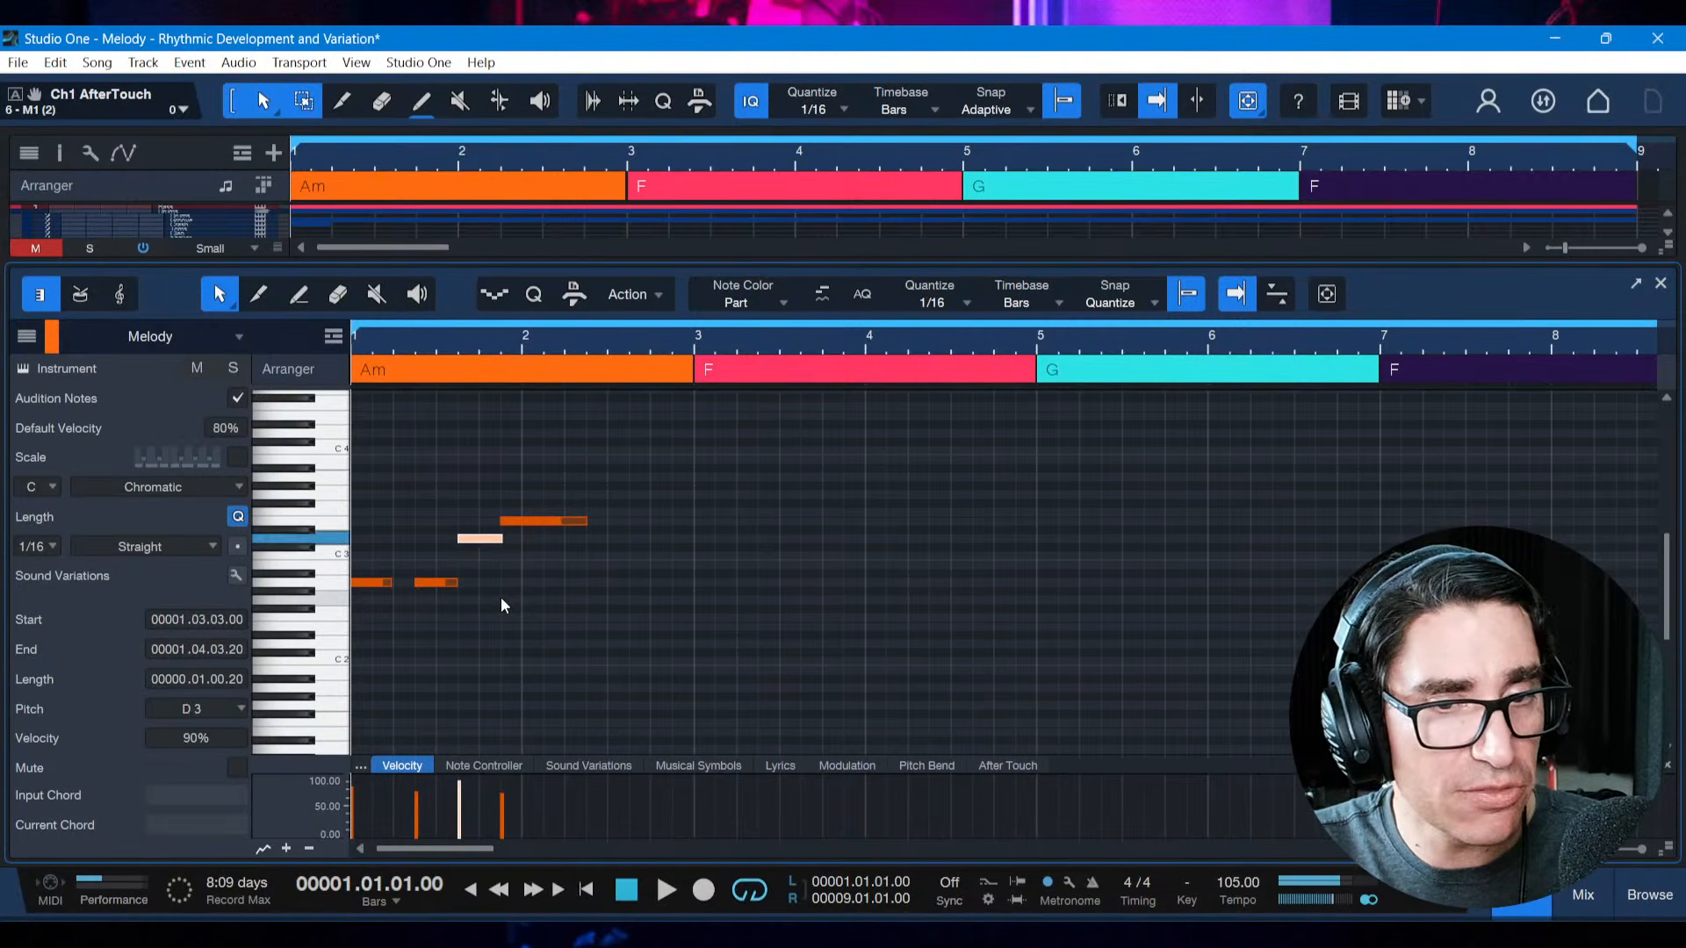
pyautogui.press('Down')
pyautogui.press('Down')
pyautogui.press('Down')
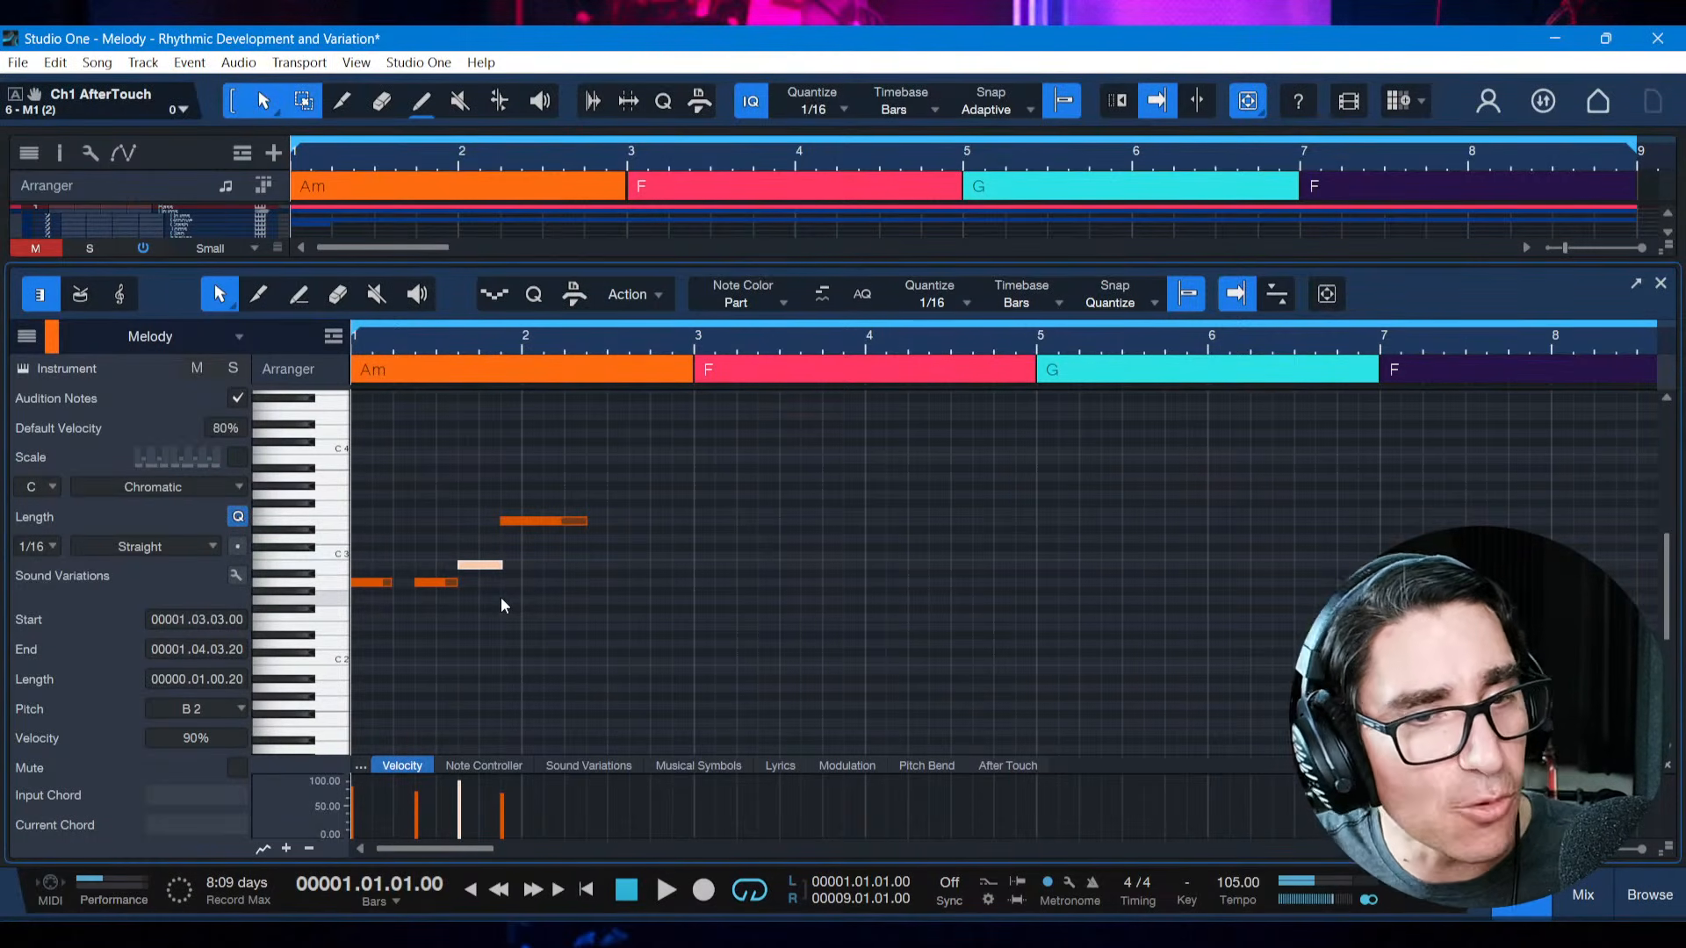
pyautogui.press('Up')
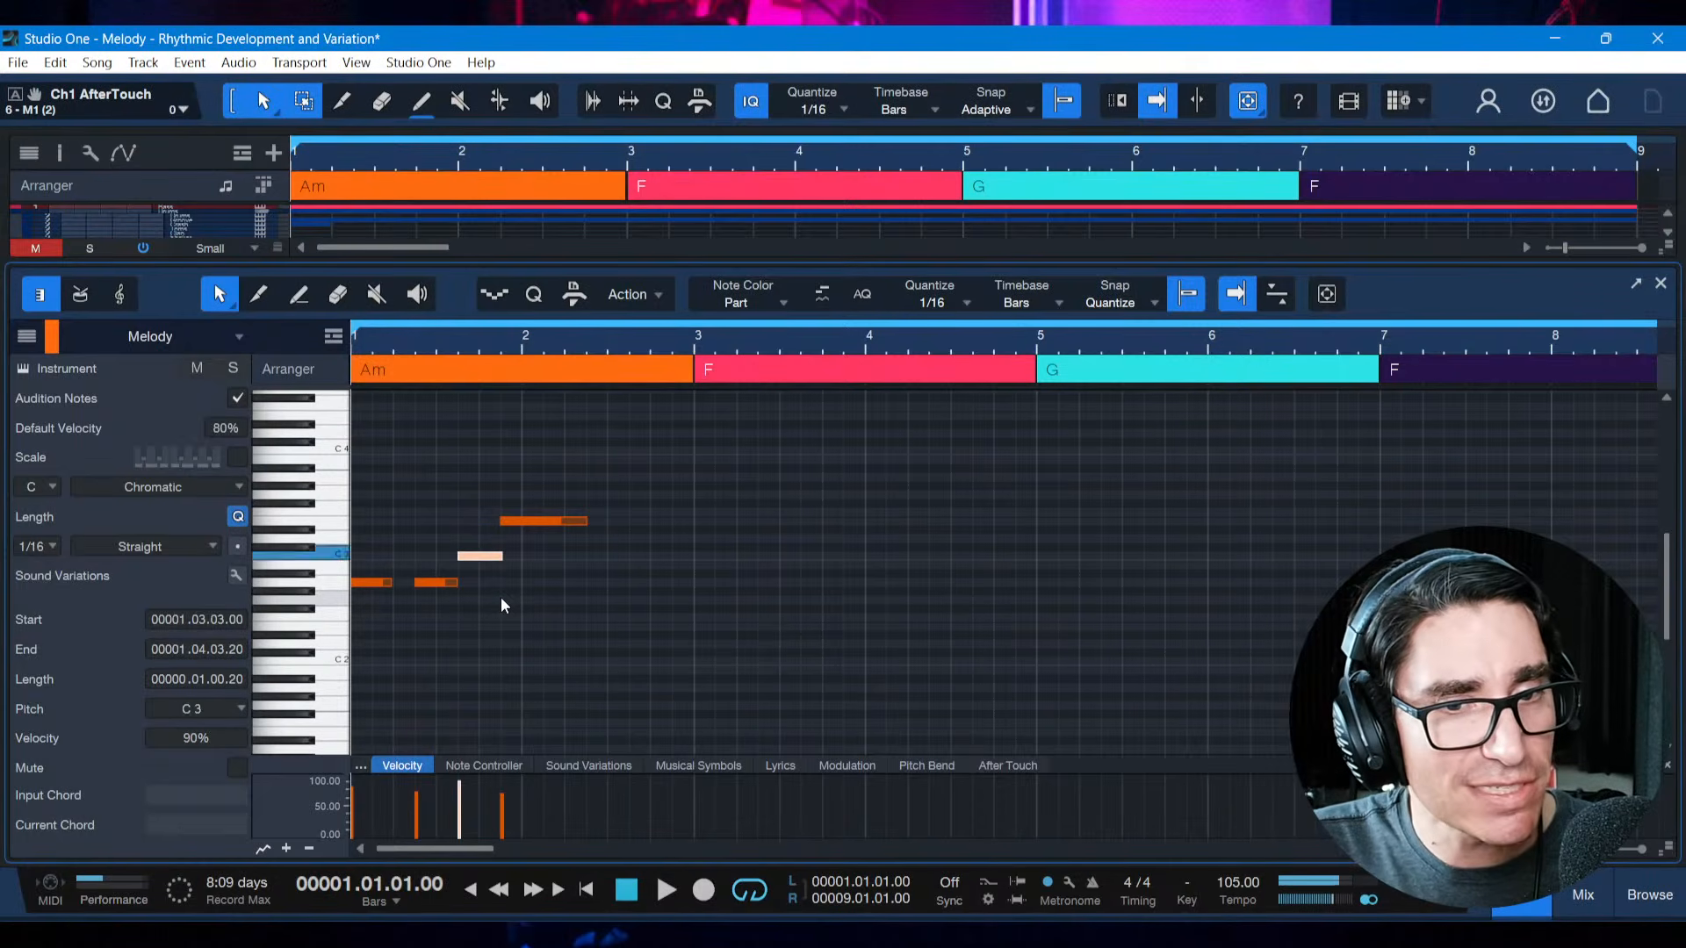
pyautogui.press('space')
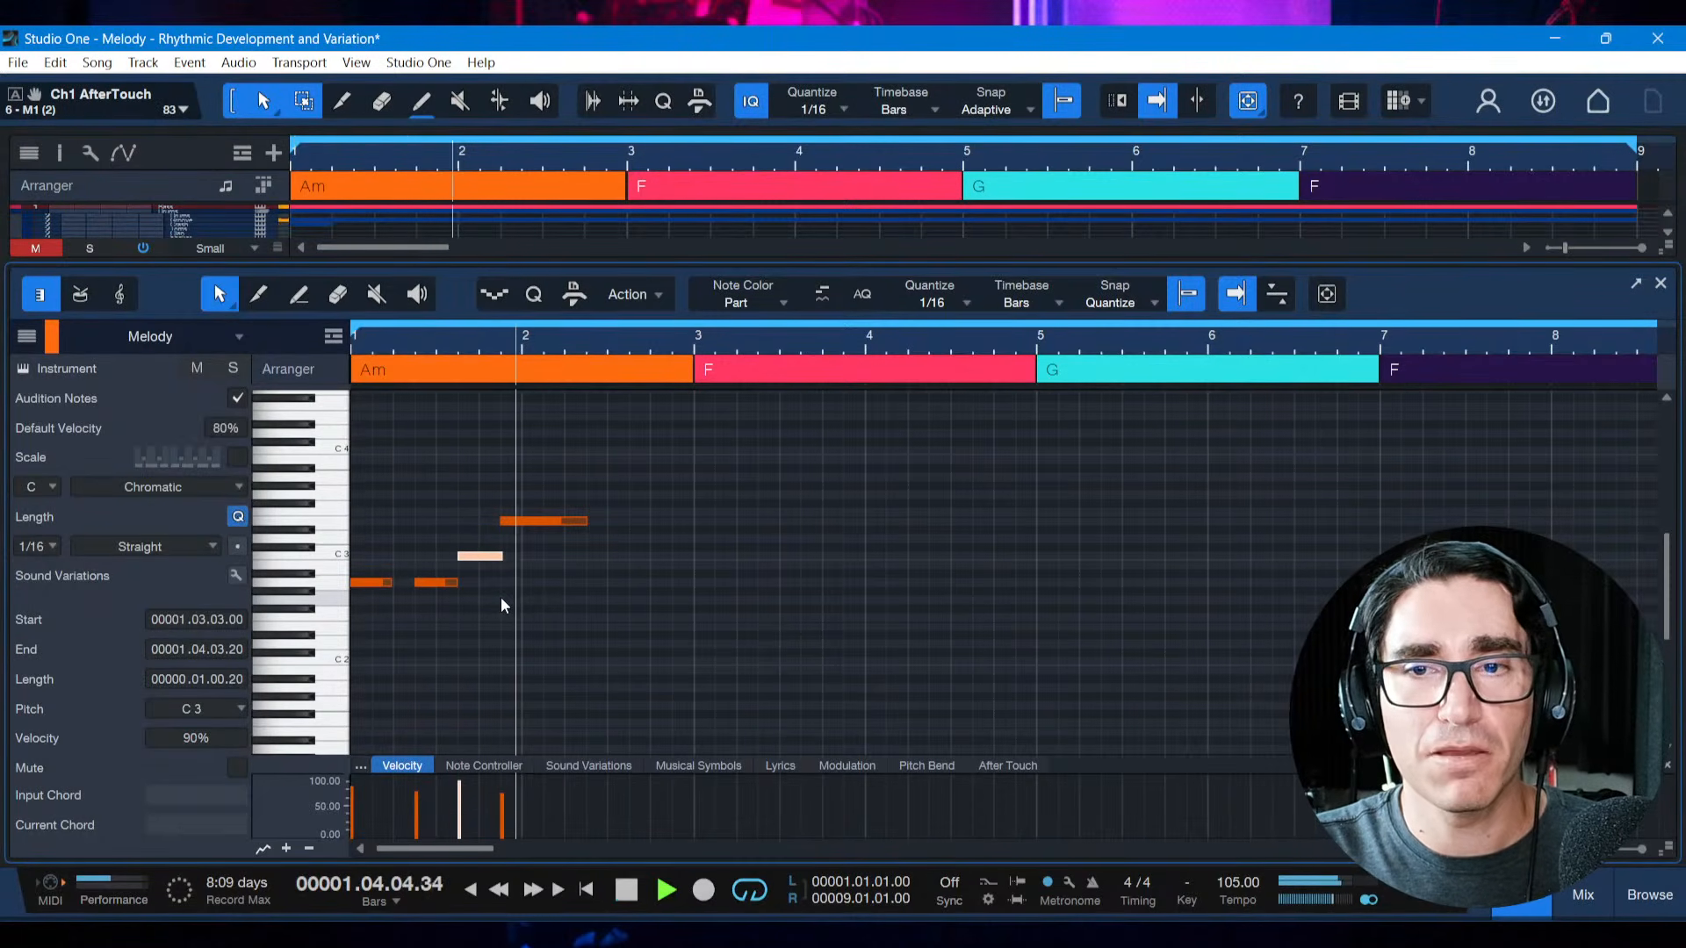
# Lower the phrase's third note one semitone to B2 and play the melody from the start
pyautogui.press('space')
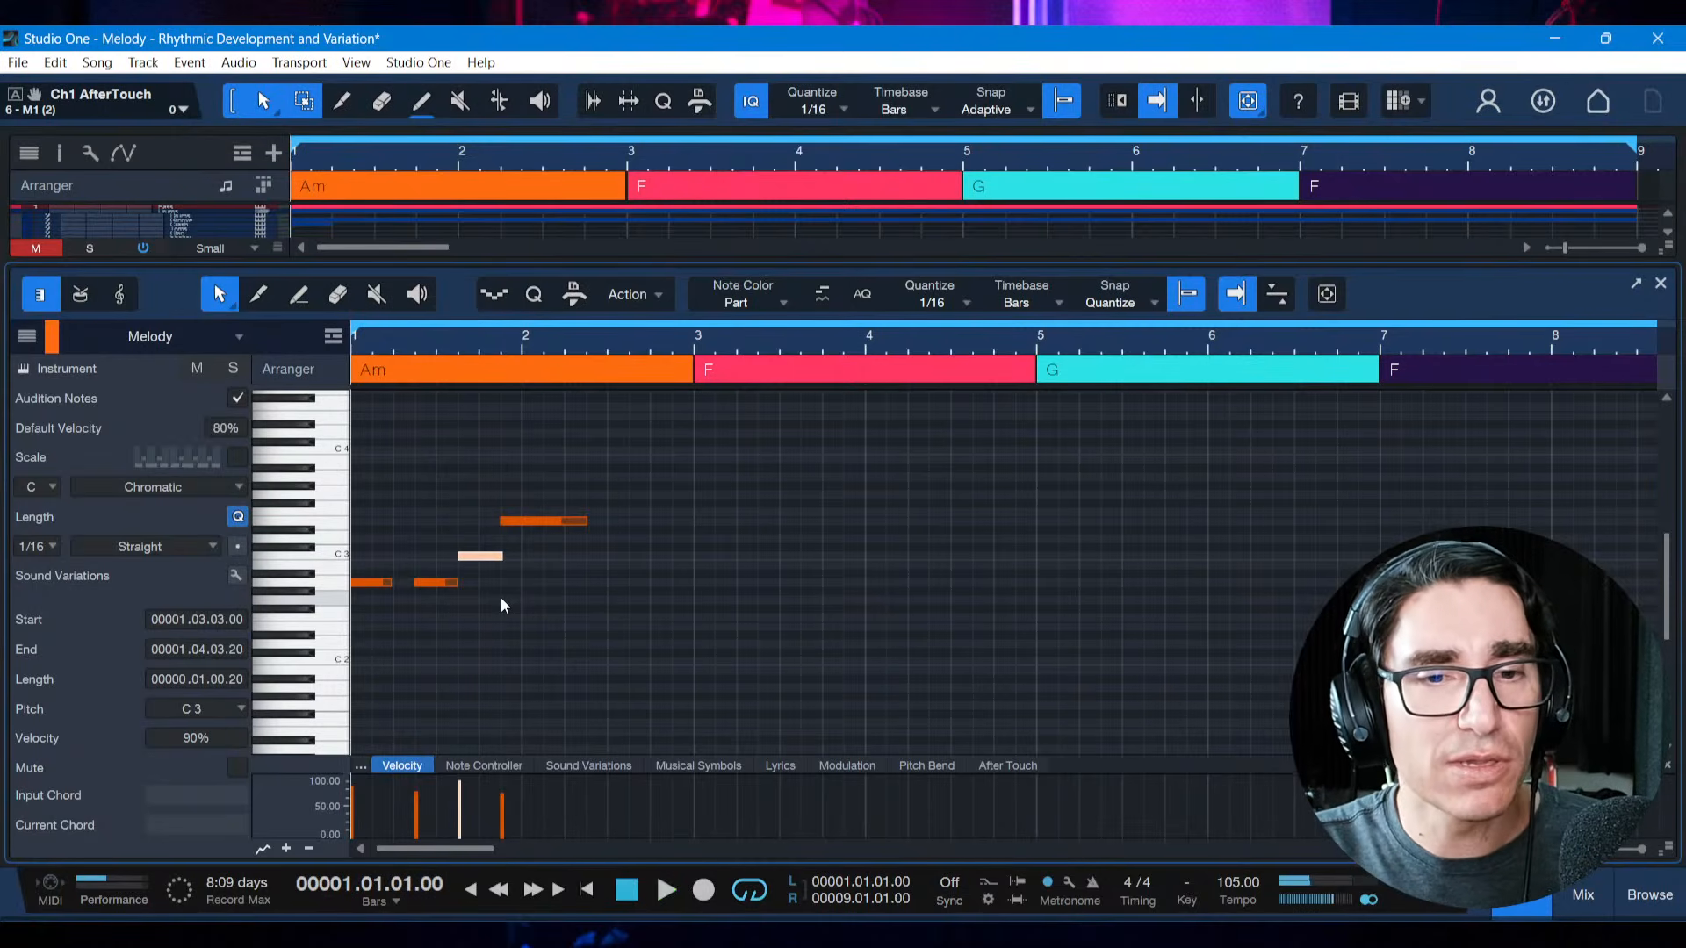
pyautogui.press('Down')
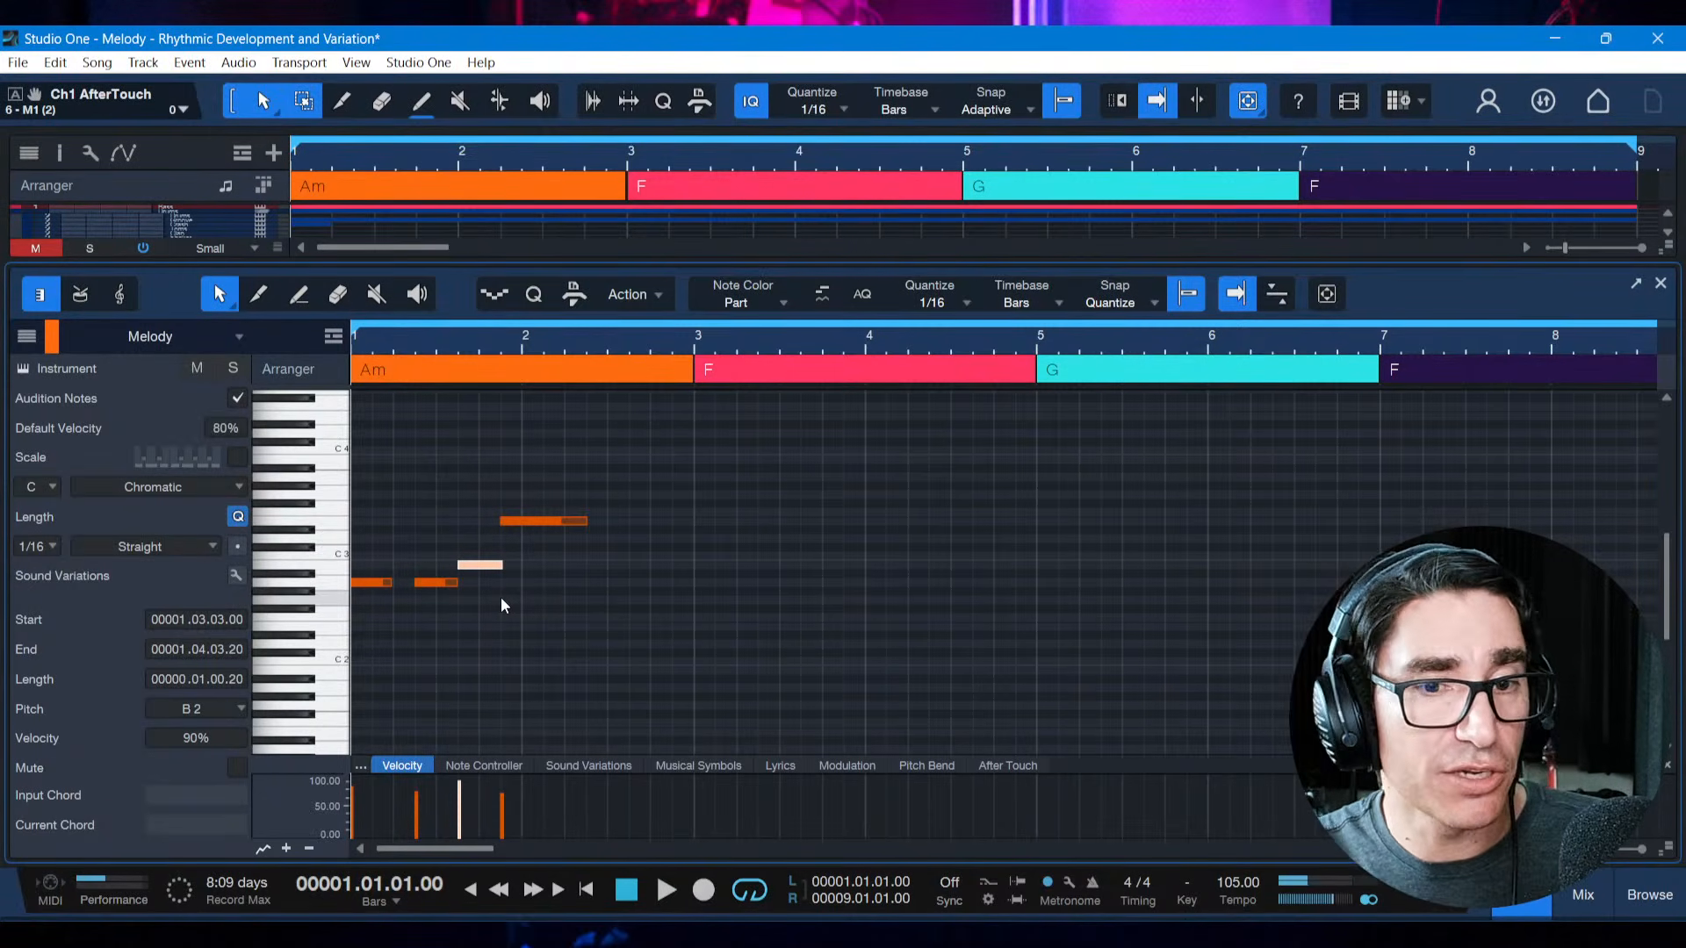
pyautogui.press('space')
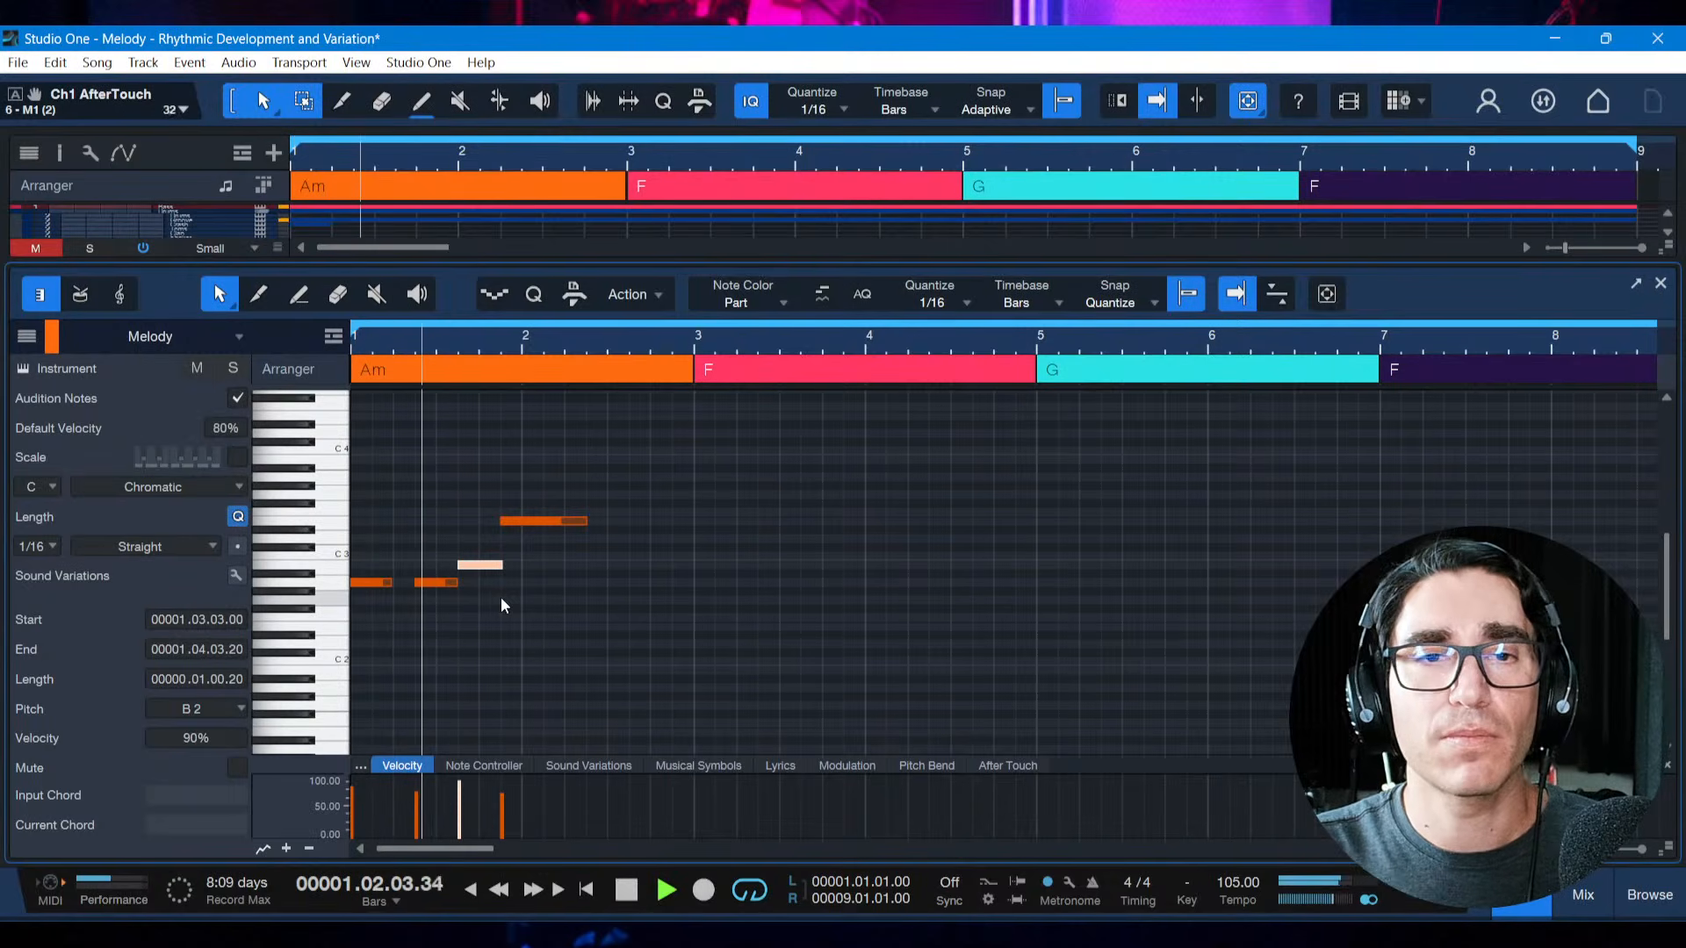
pyautogui.press('space')
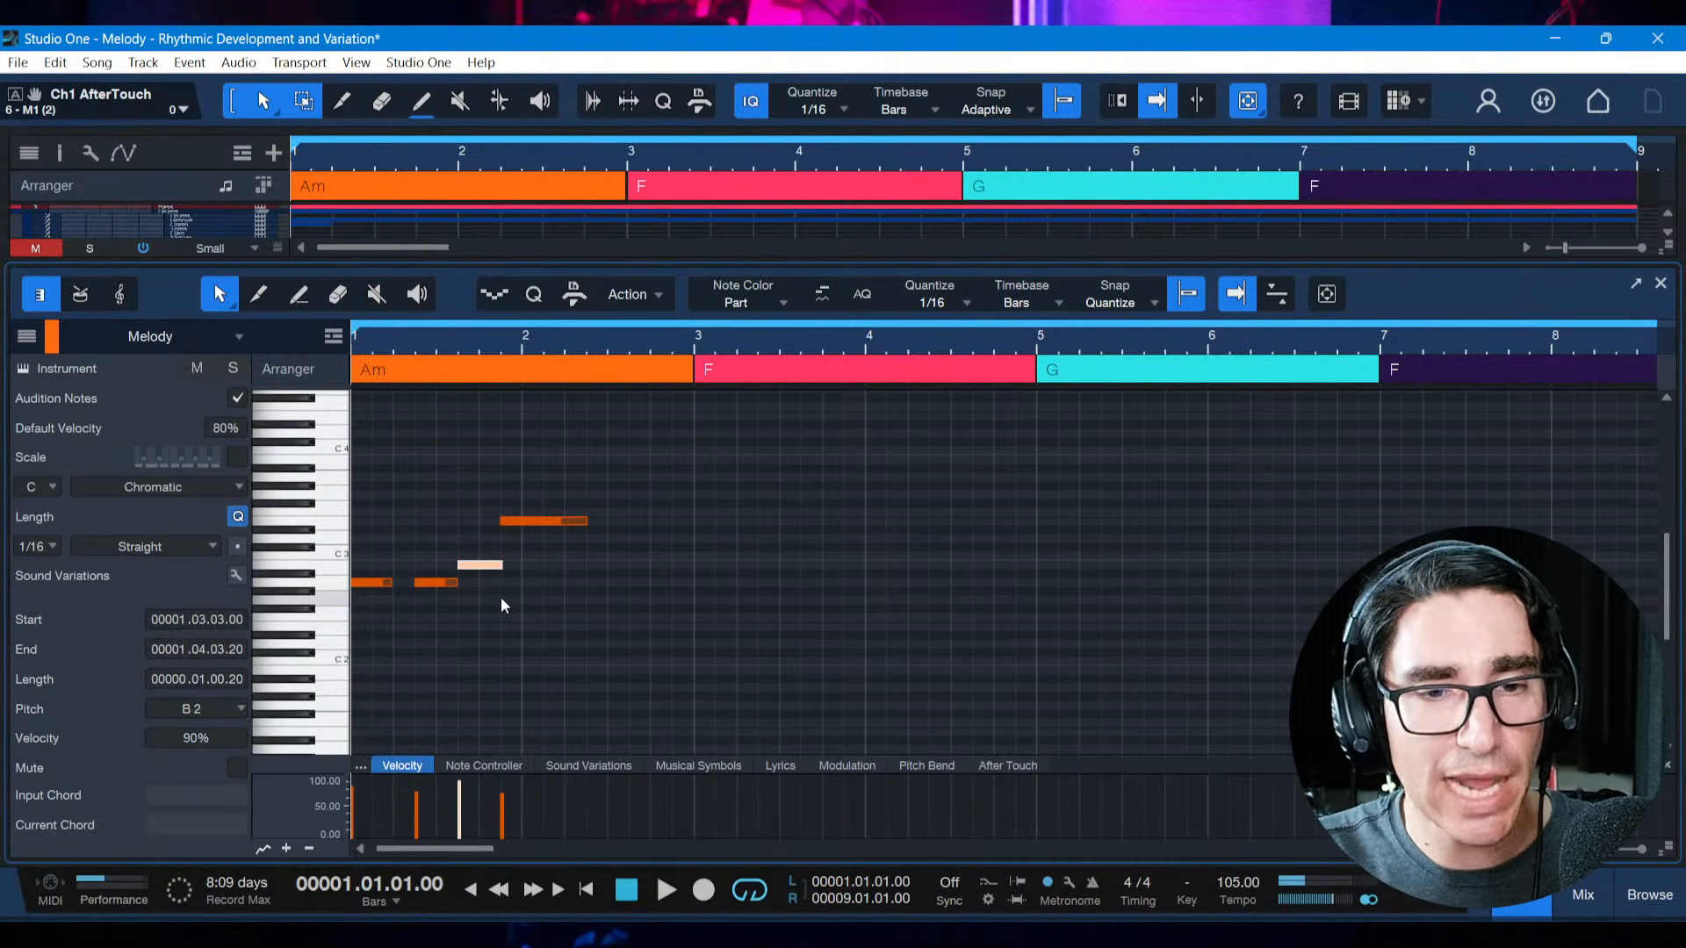
# Try D3 for the third note, listen to the melody, and return the note to B2
pyautogui.press('Up')
pyautogui.press('Up')
pyautogui.press('Up')
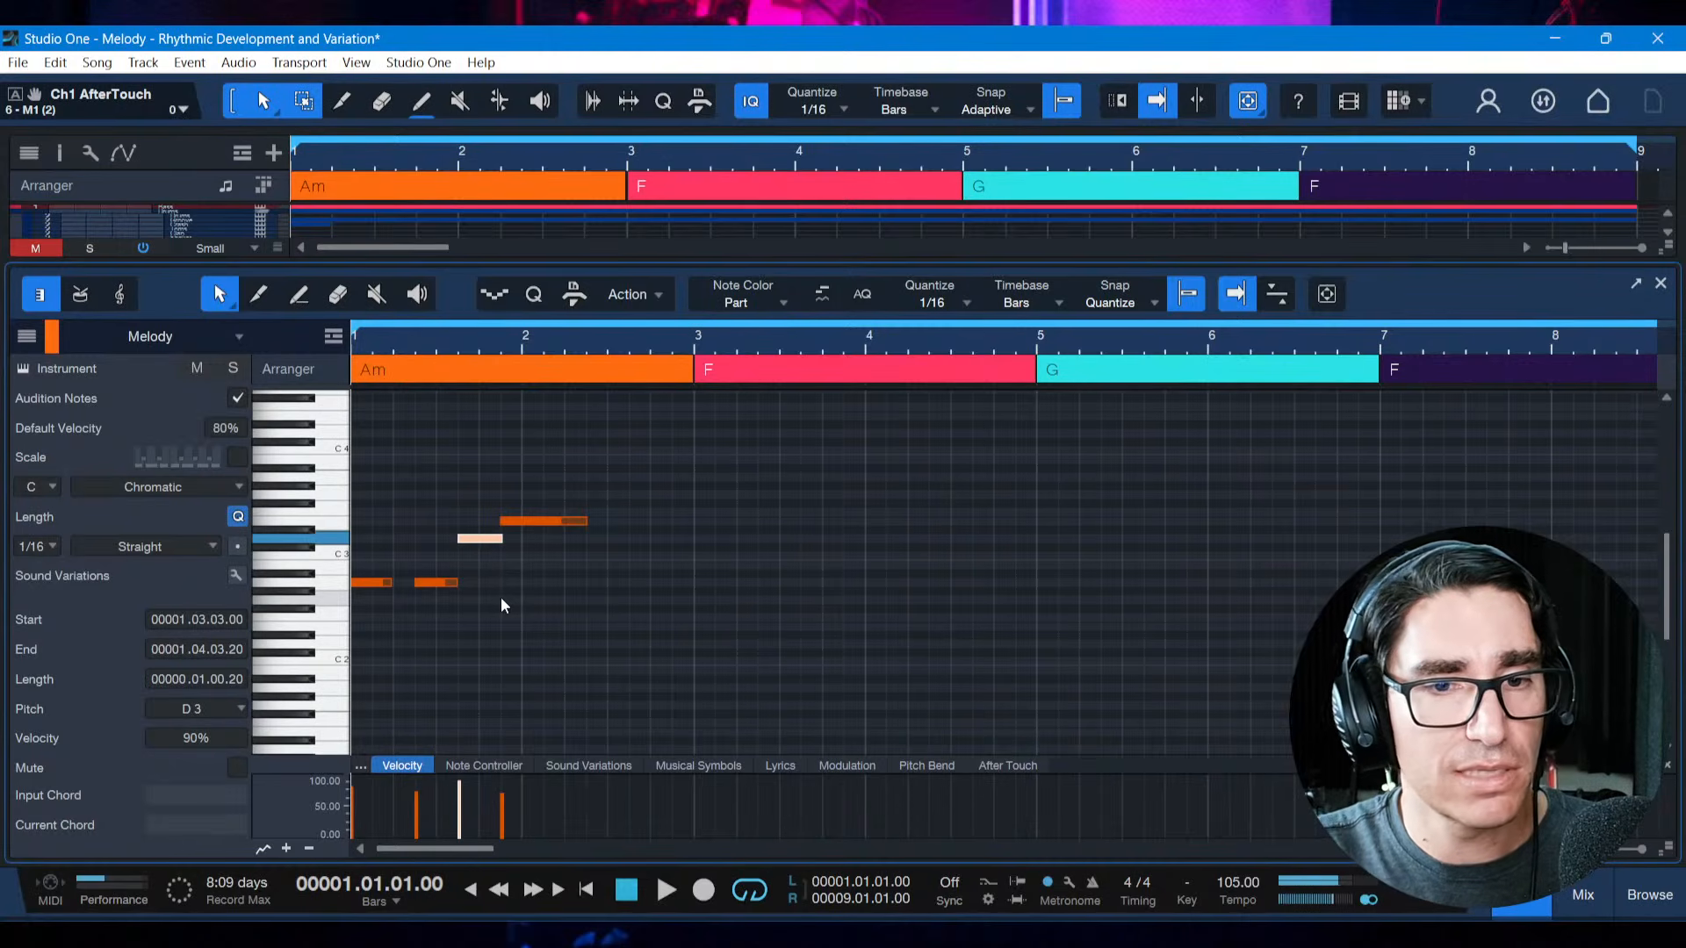
pyautogui.press('space')
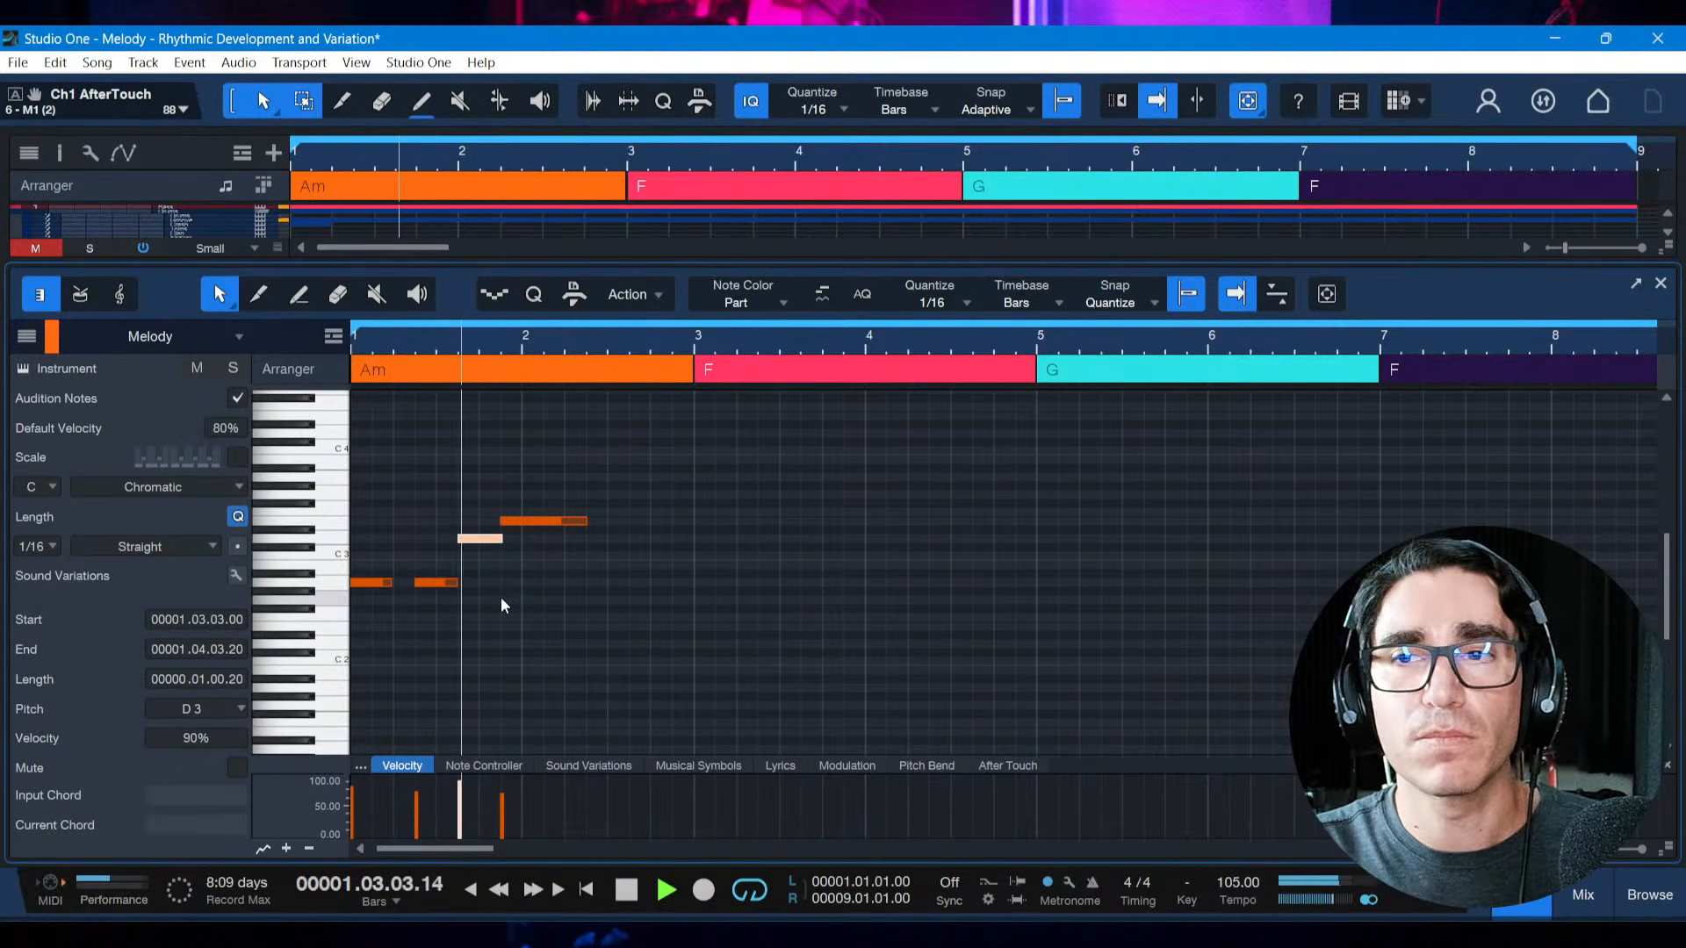
pyautogui.press('space')
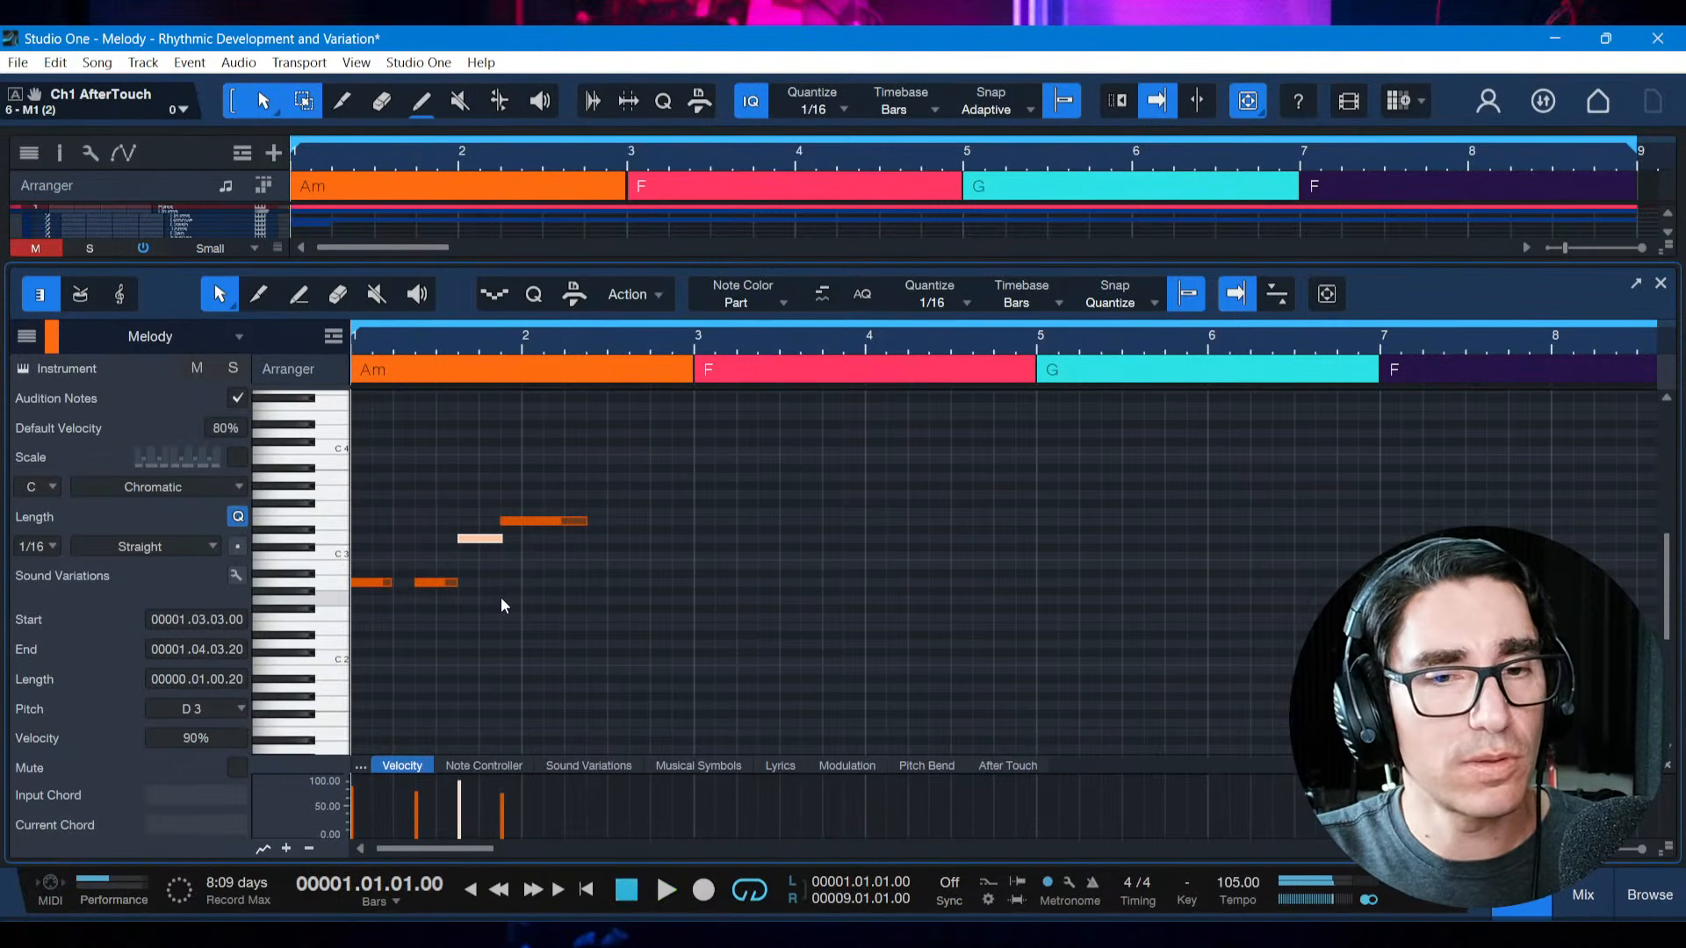
pyautogui.press('Down')
pyautogui.press('Down')
pyautogui.press('Down')
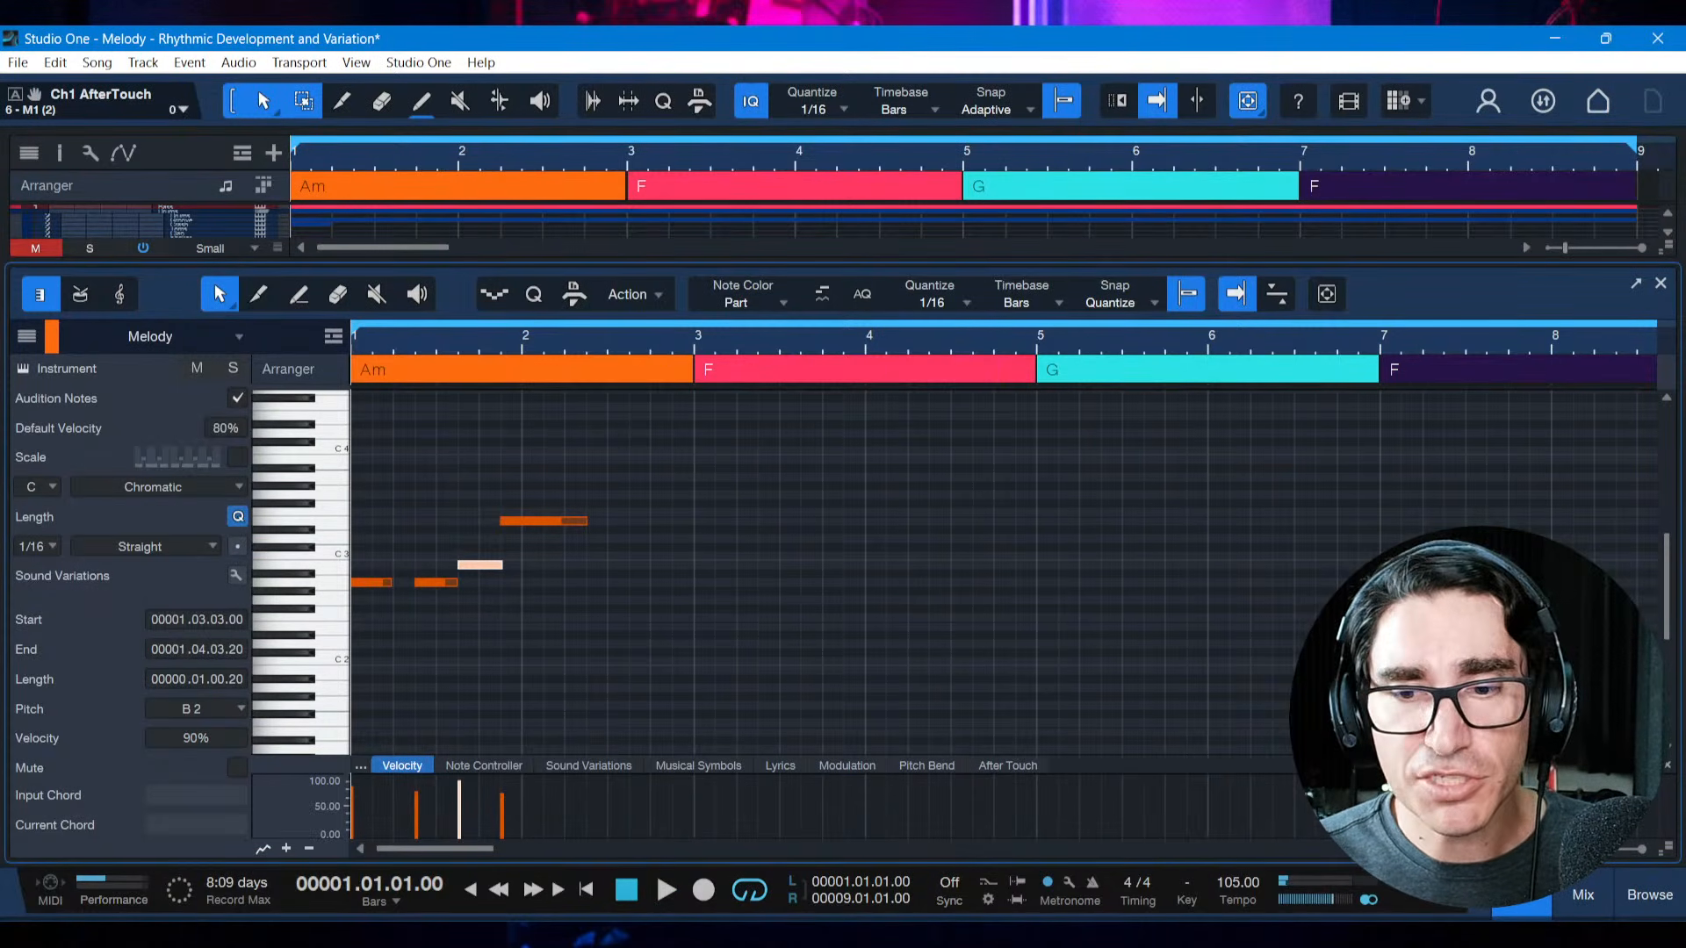
# Check the rhythmic development techniques in the PDF reference book and return to the melody in Studio One
pyautogui.hotkey('alt', 'Tab')
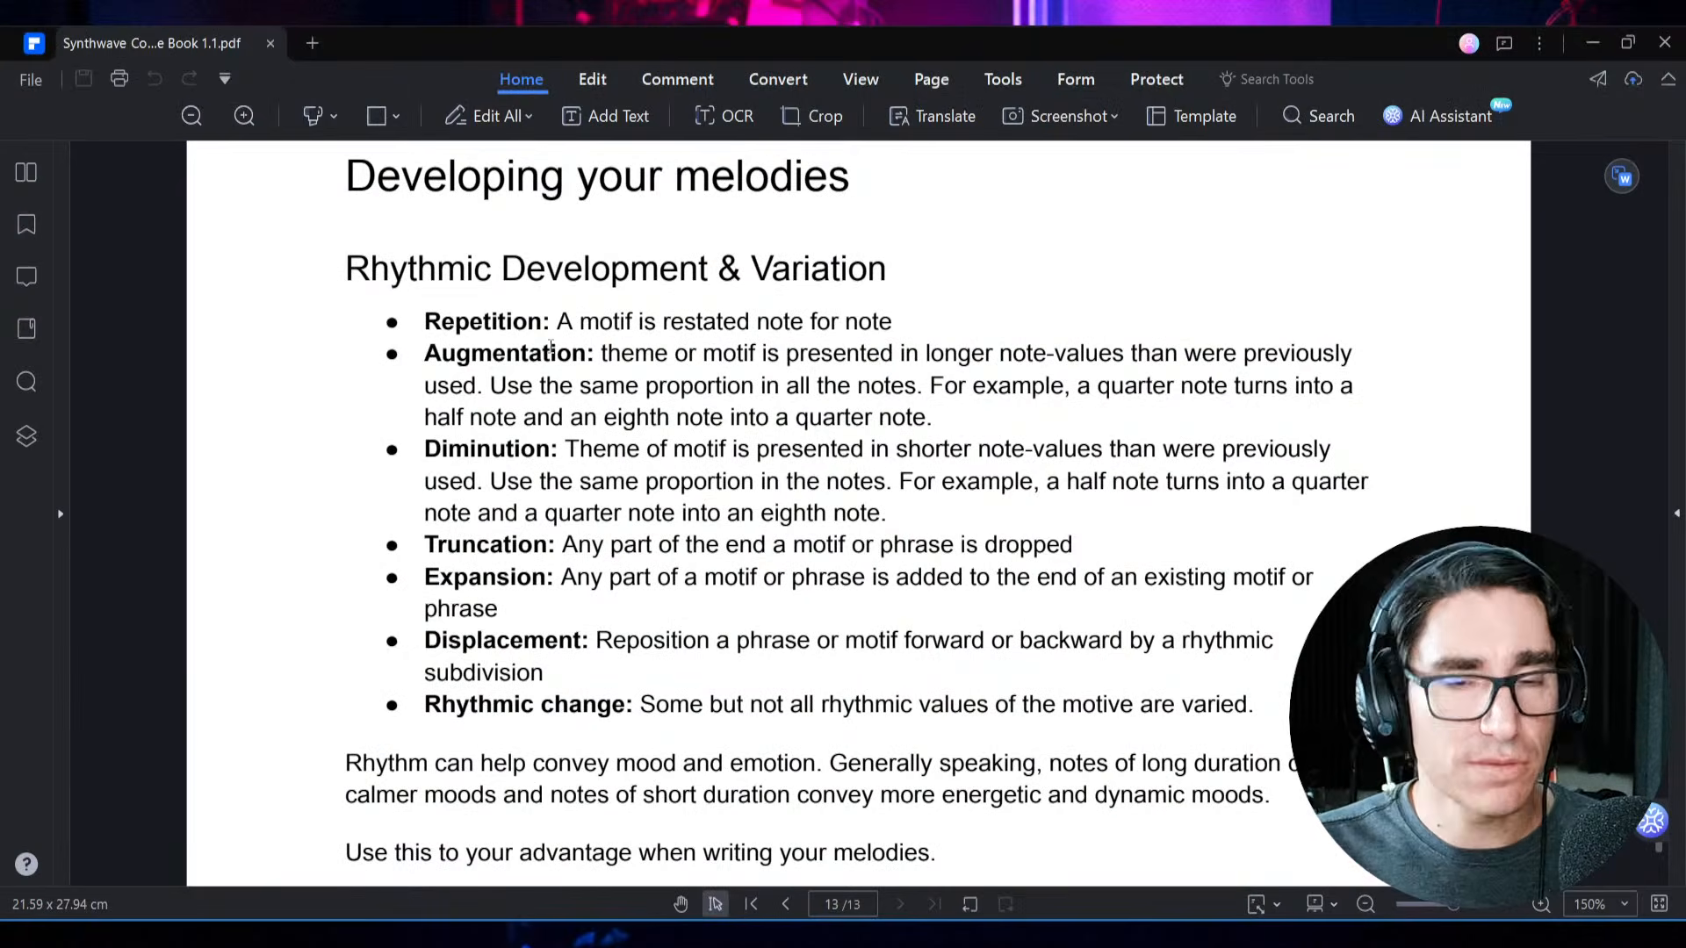
pyautogui.hotkey('alt', 'Tab')
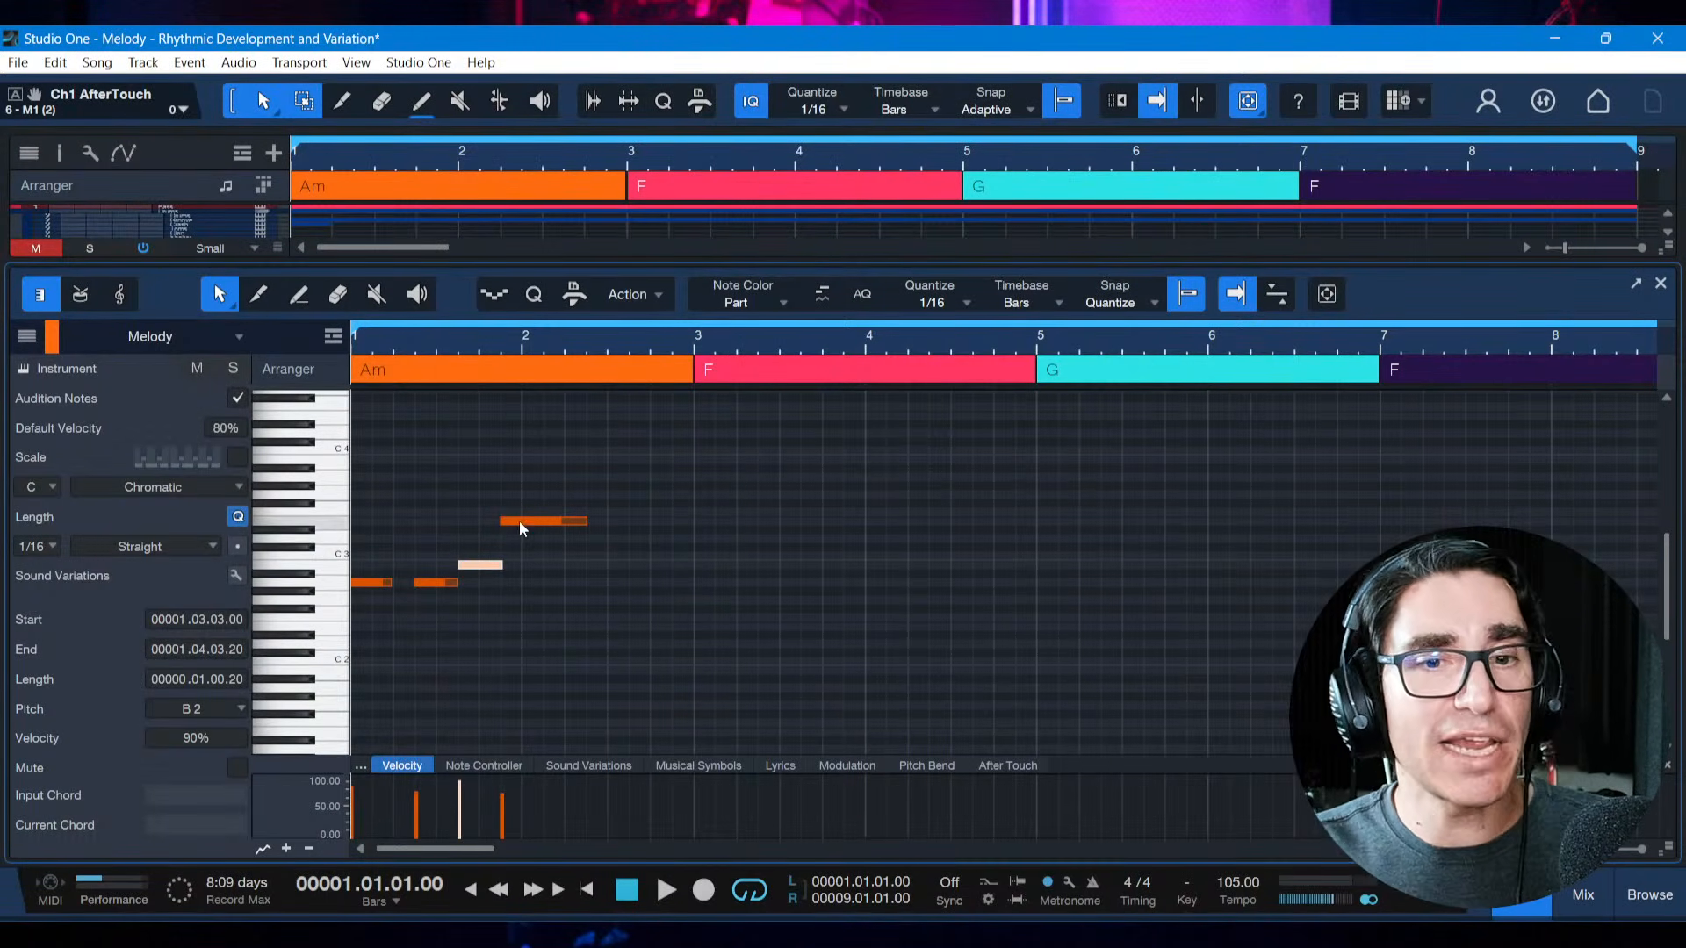
pyautogui.moveTo(492, 569)
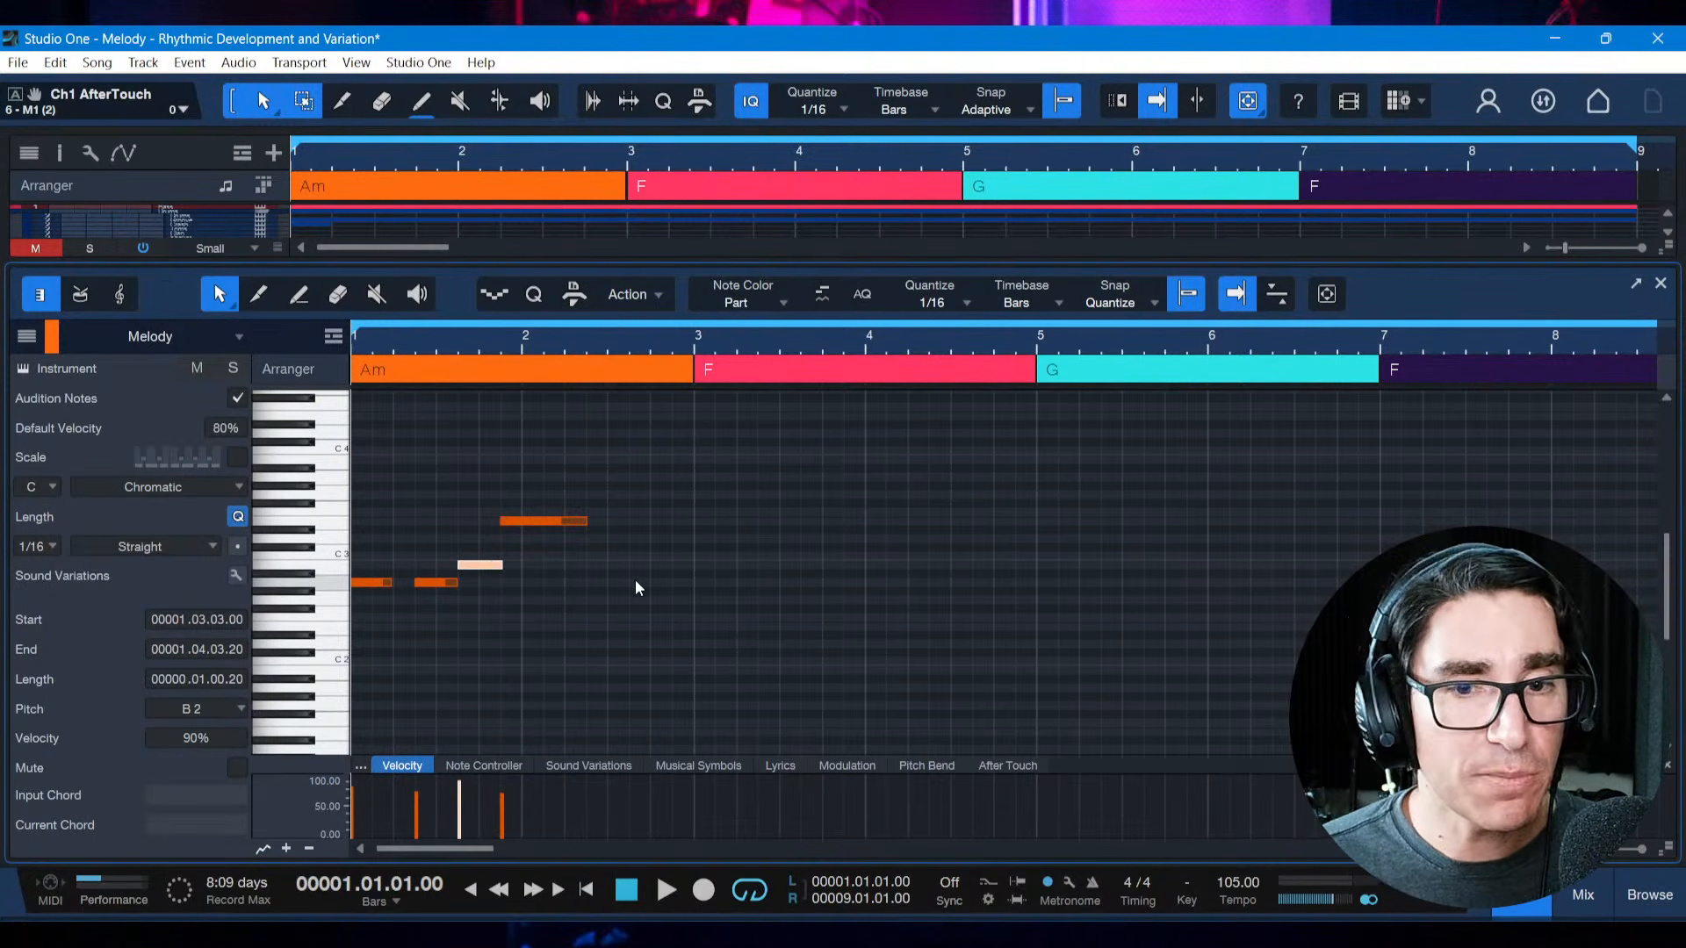
# Duplicate the complete four-note motif from bar 1 to bar 3 over the F chord and play the melody
pyautogui.moveTo(693, 580); pyautogui.dragTo(350, 500)
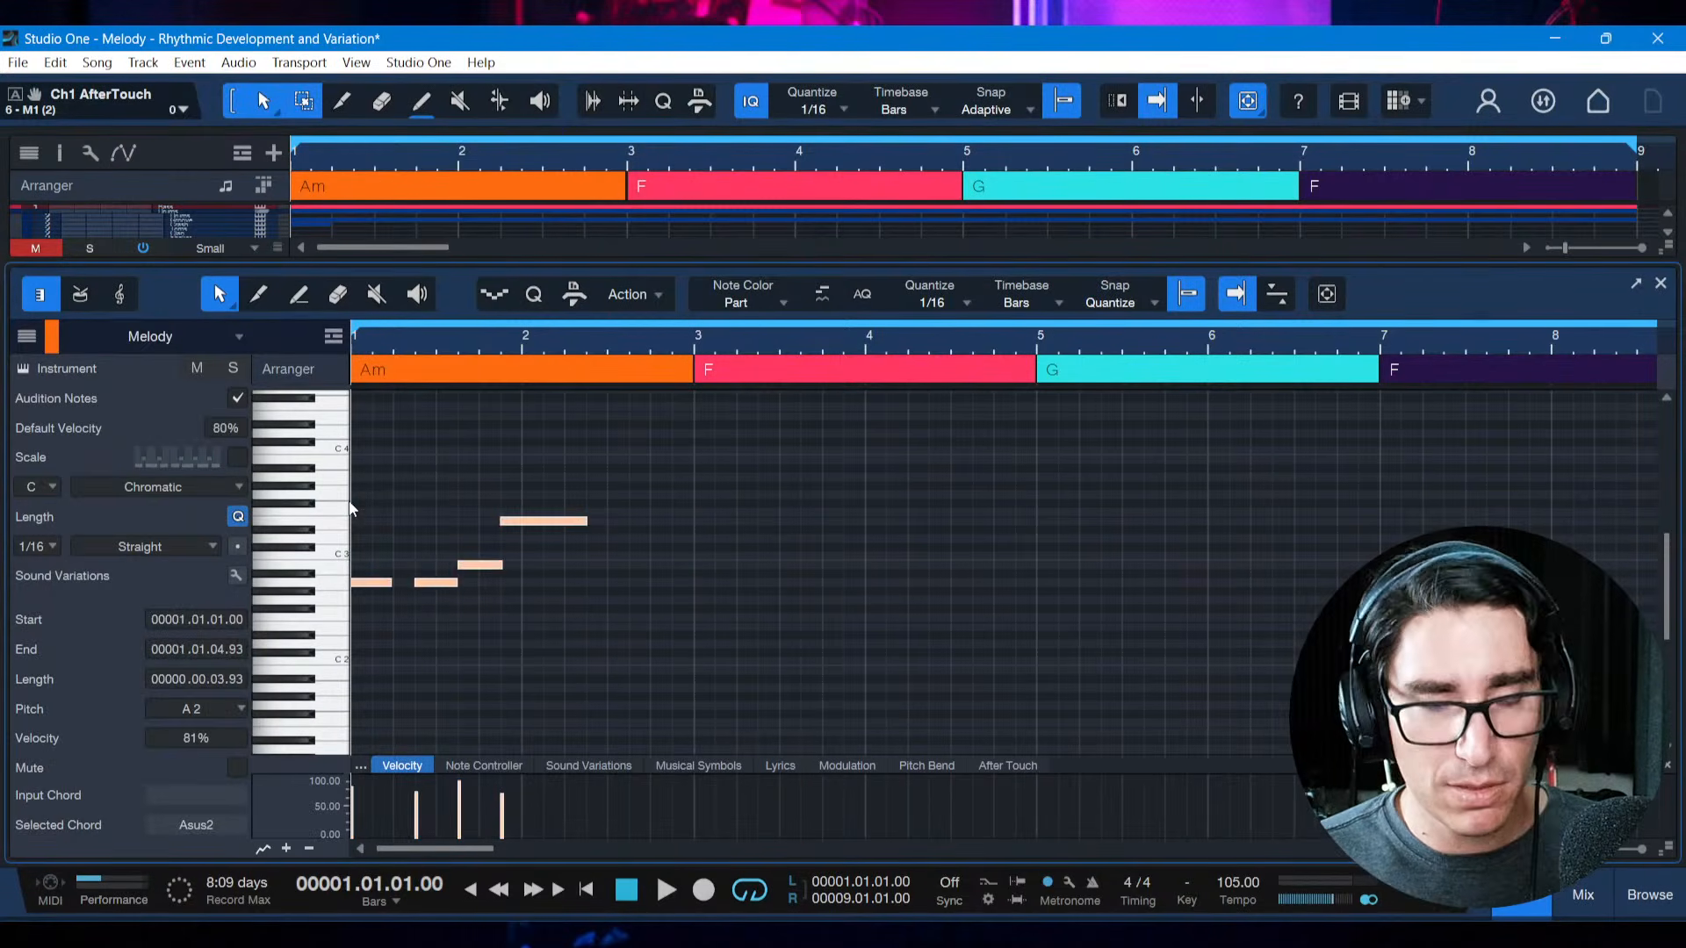
pyautogui.press('d')
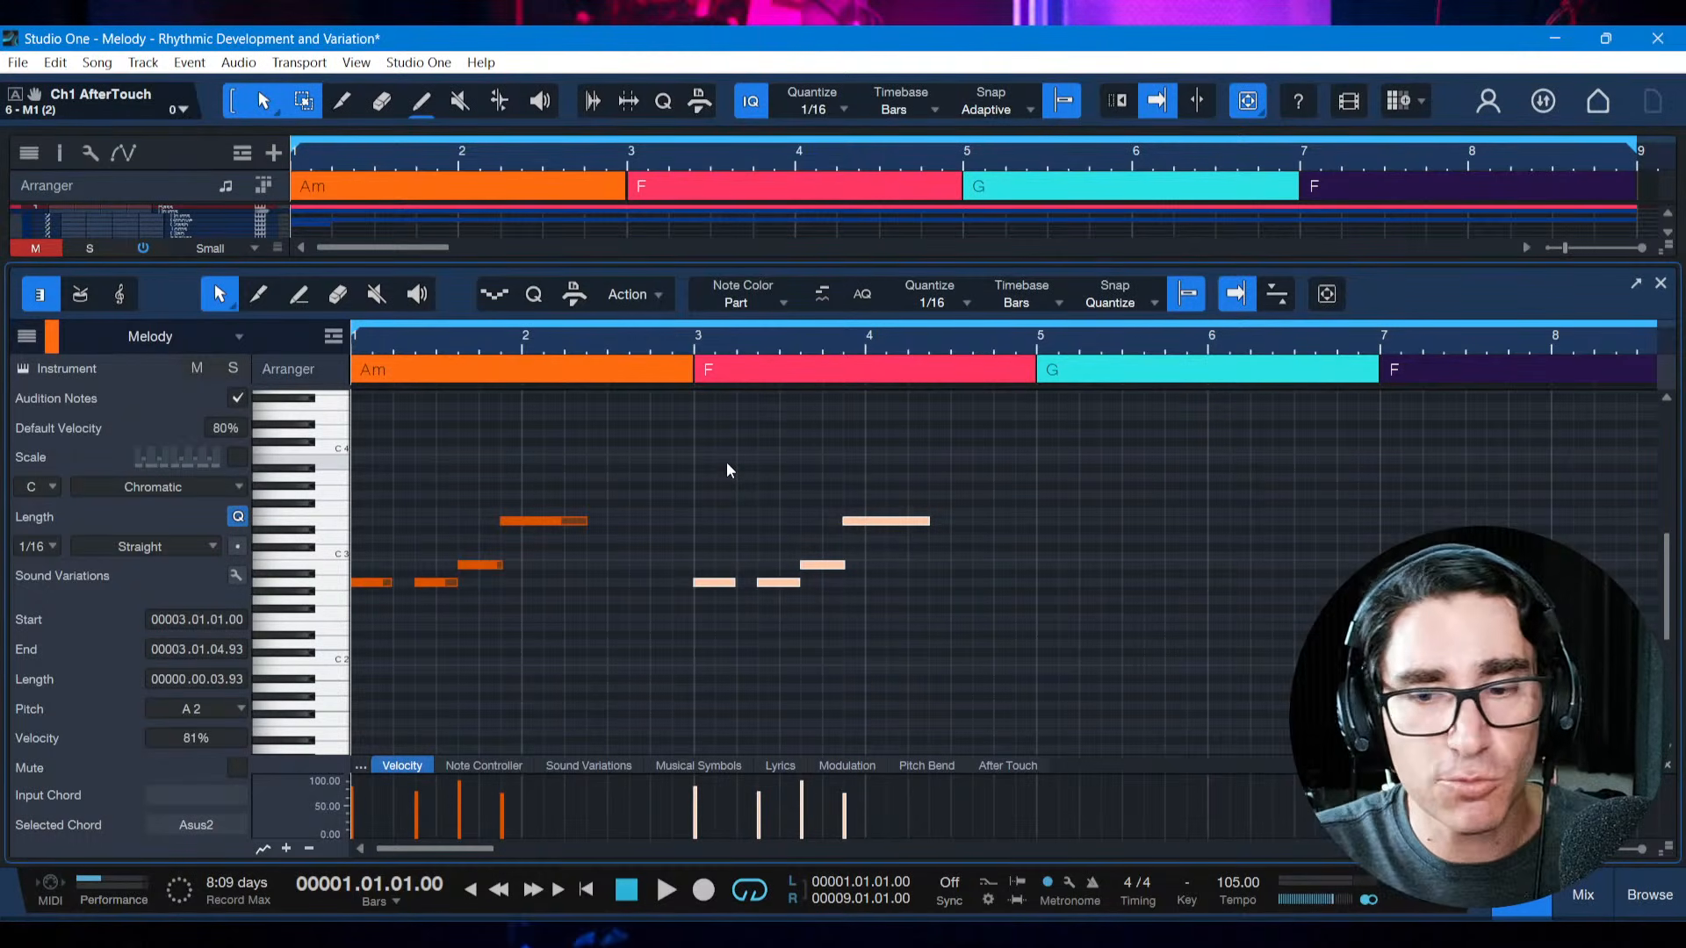
pyautogui.press('space')
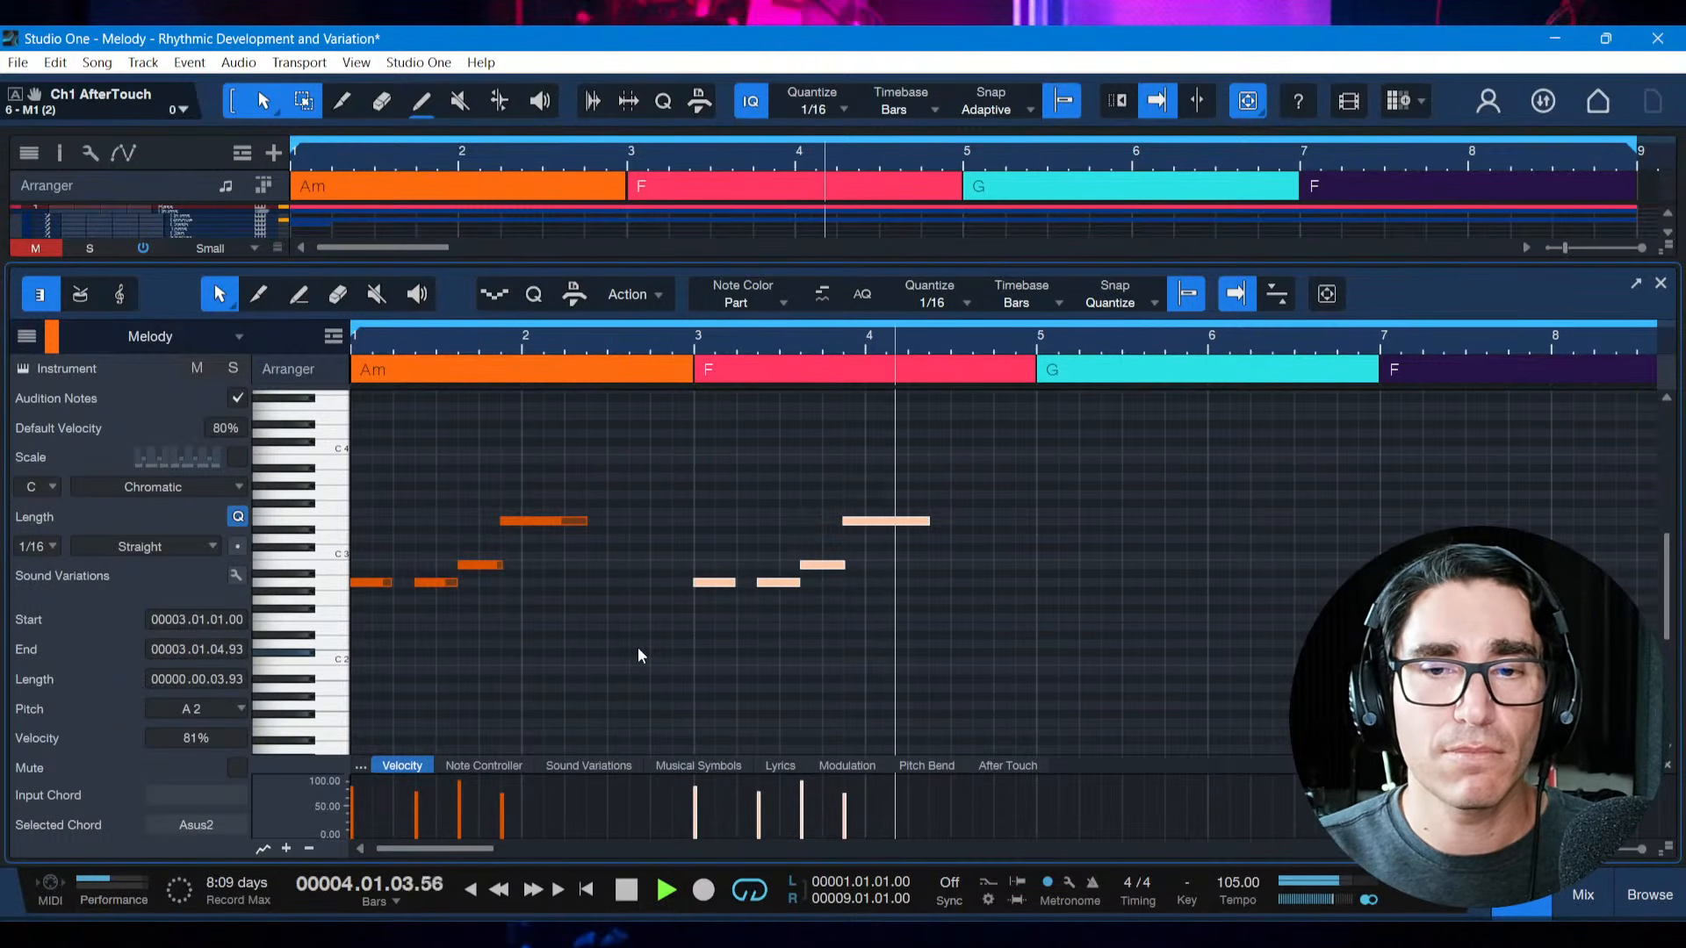
pyautogui.press('space')
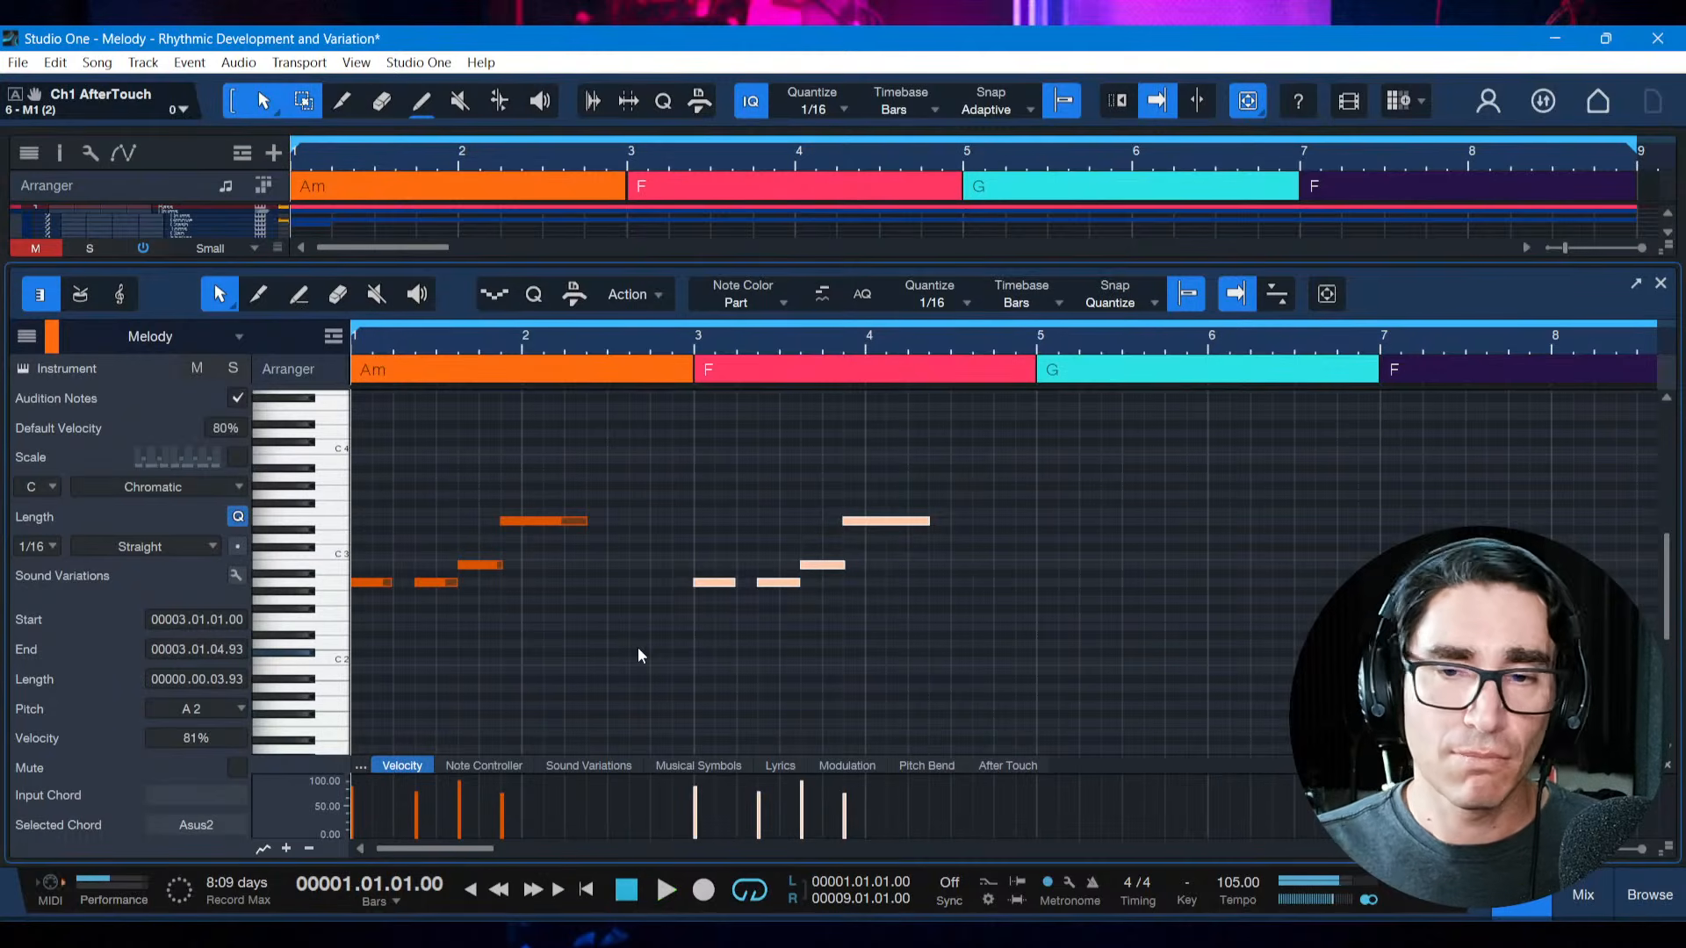
# Raise the third note of the bar 3 motif to C3 and its last note to F3
pyautogui.click(732, 644)
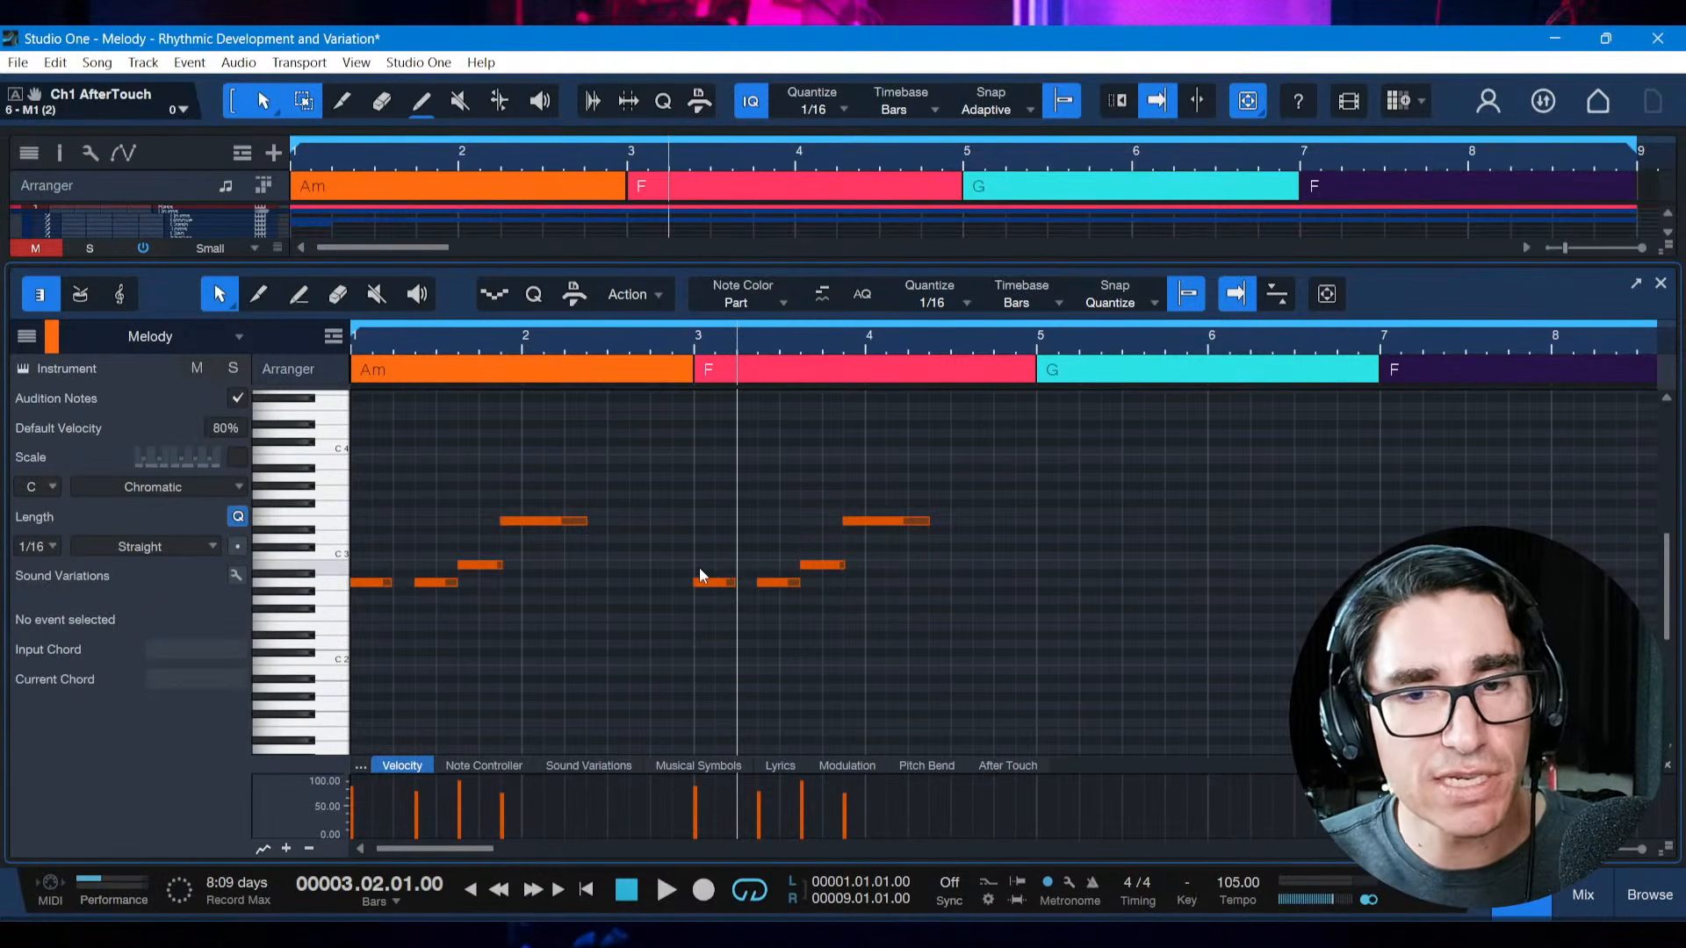
pyautogui.moveTo(678, 580); pyautogui.dragTo(756, 590)
pyautogui.click(824, 566)
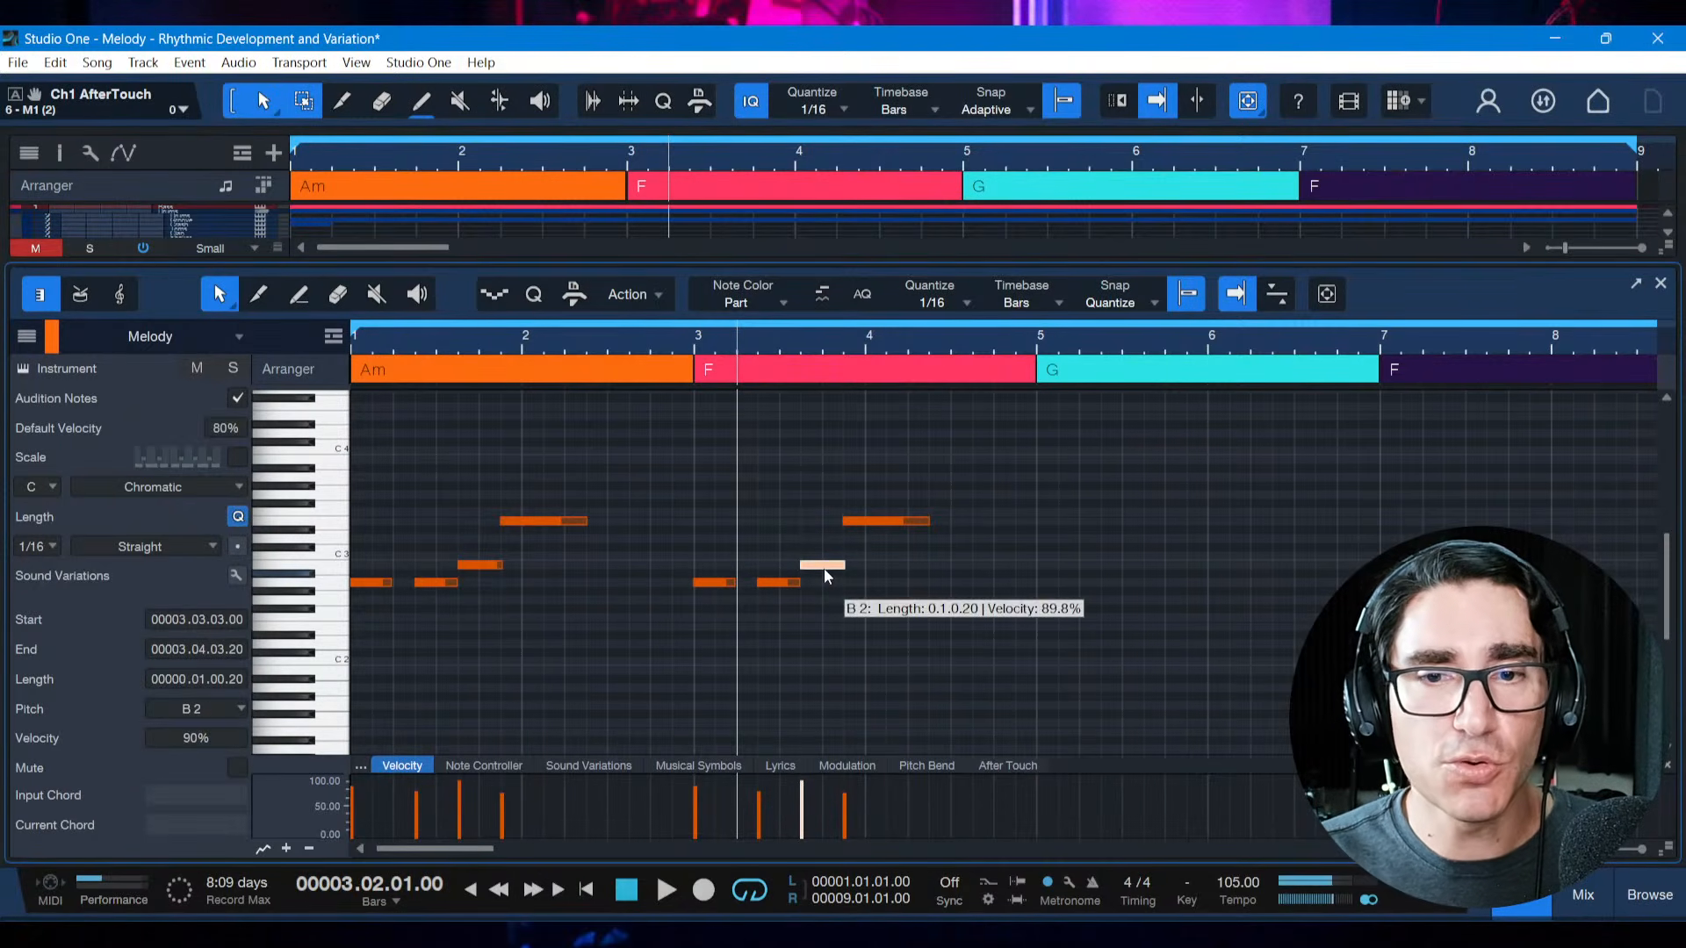
pyautogui.press('Up')
pyautogui.press('Right')
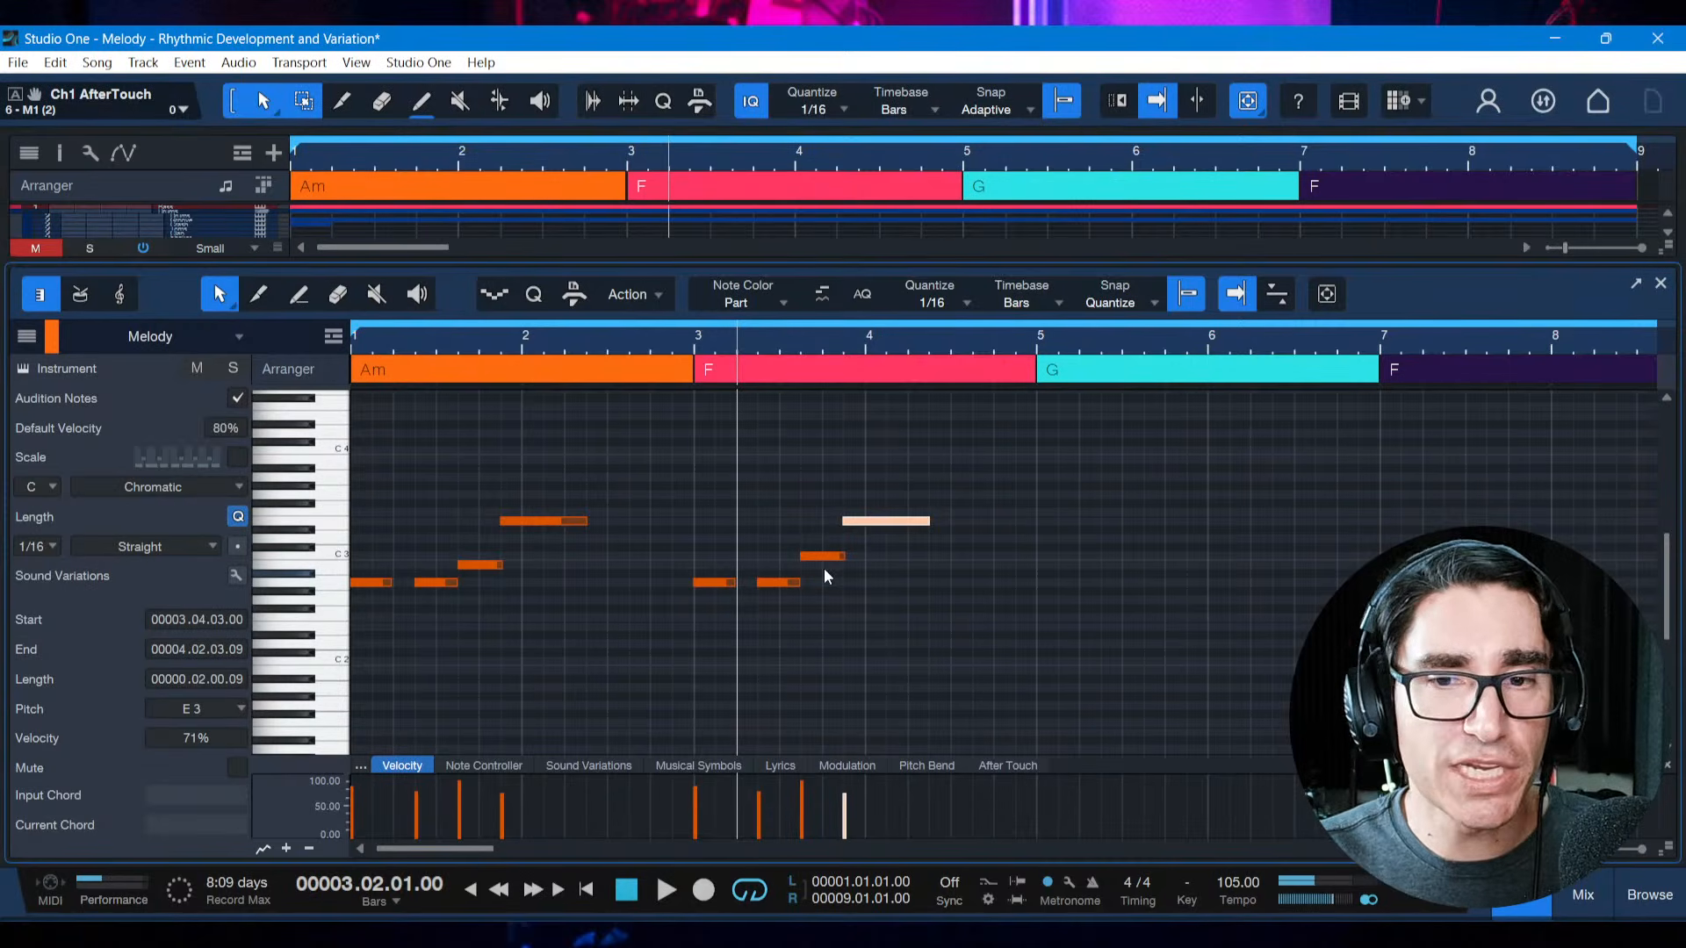
pyautogui.press('Up')
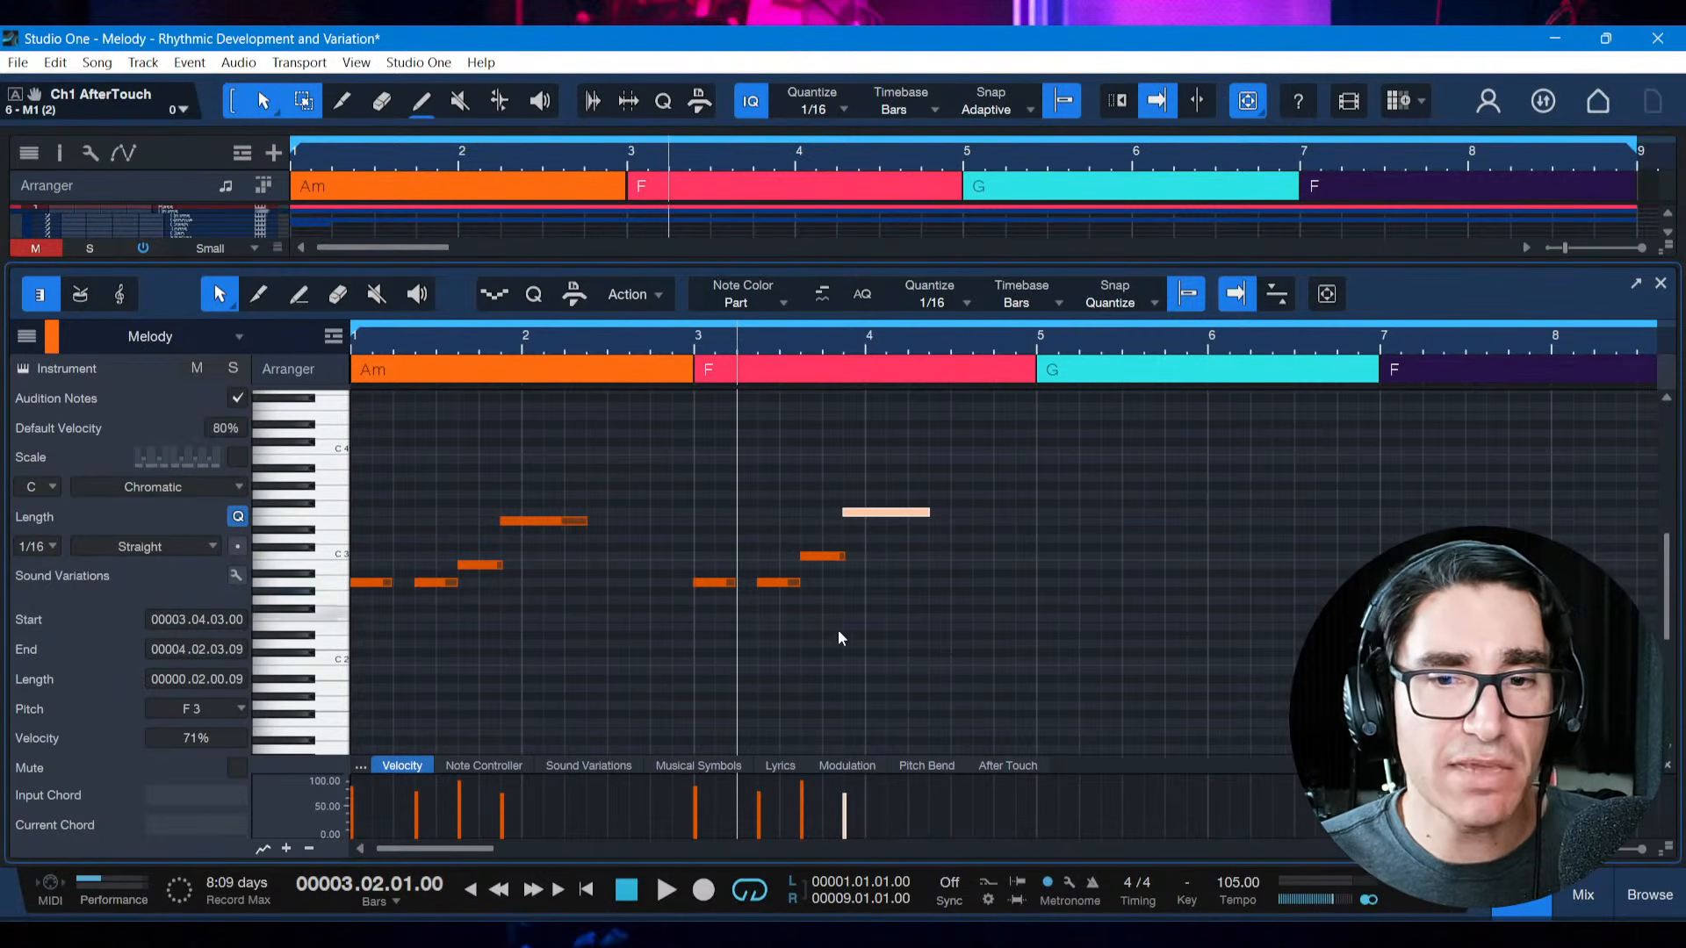
# Listen to the altered motif from bar 3, and play the whole melody from the start
pyautogui.click(692, 348)
pyautogui.press('space')
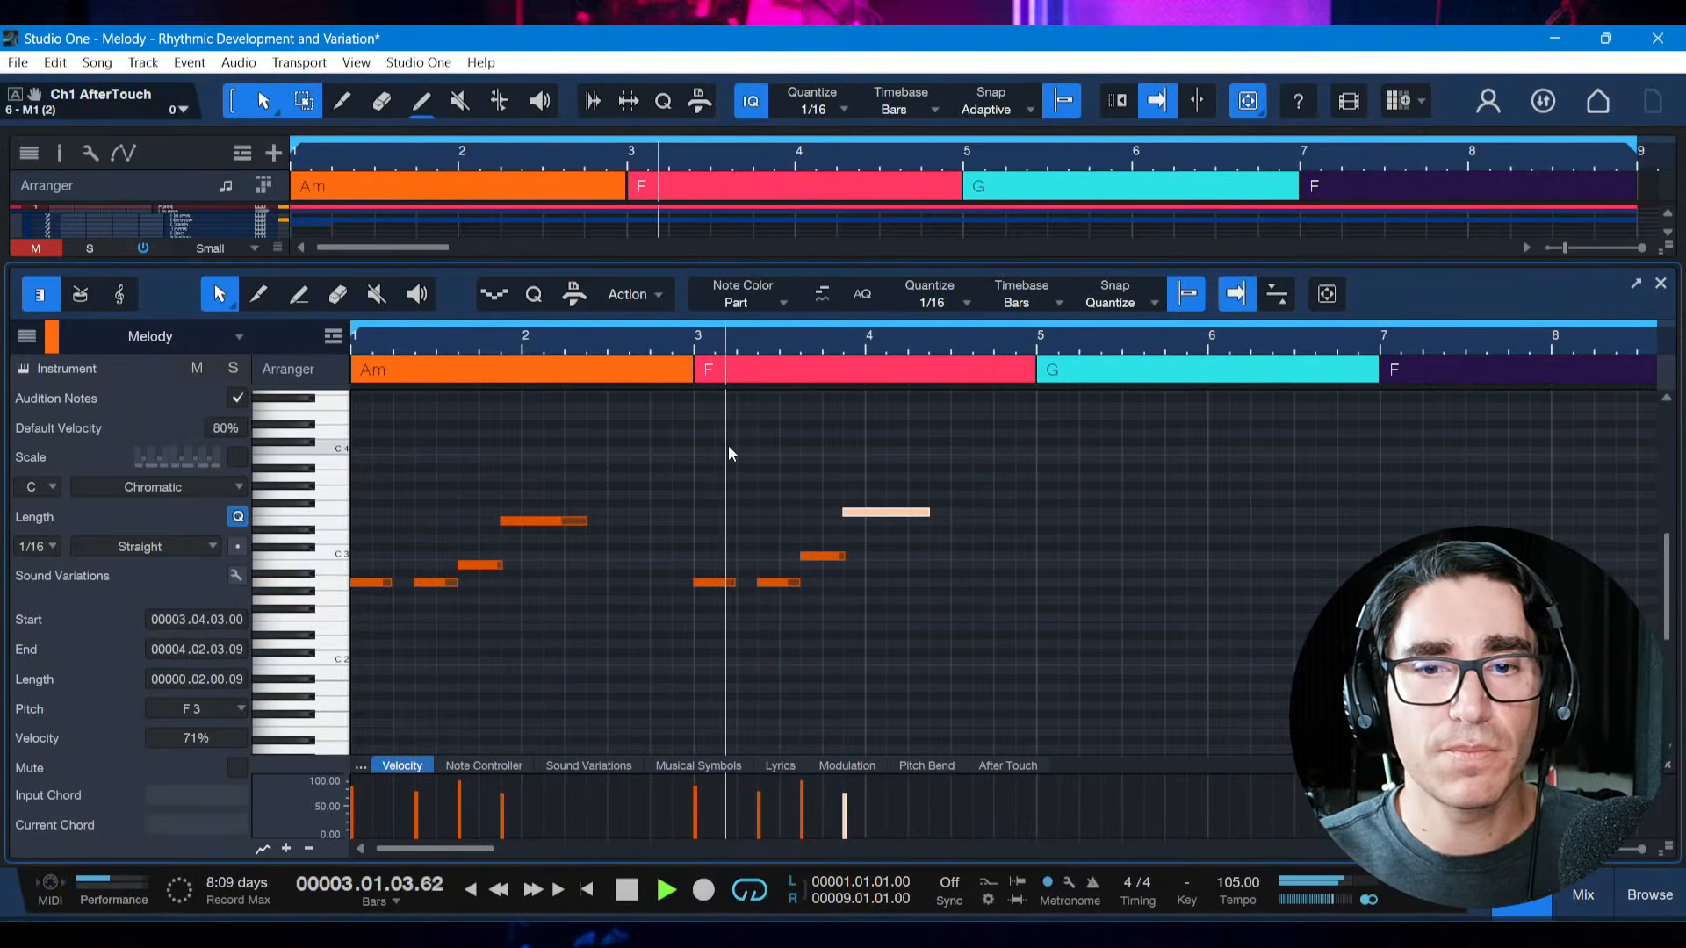
pyautogui.press('space')
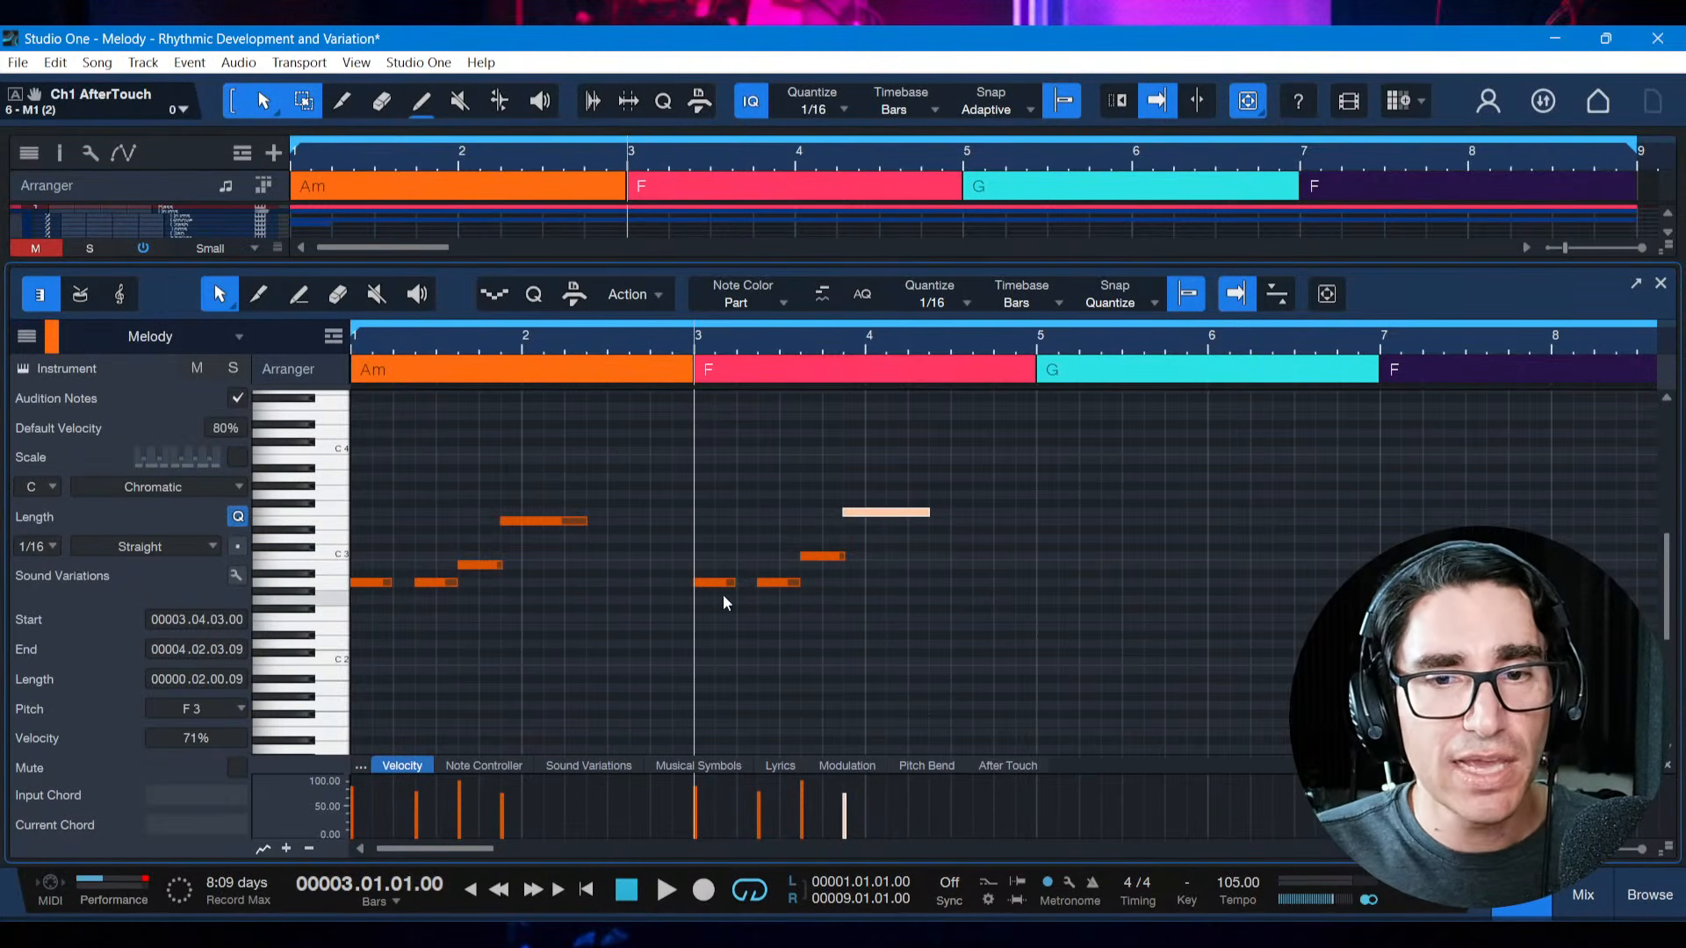
pyautogui.press('Home')
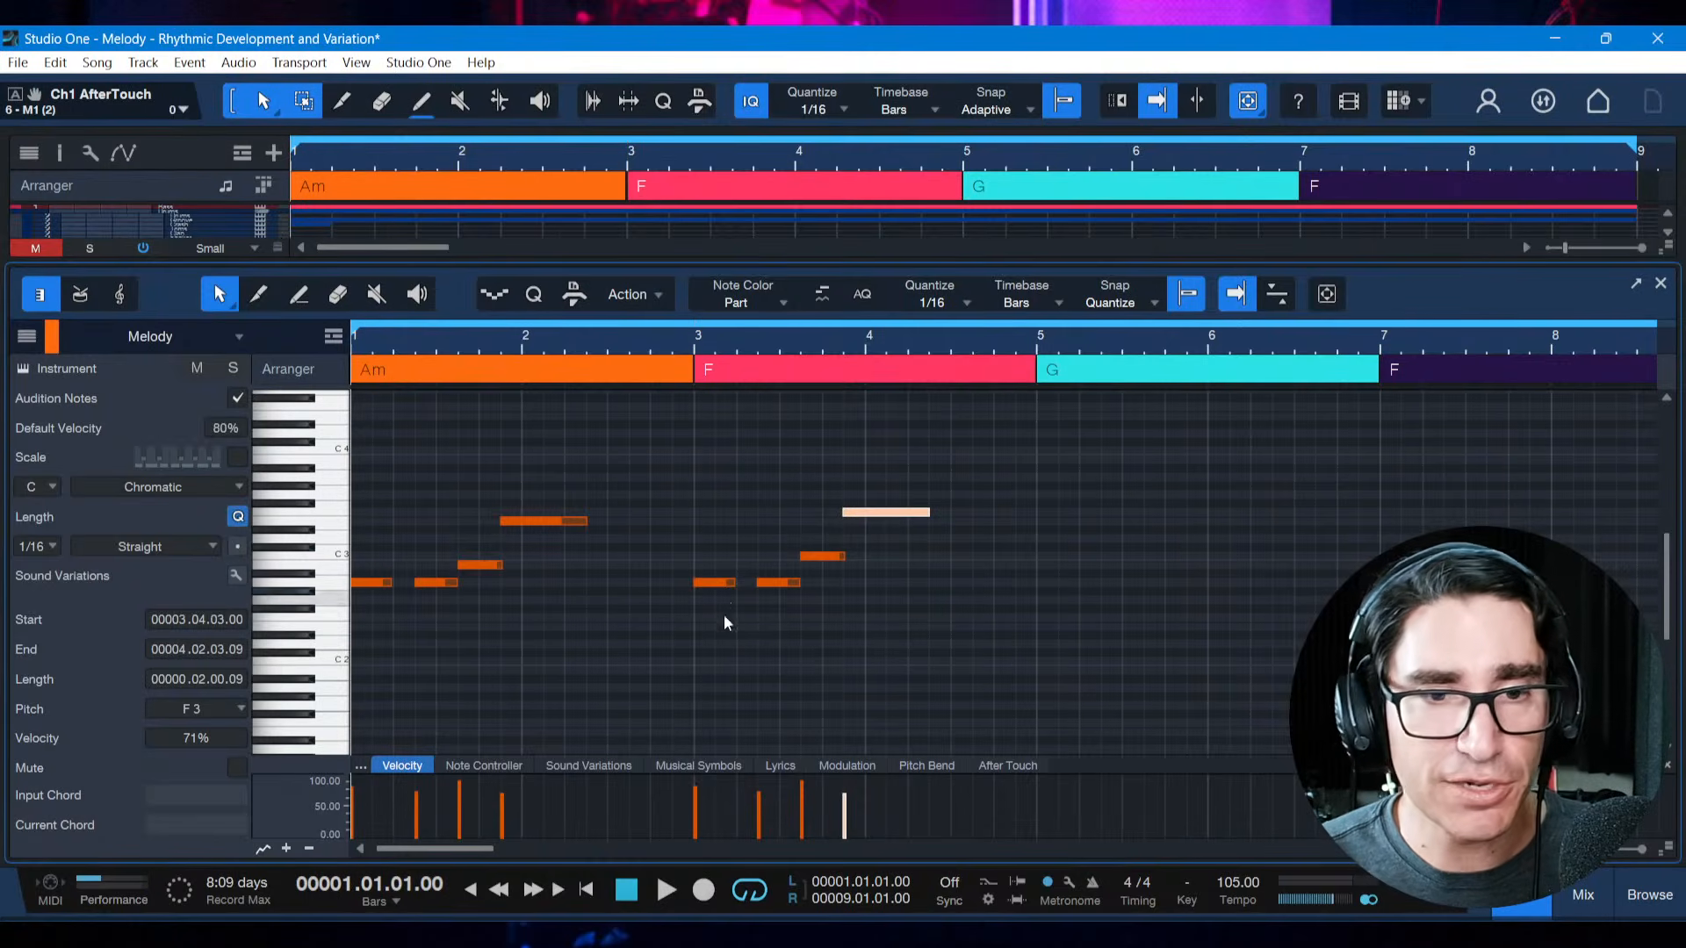
pyautogui.press('space')
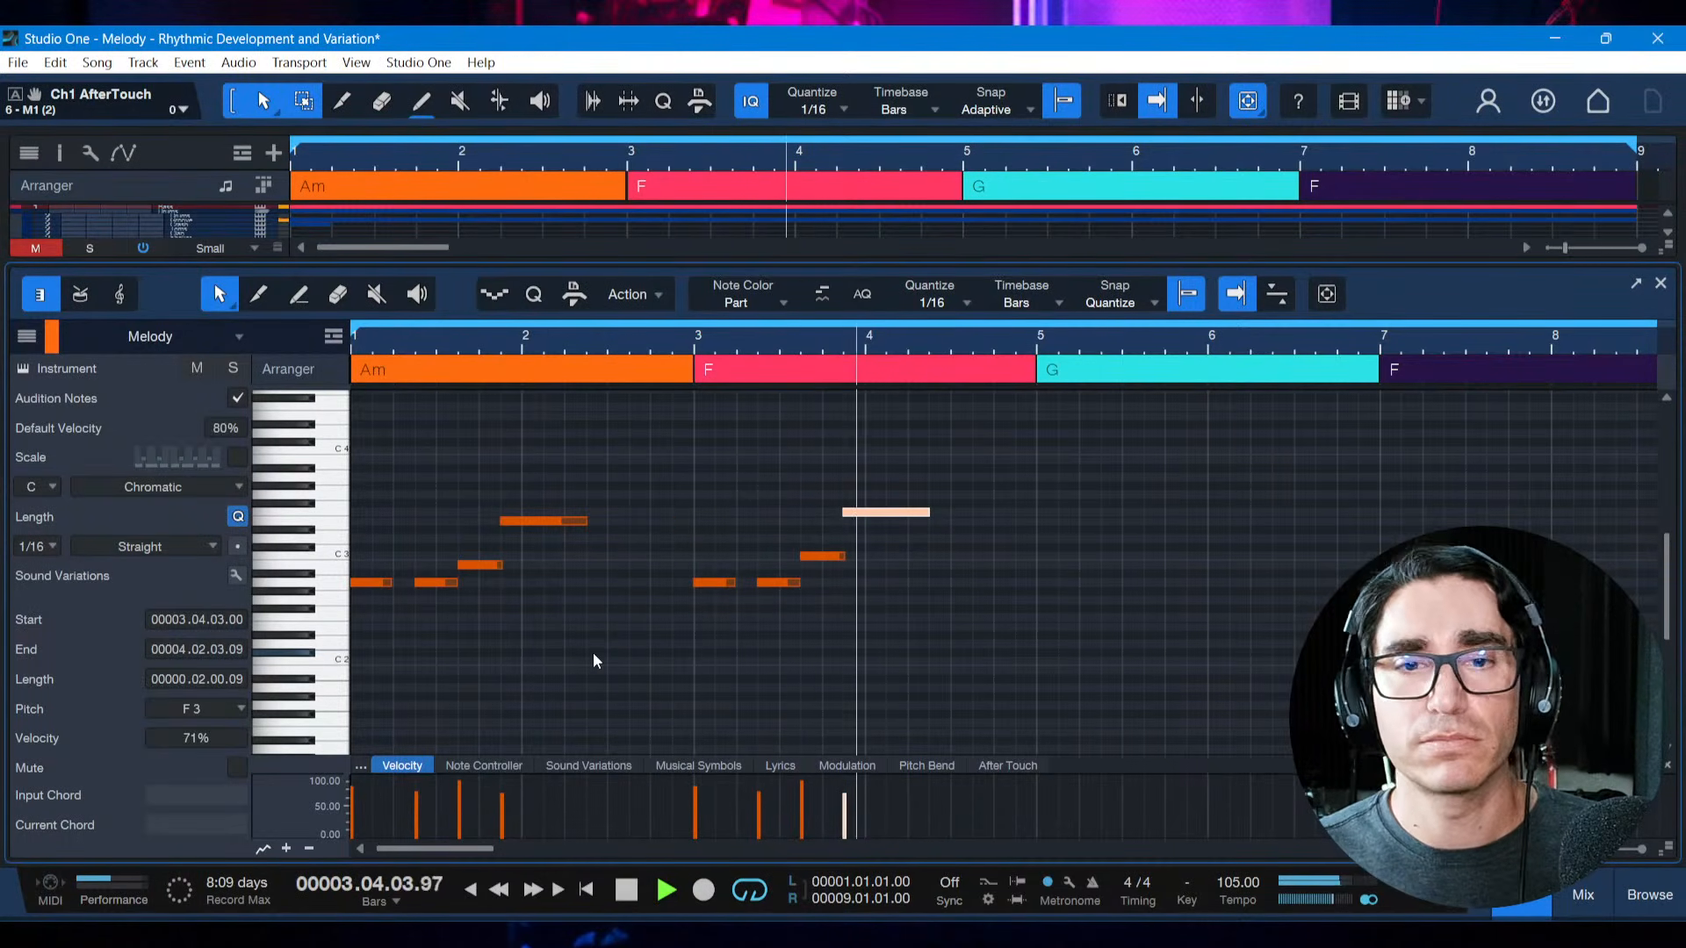
pyautogui.press('space')
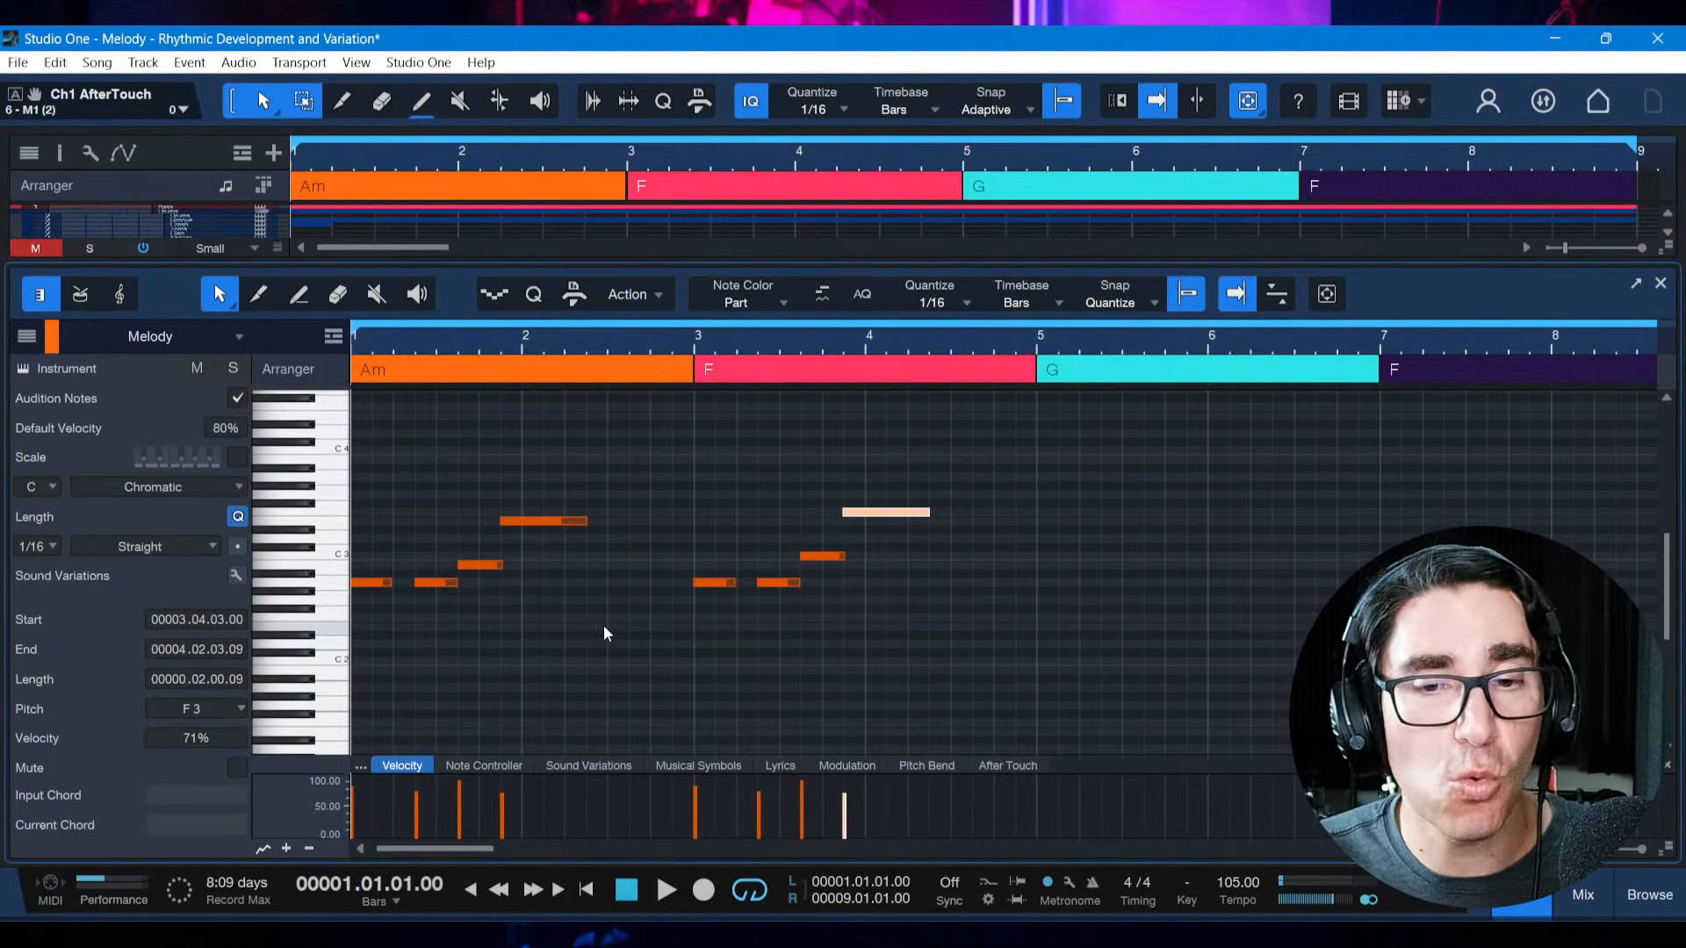
# Raise the first two notes of the bar 3 motif to F3
pyautogui.click(665, 572)
pyautogui.moveTo(672, 567); pyautogui.dragTo(795, 609)
pyautogui.press('Up')
pyautogui.press('Up')
pyautogui.press('Up')
pyautogui.press('Up')
pyautogui.press('Up')
pyautogui.press('Up')
pyautogui.press('Up')
pyautogui.press('Up')
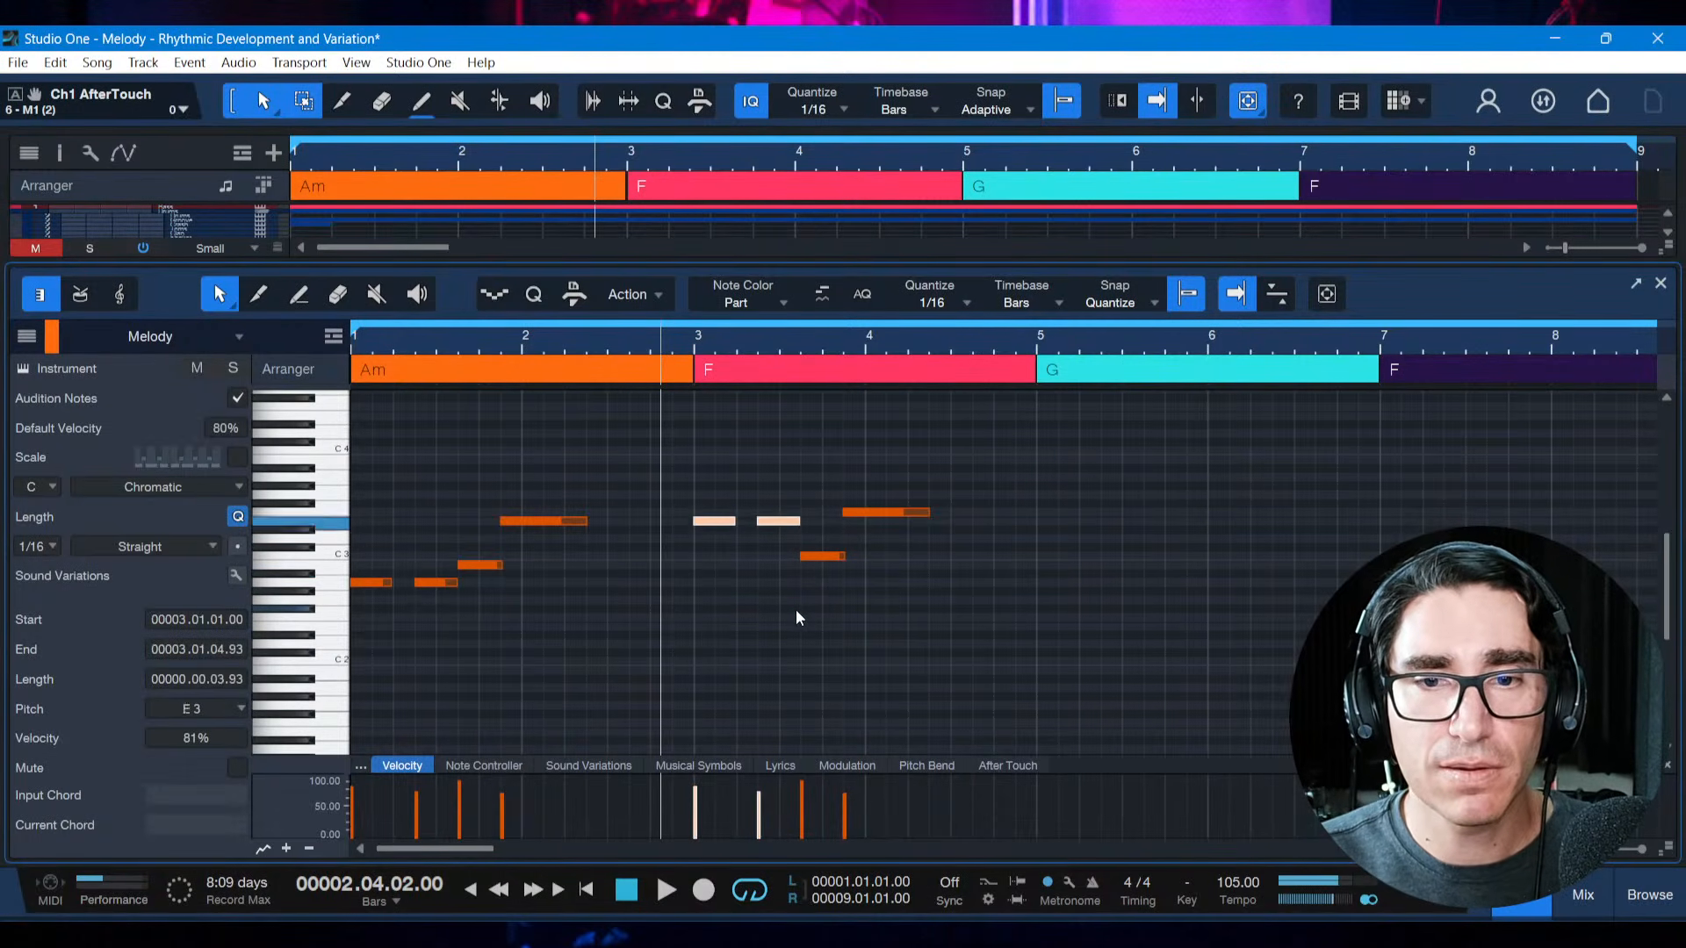
pyautogui.press('Right')
pyautogui.press('Right')
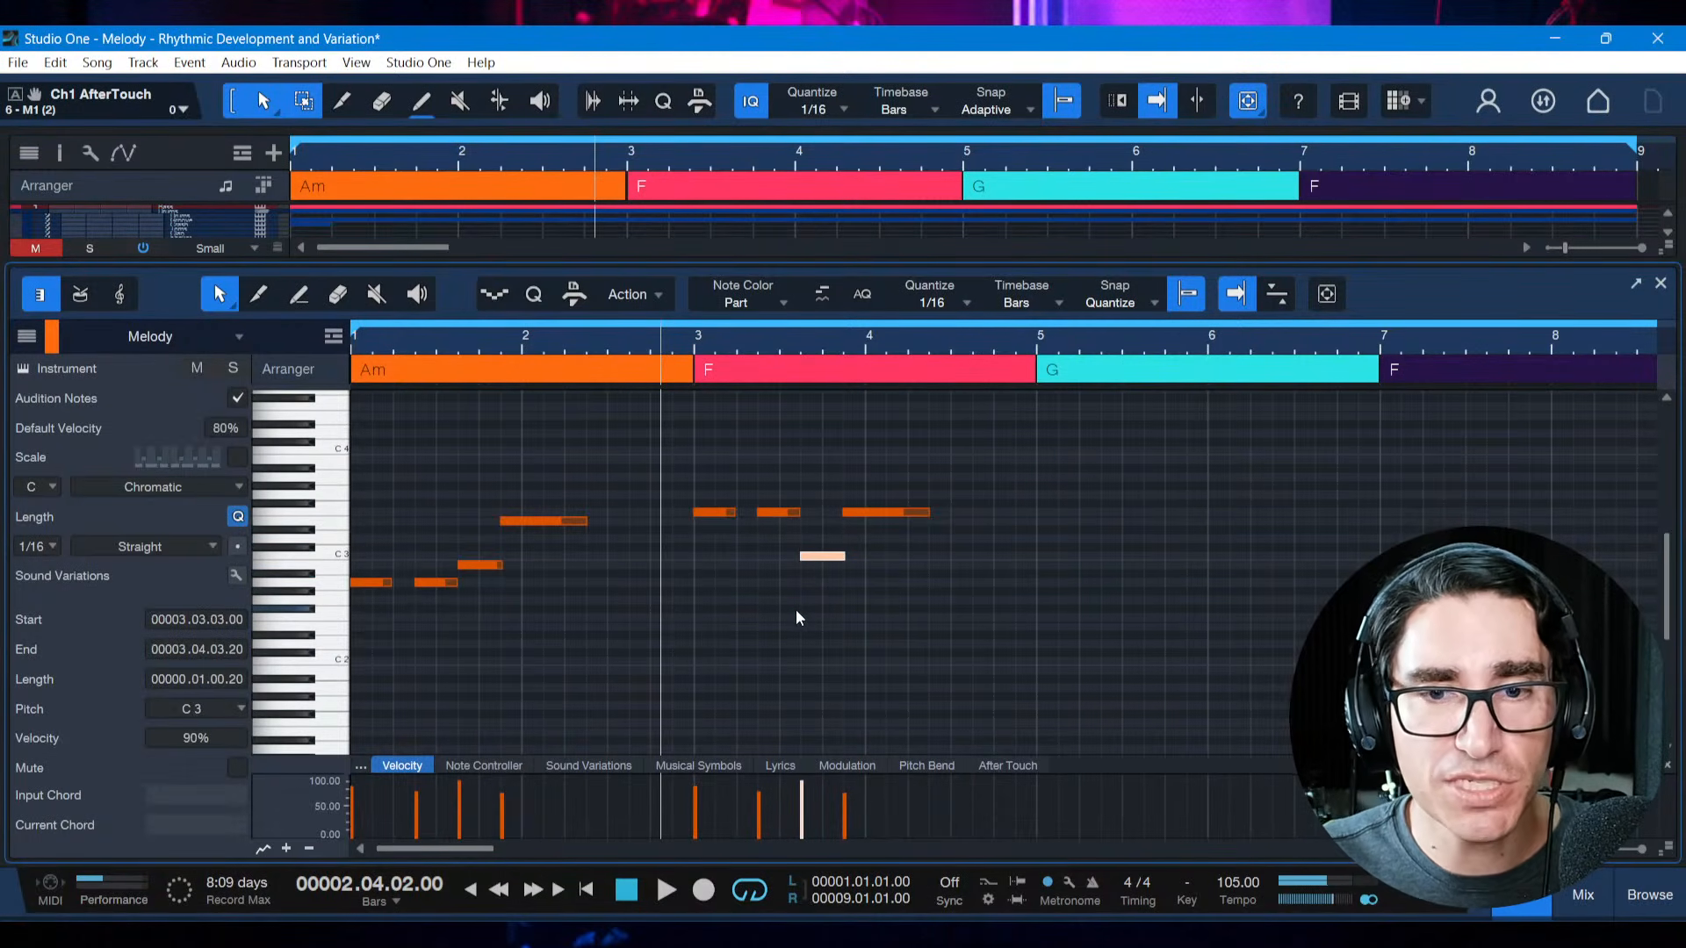
# Lower the last, long note of the bar 3 motif to A2
pyautogui.press('Right')
pyautogui.press('Down')
pyautogui.press('Down')
pyautogui.press('Down')
pyautogui.press('Down')
pyautogui.press('Down')
pyautogui.press('Down')
pyautogui.press('Down')
pyautogui.press('Down')
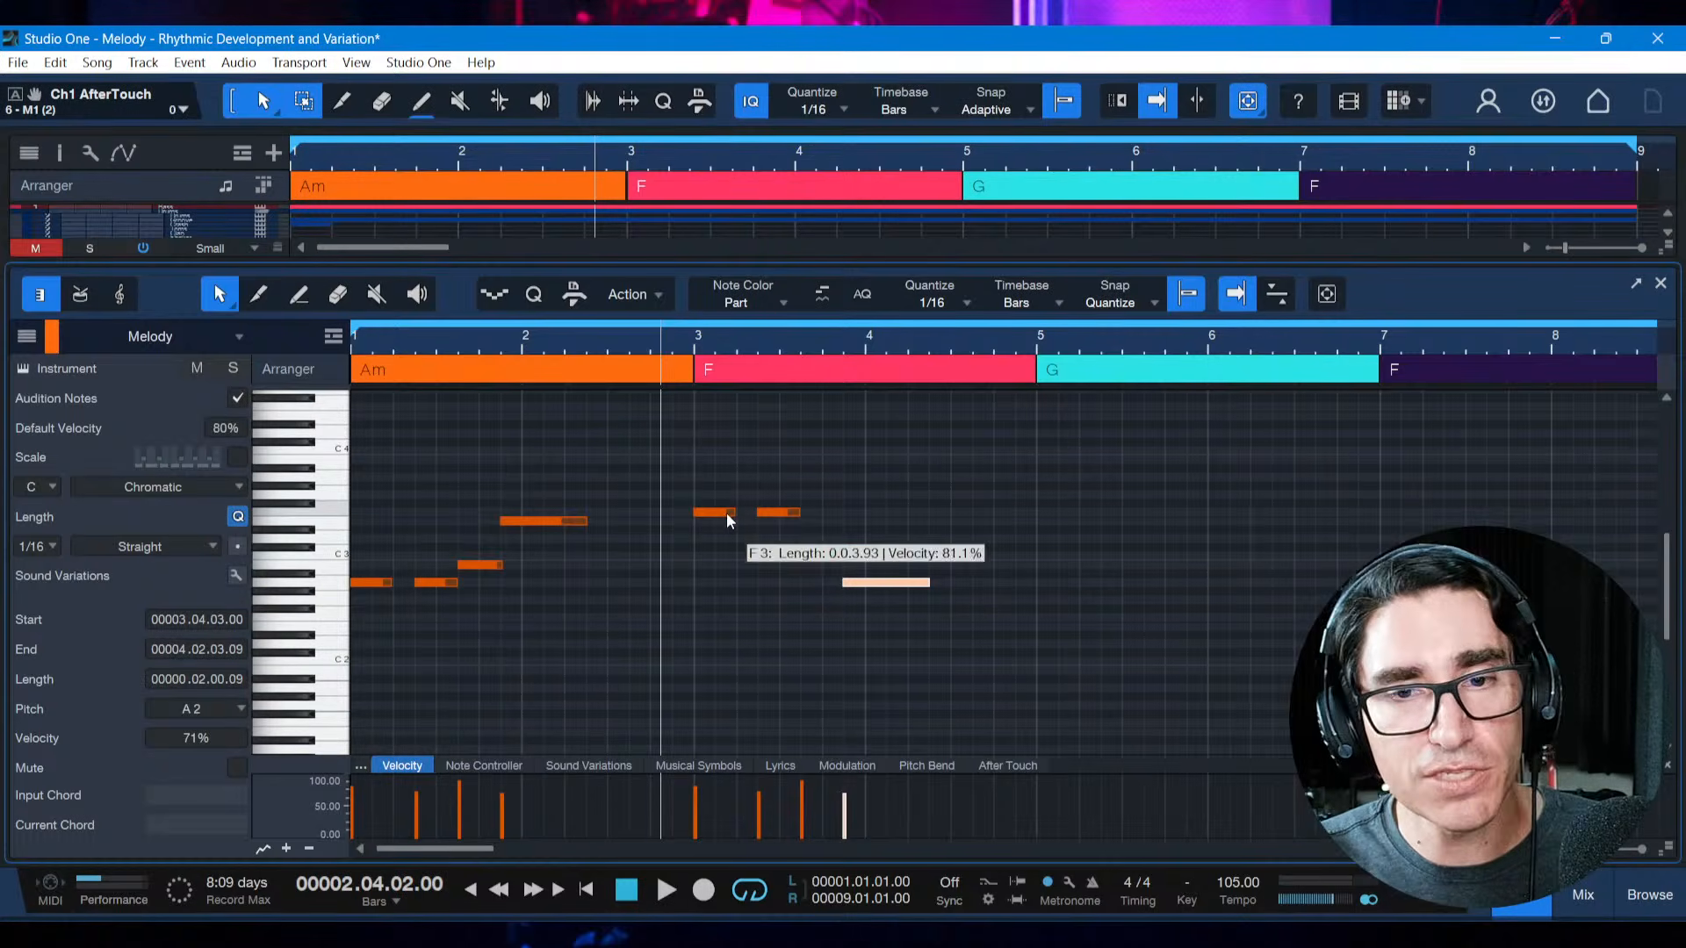
# Play the melody from the start and save the song
pyautogui.press(',')
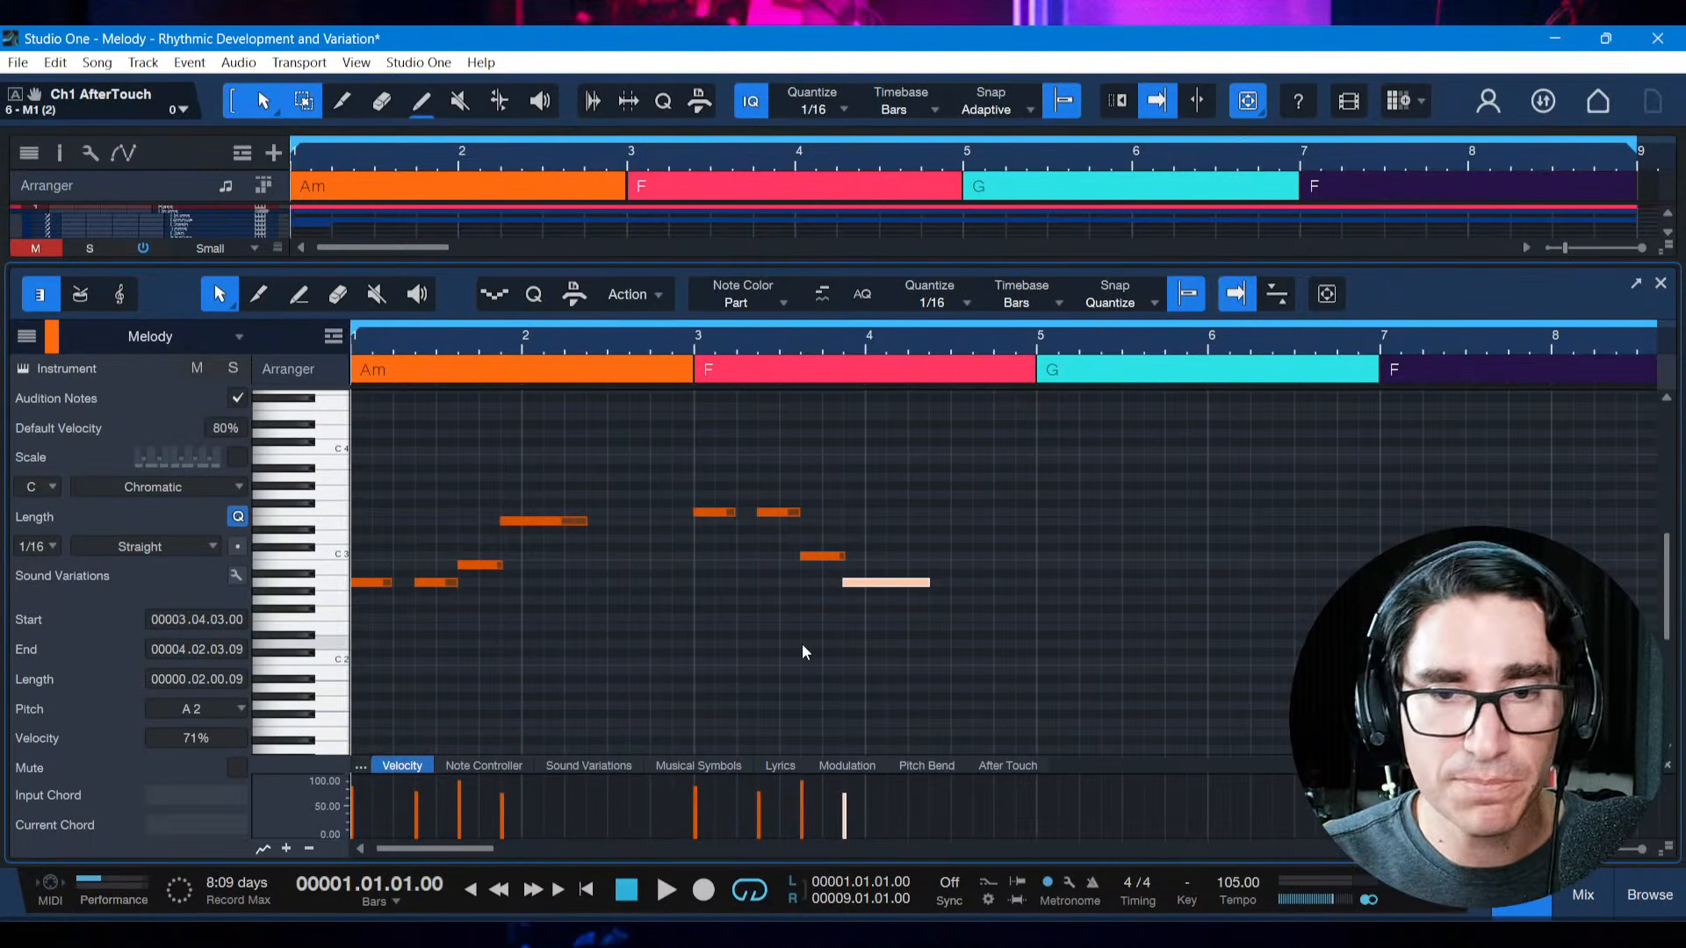
pyautogui.press('space')
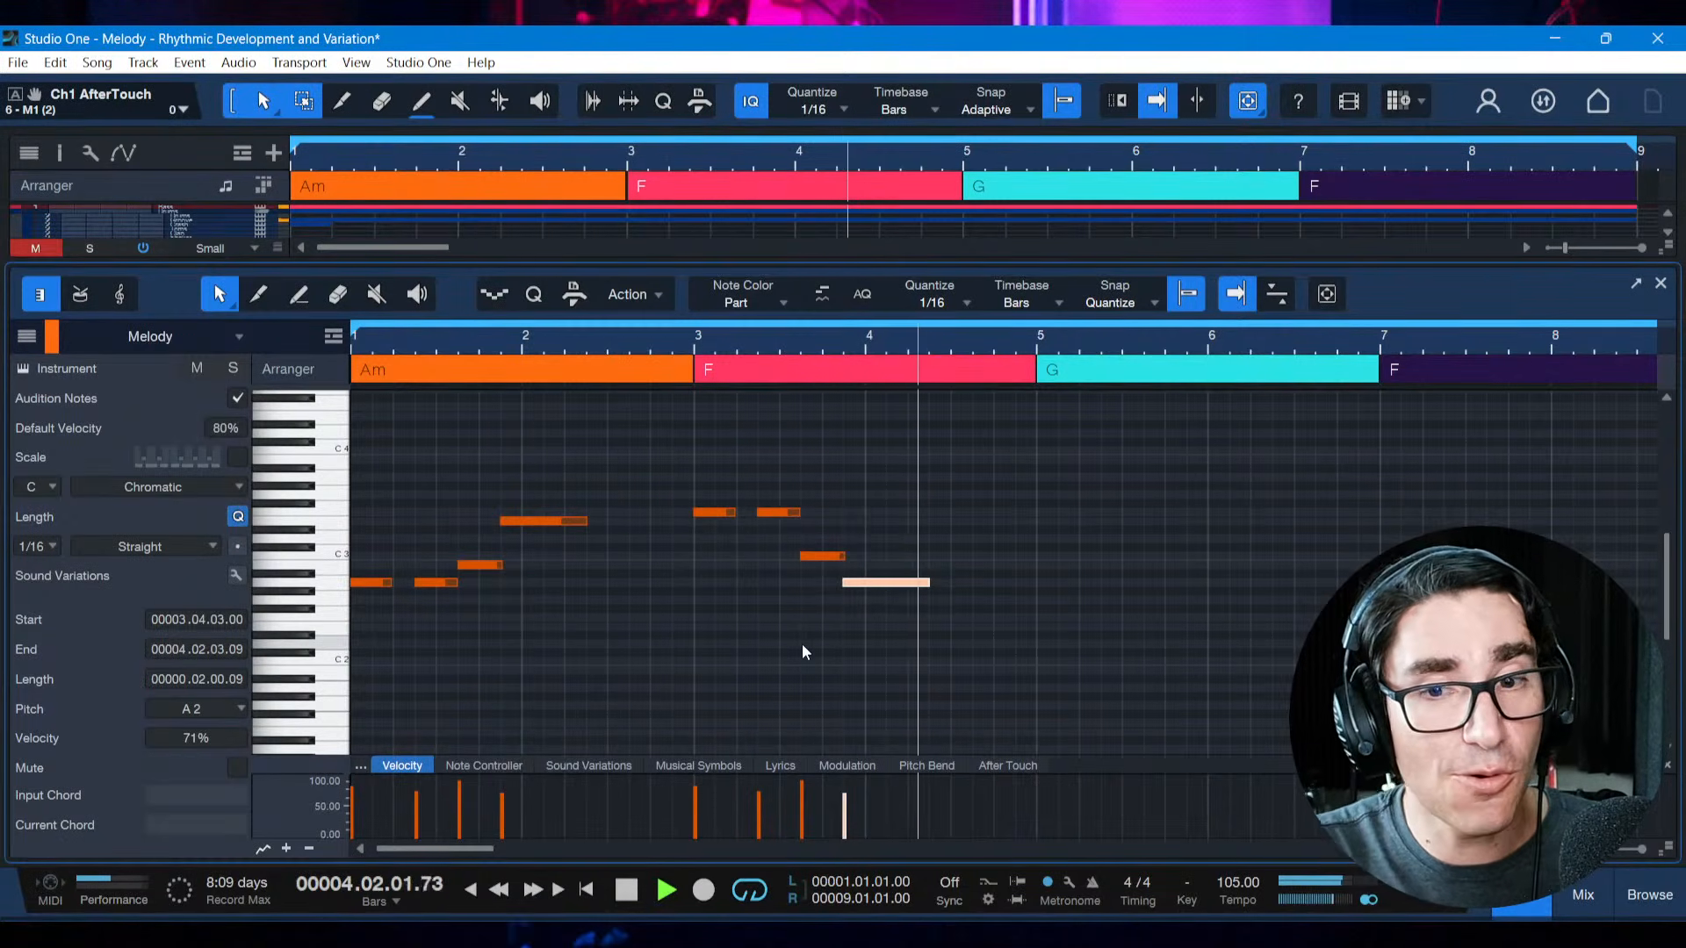
pyautogui.press('space')
pyautogui.hotkey('ctrl', 's')
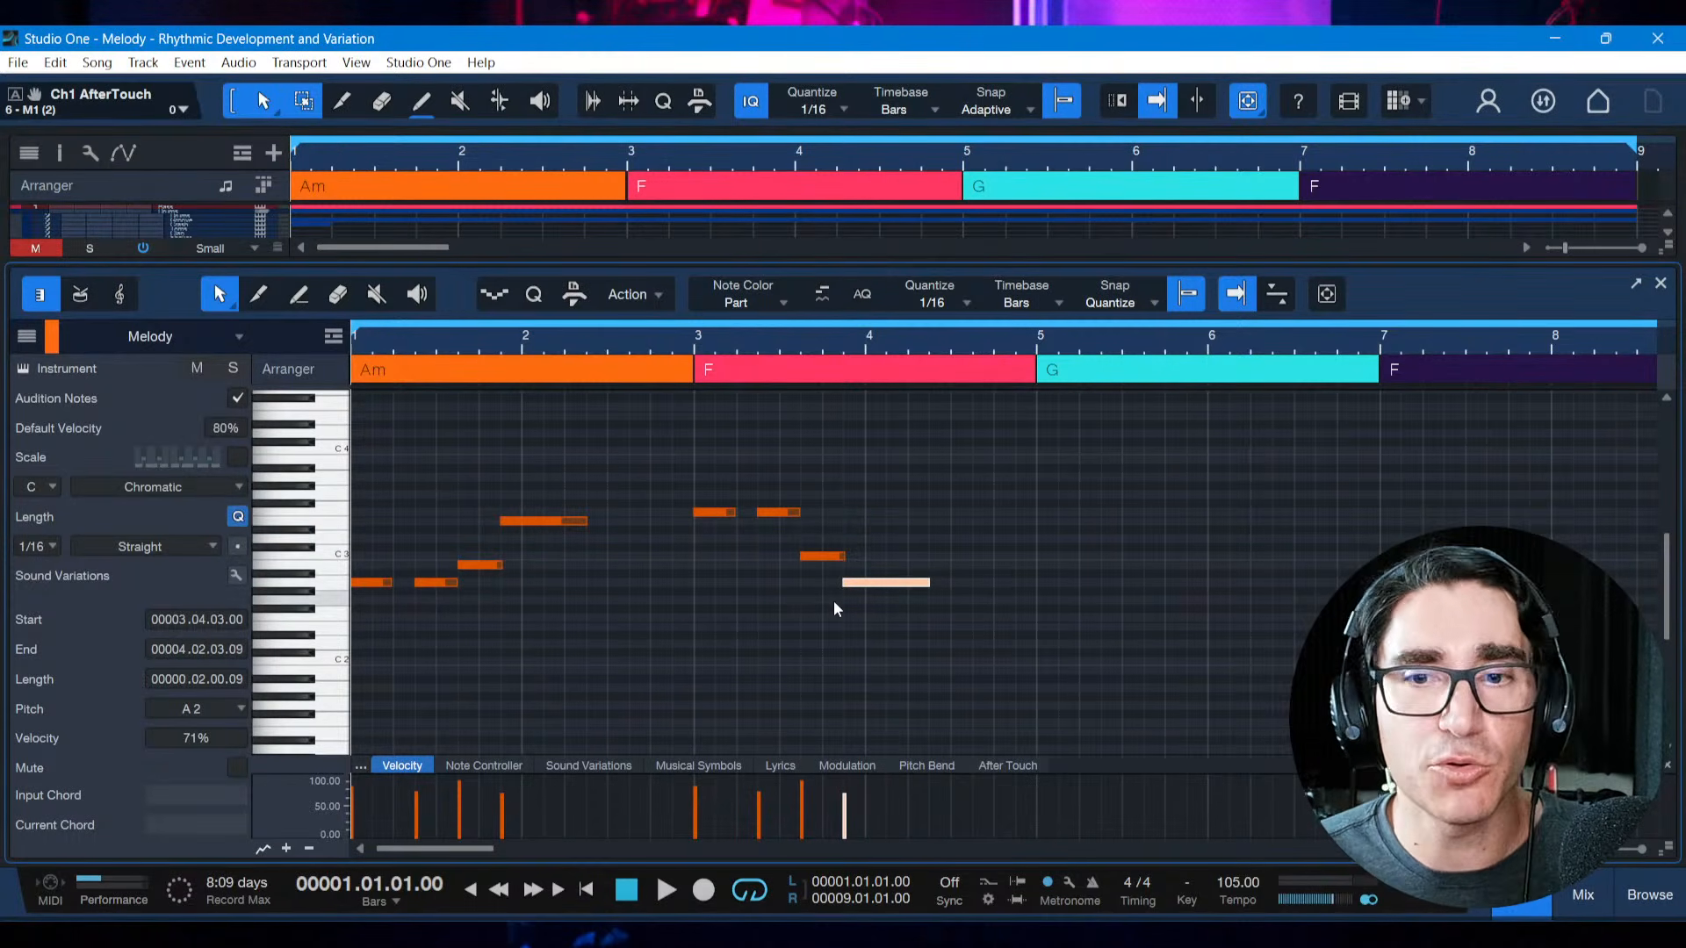
# Duplicate the four notes of the bar 3 motif to bar 5 over the G chord
pyautogui.click(945, 937)
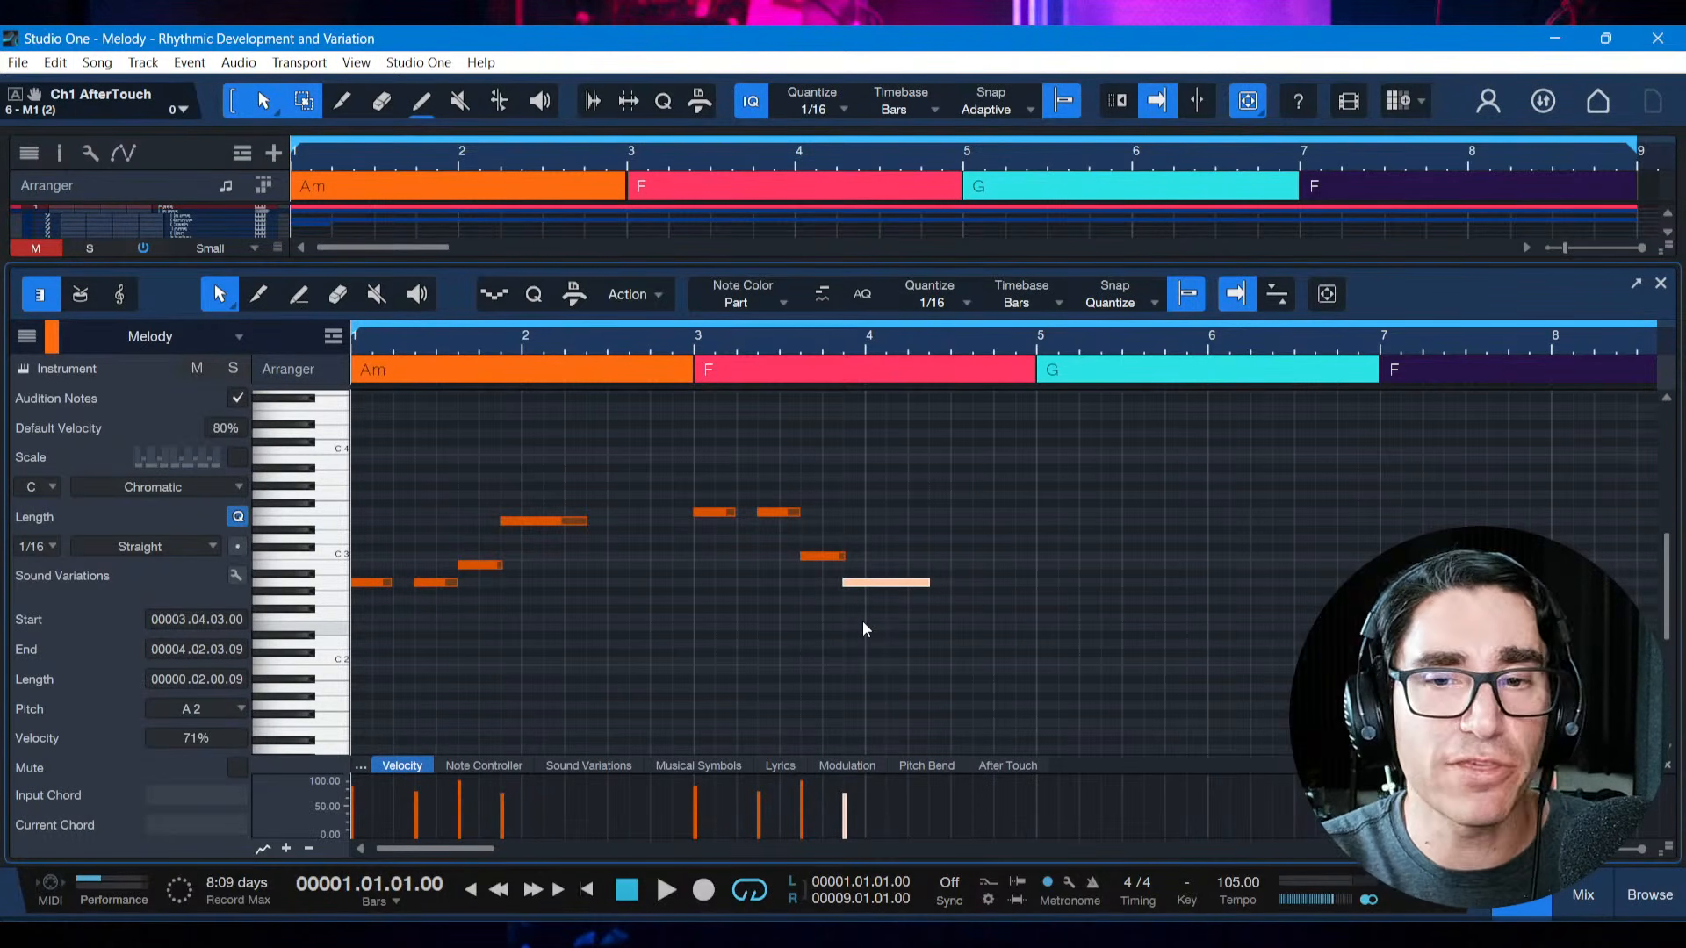
pyautogui.click(897, 646)
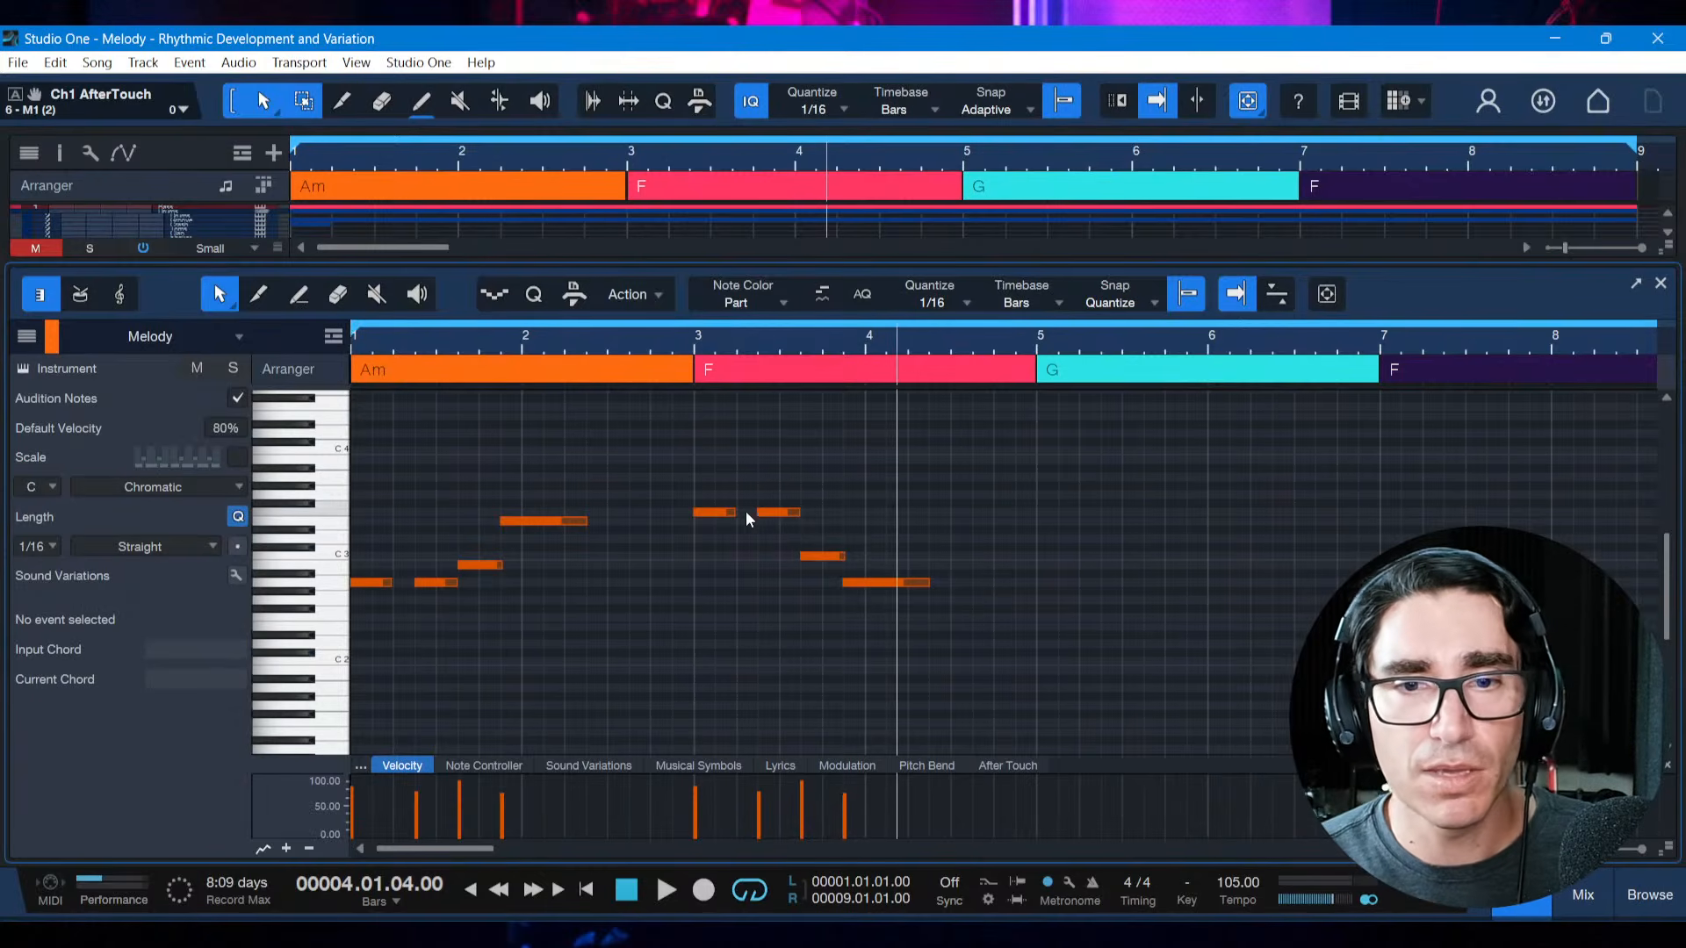
pyautogui.moveTo(681, 482); pyautogui.dragTo(946, 604)
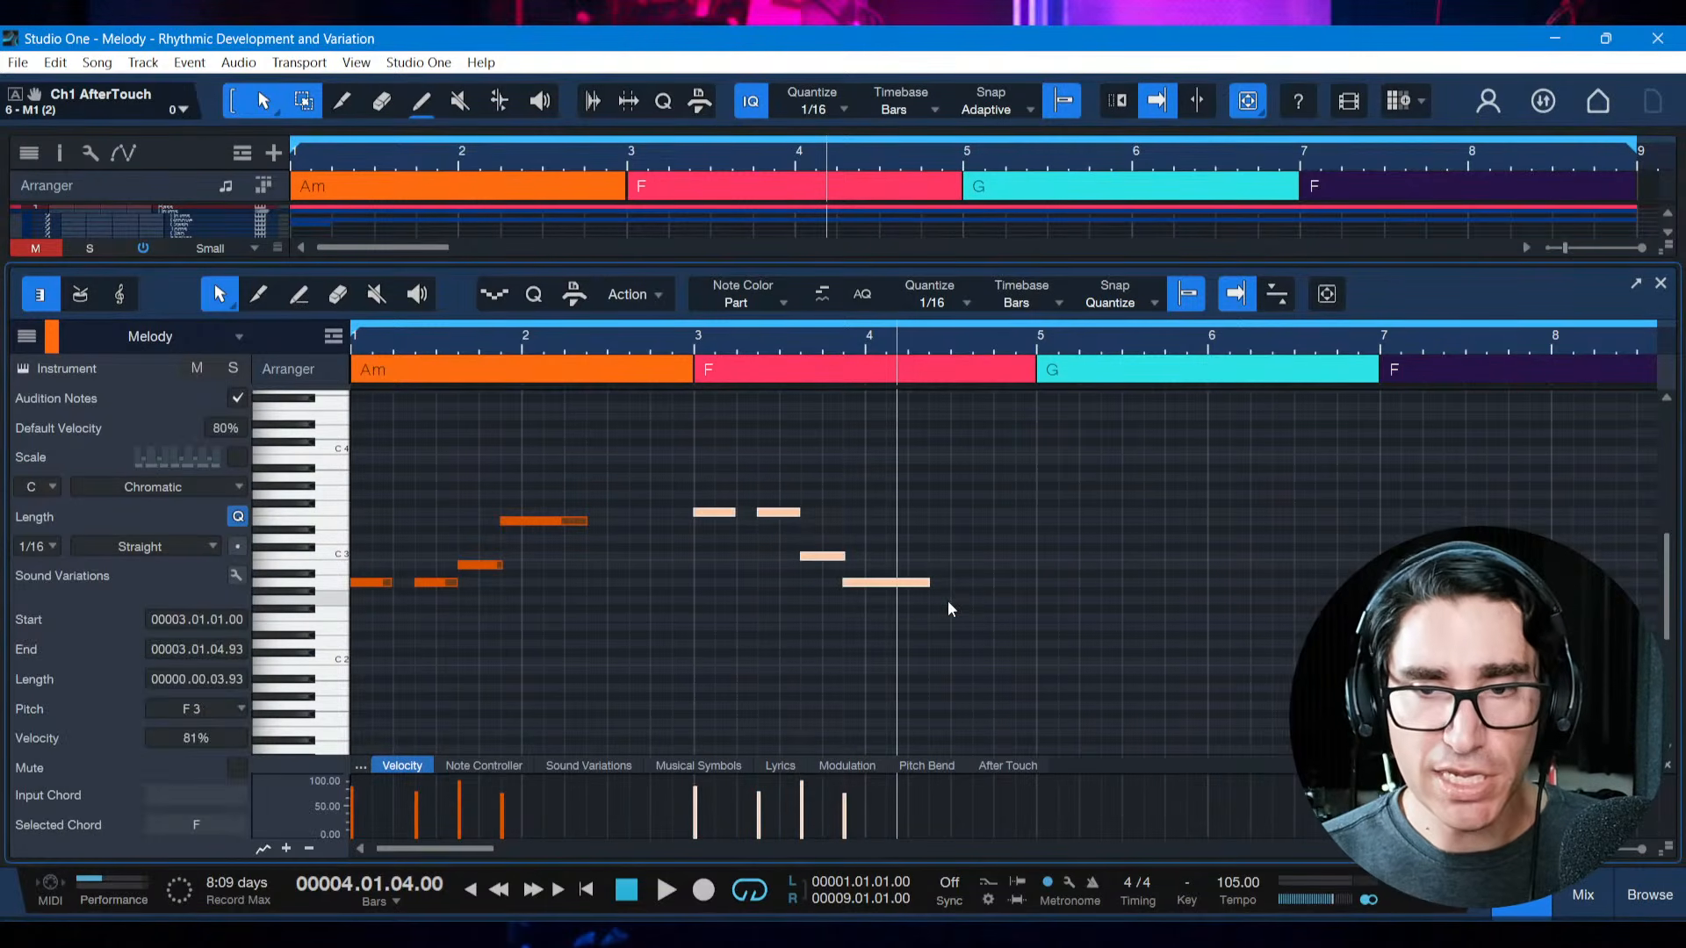
pyautogui.press('d')
# Lower the first two notes of the bar 5 motif to D3
pyautogui.click(1055, 609)
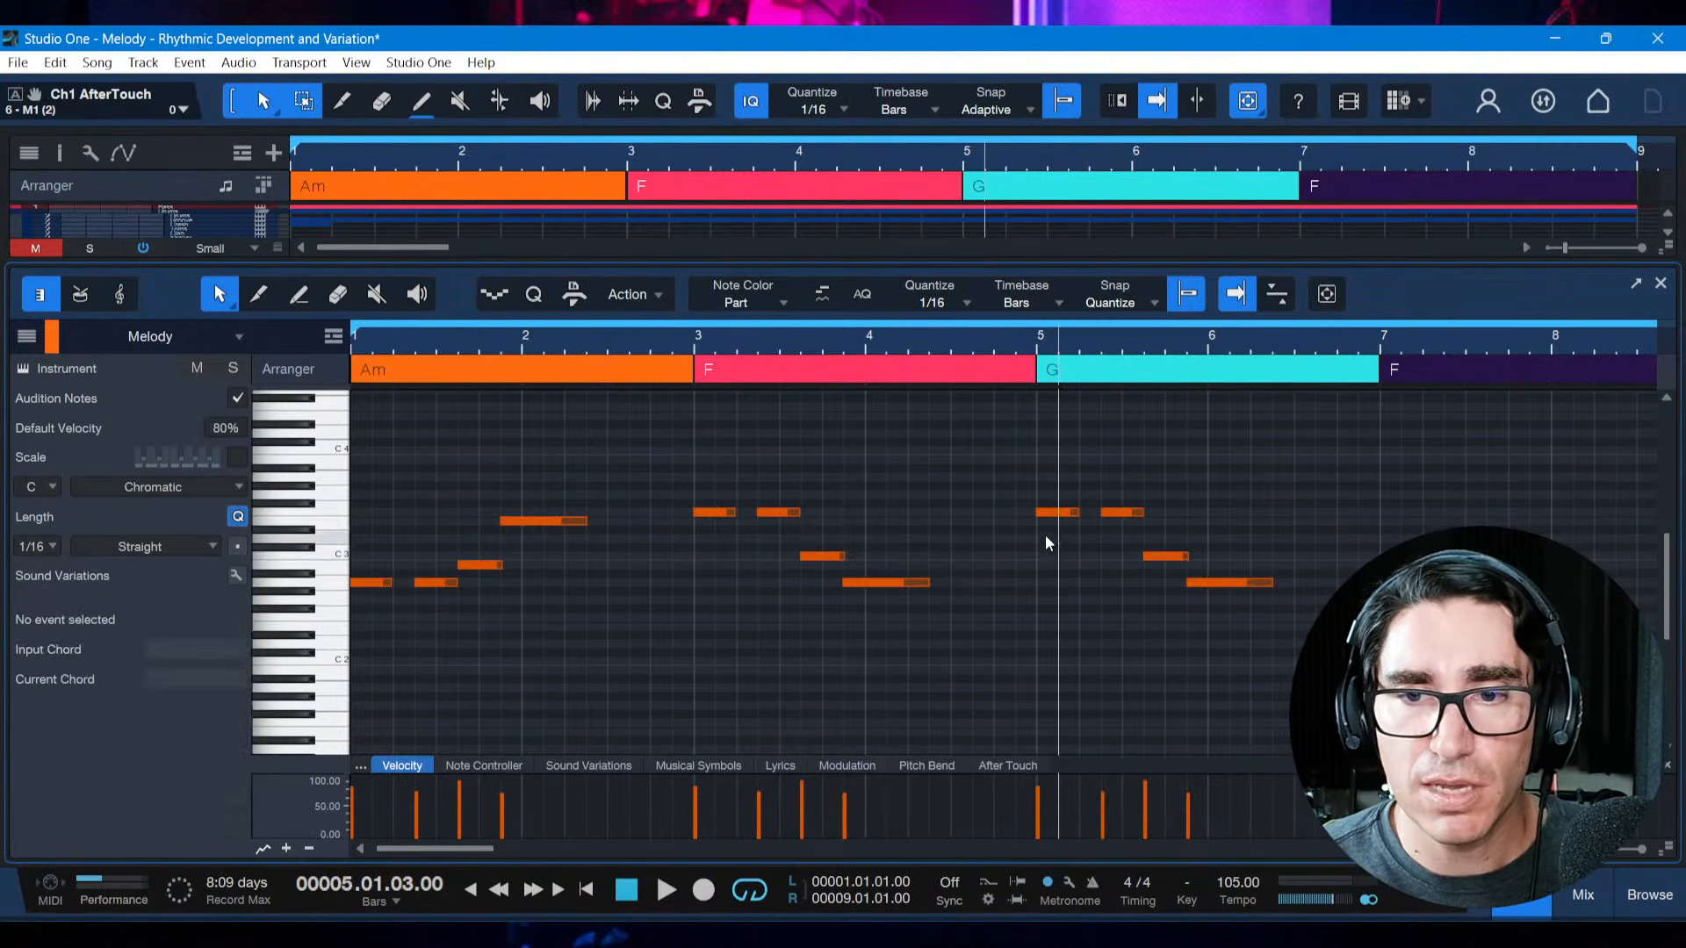
pyautogui.moveTo(1014, 504); pyautogui.dragTo(1241, 516)
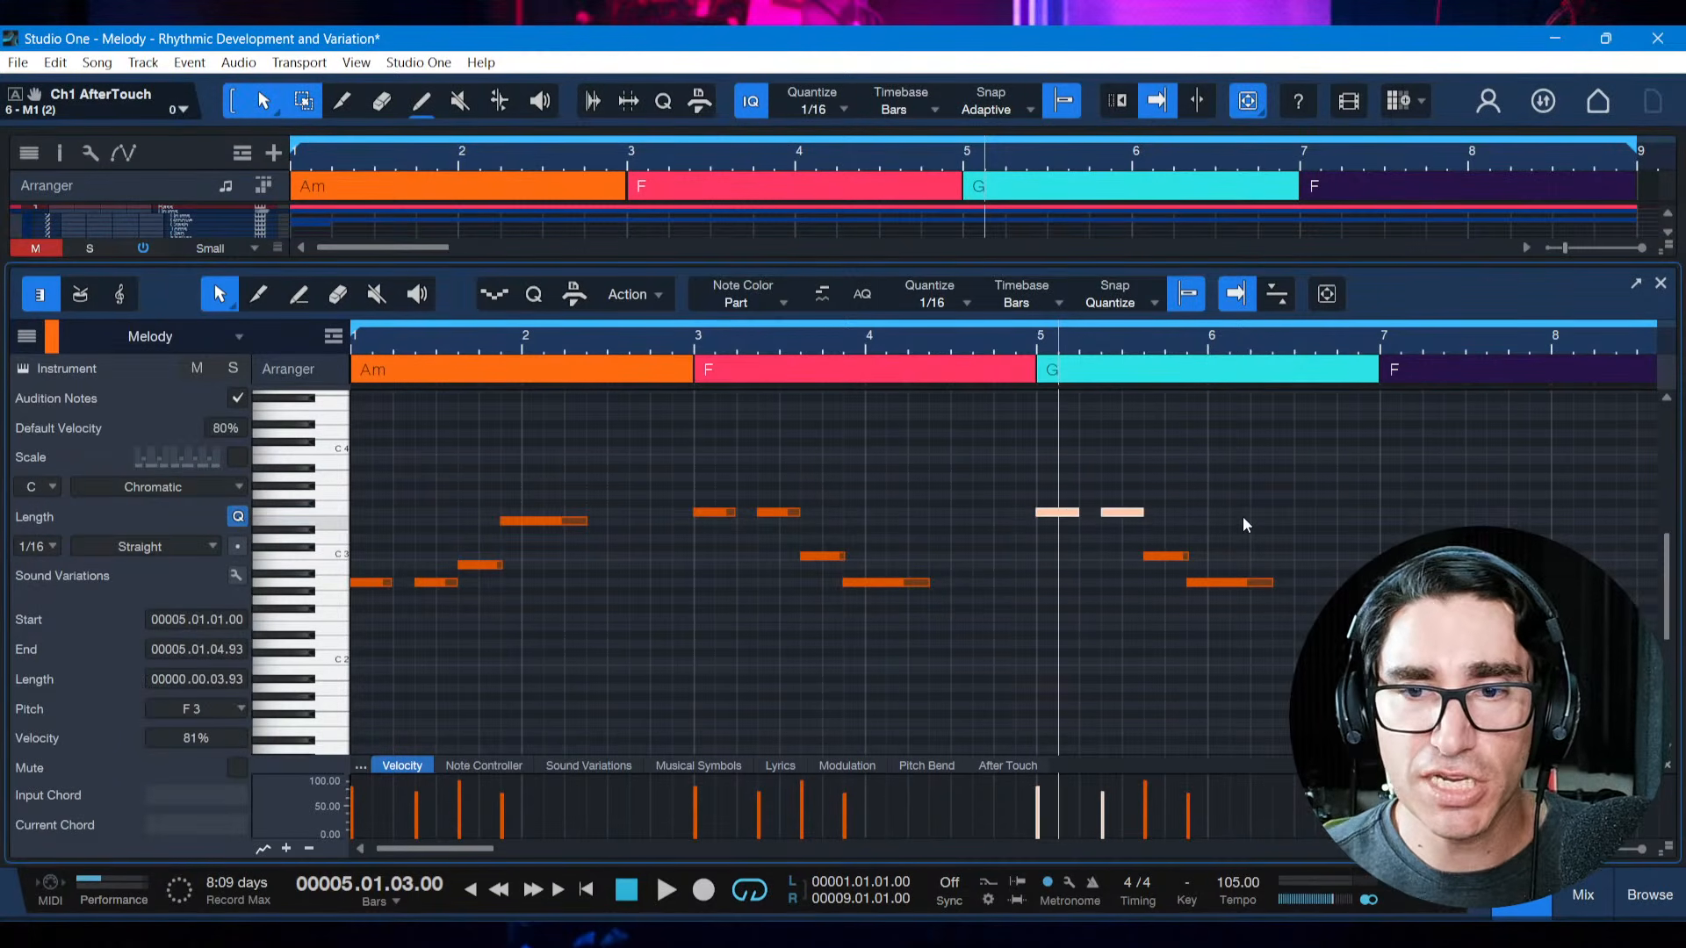
pyautogui.press('Down')
pyautogui.press('Down')
pyautogui.press('Down')
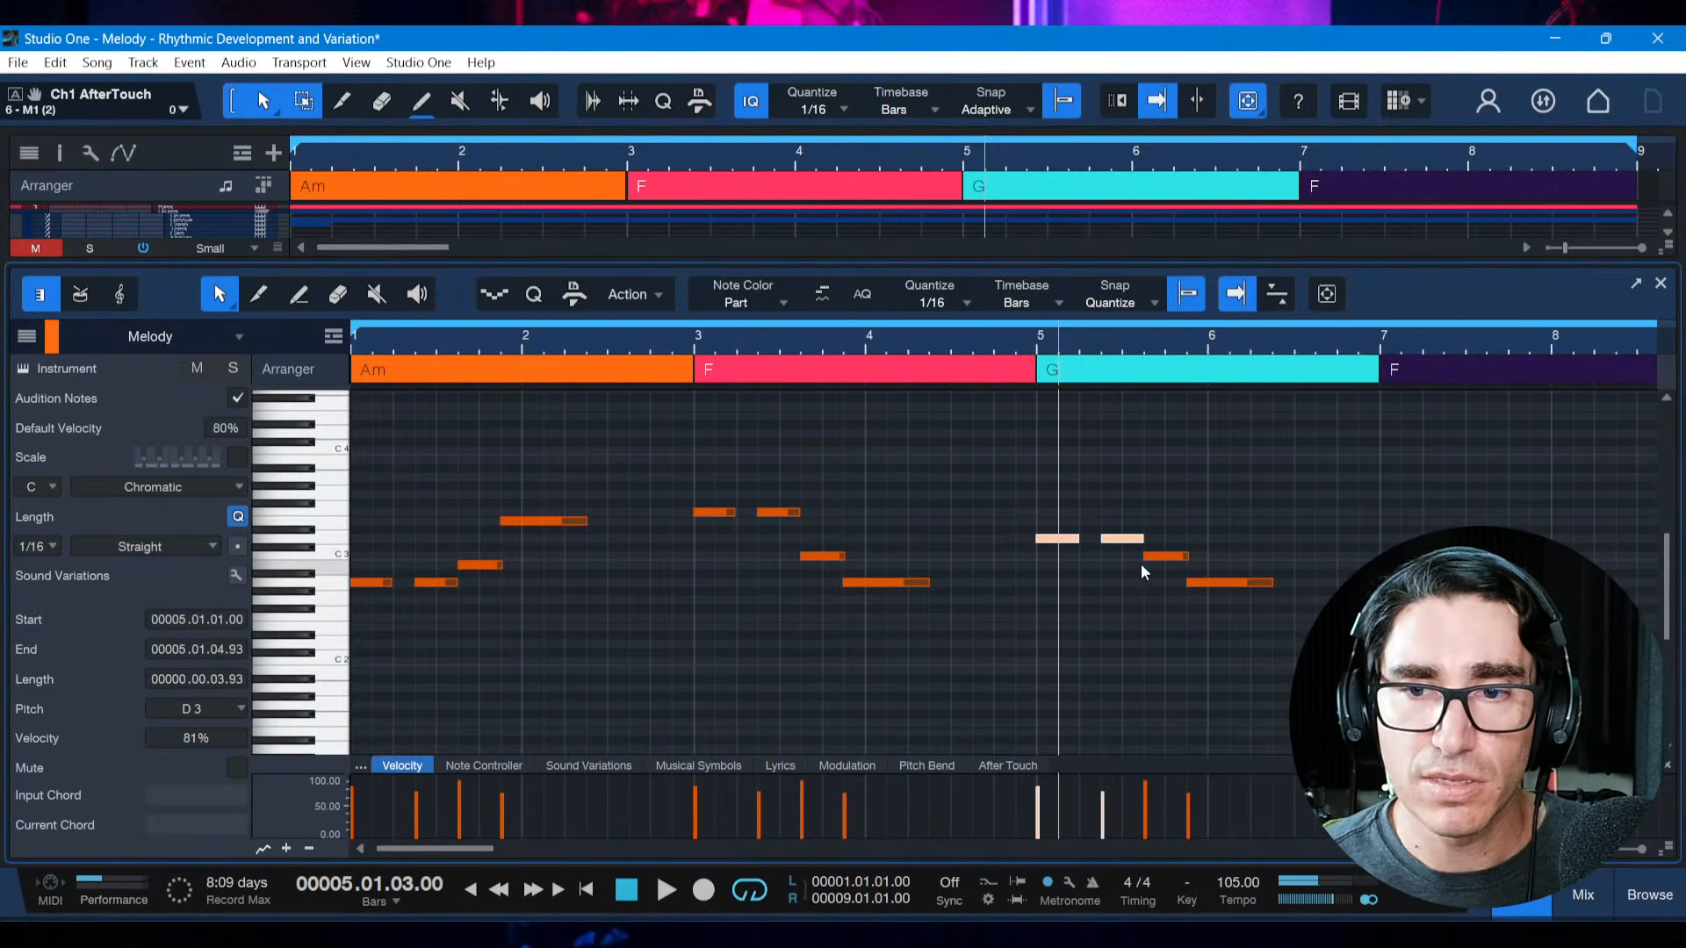
# Lower the bar 5 motif's third note to B2 and its last, long note to G2, and save the song
pyautogui.click(1145, 560)
pyautogui.press('Down')
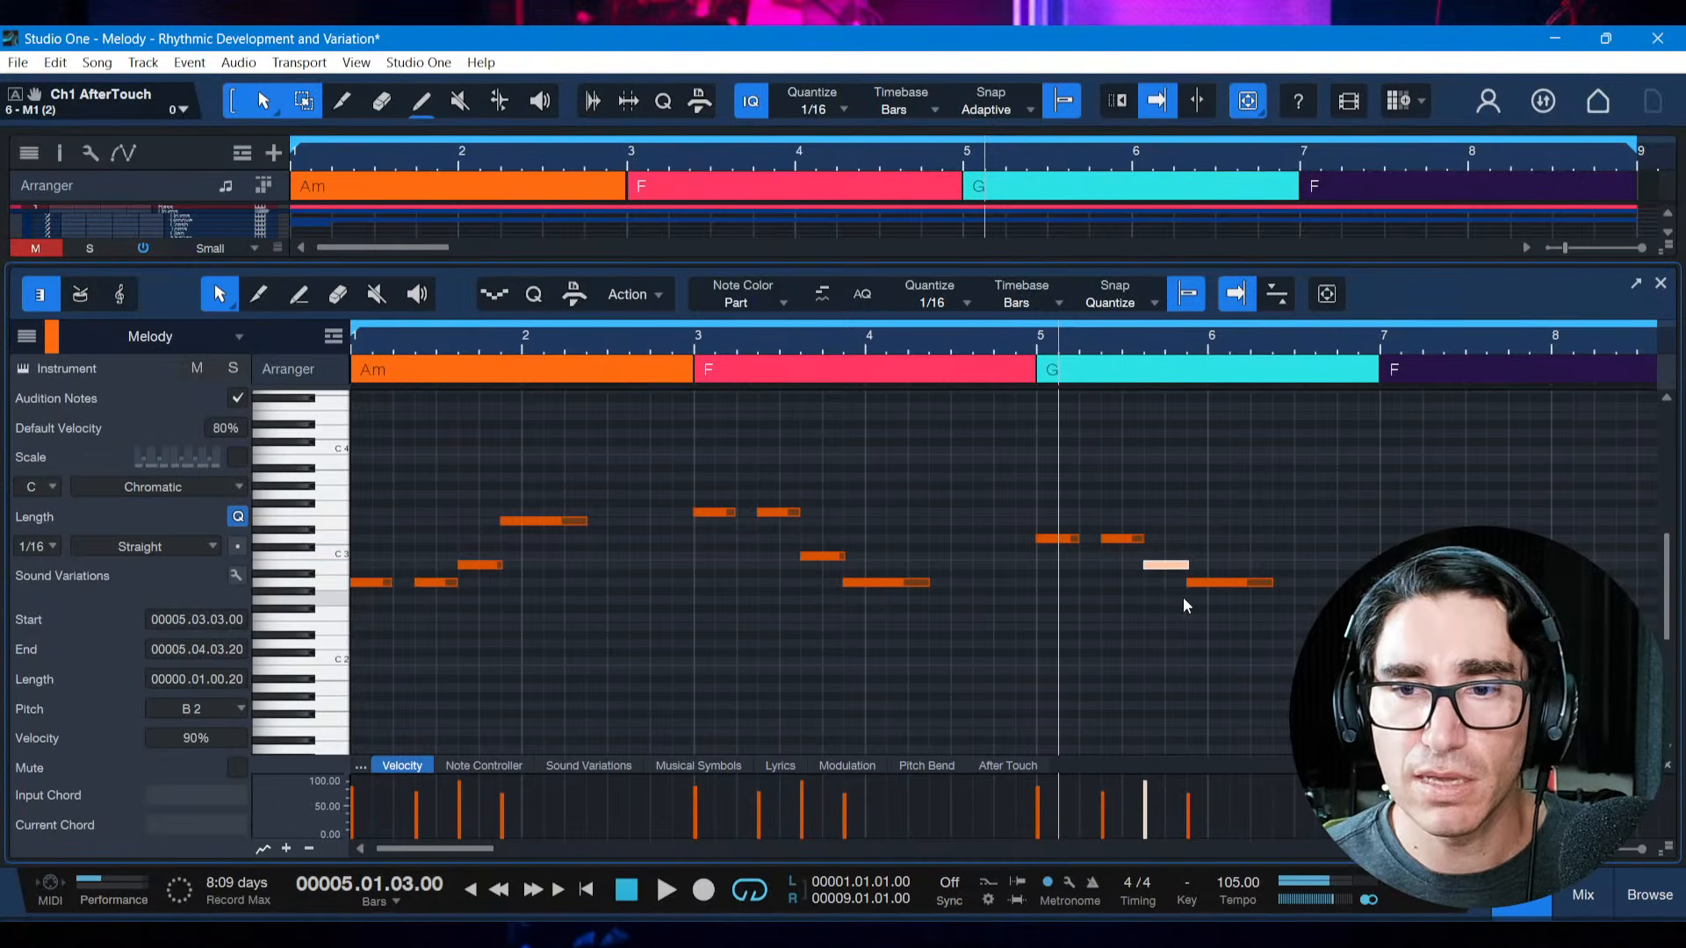
pyautogui.moveTo(1196, 583); pyautogui.dragTo(1200, 601)
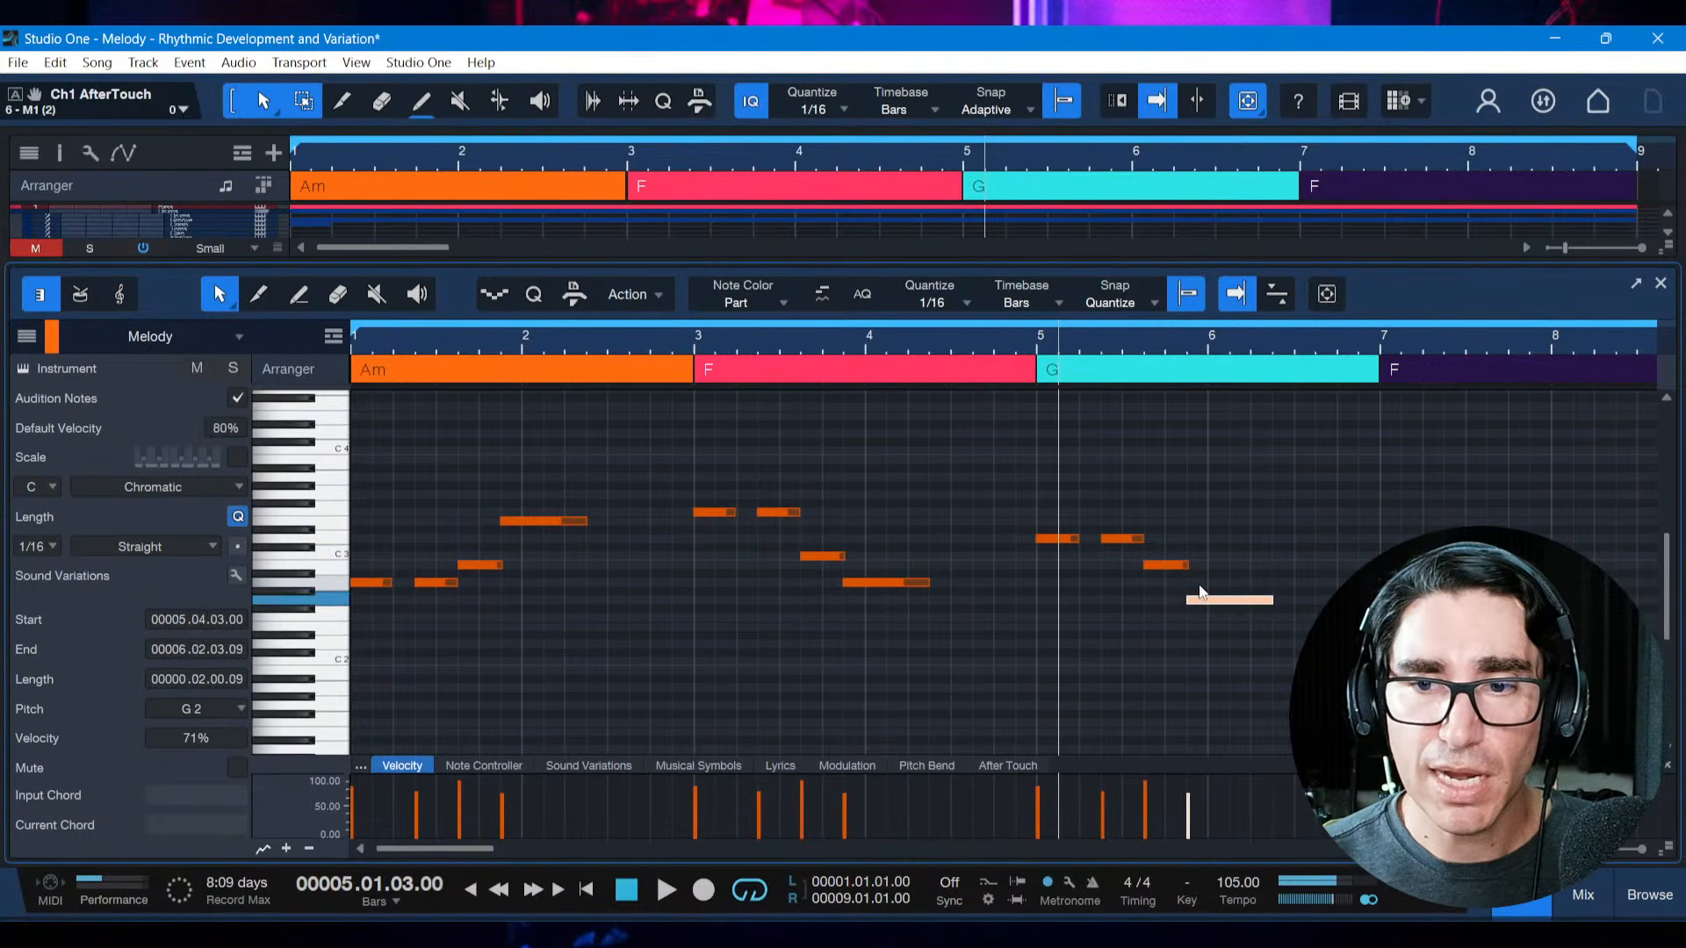
pyautogui.click(1043, 683)
pyautogui.hotkey('ctrl', 's')
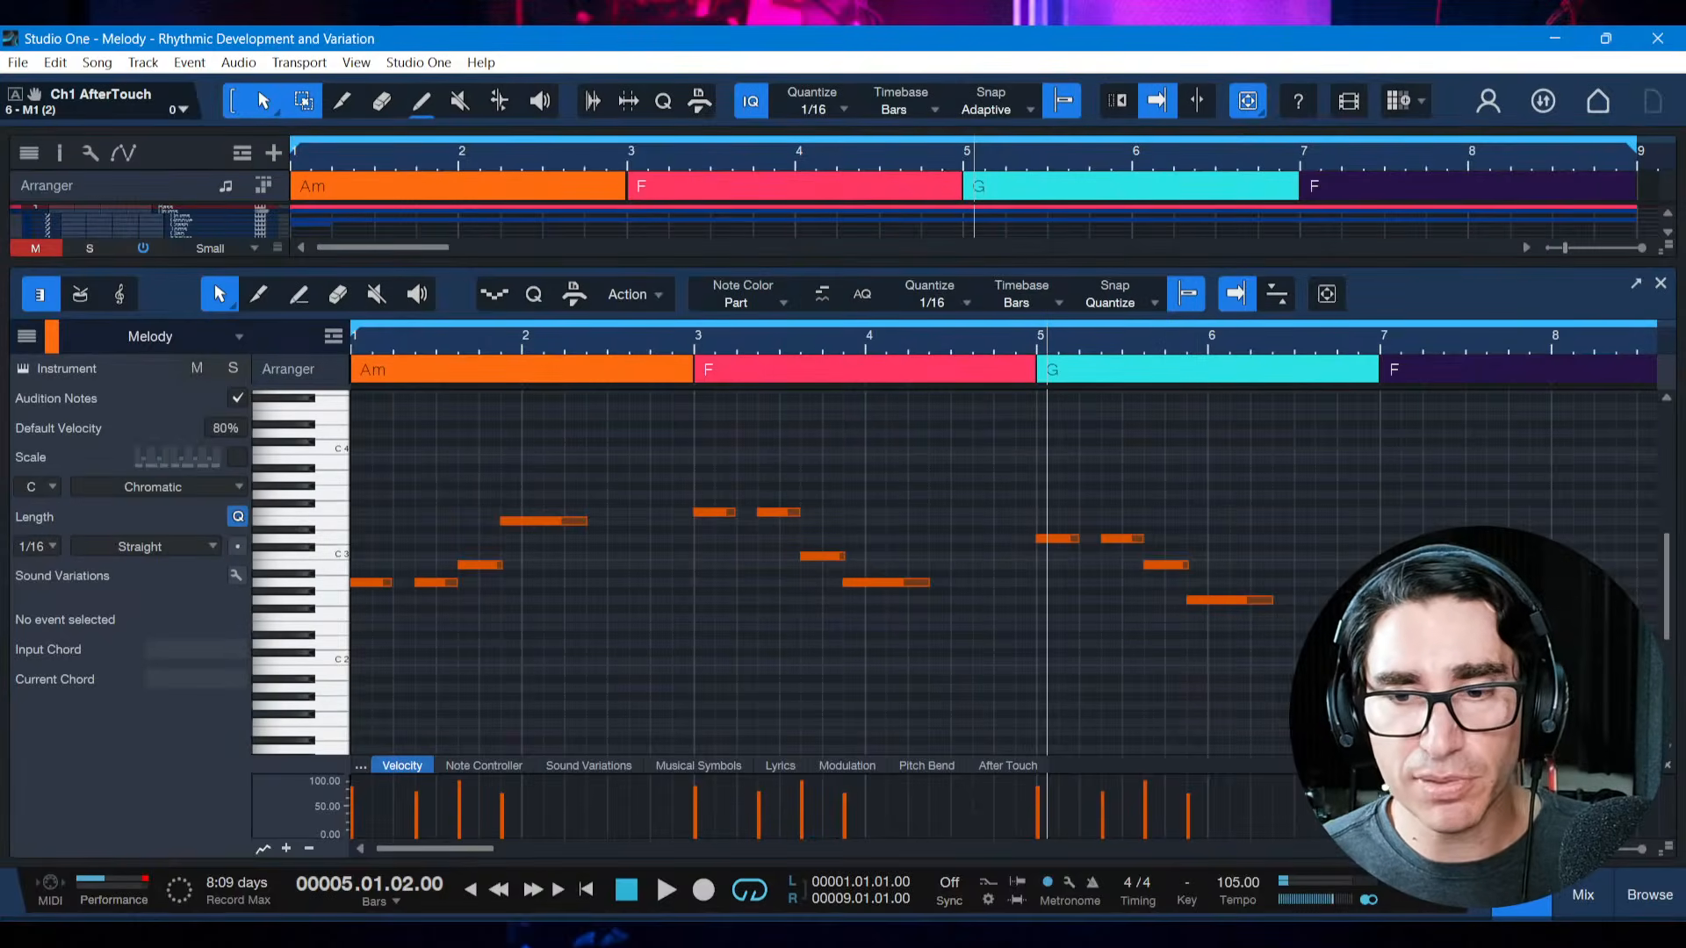
# Check the Displacement entry in the reference PDF and shift all four bar 5 motif notes two sixteenths forward, starting at 5.01.03
pyautogui.hotkey('alt', 'Tab')
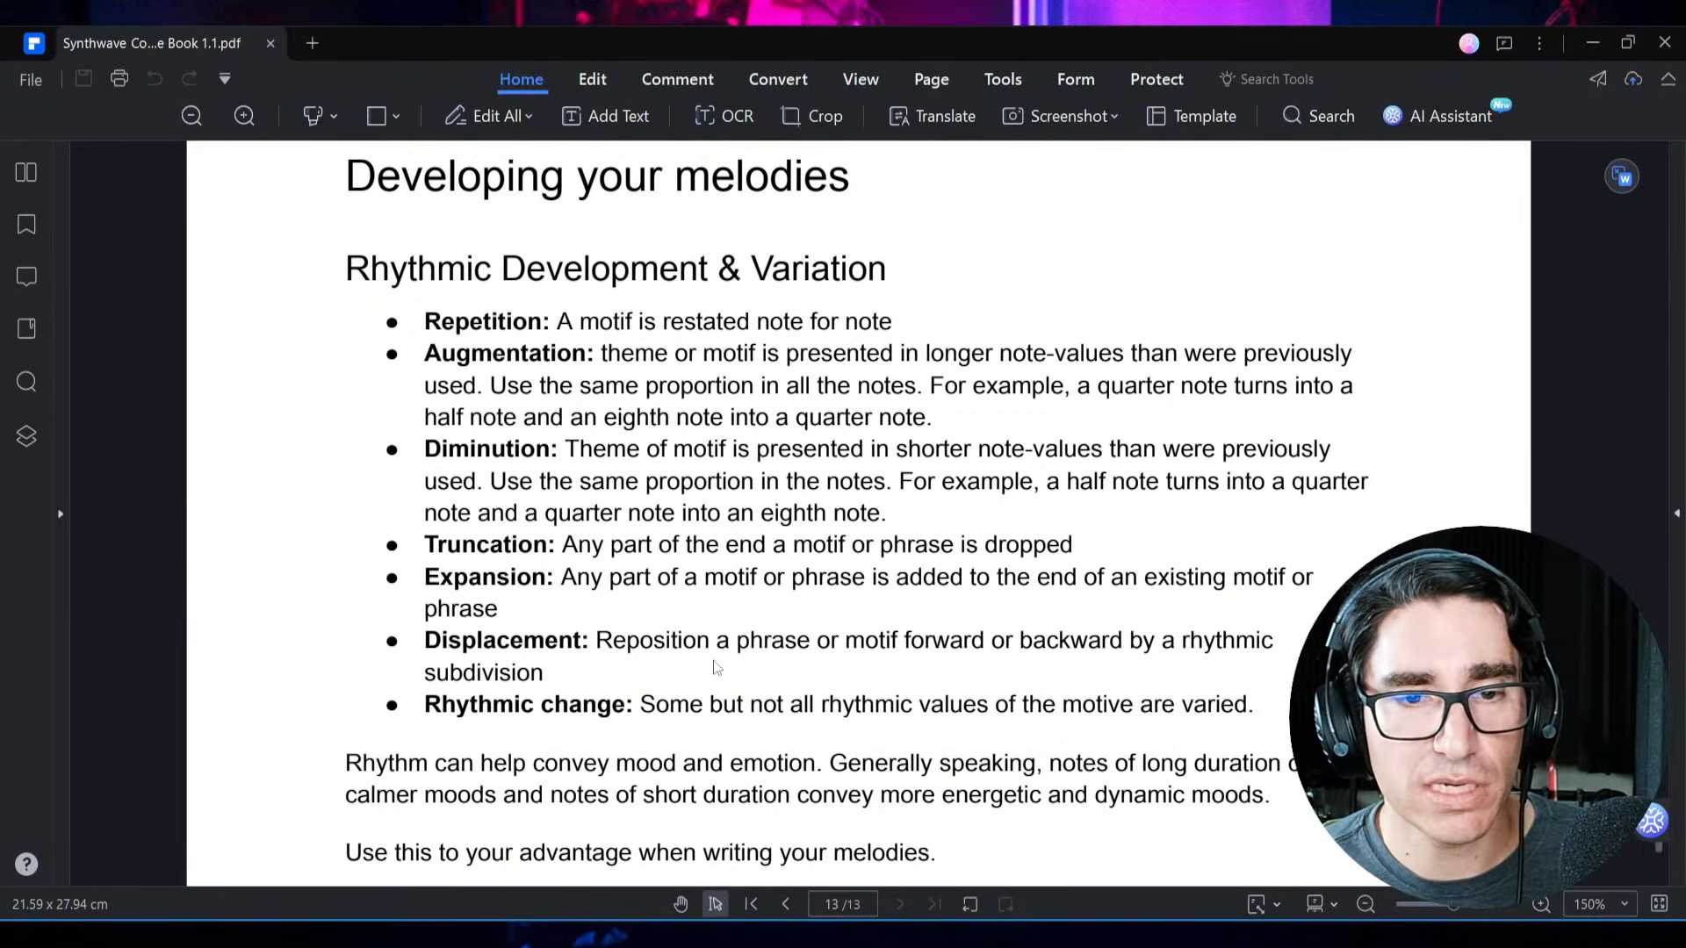
pyautogui.hotkey('alt', 'Tab')
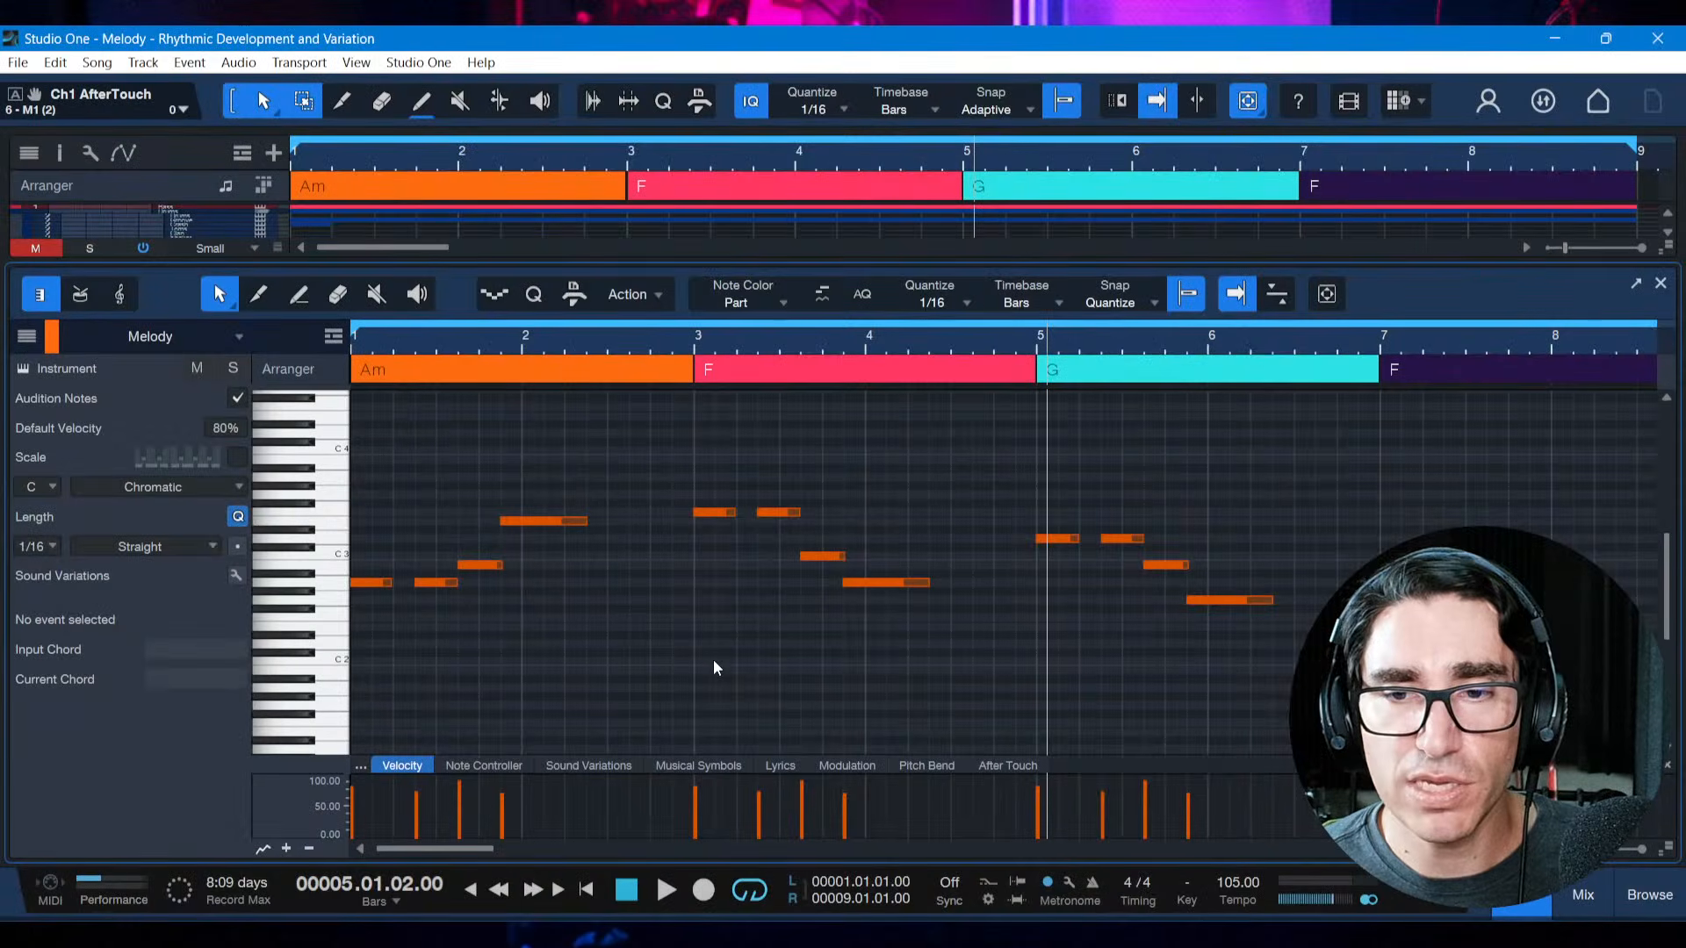
pyautogui.click(1022, 593)
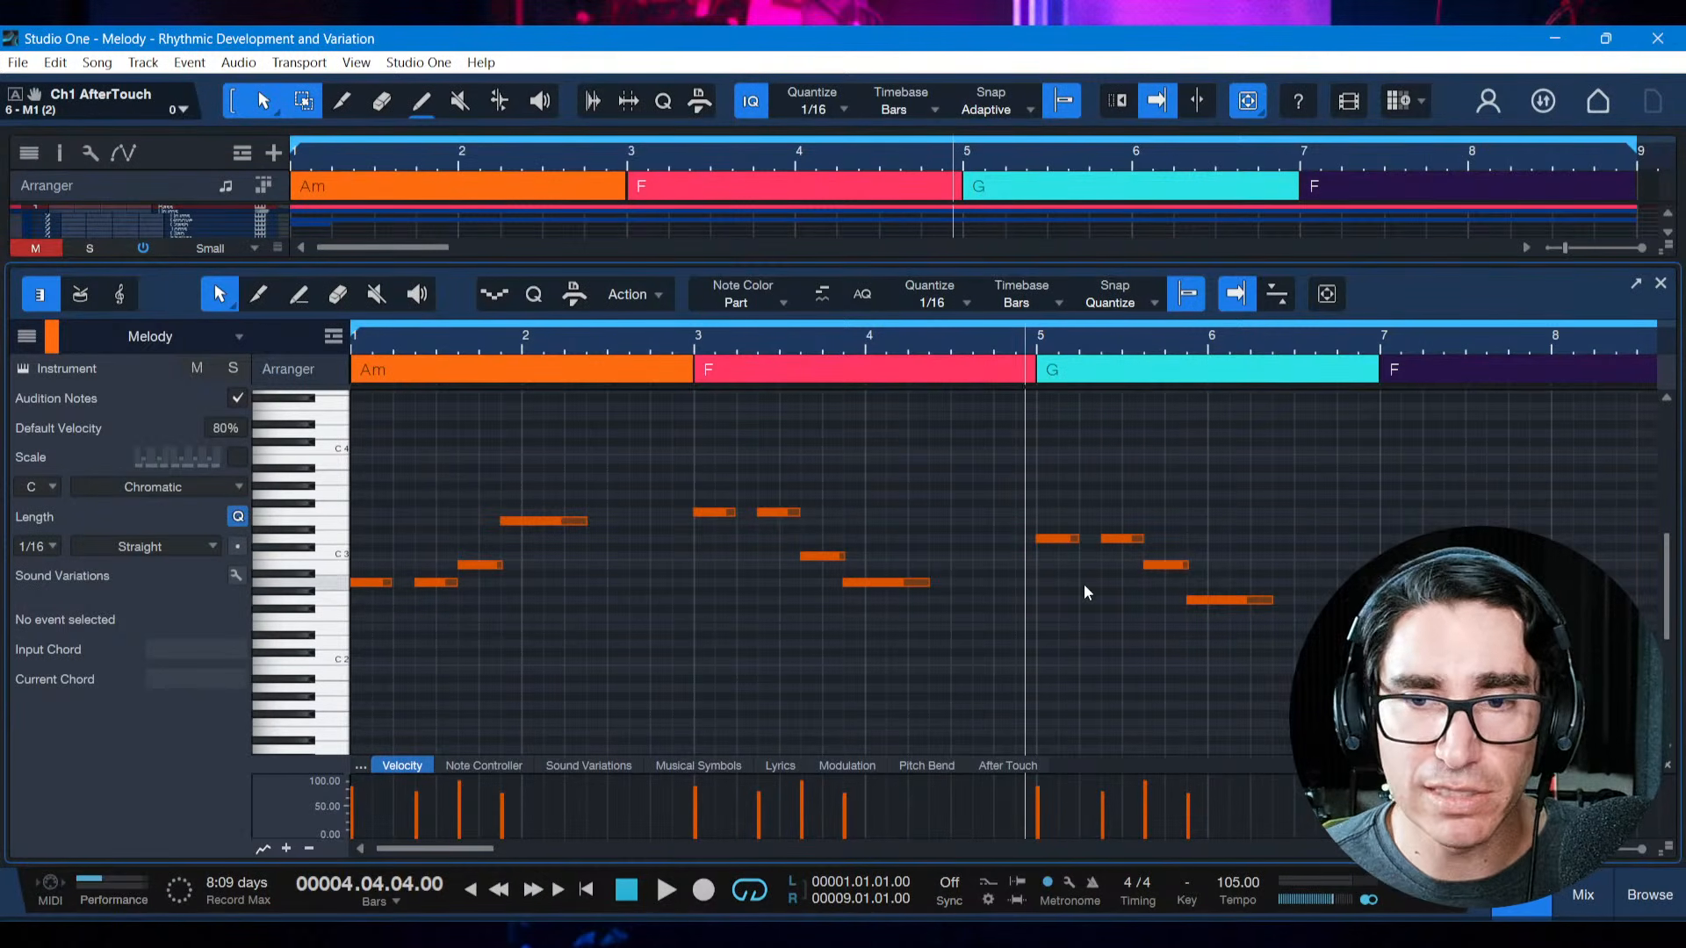
pyautogui.moveTo(1043, 520); pyautogui.dragTo(1294, 625)
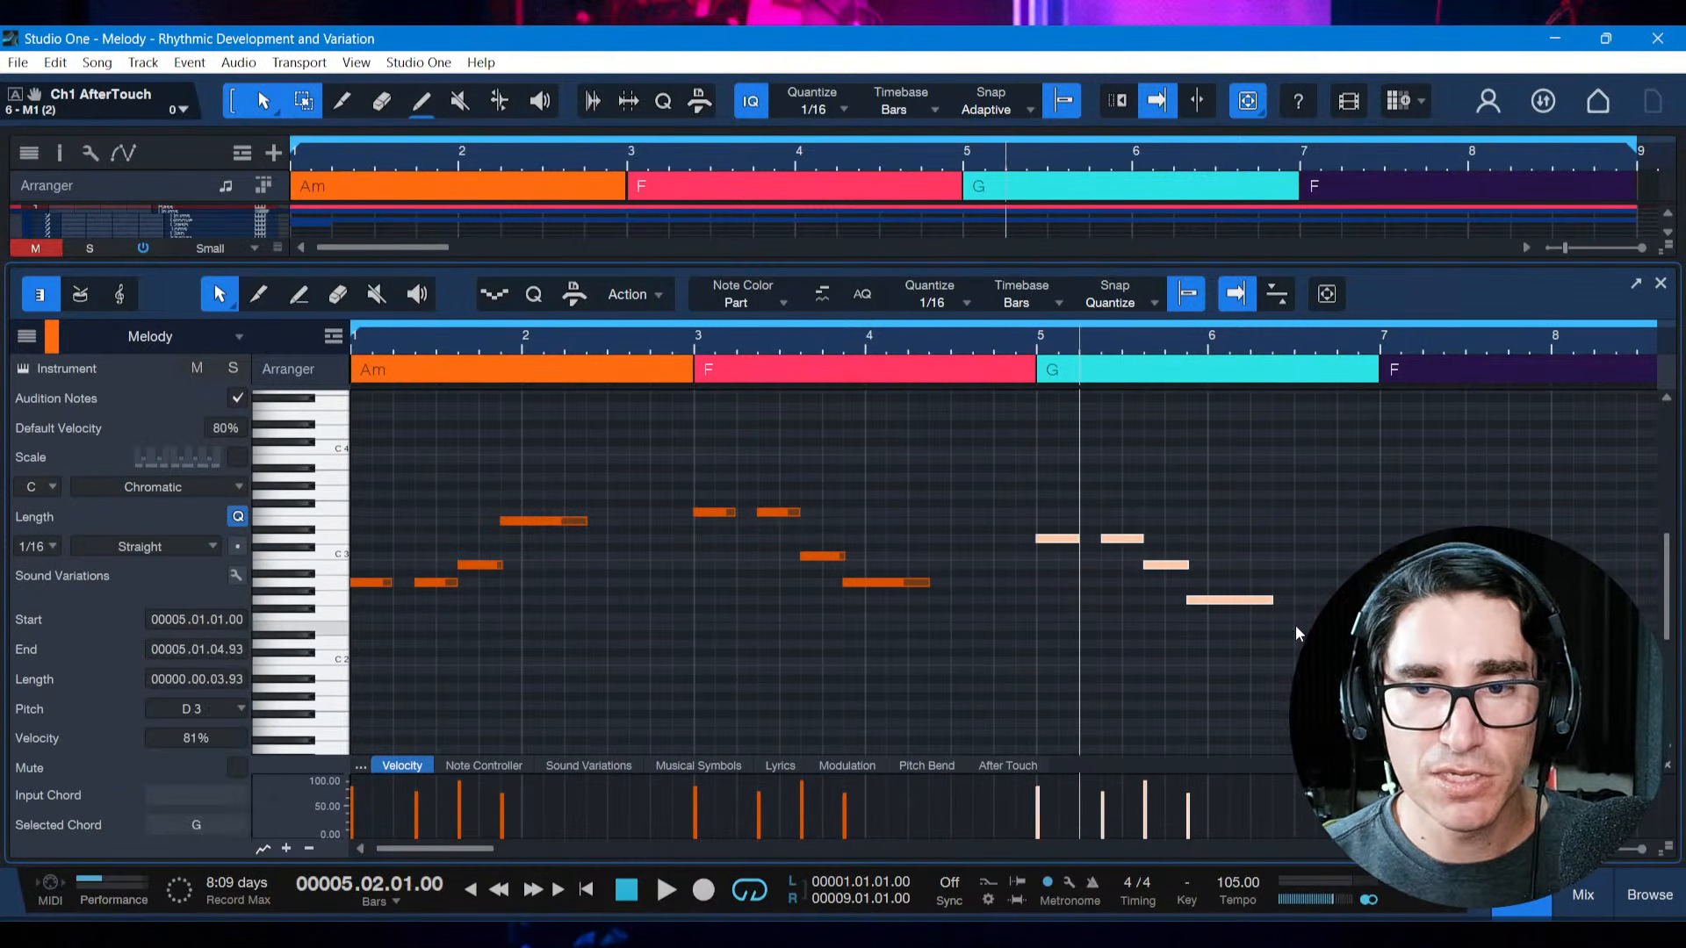
pyautogui.hotkey('alt', 'Right')
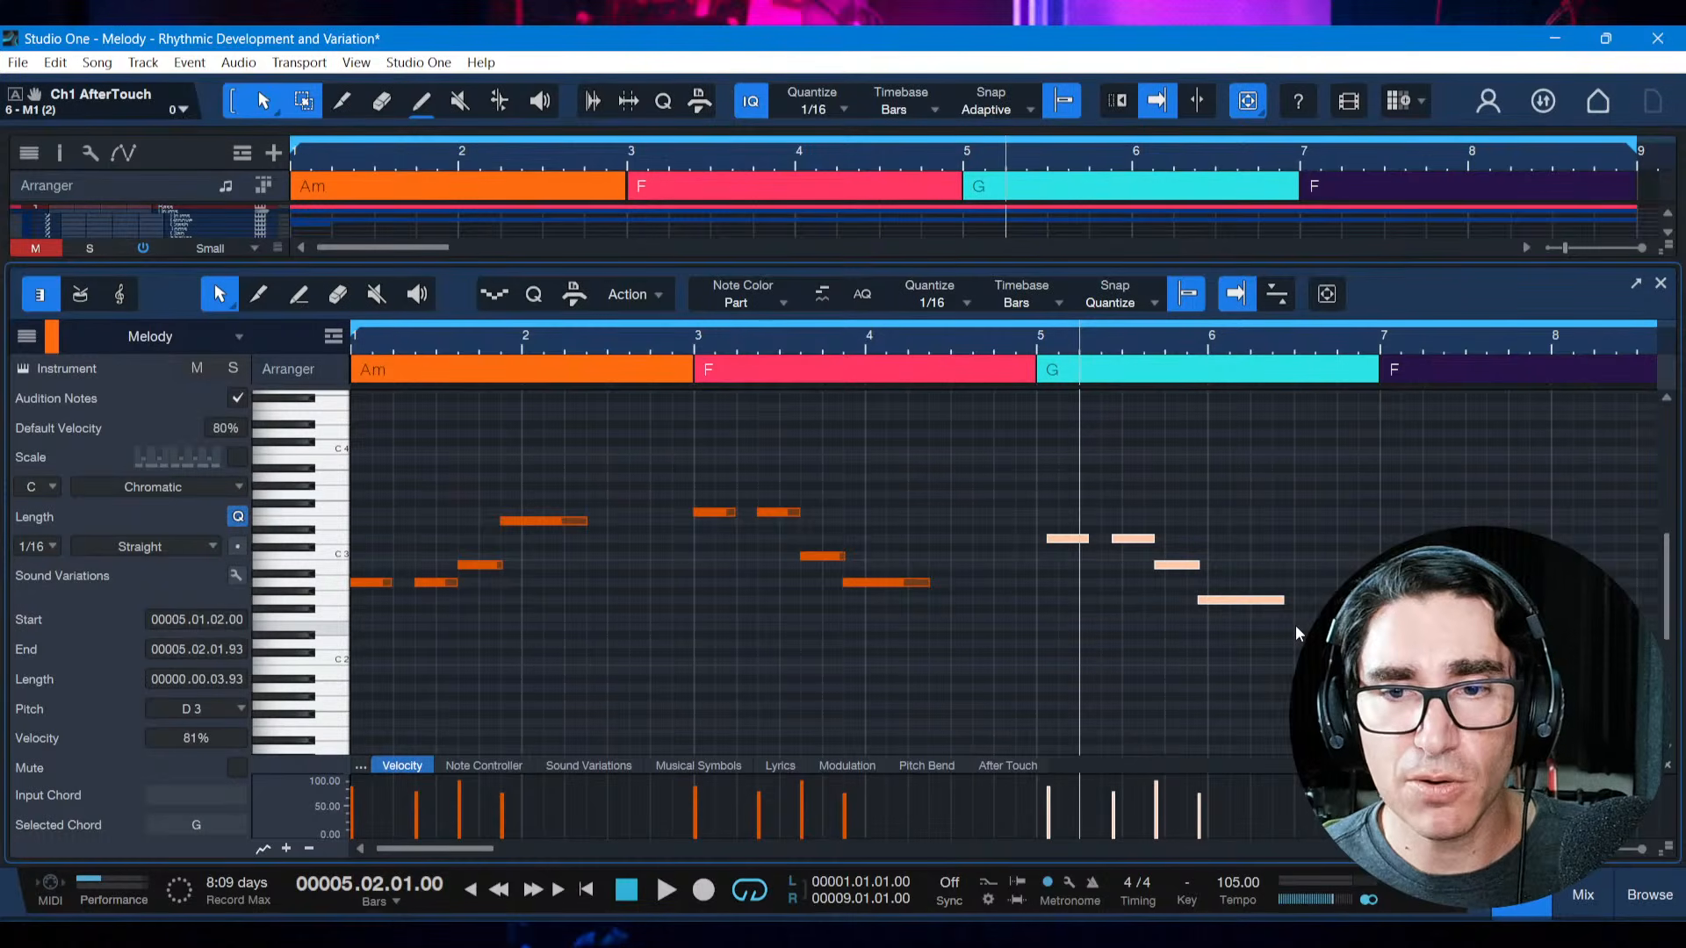
pyautogui.hotkey('alt', 'Right')
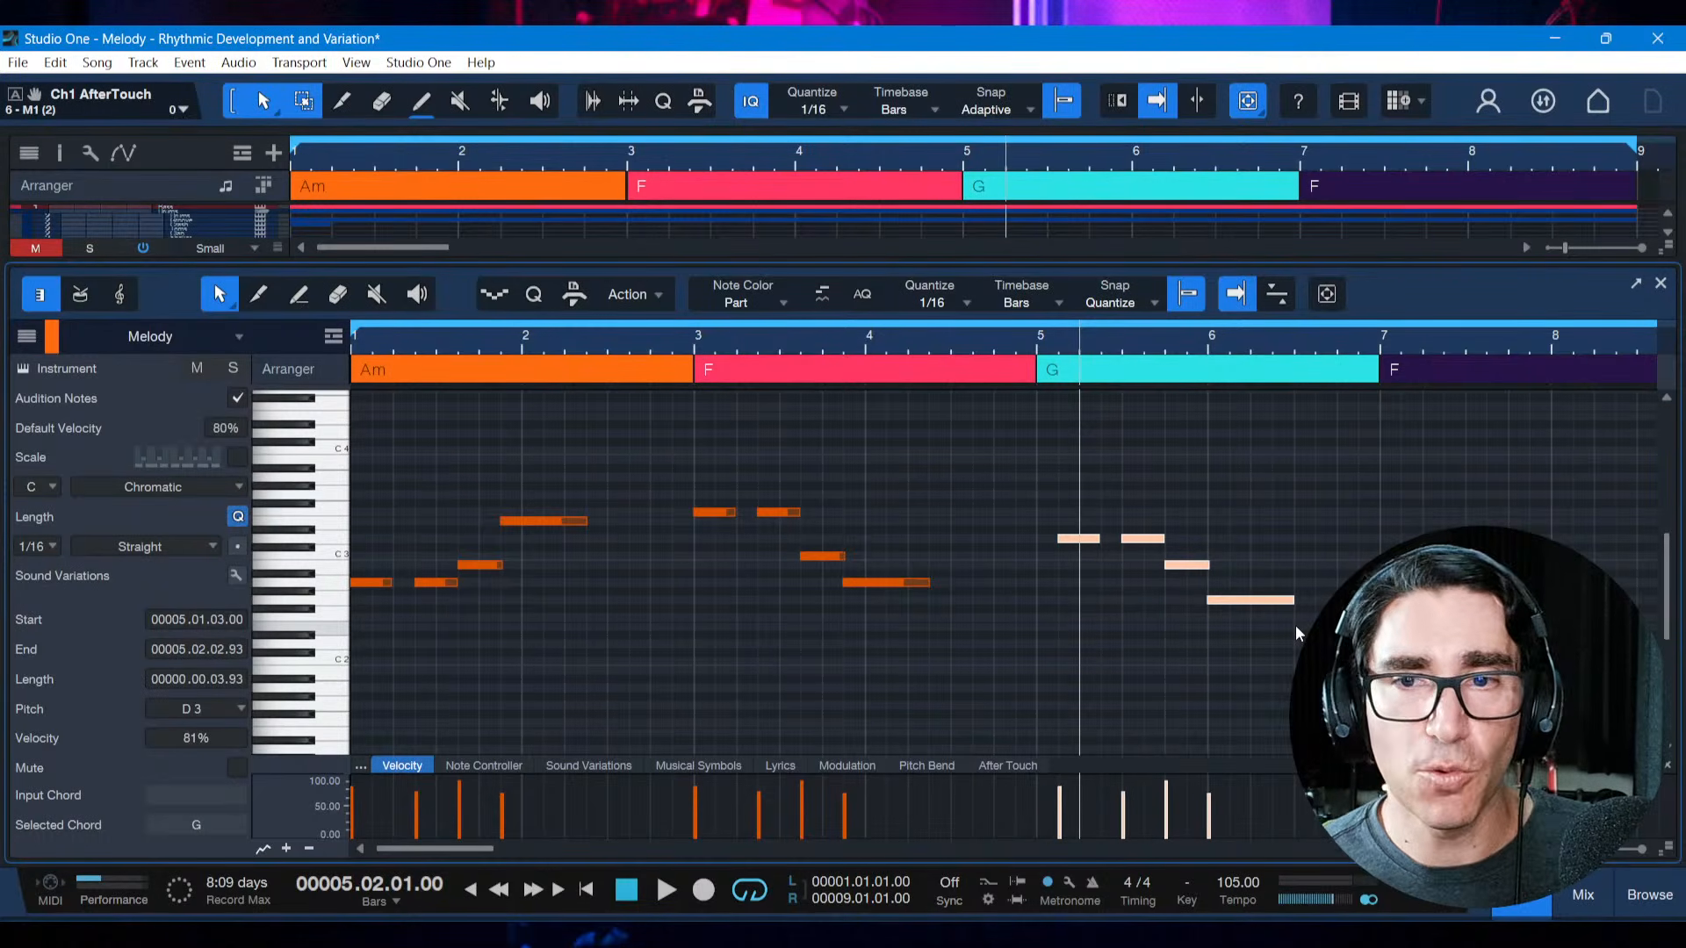
# Play the displaced motif from the start of bar 5 and return to the beginning of the song
pyautogui.press(',')
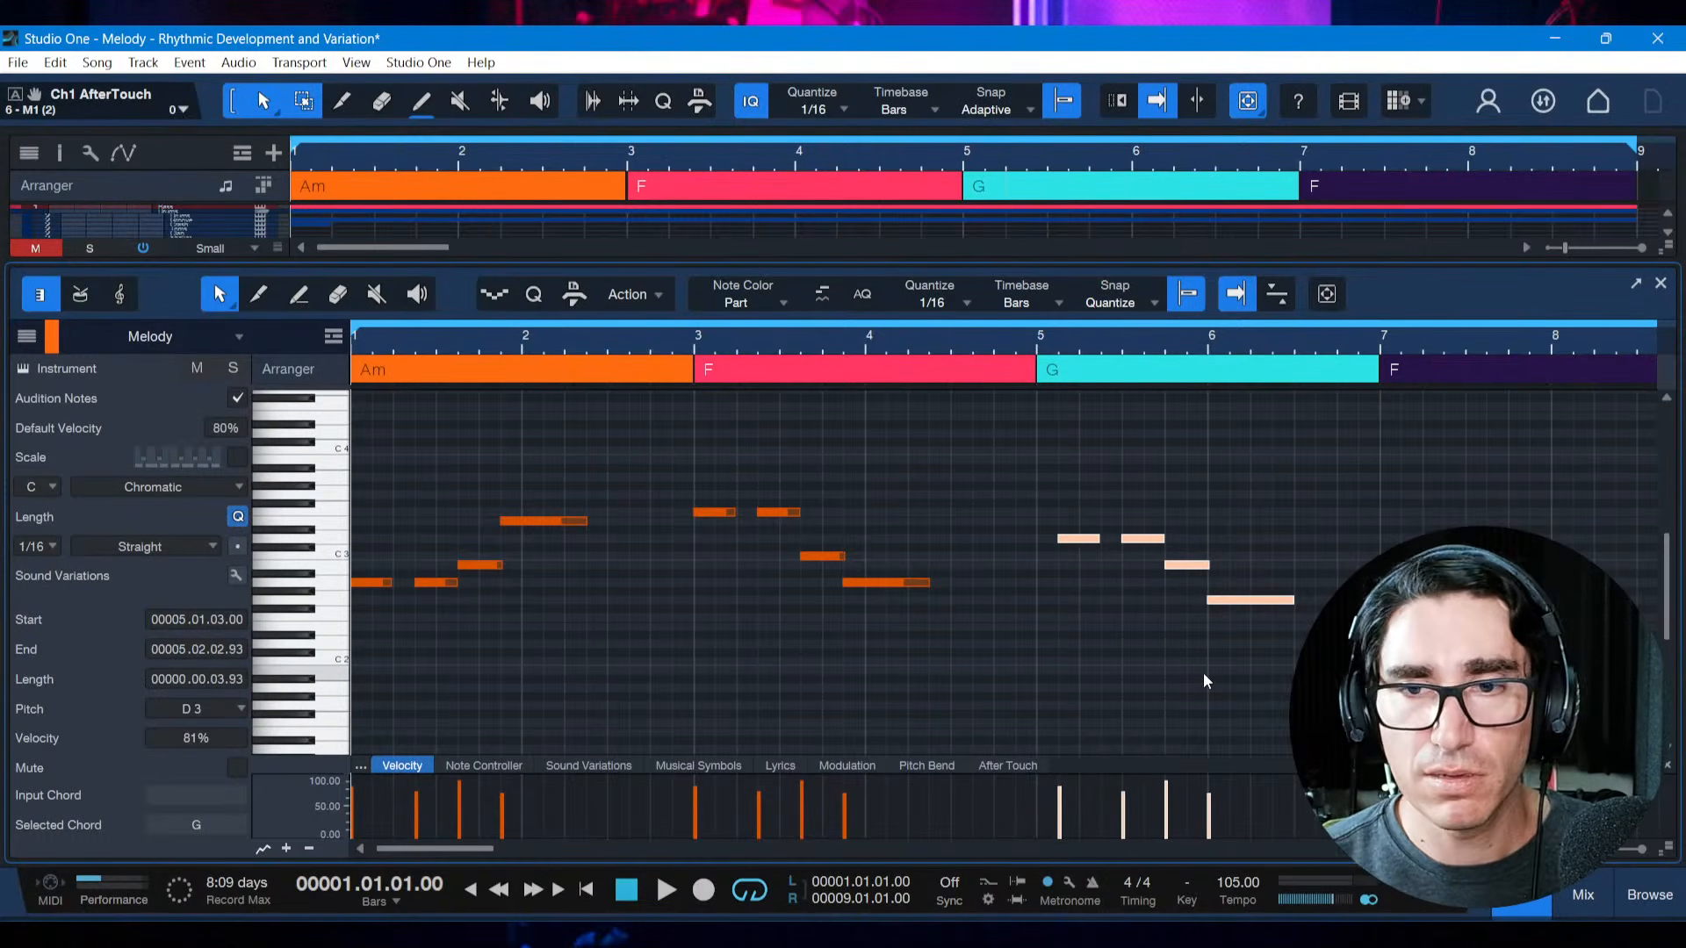
pyautogui.click(1037, 351)
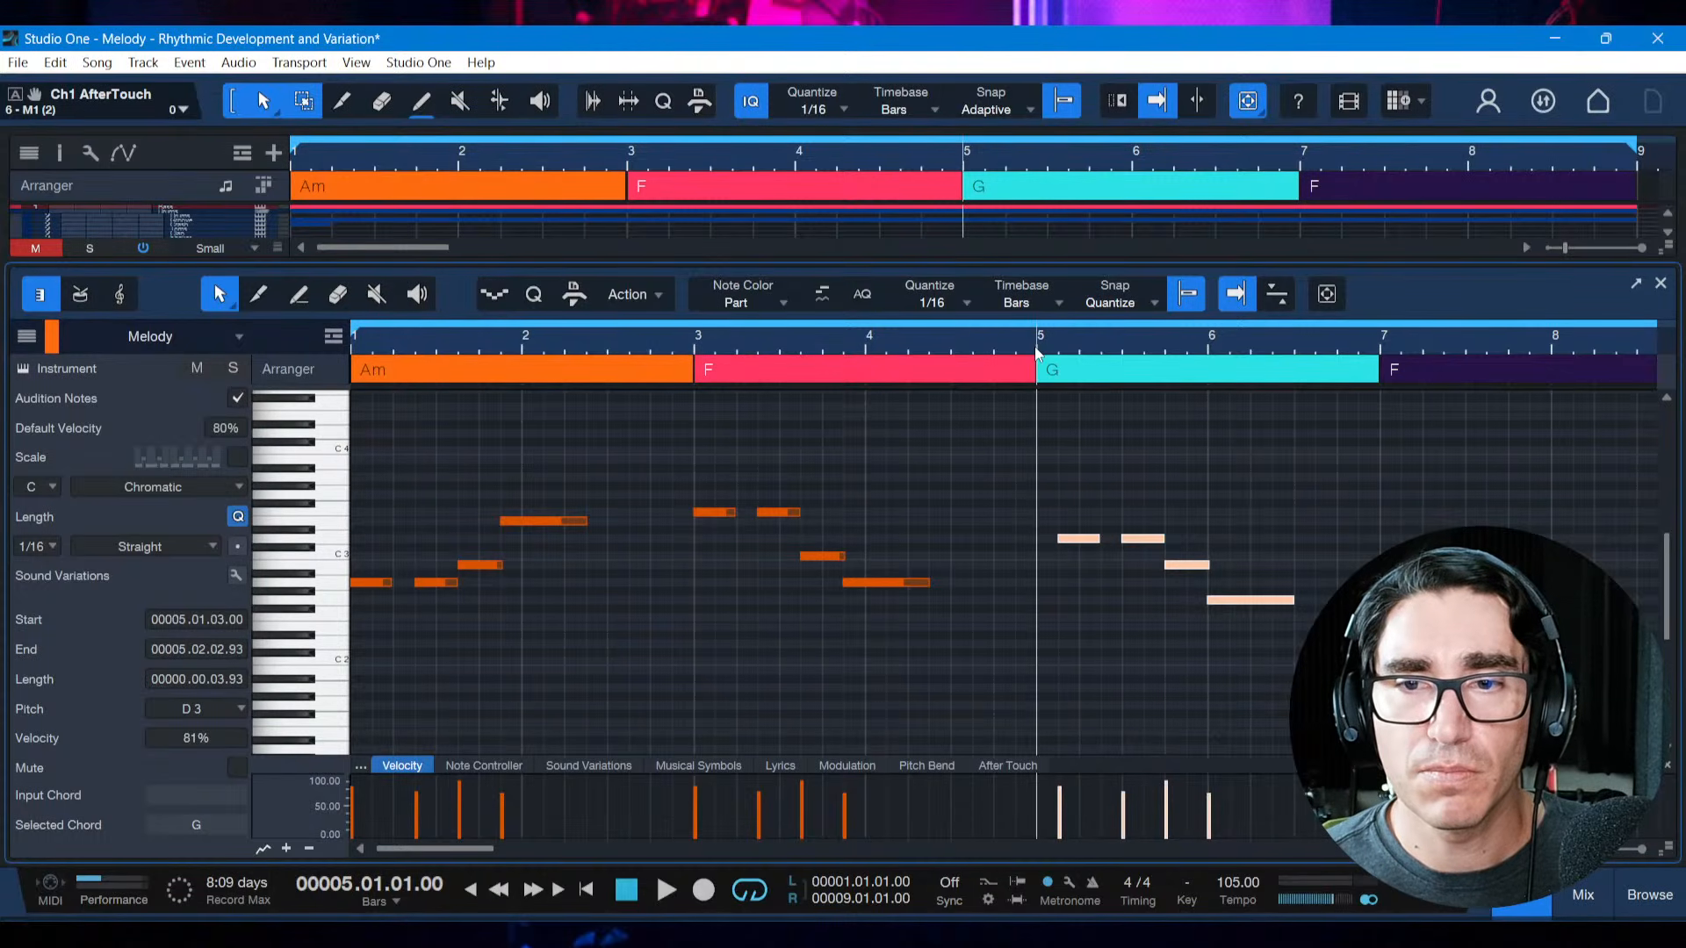
pyautogui.press('space')
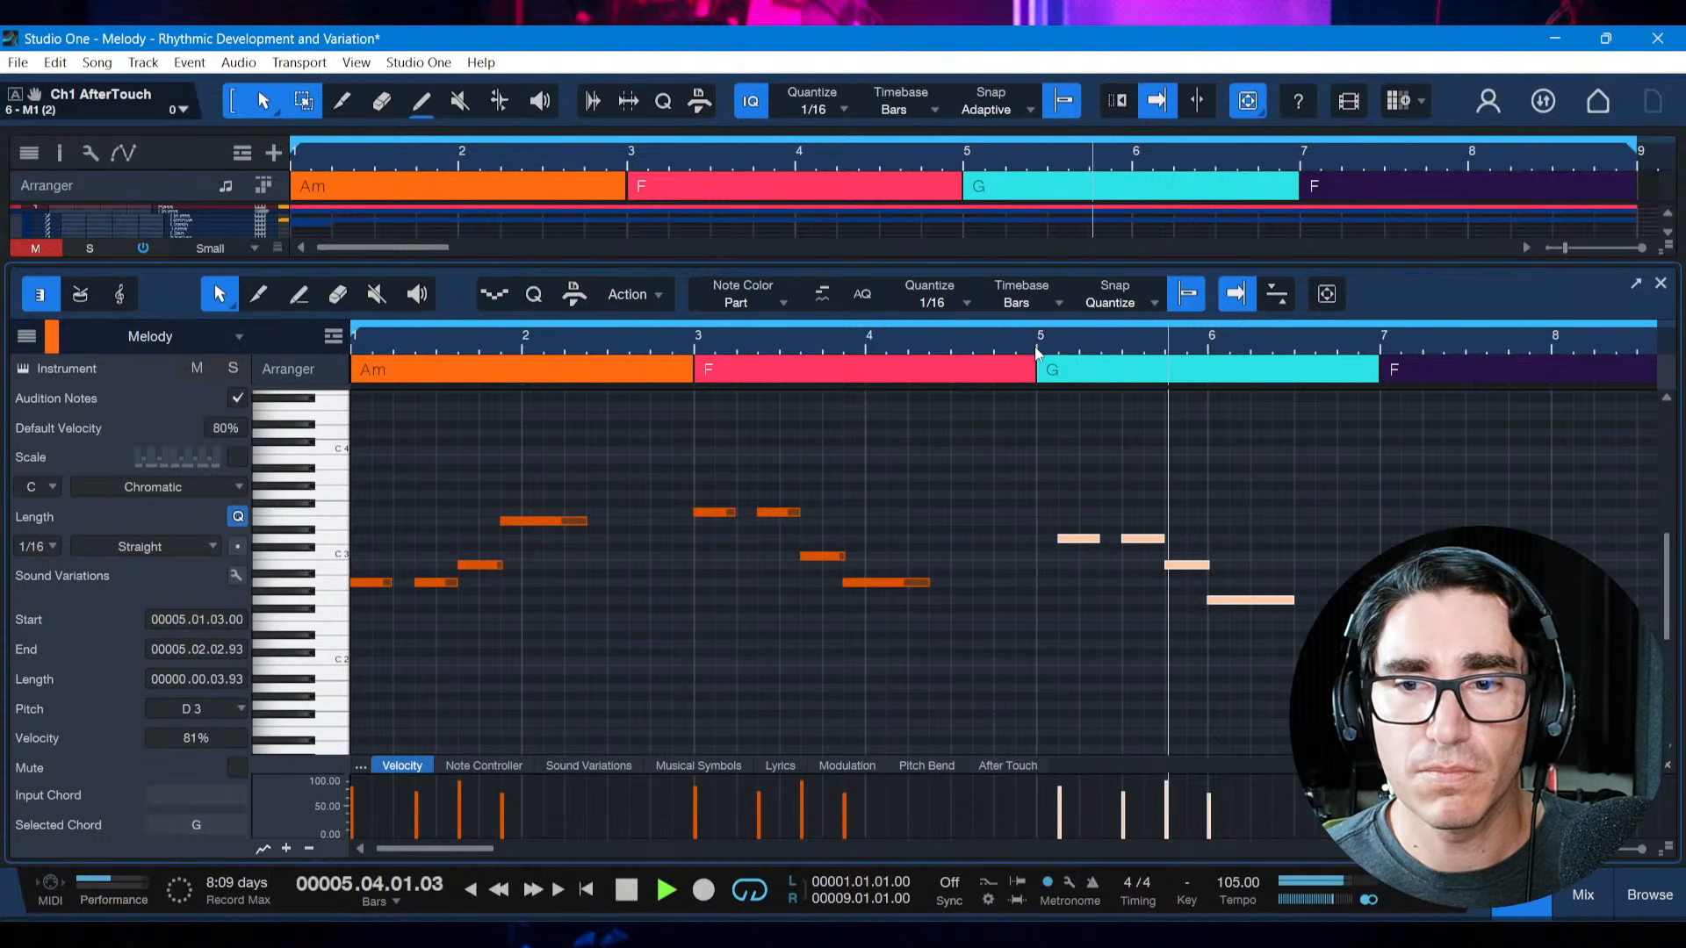
pyautogui.press('space')
pyautogui.press(',')
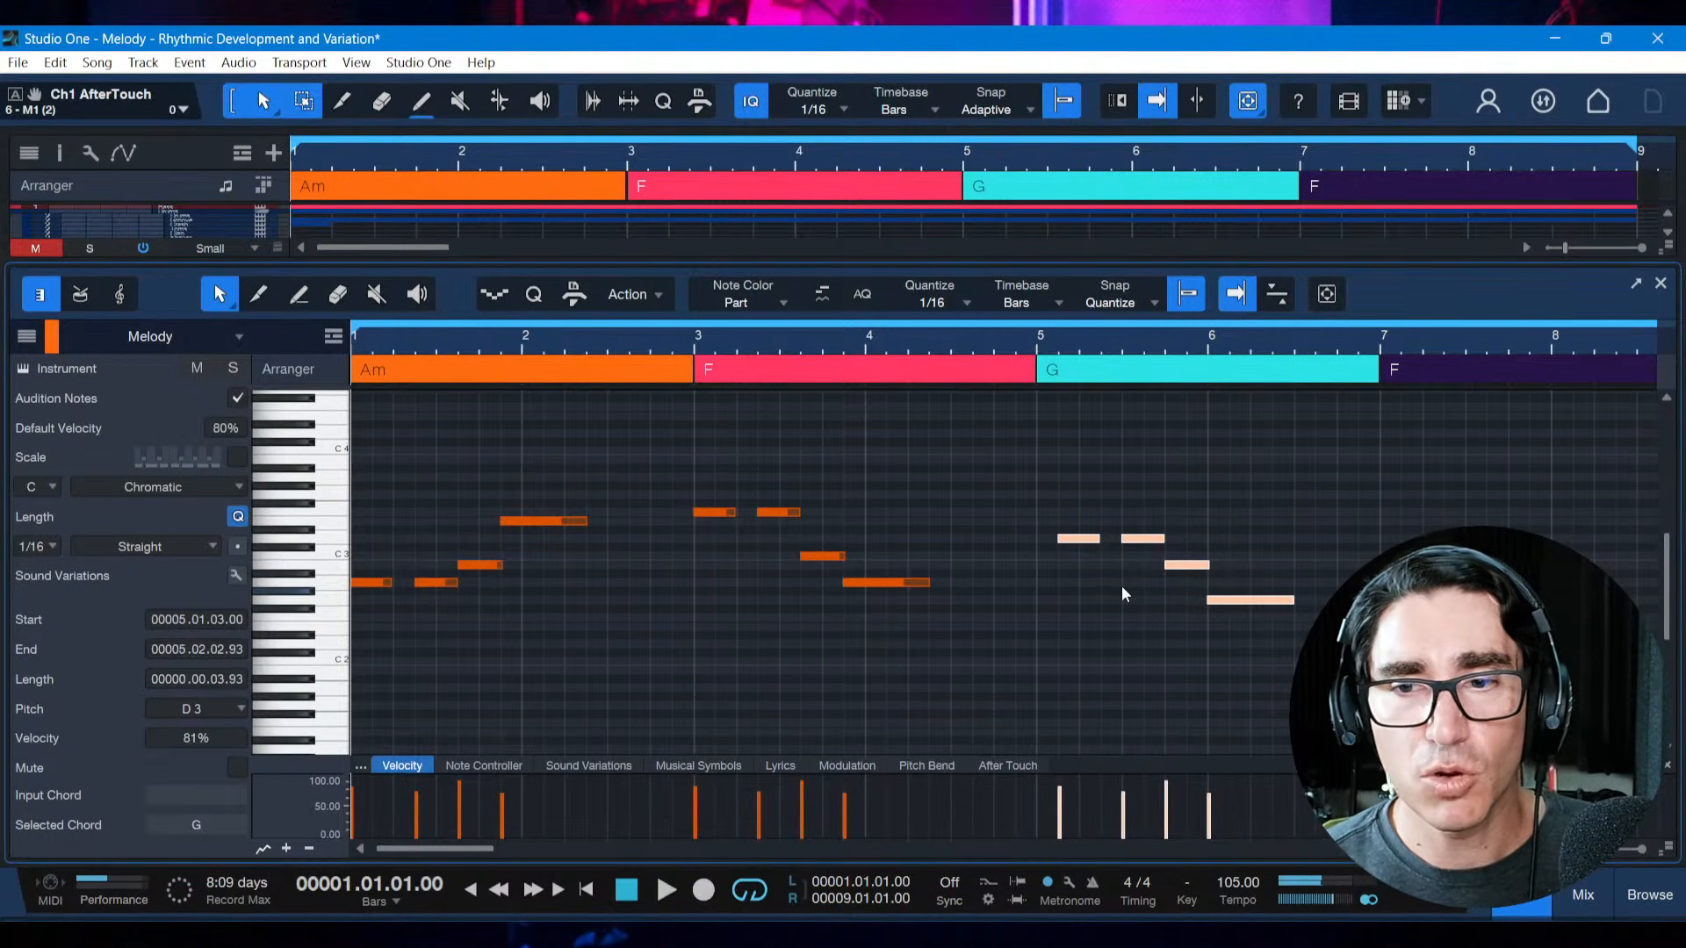
# Play the melody from the start, save the song, and play it again through the displaced motif
pyautogui.press('space')
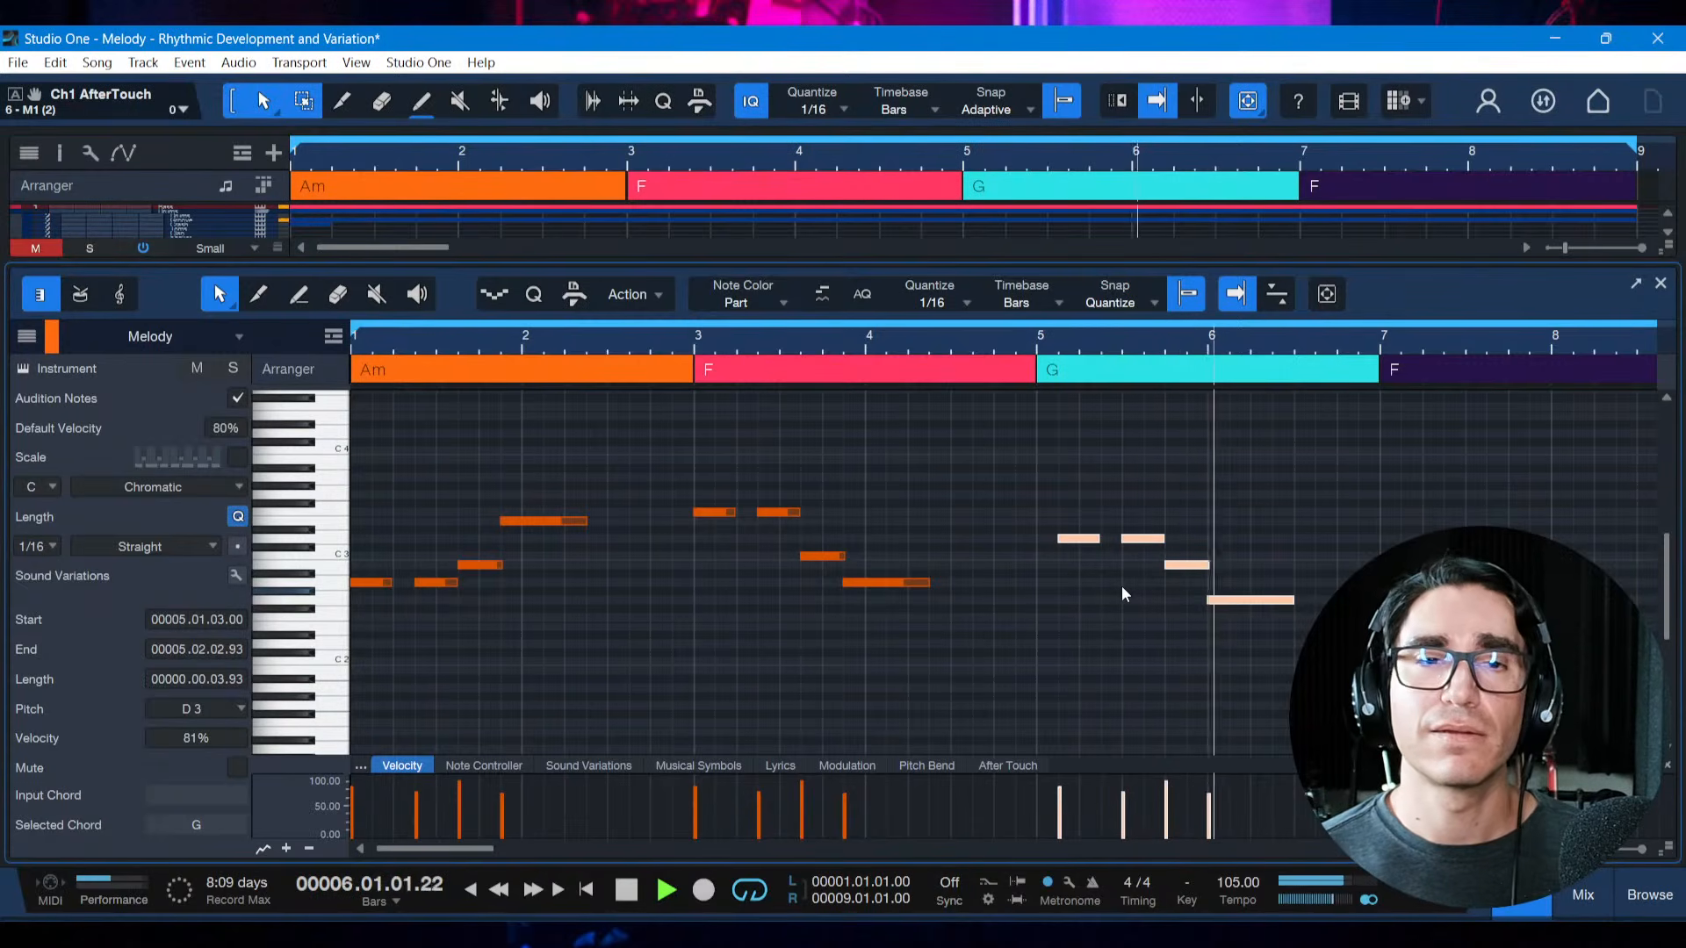
pyautogui.press('space')
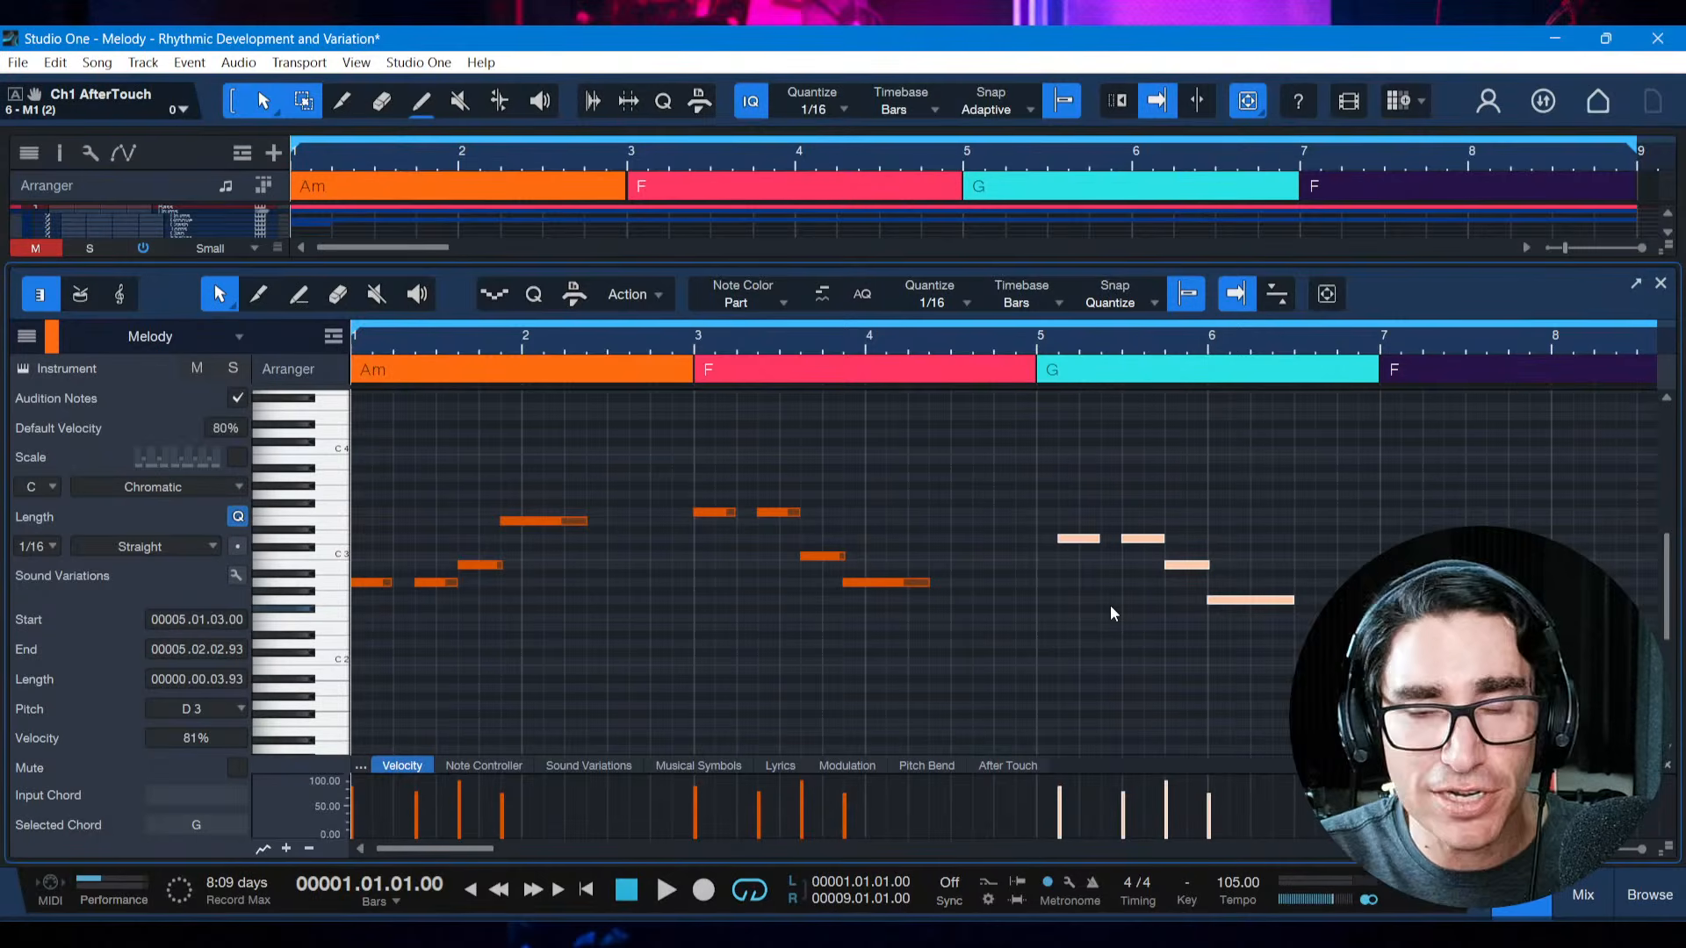
pyautogui.hotkey('ctrl', 's')
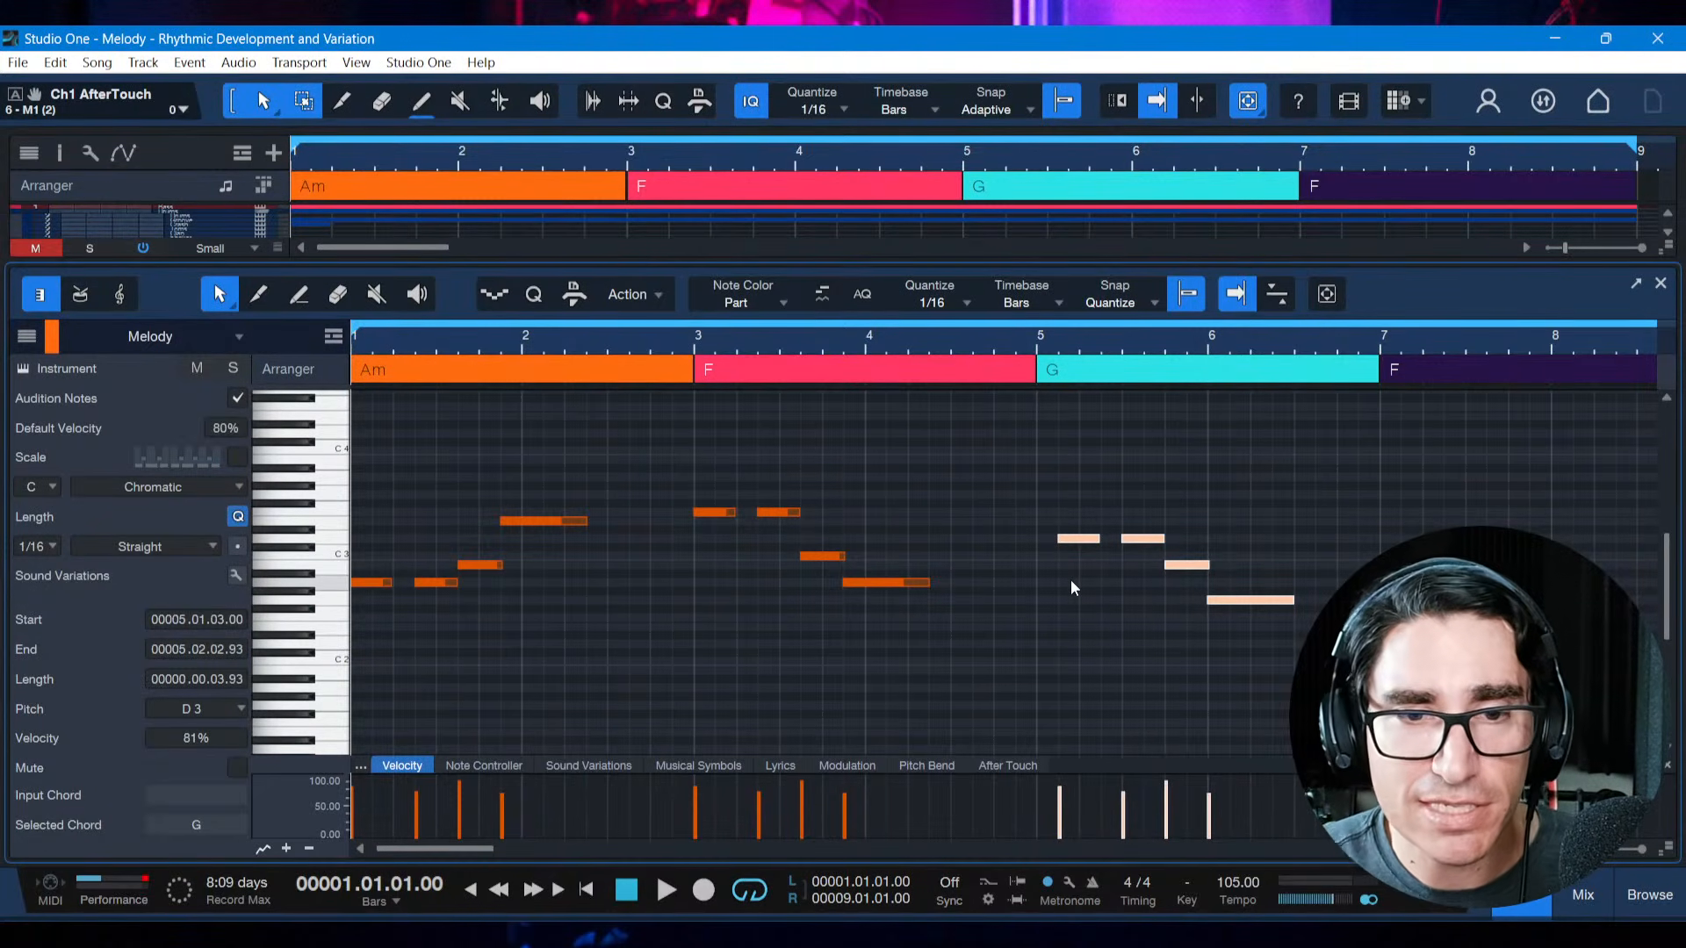
pyautogui.press('space')
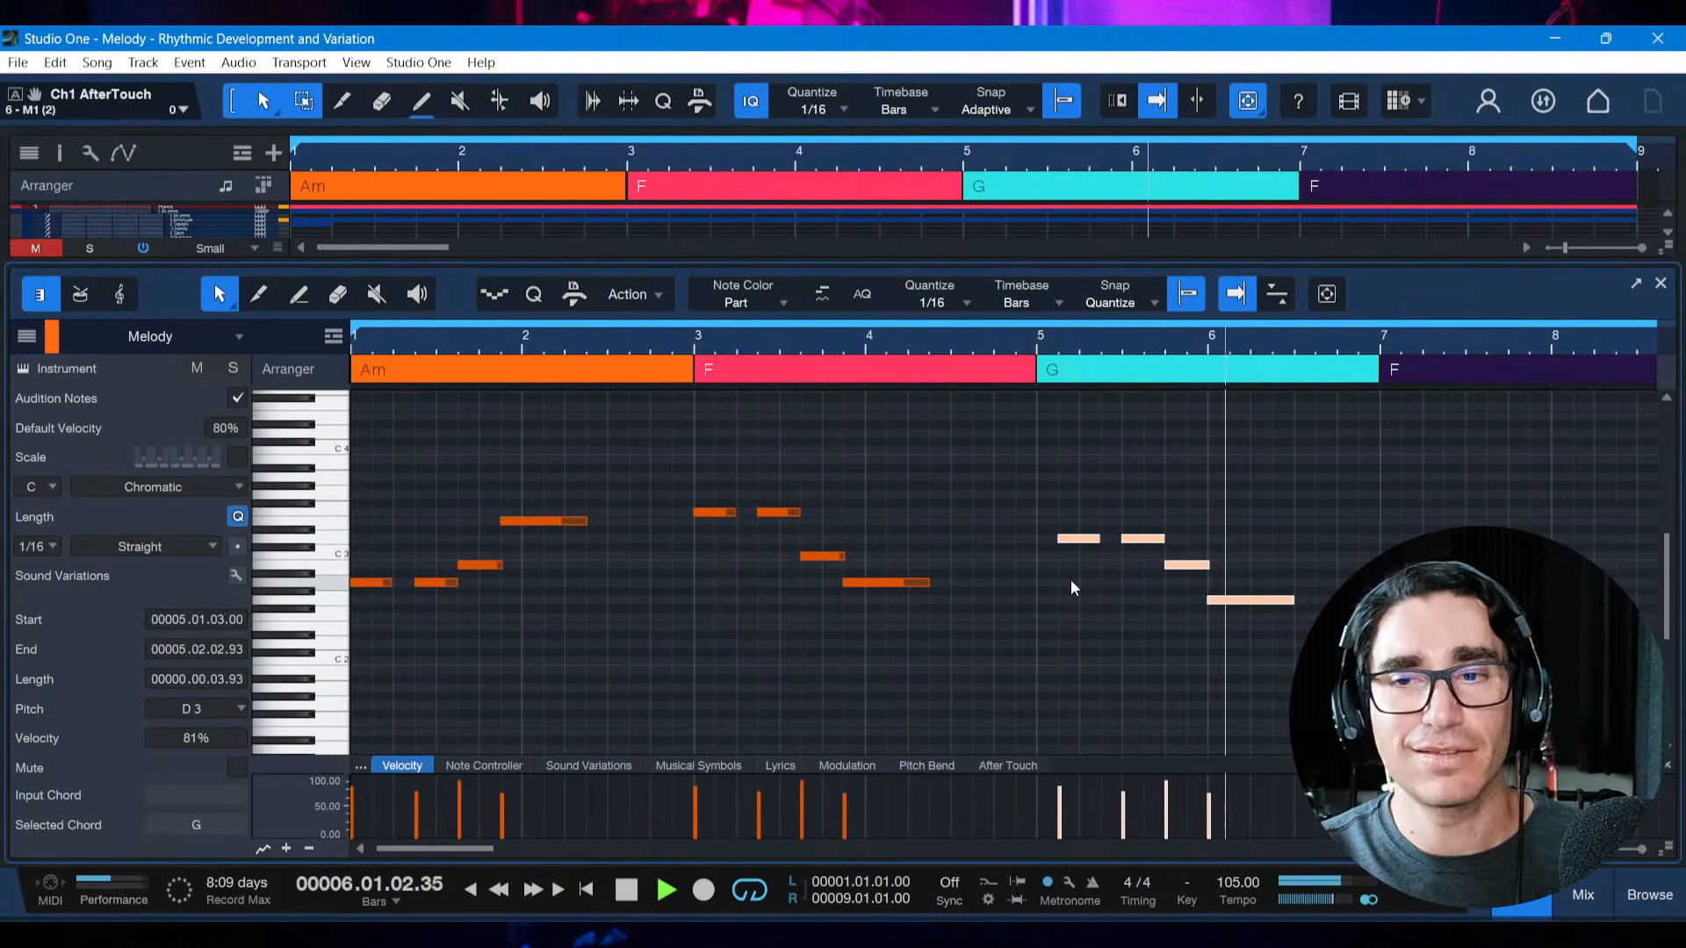
pyautogui.press('space')
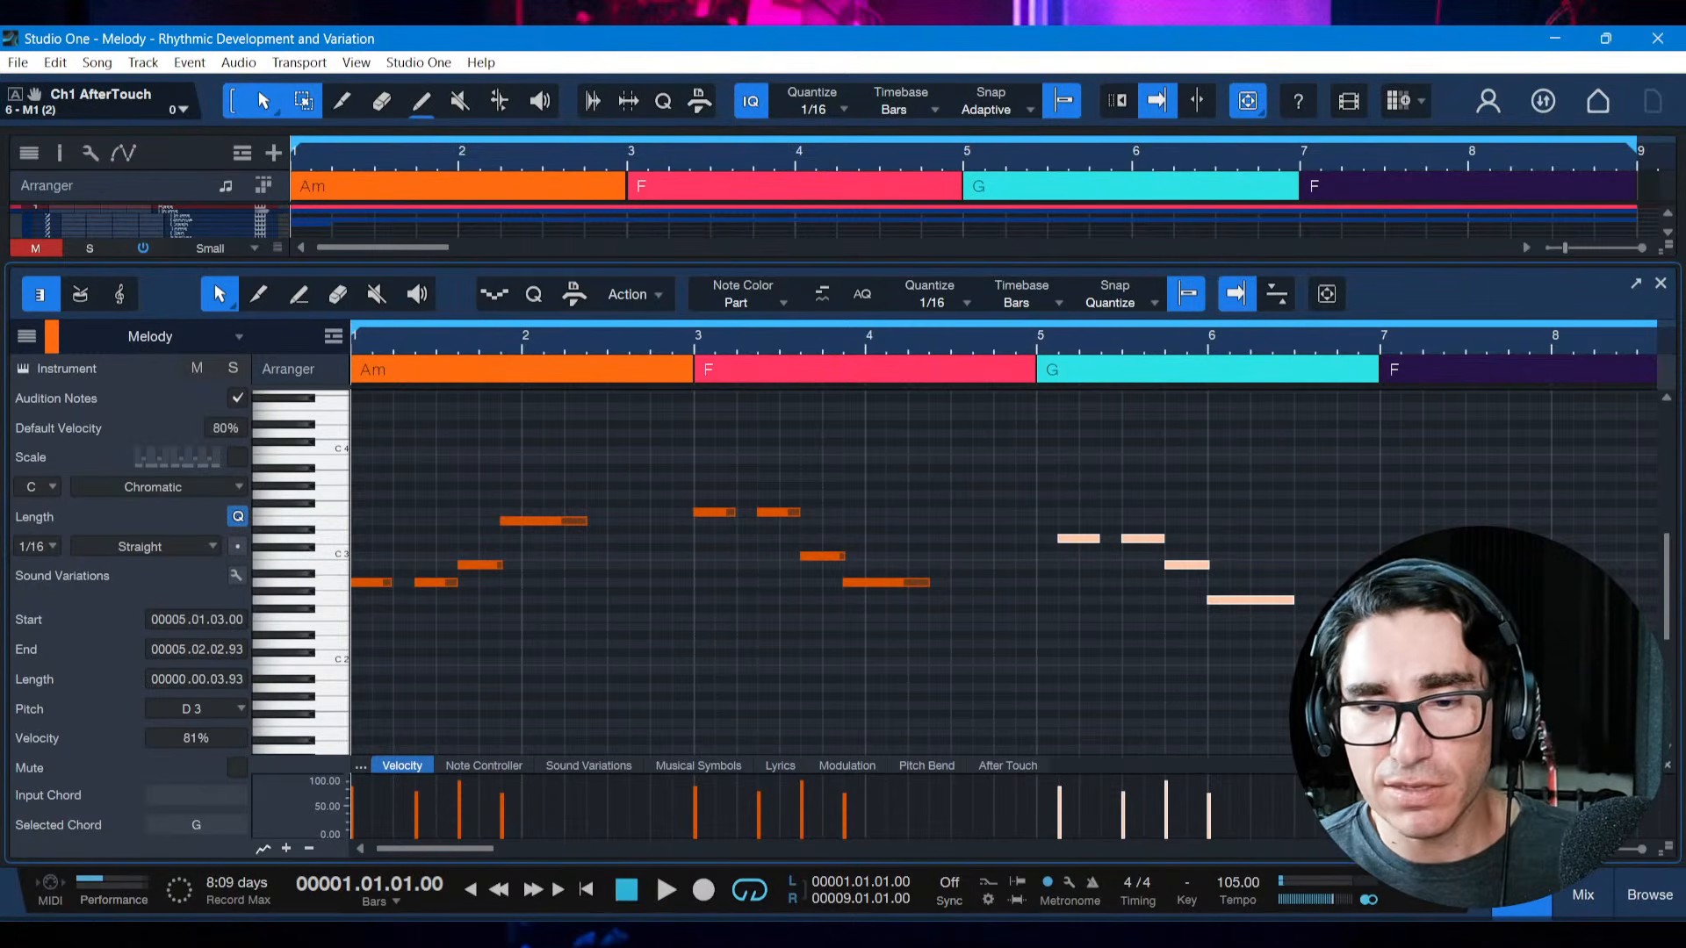
# Review the Rhythmic change entry in the reference PDF and return to Studio One
pyautogui.click(1099, 938)
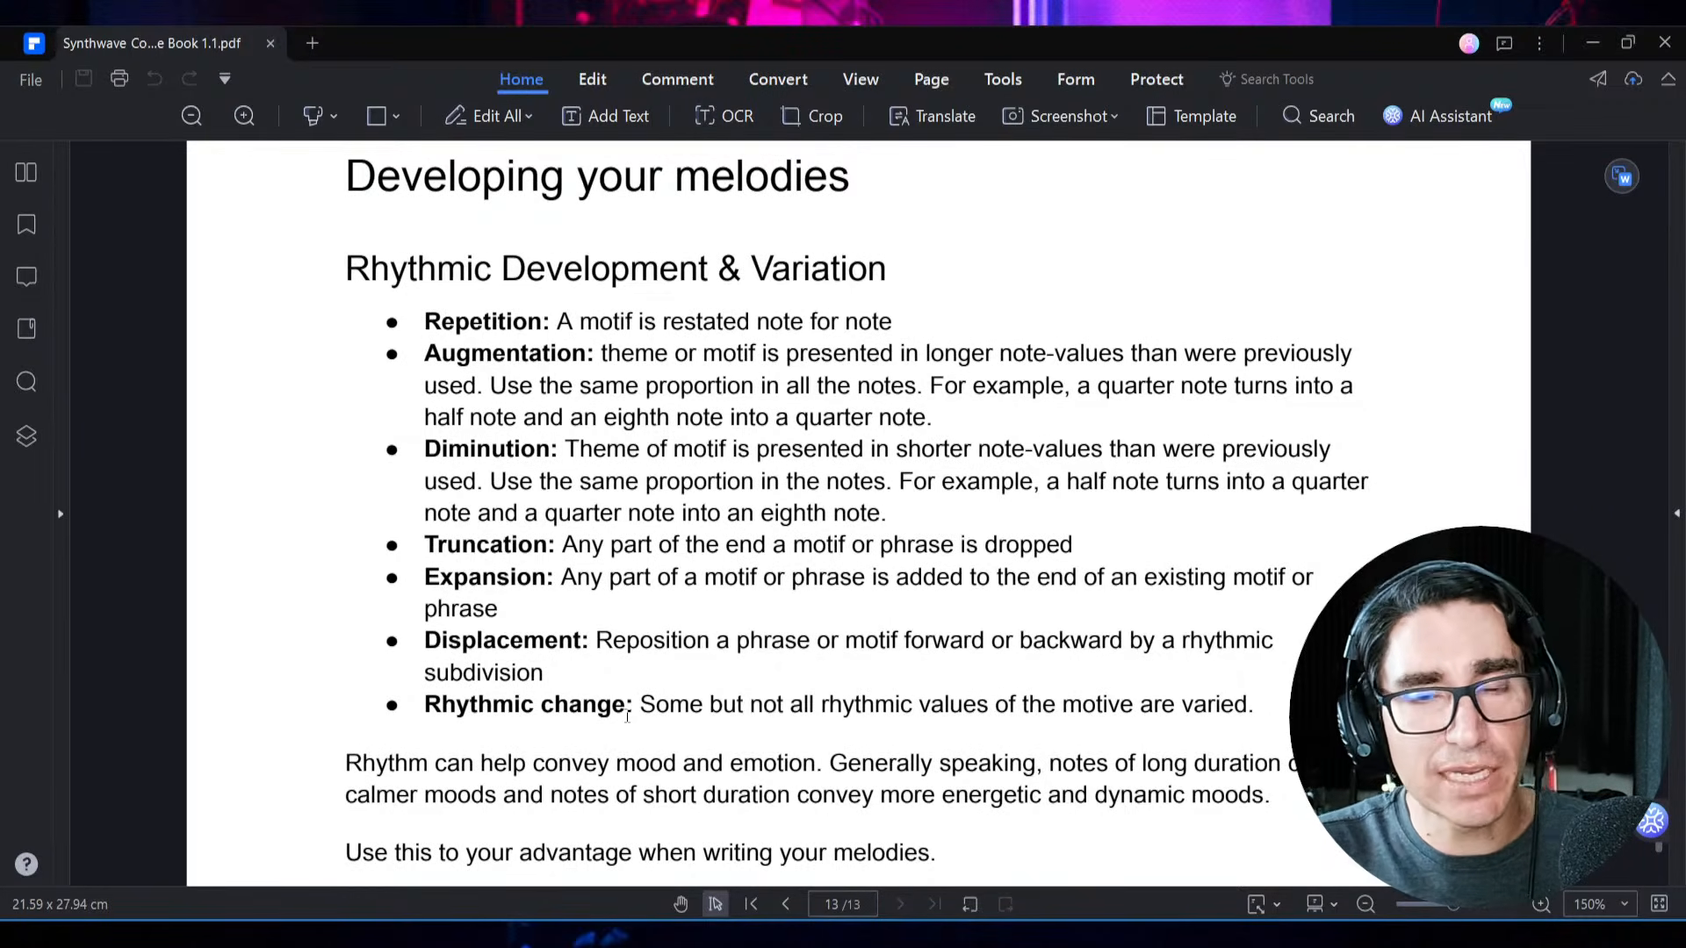
pyautogui.hotkey('alt', 'Tab')
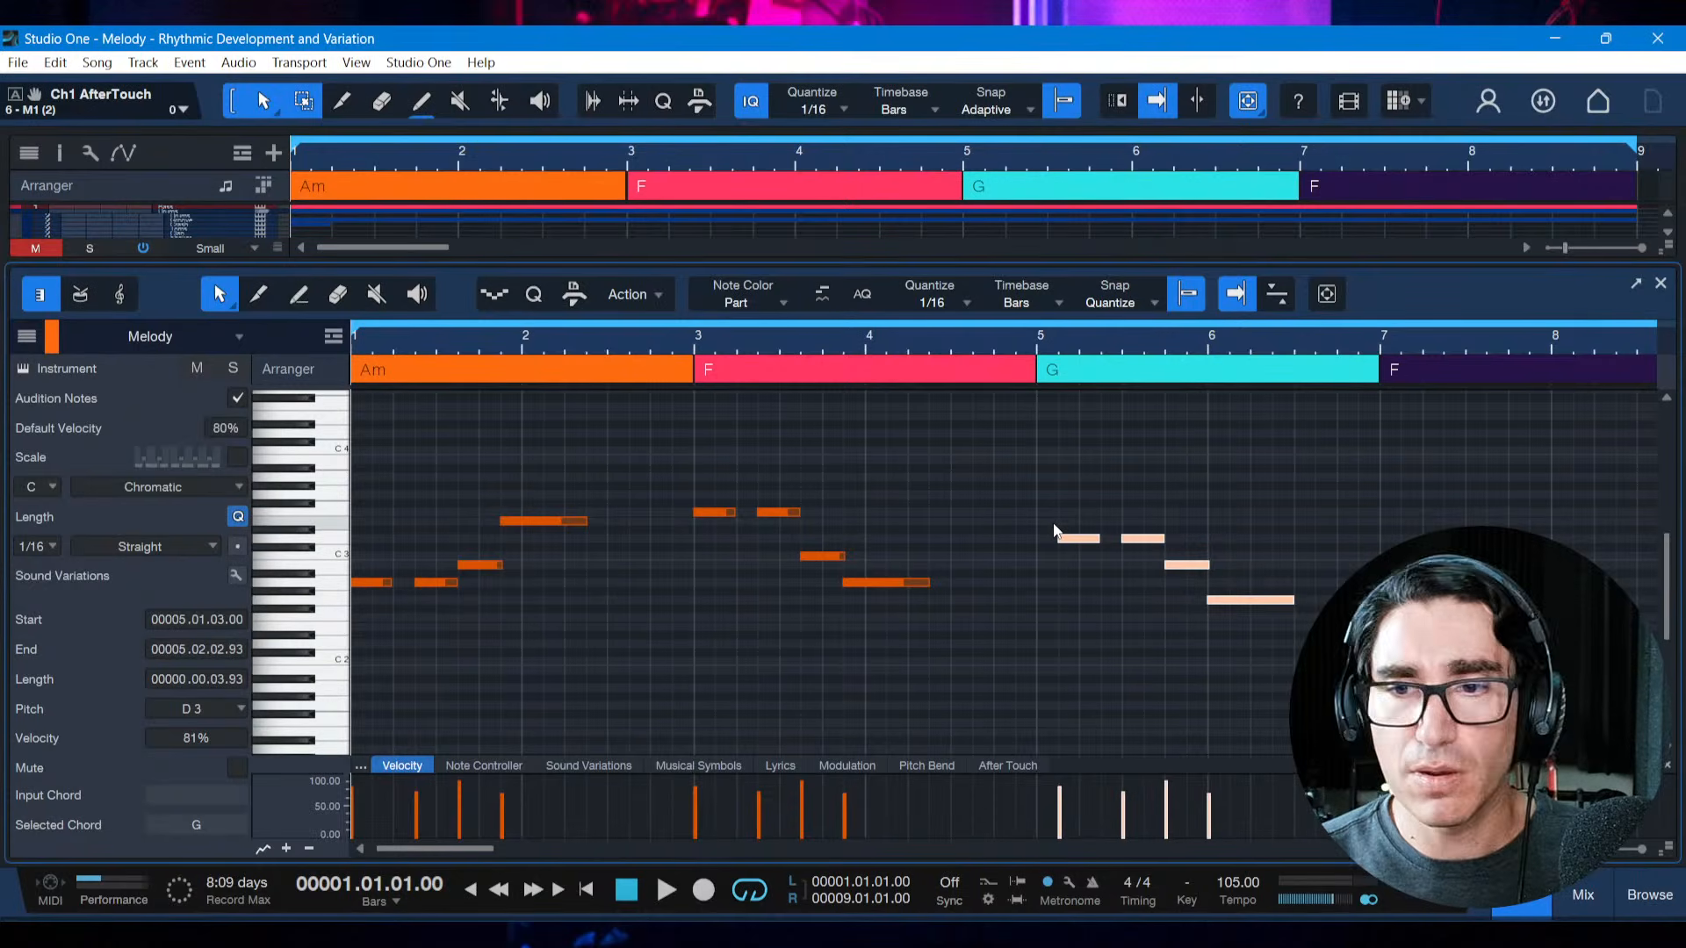
pyautogui.press('d')
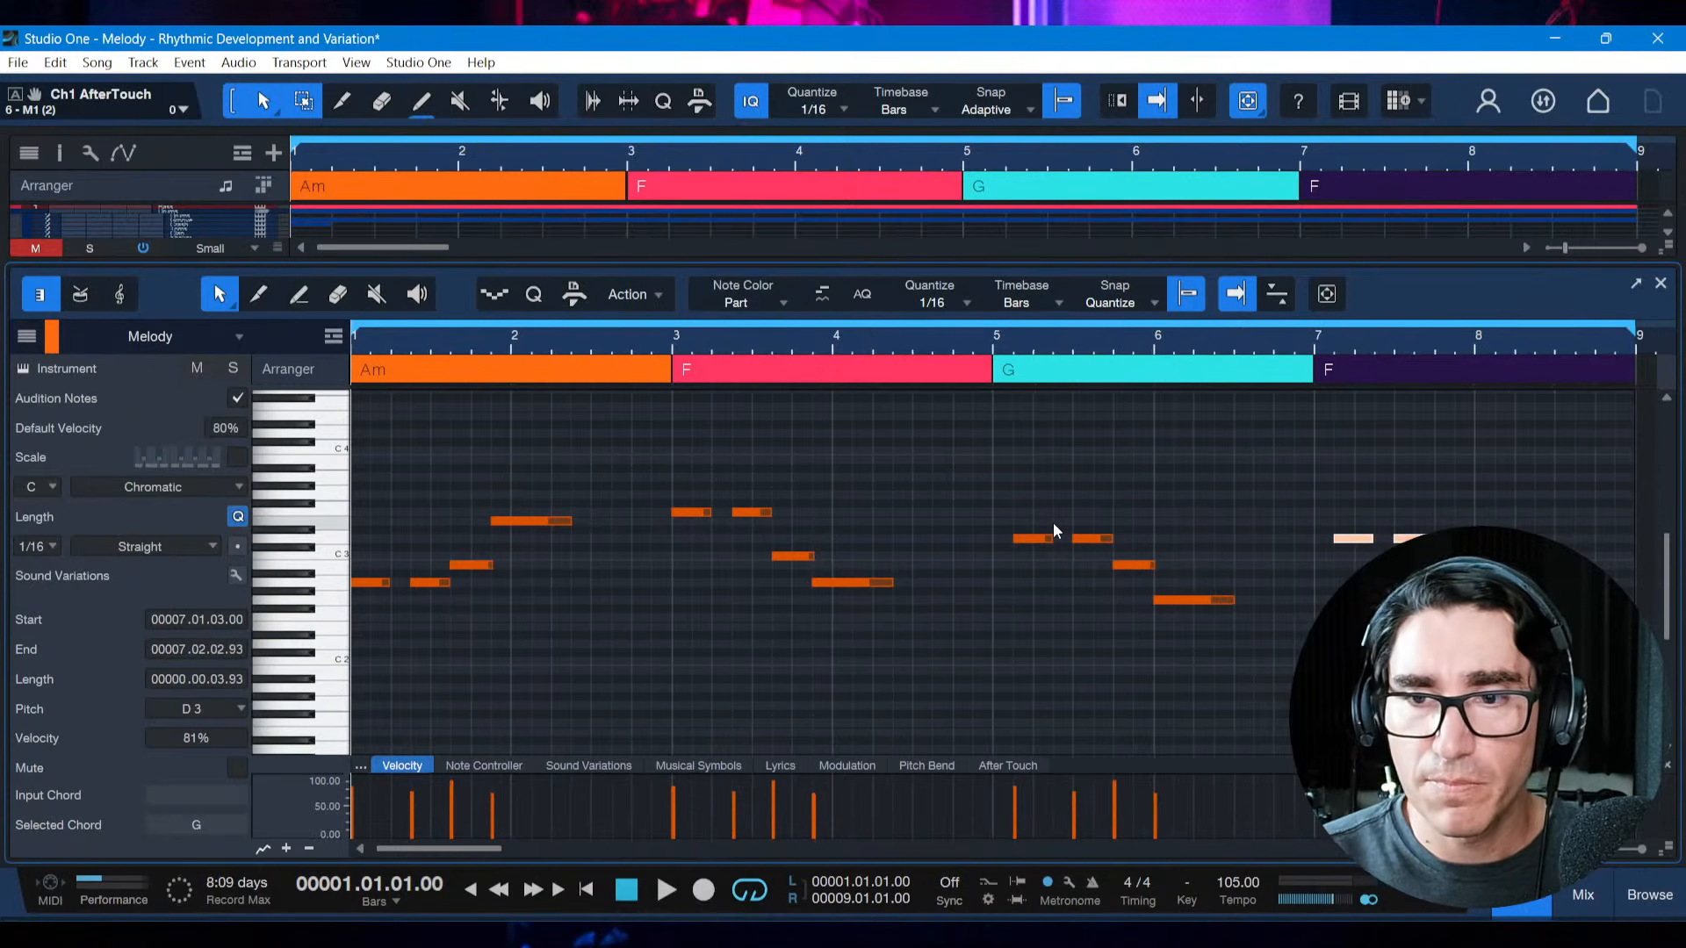
pyautogui.click(1053, 524)
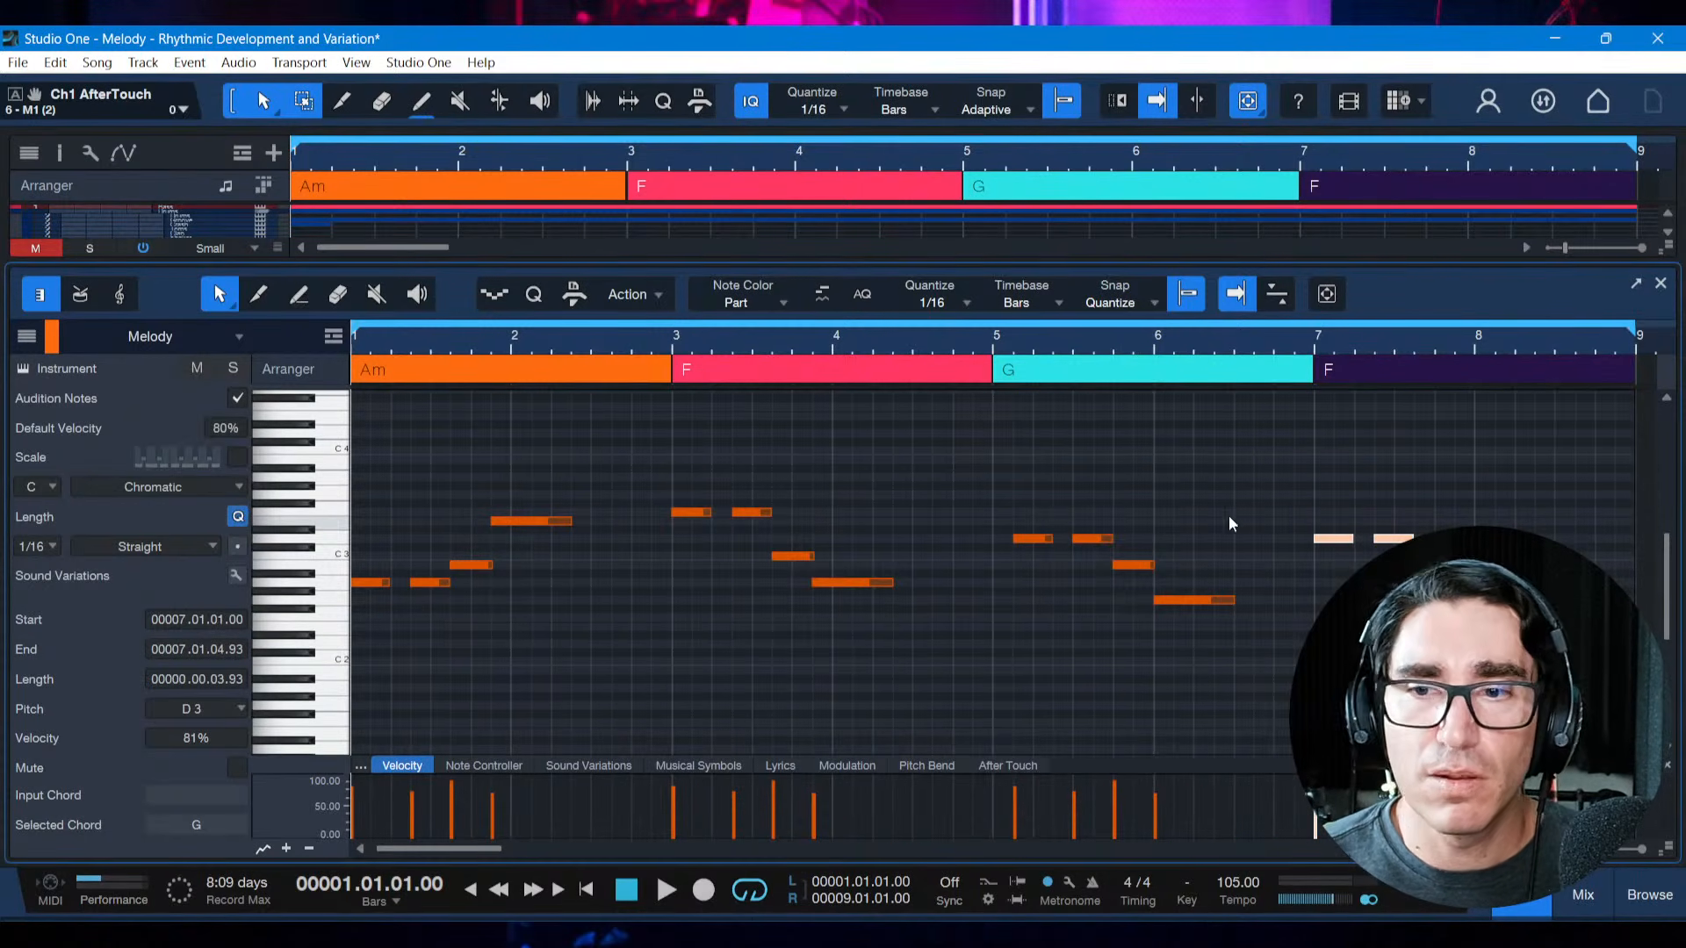
pyautogui.click(1322, 532)
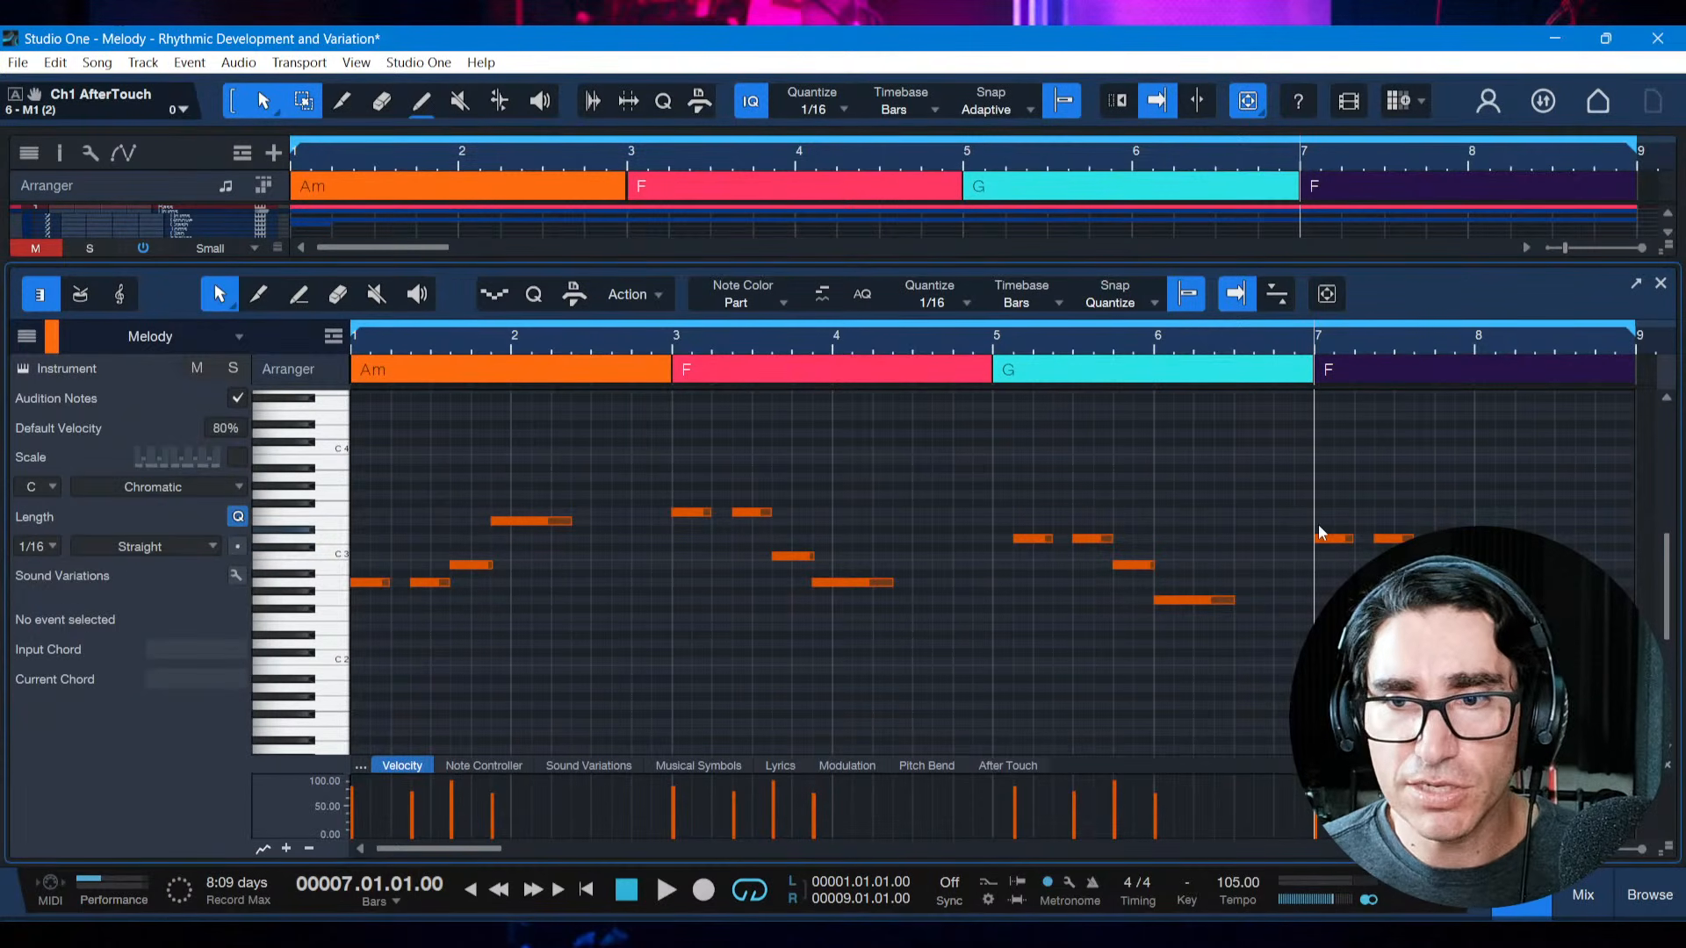
pyautogui.click(1194, 600)
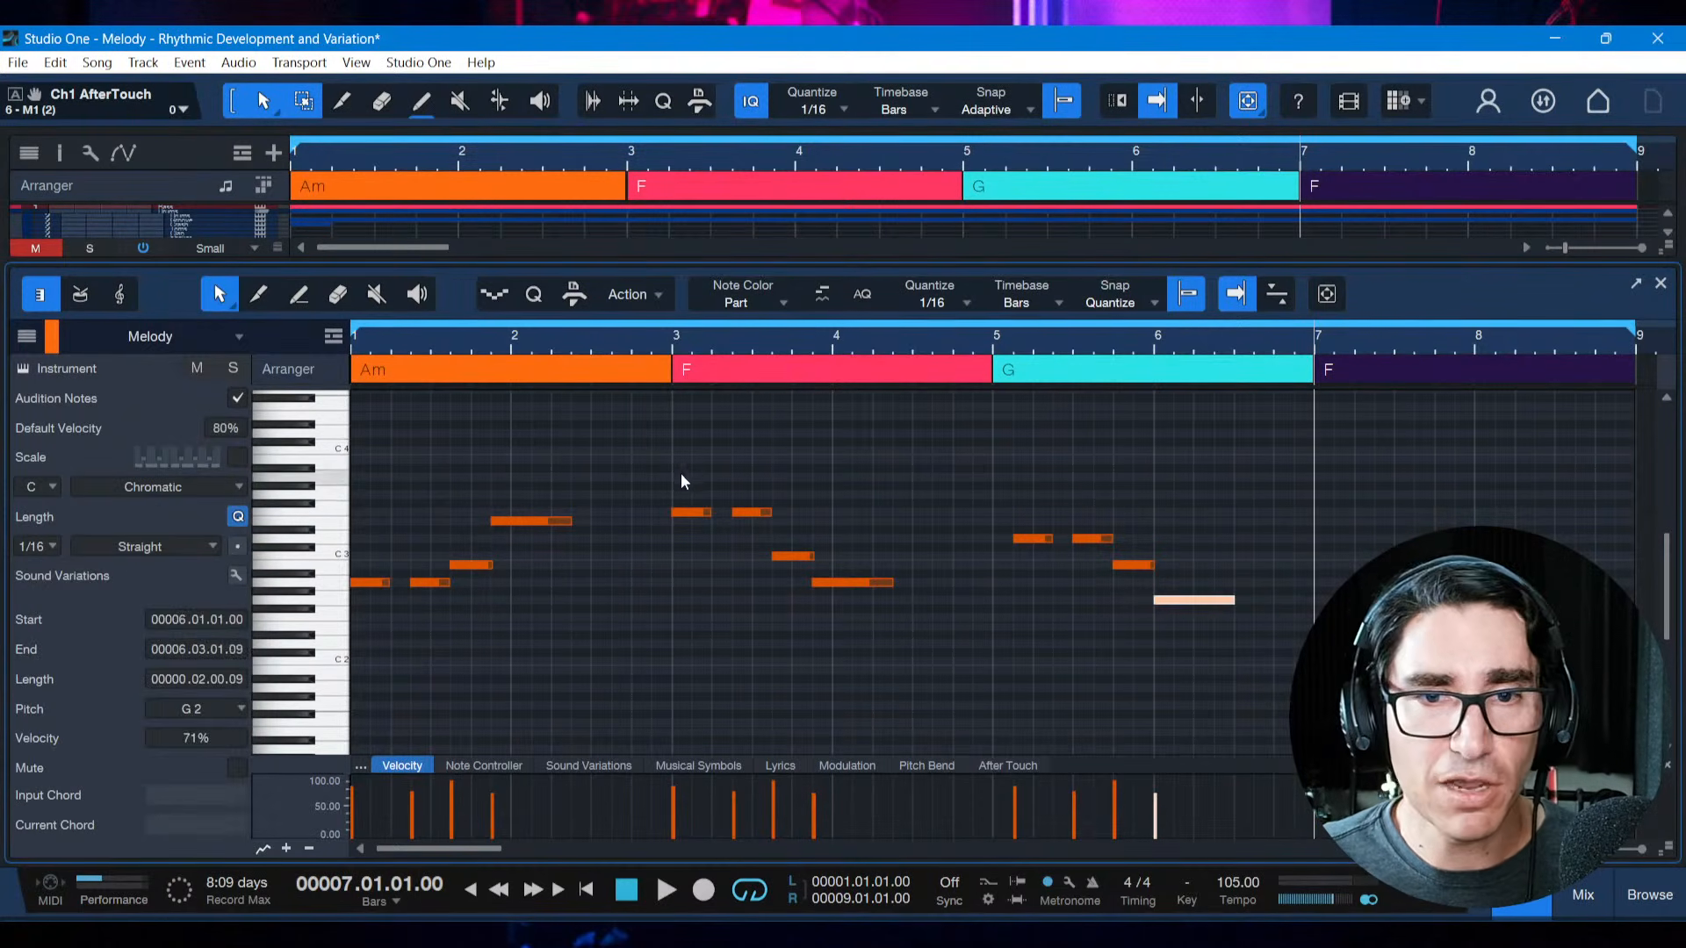
# Copy the four notes of the bar 3 motif to the start of bar 7 over the last F chord
pyautogui.moveTo(672, 481); pyautogui.dragTo(950, 583)
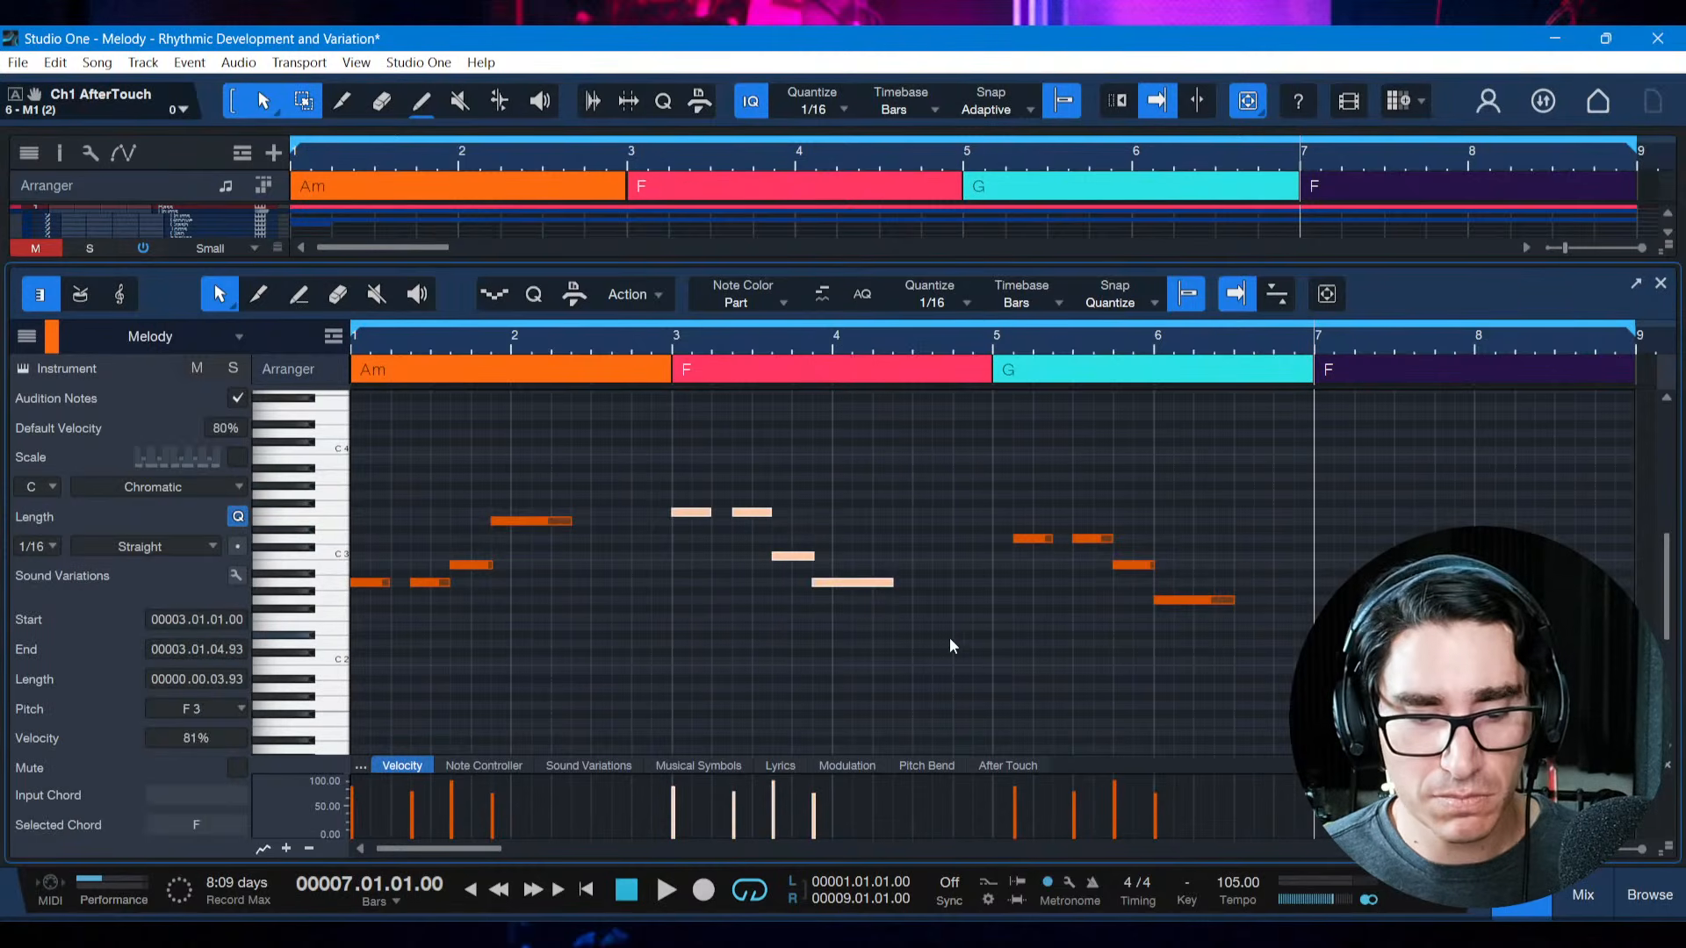
pyautogui.click(1315, 536)
pyautogui.hotkey('ctrl', 'v')
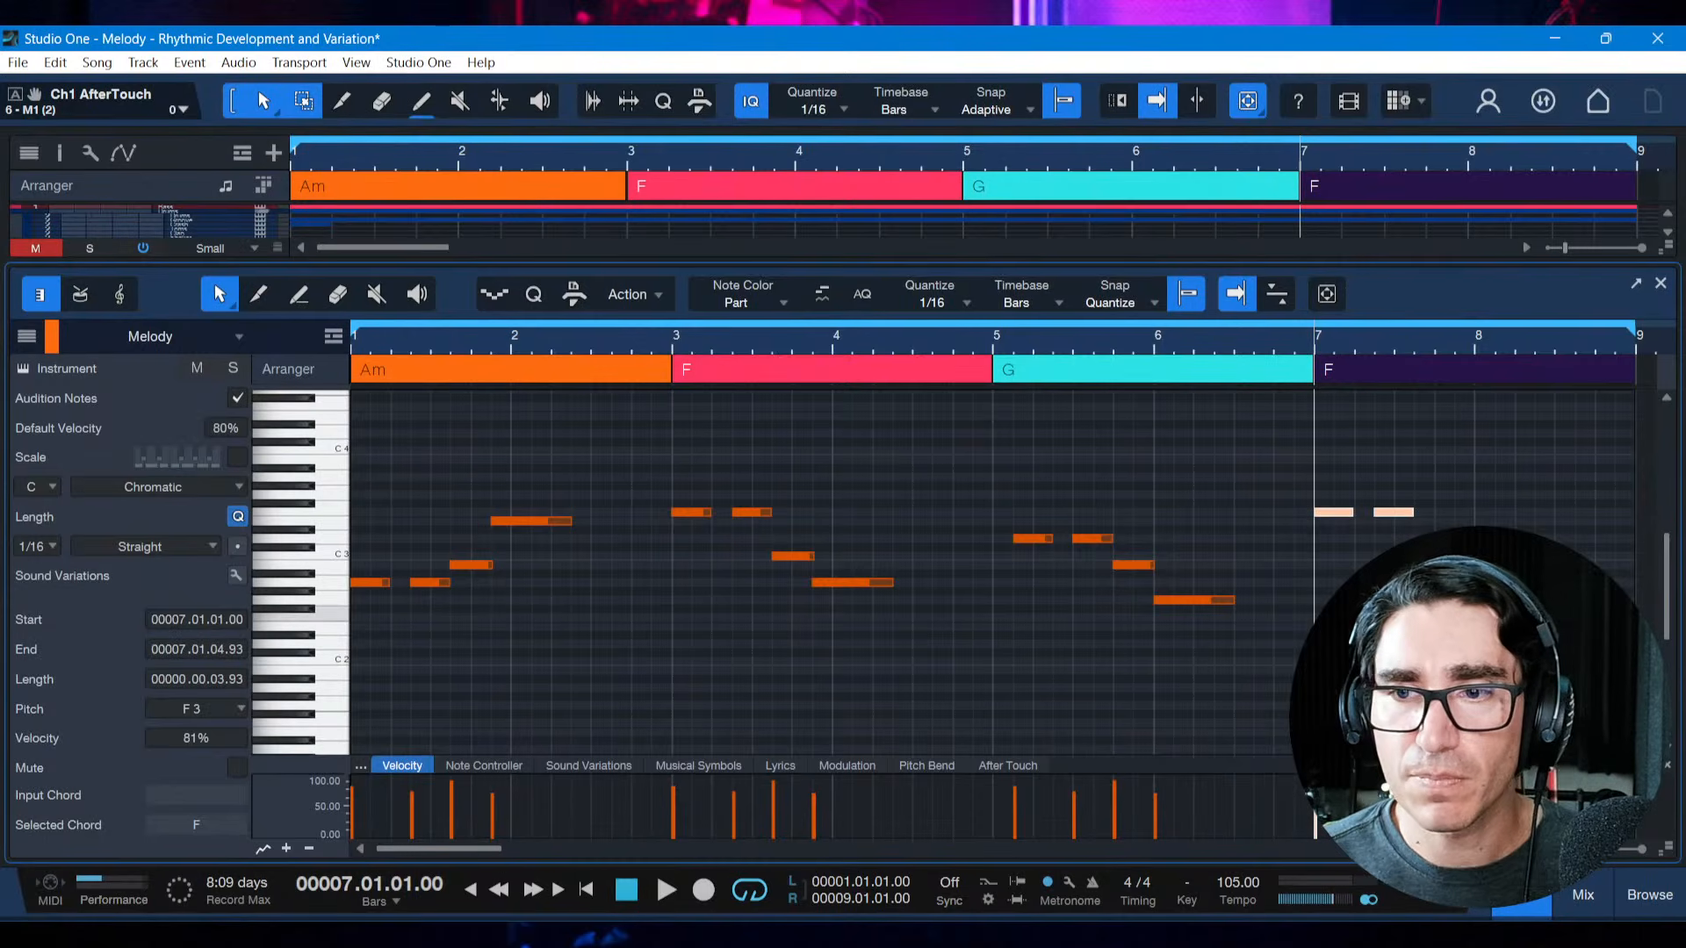
pyautogui.click(1352, 614)
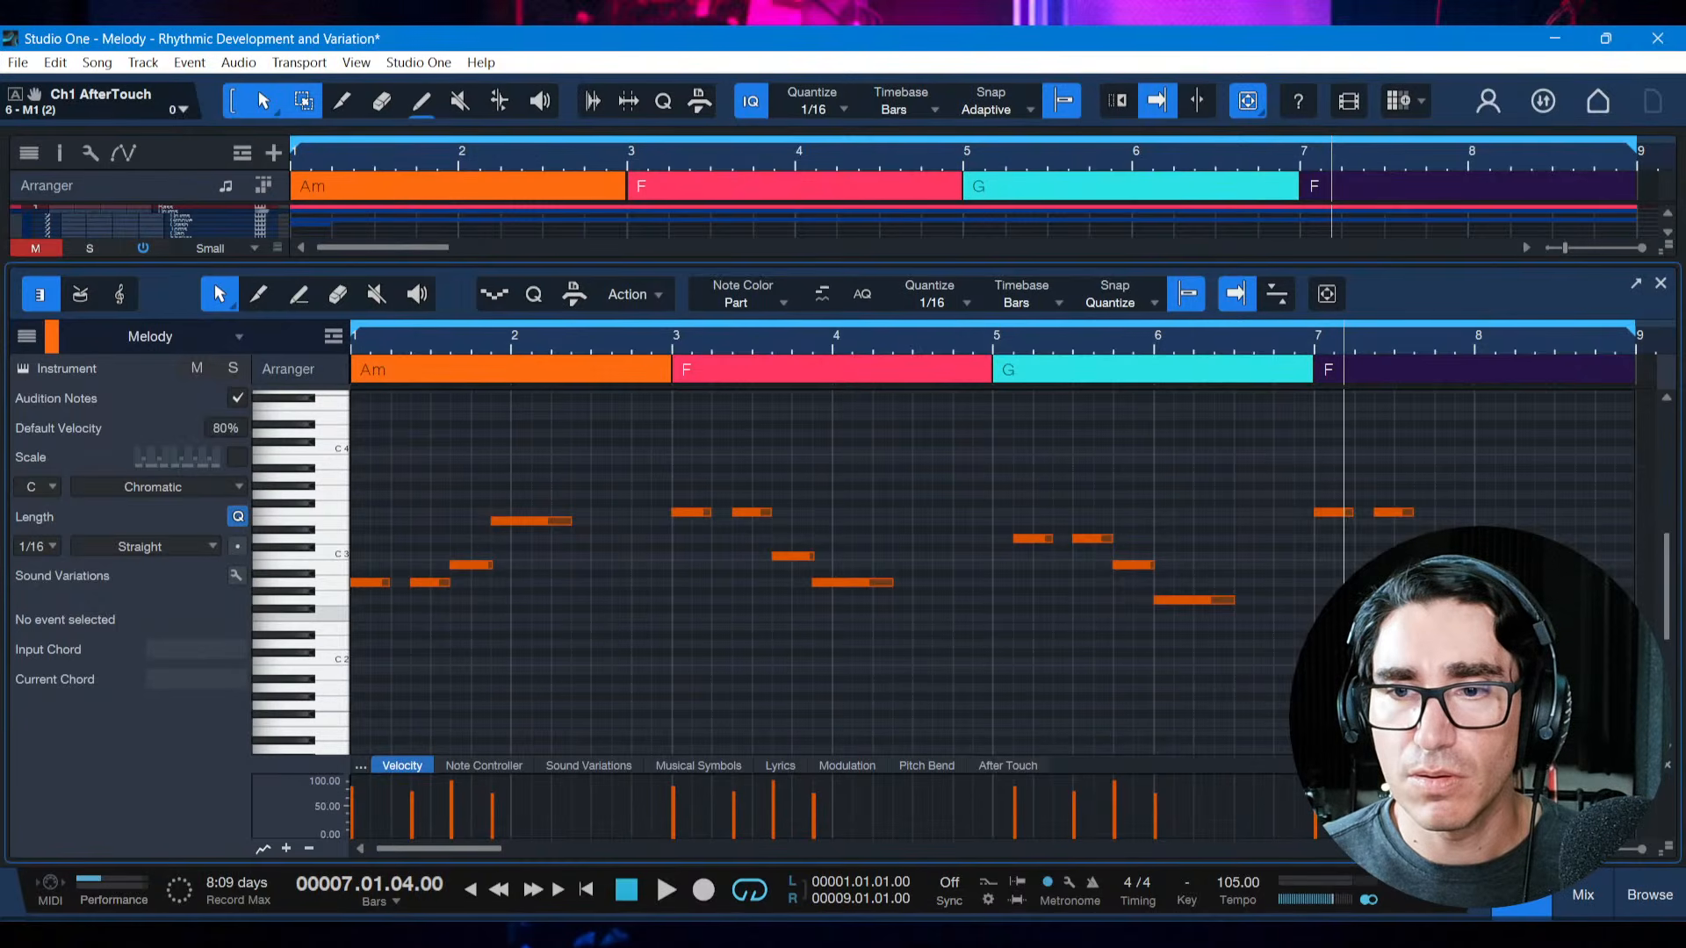
# Lower the third note of the bar 7 motif to F2 and lengthen it to end at 8.03.01
pyautogui.moveTo(1303, 482); pyautogui.dragTo(1444, 524)
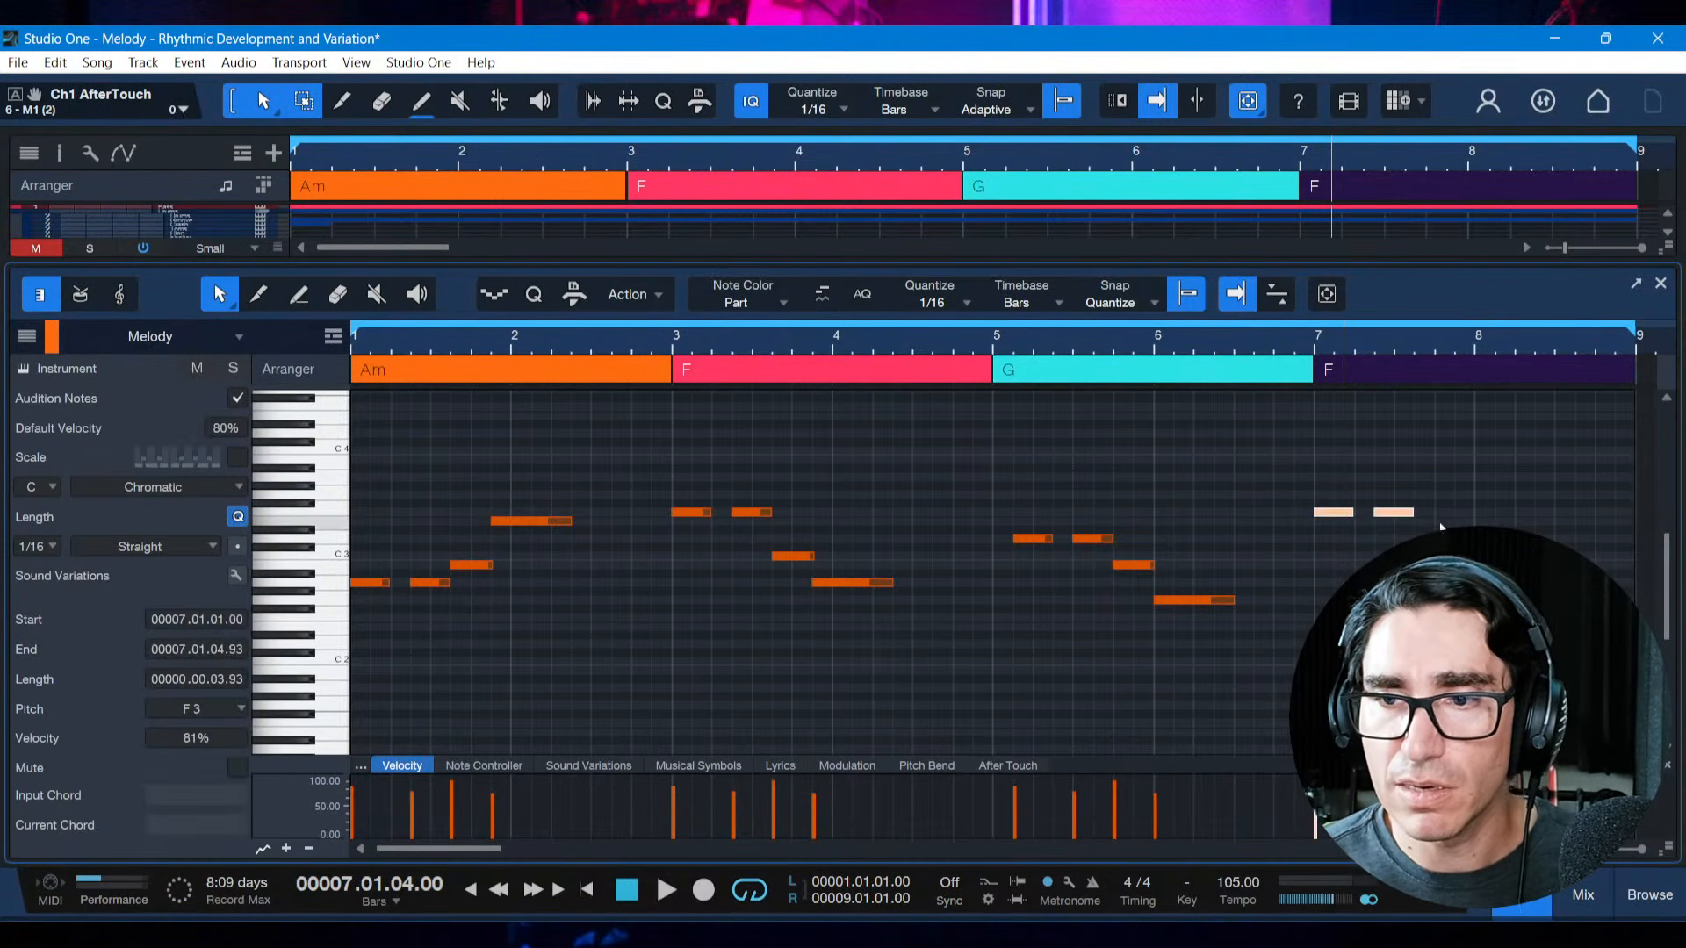
pyautogui.moveTo(1490, 582); pyautogui.dragTo(1489, 590)
pyautogui.click(1434, 560)
pyautogui.press('Down')
pyautogui.press('Down')
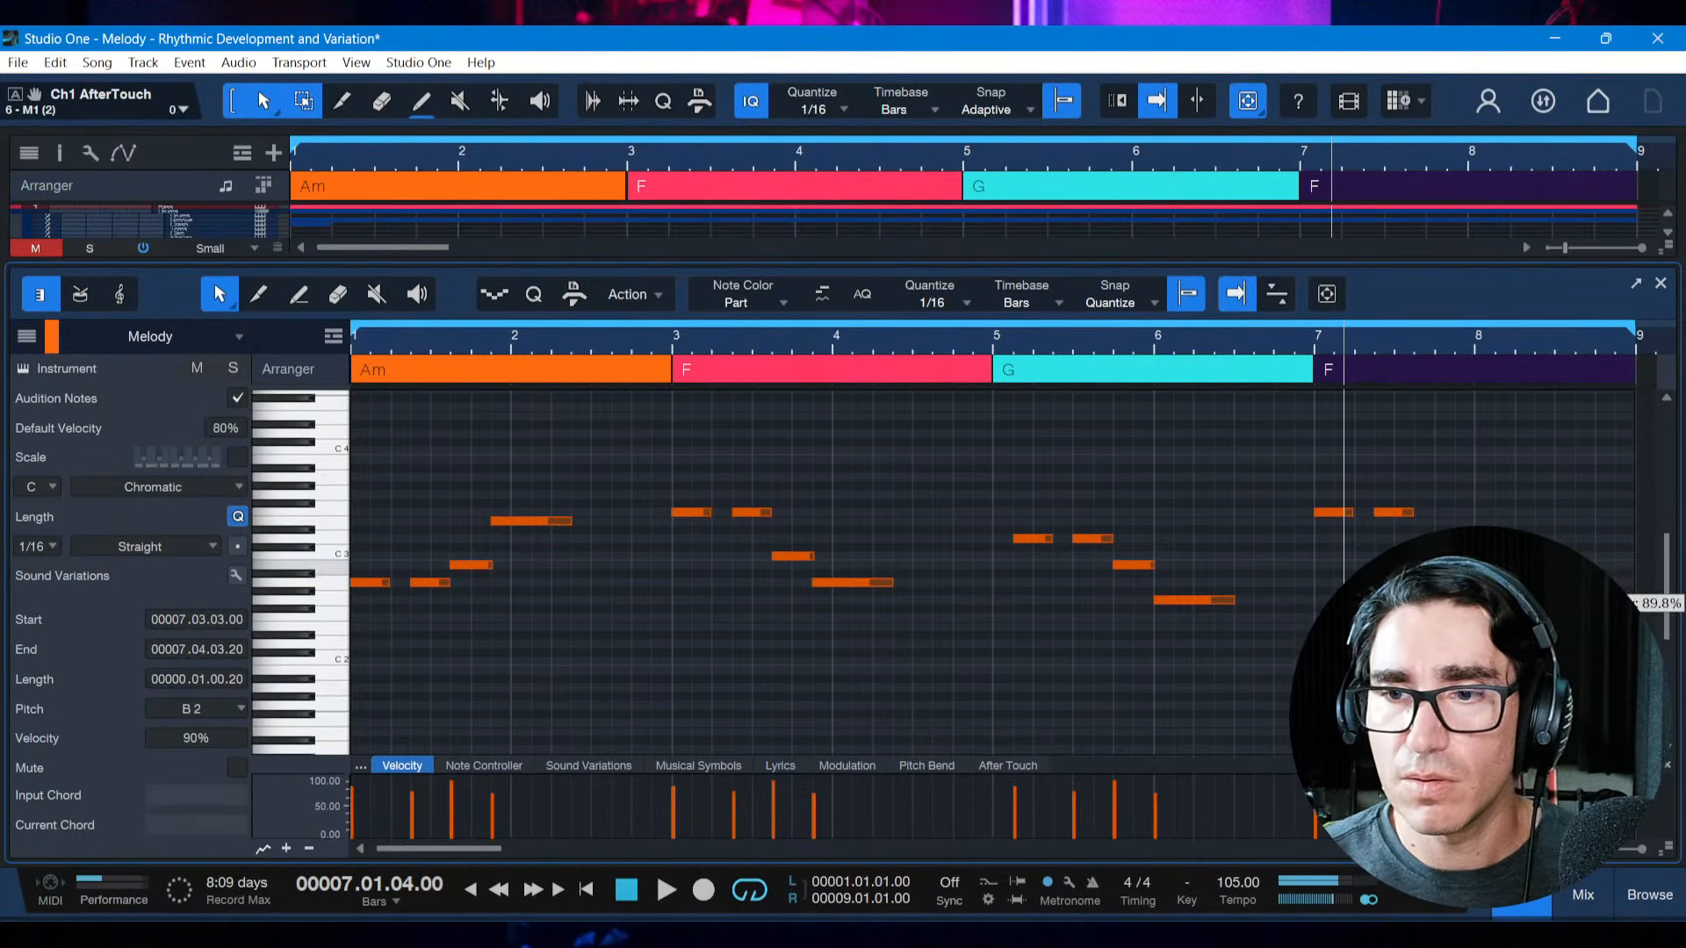
pyautogui.press('Down')
pyautogui.press('Down')
pyautogui.press('Down')
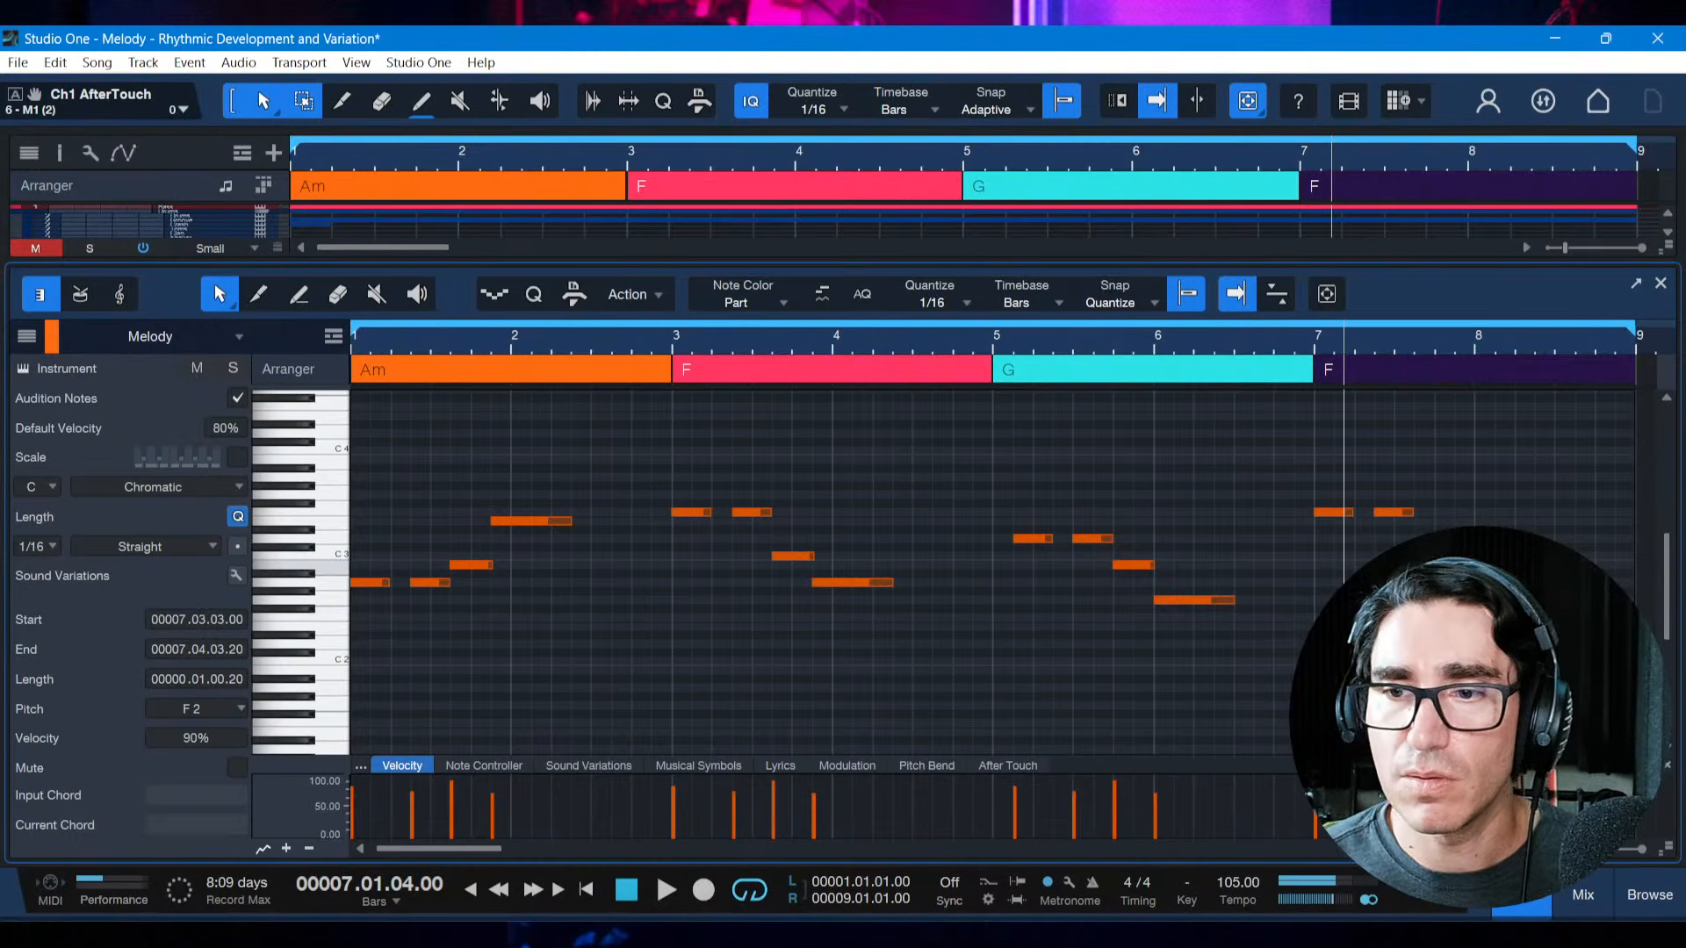
pyautogui.moveTo(1456, 617); pyautogui.dragTo(1555, 617)
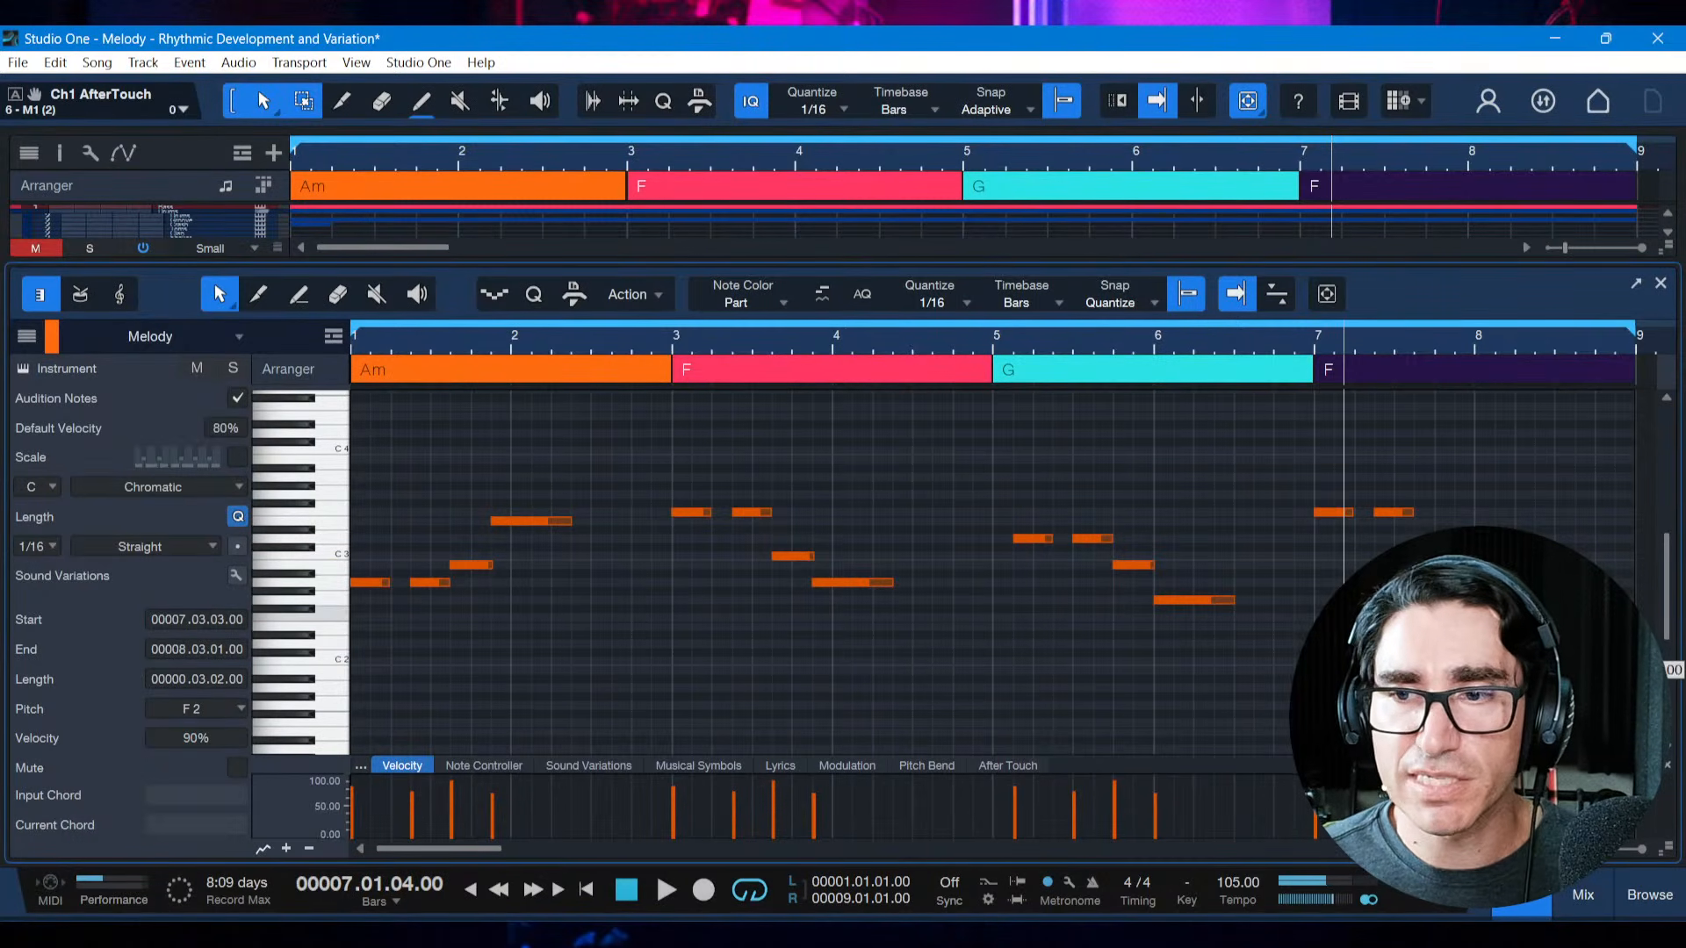
# Lower the first two notes of the bar 7 motif to C3
pyautogui.click(1303, 481)
pyautogui.moveTo(1298, 483); pyautogui.dragTo(1437, 529)
pyautogui.press('Down')
pyautogui.press('Down')
pyautogui.press('Down')
pyautogui.press('Down')
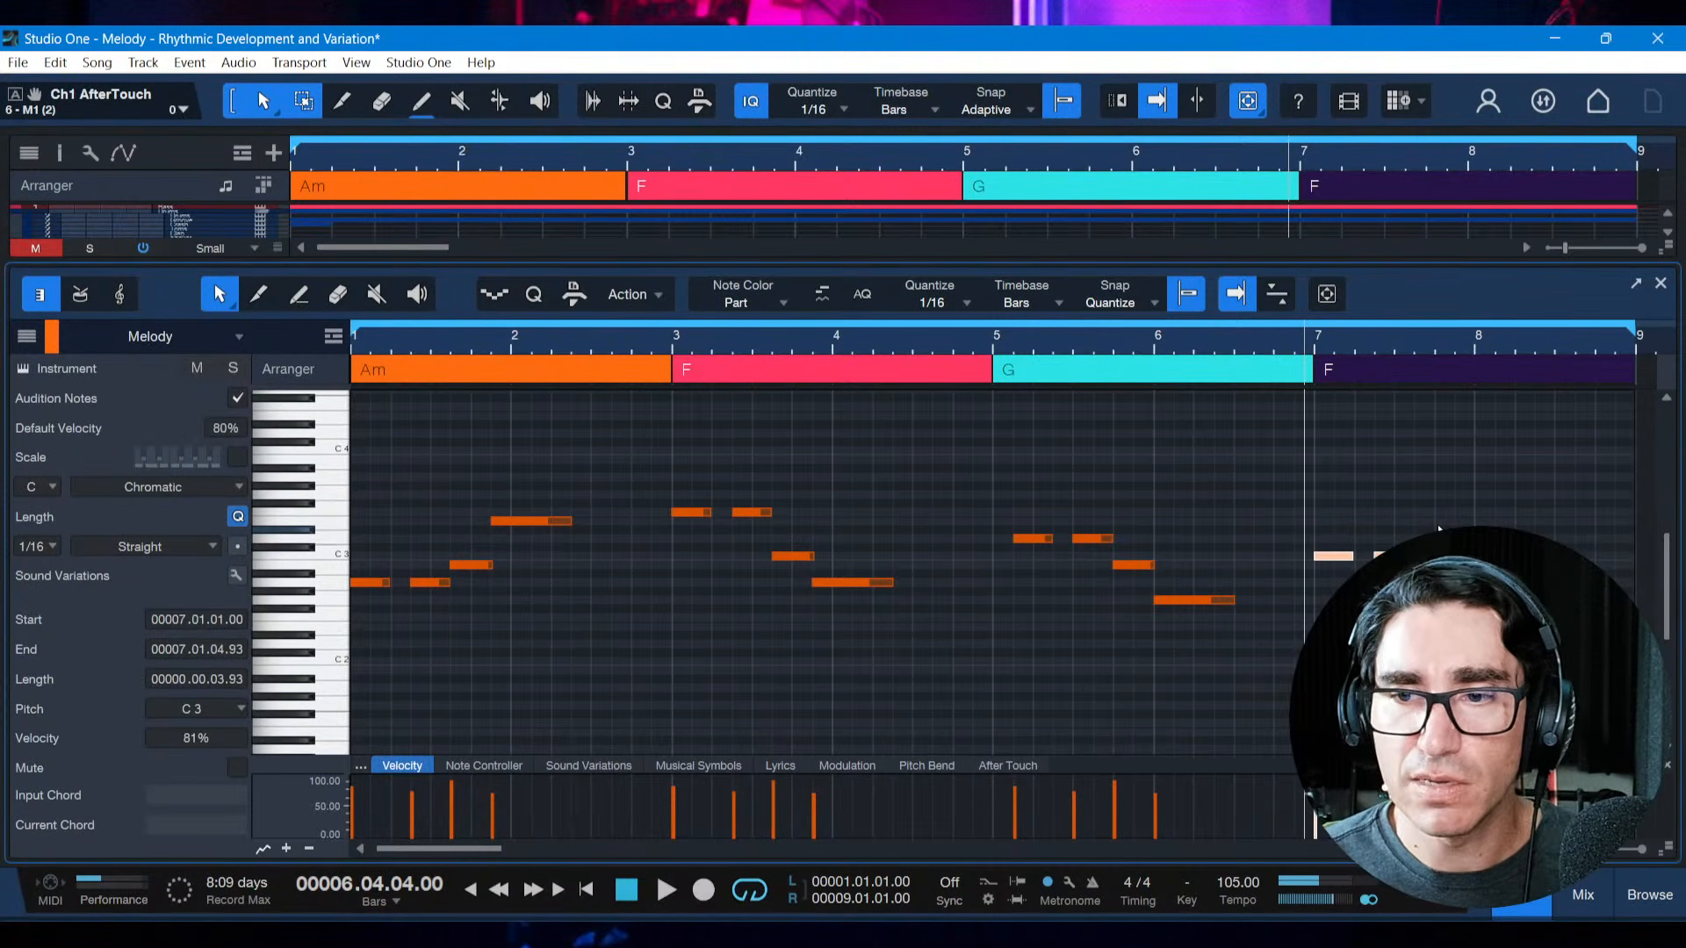
# Play back the bar 7 motif over the last F chord and clear the note selection
pyautogui.press('space')
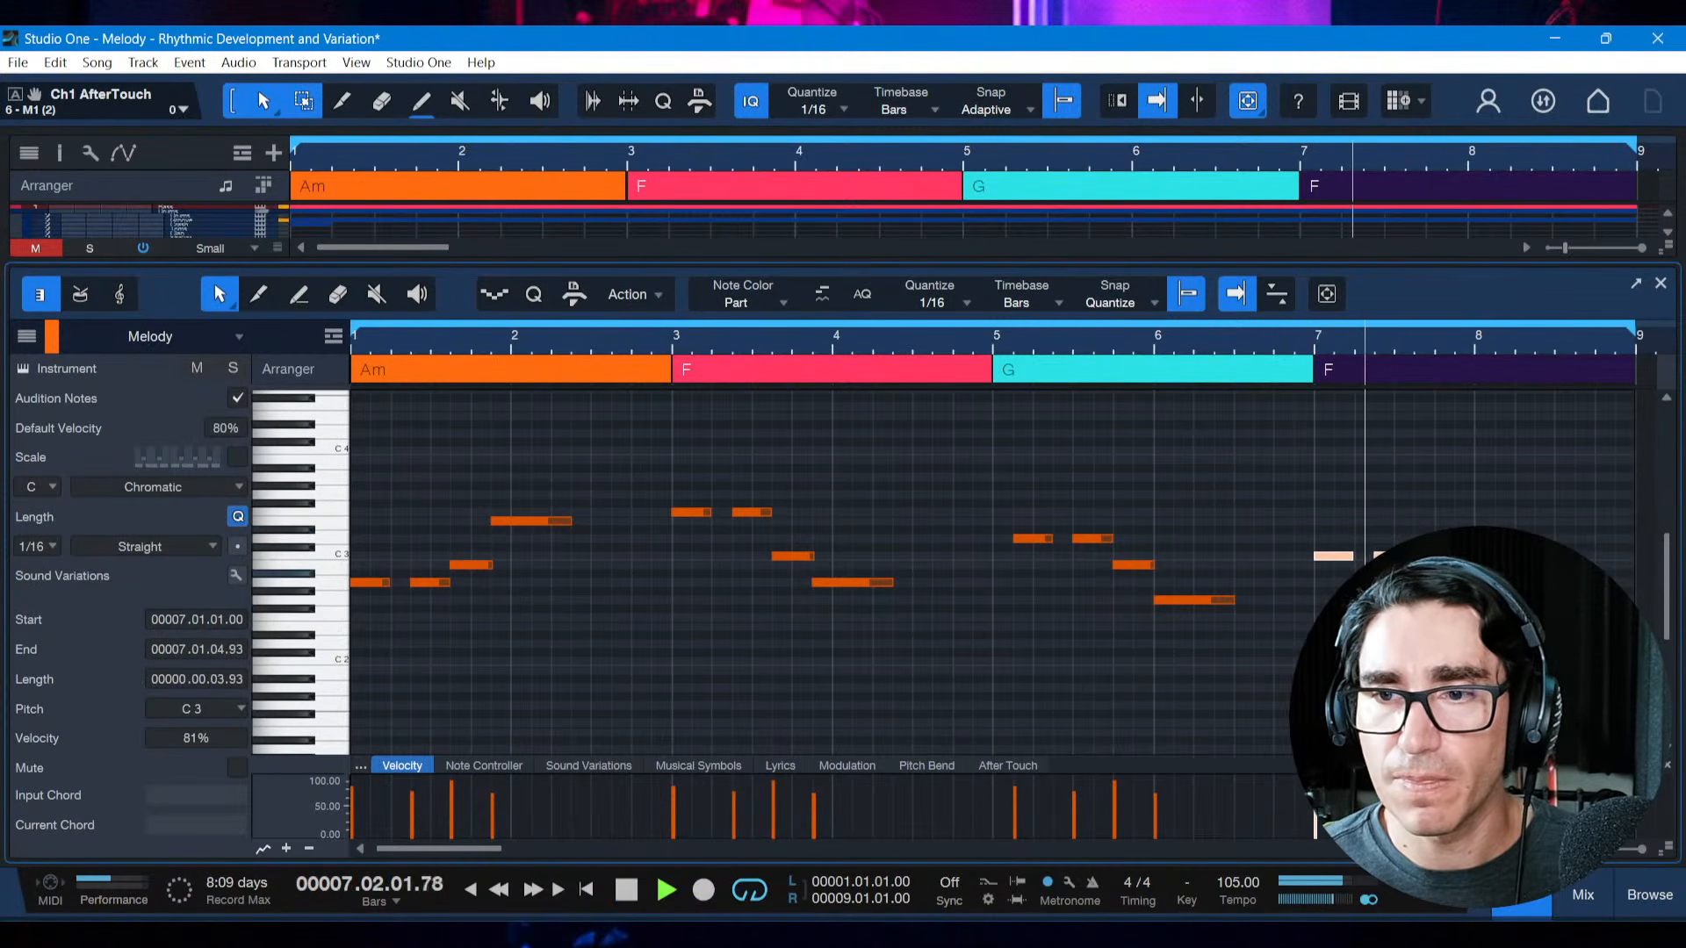
pyautogui.press('space')
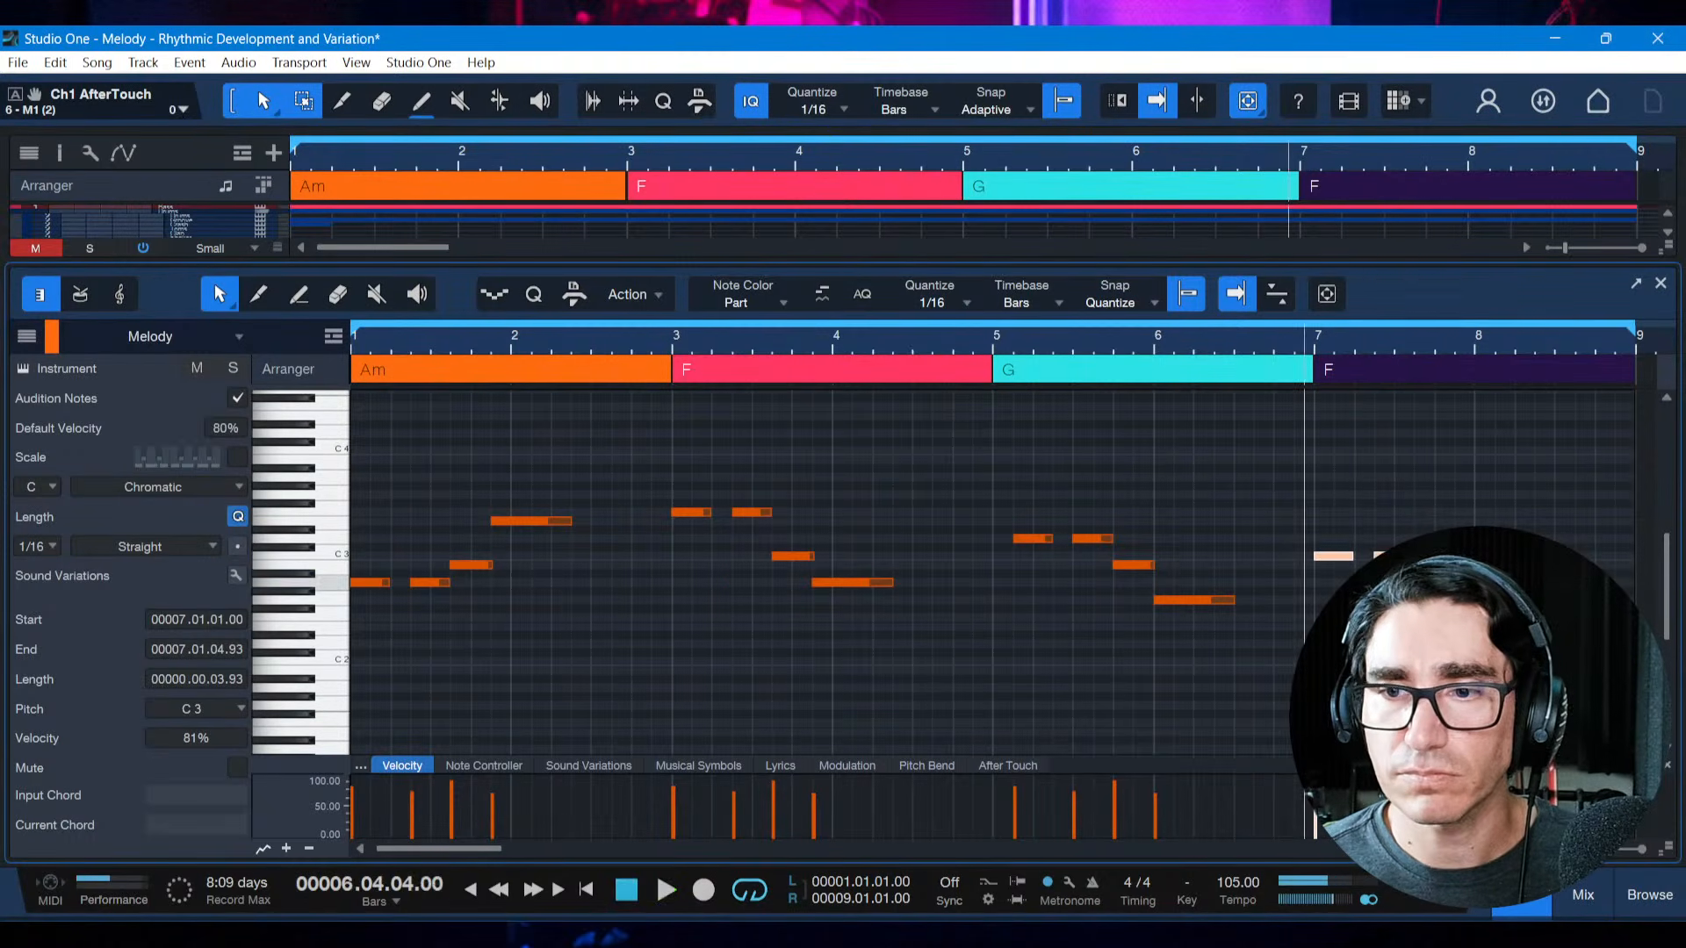
pyautogui.press('space')
pyautogui.press('space')
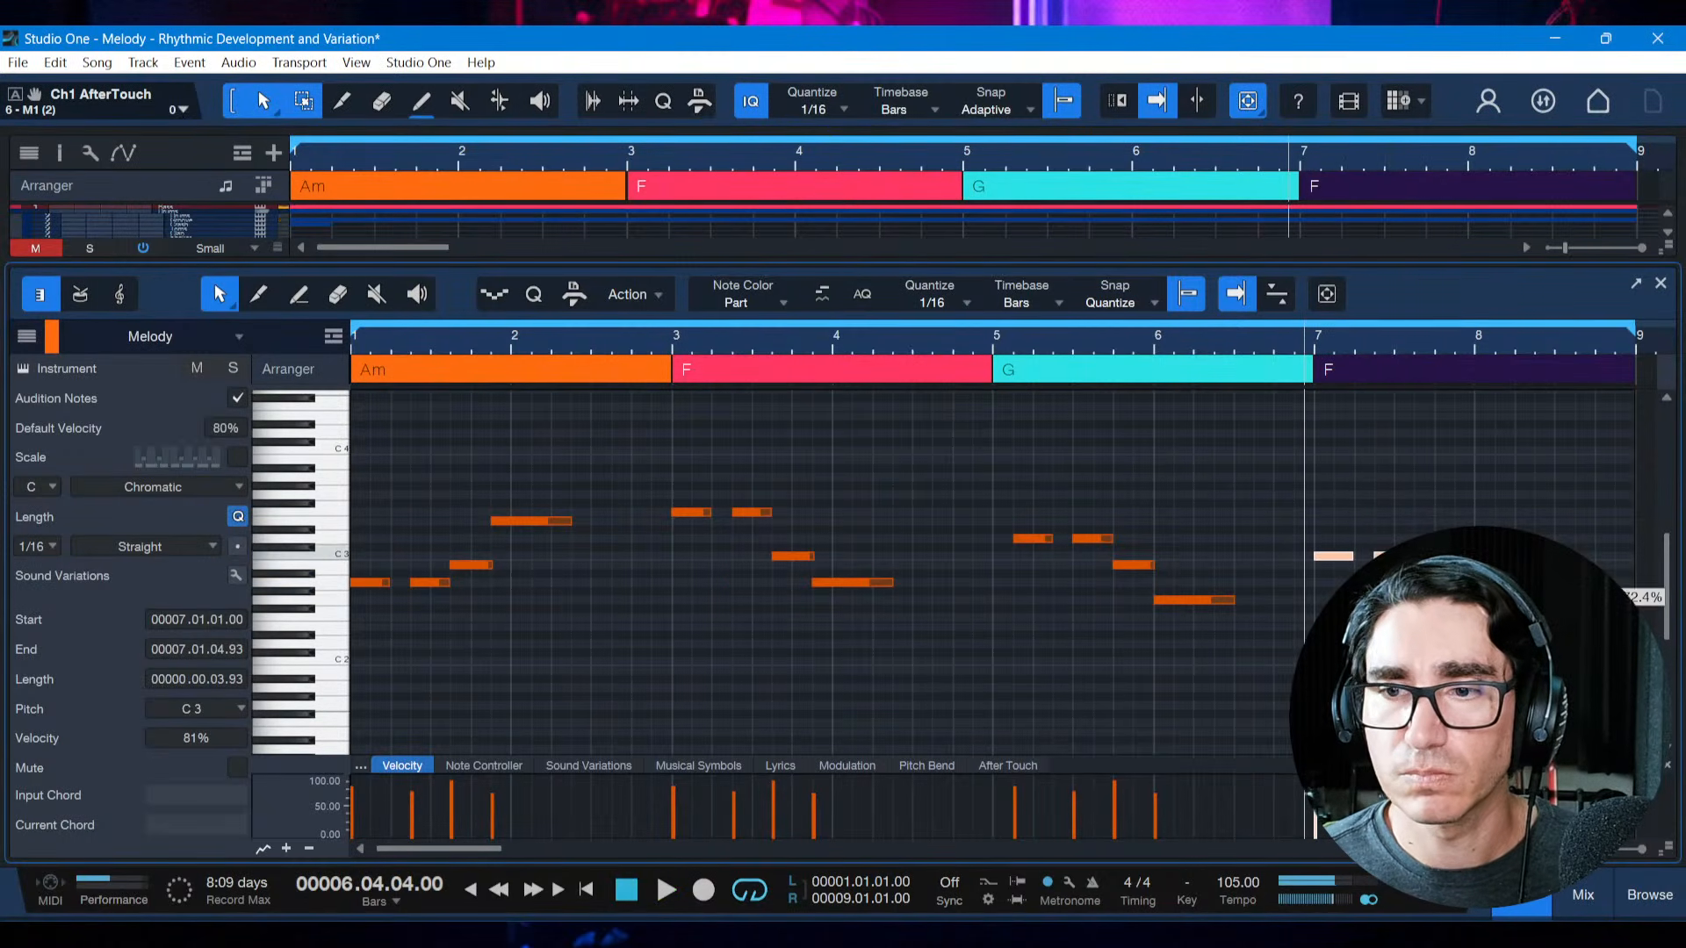
pyautogui.moveTo(1332, 556); pyautogui.dragTo(1353, 556)
pyautogui.click(1403, 565)
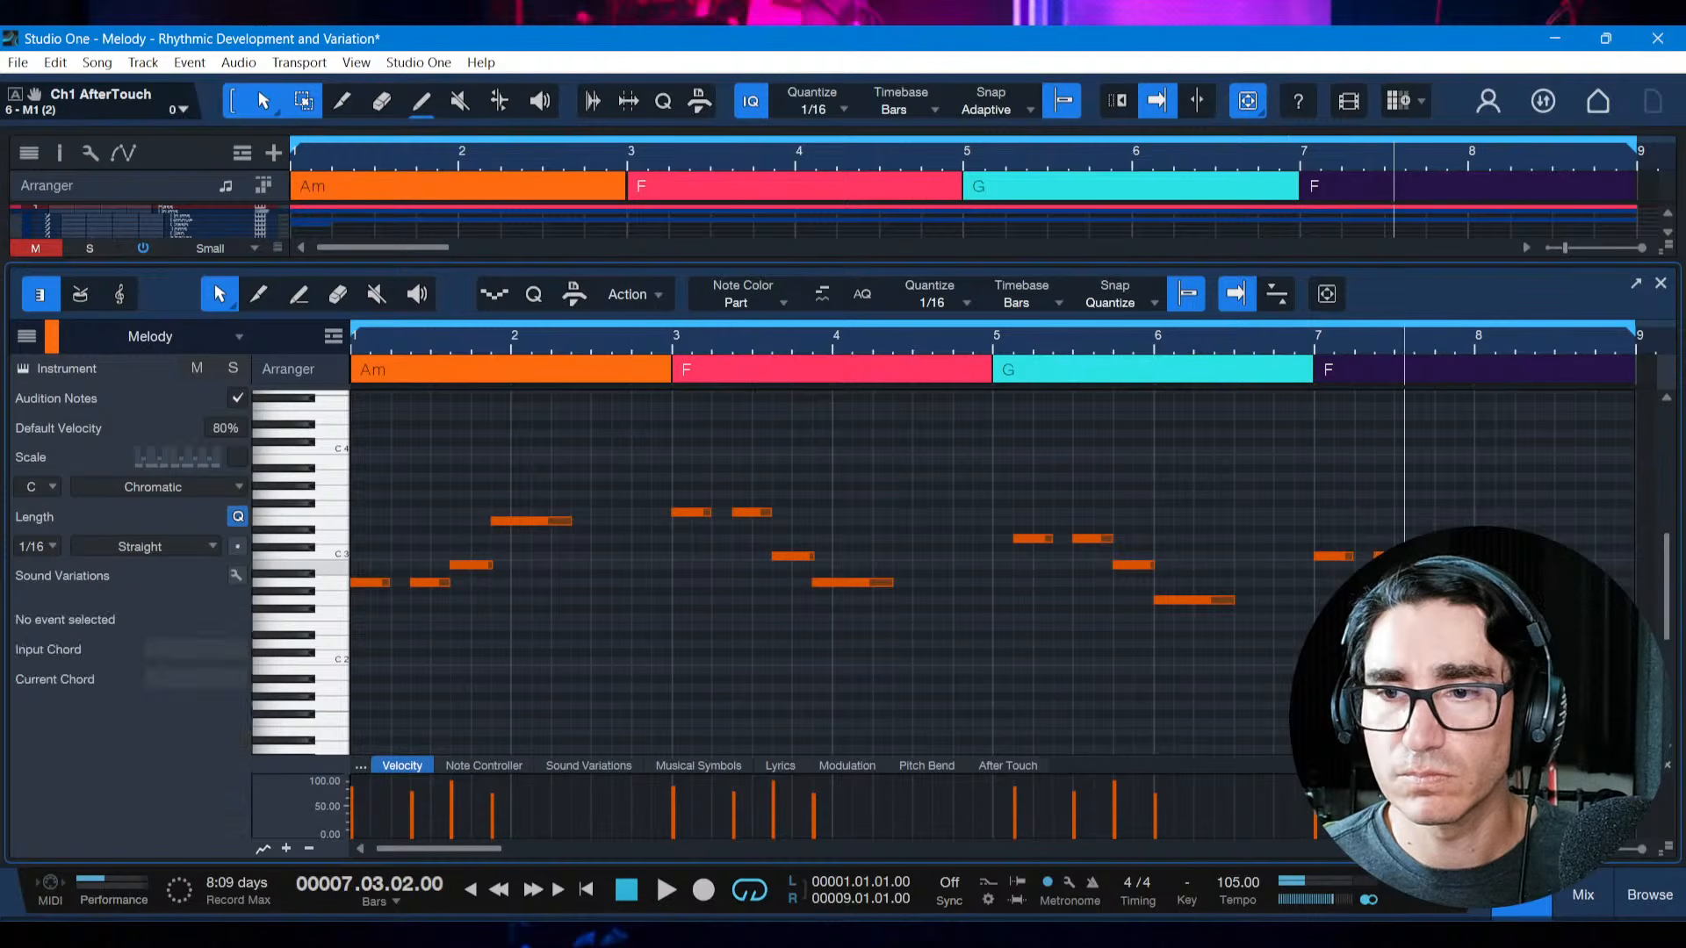
# Lengthen the second note of the bar 7 motif to one beat, ending at 7.03.03, and play the phrase back
pyautogui.click(1390, 556)
pyautogui.press('space')
pyautogui.press('space')
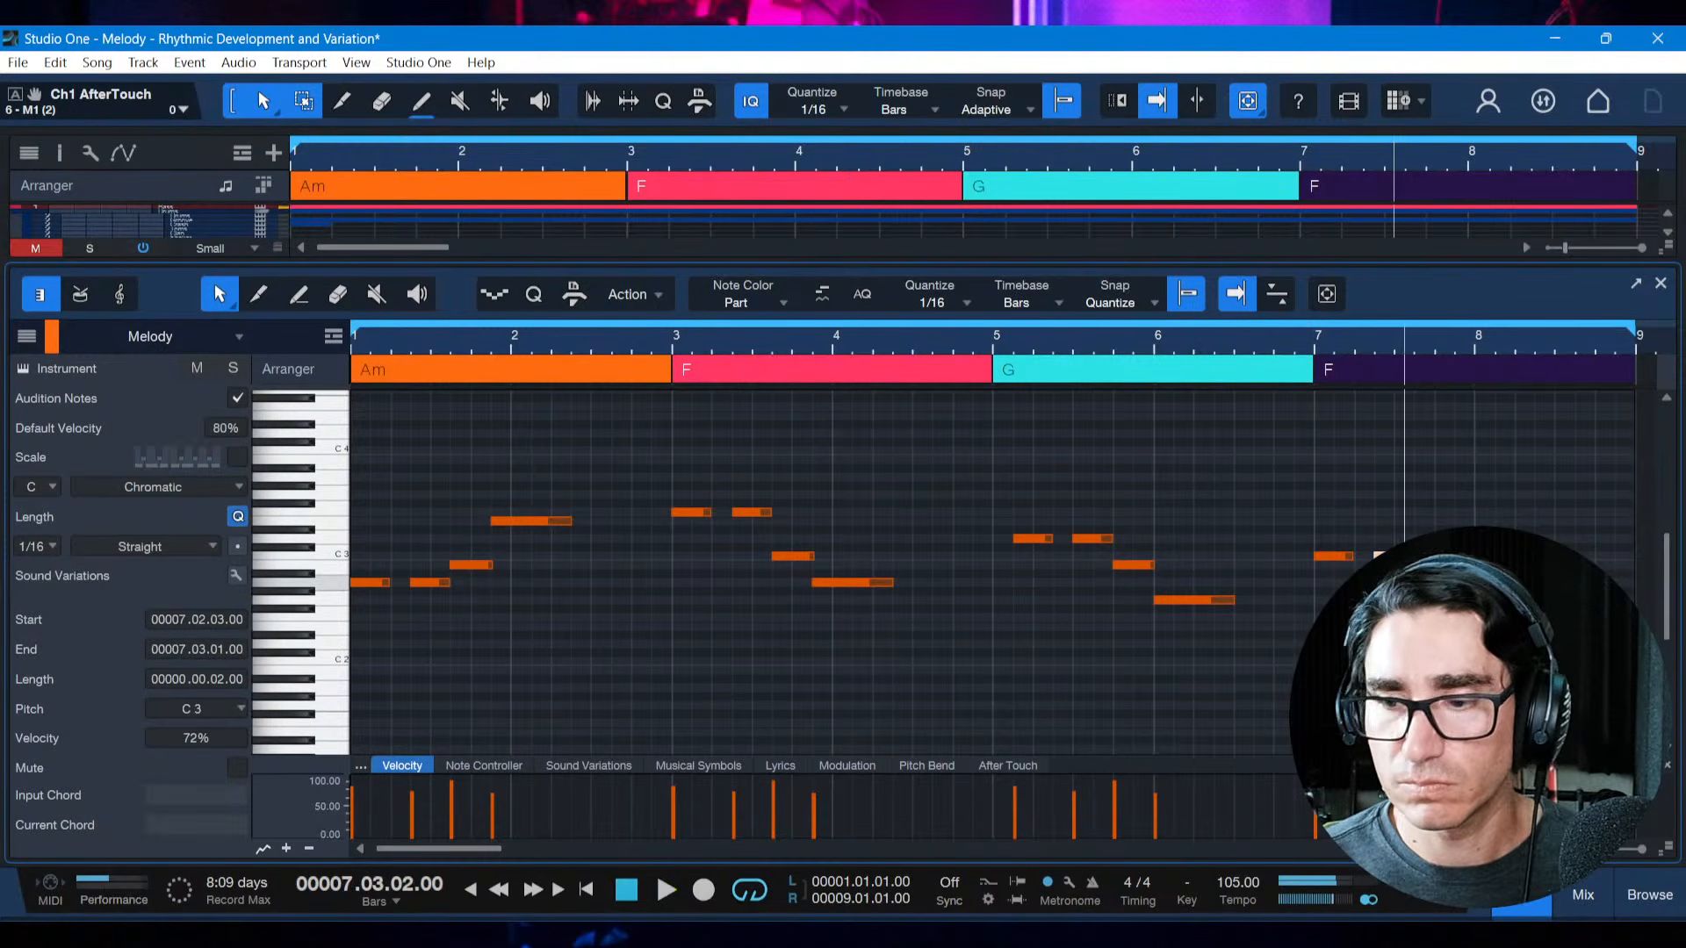
pyautogui.click(1155, 345)
pyautogui.press('space')
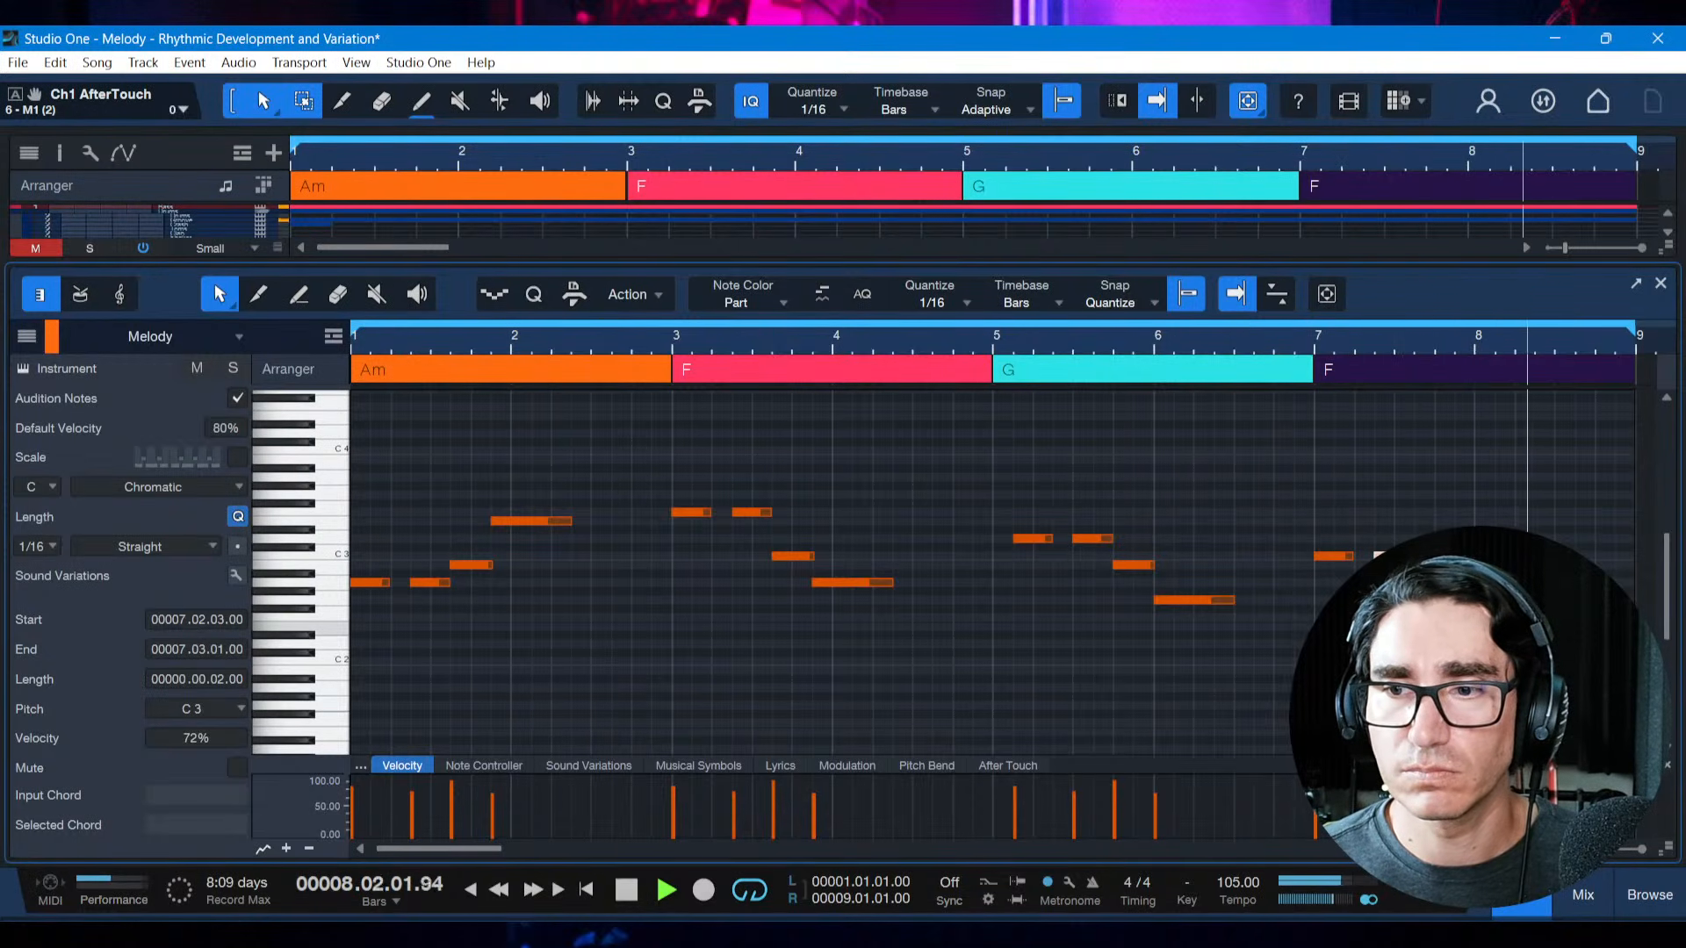
pyautogui.press('space')
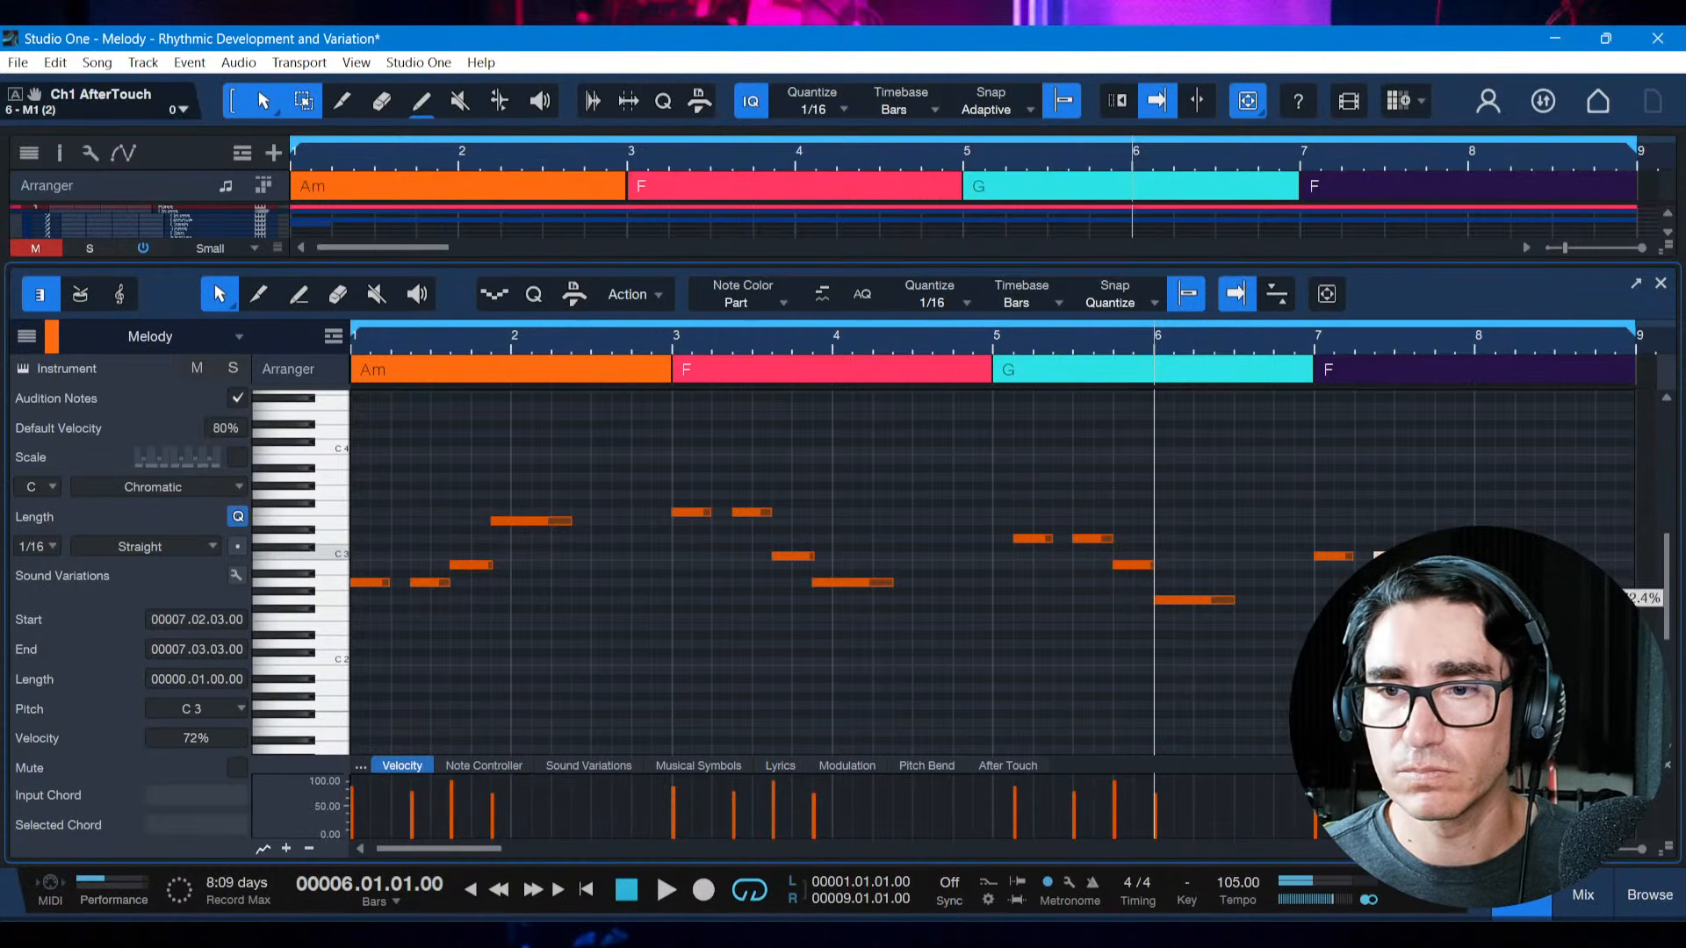
pyautogui.click(1317, 344)
pyautogui.press('space')
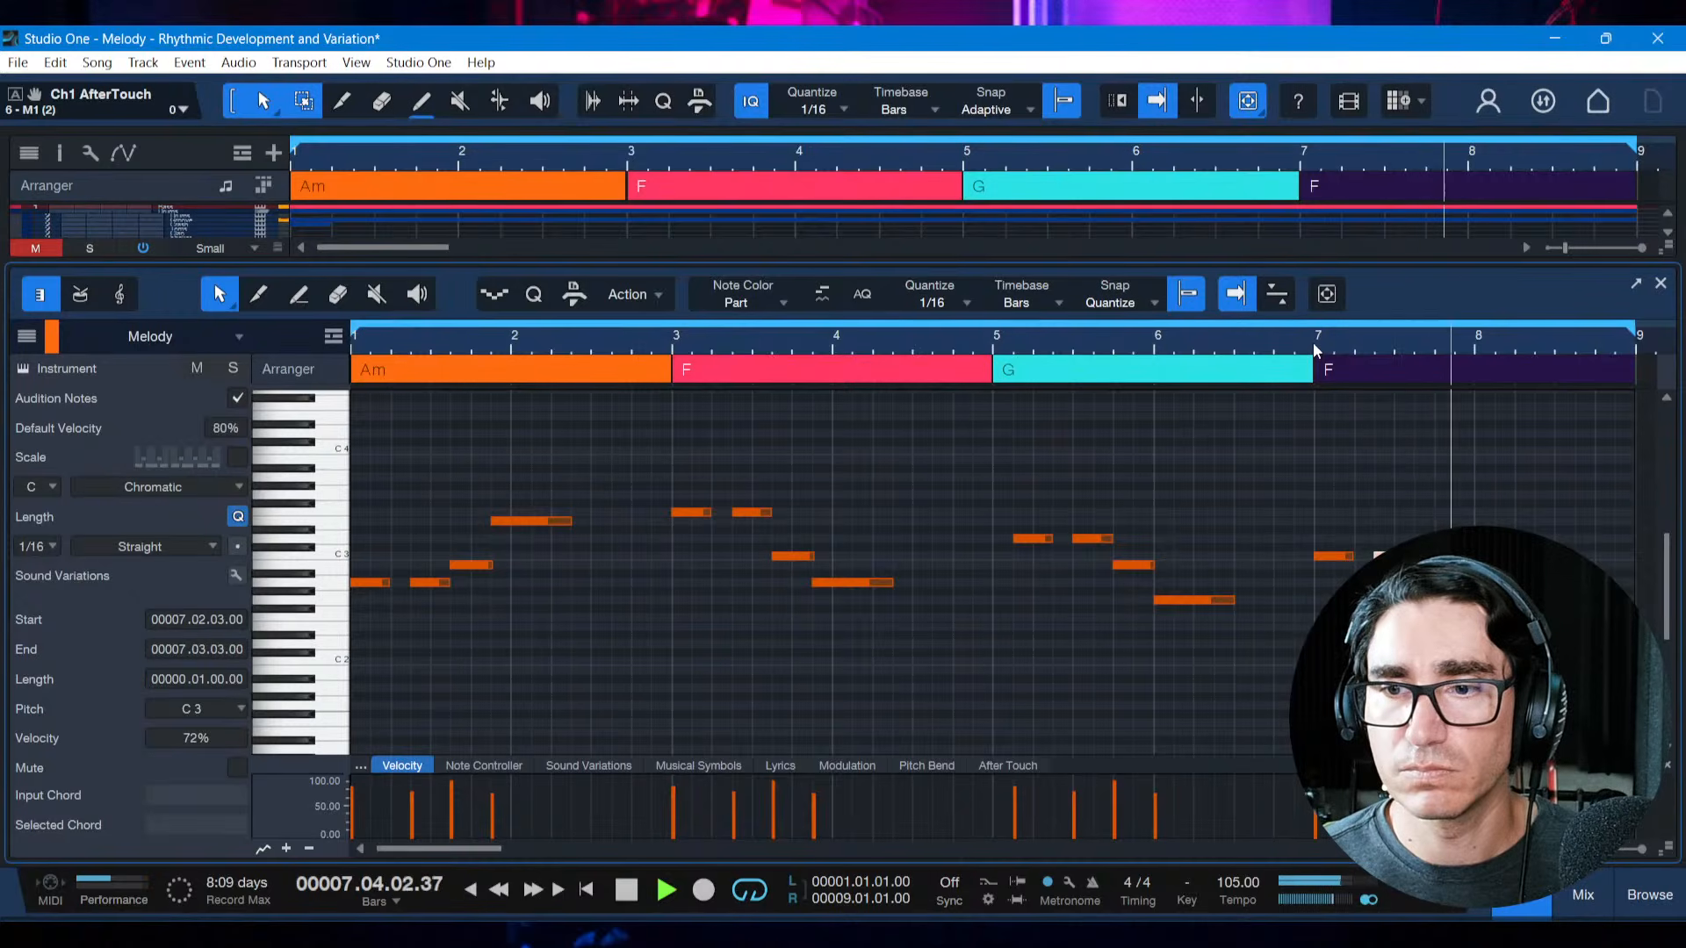
pyautogui.press('space')
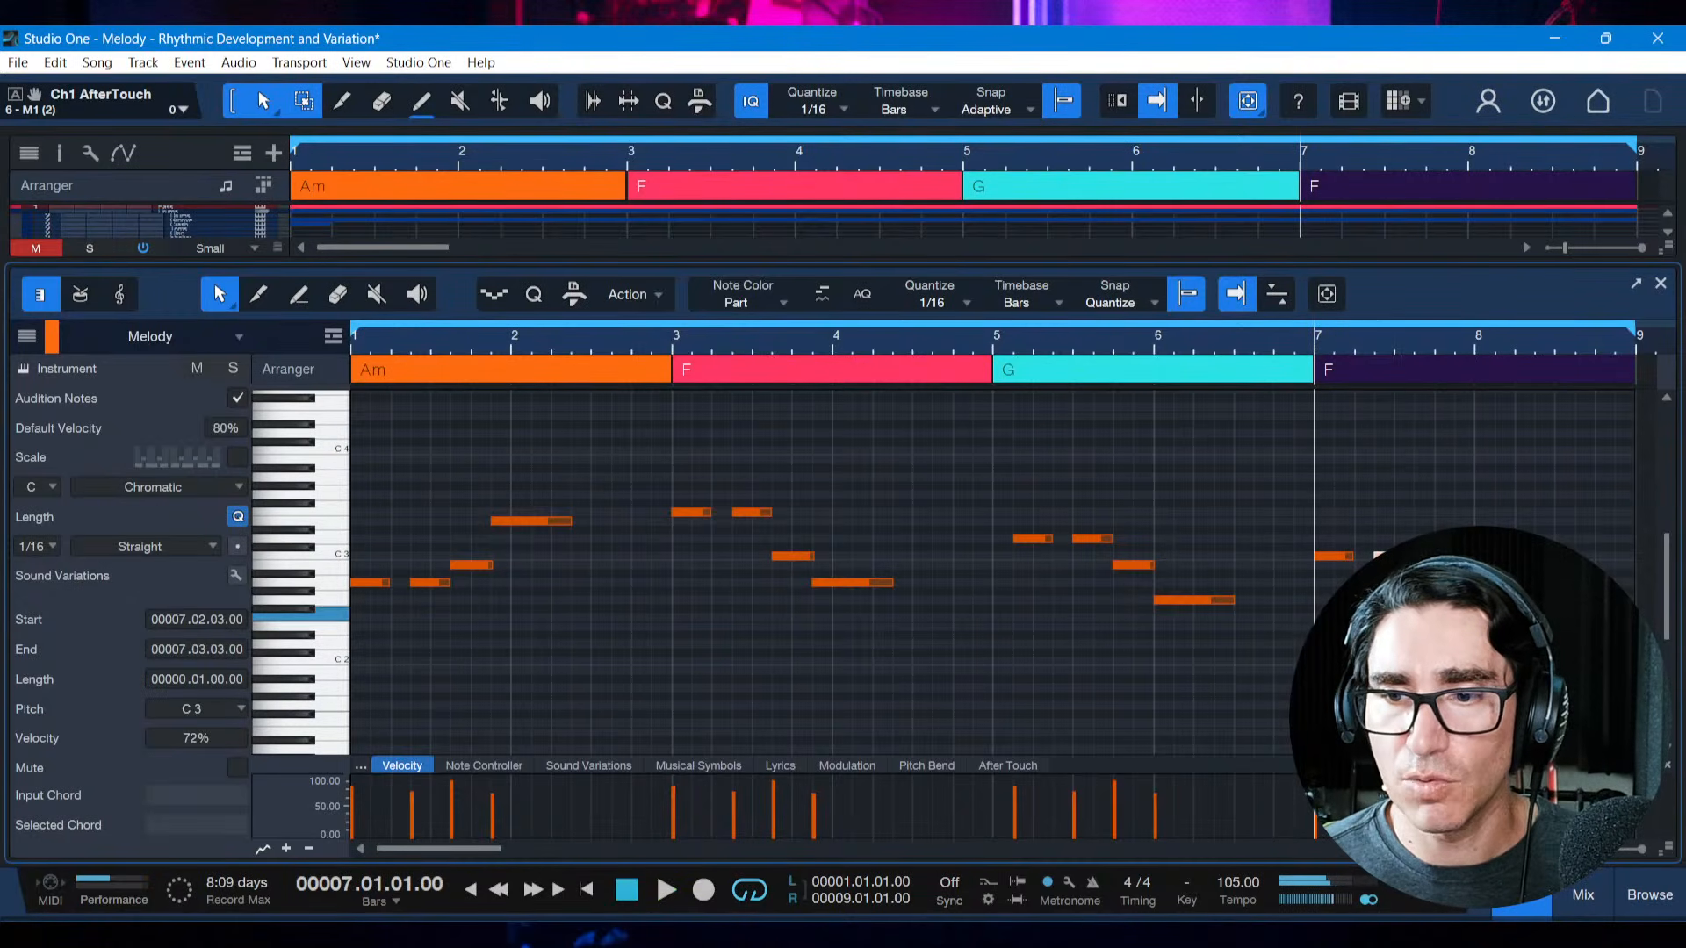
# Review the Rhythmic Development & Variation list in the reference PDF and return to Studio One
pyautogui.click(1457, 689)
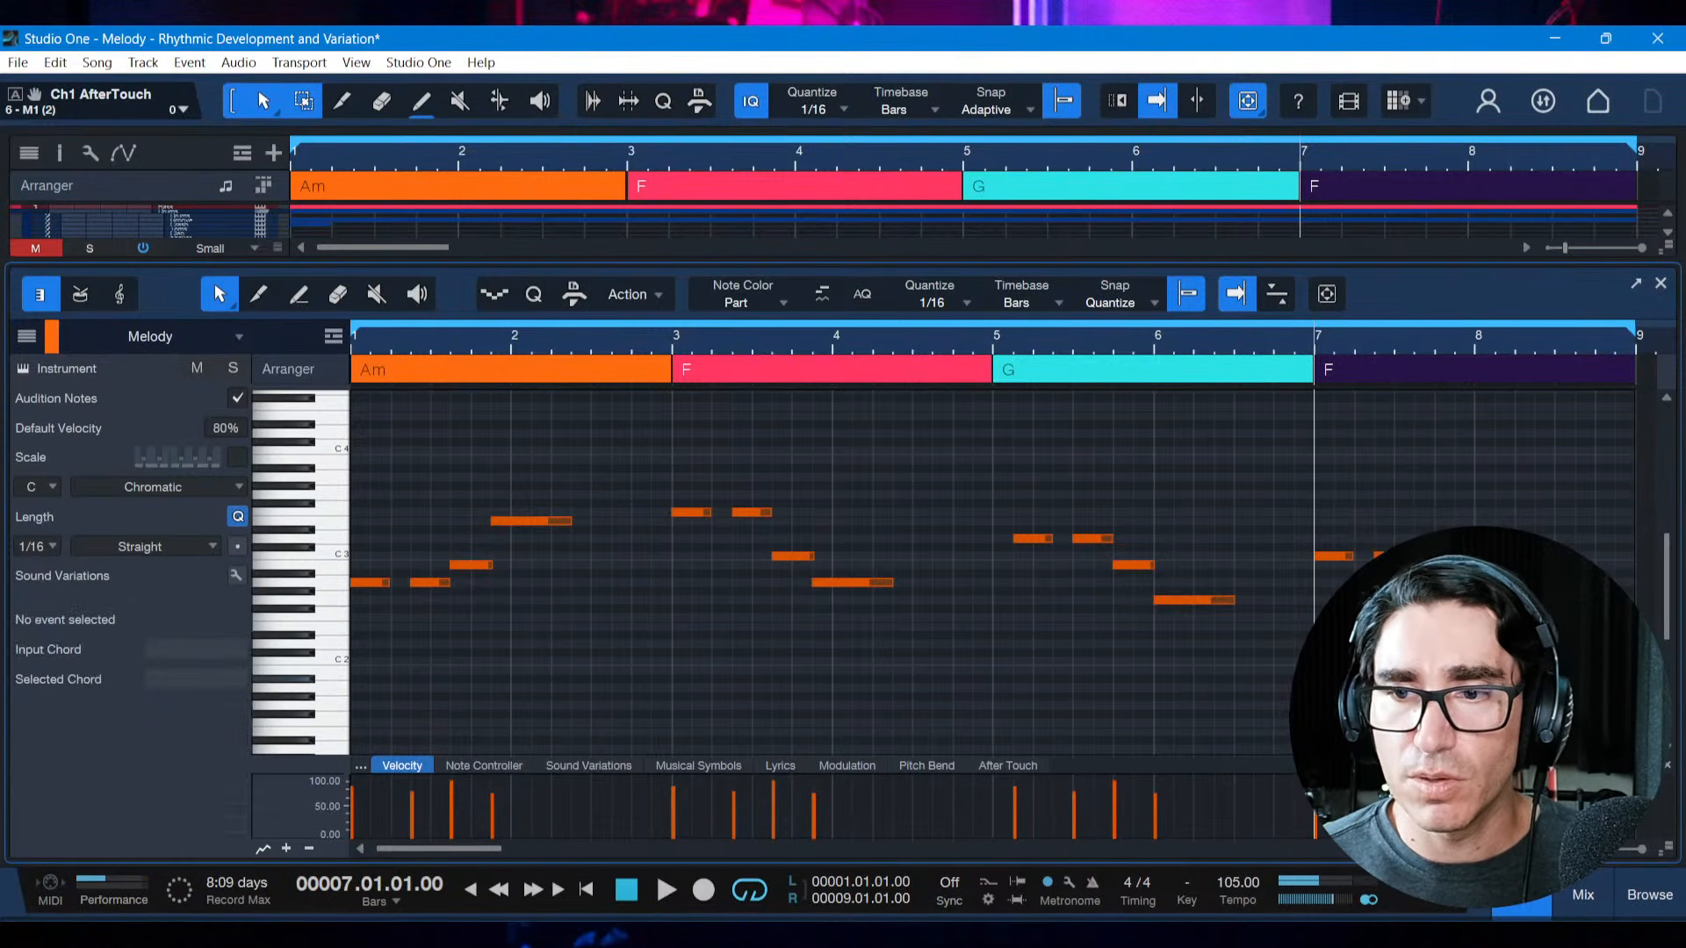
pyautogui.click(1434, 620)
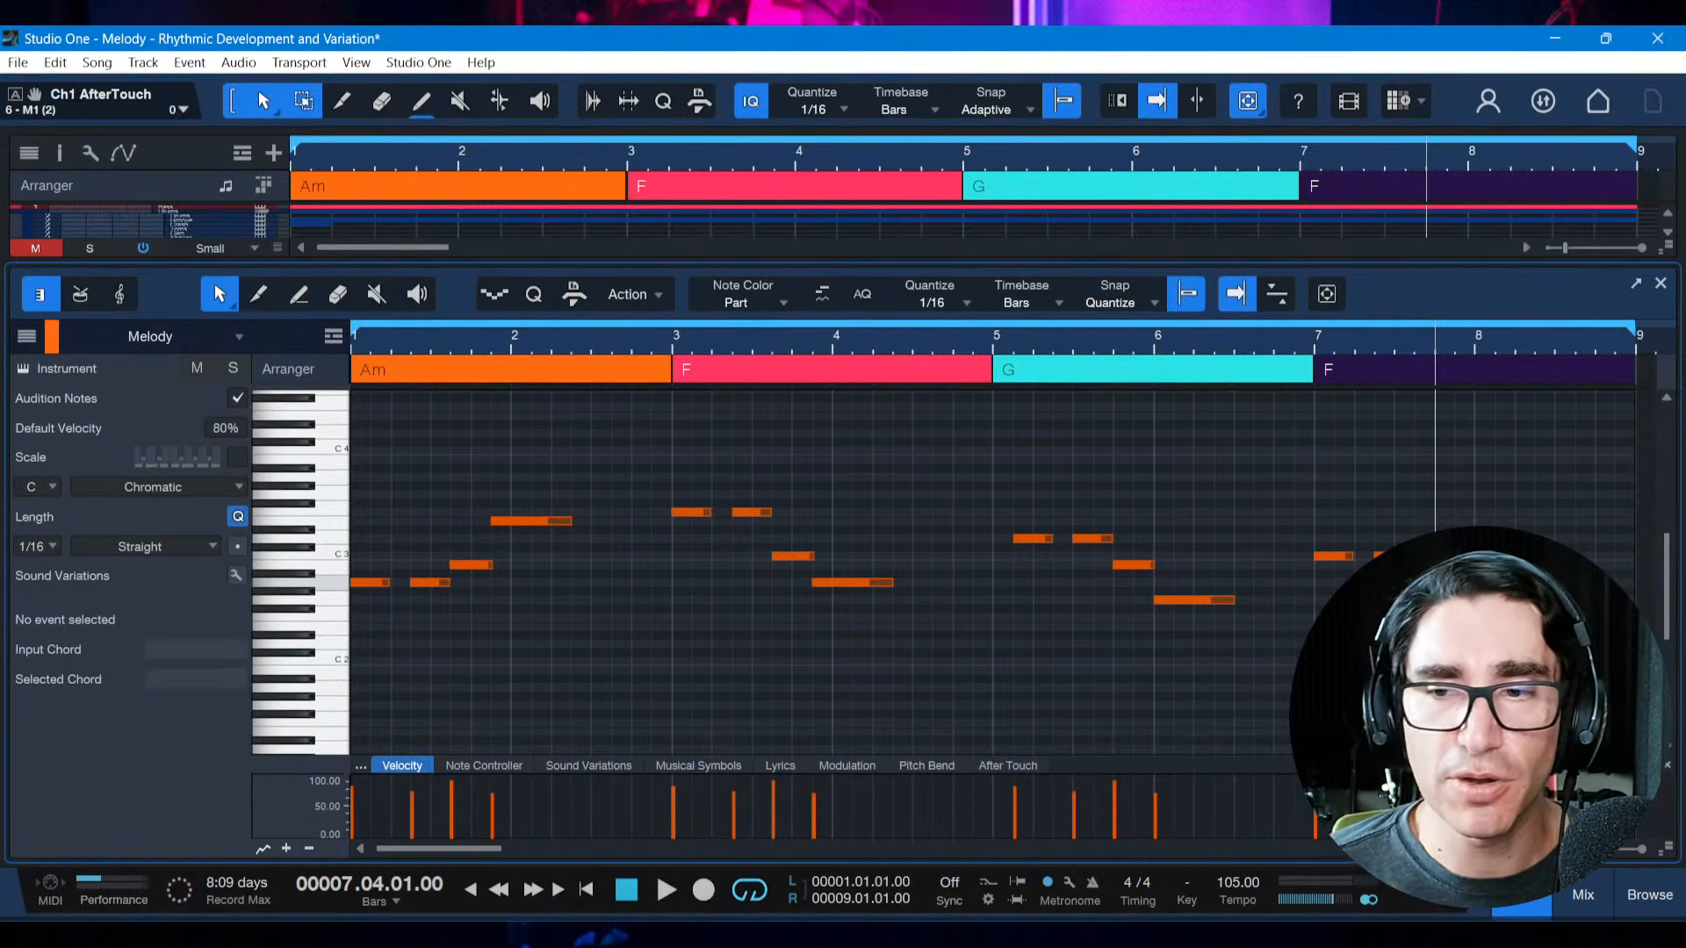
pyautogui.hotkey('alt', 'Tab')
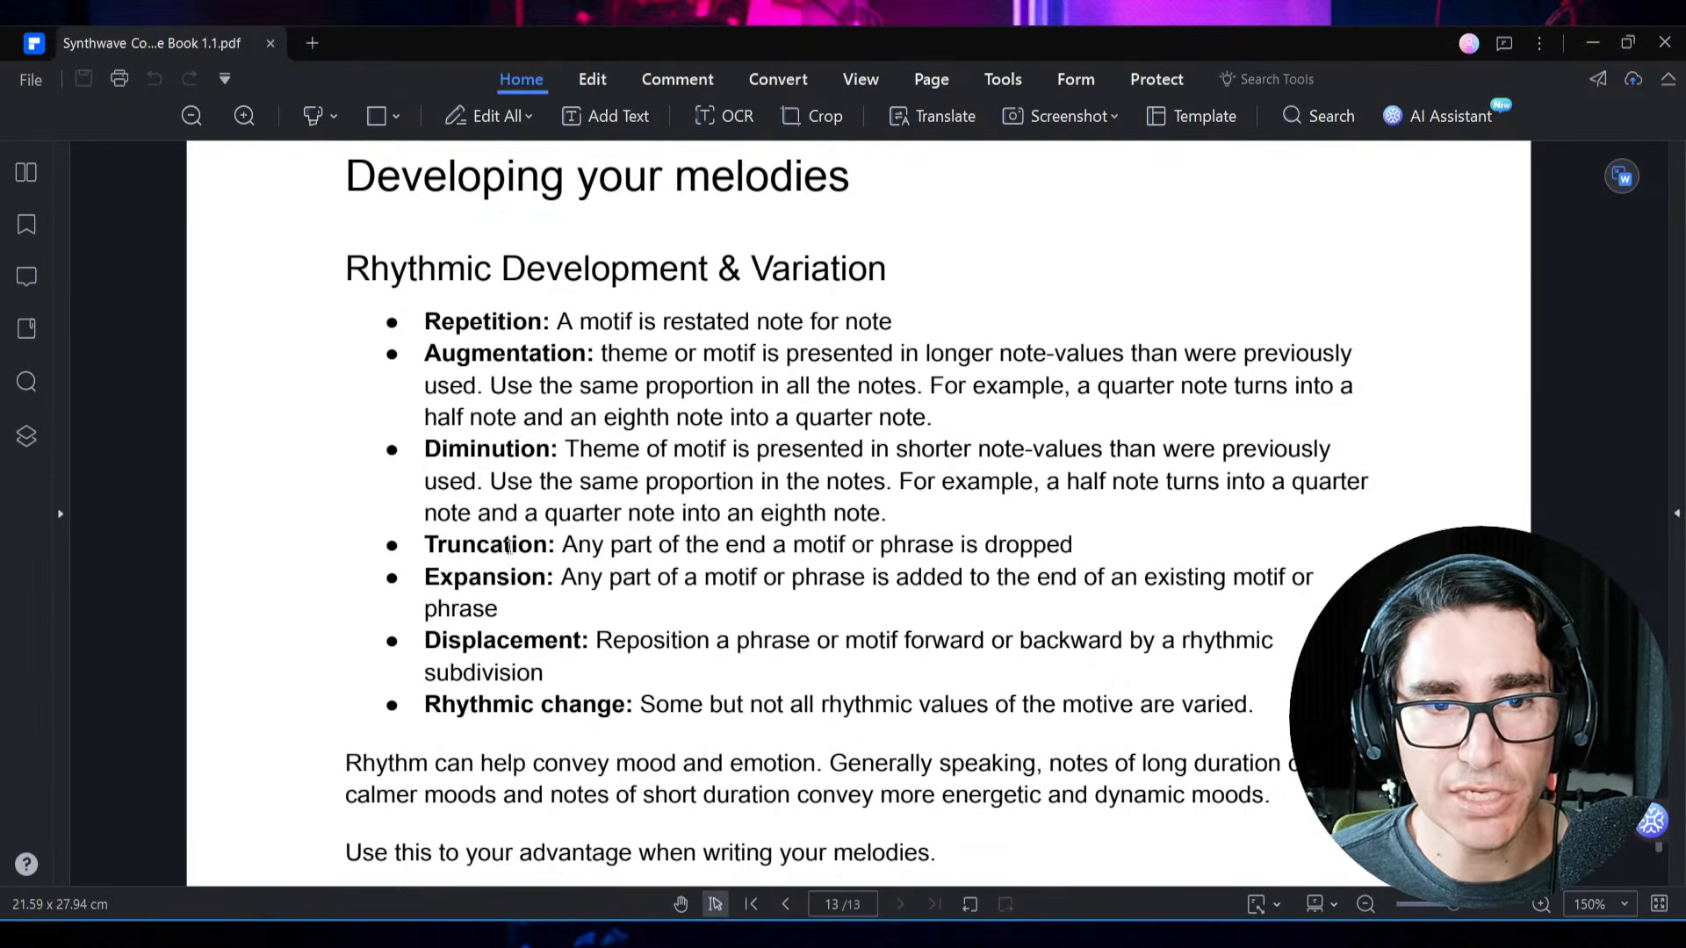
pyautogui.hotkey('alt', 'Tab')
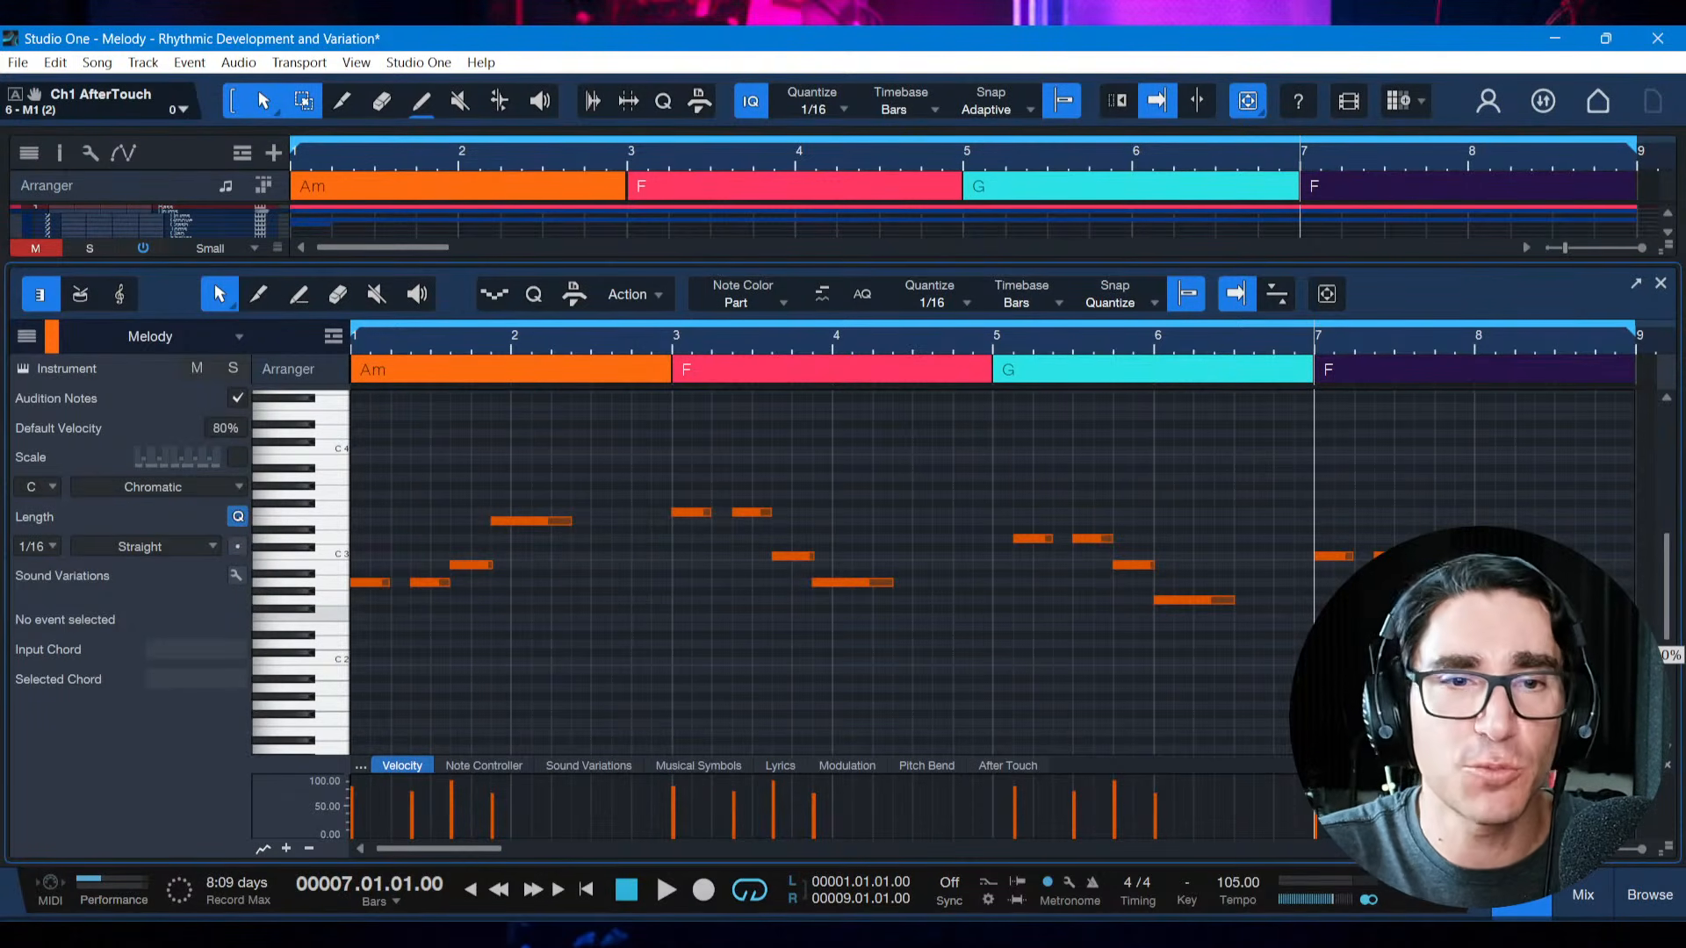
# Save the song and play the whole melody from bar 1
pyautogui.press(',')
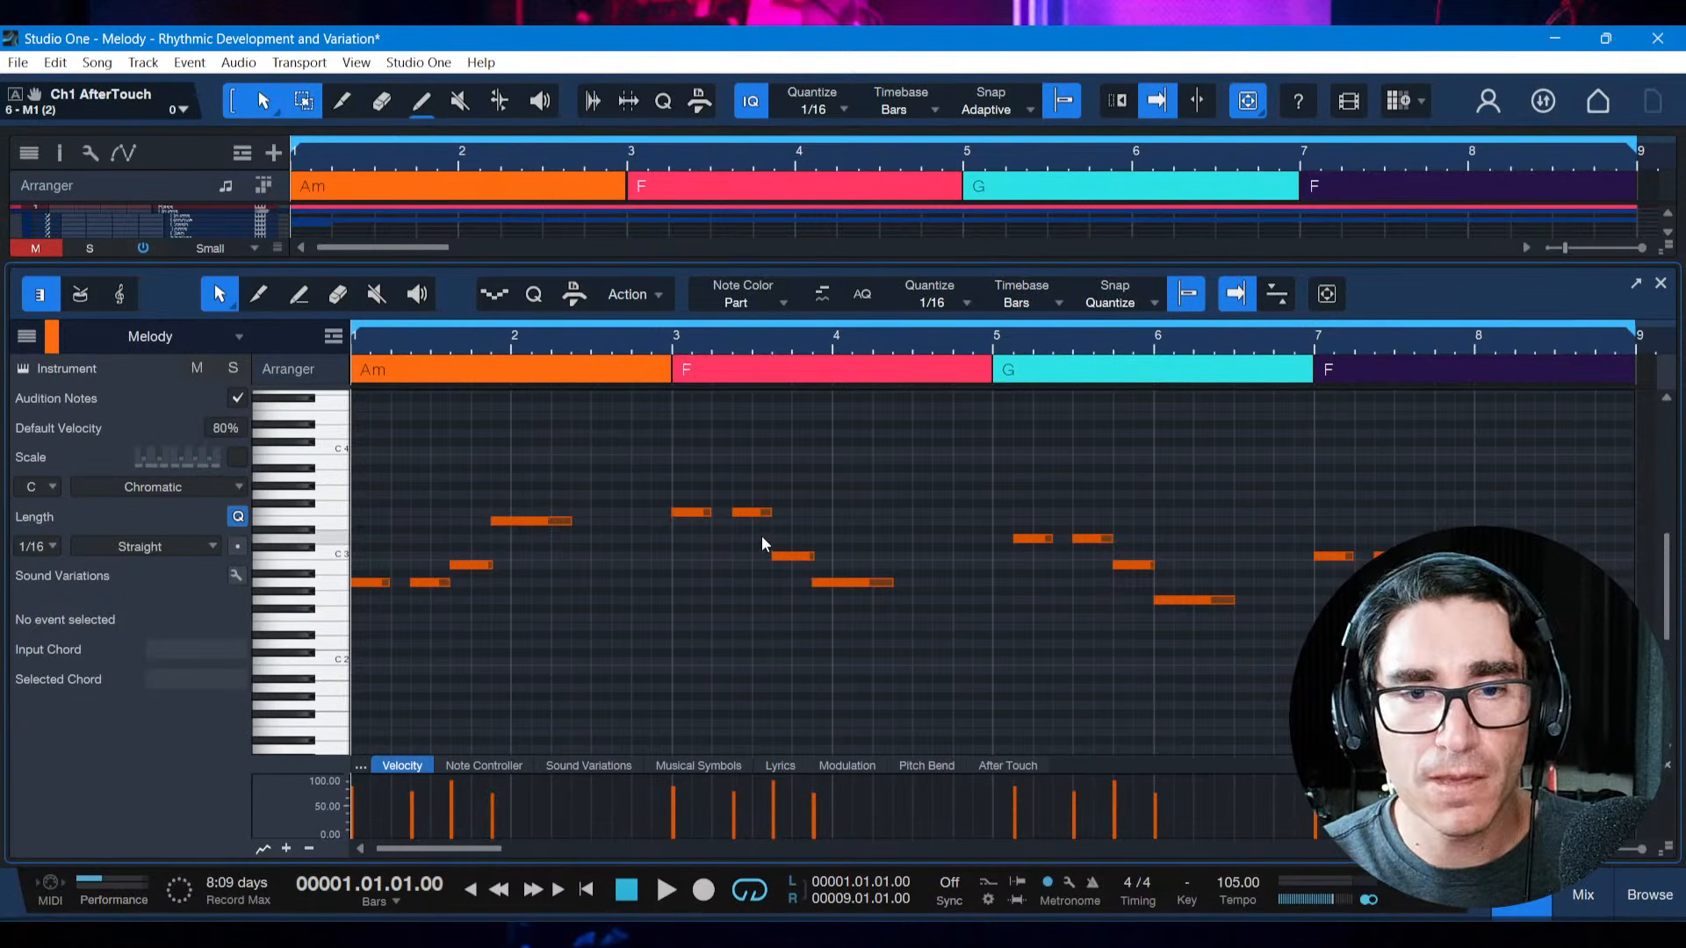
pyautogui.hotkey('ctrl', 's')
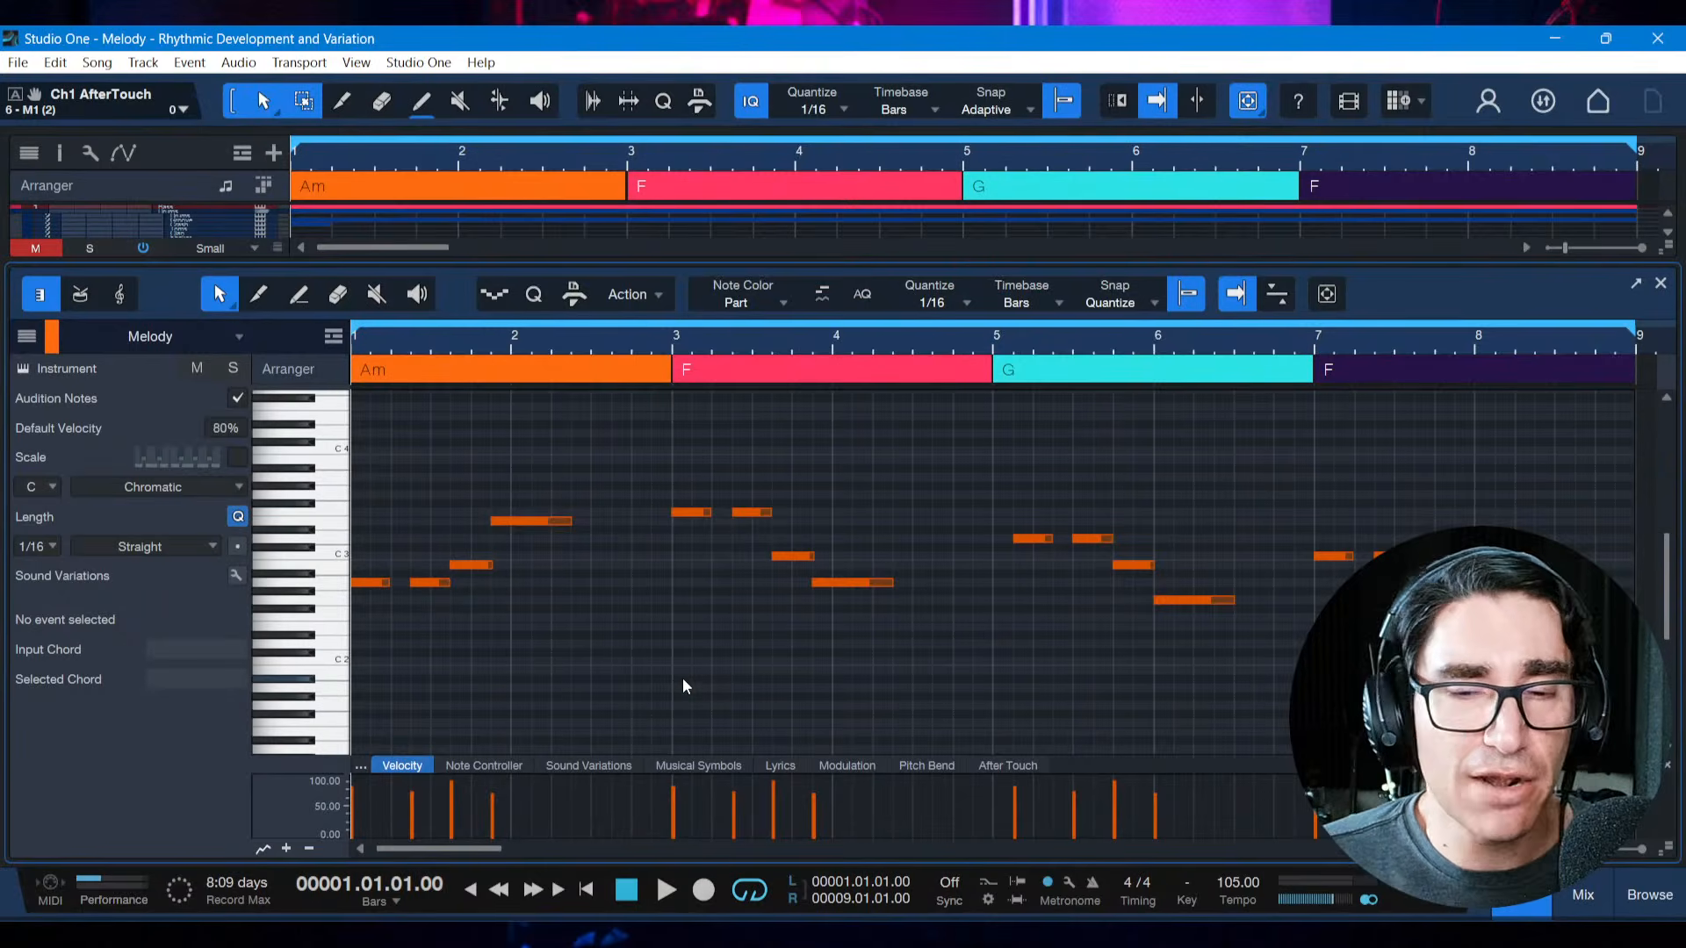
pyautogui.press('space')
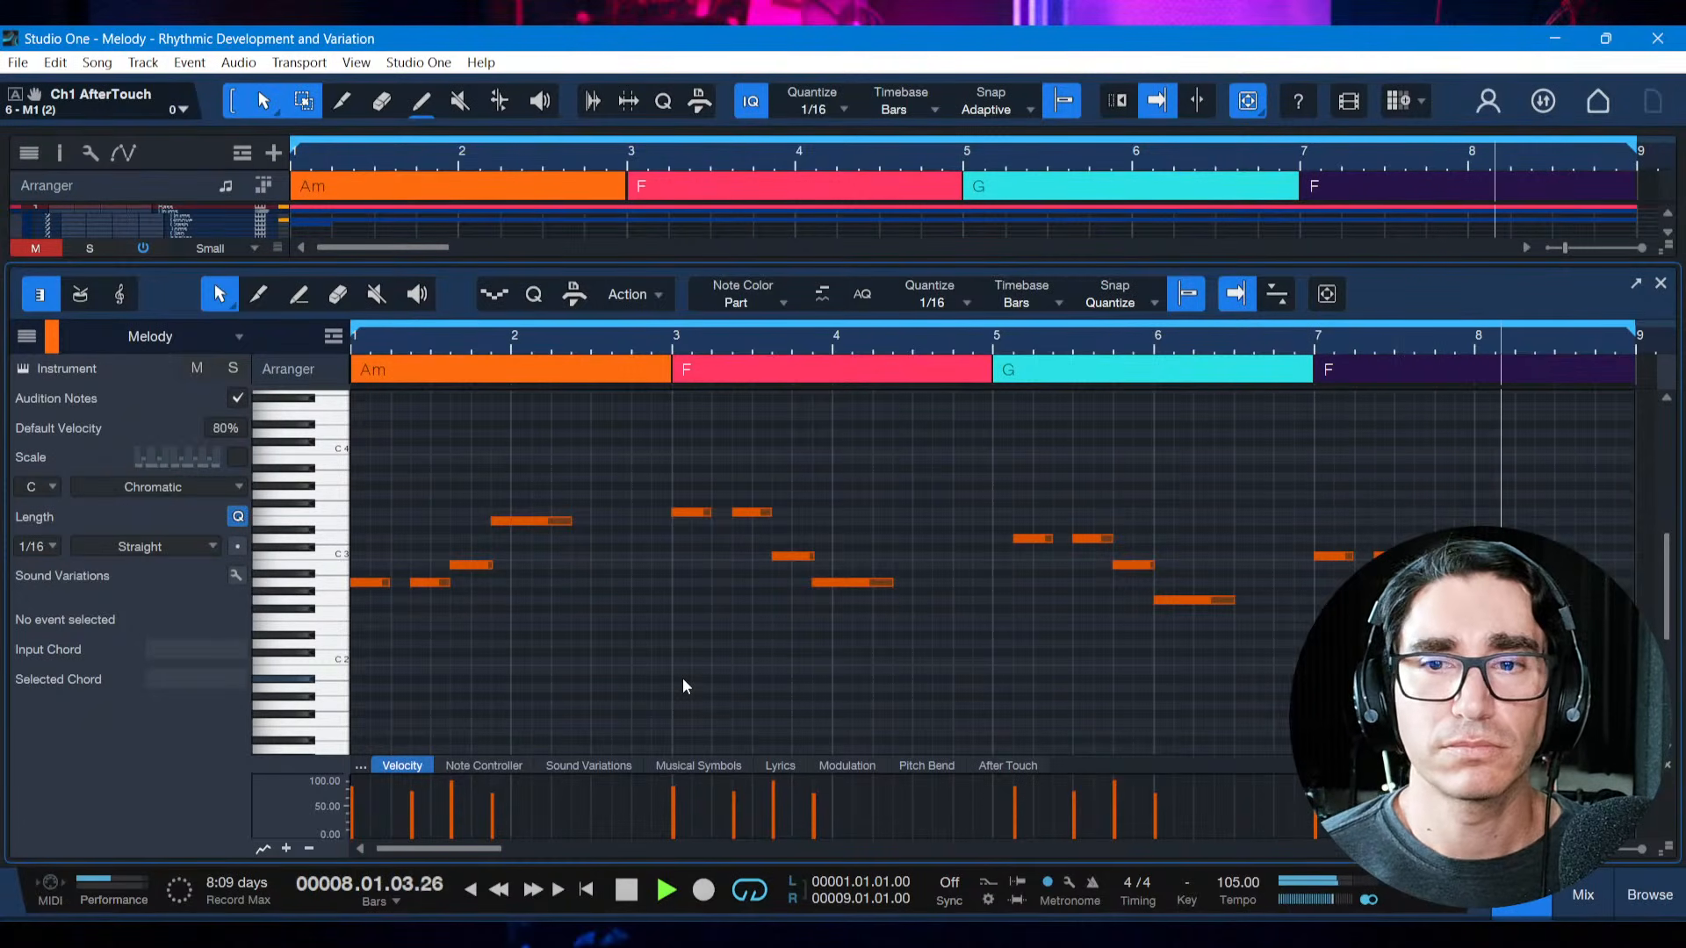
pyautogui.press('space')
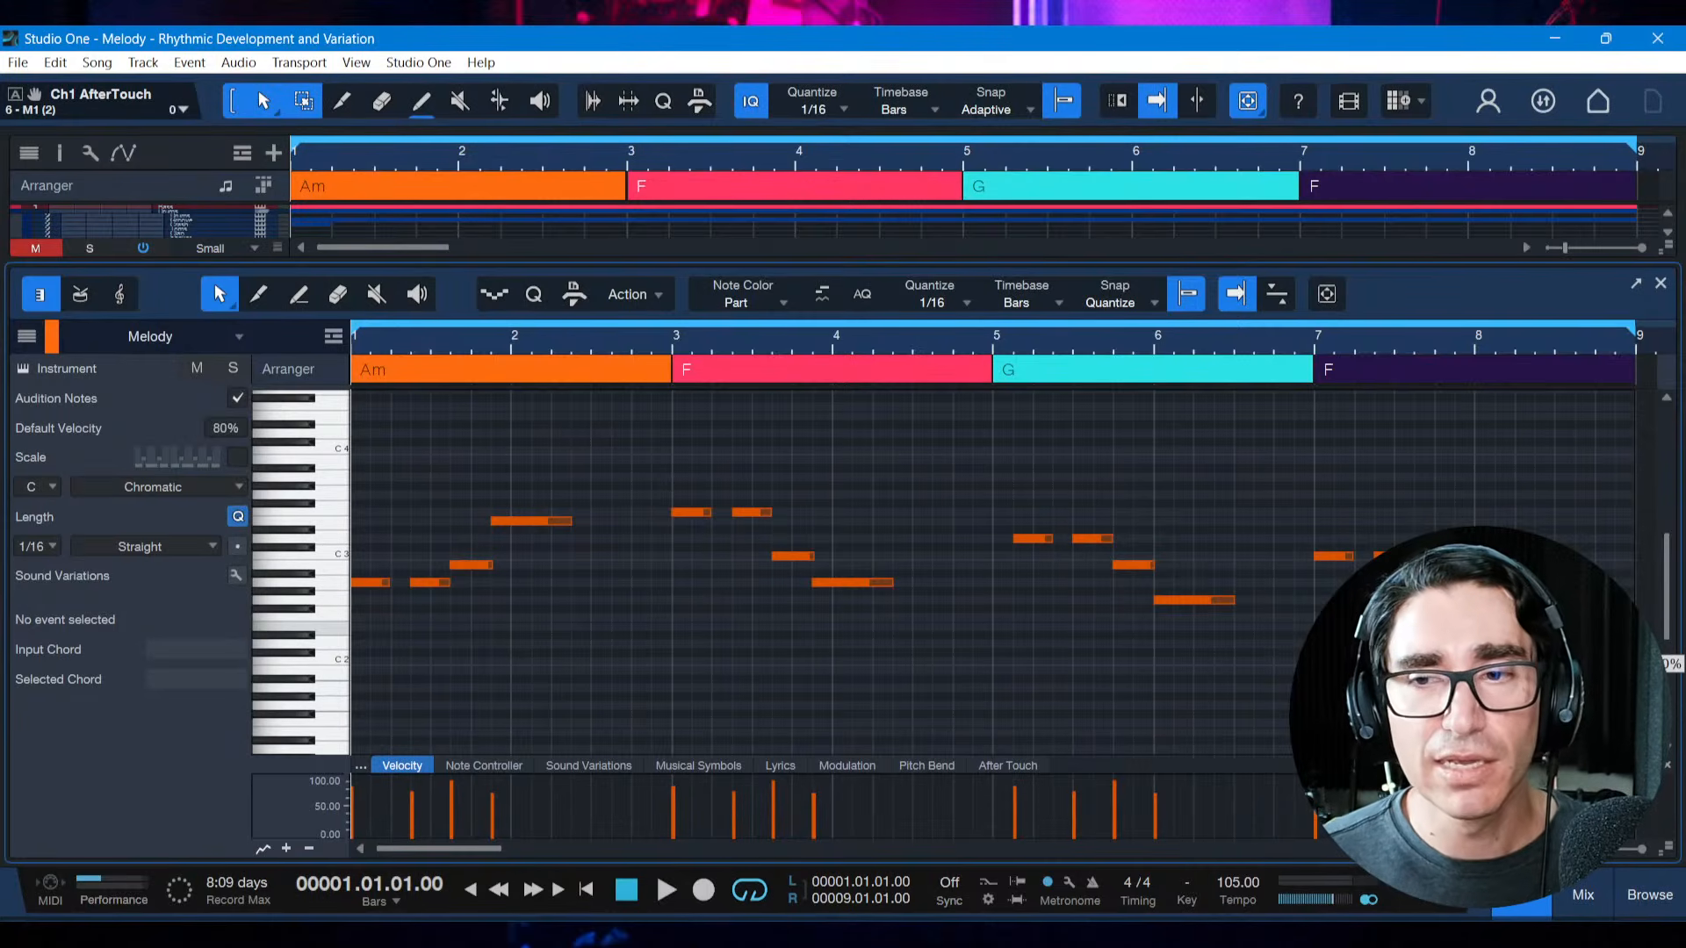
# Rework the last F phrase into repeated C3 notes with progressively shorter values, from one beat down to sixteenths at 8.03.01, and audition it
pyautogui.click(1366, 524)
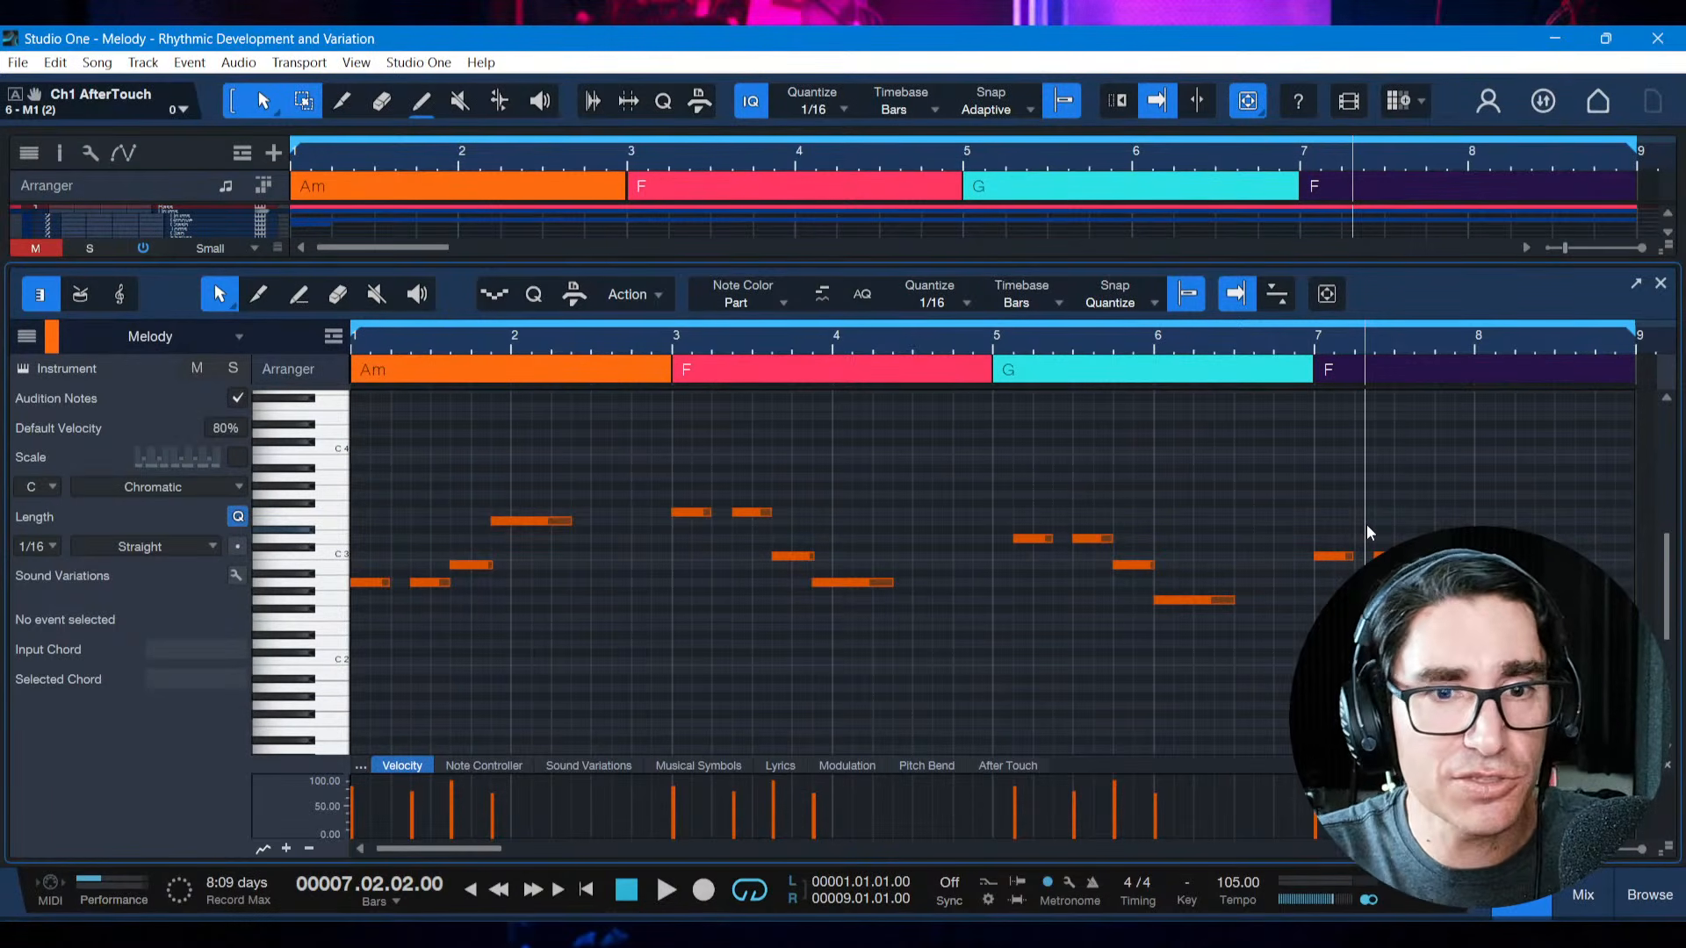
pyautogui.moveTo(1413, 539); pyautogui.dragTo(1480, 617)
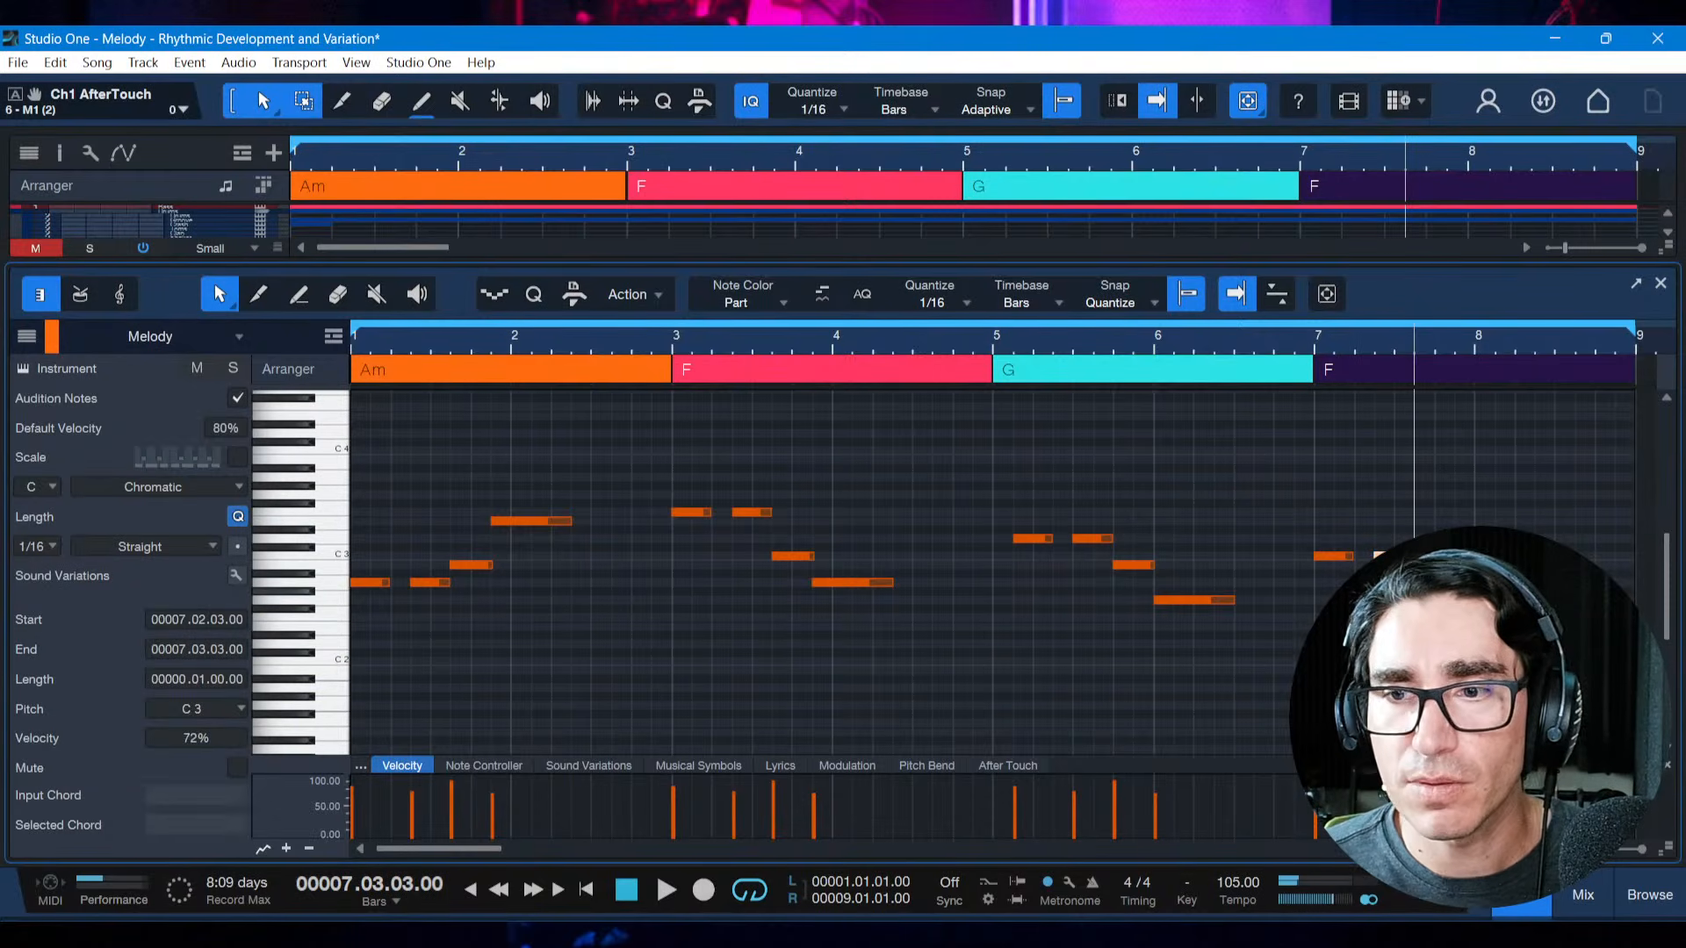
pyautogui.press('d')
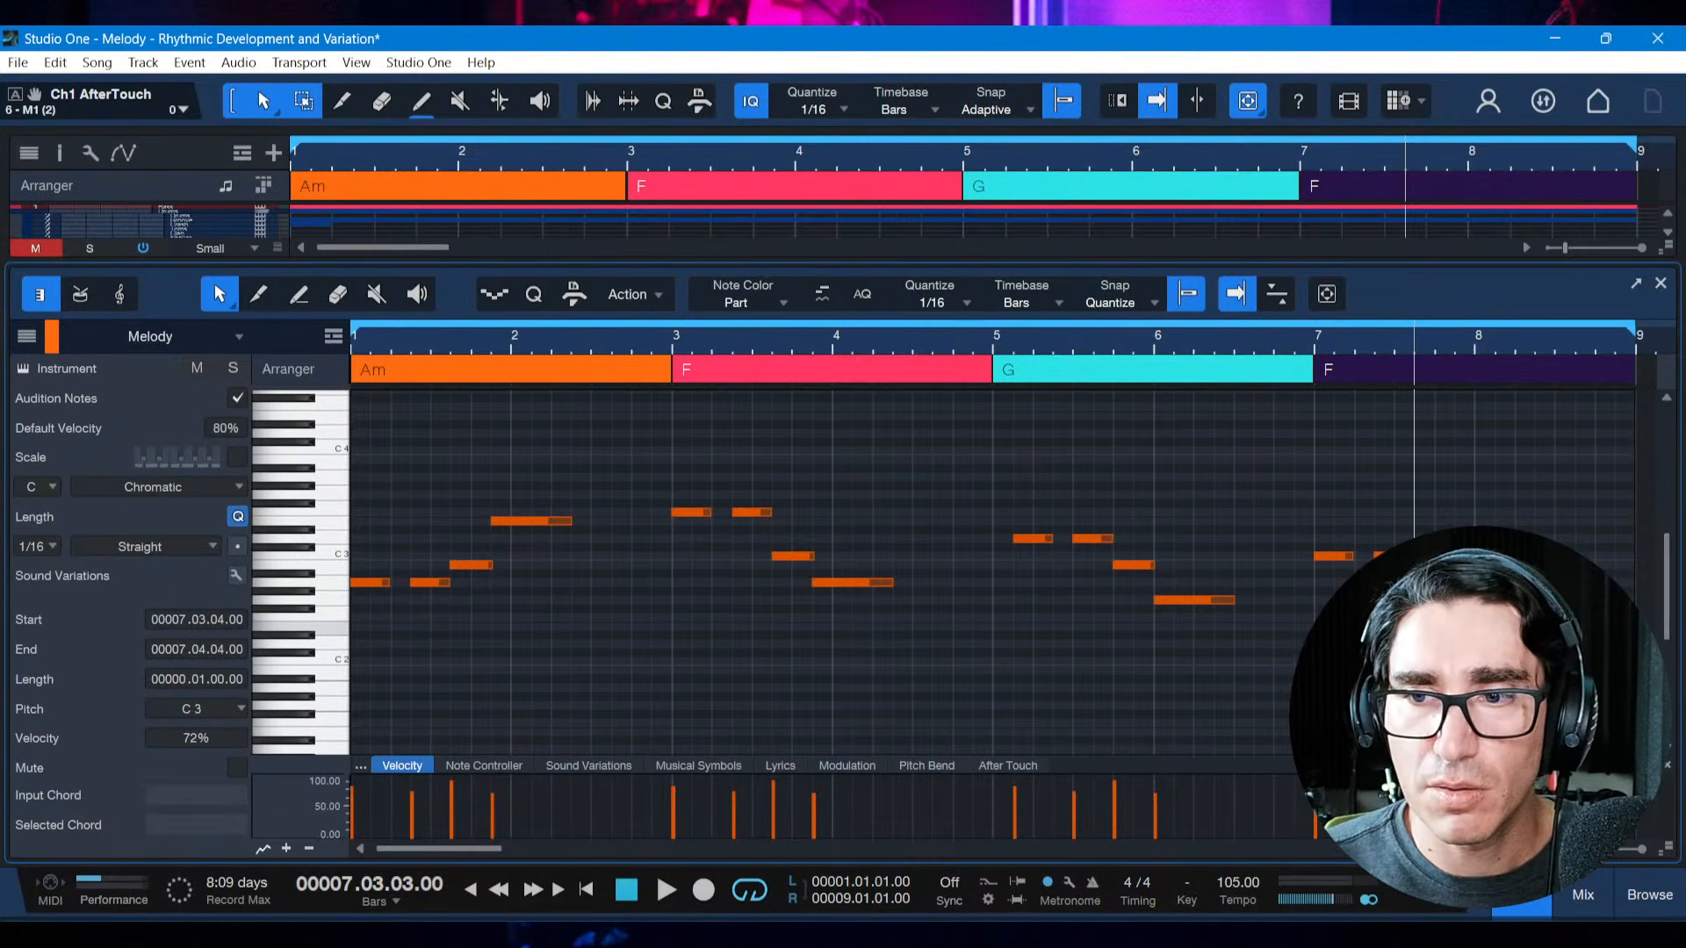
pyautogui.hotkey('alt', 'Left')
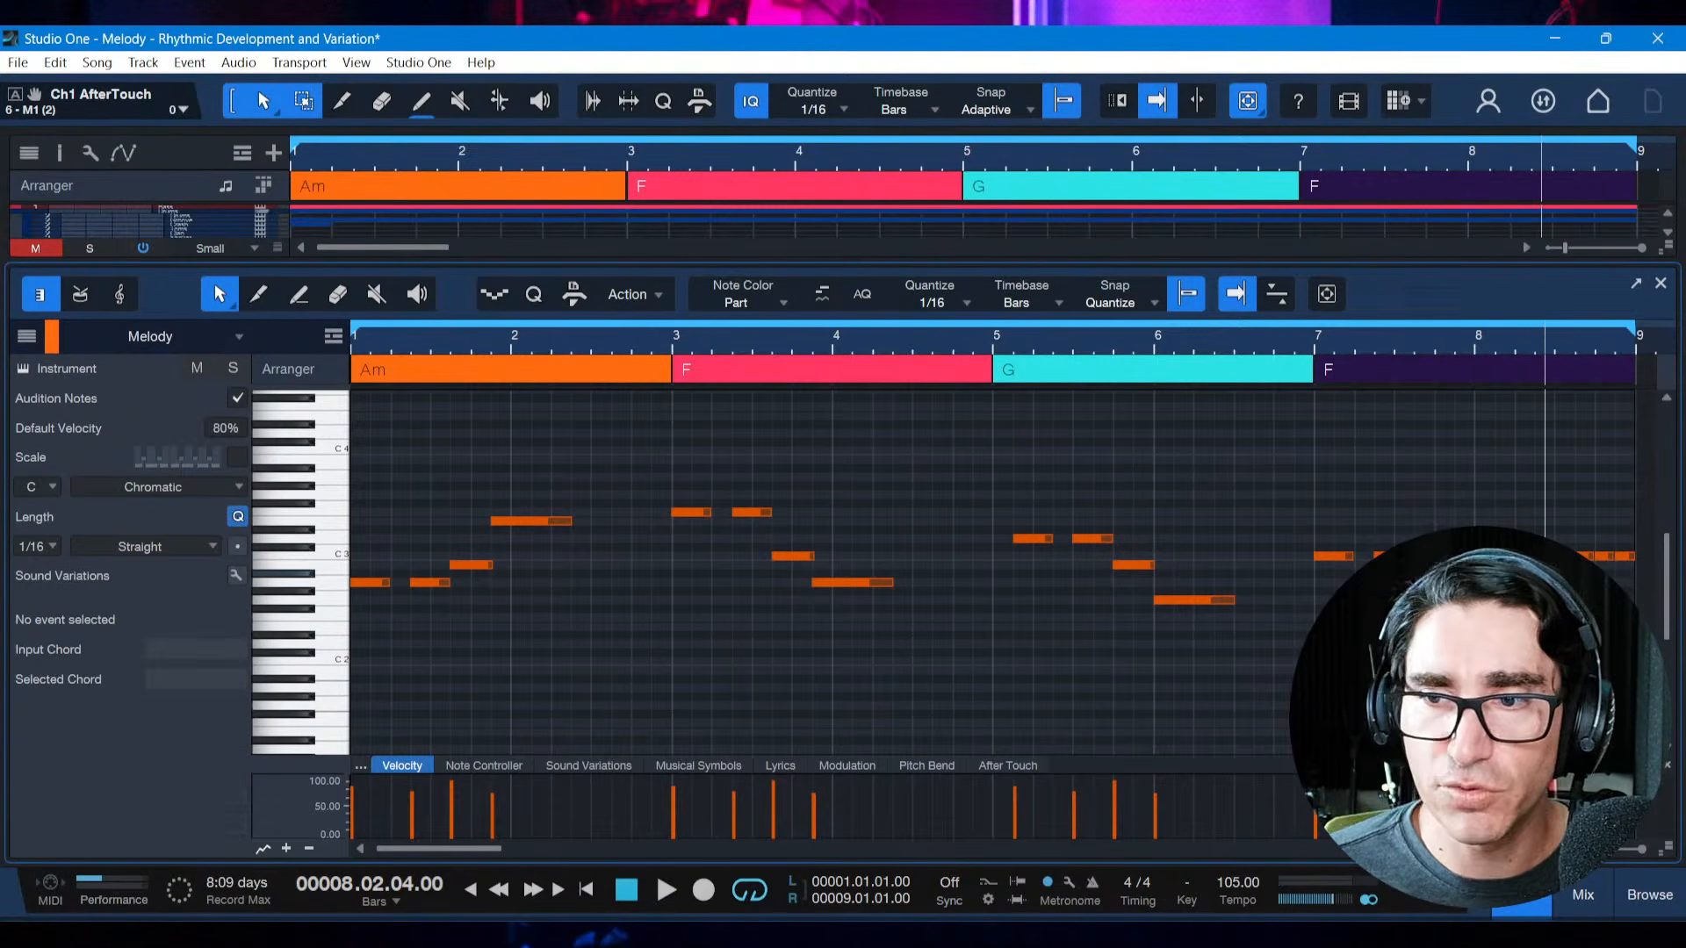
pyautogui.moveTo(1625, 591); pyautogui.dragTo(1632, 581)
pyautogui.moveTo(1607, 338); pyautogui.dragTo(1509, 404)
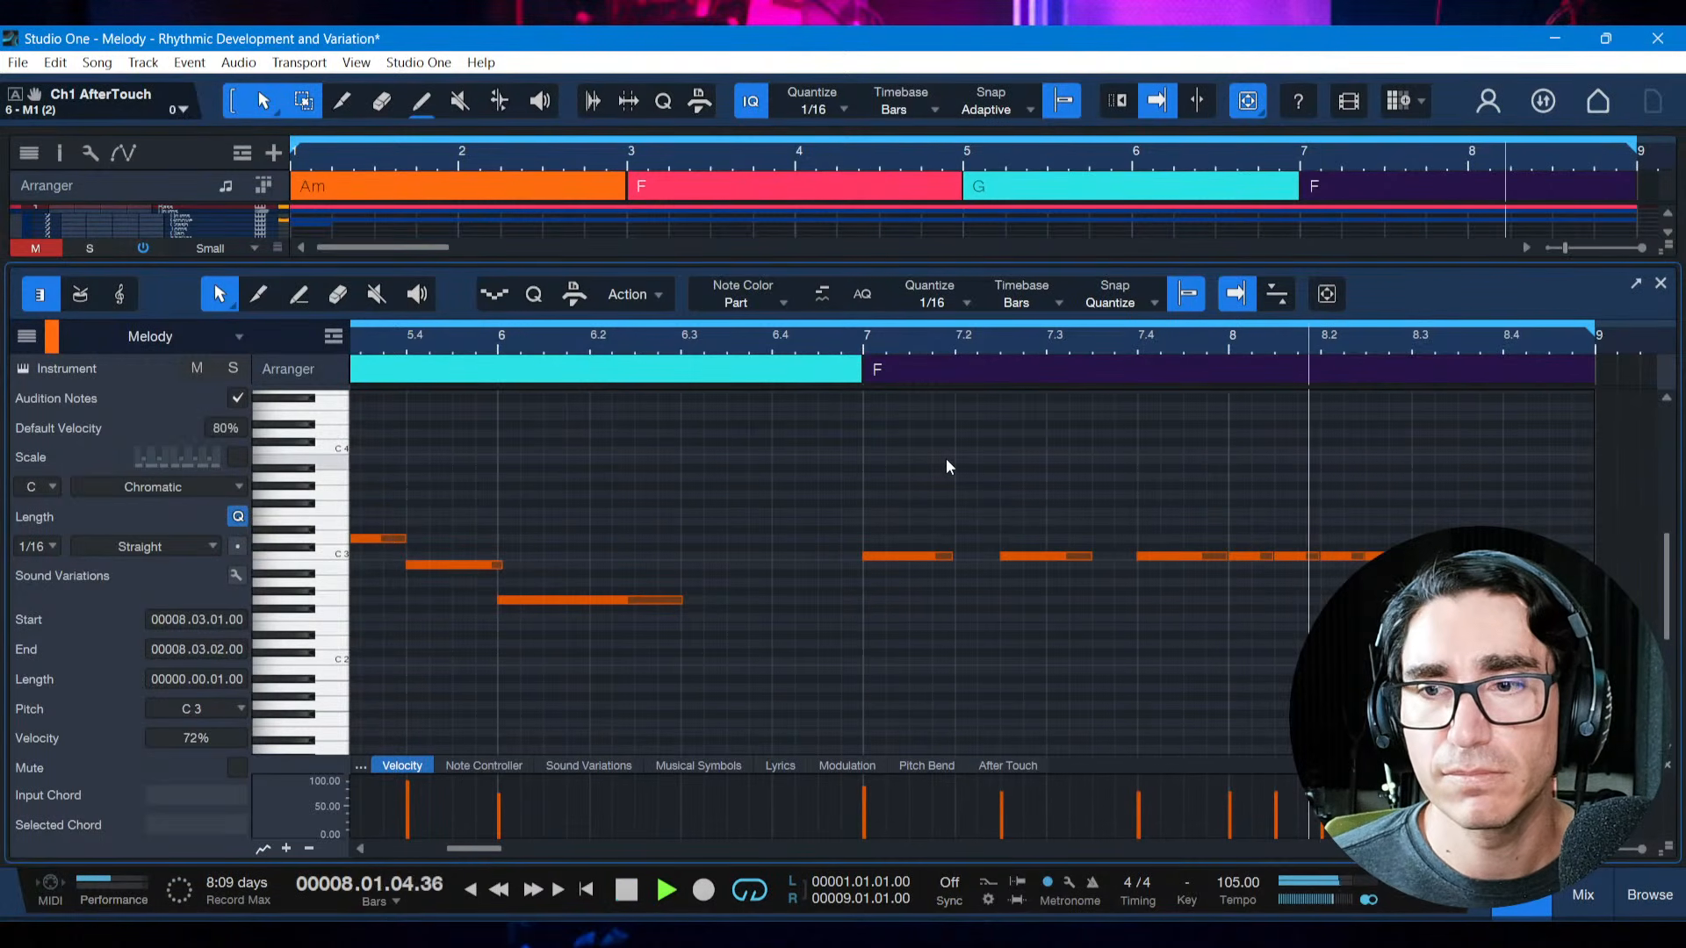
pyautogui.press('space')
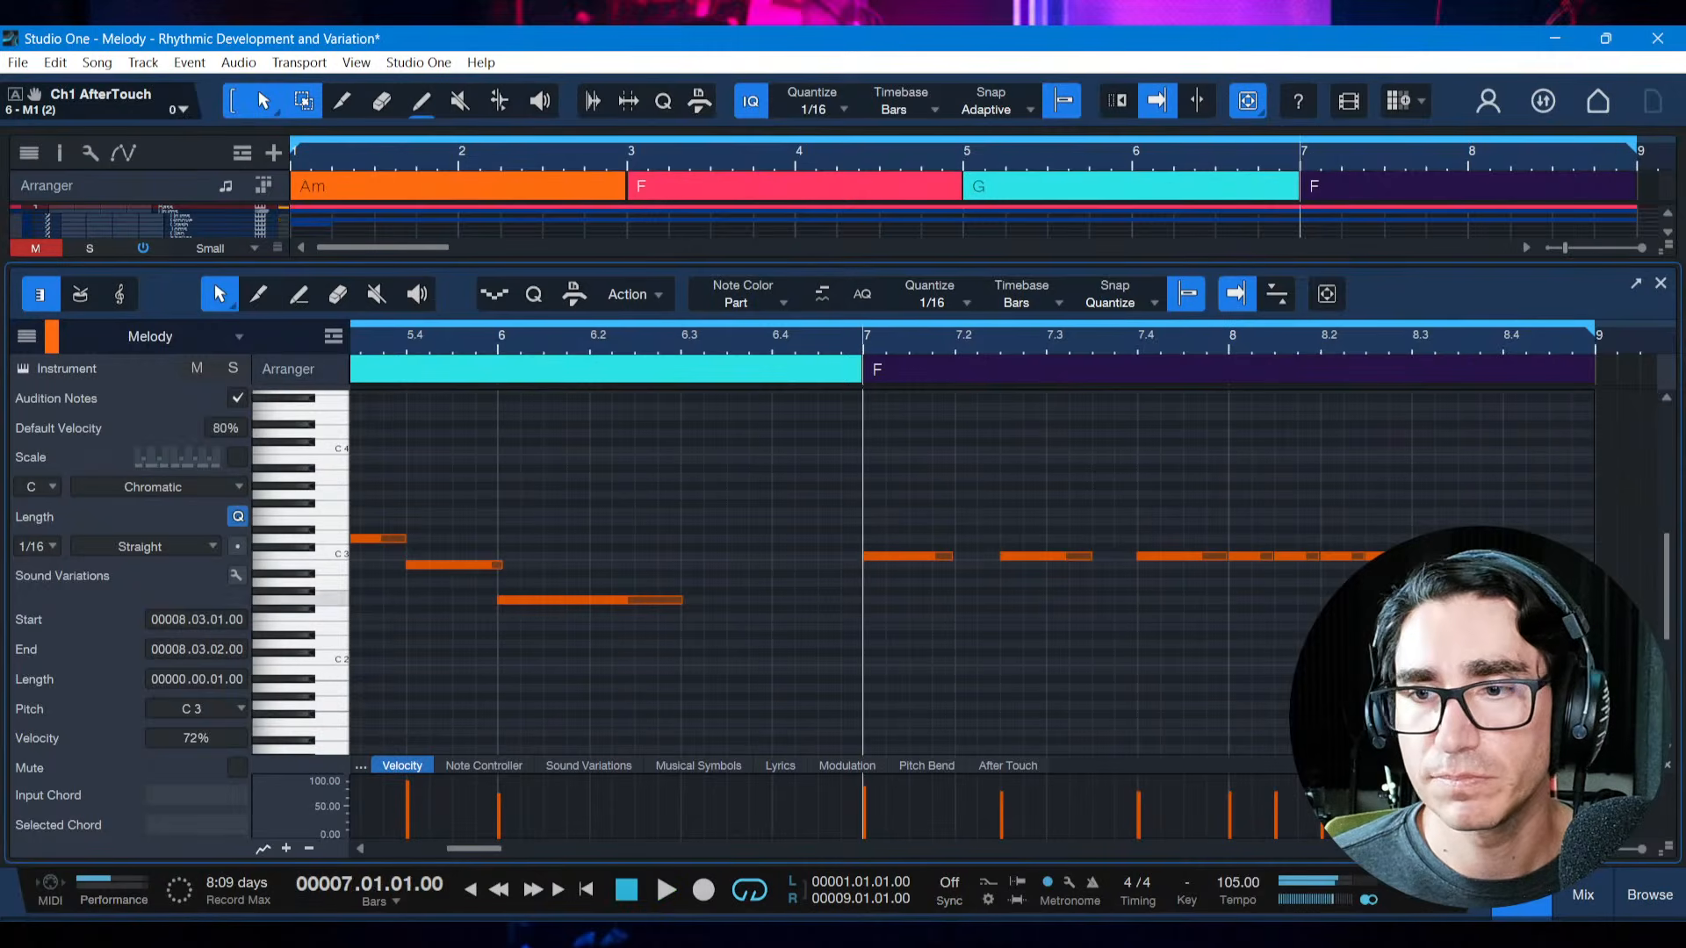
# Continue the sixteenth-note C3 repetitions to the end of bar 8, audition the phrase from bar 7 and save the song
pyautogui.click(1458, 581)
pyautogui.click(1446, 556)
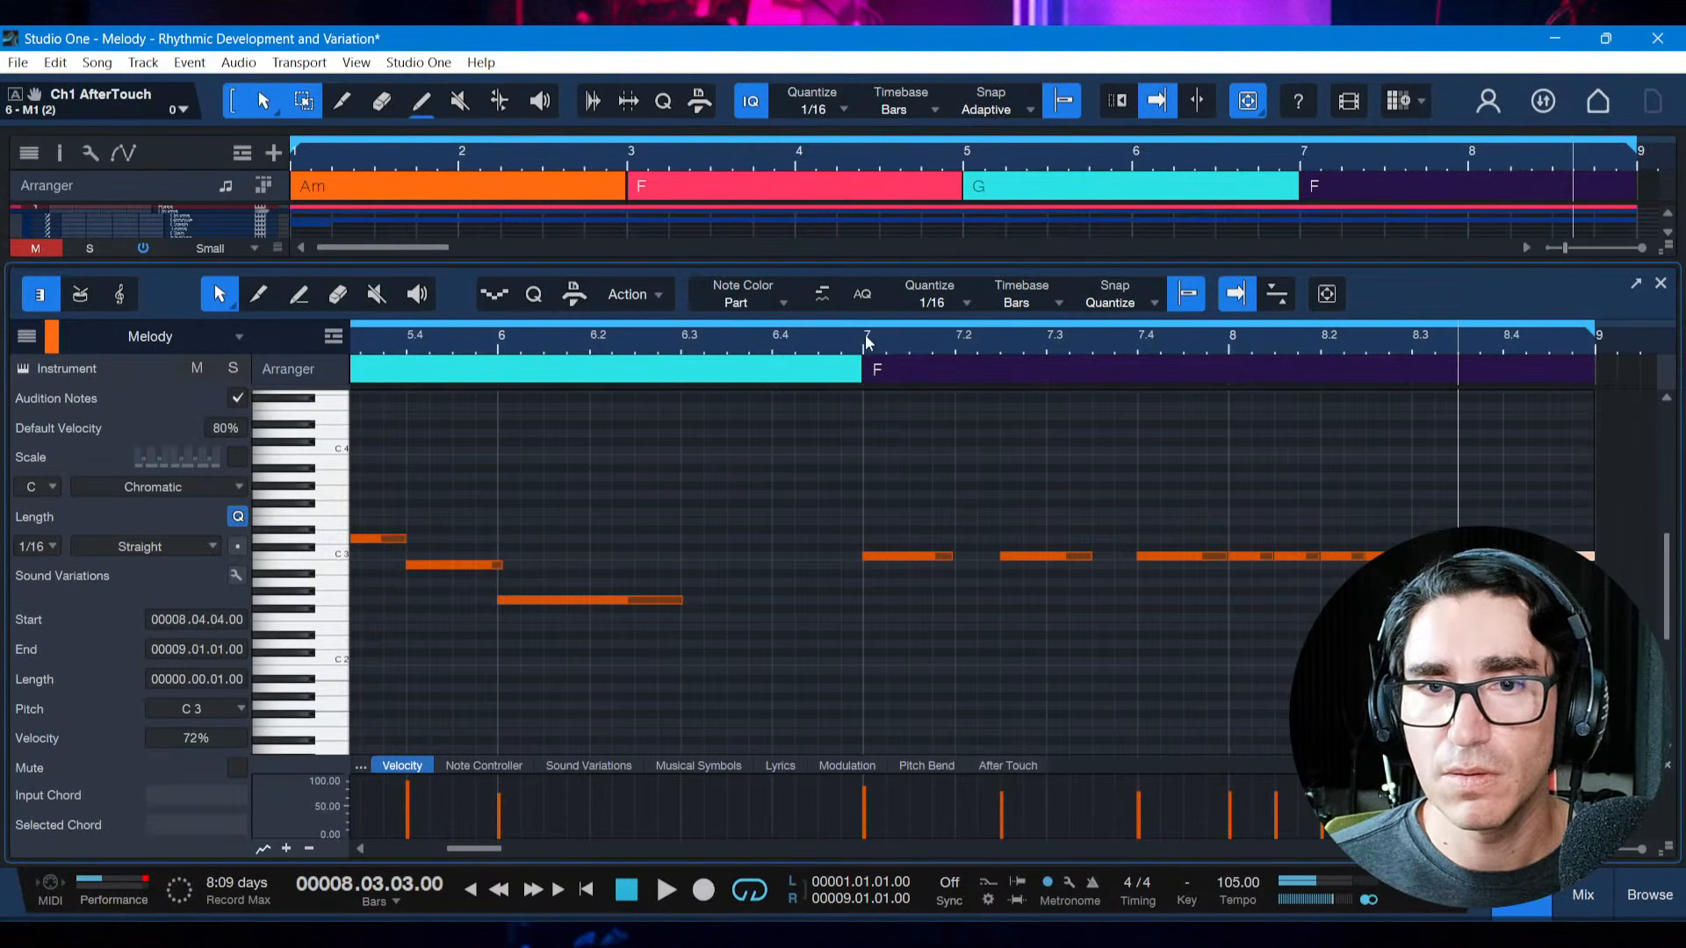
pyautogui.press('space')
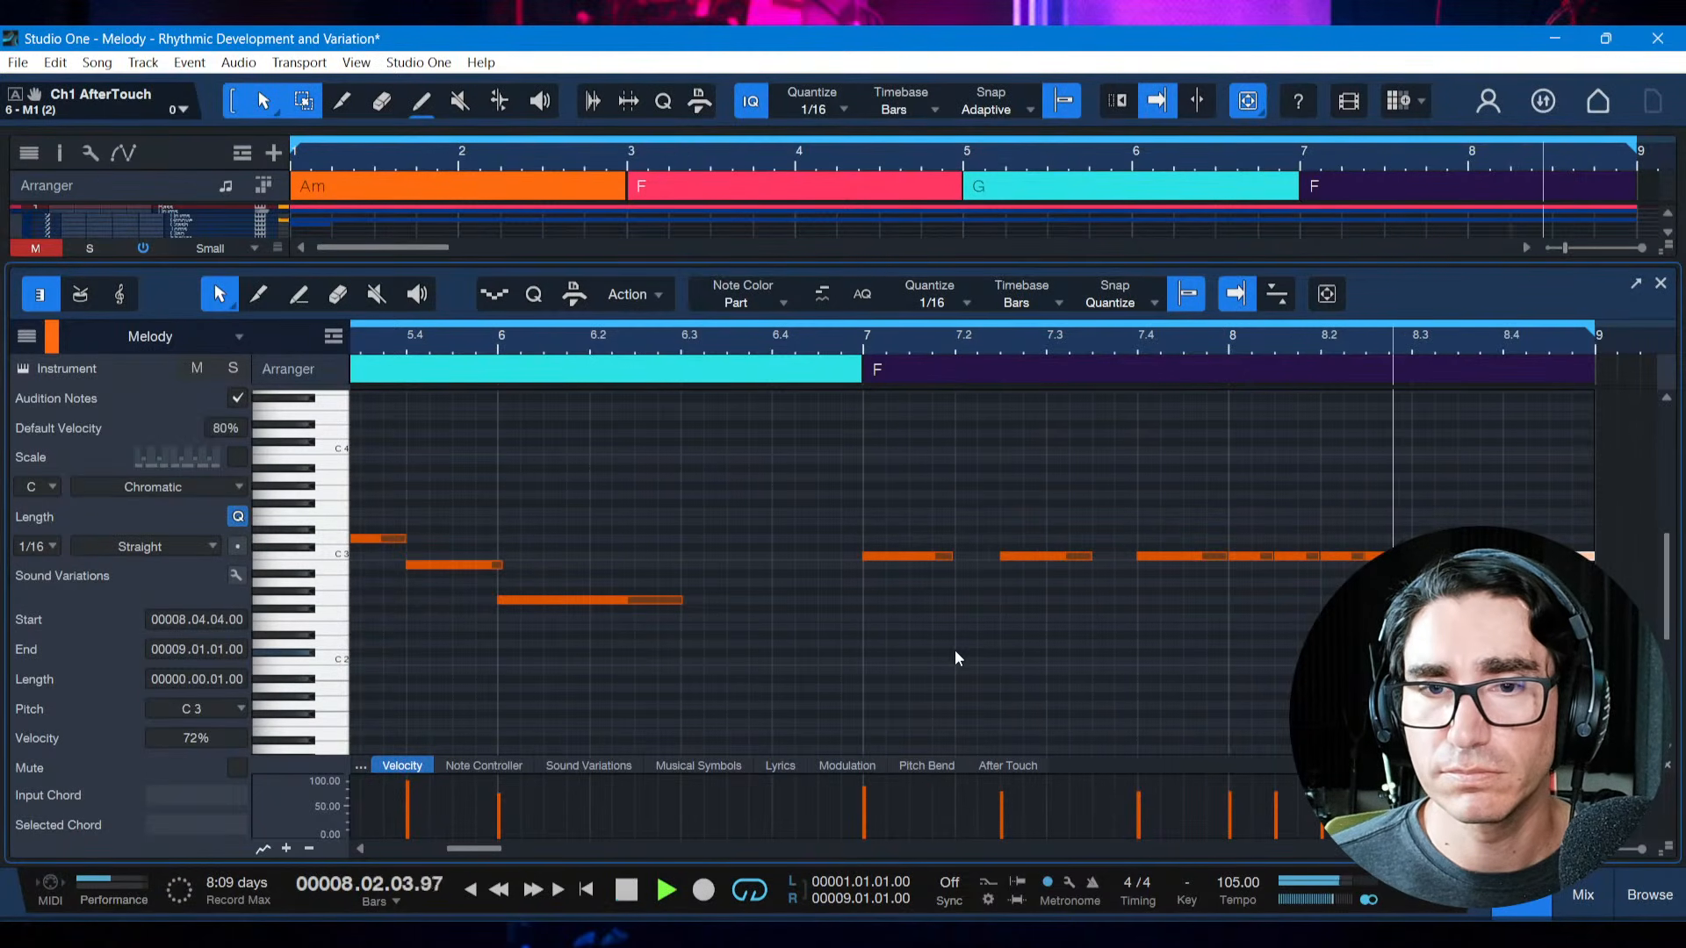
pyautogui.press('space')
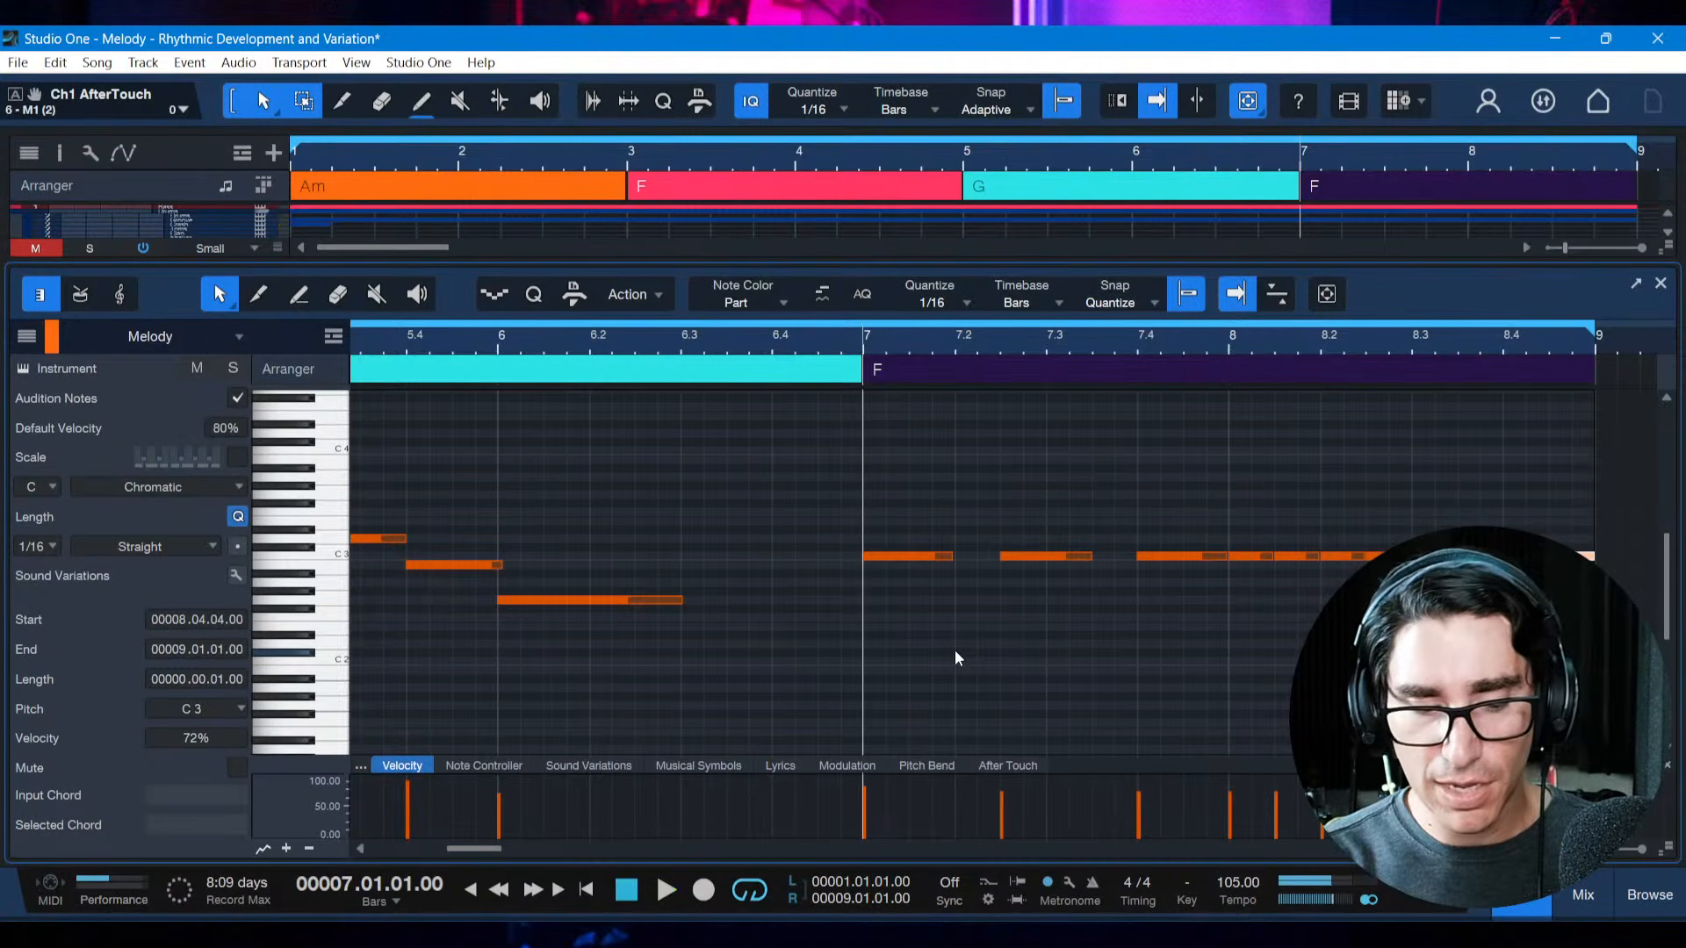
pyautogui.hotkey('ctrl', 's')
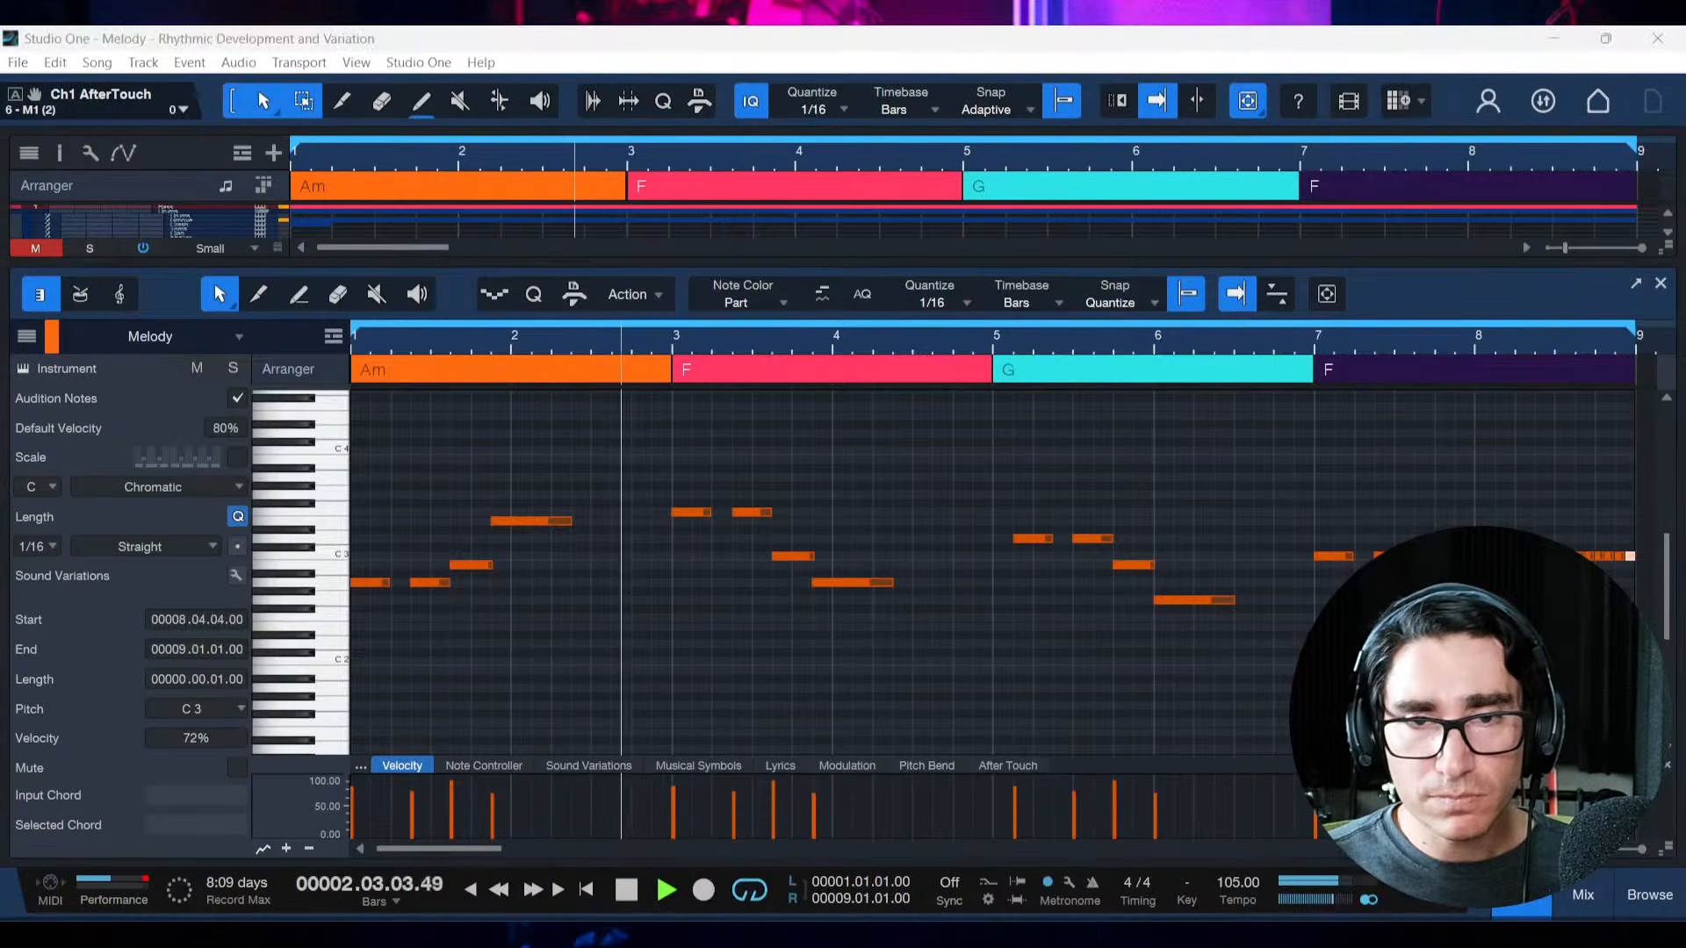
# Listen to the complete melody over all four chords with the accelerating ending
pyautogui.hotkey('alt', 'Tab')
pyautogui.hotkey('alt', 'Tab')
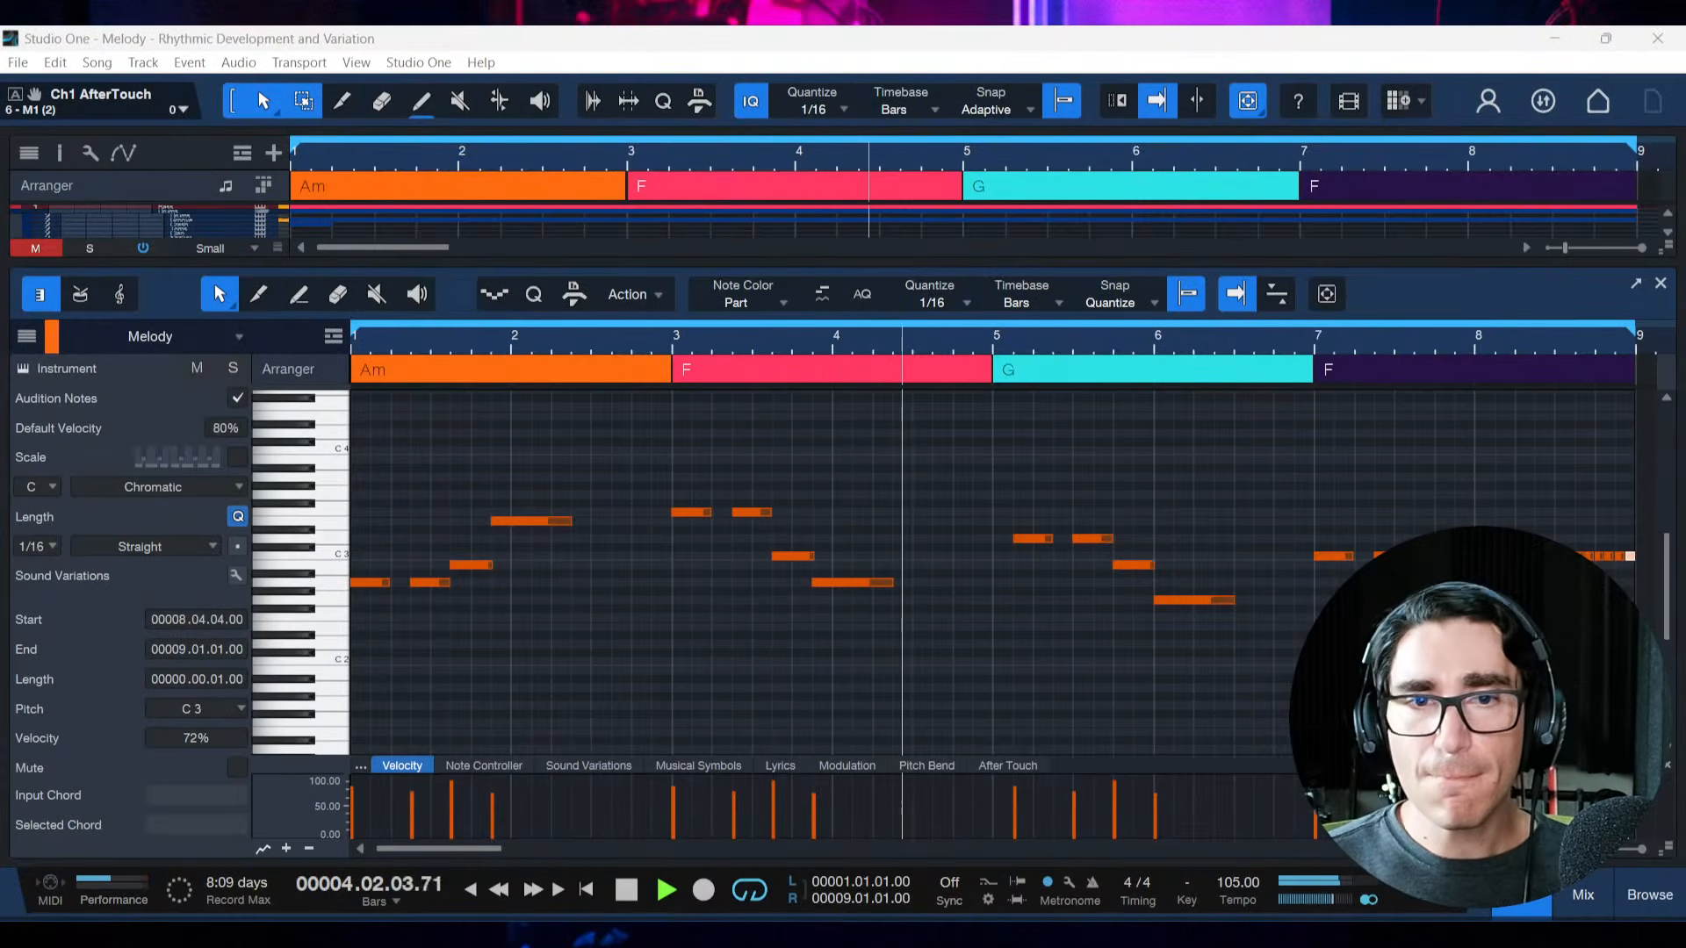
pyautogui.hotkey('alt', 'Tab')
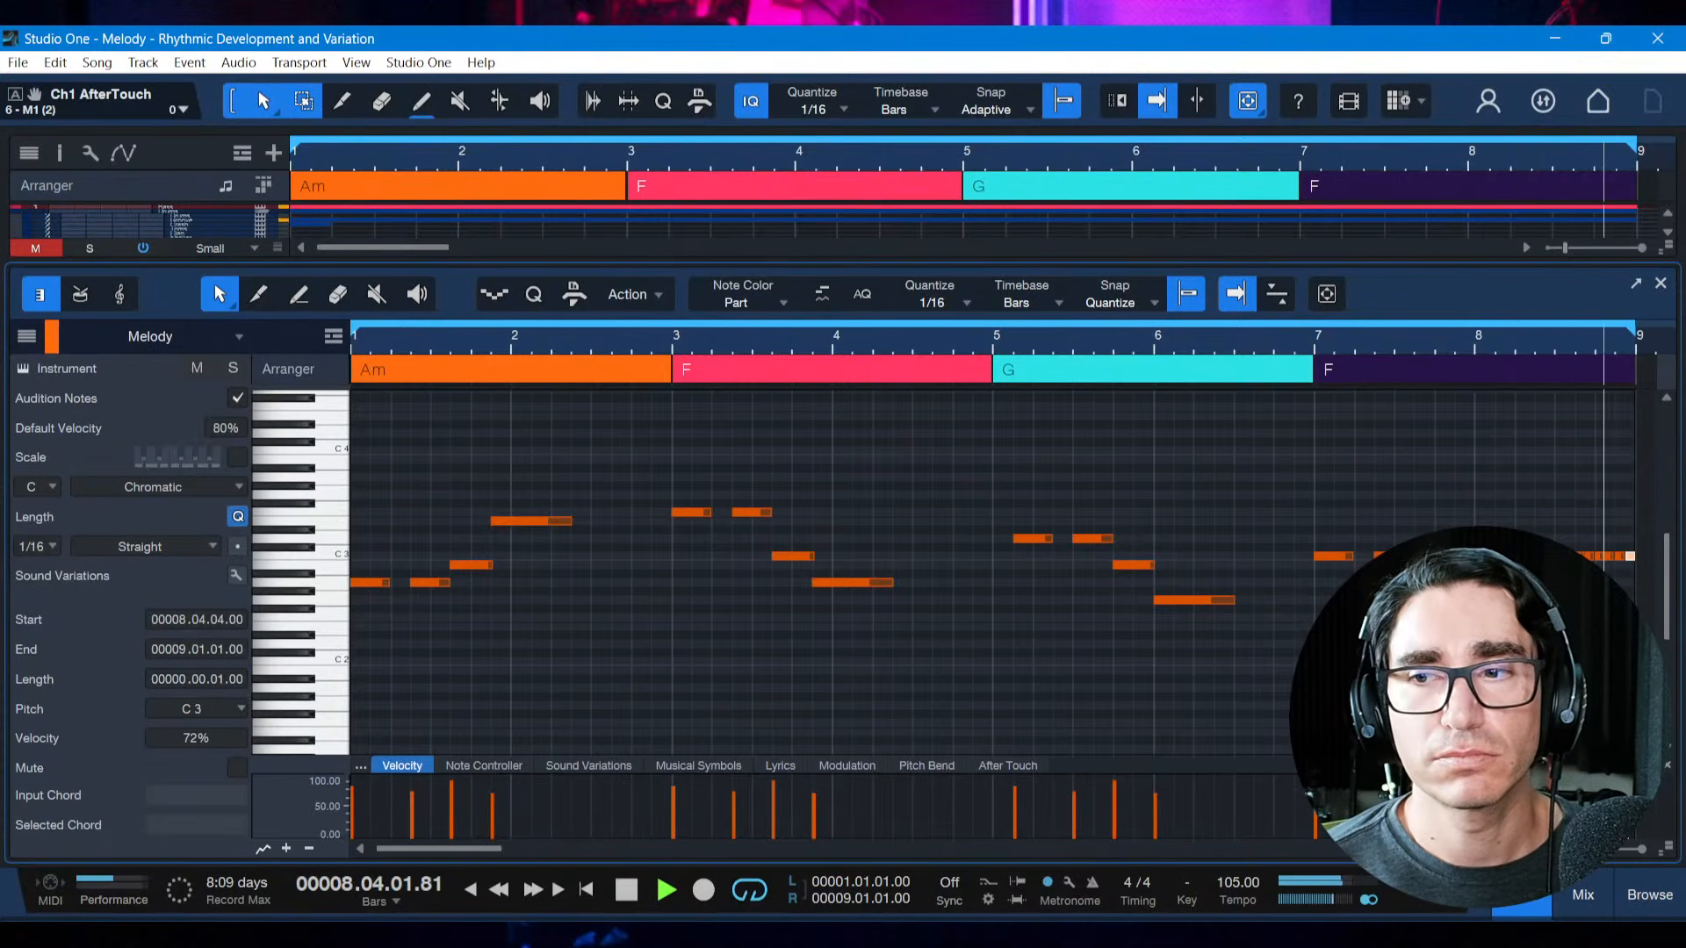
pyautogui.press('space')
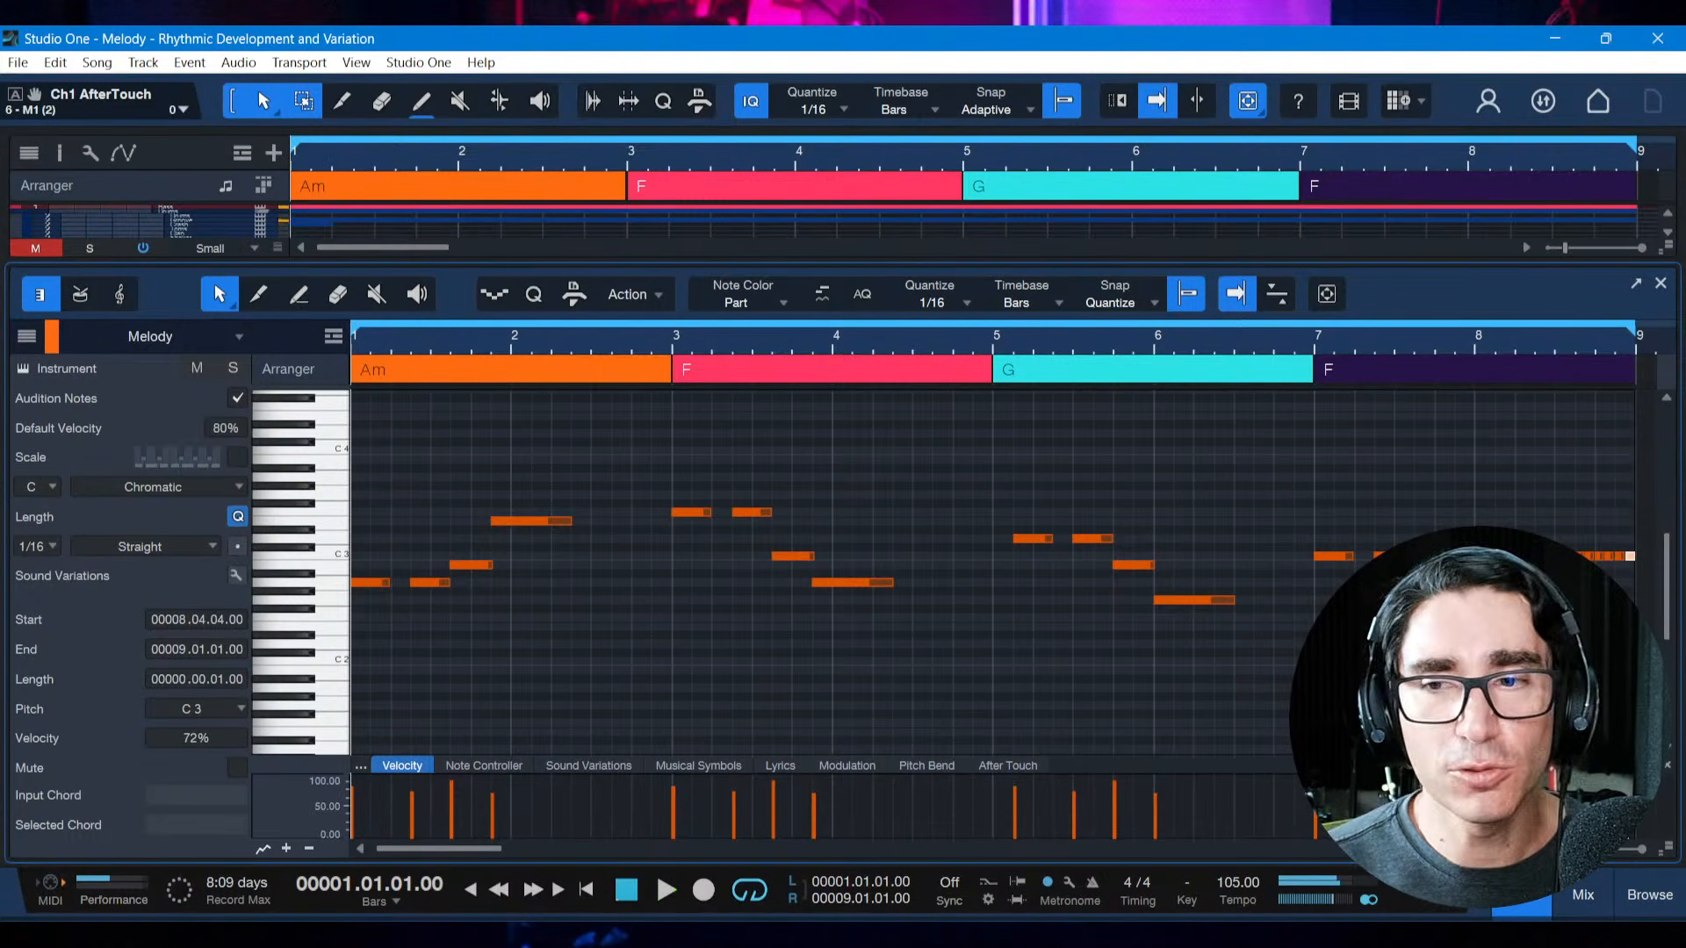
# Raise all the repeated notes in bar 8, under the last F chord, to F3
pyautogui.click(1413, 606)
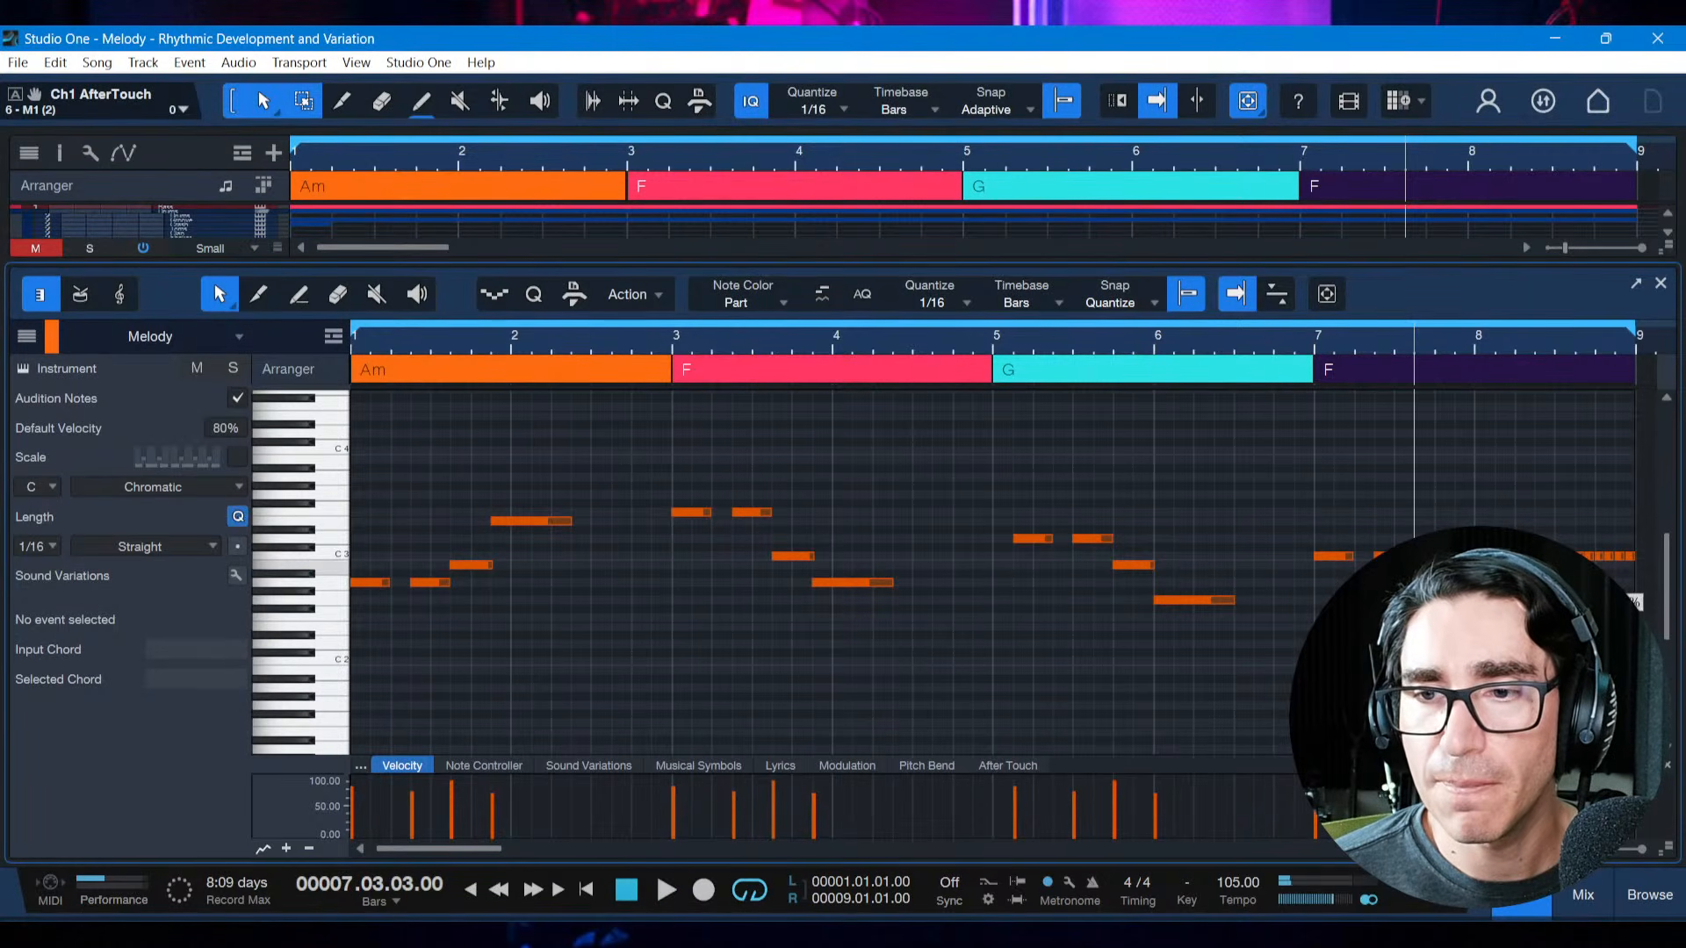
pyautogui.moveTo(1395, 557); pyautogui.dragTo(1455, 583)
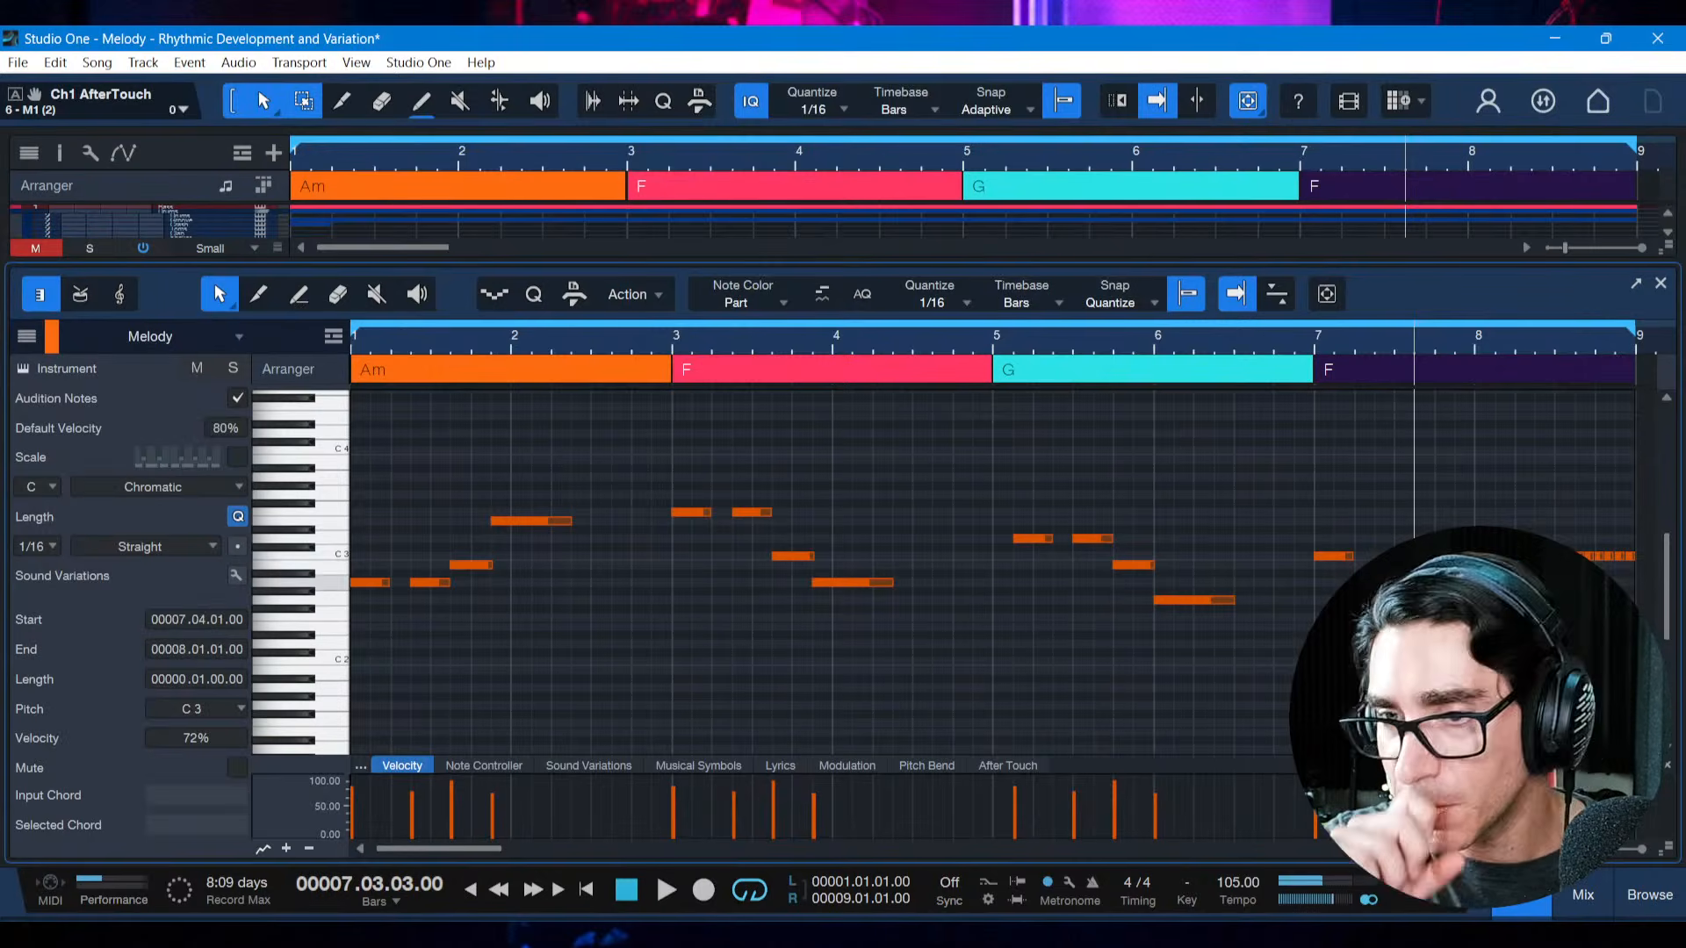
pyautogui.press('Up')
pyautogui.press('Up')
pyautogui.press('Right')
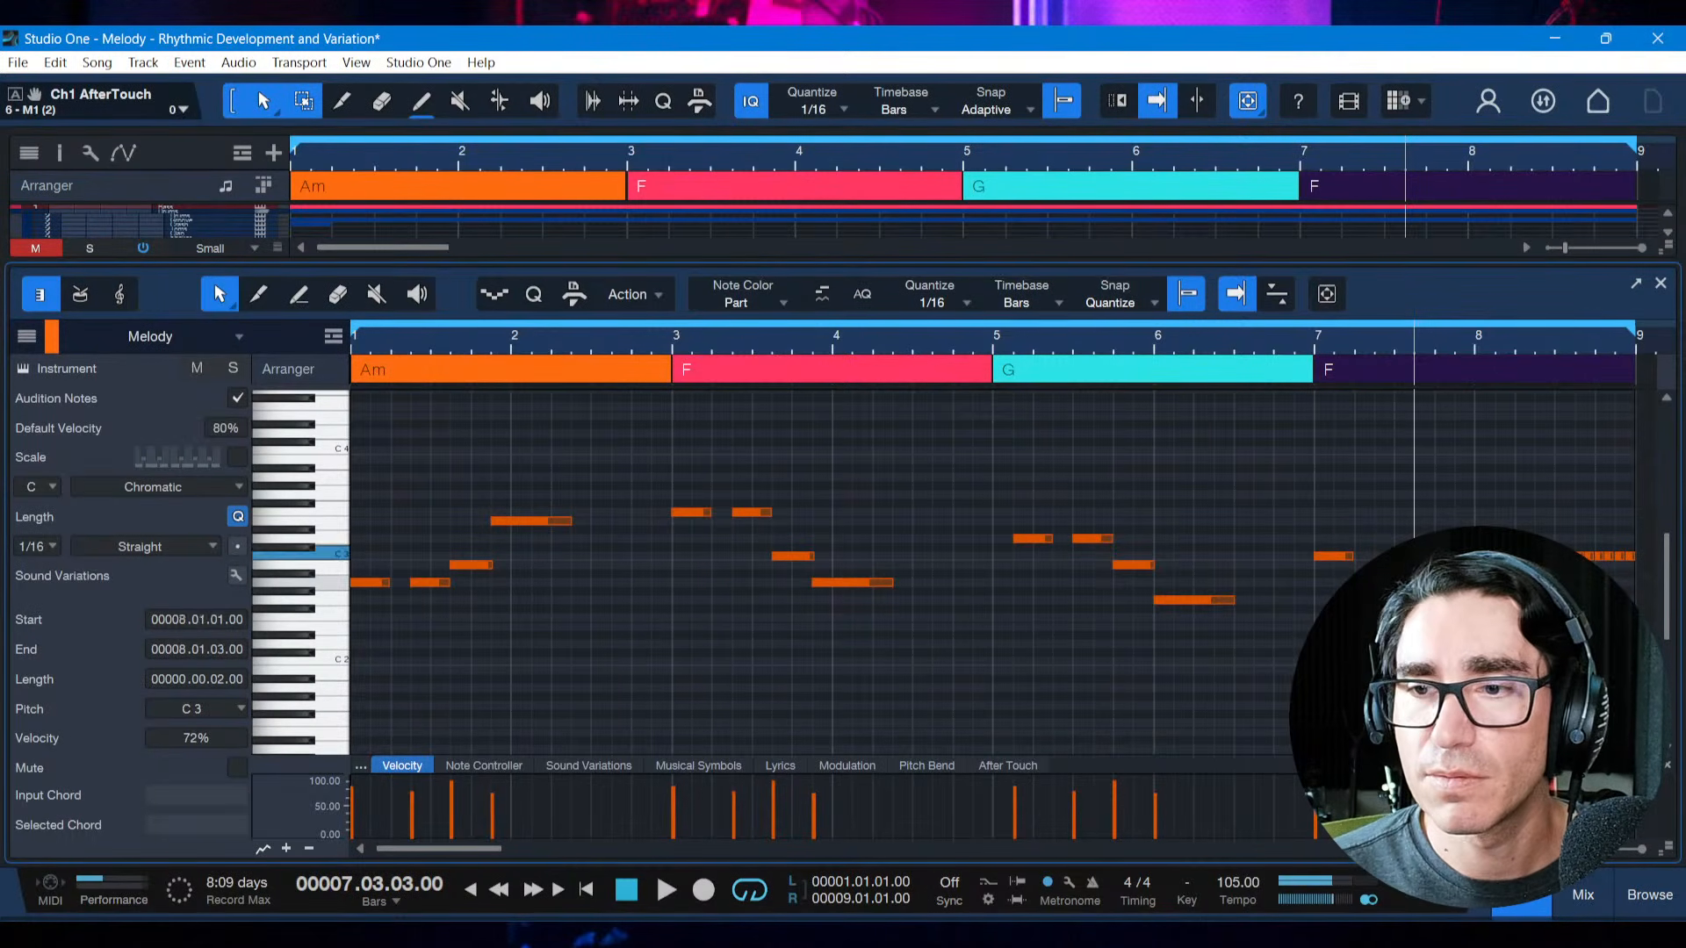
pyautogui.press('Up')
pyautogui.press('Up')
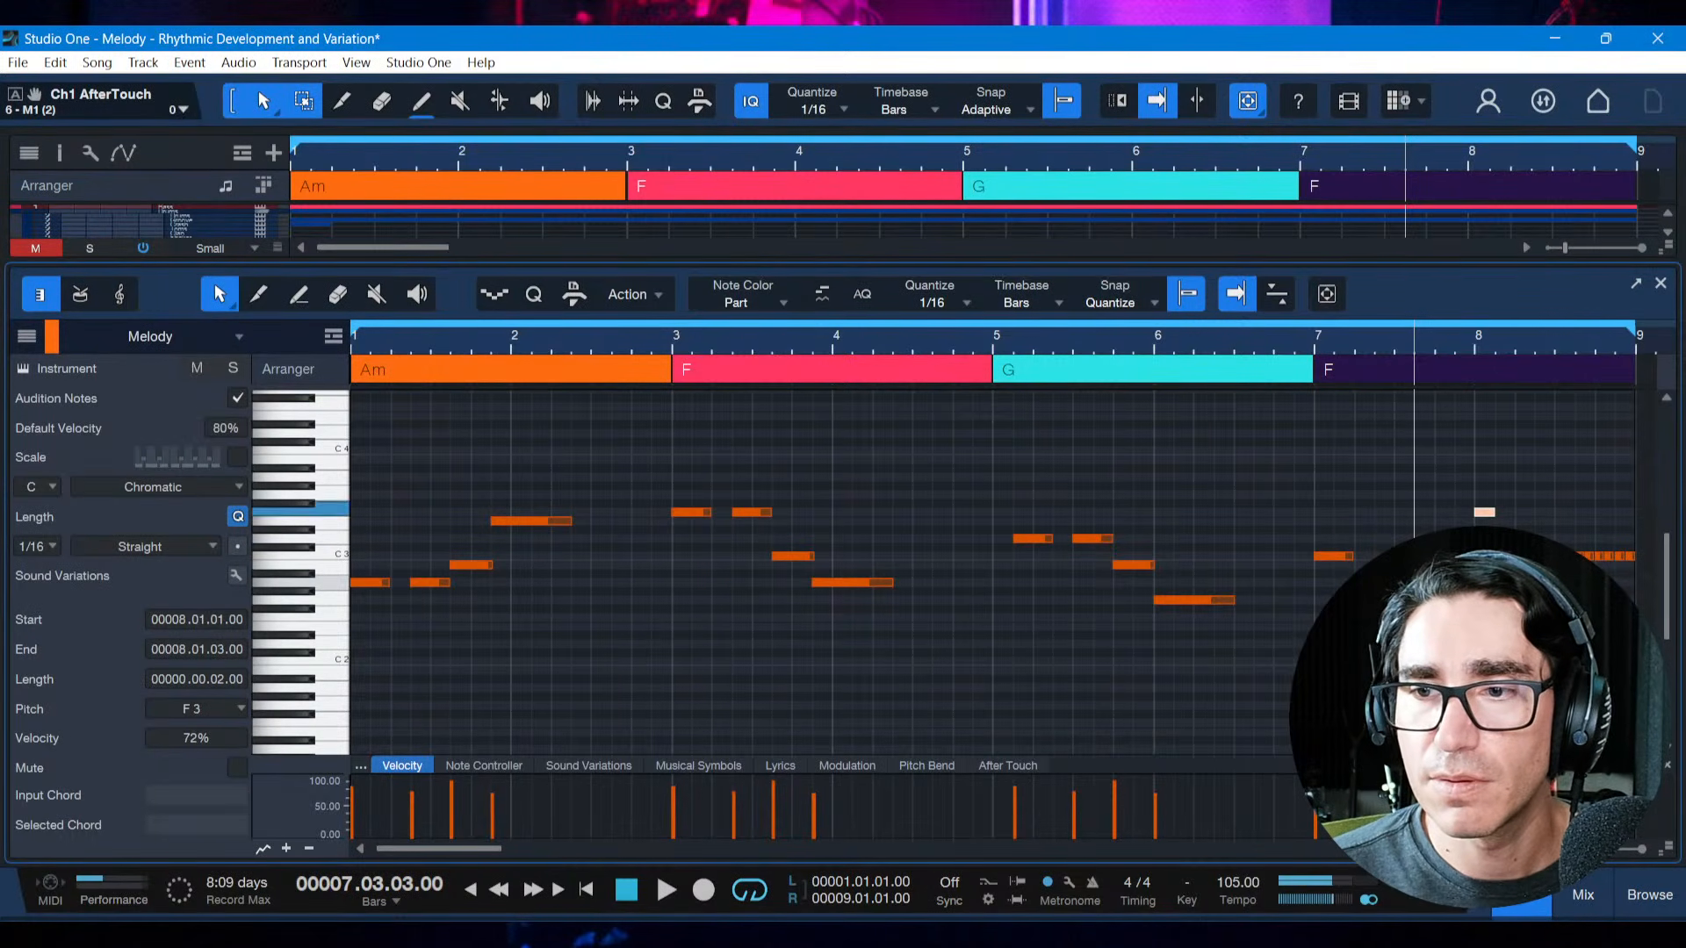
pyautogui.press('Right')
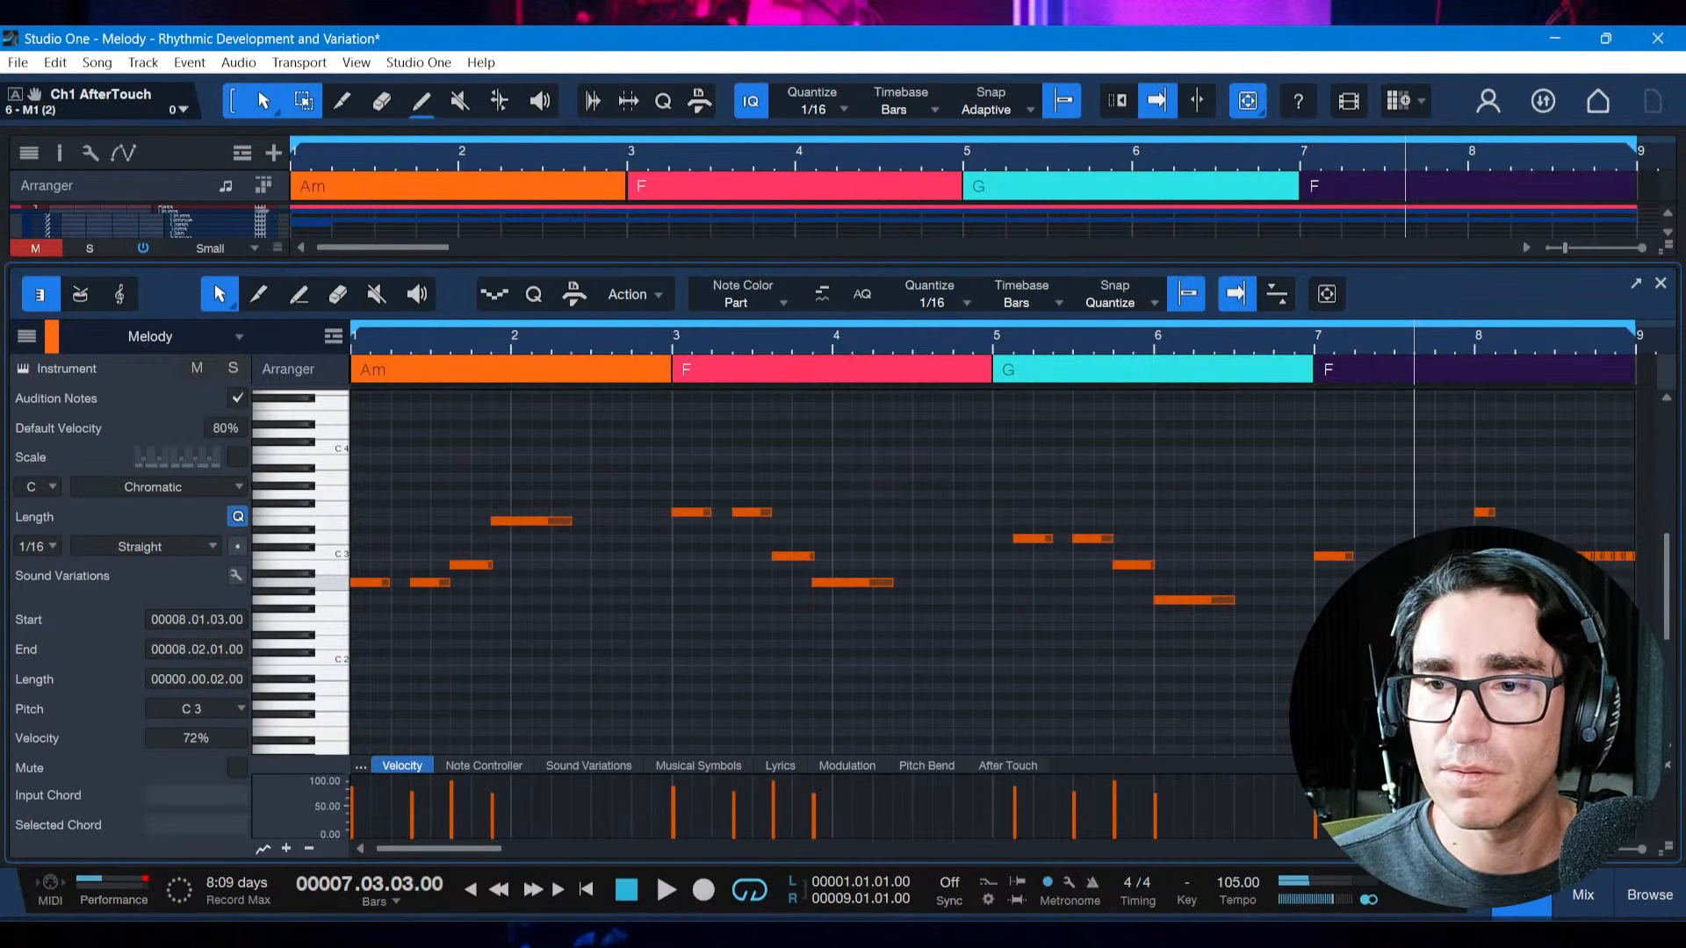
pyautogui.click(1464, 558)
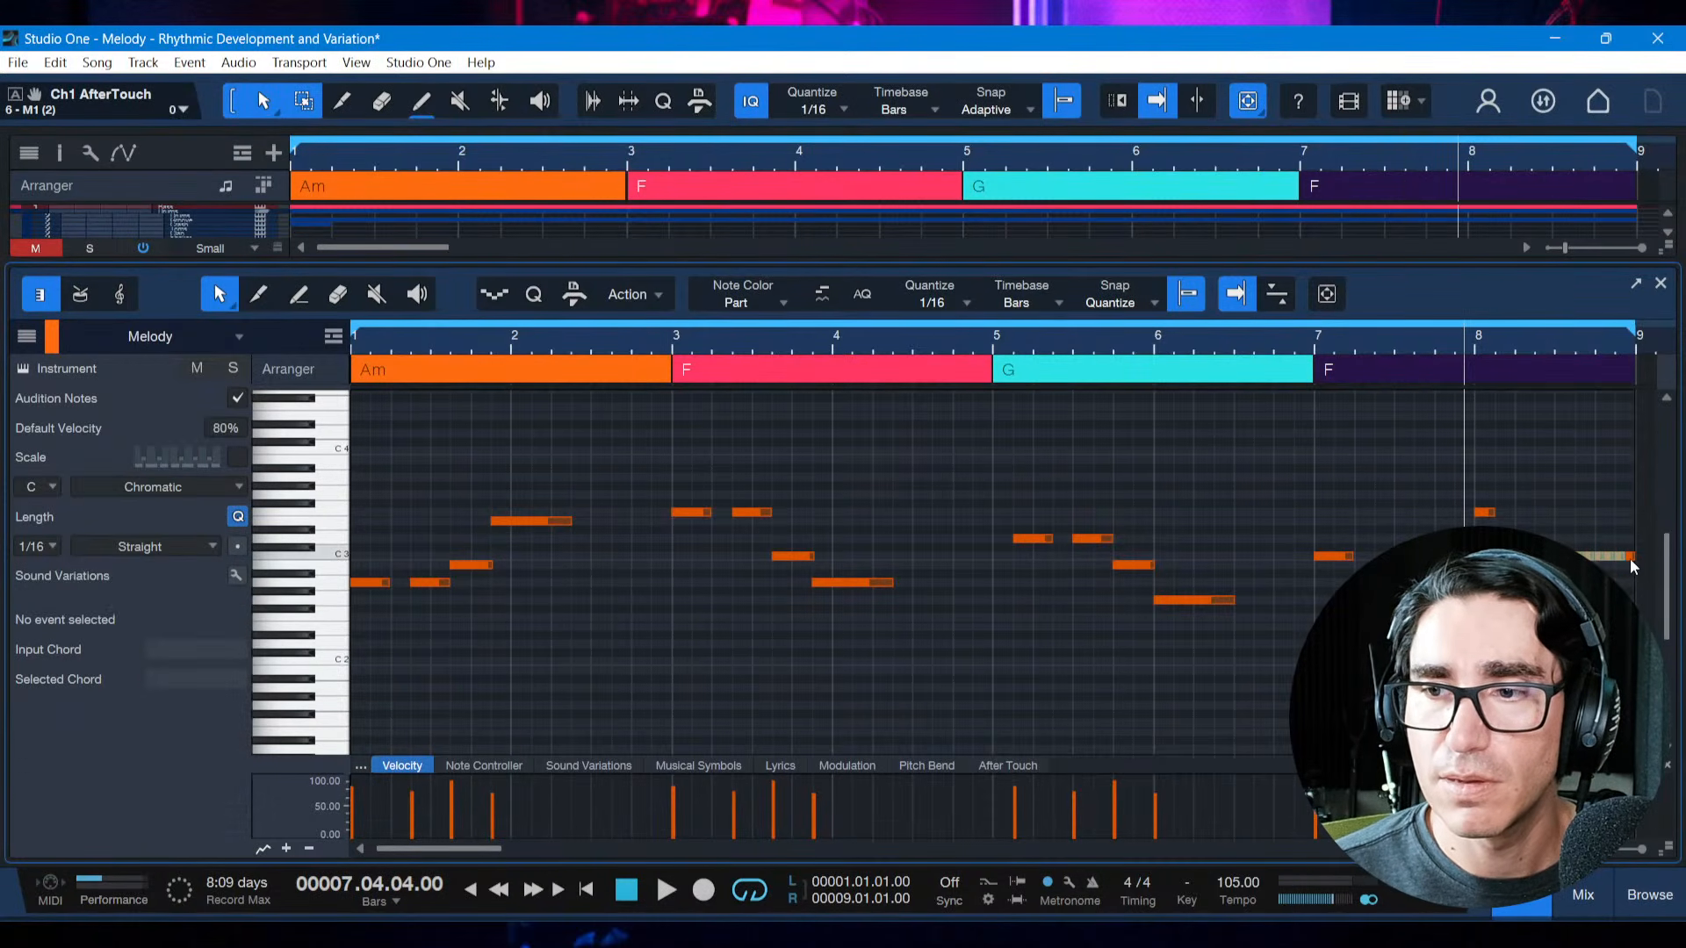
pyautogui.moveTo(1630, 559); pyautogui.dragTo(1630, 512)
pyautogui.click(1545, 559)
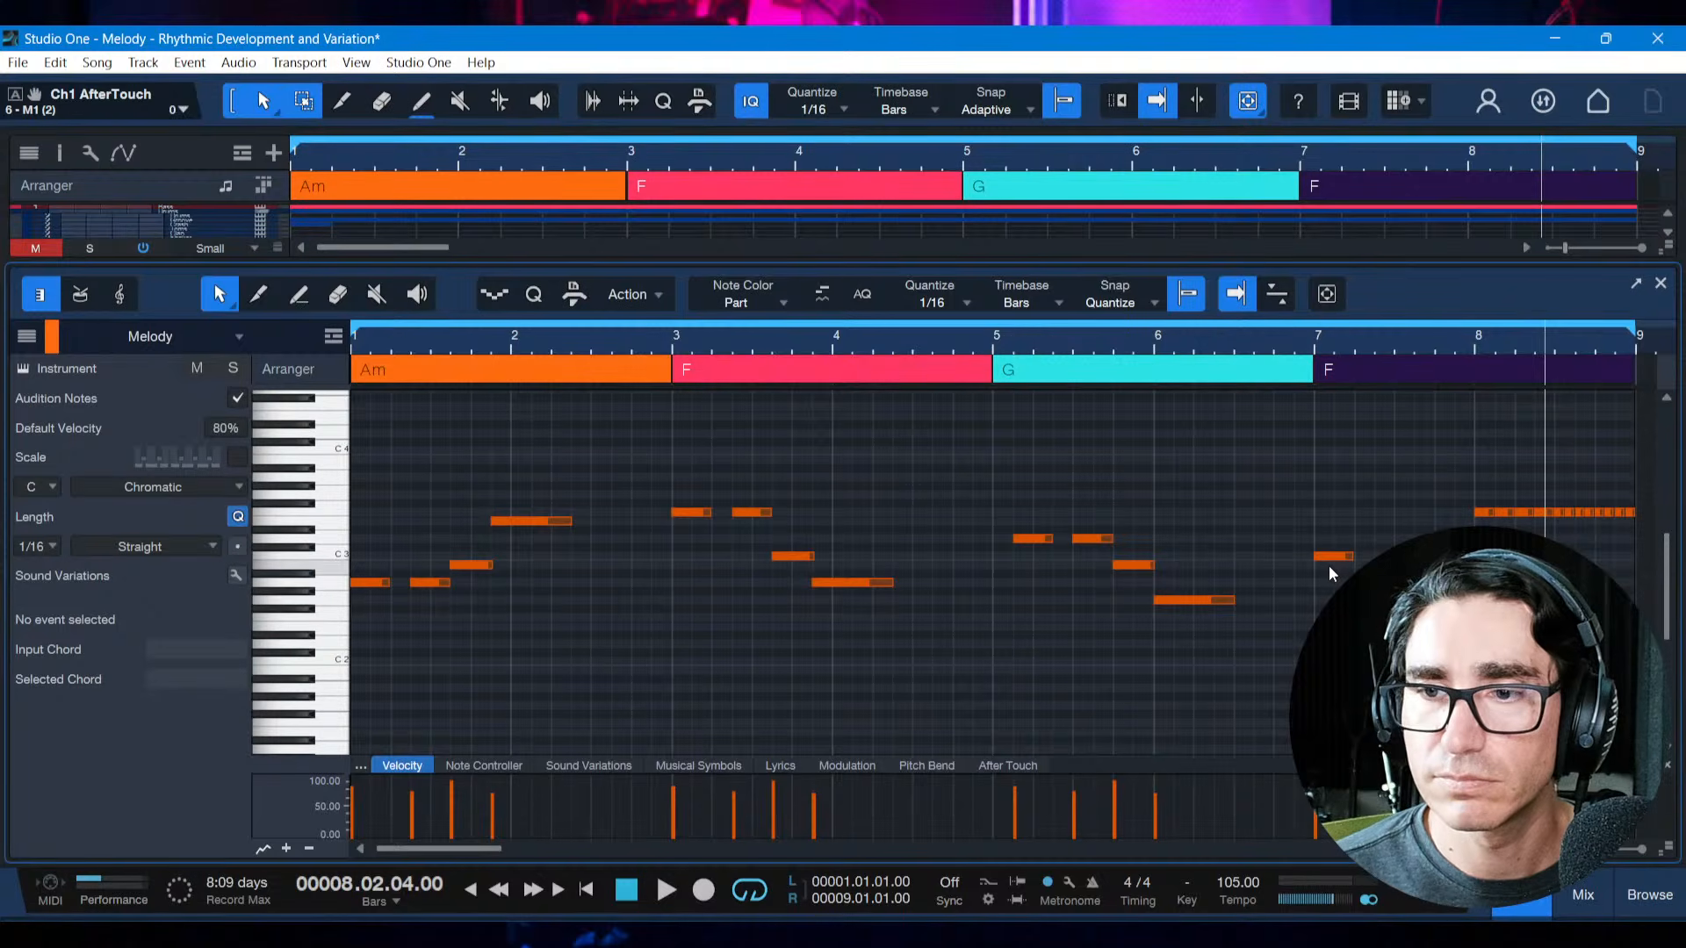
# Play the whole melody from bar 1 to hear the repeated ending notes at their raised pitch
pyautogui.press(',')
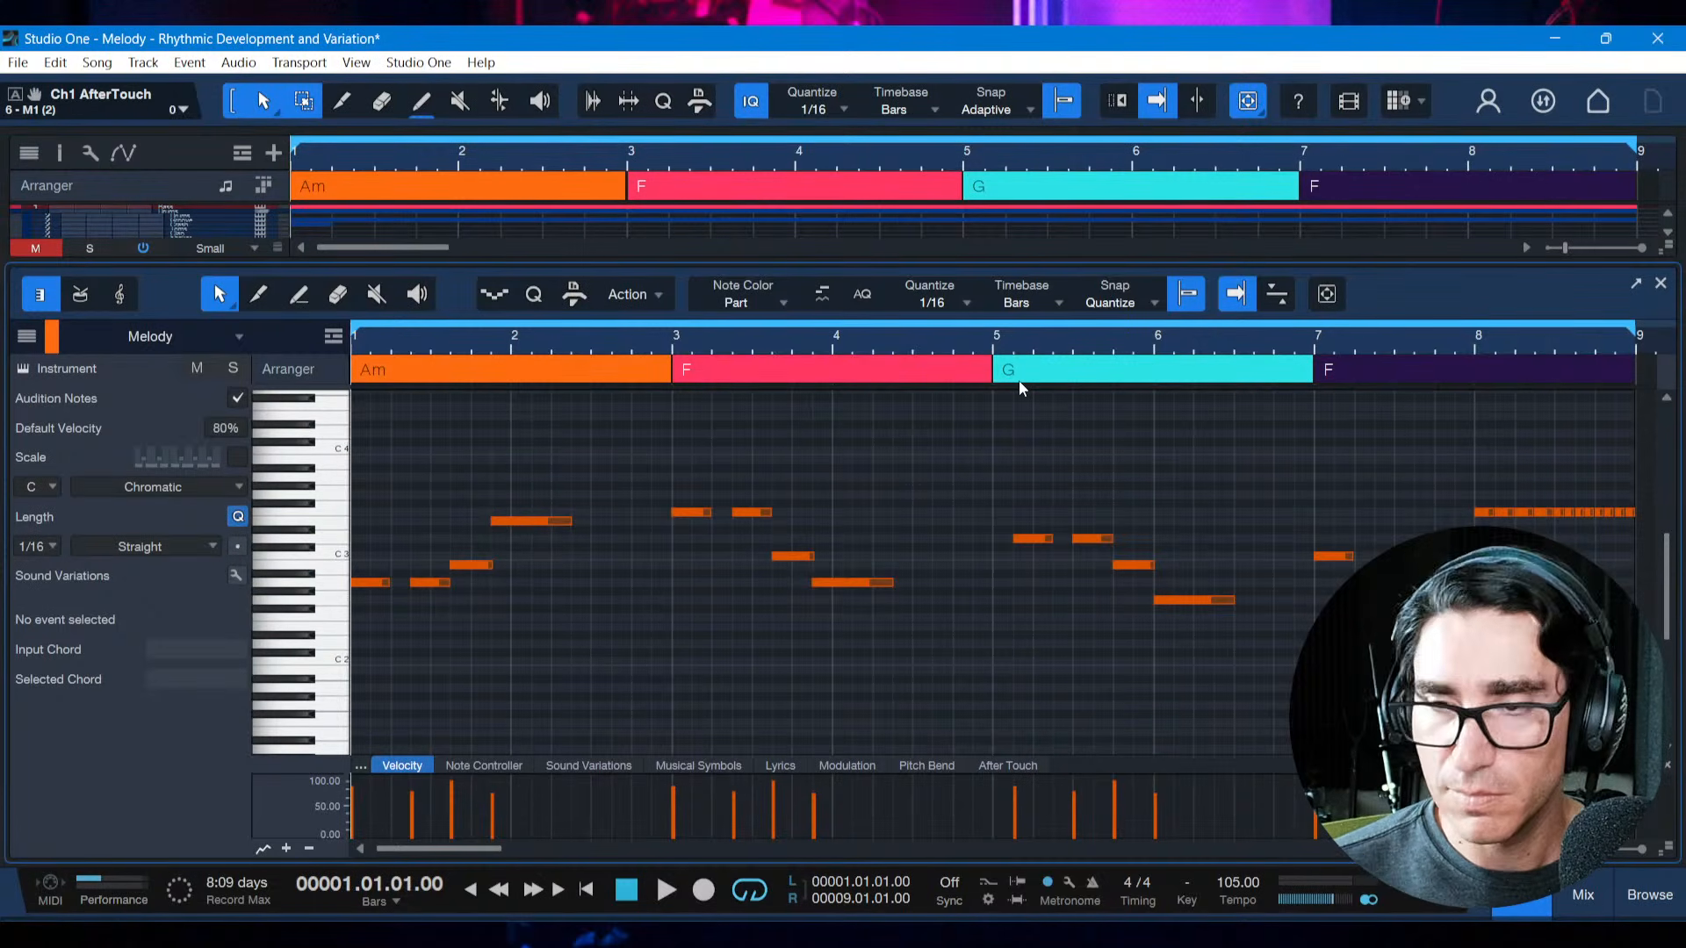
pyautogui.press('space')
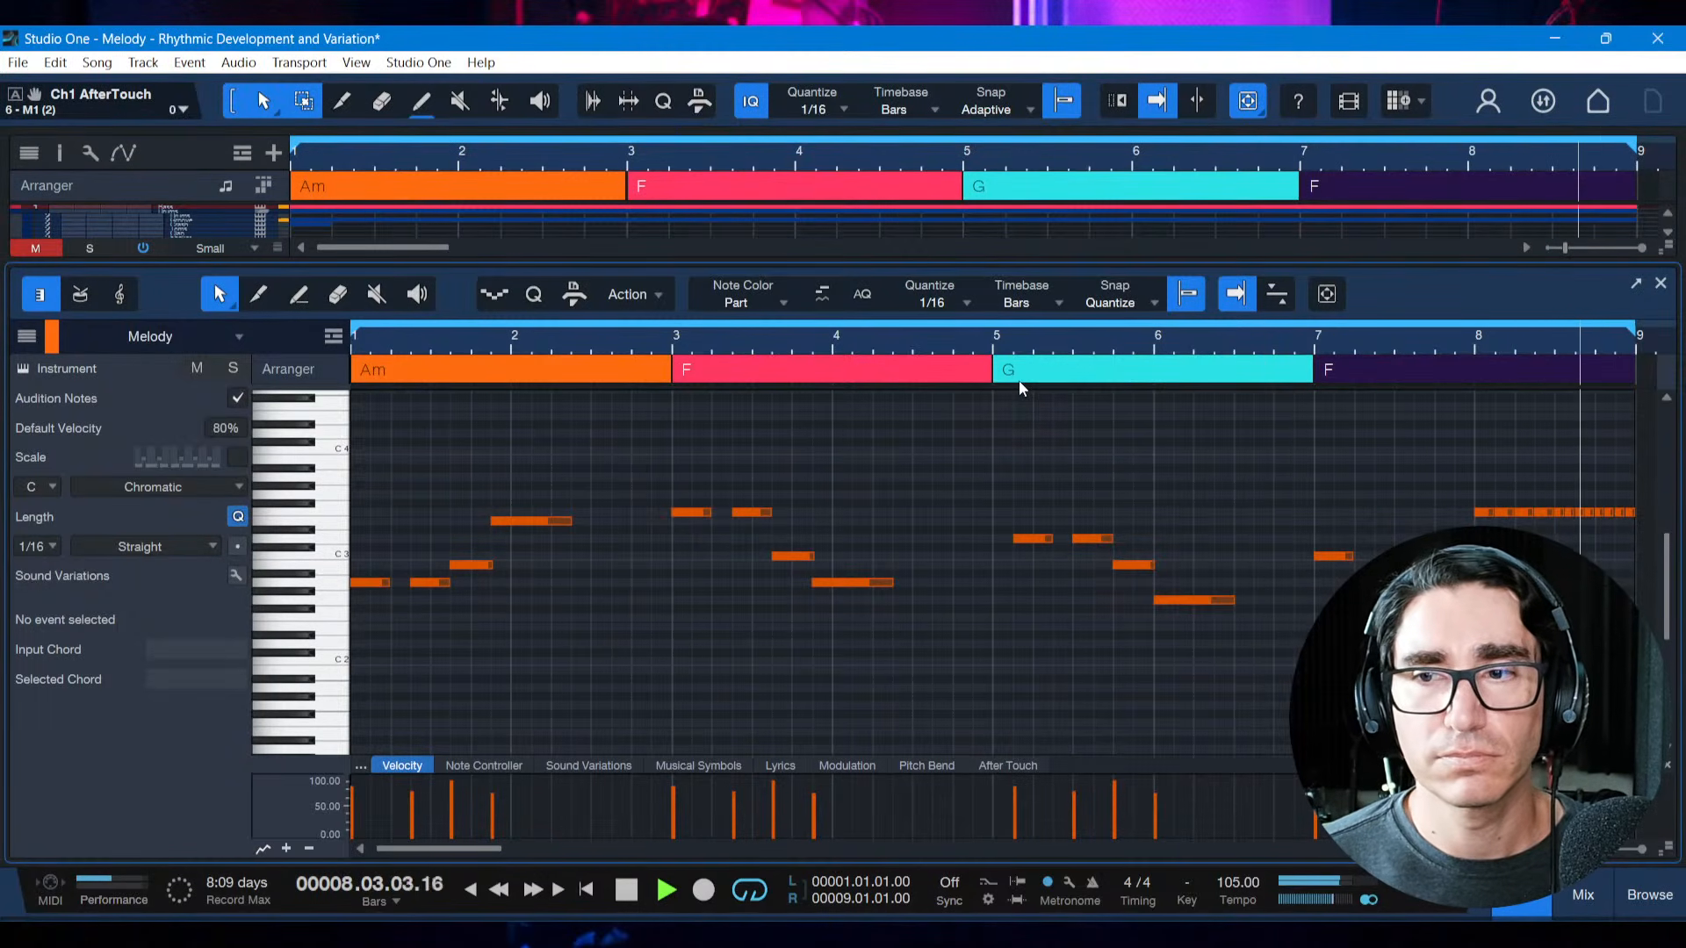
pyautogui.press('space')
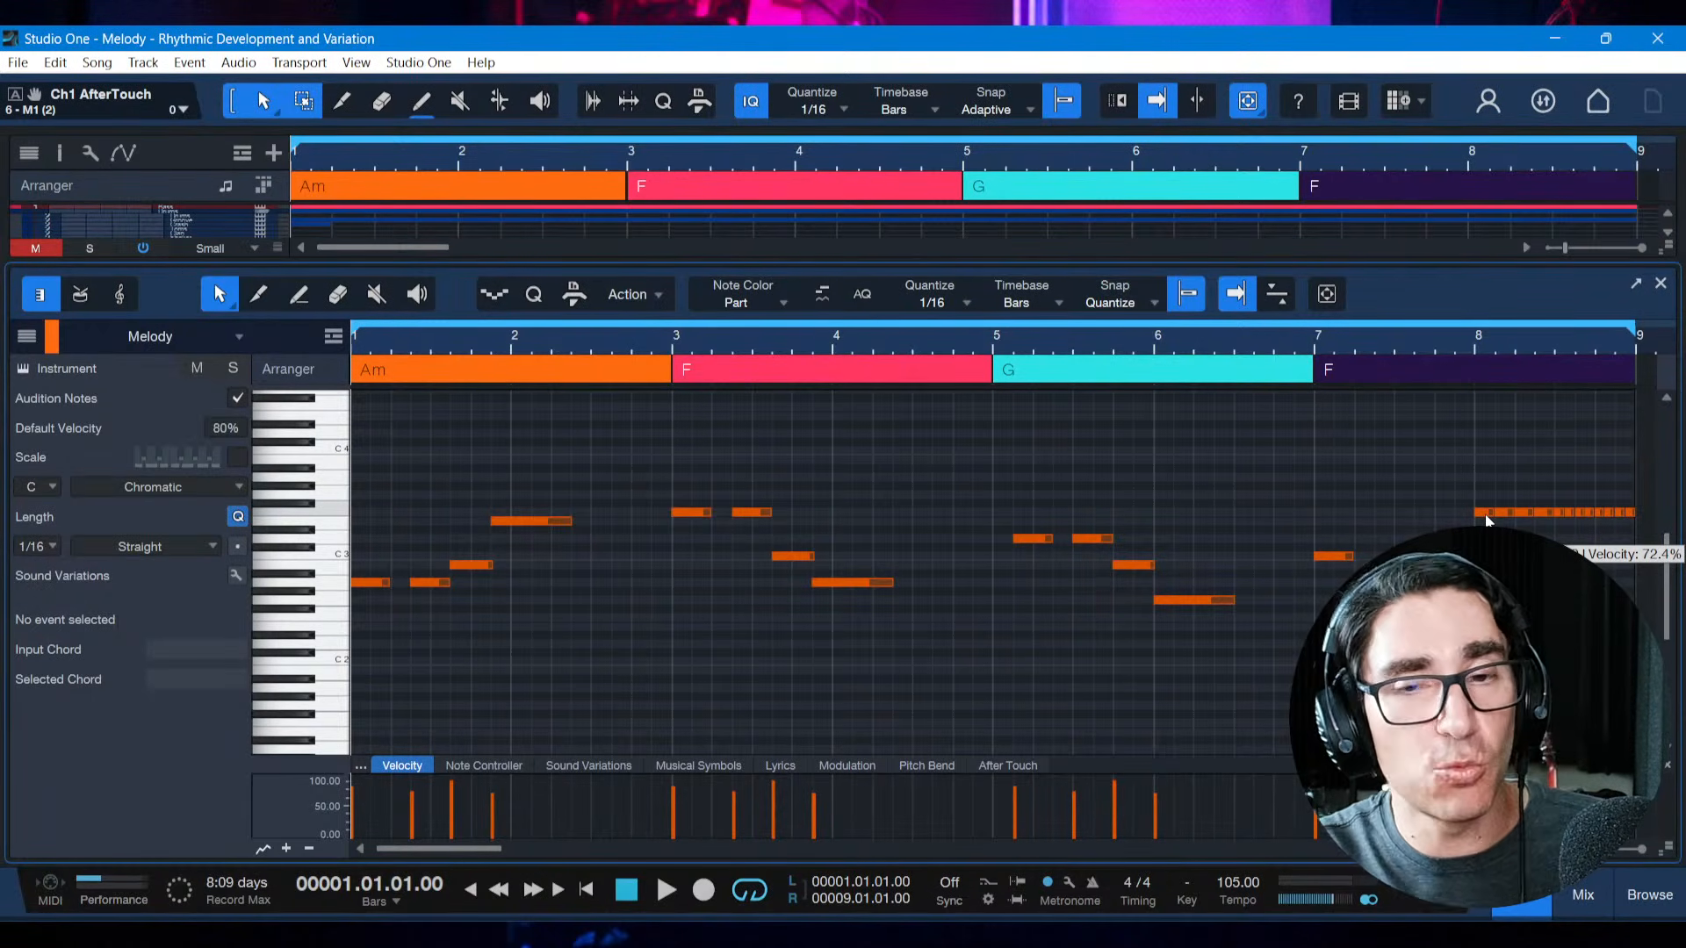
# Switch to the melody PDF to review the Rhythmic Development & Variation techniques against the melody, and return to Studio One
pyautogui.click(1127, 654)
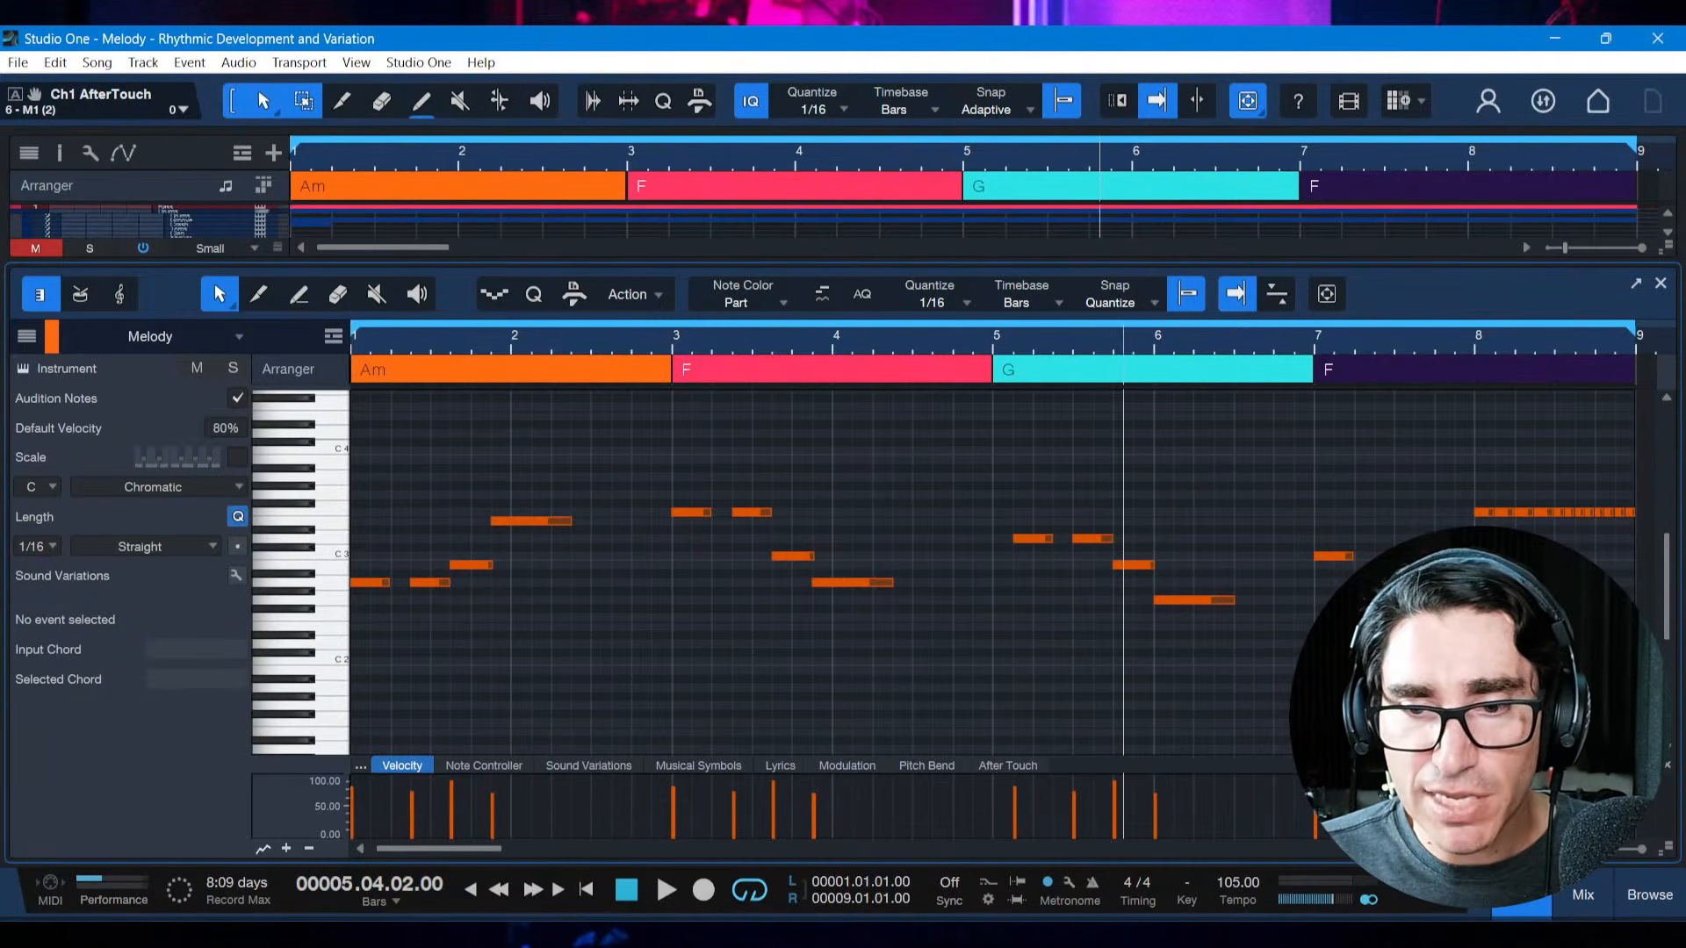
pyautogui.hotkey('alt', 'Tab')
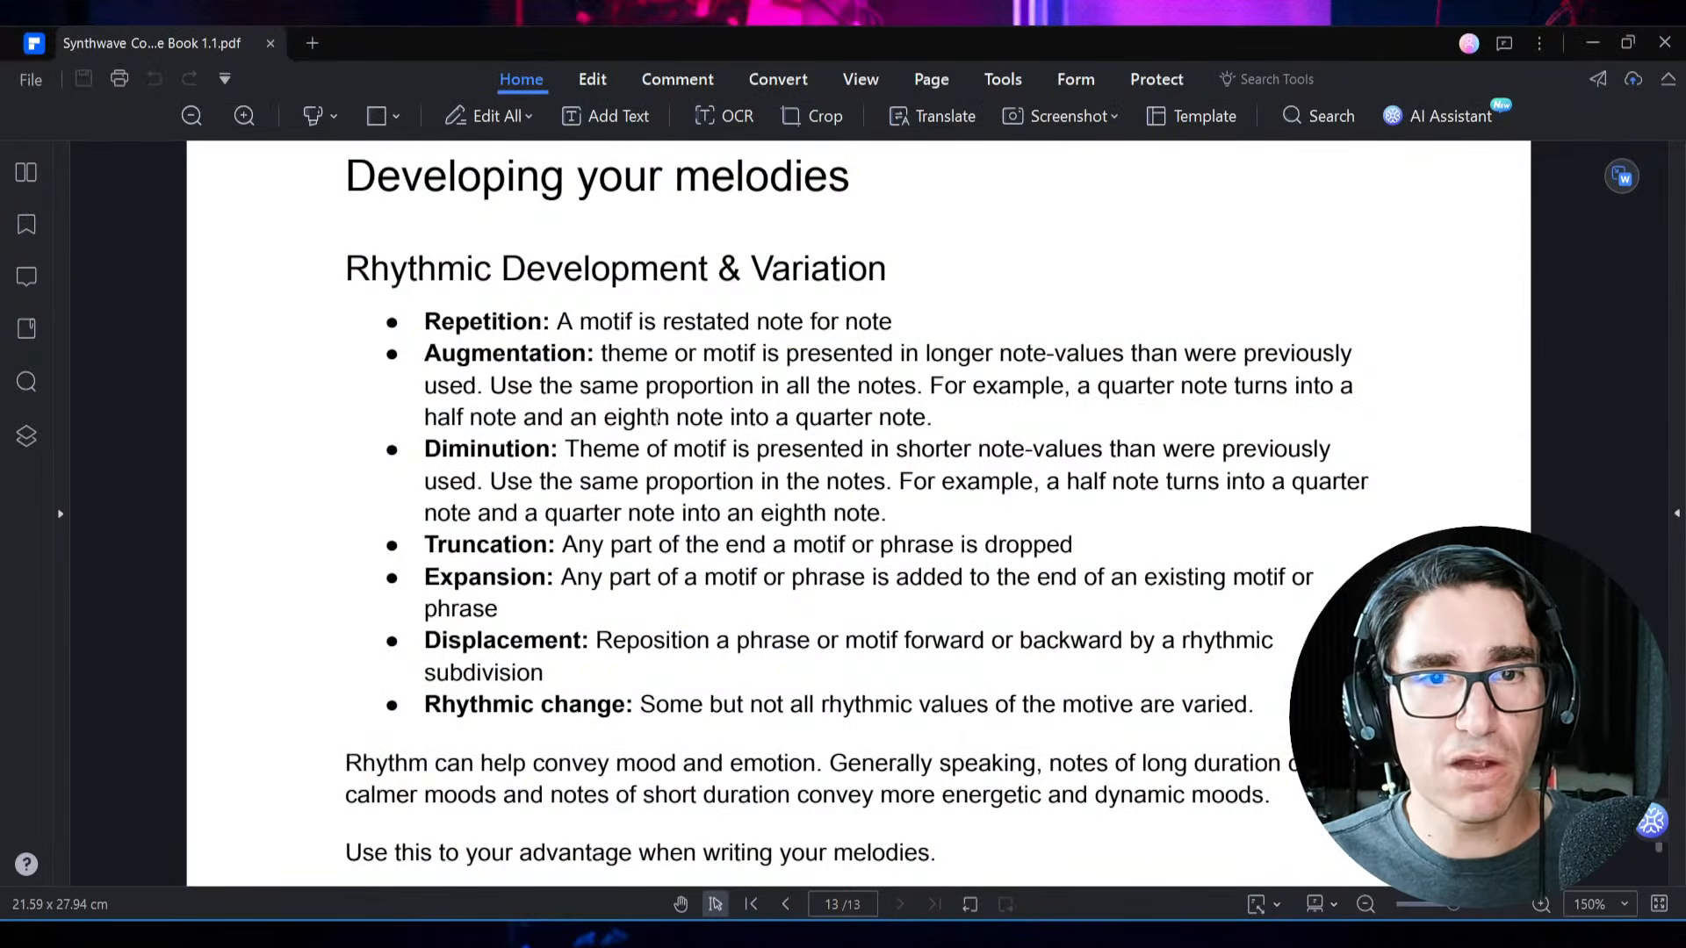
pyautogui.hotkey('alt', 'Tab')
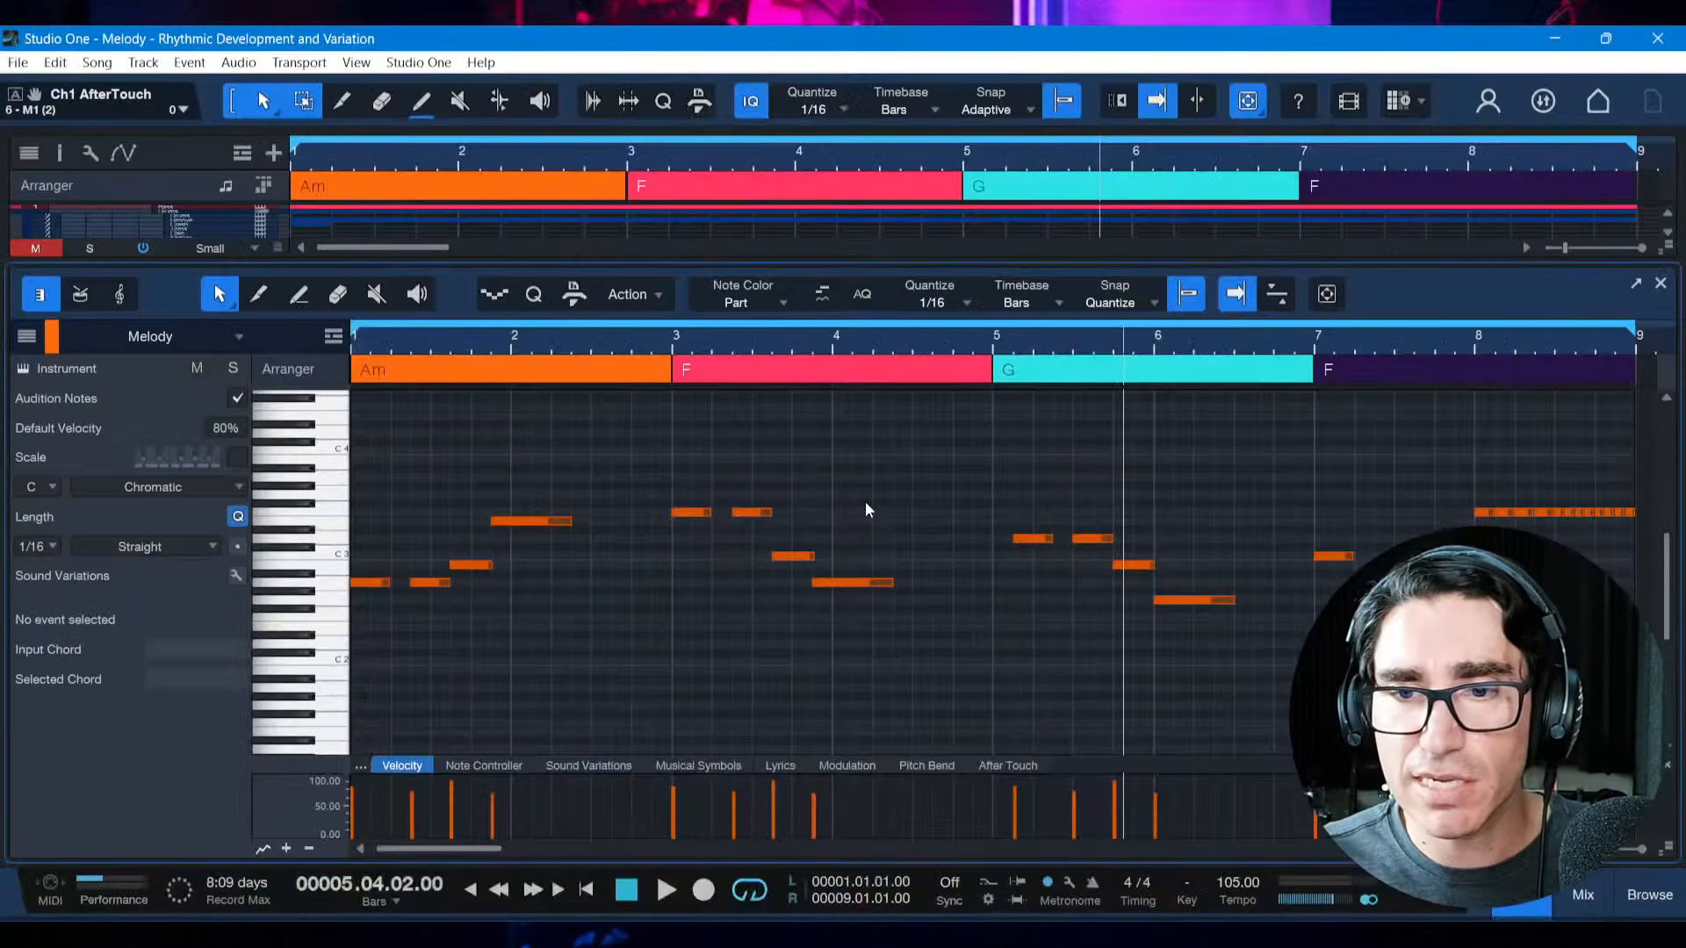
pyautogui.hotkey('alt', 'Tab')
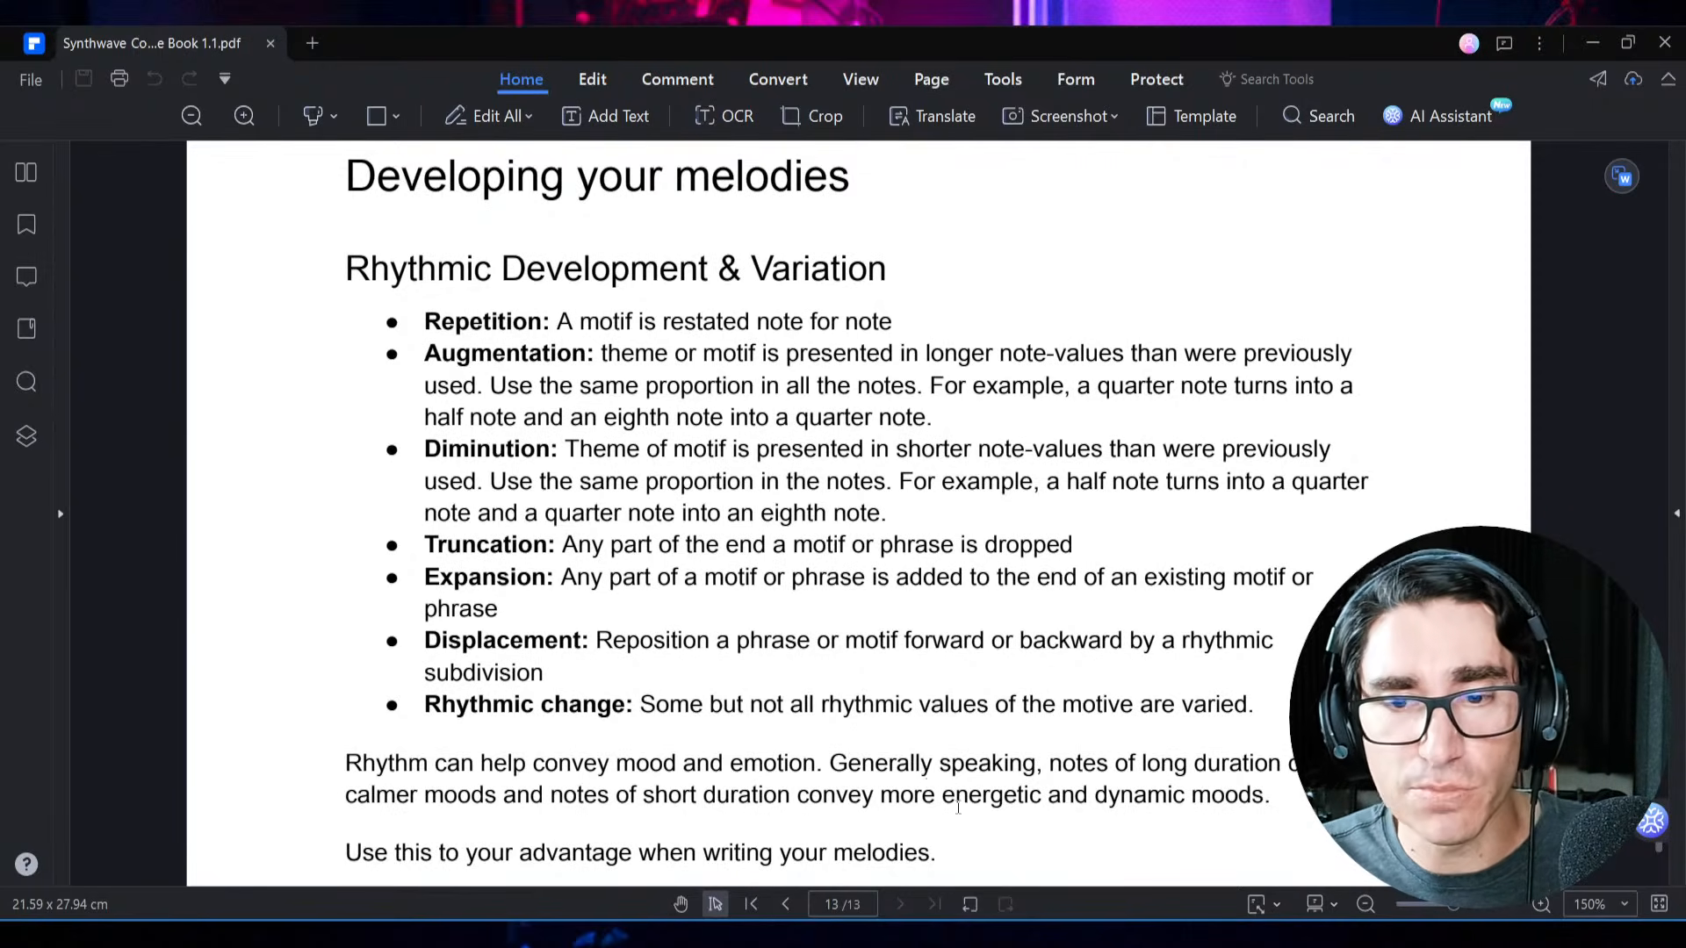
pyautogui.hotkey('alt', 'Tab')
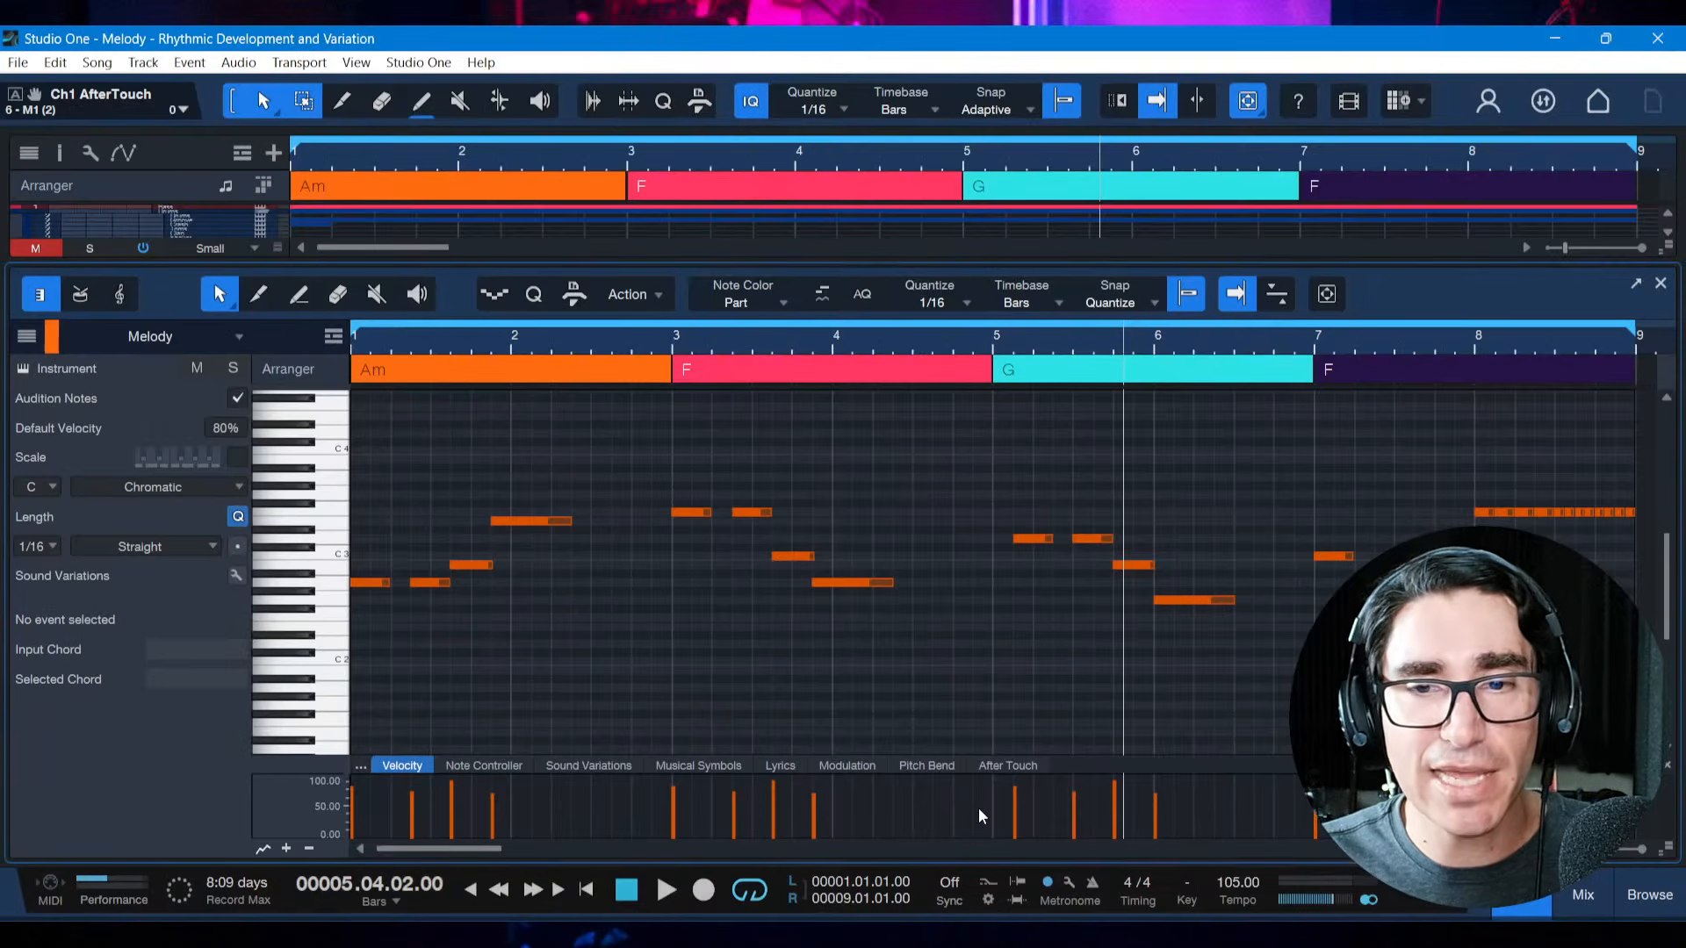
# Select the four notes of the opening motif over the Am chord
pyautogui.click(755, 683)
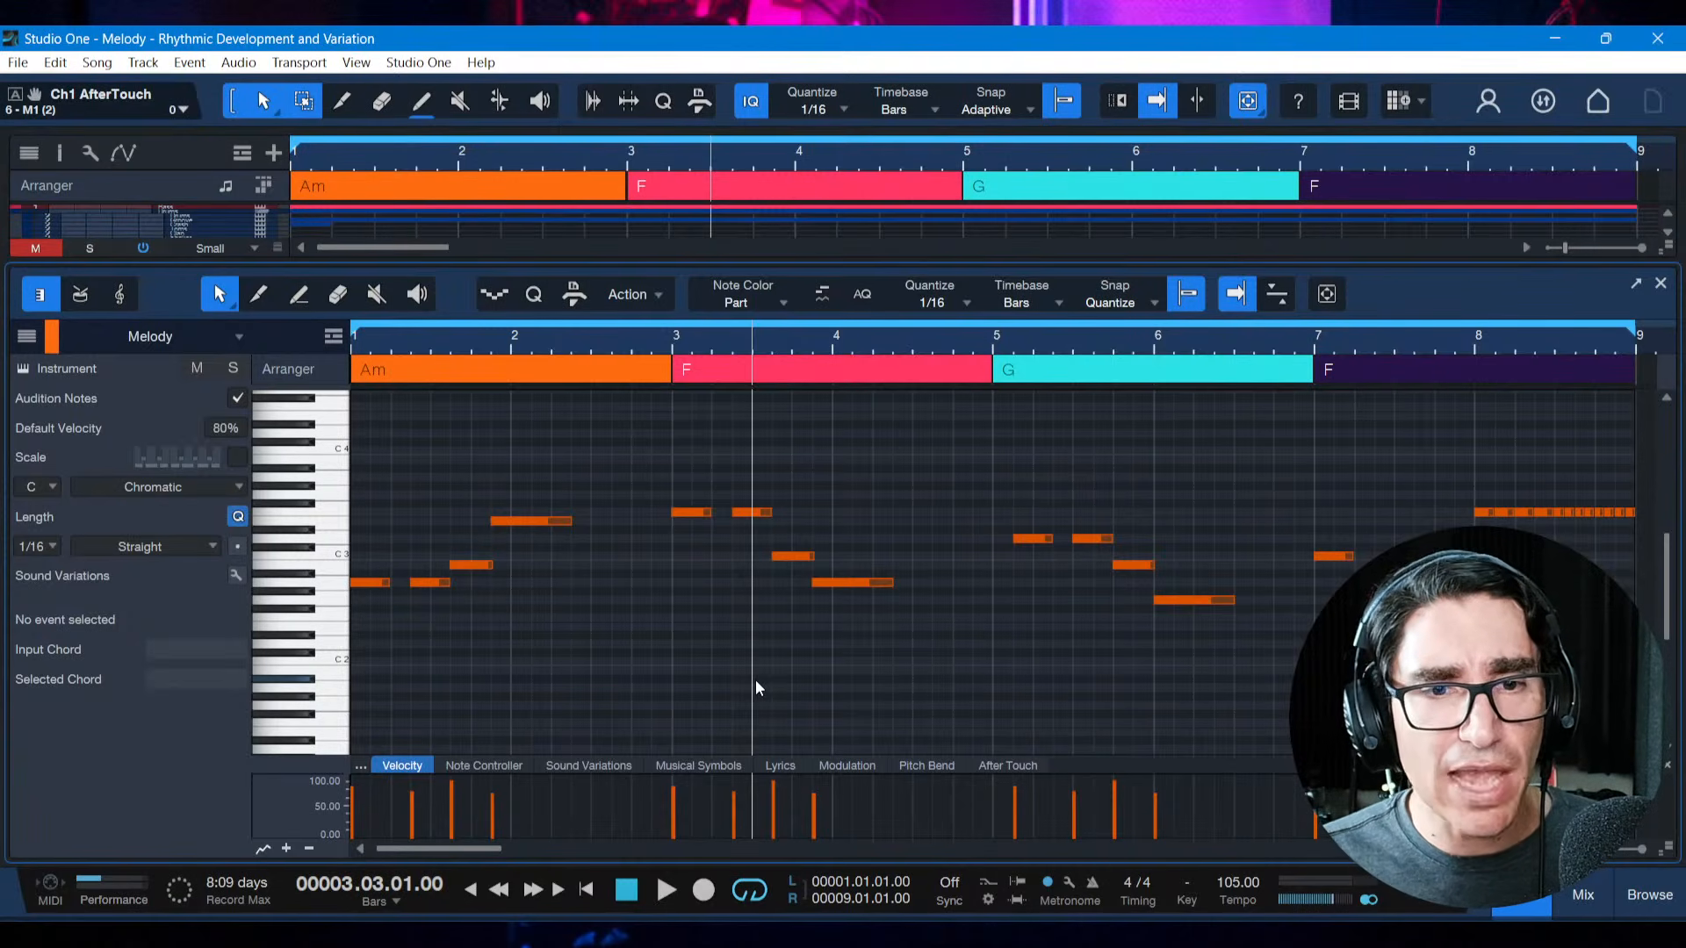
pyautogui.moveTo(358, 490); pyautogui.dragTo(562, 618)
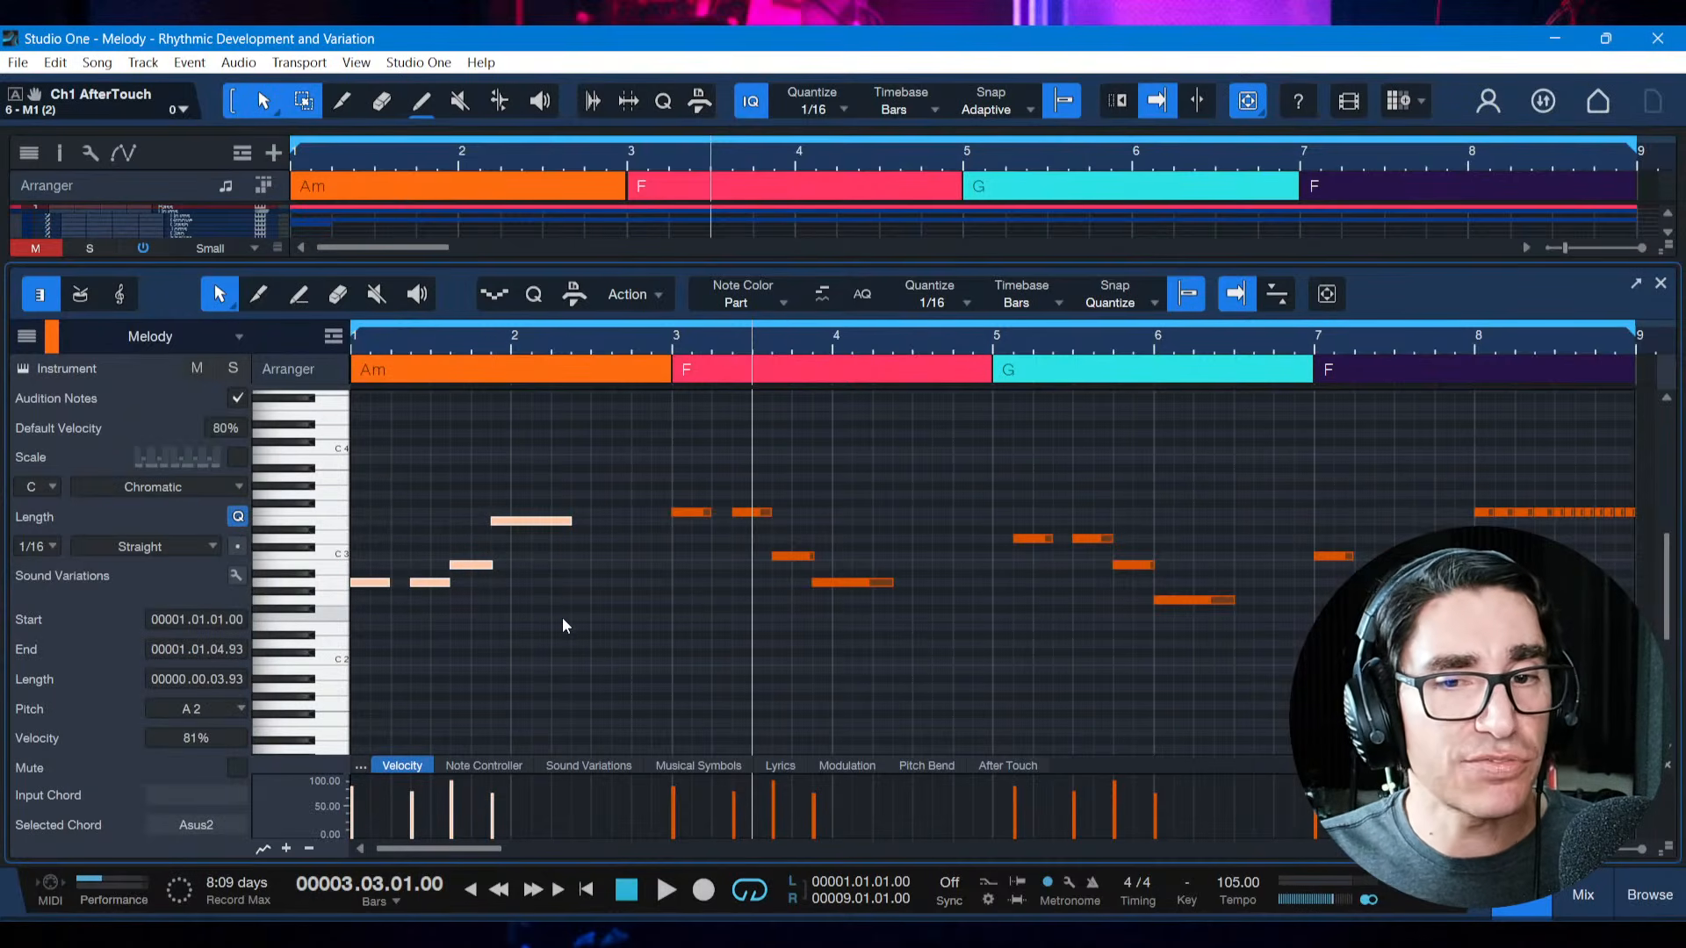